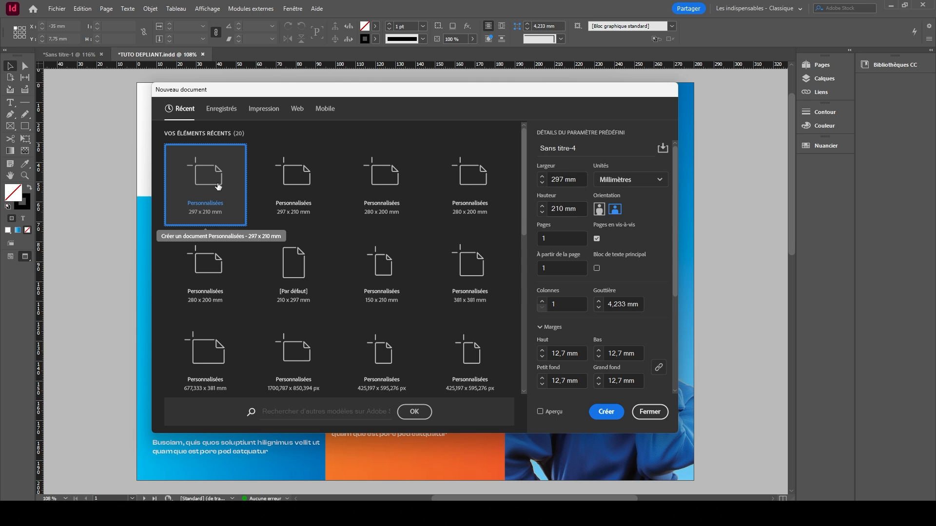
Look through the recent document formats offered for the new document
{"action": "scroll", "coordinate": [379, 256], "scroll_direction": "down", "scroll_amount": 2}
{"action": "scroll", "coordinate": [366, 266], "scroll_direction": "down", "scroll_amount": 3}
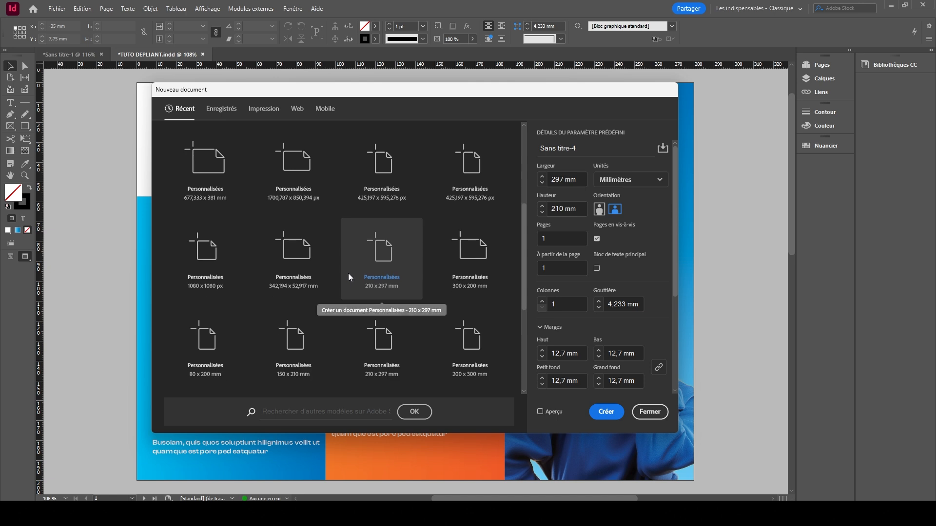
{"action": "scroll", "coordinate": [348, 272], "scroll_direction": "down", "scroll_amount": 1}
{"action": "scroll", "coordinate": [348, 273], "scroll_direction": "up", "scroll_amount": 3}
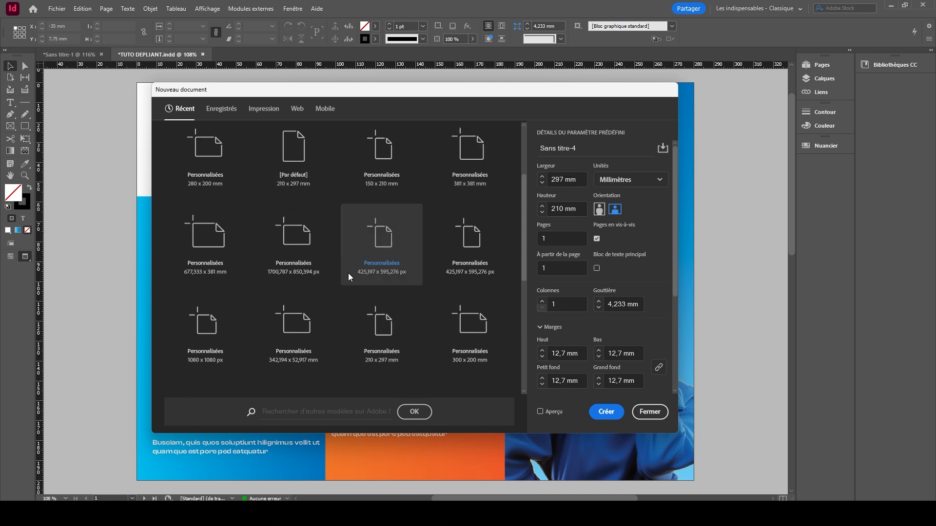
{"action": "scroll", "coordinate": [348, 273], "scroll_direction": "up", "scroll_amount": 5}
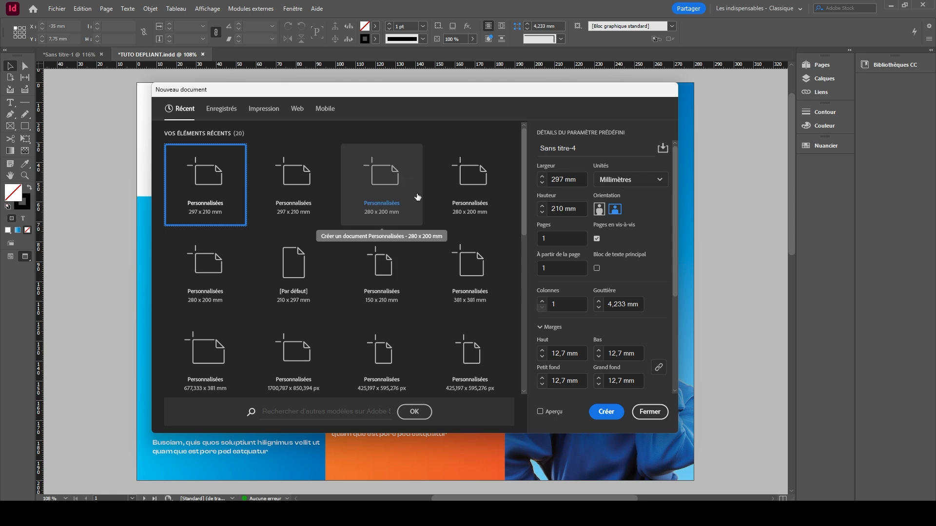
Save a document preset named FLYER with a width of 150 mm and a height of 210 mm
{"action": "left_click", "coordinate": [222, 109]}
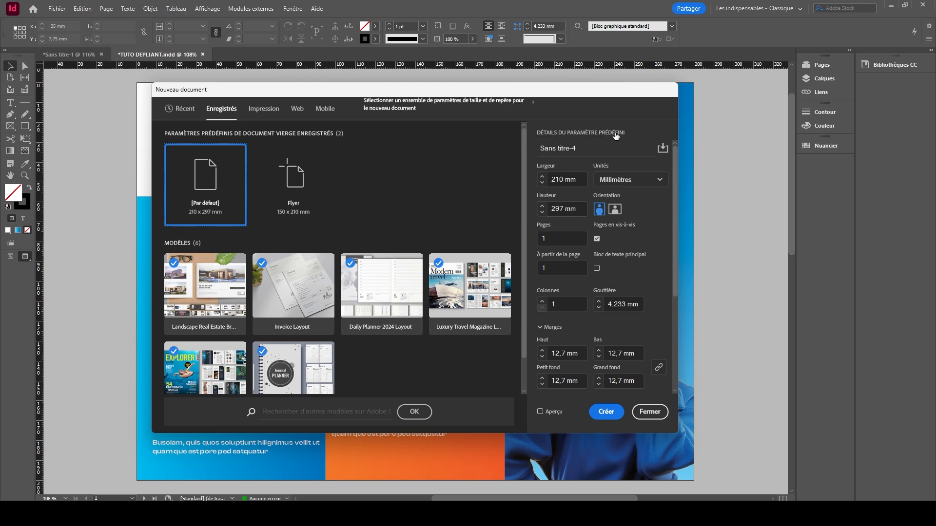
{"action": "left_click", "coordinate": [662, 148]}
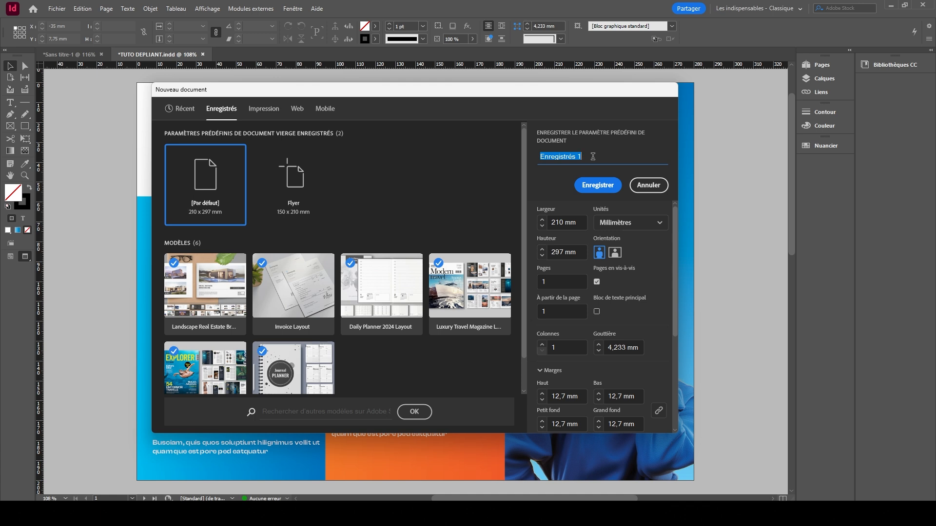
{"action": "type", "text": "FLYER"}
{"action": "left_click", "coordinate": [545, 223]}
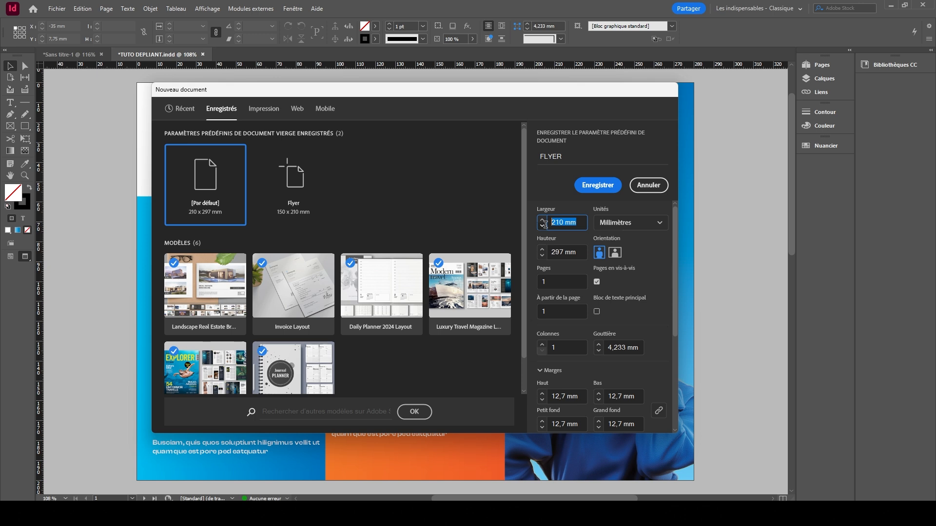
{"action": "type", "text": "150"}
{"action": "key", "text": "Tab"}
{"action": "type", "text": "210"}
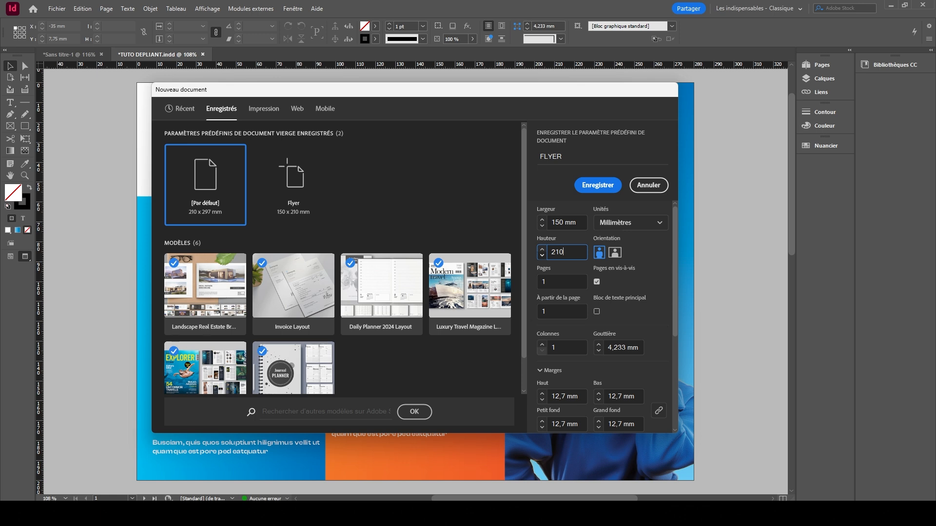
{"action": "key", "text": "Return"}
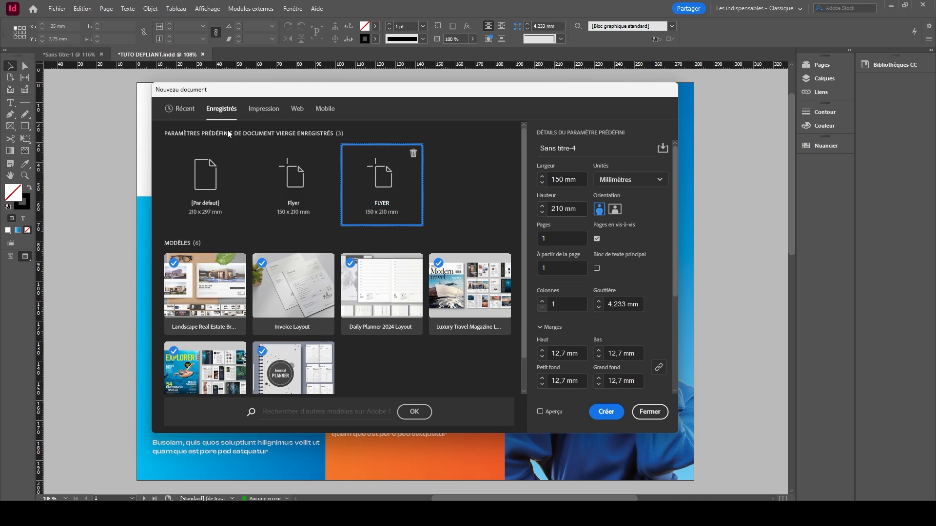
Review the blank document presets for print, web and mobile, showing the complete print list
{"action": "left_click", "coordinate": [264, 108]}
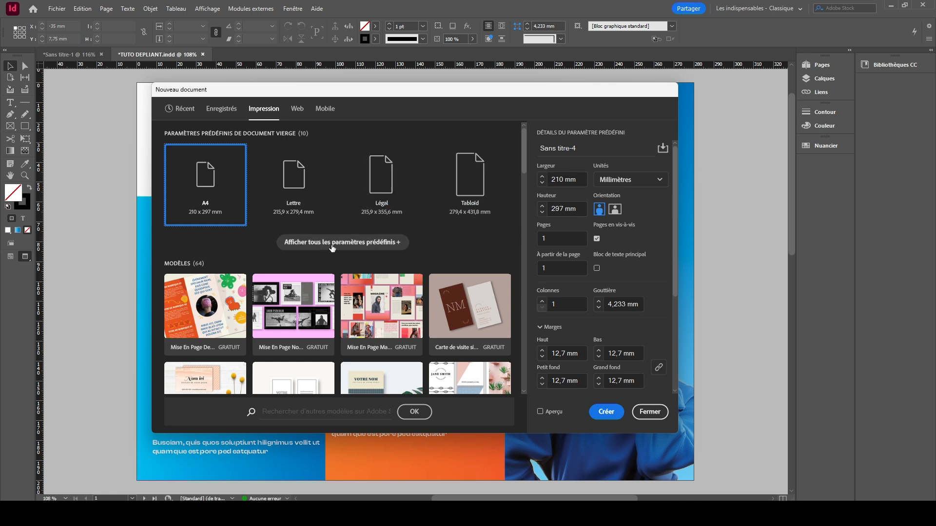
{"action": "left_click", "coordinate": [382, 244]}
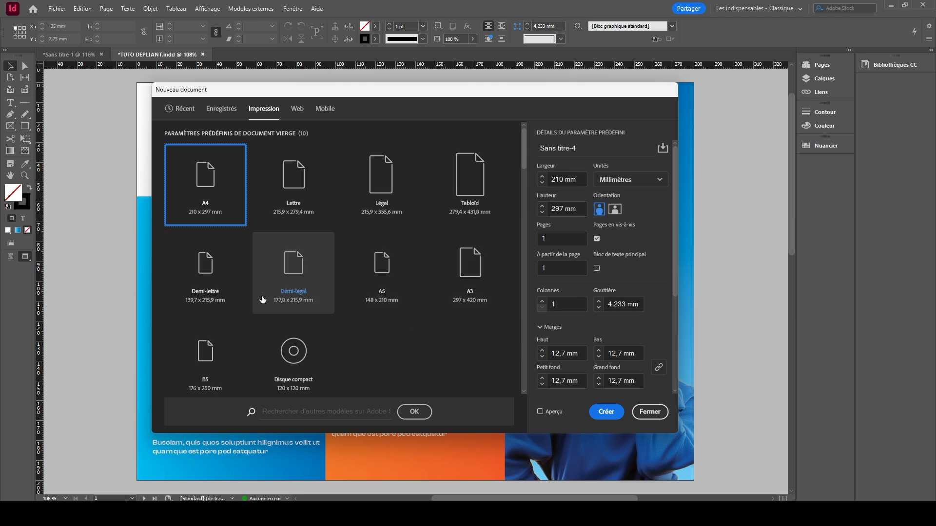
{"action": "left_click", "coordinate": [298, 110]}
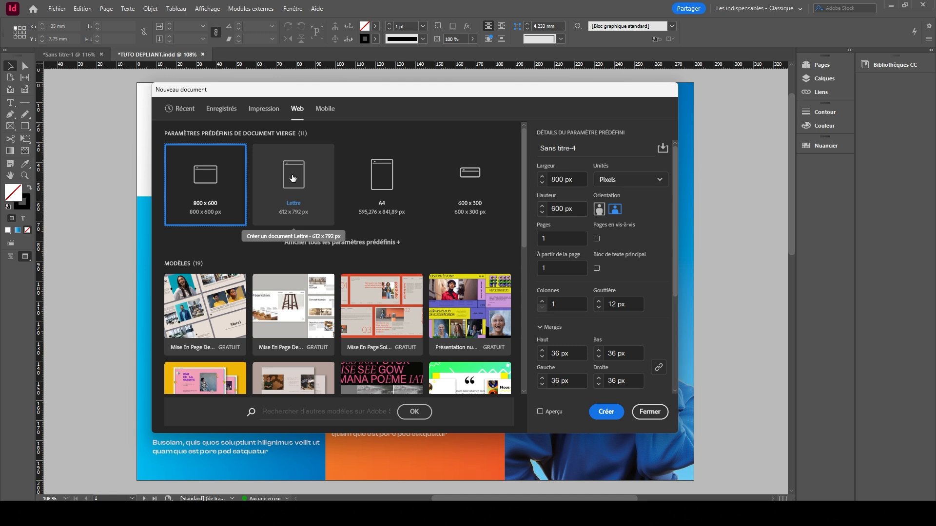
{"action": "left_click", "coordinate": [325, 110]}
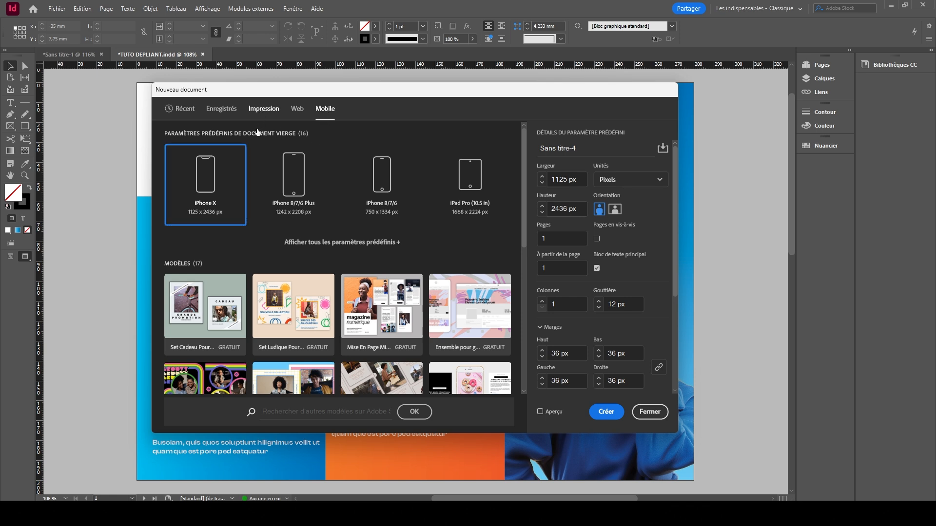
Create a print document in A4 landscape, 297 x 210 mm, with 2 pages
{"action": "left_click", "coordinate": [264, 108]}
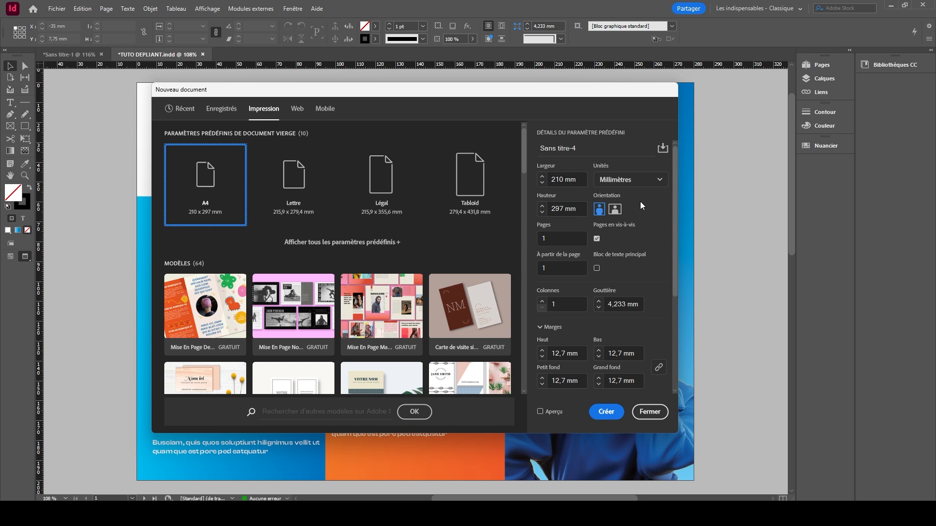
{"action": "left_click", "coordinate": [615, 210]}
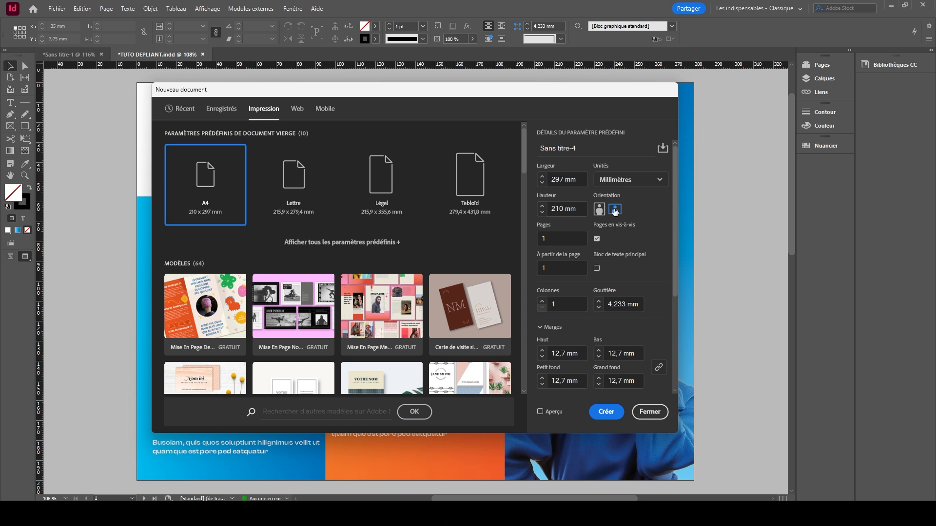
{"action": "left_click", "coordinate": [560, 236]}
{"action": "type", "text": "2"}
{"action": "left_click", "coordinate": [607, 415]}
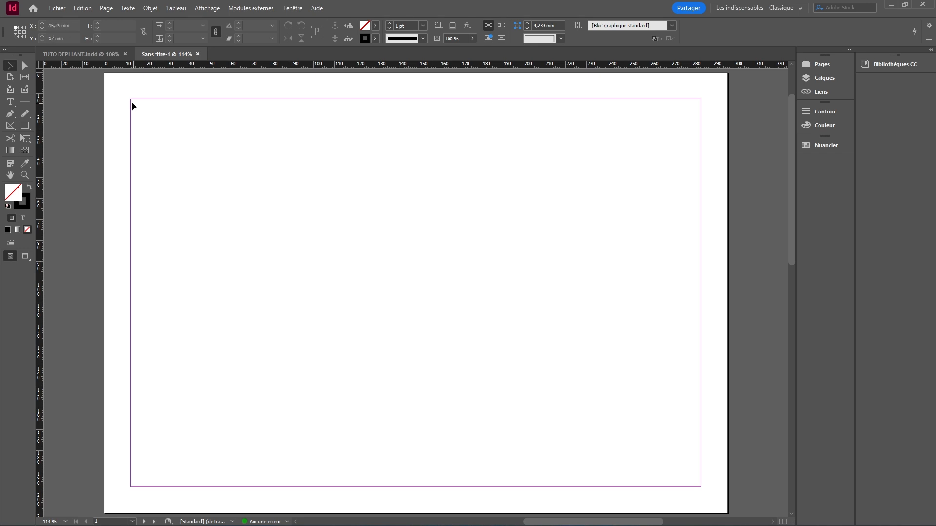
Set the document's bleed to 5 mm on all four sides
{"action": "left_click", "coordinate": [57, 8]}
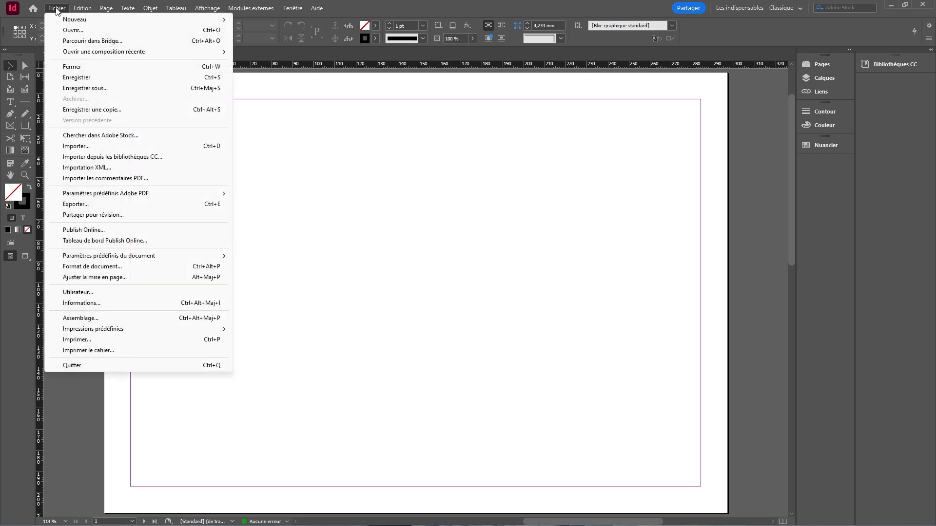
{"action": "left_click", "coordinate": [95, 268]}
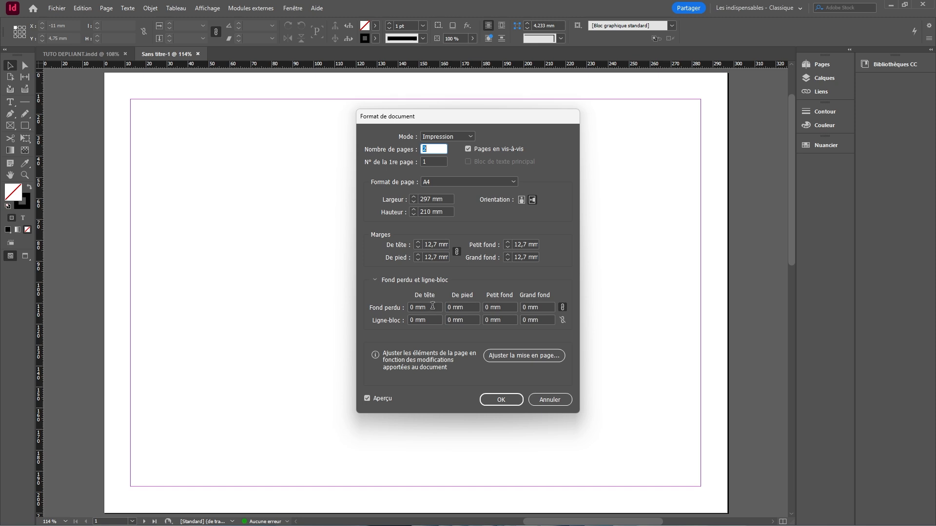
{"action": "left_click_drag", "start_coordinate": [433, 308], "coordinate": [409, 309]}
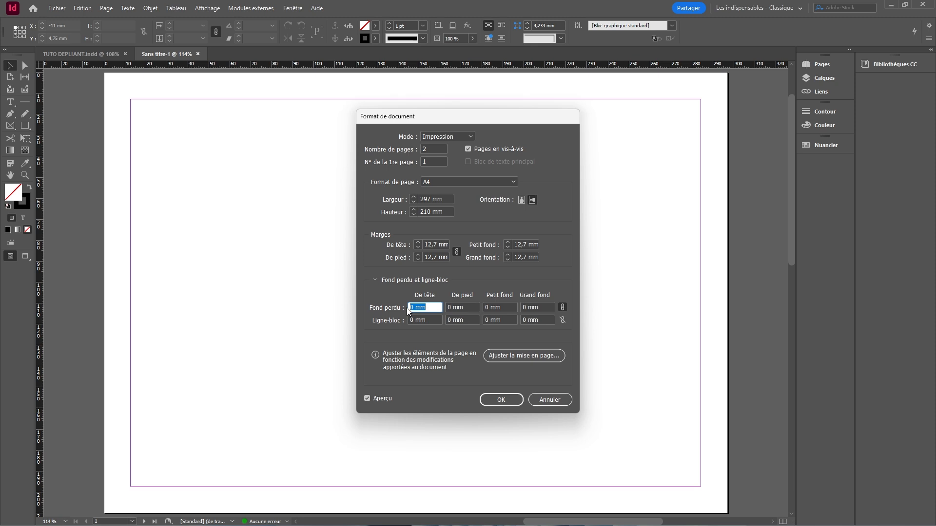
{"action": "type", "text": "5"}
{"action": "left_click", "coordinate": [471, 307]}
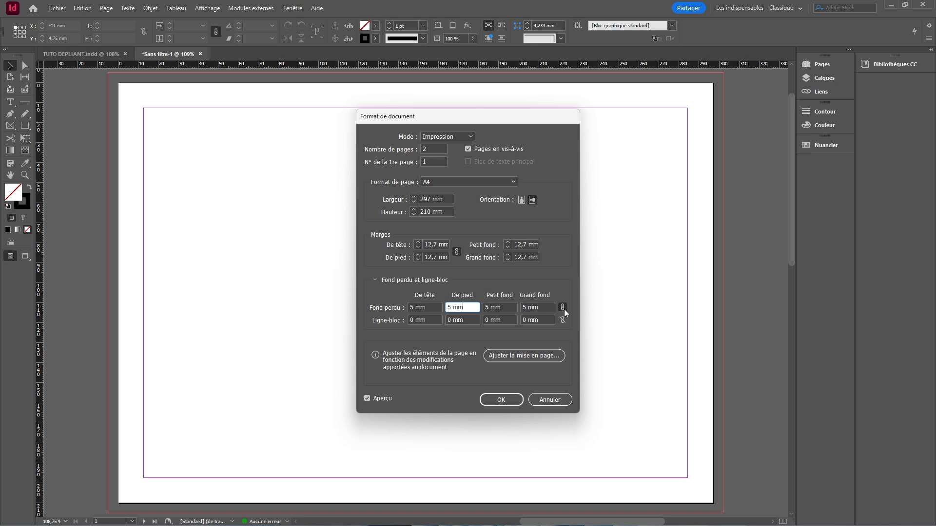
{"action": "left_click", "coordinate": [501, 400]}
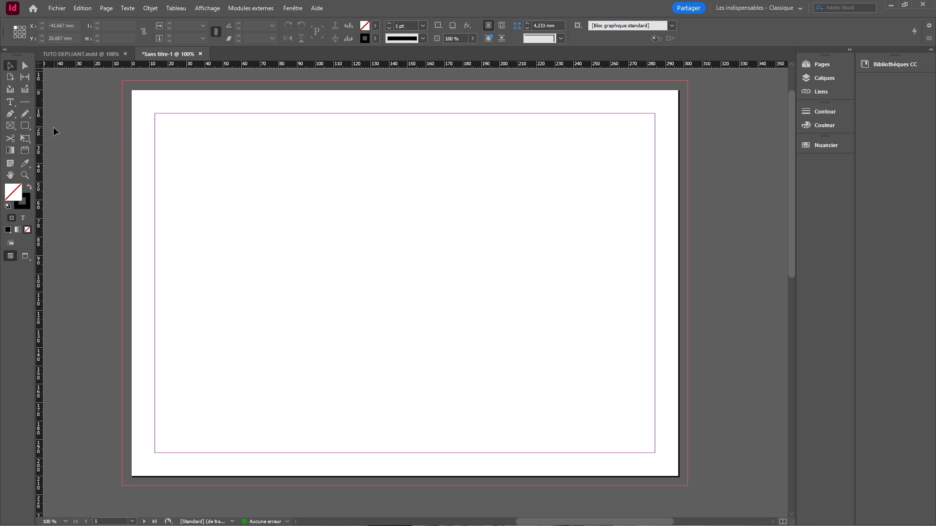
Draw a 307 x 220 mm rectangle out to the bleed edges and fill it with cyan C=100 M=0 J=0 N=0
{"action": "left_click", "coordinate": [24, 126]}
{"action": "left_click_drag", "start_coordinate": [121, 81], "coordinate": [688, 486]}
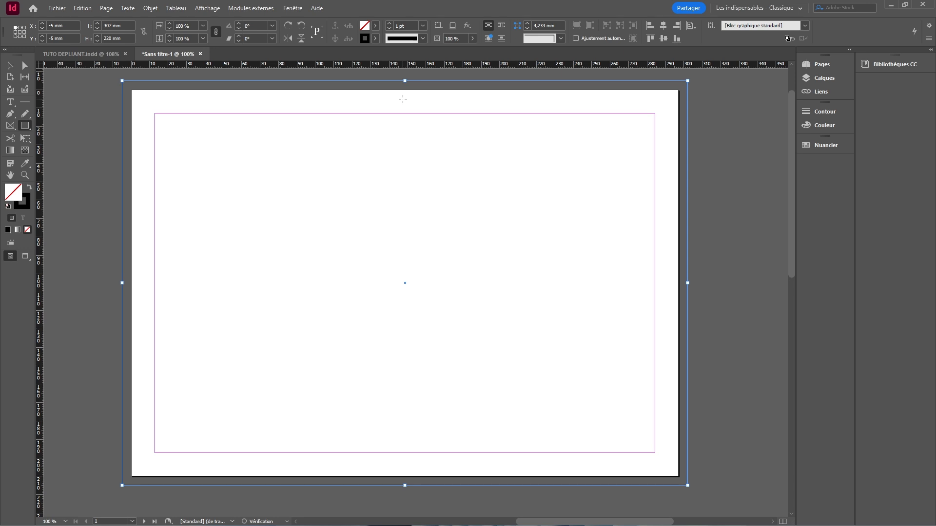
{"action": "left_click", "coordinate": [374, 25]}
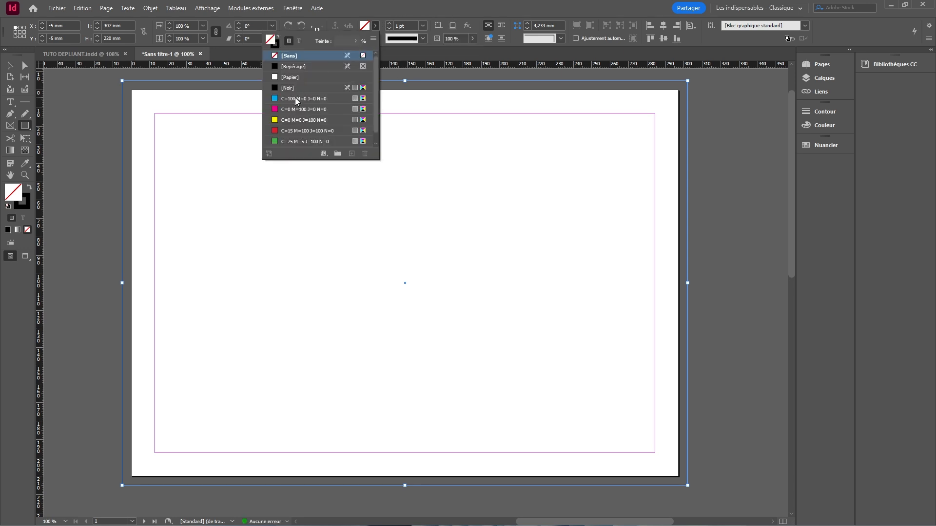
{"action": "left_click", "coordinate": [294, 99]}
{"action": "left_click", "coordinate": [11, 68]}
{"action": "left_click", "coordinate": [92, 142]}
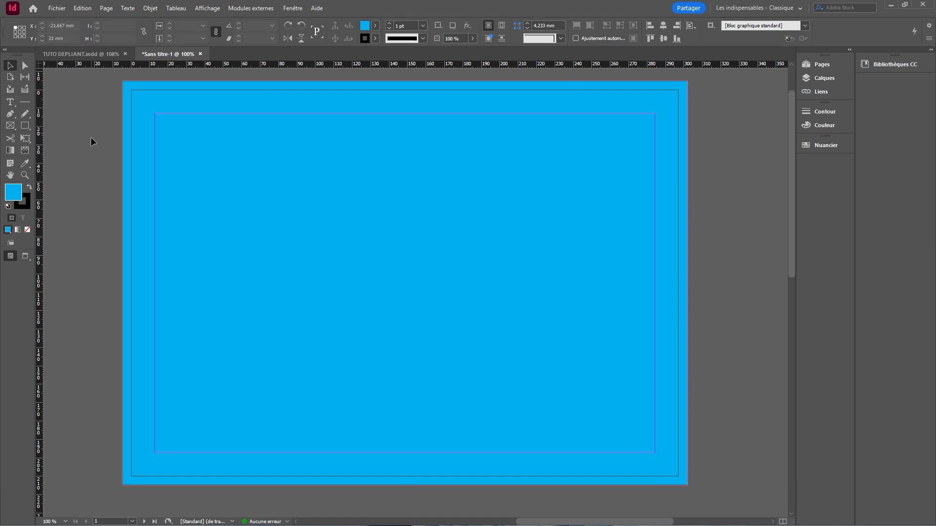
Draw a 297 x 210 mm rectangle matching the page edges and fill it with [Papier]
{"action": "left_click", "coordinate": [25, 127]}
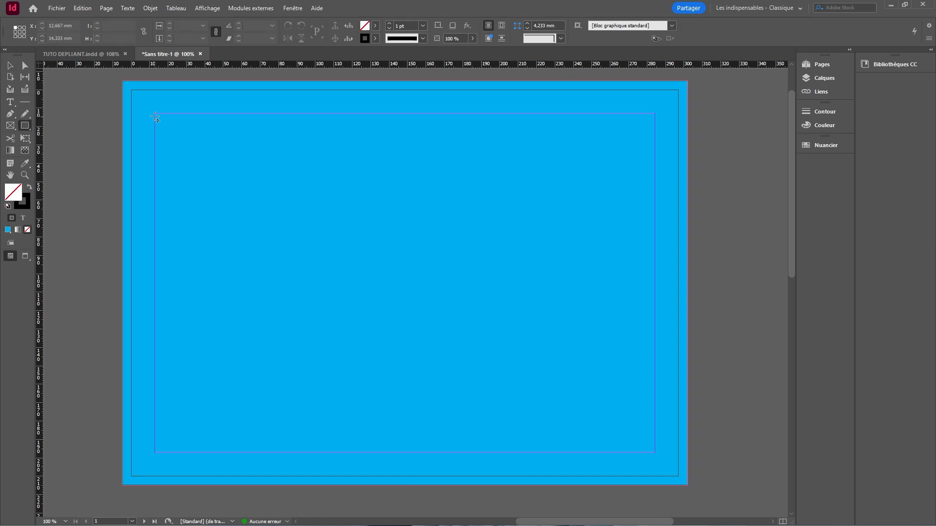
{"action": "mouse_move", "coordinate": [131, 91]}
{"action": "left_mouse_down"}
{"action": "mouse_move", "coordinate": [359, 312]}
{"action": "mouse_move", "coordinate": [586, 445]}
{"action": "mouse_move", "coordinate": [678, 476]}
{"action": "left_mouse_up"}
{"action": "left_click", "coordinate": [376, 25]}
{"action": "left_click", "coordinate": [299, 79]}
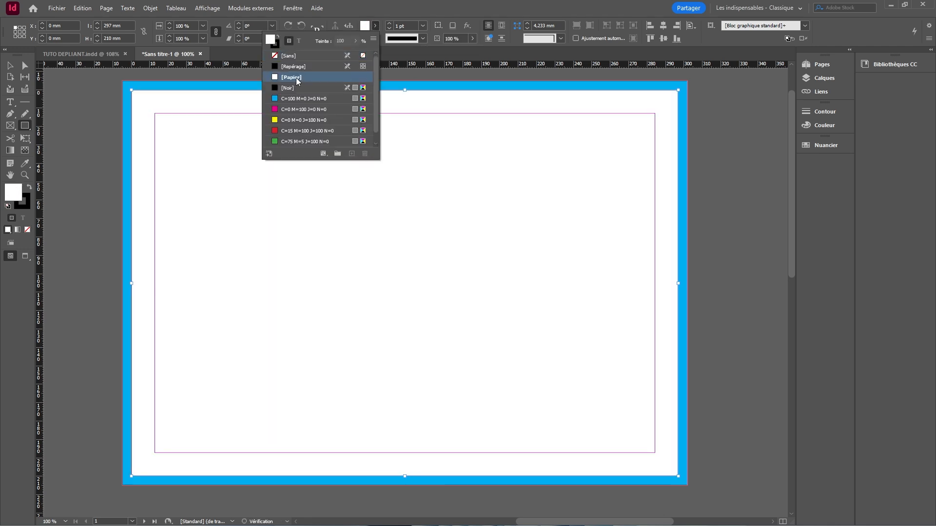
{"action": "key", "text": "v"}
{"action": "left_click", "coordinate": [96, 140]}
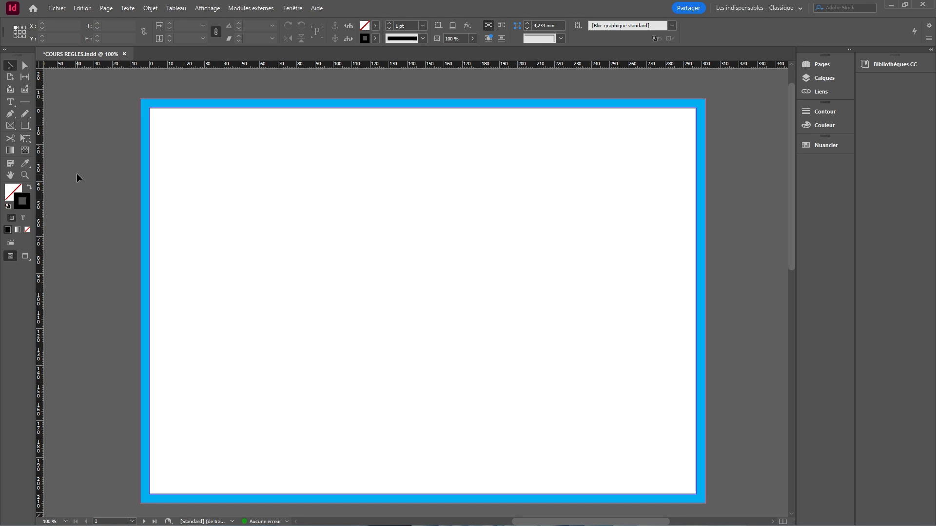
Draw a text frame about 214 x 150 mm inside the page and fill it with placeholder text
{"action": "left_click", "coordinate": [11, 102]}
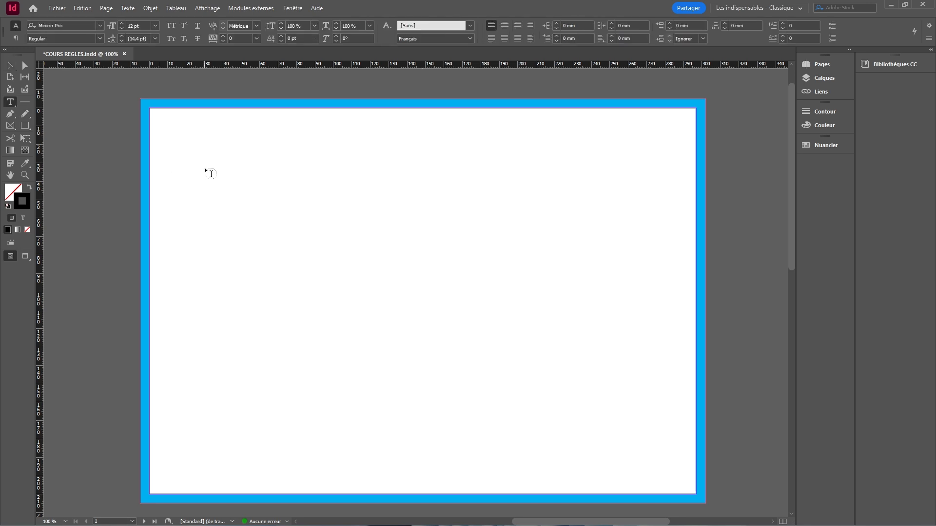
{"action": "left_click_drag", "start_coordinate": [165, 121], "coordinate": [558, 396]}
{"action": "right_click", "coordinate": [221, 159]}
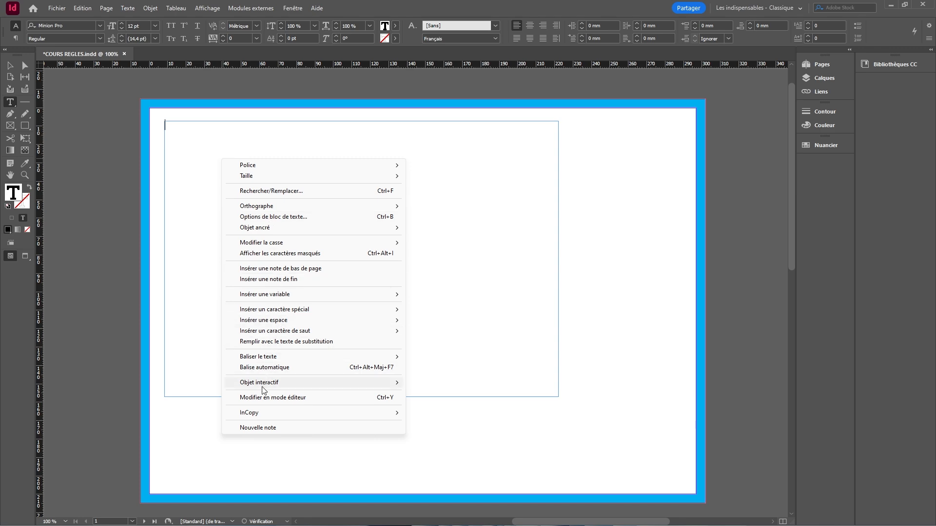
{"action": "left_click", "coordinate": [273, 342]}
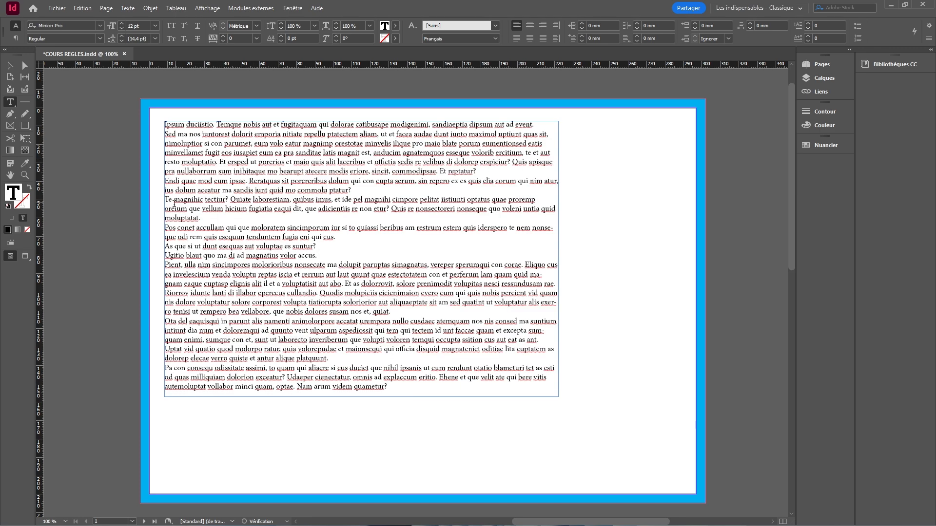
Move the text frame close to the page's upper-left trim corner, about 2 mm from the edges
{"action": "key", "text": "Escape"}
{"action": "left_click_drag", "start_coordinate": [194, 147], "coordinate": [183, 138]}
{"action": "left_click", "coordinate": [95, 144]}
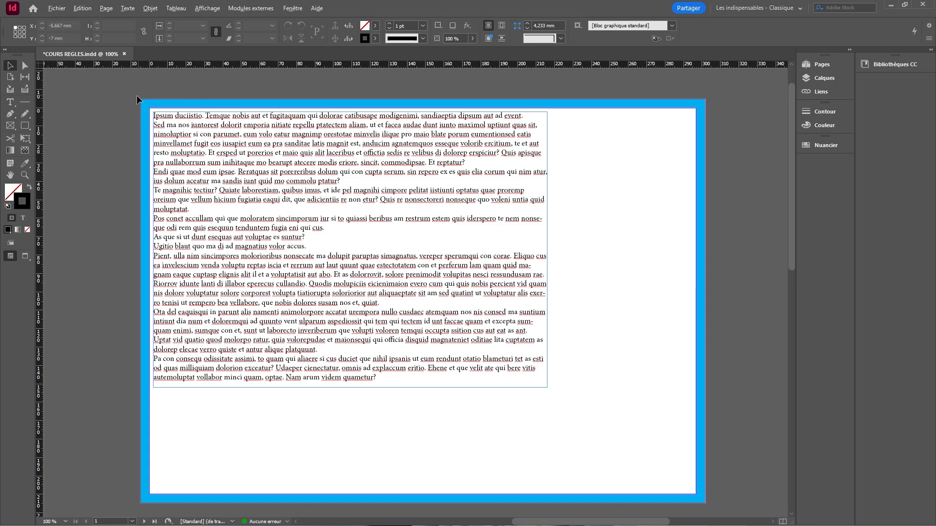
Undo the last text frame shift and reposition the frame farther inside the page at about X 7.6 mm, Y 8.9 mm
{"action": "scroll", "coordinate": [138, 96], "scroll_direction": "up", "scroll_amount": 7}
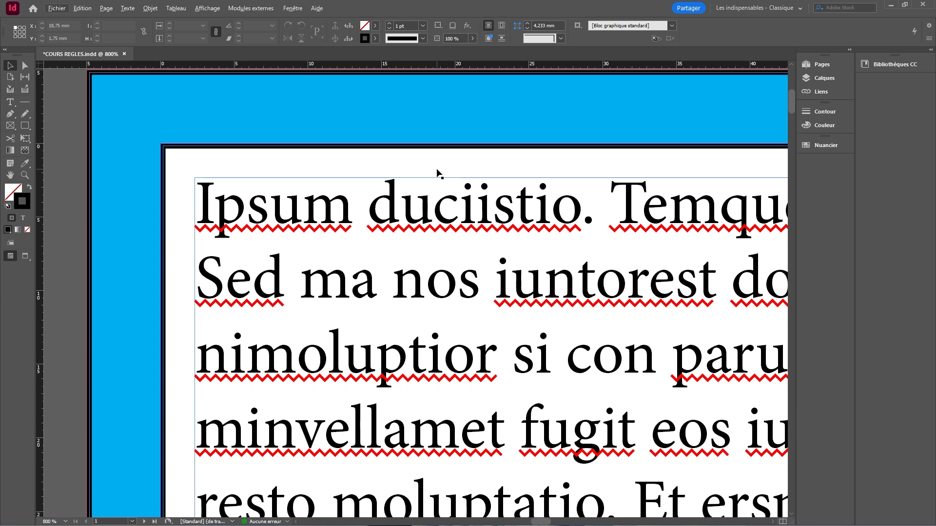
{"action": "scroll", "coordinate": [251, 183], "scroll_direction": "down", "scroll_amount": 3}
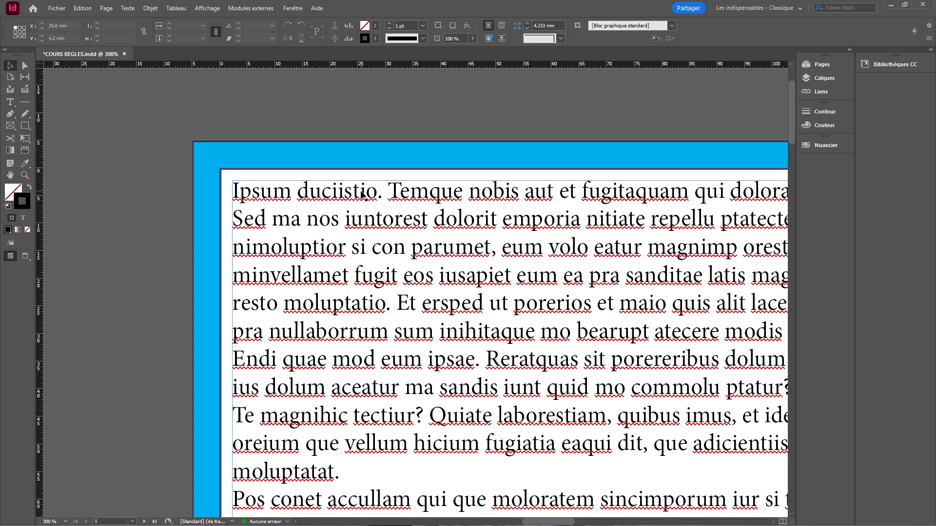
{"action": "key", "text": "ctrl+z"}
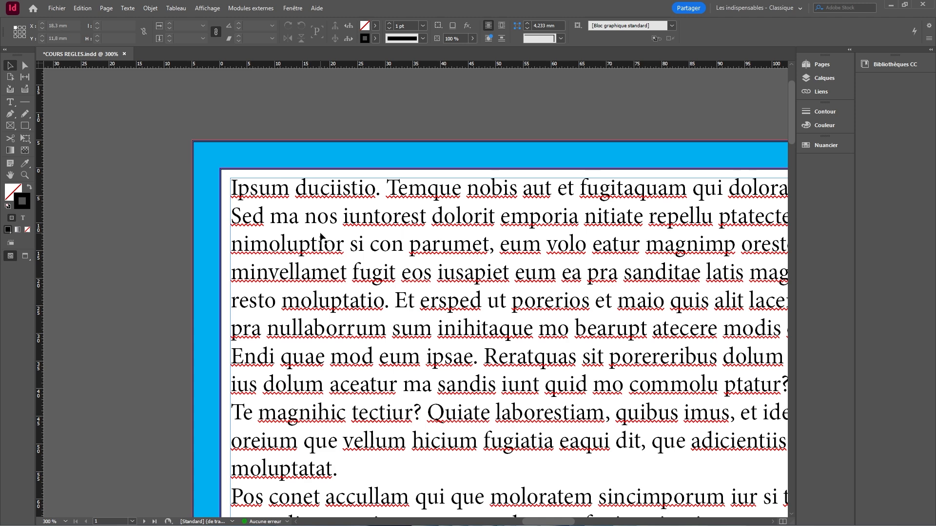
{"action": "left_click_drag", "start_coordinate": [314, 200], "coordinate": [347, 240]}
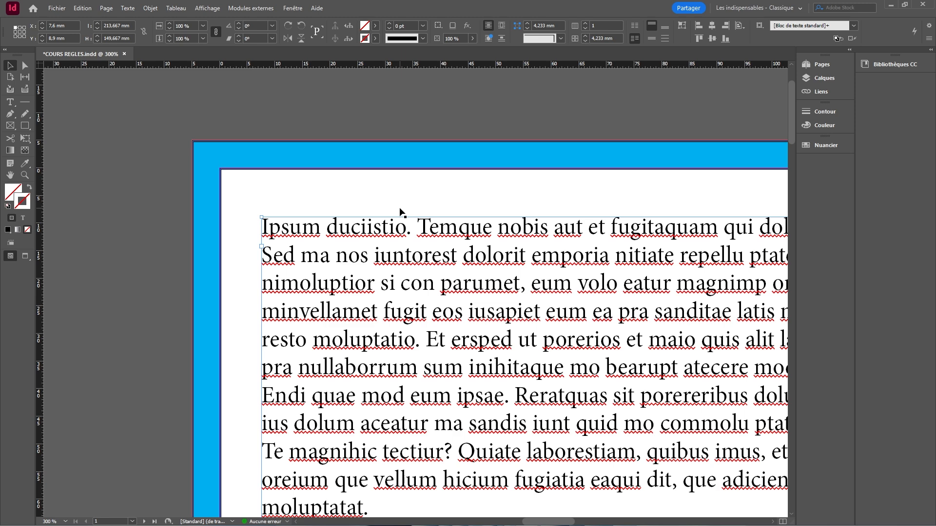
{"action": "left_click", "coordinate": [142, 206]}
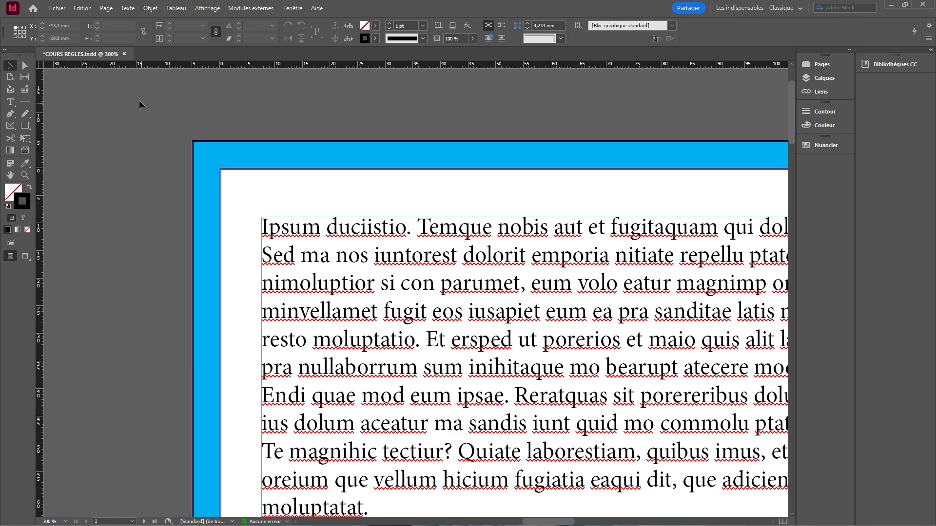
Set all four page margins to 8 mm
{"action": "left_click", "coordinate": [106, 8]}
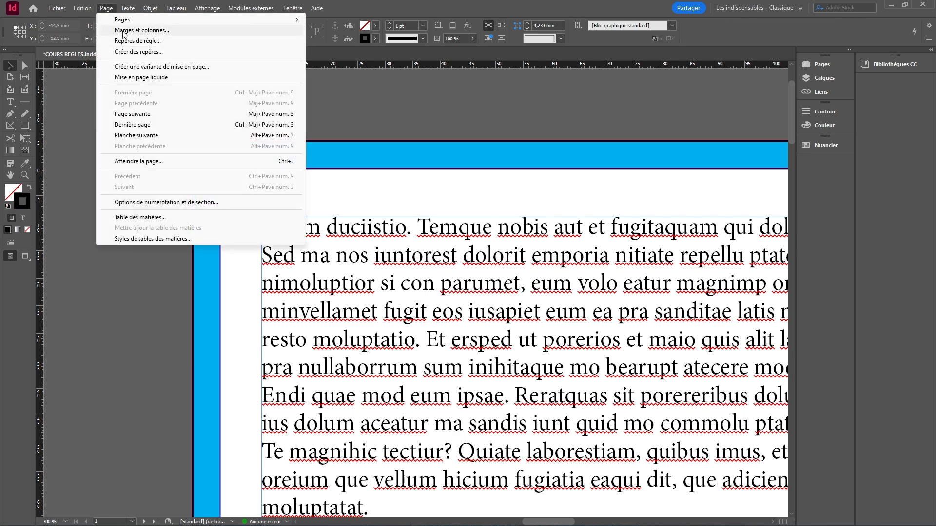
{"action": "left_click", "coordinate": [123, 31]}
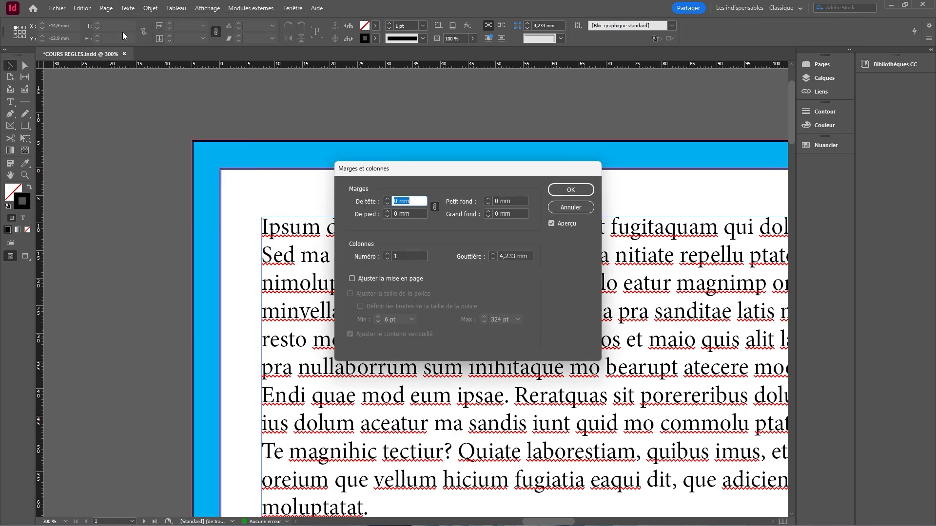
{"action": "left_click", "coordinate": [387, 199]}
{"action": "left_click", "coordinate": [387, 199]}
{"action": "left_click", "coordinate": [387, 199]}
{"action": "left_click", "coordinate": [387, 199]}
{"action": "left_click", "coordinate": [387, 199]}
{"action": "left_click", "coordinate": [387, 199]}
{"action": "left_click", "coordinate": [387, 199]}
{"action": "left_click", "coordinate": [387, 198]}
{"action": "left_click", "coordinate": [387, 199]}
{"action": "left_click", "coordinate": [387, 199]}
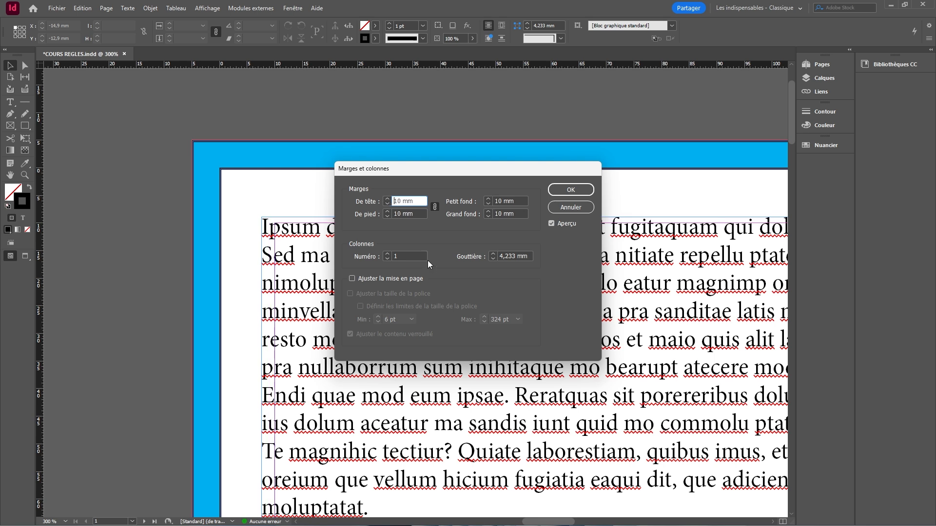
{"action": "left_click", "coordinate": [387, 203]}
{"action": "left_click", "coordinate": [388, 204]}
{"action": "left_click", "coordinate": [388, 203]}
{"action": "left_click", "coordinate": [387, 199]}
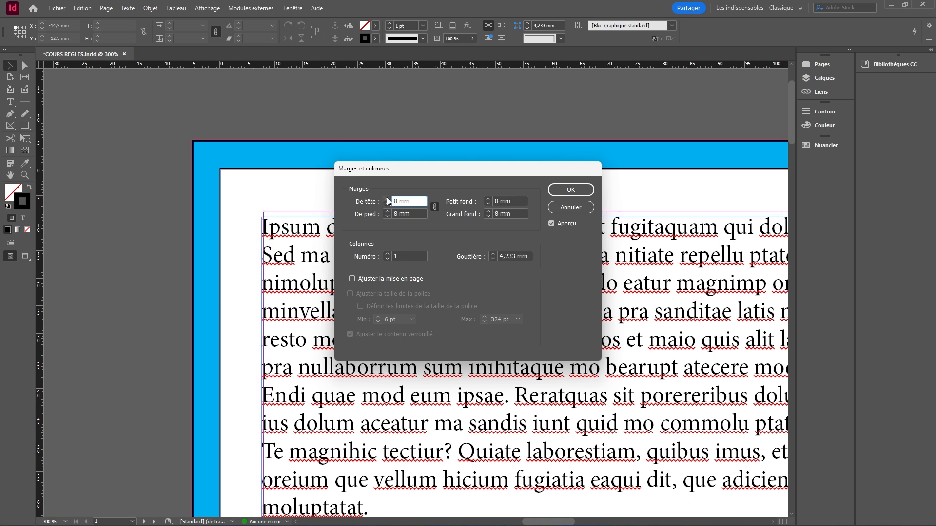
{"action": "left_click", "coordinate": [553, 193]}
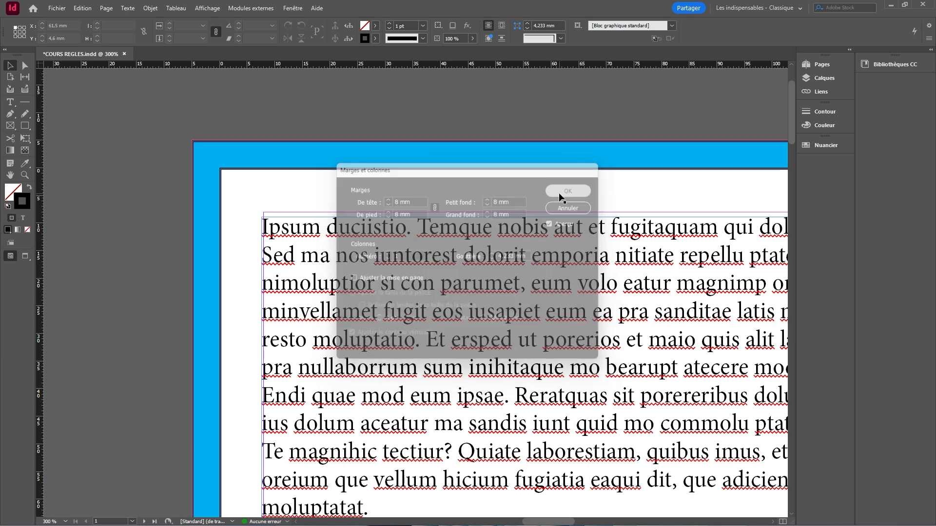
Align the text frame with the upper-left margin corner at X 8 mm, Y 8 mm
{"action": "left_click", "coordinate": [292, 251]}
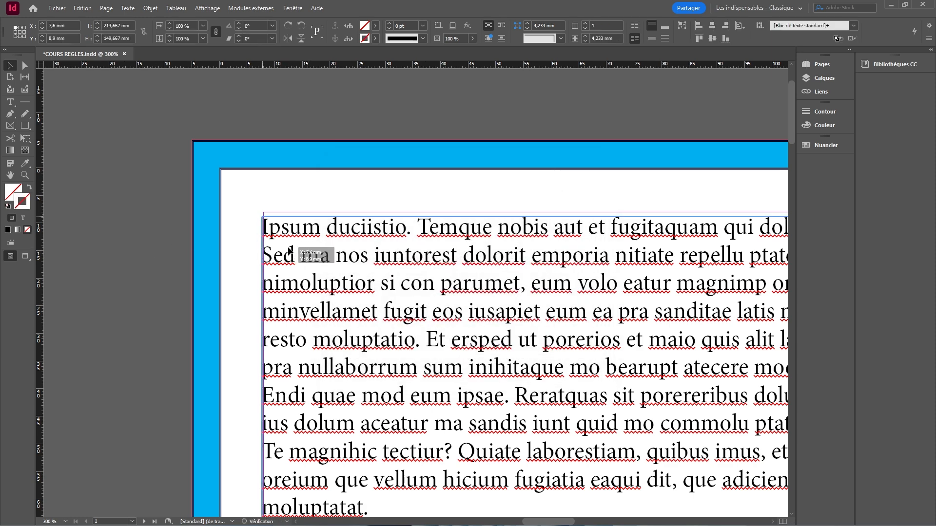
{"action": "left_click", "coordinate": [135, 246]}
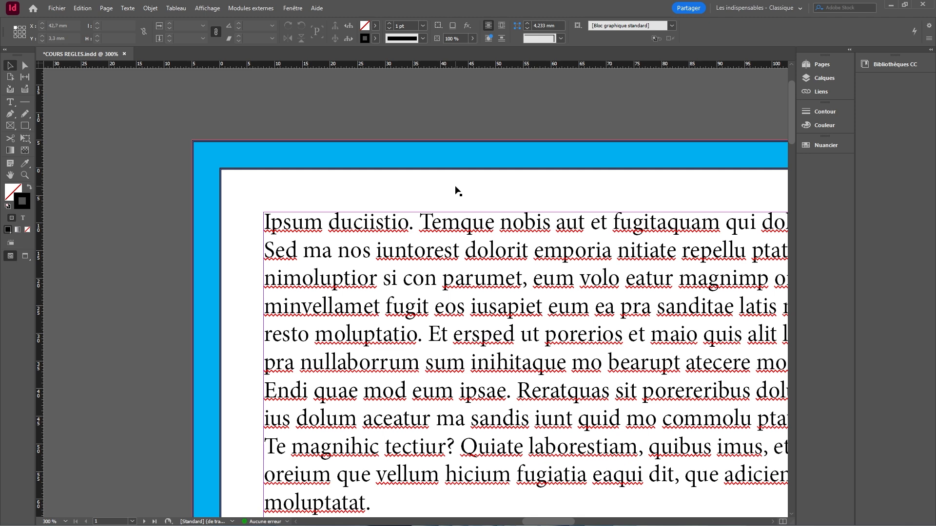
Delete the placeholder text frame from the page
{"action": "scroll", "coordinate": [244, 252], "scroll_direction": "down", "scroll_amount": 6}
{"action": "scroll", "coordinate": [338, 179], "scroll_direction": "up", "scroll_amount": 1}
{"action": "scroll", "coordinate": [311, 214], "scroll_direction": "up", "scroll_amount": 1}
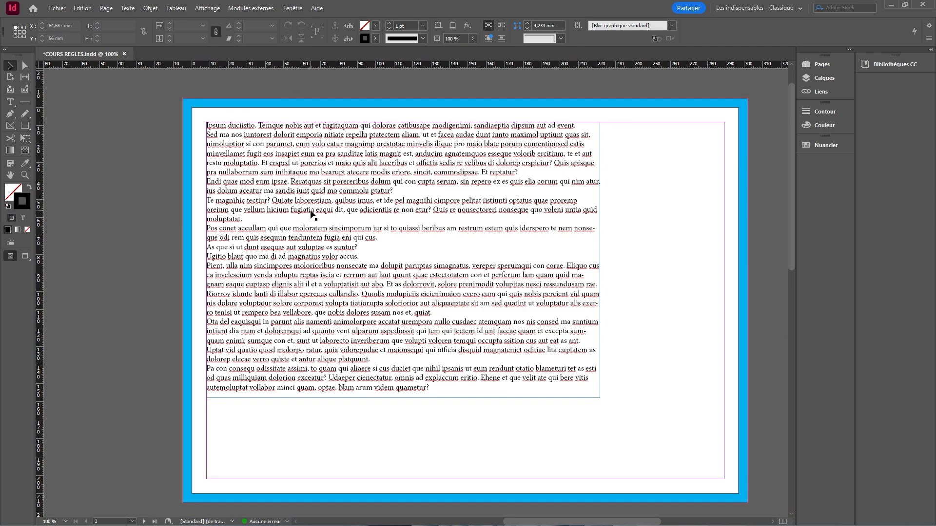
{"action": "scroll", "coordinate": [311, 215], "scroll_direction": "up", "scroll_amount": 1}
{"action": "left_click", "coordinate": [308, 174]}
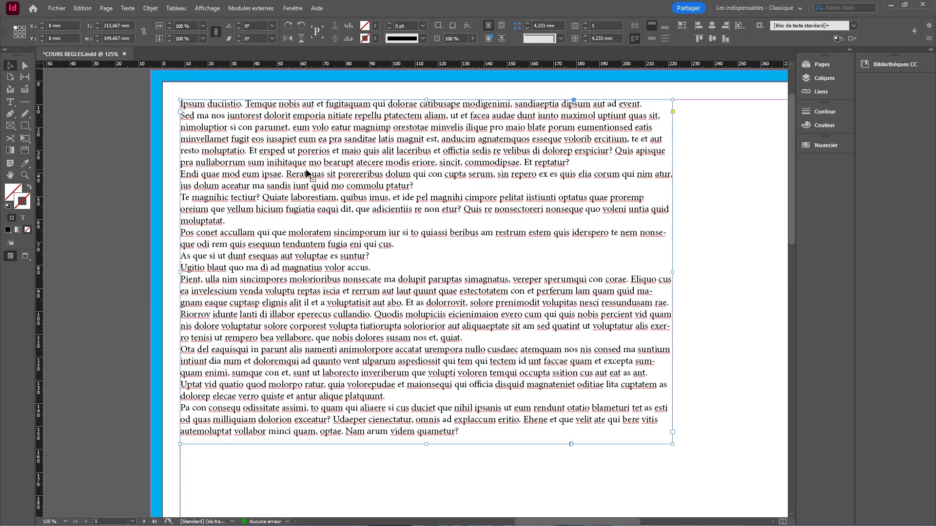
{"action": "key", "text": "Delete"}
{"action": "scroll", "coordinate": [310, 262], "scroll_direction": "down", "scroll_amount": 1}
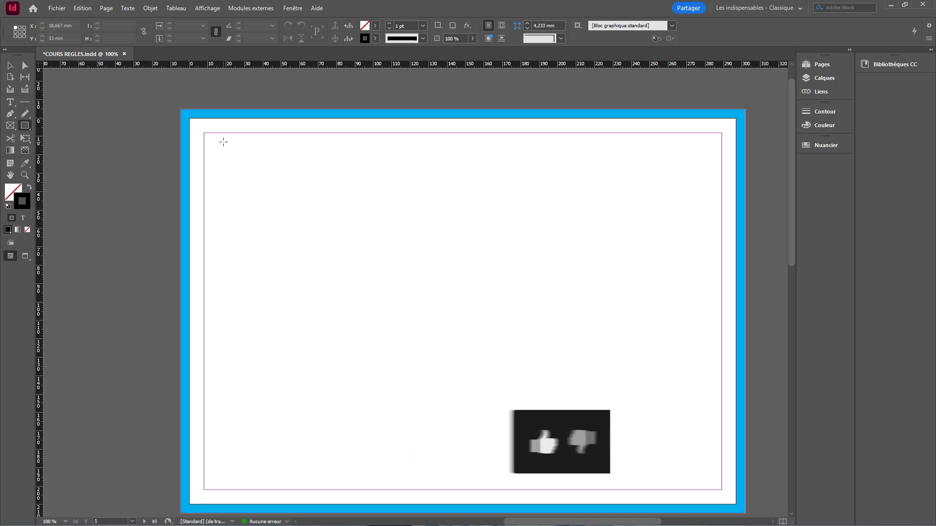
Draw a 281 x 194 mm rectangle matching the margins and fill it with the red C=15 M=100 J=100 N=0
{"action": "left_click_drag", "start_coordinate": [203, 133], "coordinate": [721, 489]}
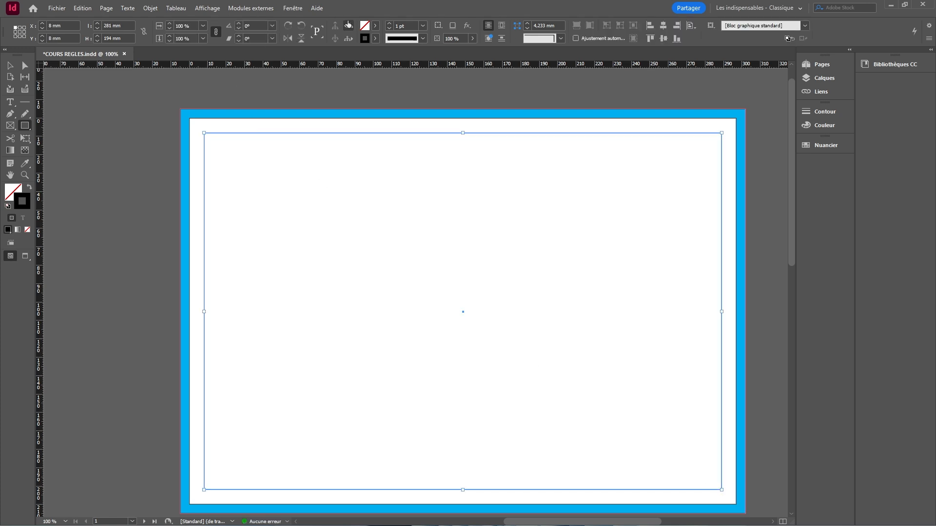
{"action": "left_click", "coordinate": [375, 27]}
{"action": "scroll", "coordinate": [294, 122], "scroll_direction": "down", "scroll_amount": 1}
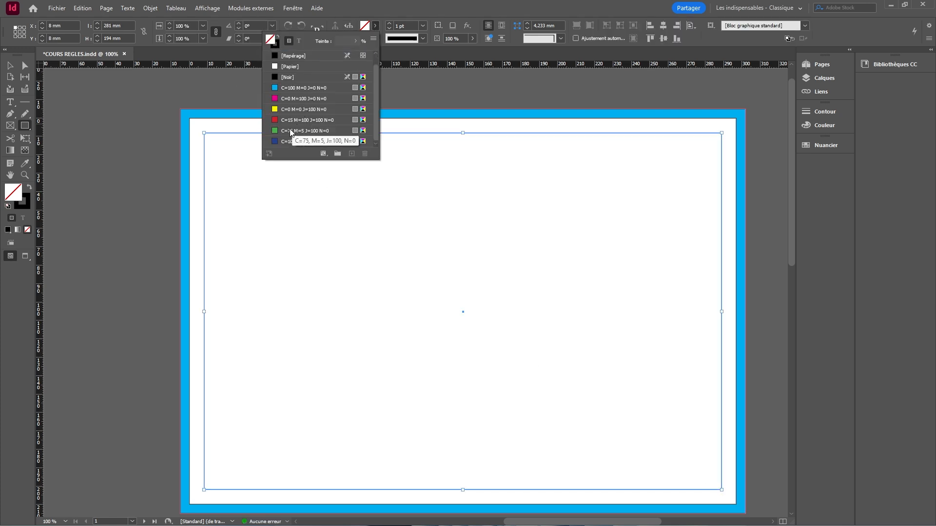
{"action": "left_click", "coordinate": [294, 121]}
{"action": "left_click", "coordinate": [10, 66]}
{"action": "left_click", "coordinate": [151, 180]}
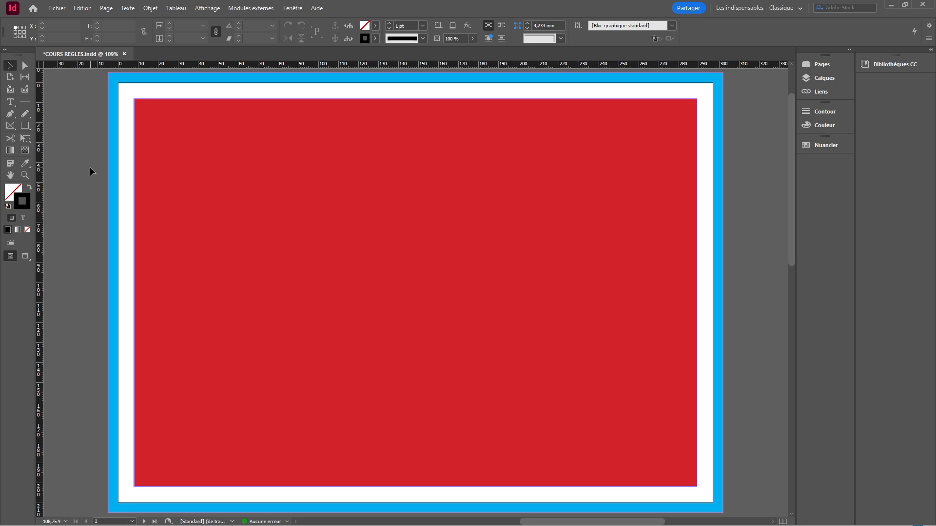
Divide the page into three columns with a 9 mm gutter
{"action": "left_click", "coordinate": [107, 7]}
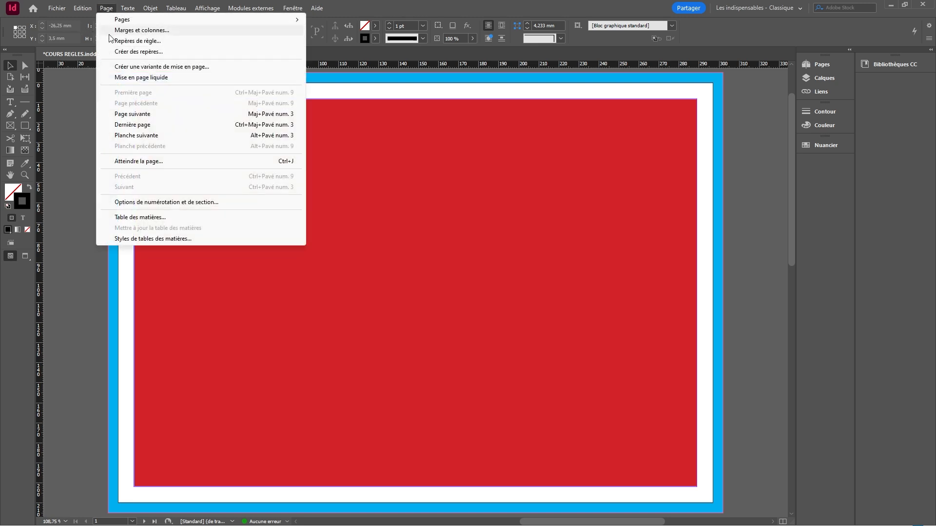
{"action": "left_click", "coordinate": [128, 30]}
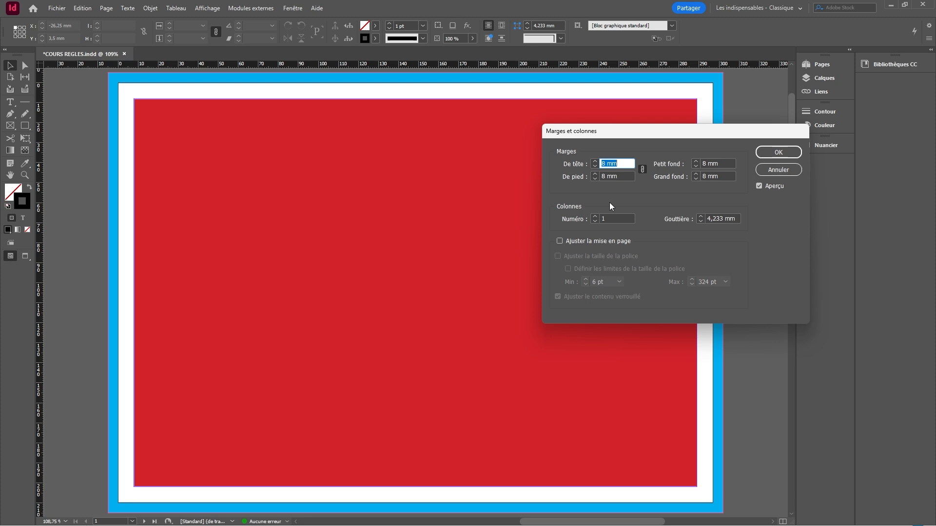
{"action": "left_click", "coordinate": [594, 216]}
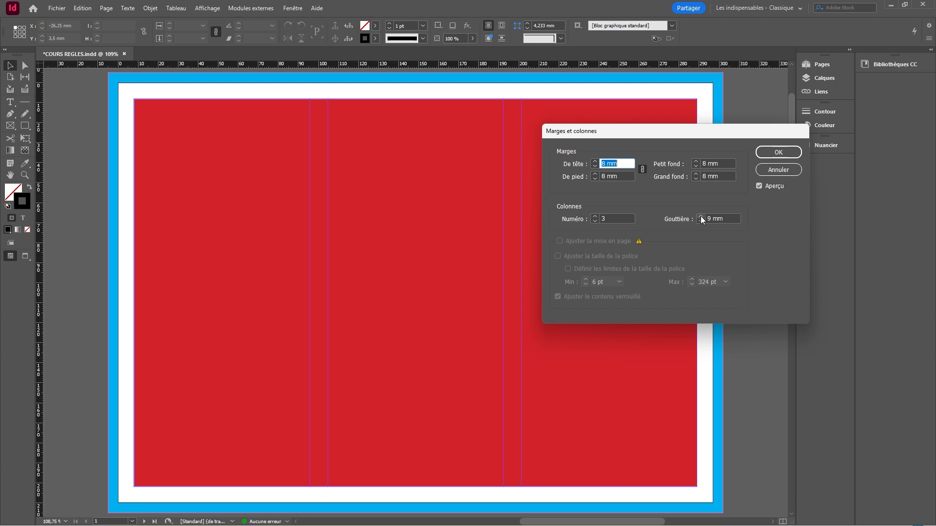
{"action": "left_click", "coordinate": [778, 152]}
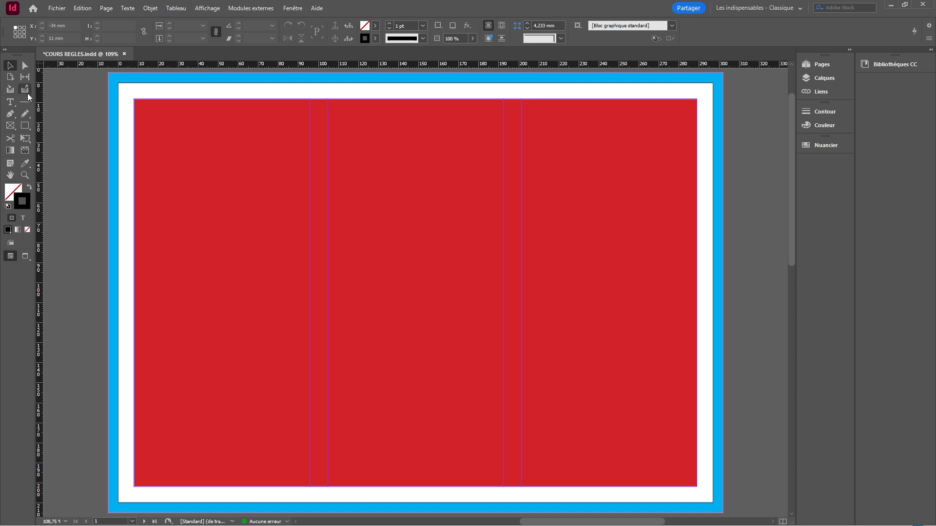
Create three linked text frames side by side within the margins, one per column, and fill them with placeholder text
{"action": "left_click", "coordinate": [14, 102]}
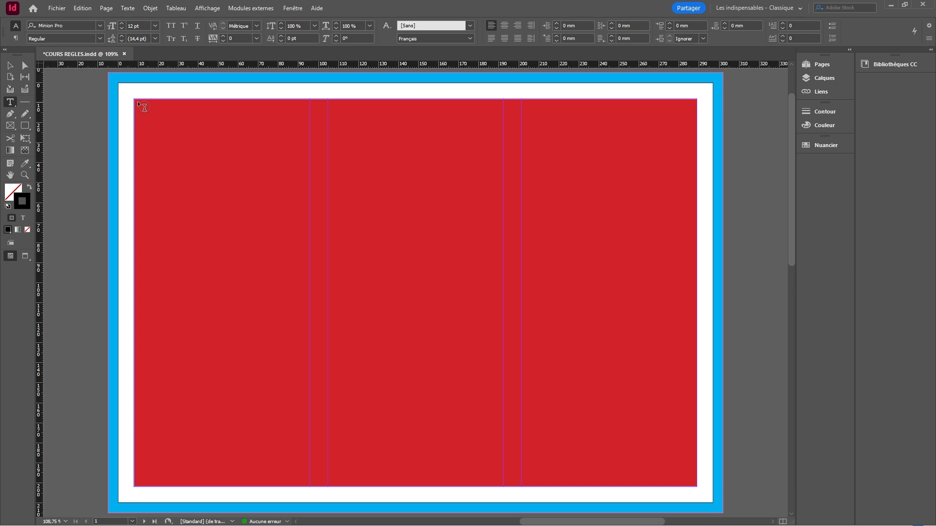
{"action": "left_click_drag", "start_coordinate": [136, 99], "coordinate": [203, 221]}
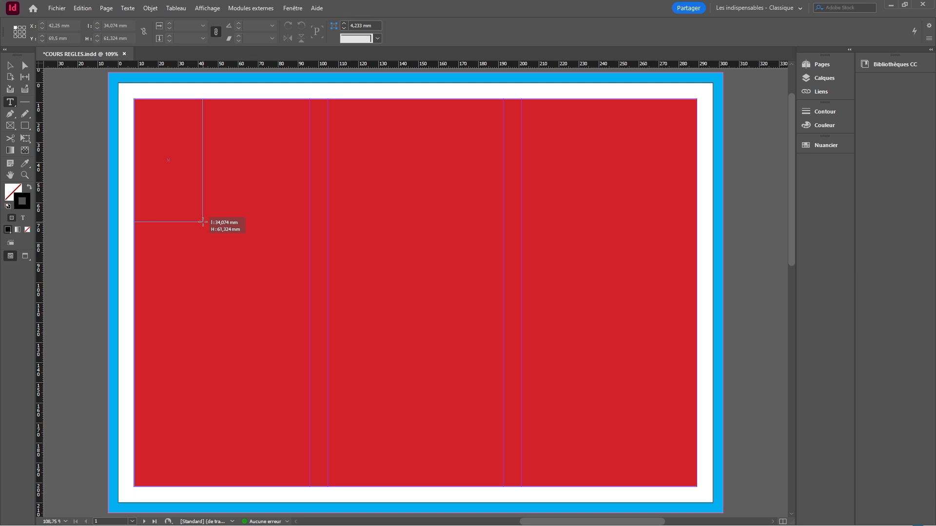
{"action": "key", "text": "Right"}
{"action": "left_click_drag", "start_coordinate": [203, 222], "coordinate": [698, 488]}
{"action": "key", "text": "Right"}
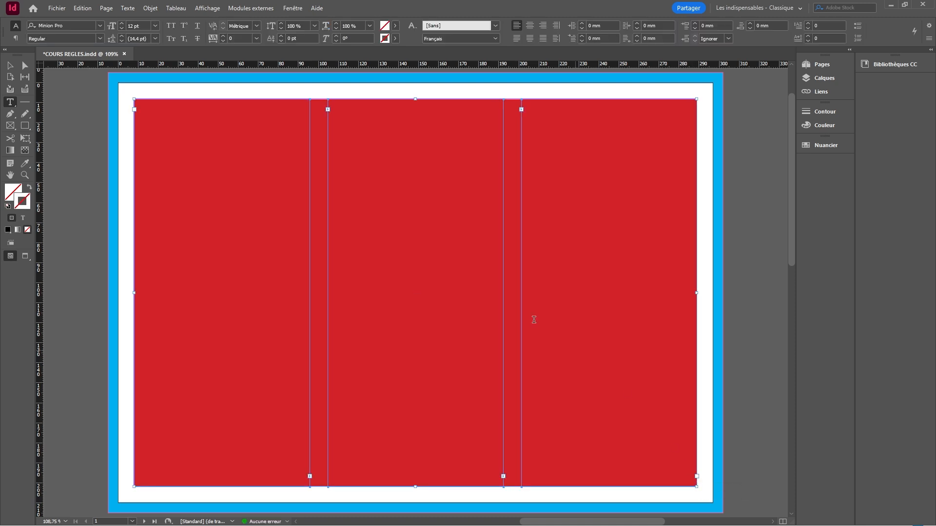
{"action": "right_click", "coordinate": [183, 143]}
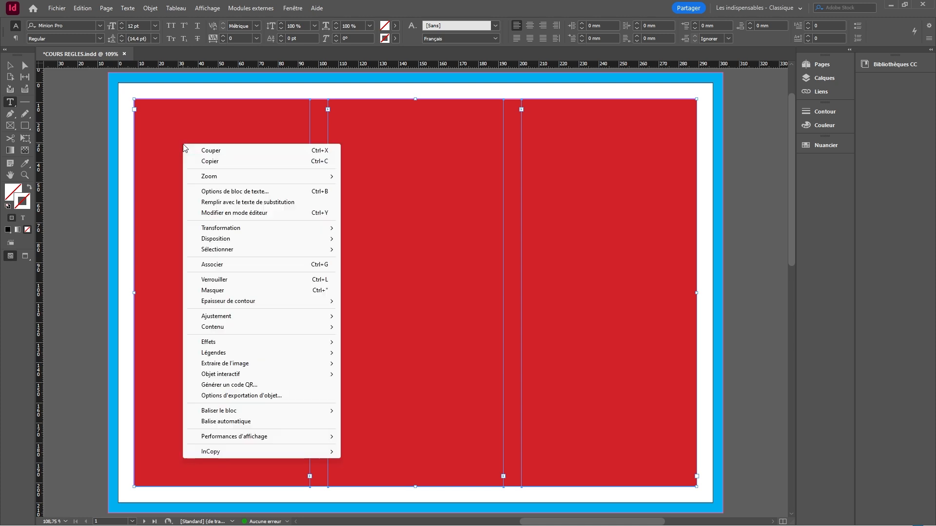
{"action": "left_click", "coordinate": [238, 203]}
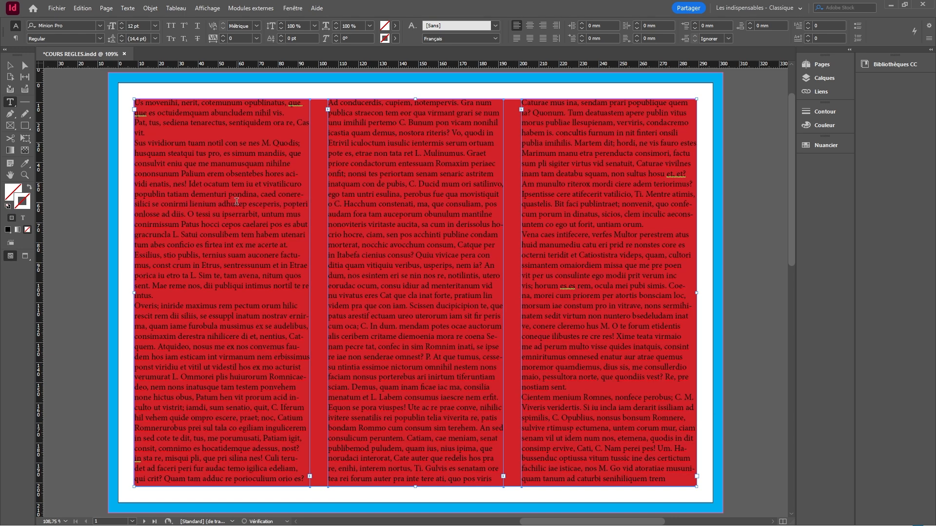
{"action": "left_click", "coordinate": [10, 66]}
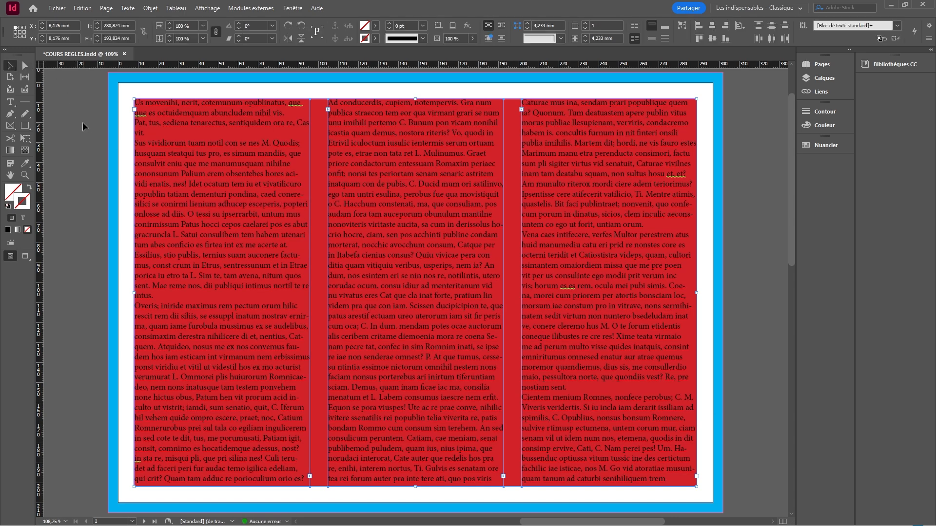
{"action": "left_click", "coordinate": [84, 123]}
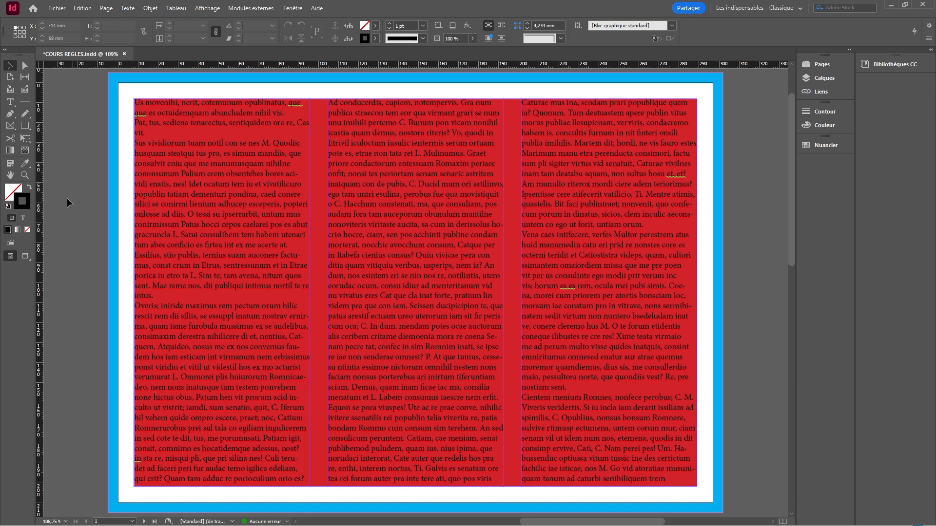
Place a vertical ruler guide in the middle of each of the two column gutters, the second at about 196.8 mm
{"action": "left_click_drag", "start_coordinate": [37, 207], "coordinate": [319, 234]}
{"action": "left_click_drag", "start_coordinate": [39, 206], "coordinate": [512, 259]}
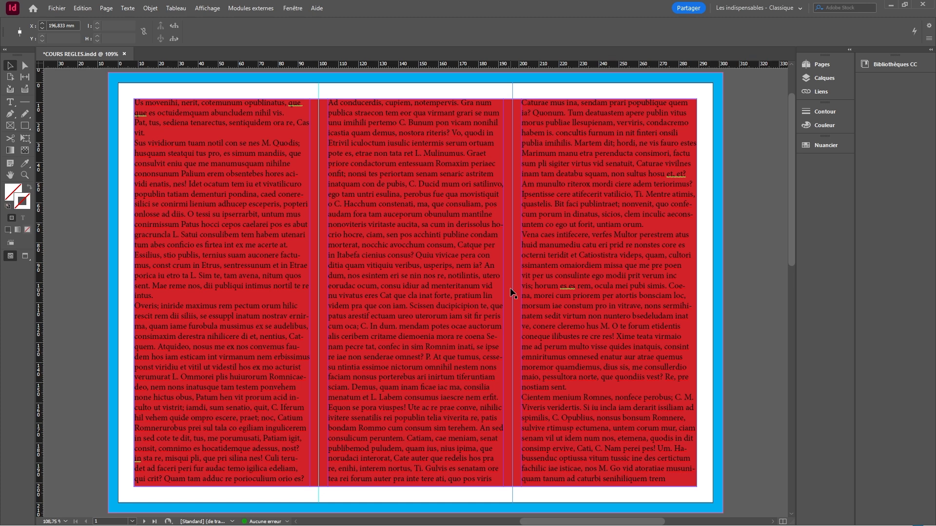
{"action": "left_click", "coordinate": [97, 222]}
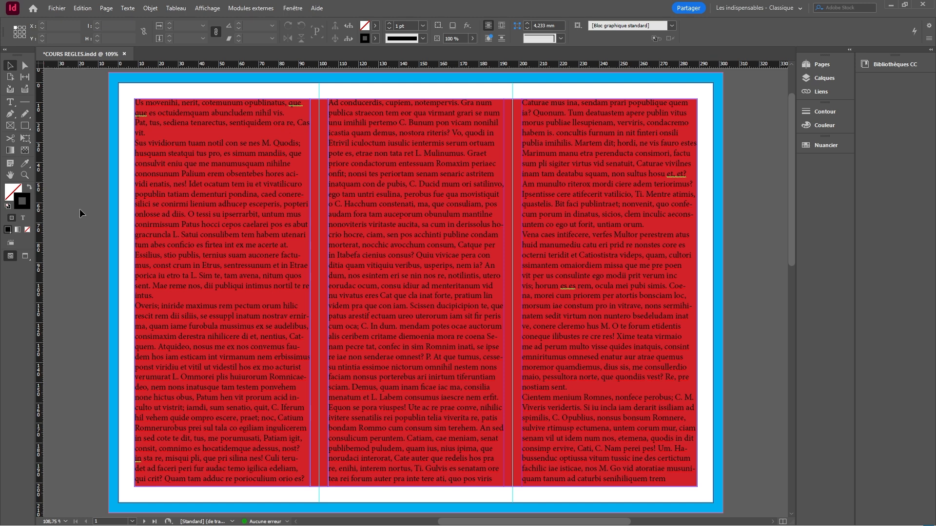
Delete the three text frames and the red, white and blue rectangles, leaving only the guides on the page
{"action": "left_click", "coordinate": [582, 227]}
{"action": "left_click", "coordinate": [427, 242], "text": "shift"}
{"action": "left_click", "coordinate": [273, 249], "text": "shift"}
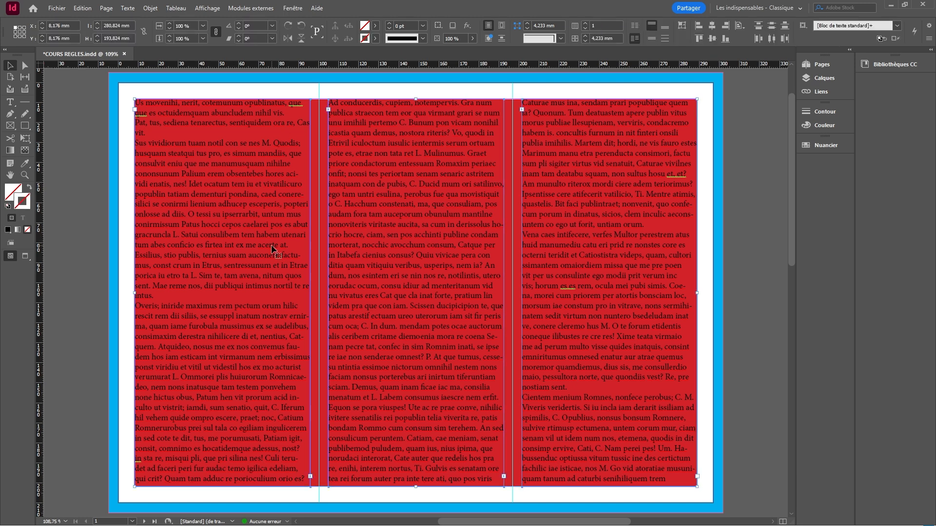
{"action": "key", "text": "Delete"}
{"action": "left_click", "coordinate": [586, 225]}
{"action": "key", "text": "Delete"}
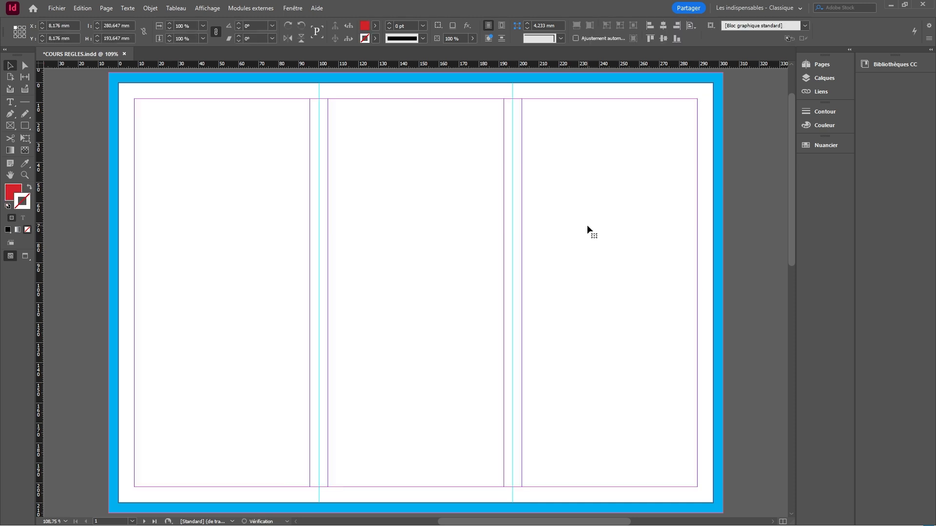
{"action": "left_click", "coordinate": [601, 223]}
{"action": "key", "text": "Delete"}
{"action": "left_click", "coordinate": [616, 214]}
{"action": "key", "text": "Delete"}
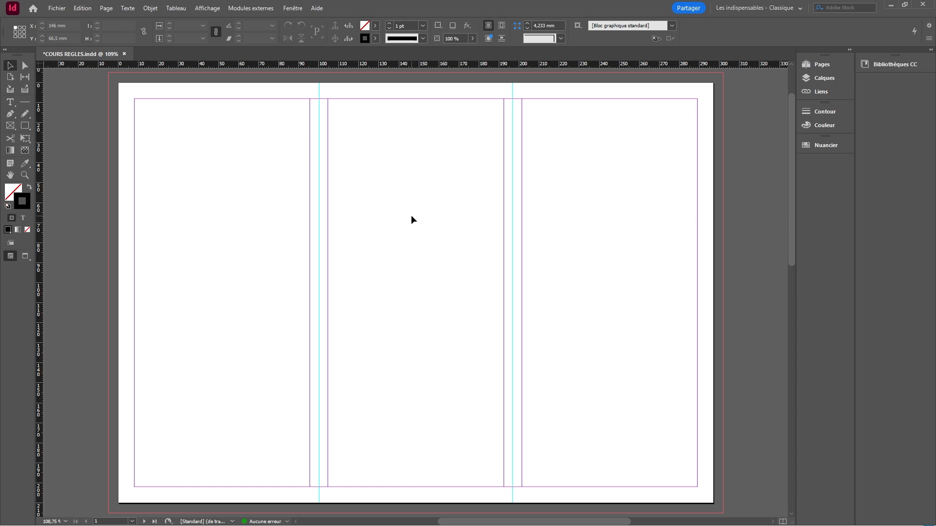
Draw a text frame inside the third column and enter the number 1
{"action": "left_click", "coordinate": [11, 102]}
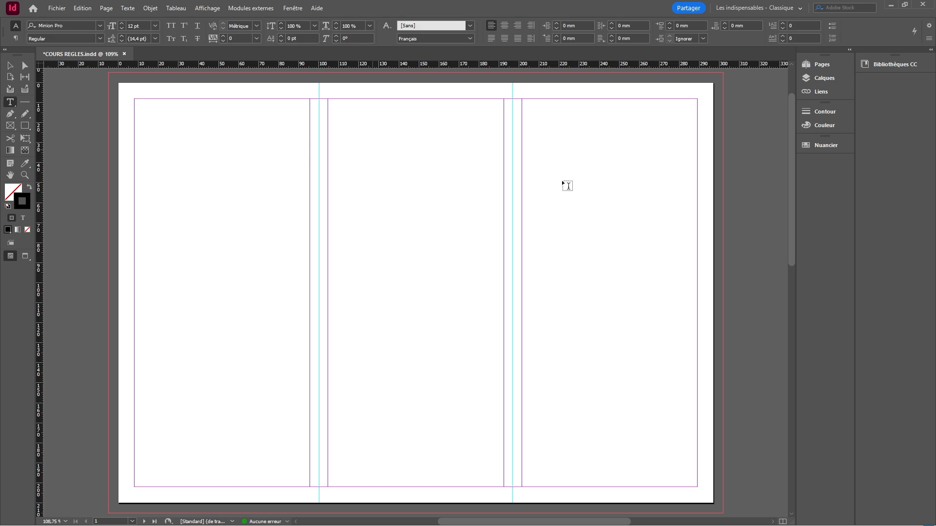
{"action": "left_click_drag", "start_coordinate": [540, 183], "coordinate": [642, 338]}
{"action": "type", "text": "1"}
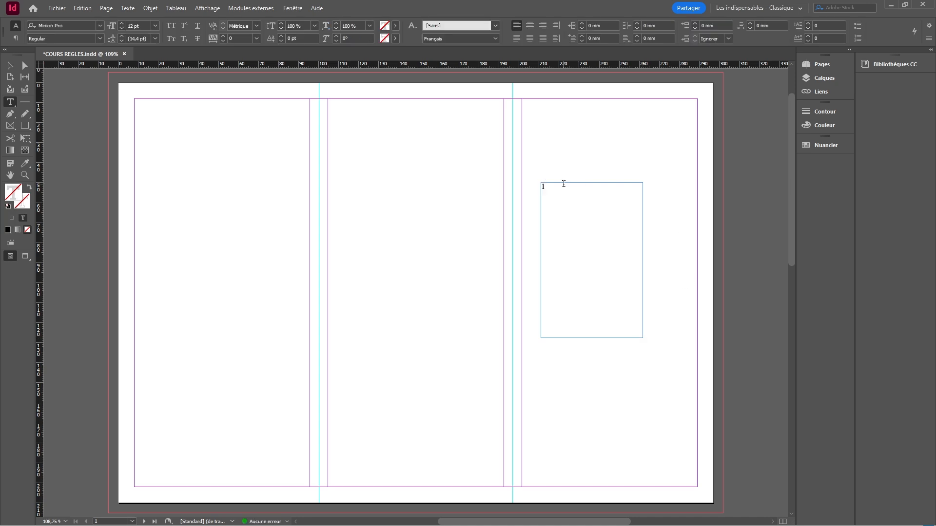
Format the number 1 in Clash Display Bold at 72 pt
{"action": "double_click", "coordinate": [542, 188]}
{"action": "left_click", "coordinate": [73, 25]}
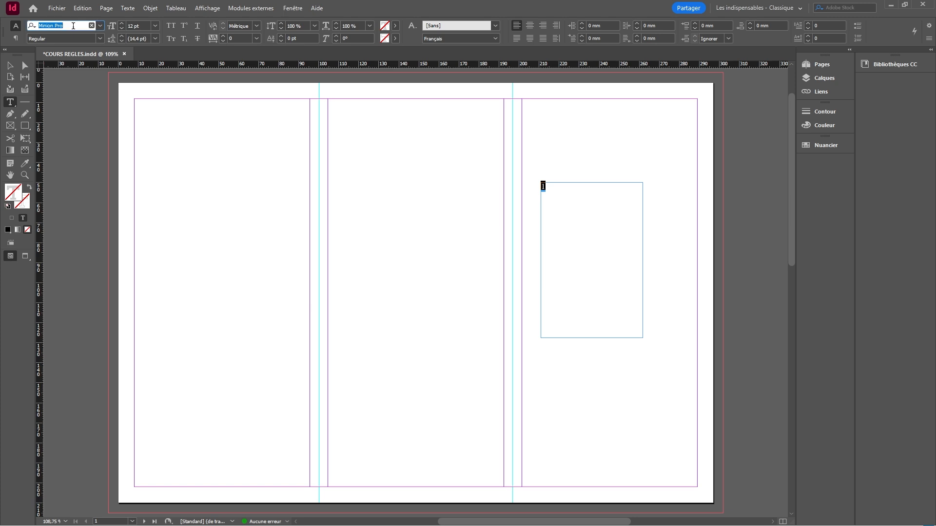
{"action": "type", "text": "Clash"}
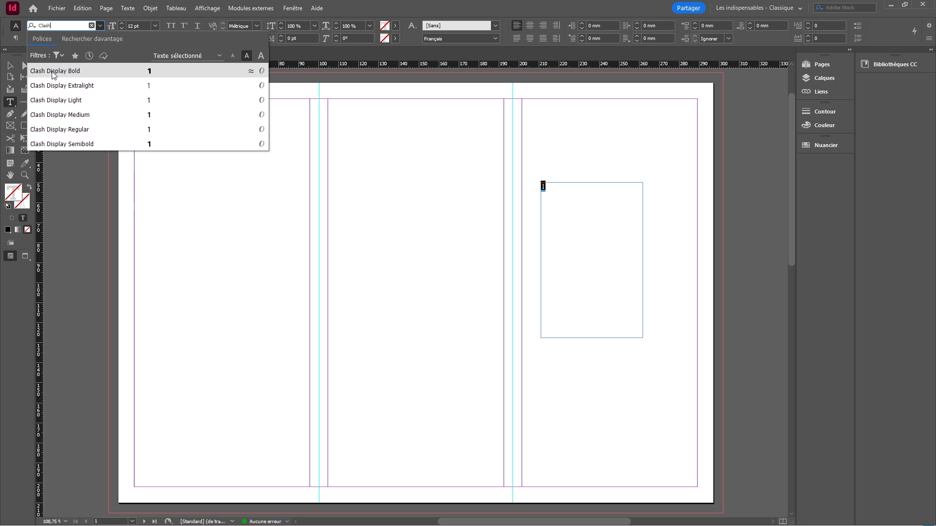
{"action": "key", "text": "Return"}
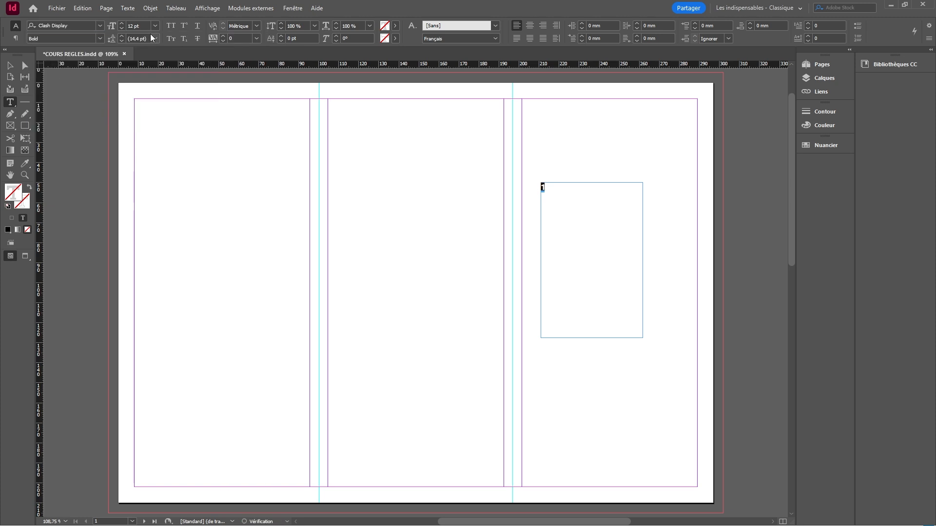
{"action": "left_click", "coordinate": [155, 25]}
{"action": "left_click", "coordinate": [144, 181]}
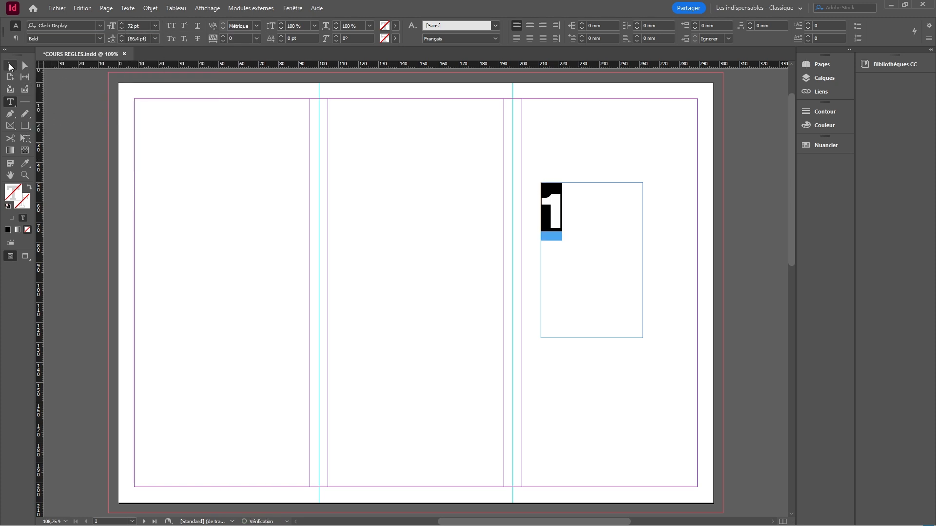
Copy the number 1 frame into the first column of page 2, at about X 18.5 mm and Y 38.5 mm, and change it to 2
{"action": "left_click", "coordinate": [10, 66]}
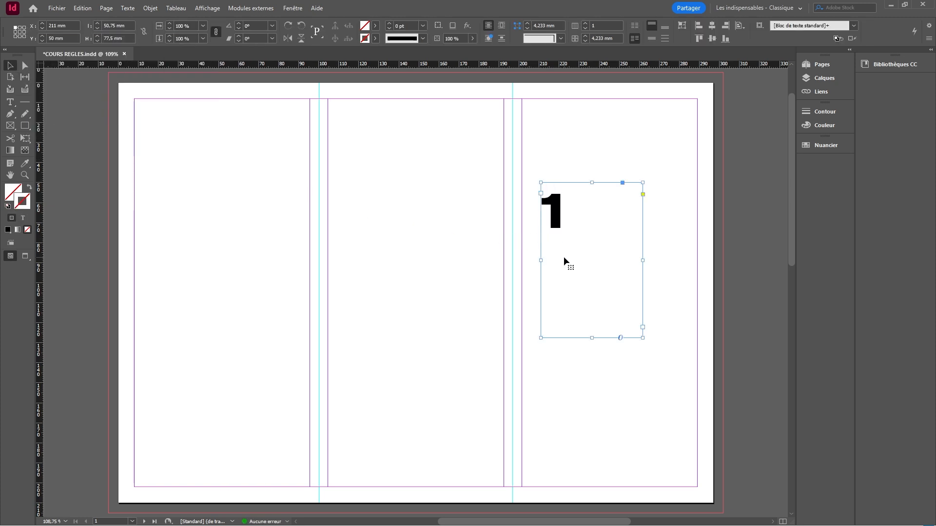
{"action": "scroll", "coordinate": [536, 231], "scroll_direction": "down", "scroll_amount": 2}
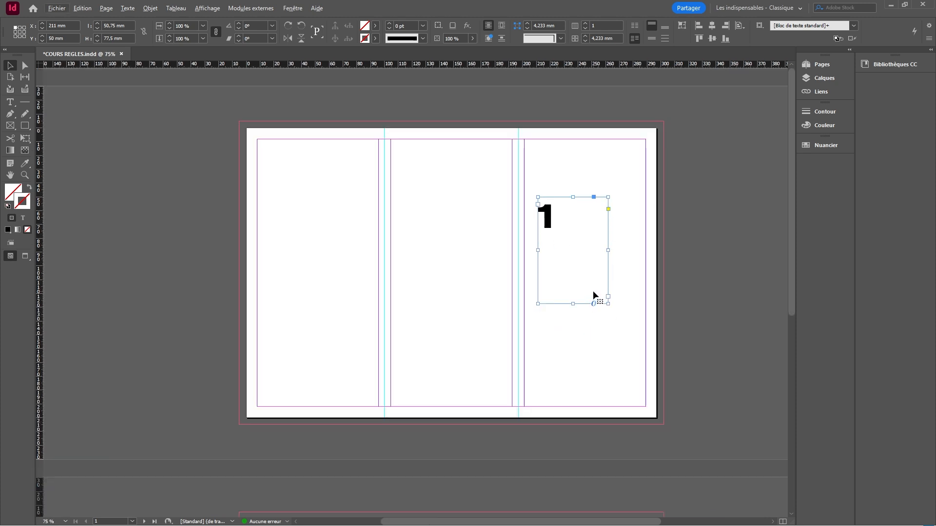
{"action": "scroll", "coordinate": [593, 291], "scroll_direction": "down", "scroll_amount": 3}
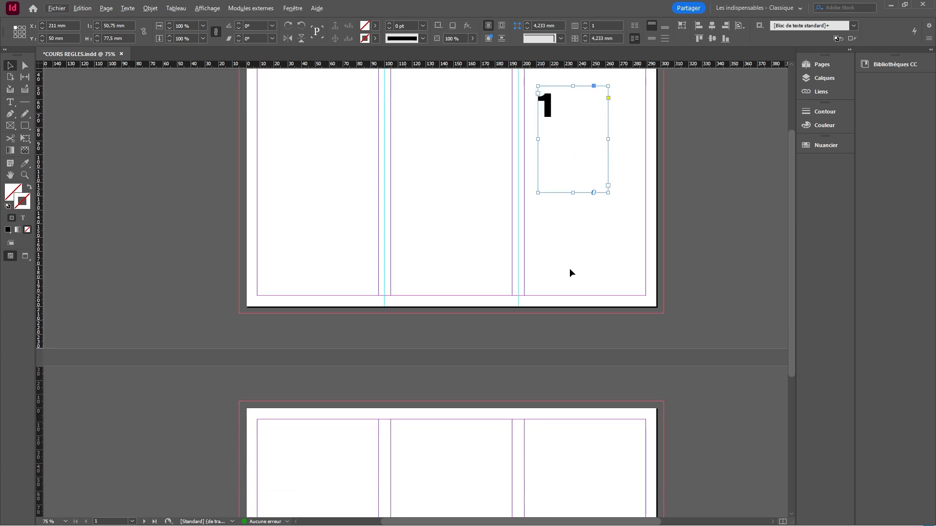
{"action": "left_click_drag", "start_coordinate": [546, 110], "coordinate": [280, 465]}
{"action": "scroll", "coordinate": [280, 464], "scroll_direction": "down", "scroll_amount": 3}
{"action": "left_click_drag", "start_coordinate": [283, 245], "coordinate": [283, 267]}
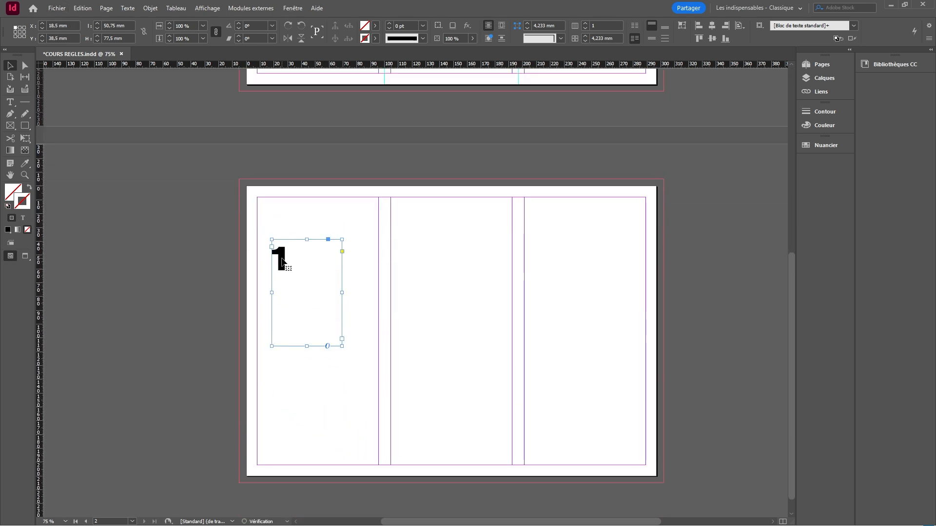
{"action": "double_click", "coordinate": [281, 258]}
{"action": "type", "text": "2"}
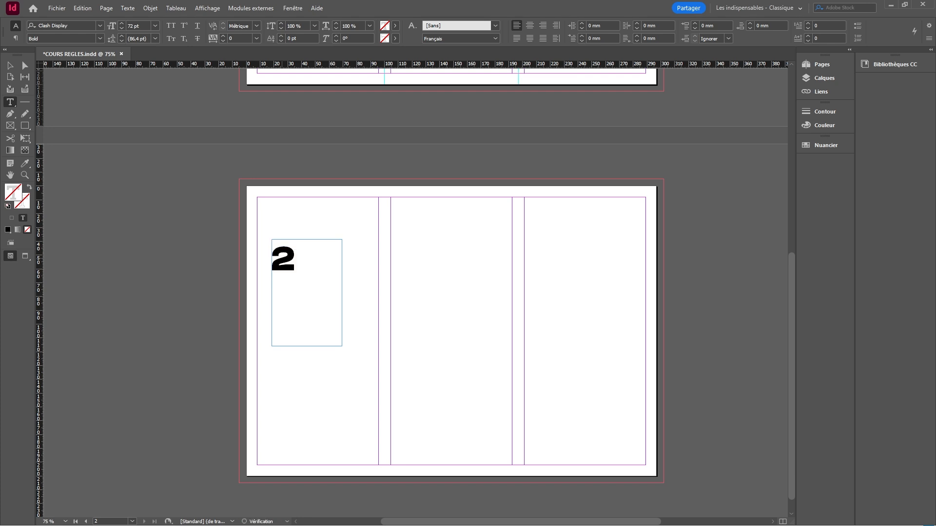
Duplicate the number 2 frame horizontally into the middle column of page 2, at about X 123 mm, and change it to 3
{"action": "left_click", "coordinate": [11, 67]}
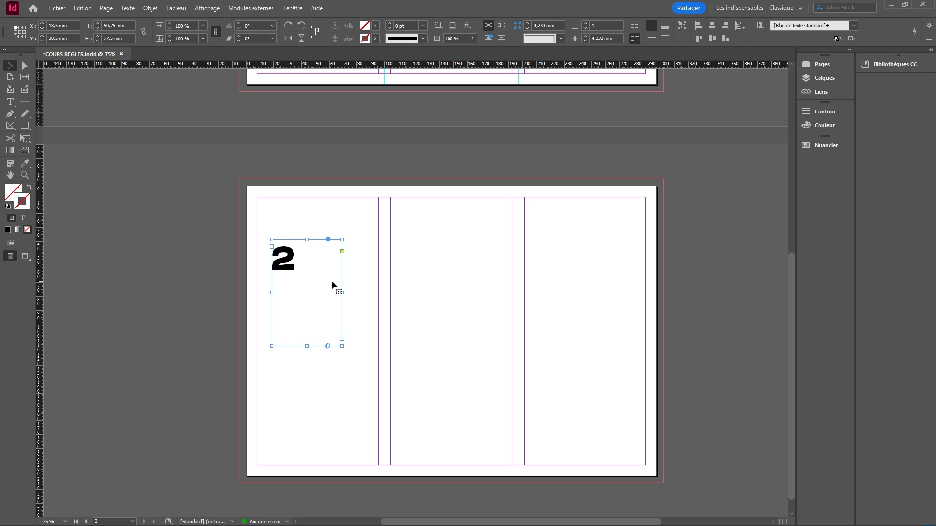
{"action": "left_click_drag", "start_coordinate": [294, 261], "coordinate": [428, 261]}
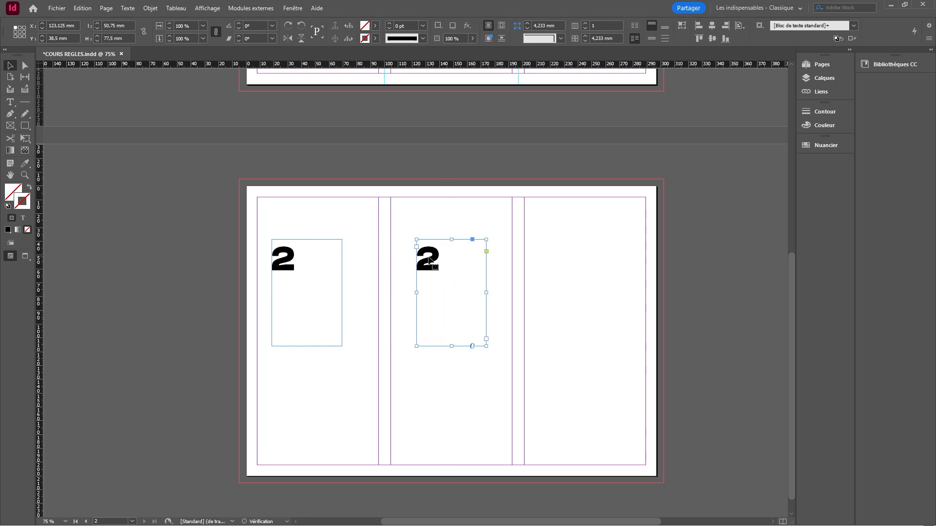
{"action": "double_click", "coordinate": [427, 256]}
{"action": "type", "text": "3"}
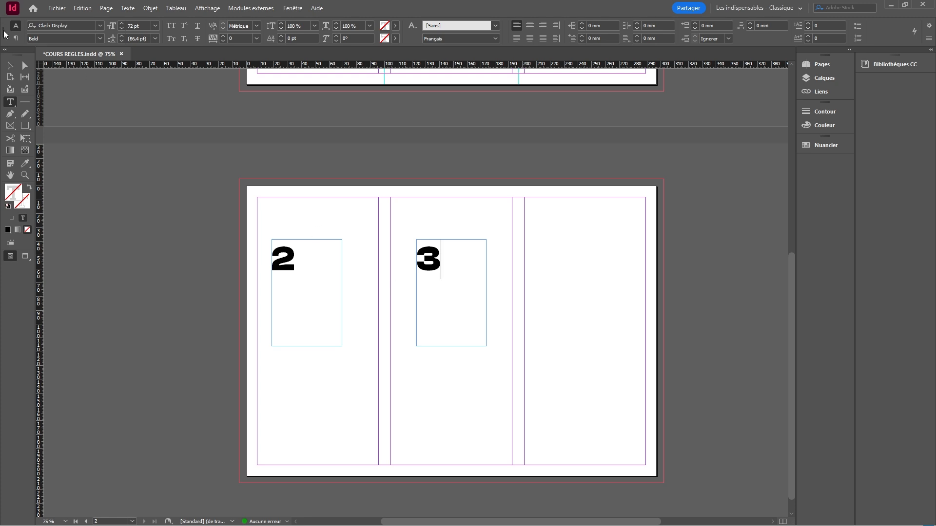
Duplicate the number 3 frame into the third column of page 2 and change the copy to 4
{"action": "key", "text": "Escape"}
{"action": "left_click_drag", "start_coordinate": [429, 261], "coordinate": [562, 260]}
{"action": "double_click", "coordinate": [562, 259]}
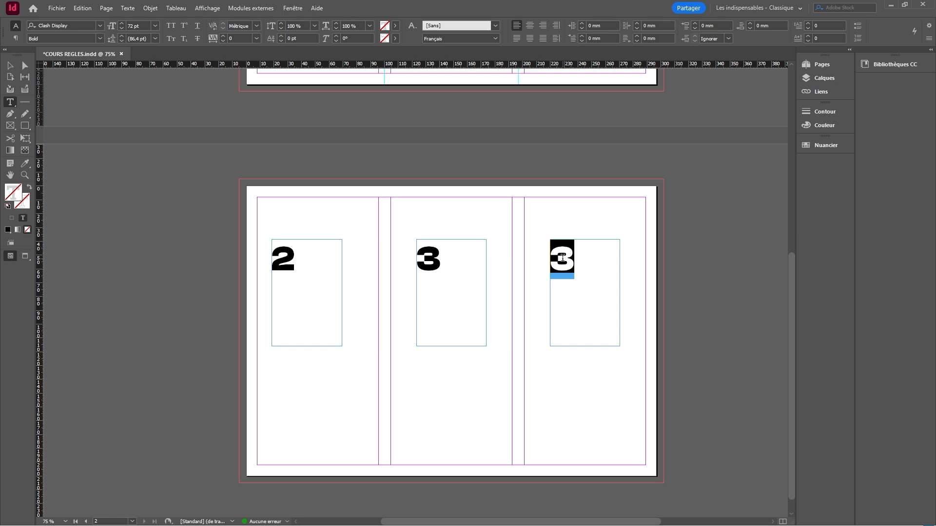
{"action": "type", "text": "4"}
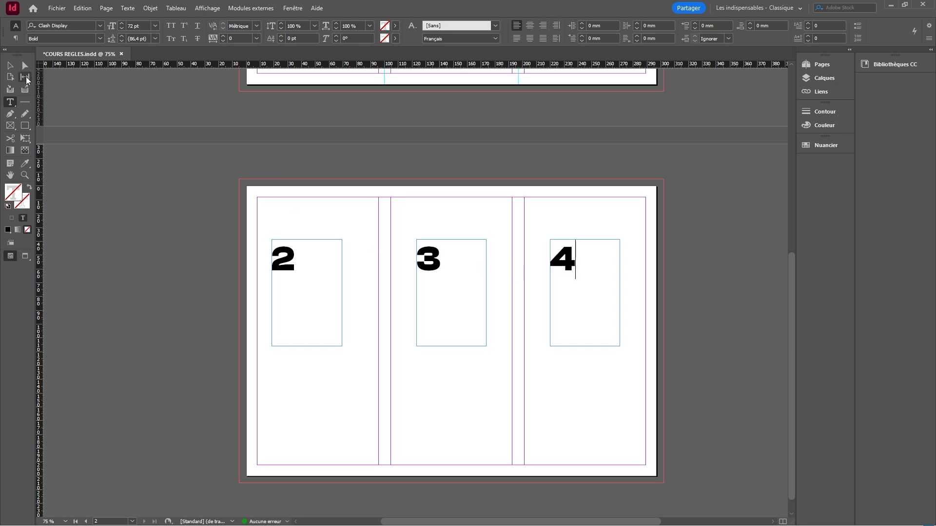
Copy the number 4 frame into the first column of page 1, at about X 16 mm and Y 80 mm, and change it to 5
{"action": "left_click", "coordinate": [10, 65]}
{"action": "left_click_drag", "start_coordinate": [589, 248], "coordinate": [319, 131]}
{"action": "scroll", "coordinate": [316, 128], "scroll_direction": "up", "scroll_amount": 3}
{"action": "left_click_drag", "start_coordinate": [319, 235], "coordinate": [296, 170]}
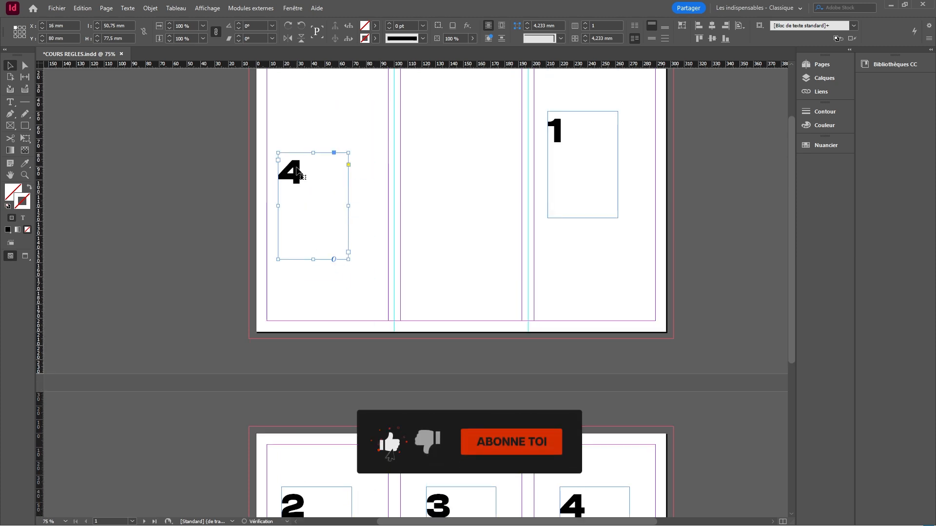
{"action": "double_click", "coordinate": [296, 170]}
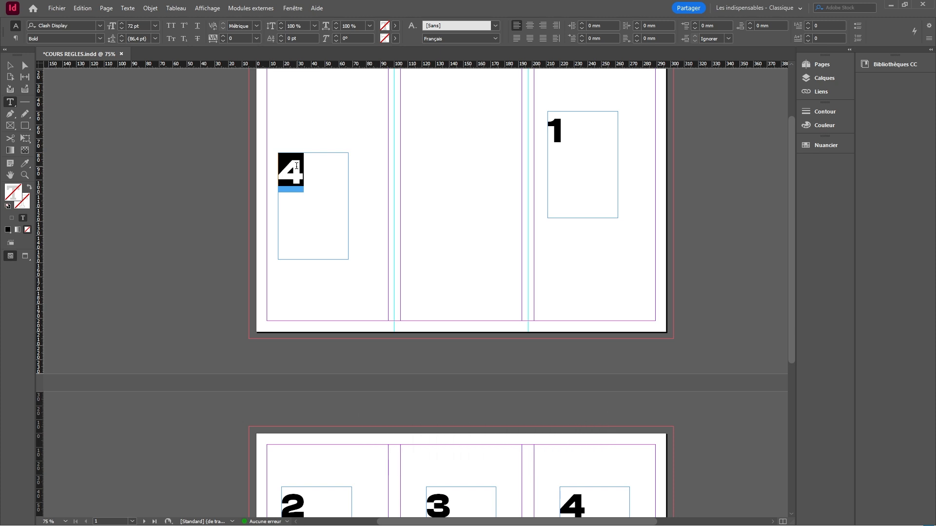
{"action": "type", "text": "5"}
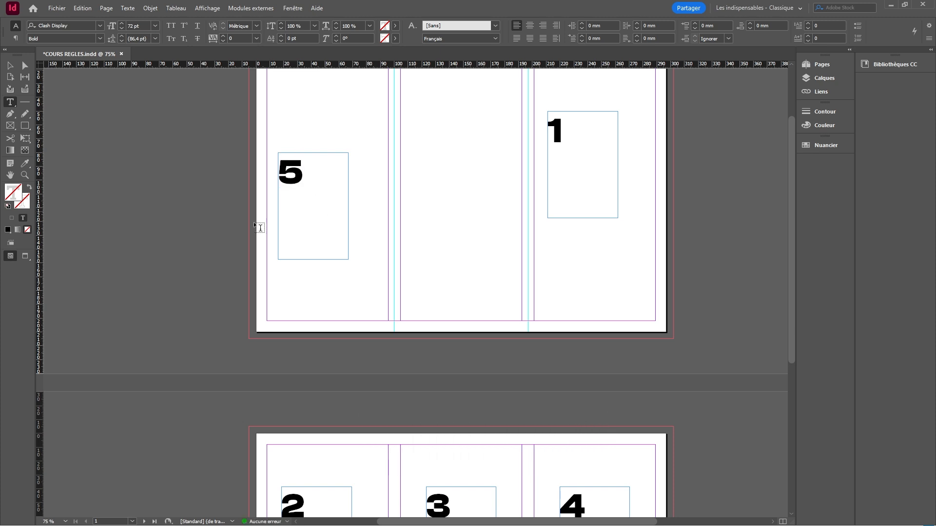
Duplicate the number 5 frame into the middle column of page 1 and change the copy to 6
{"action": "scroll", "coordinate": [323, 210], "scroll_direction": "up", "scroll_amount": 1}
{"action": "left_click", "coordinate": [10, 65]}
{"action": "left_click", "coordinate": [194, 197]}
{"action": "left_click_drag", "start_coordinate": [293, 217], "coordinate": [456, 228]}
{"action": "double_click", "coordinate": [456, 211]}
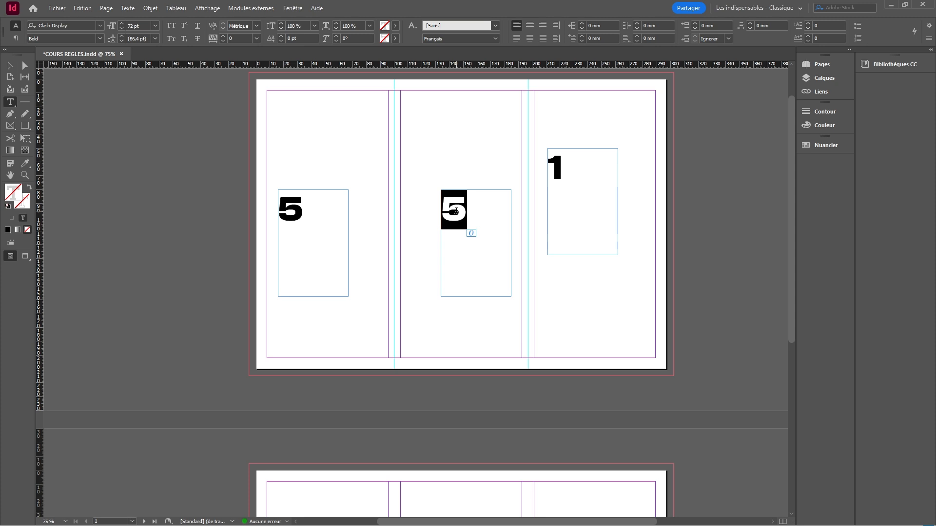
{"action": "type", "text": "6"}
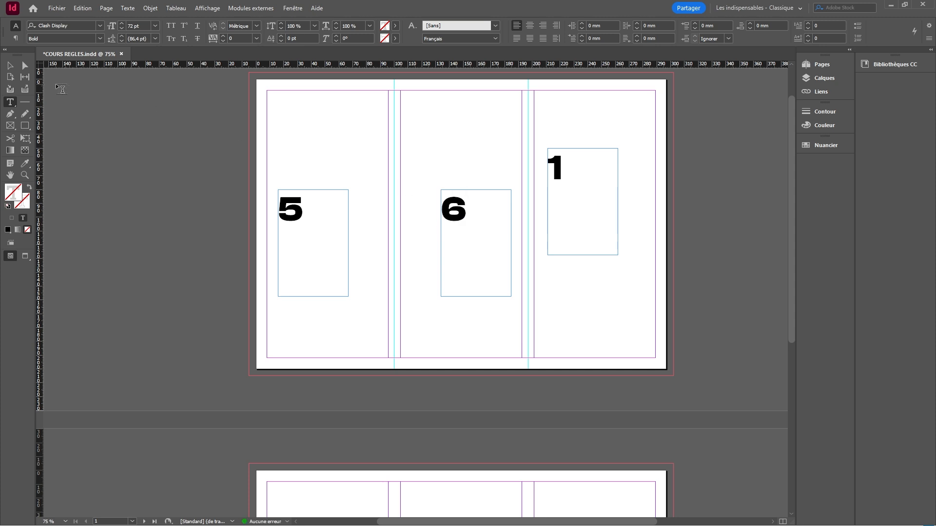
Move the number 6 frame higher in the middle column and delete its extra copy below
{"action": "left_click", "coordinate": [10, 66]}
{"action": "left_click_drag", "start_coordinate": [465, 237], "coordinate": [436, 282]}
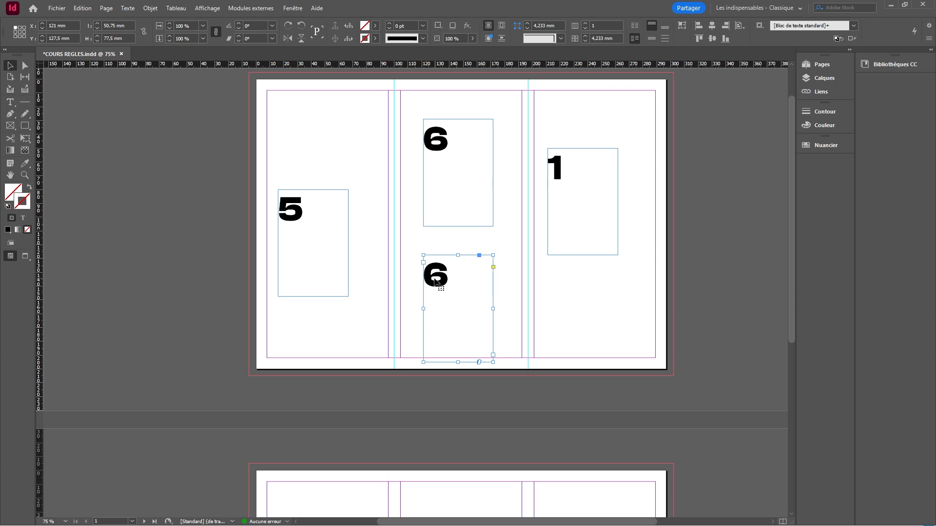
{"action": "key", "text": "Delete"}
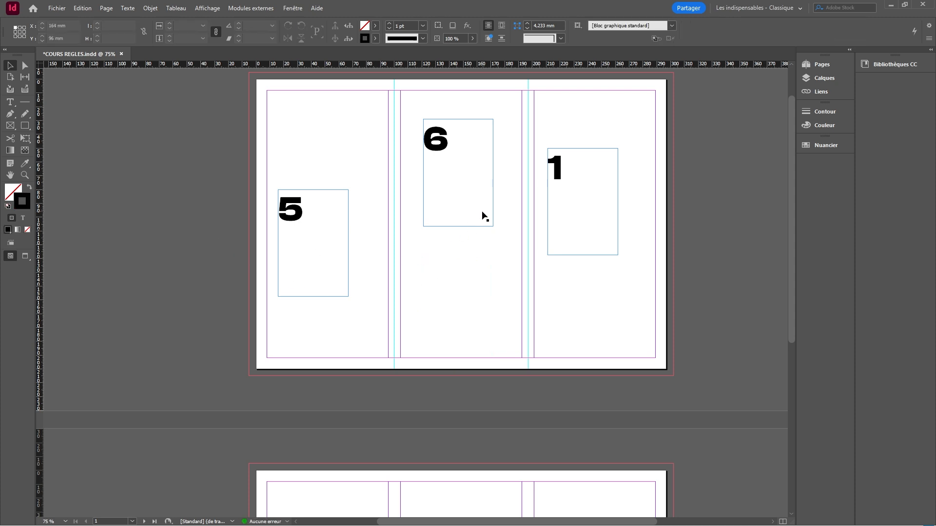
Clear the numbered text frames from both pages, leaving the column and fold guides
{"action": "scroll", "coordinate": [484, 215], "scroll_direction": "down", "scroll_amount": 3}
{"action": "scroll", "coordinate": [476, 215], "scroll_direction": "up", "scroll_amount": 4}
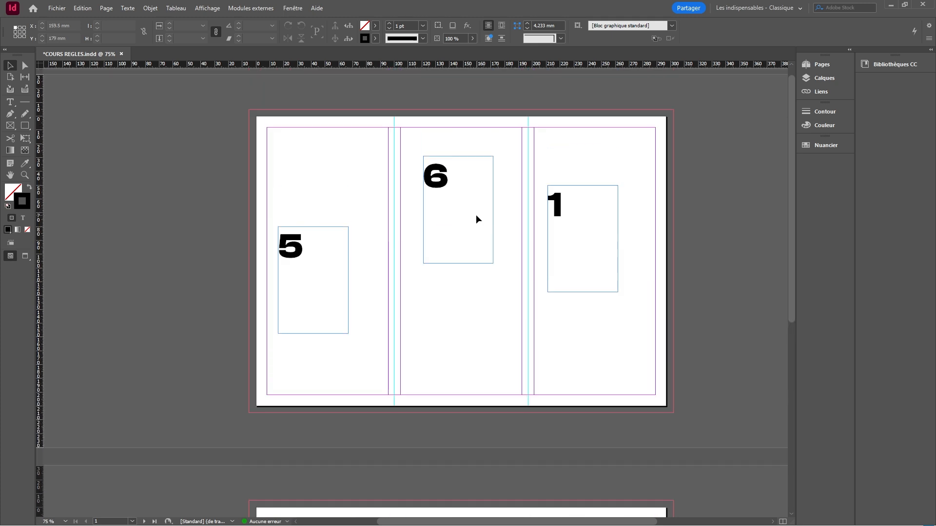
{"action": "scroll", "coordinate": [477, 216], "scroll_direction": "down", "scroll_amount": 1}
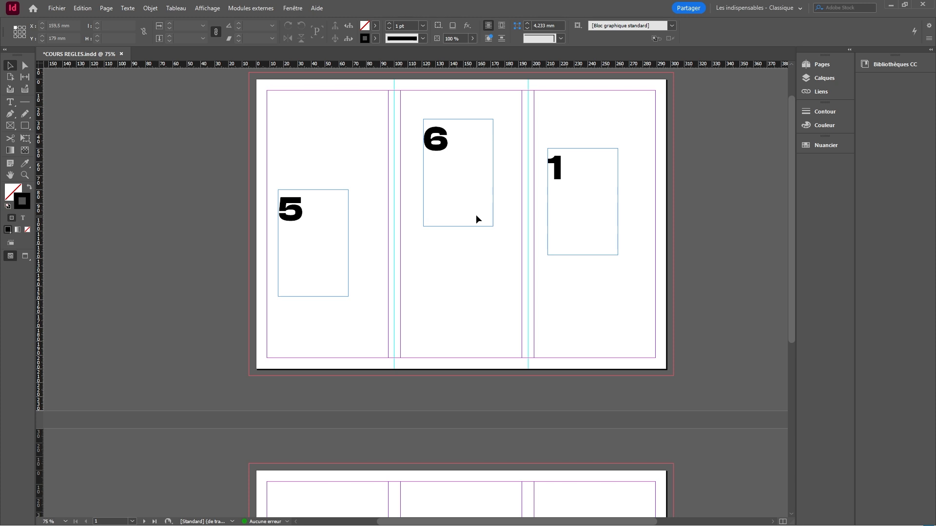
{"action": "left_click_drag", "start_coordinate": [288, 166], "coordinate": [398, 238]}
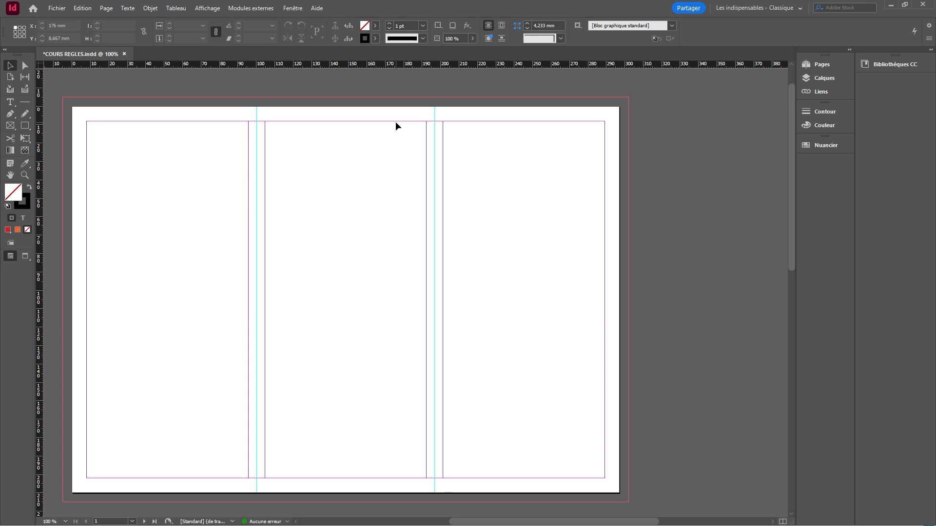
Draw a rectangle over page 1's third panel, from the second fold guide out to the bleed edges, about 105 by 220 mm
{"action": "left_click", "coordinate": [28, 126]}
{"action": "left_click_drag", "start_coordinate": [435, 95], "coordinate": [628, 502]}
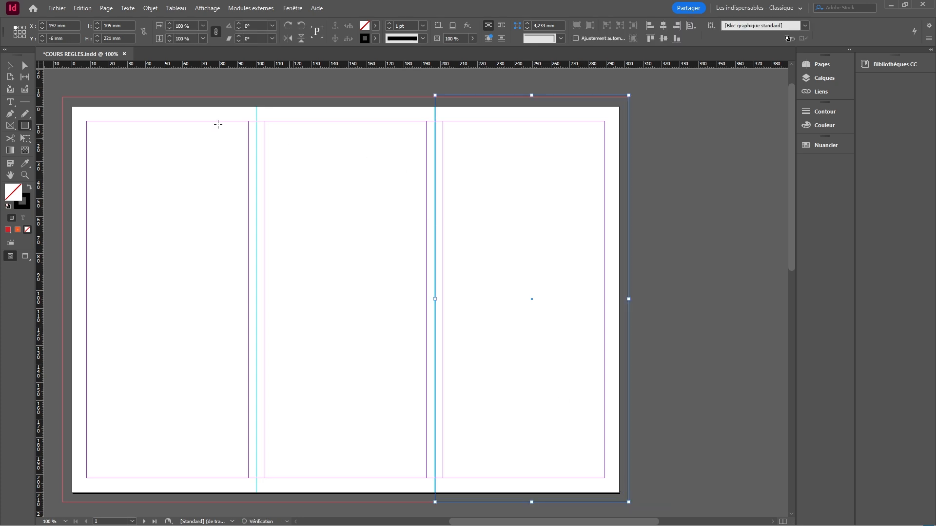
{"action": "left_click", "coordinate": [10, 65]}
{"action": "left_click_drag", "start_coordinate": [530, 95], "coordinate": [531, 97]}
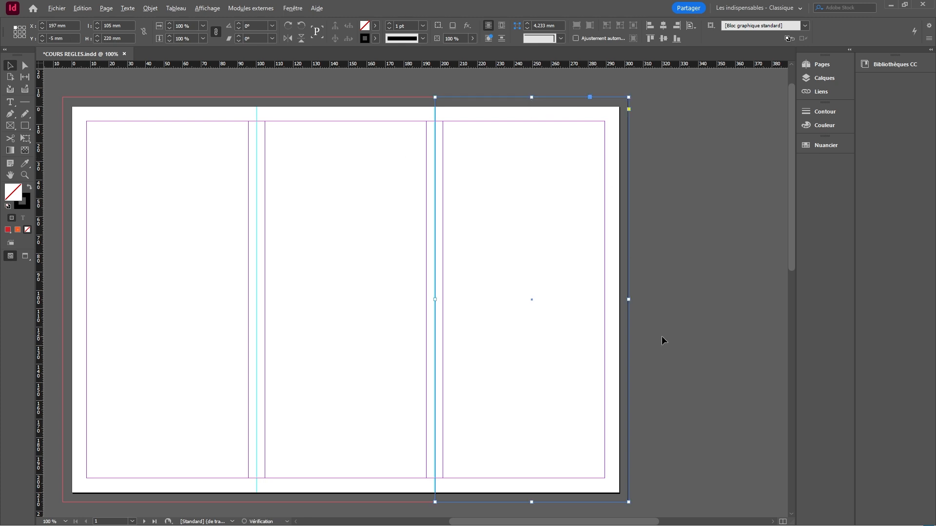
Extend the rectangle's inner edge to align exactly with the second fold guide at about 196.8 mm
{"action": "scroll", "coordinate": [661, 337], "scroll_direction": "up", "scroll_amount": 6}
{"action": "scroll", "coordinate": [599, 250], "scroll_direction": "down", "scroll_amount": 5}
{"action": "scroll", "coordinate": [361, 249], "scroll_direction": "up", "scroll_amount": 2}
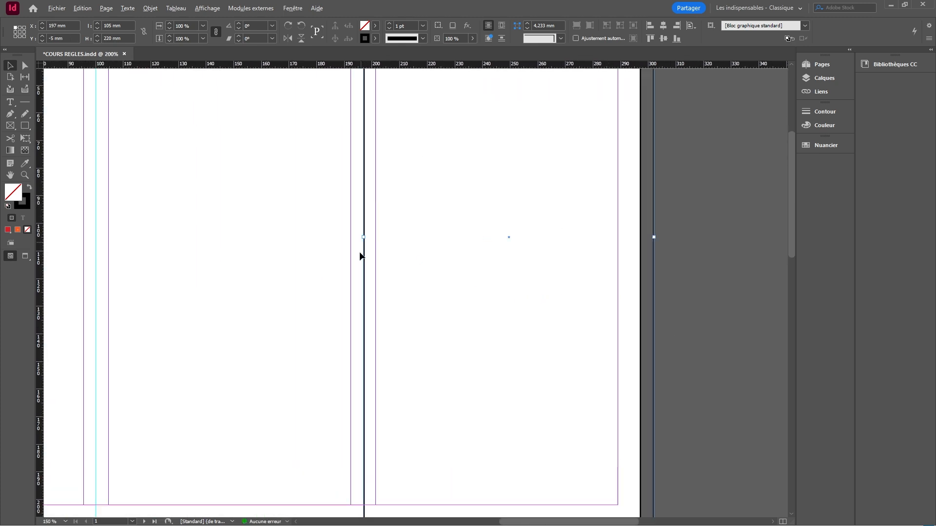
{"action": "scroll", "coordinate": [361, 256], "scroll_direction": "up", "scroll_amount": 8}
{"action": "left_click_drag", "start_coordinate": [394, 149], "coordinate": [390, 150]}
{"action": "scroll", "coordinate": [335, 183], "scroll_direction": "down", "scroll_amount": 10}
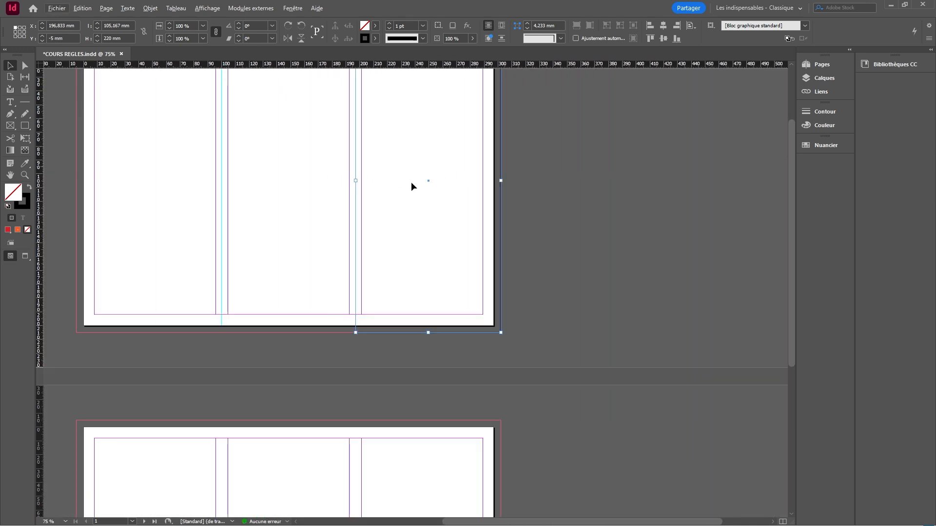
Check the rectangle's upper and outer edges against the bleed line on page 1
{"action": "scroll", "coordinate": [412, 190], "scroll_direction": "up", "scroll_amount": 3}
{"action": "scroll", "coordinate": [471, 119], "scroll_direction": "up", "scroll_amount": 4}
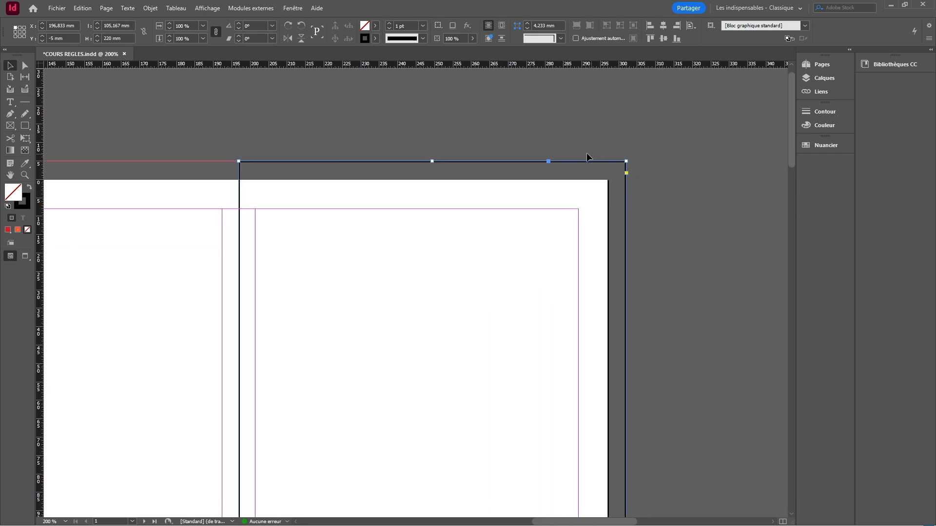
{"action": "scroll", "coordinate": [587, 157], "scroll_direction": "down", "scroll_amount": 2}
{"action": "scroll", "coordinate": [561, 141], "scroll_direction": "down", "scroll_amount": 1}
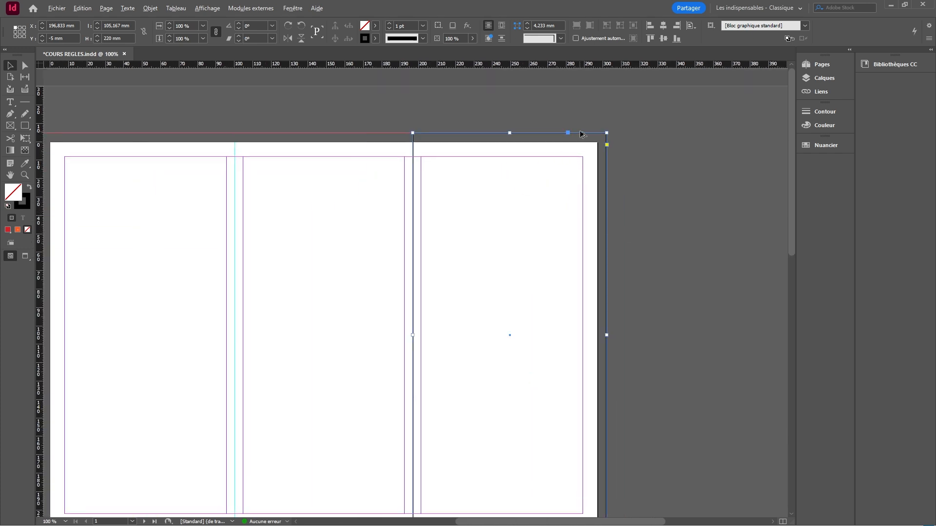
{"action": "scroll", "coordinate": [606, 154], "scroll_direction": "up", "scroll_amount": 3}
{"action": "scroll", "coordinate": [613, 157], "scroll_direction": "down", "scroll_amount": 2}
{"action": "scroll", "coordinate": [546, 158], "scroll_direction": "down", "scroll_amount": 2}
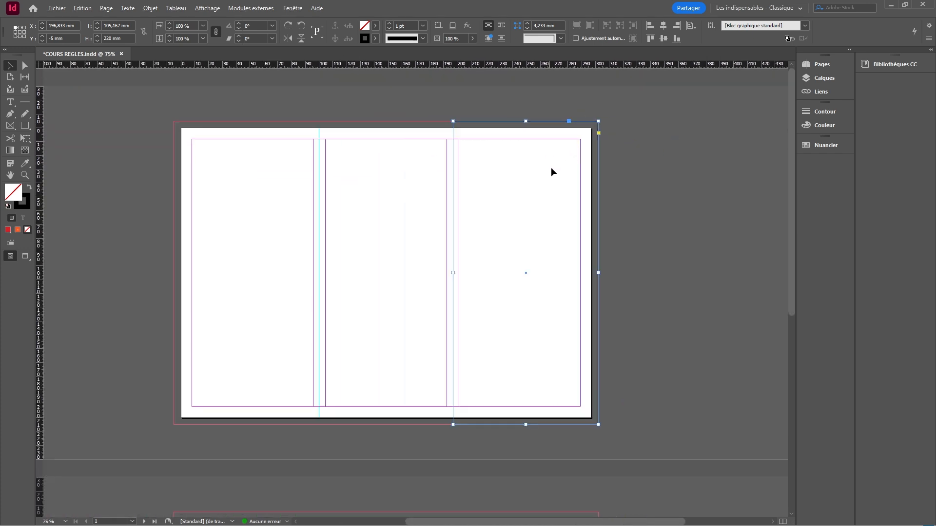
{"action": "scroll", "coordinate": [548, 128], "scroll_direction": "up", "scroll_amount": 1}
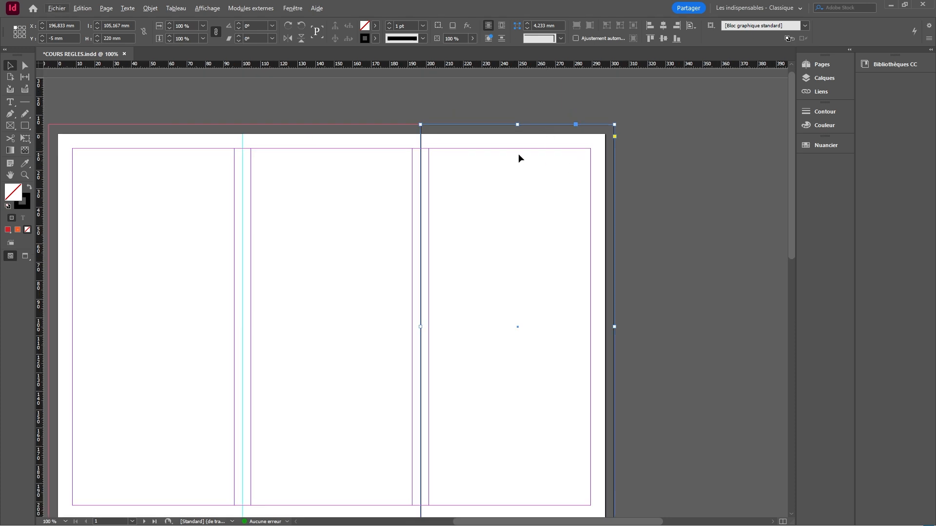
Create a radial gradient fill for the rectangle running from swatch c0m40y48k0 at 0% to orange C0 M80 J95 N0 at 100%
{"action": "left_click", "coordinate": [376, 28]}
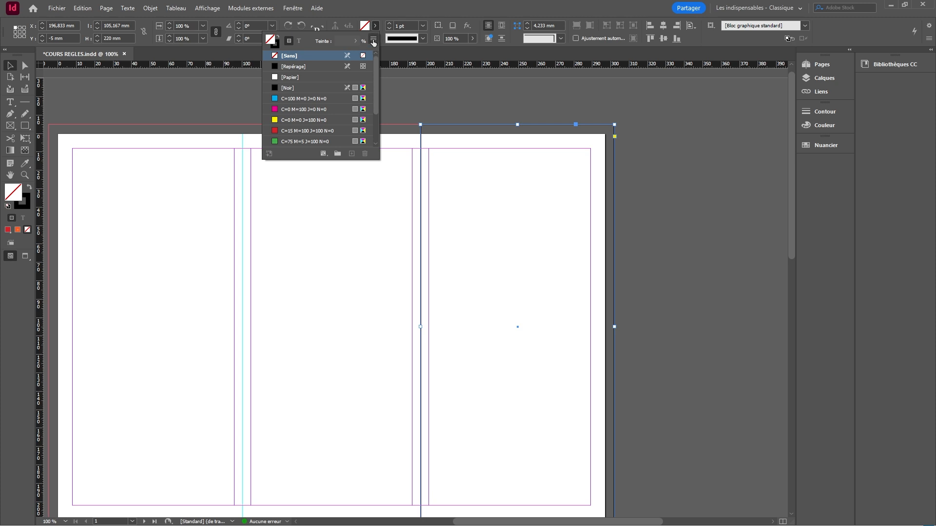
{"action": "left_click", "coordinate": [373, 42]}
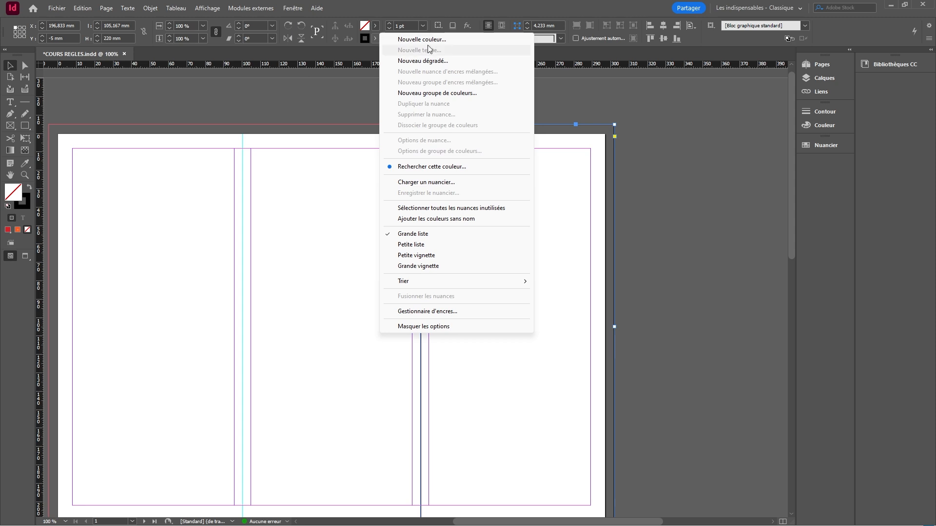
{"action": "left_click", "coordinate": [422, 61]}
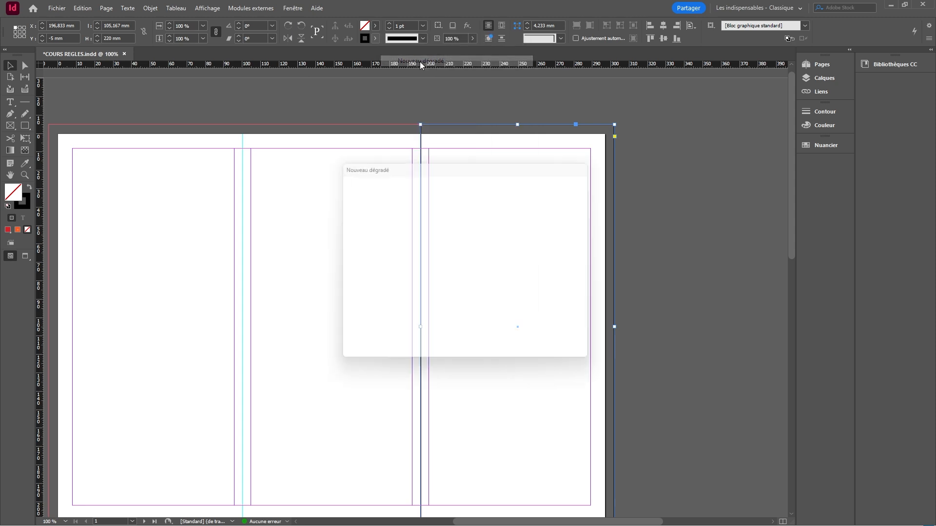
{"action": "left_click_drag", "start_coordinate": [501, 162], "coordinate": [300, 172]}
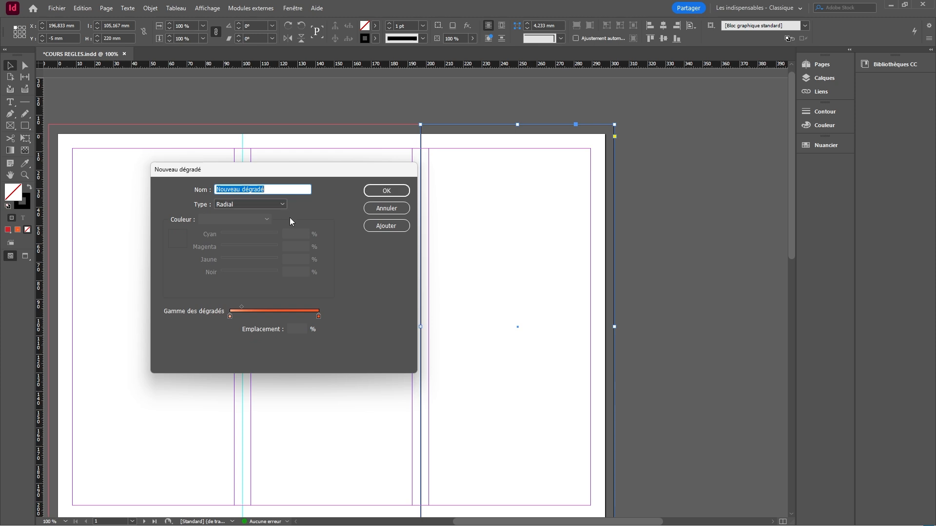
{"action": "left_click", "coordinate": [318, 316]}
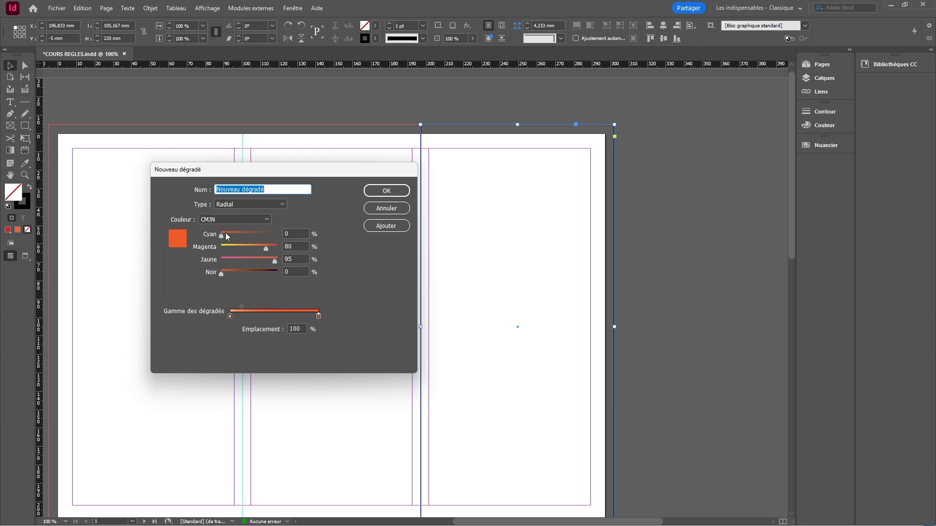
{"action": "left_click", "coordinate": [230, 316]}
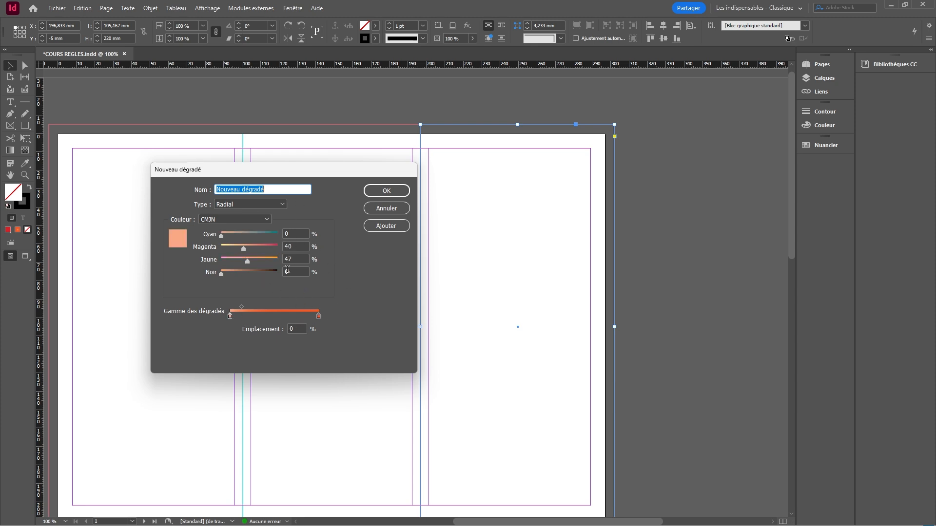
{"action": "left_click", "coordinate": [266, 219]}
{"action": "left_click", "coordinate": [225, 271]}
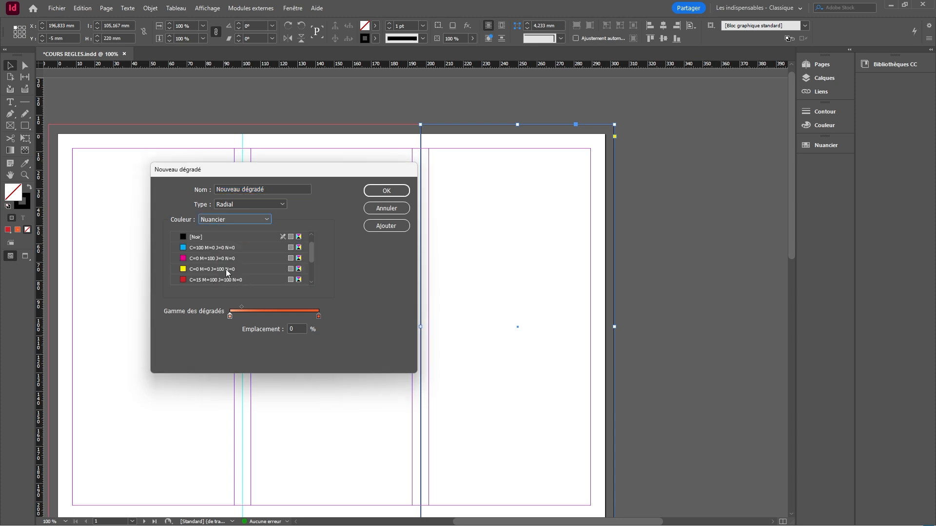
{"action": "scroll", "coordinate": [238, 254], "scroll_direction": "down", "scroll_amount": 2}
{"action": "left_click", "coordinate": [214, 279]}
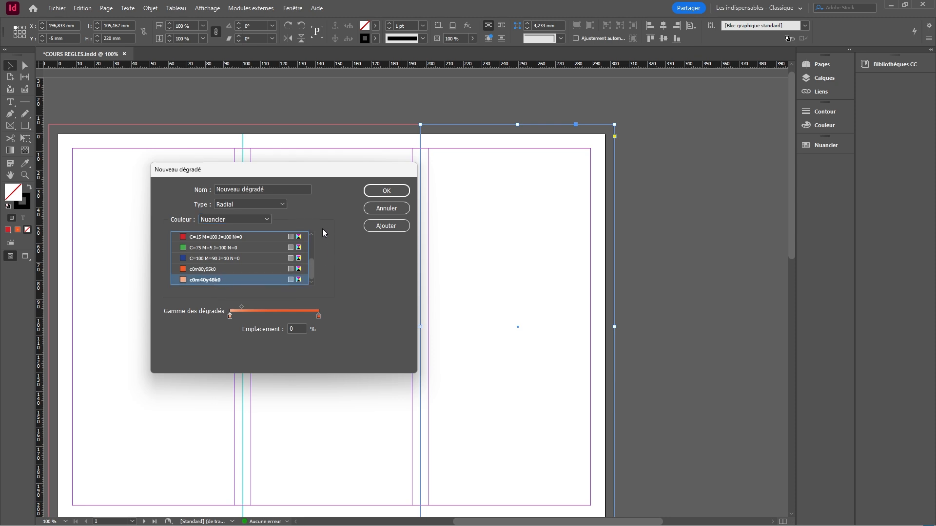
{"action": "left_click", "coordinate": [385, 226]}
{"action": "left_click", "coordinate": [388, 193]}
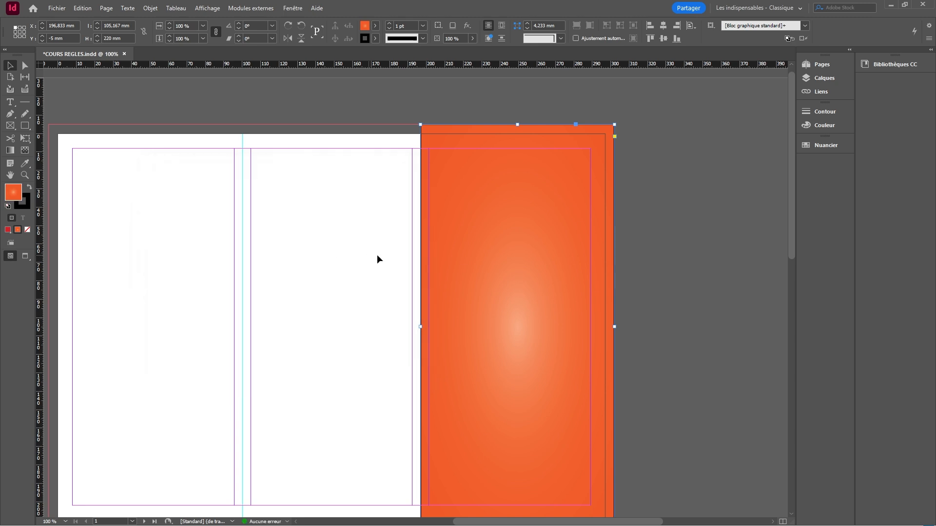
Remove the black stroke from the gradient rectangle by setting it to [Sans]
{"action": "left_click", "coordinate": [374, 39]}
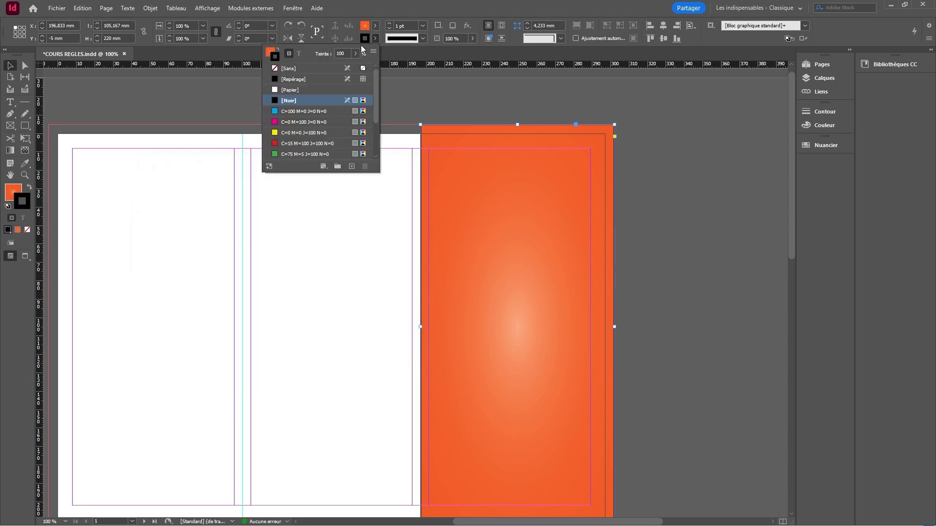
{"action": "left_click", "coordinate": [301, 69]}
{"action": "left_click", "coordinate": [377, 234]}
Reposition the rectangle's radial gradient with its centre near the panel's lower edge, stretching it horizontally past the outer edge
{"action": "left_click", "coordinate": [487, 335]}
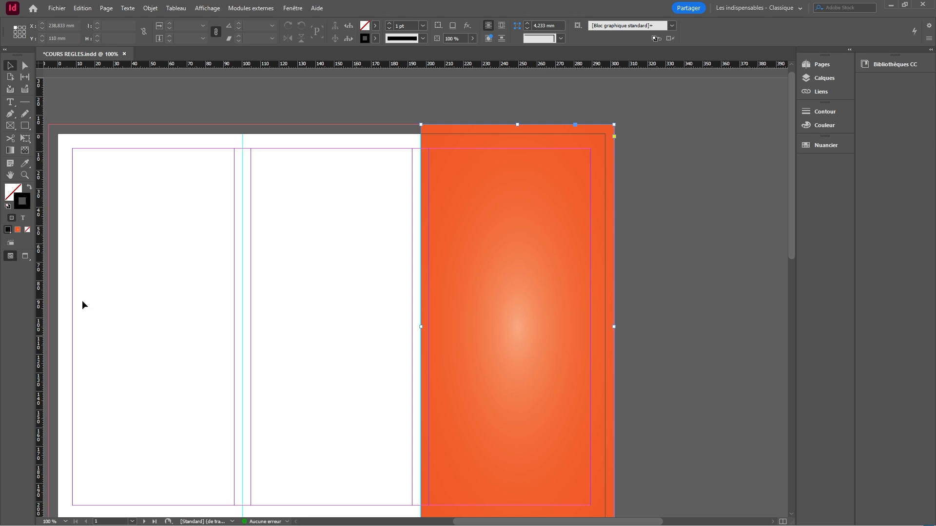
{"action": "left_click", "coordinate": [9, 151]}
{"action": "scroll", "coordinate": [519, 348], "scroll_direction": "down", "scroll_amount": 5}
{"action": "scroll", "coordinate": [515, 344], "scroll_direction": "up", "scroll_amount": 3}
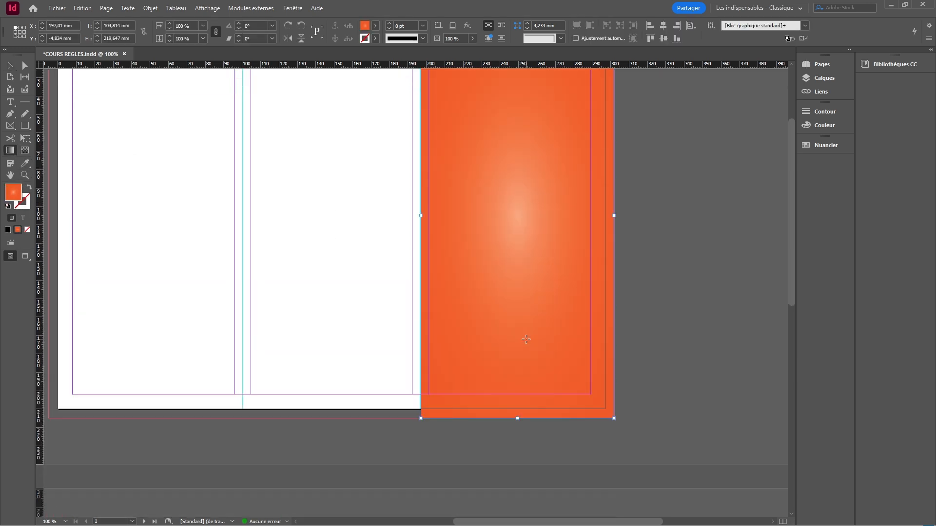
{"action": "scroll", "coordinate": [512, 341], "scroll_direction": "down", "scroll_amount": 2}
{"action": "scroll", "coordinate": [581, 278], "scroll_direction": "up", "scroll_amount": 1}
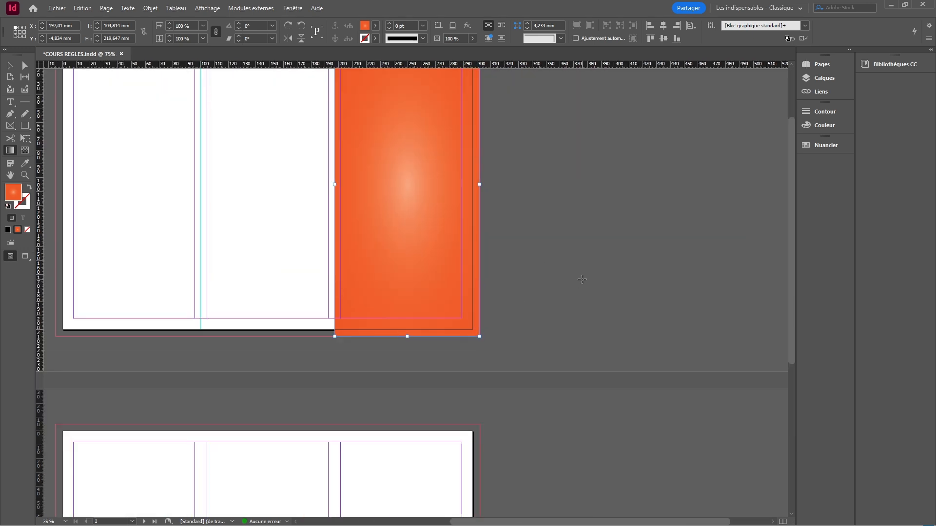
{"action": "scroll", "coordinate": [348, 323], "scroll_direction": "up", "scroll_amount": 3}
{"action": "left_click_drag", "start_coordinate": [407, 414], "coordinate": [668, 405]}
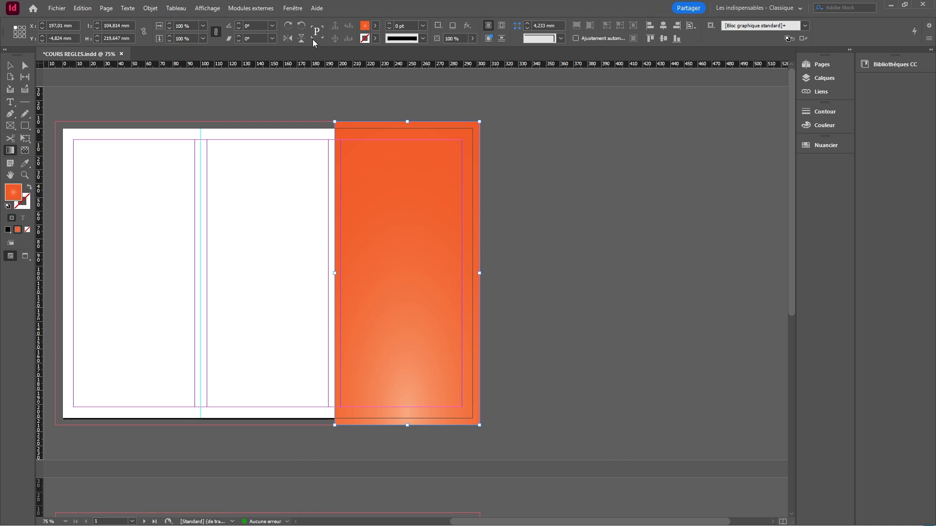
Set the midpoint location between the two colour stops of the Nouveau dégradé swatch to 50%
{"action": "left_click", "coordinate": [374, 25]}
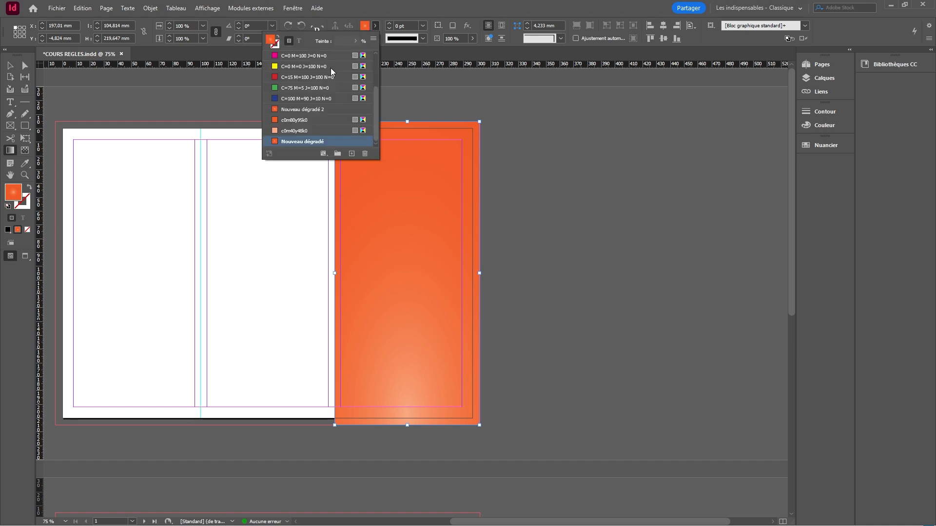
{"action": "double_click", "coordinate": [275, 142]}
{"action": "left_click_drag", "start_coordinate": [433, 166], "coordinate": [194, 155]}
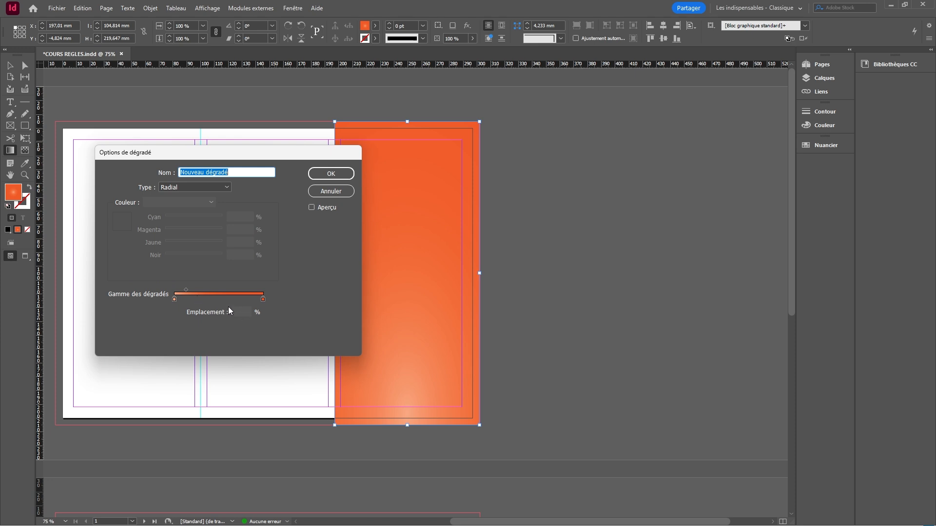
{"action": "left_click", "coordinate": [186, 291]}
{"action": "double_click", "coordinate": [242, 312]}
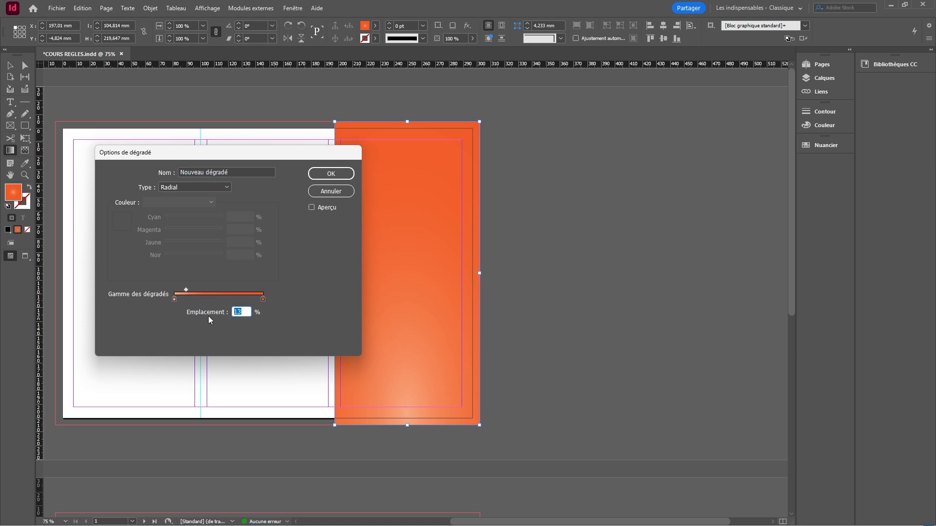
{"action": "type", "text": "50"}
{"action": "left_click", "coordinate": [263, 299]}
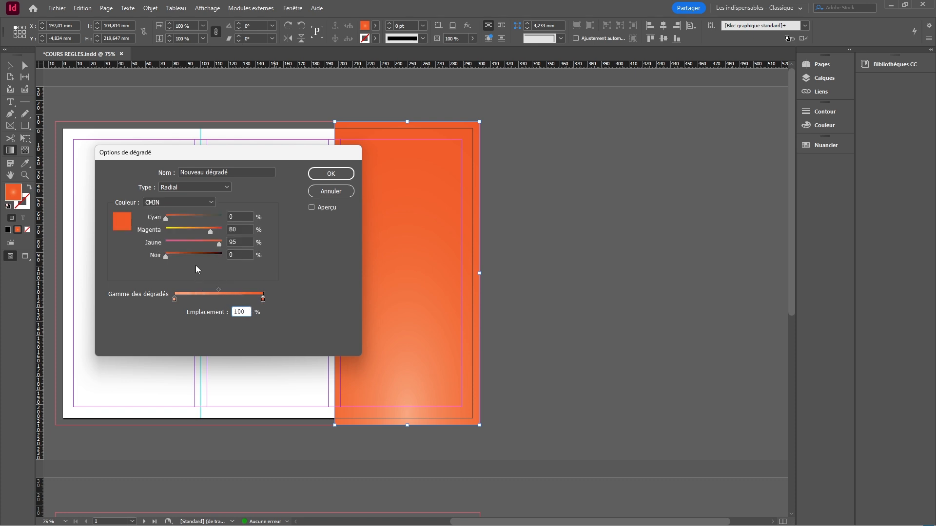
{"action": "left_click", "coordinate": [331, 174]}
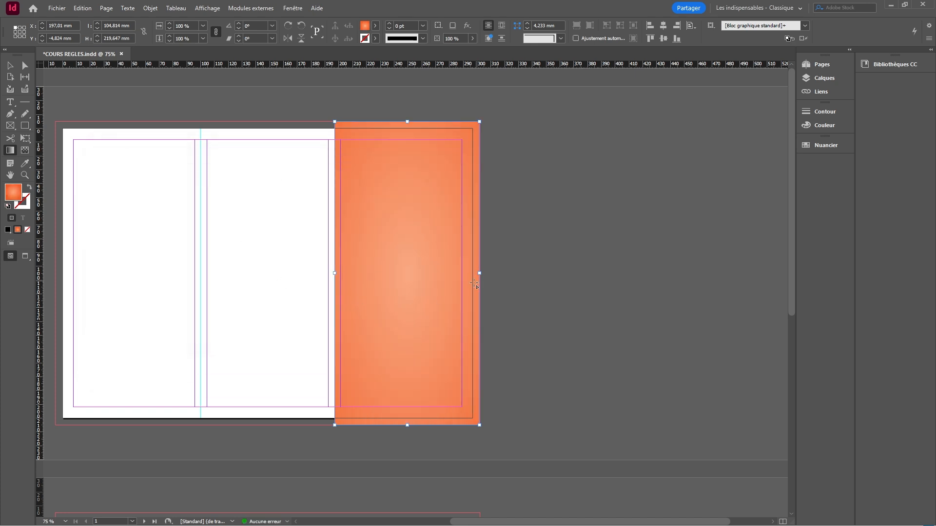
Try several placements of the radial gradient with its centre below the rectangle's lower edge, stretching it horizontally outward
{"action": "left_click_drag", "start_coordinate": [400, 438], "coordinate": [580, 441]}
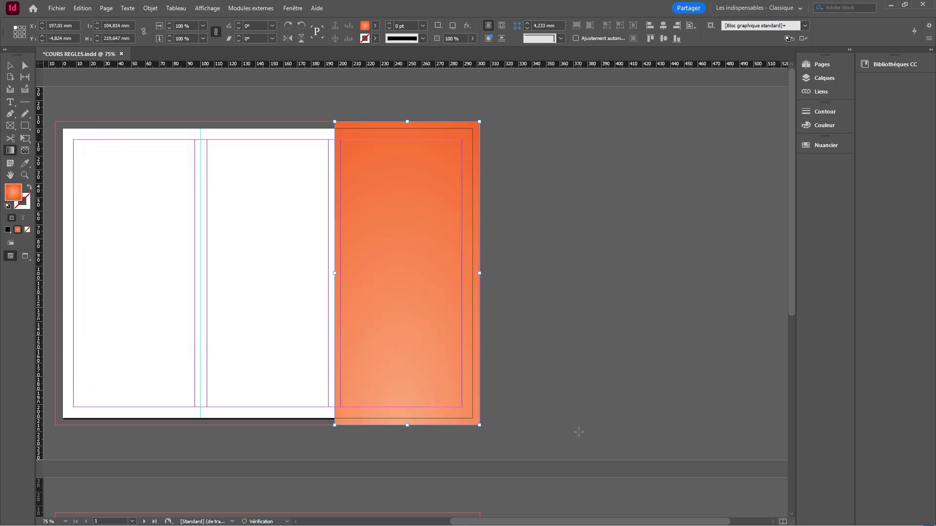
{"action": "left_click_drag", "start_coordinate": [406, 452], "coordinate": [627, 451]}
{"action": "left_click_drag", "start_coordinate": [405, 495], "coordinate": [607, 493]}
{"action": "left_click_drag", "start_coordinate": [402, 500], "coordinate": [644, 497]}
{"action": "scroll", "coordinate": [434, 444], "scroll_direction": "down", "scroll_amount": 3}
{"action": "scroll", "coordinate": [448, 430], "scroll_direction": "up", "scroll_amount": 2}
{"action": "left_click_drag", "start_coordinate": [458, 359], "coordinate": [569, 362]}
{"action": "scroll", "coordinate": [518, 243], "scroll_direction": "up", "scroll_amount": 2}
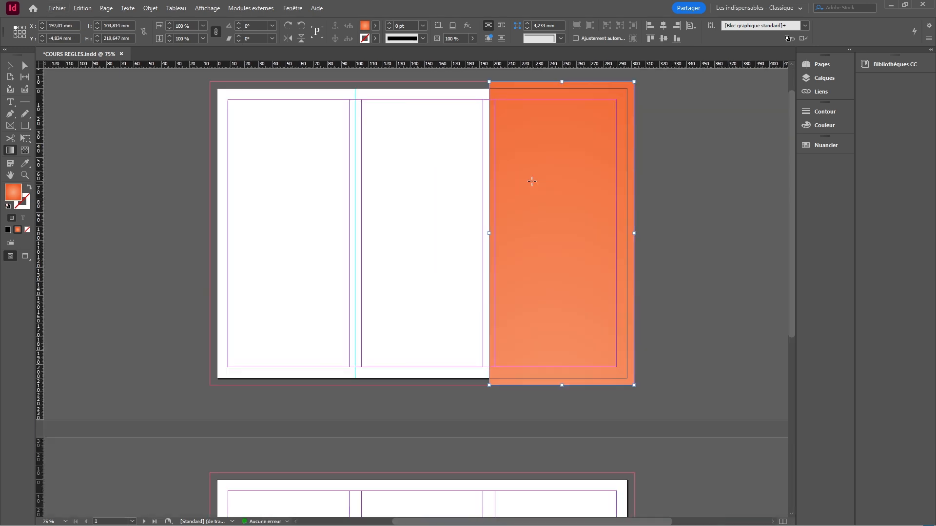
{"action": "scroll", "coordinate": [531, 182], "scroll_direction": "down", "scroll_amount": 1}
{"action": "scroll", "coordinate": [610, 173], "scroll_direction": "up", "scroll_amount": 1}
{"action": "scroll", "coordinate": [630, 163], "scroll_direction": "down", "scroll_amount": 1}
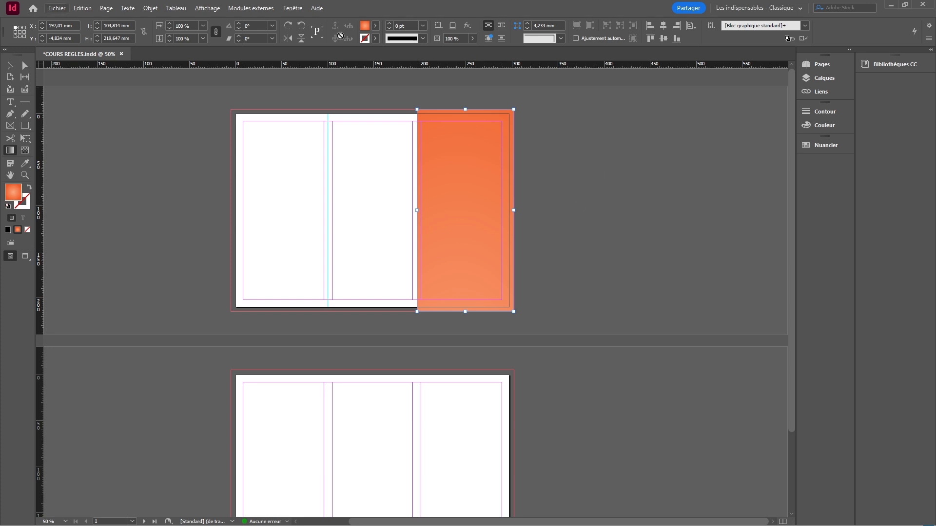
Reset the rectangle's gradient placement by filling it with green C=75 M=5 J=100 N=0 and reapplying the Nouveau dégradé swatch
{"action": "left_click", "coordinate": [15, 68]}
{"action": "left_click", "coordinate": [413, 96]}
{"action": "left_click", "coordinate": [443, 142]}
{"action": "left_click", "coordinate": [375, 26]}
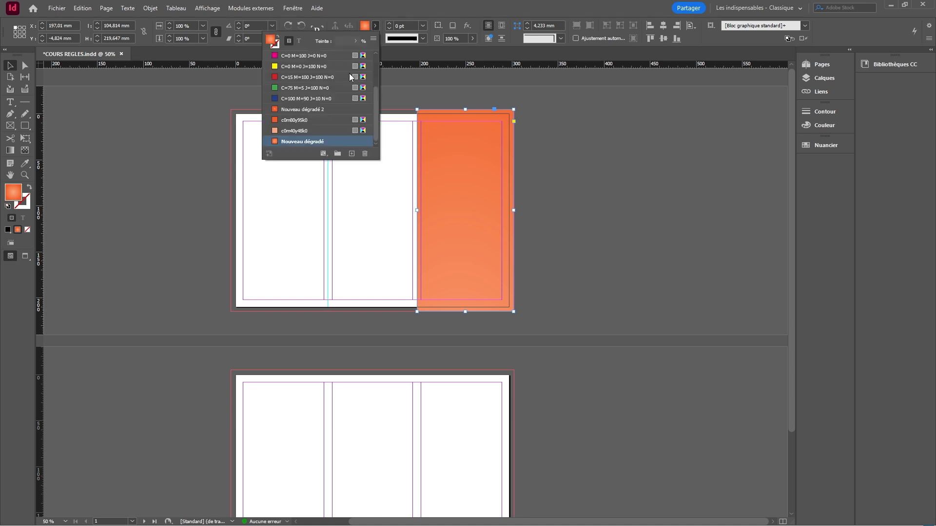
{"action": "scroll", "coordinate": [276, 141], "scroll_direction": "up", "scroll_amount": 3}
{"action": "left_click", "coordinate": [276, 141]}
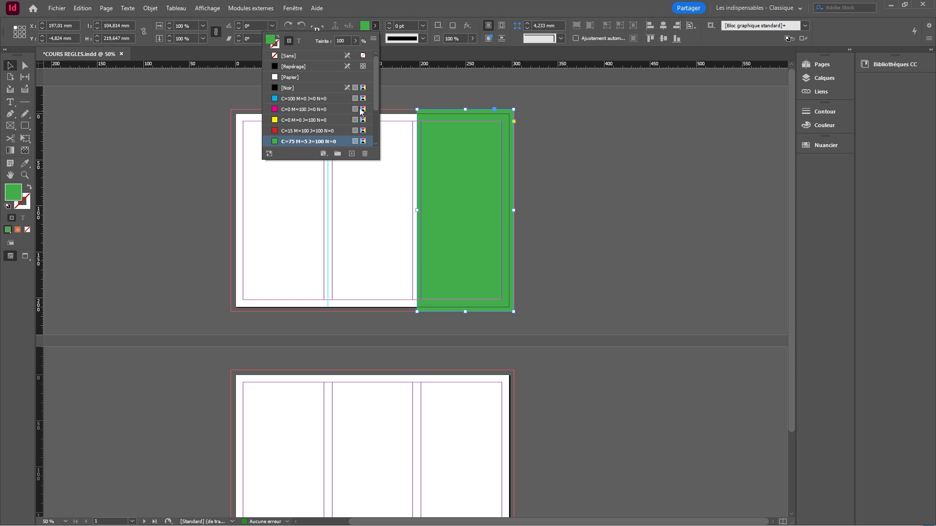
{"action": "left_click_drag", "start_coordinate": [377, 111], "coordinate": [300, 136]}
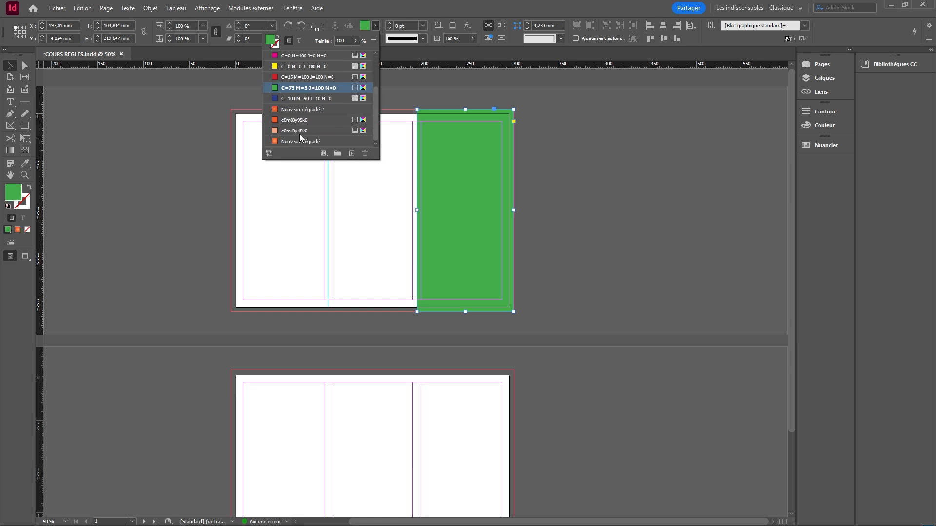
{"action": "left_click", "coordinate": [276, 142]}
{"action": "left_click", "coordinate": [564, 194]}
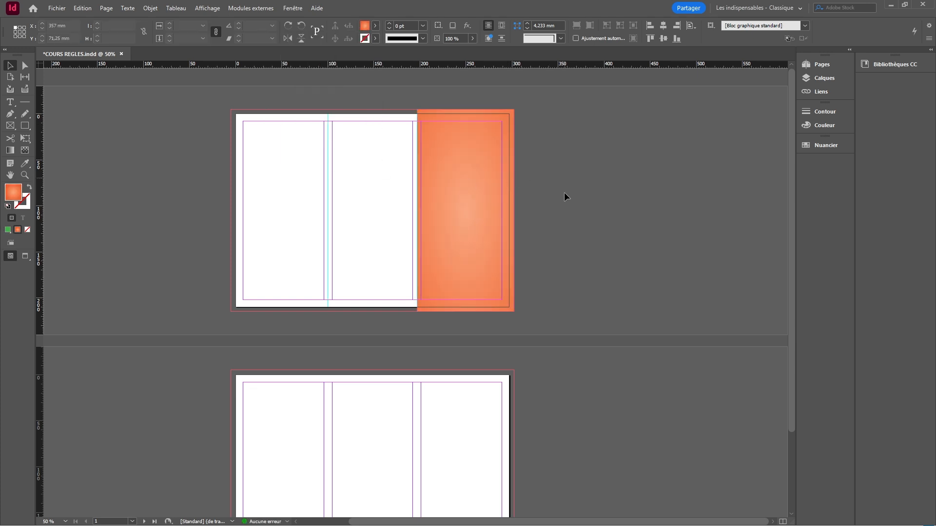
Redraw the rectangle's radial gradient horizontally from a centre just below the panel to past its outer edge, and deselect it
{"action": "left_click", "coordinate": [482, 176]}
{"action": "left_click", "coordinate": [10, 150]}
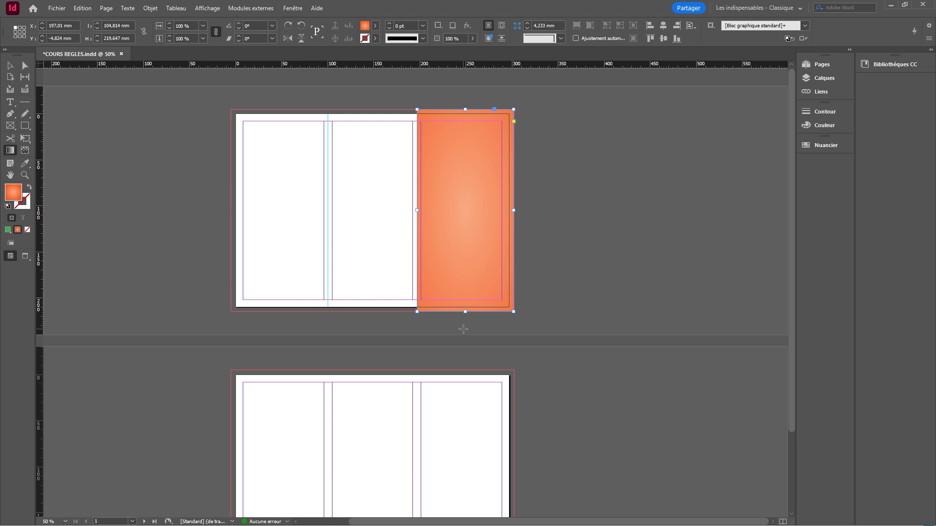
{"action": "left_click_drag", "start_coordinate": [463, 355], "coordinate": [560, 360]}
{"action": "left_click", "coordinate": [10, 65]}
{"action": "left_click", "coordinate": [171, 107]}
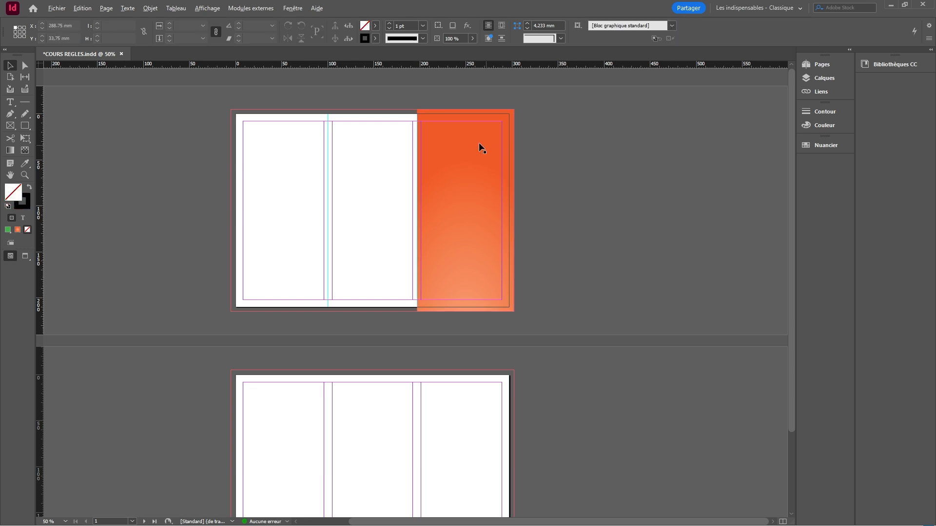
Add a text frame of about 52 by 24 mm at the cover panel's upper inner corner, containing "LE"
{"action": "scroll", "coordinate": [478, 132], "scroll_direction": "up", "scroll_amount": 2}
{"action": "scroll", "coordinate": [458, 132], "scroll_direction": "up", "scroll_amount": 1}
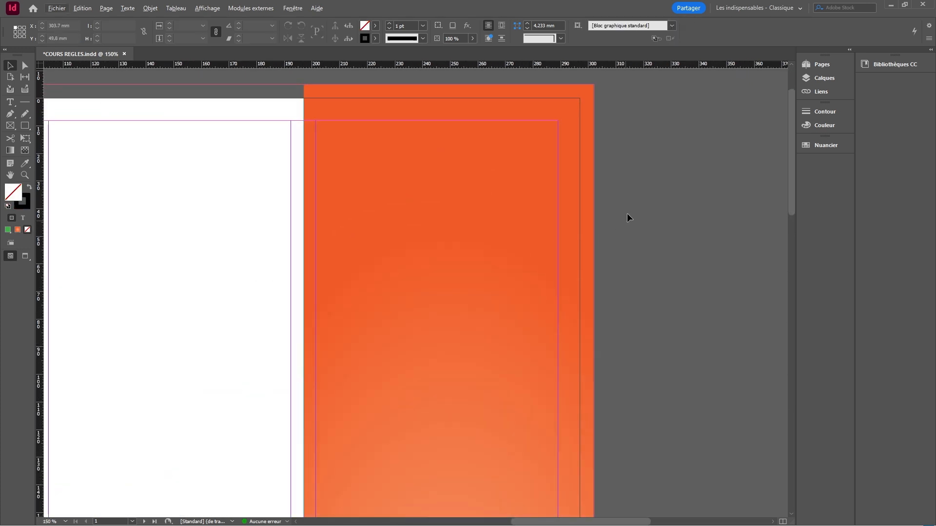
{"action": "left_click", "coordinate": [10, 102]}
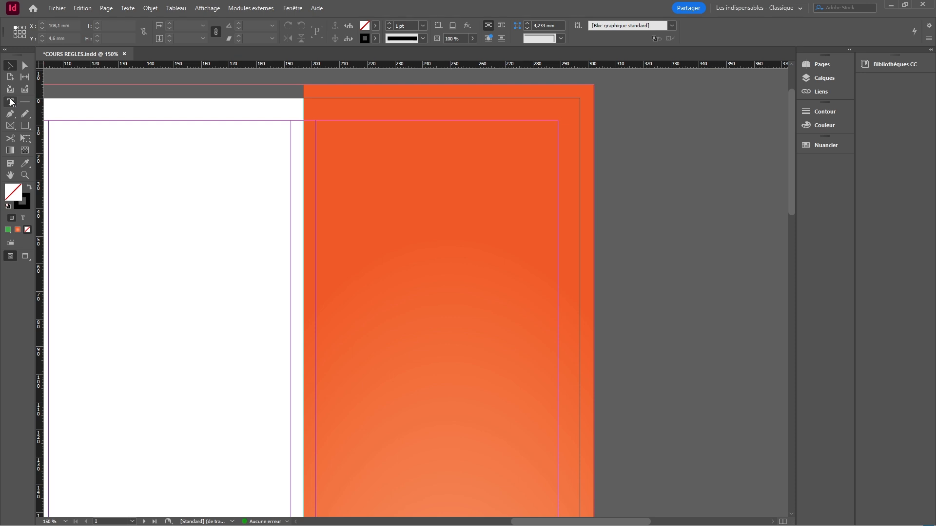
{"action": "left_click_drag", "start_coordinate": [326, 132], "coordinate": [467, 196]}
{"action": "type", "text": "LA"}
Set the font of the word "LE" to Clash Display Bold
{"action": "key", "text": "ctrl+a"}
{"action": "left_click", "coordinate": [77, 25]}
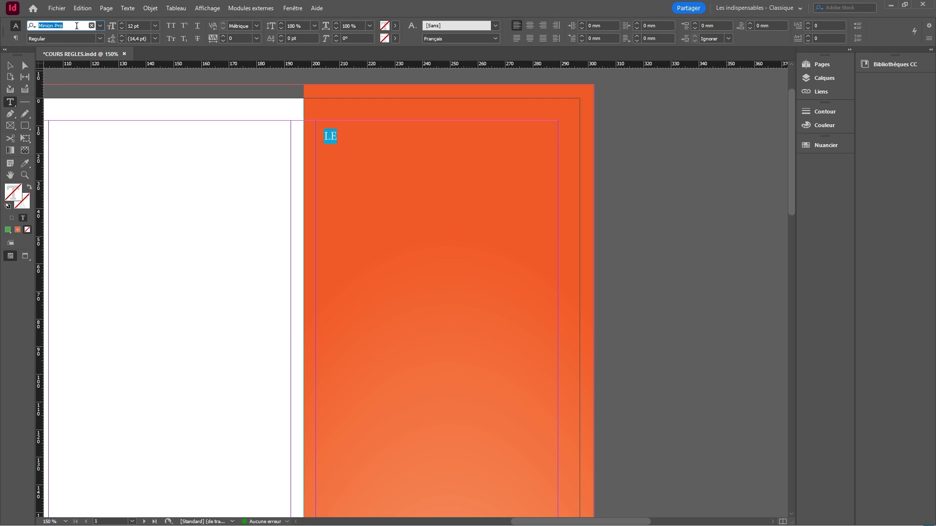
{"action": "type", "text": "Clash"}
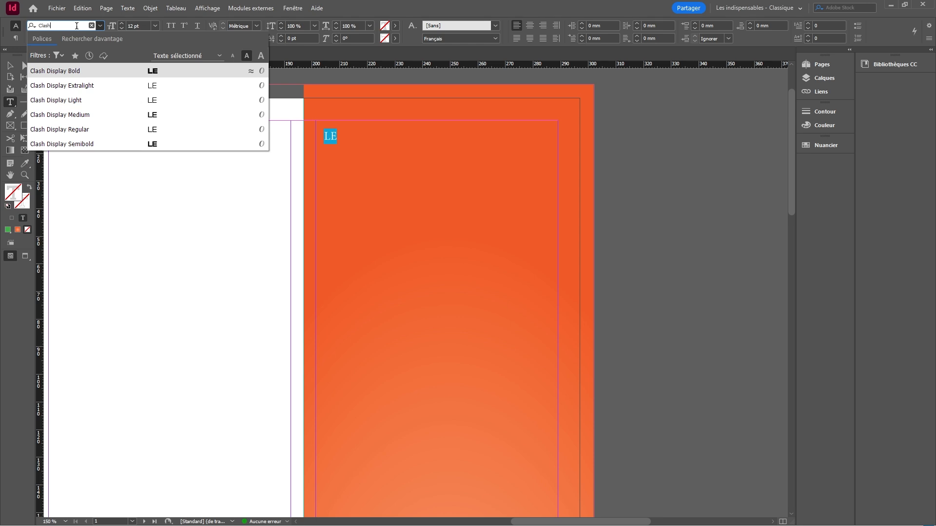
{"action": "left_click", "coordinate": [50, 70]}
Colour the word "LE" on the cover panel with the white [Papier] swatch
{"action": "left_click", "coordinate": [344, 139]}
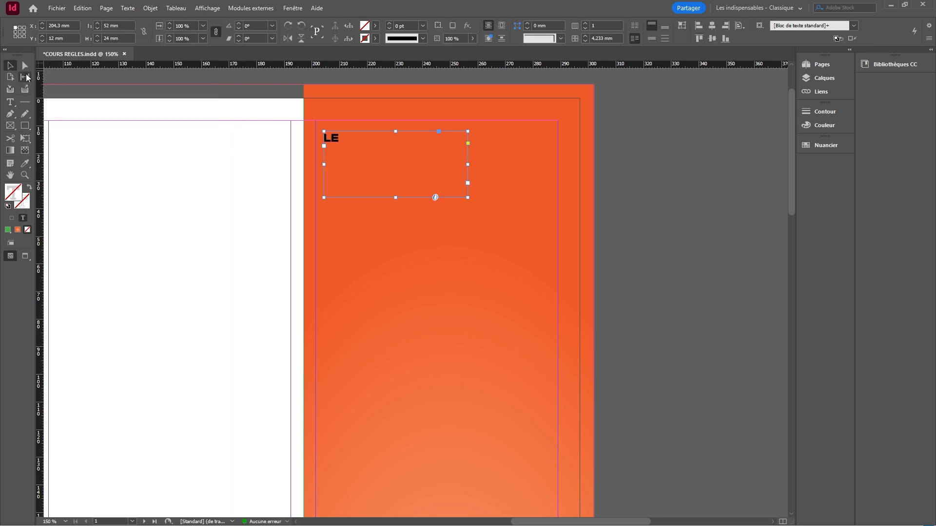
{"action": "key", "text": "ctrl+a"}
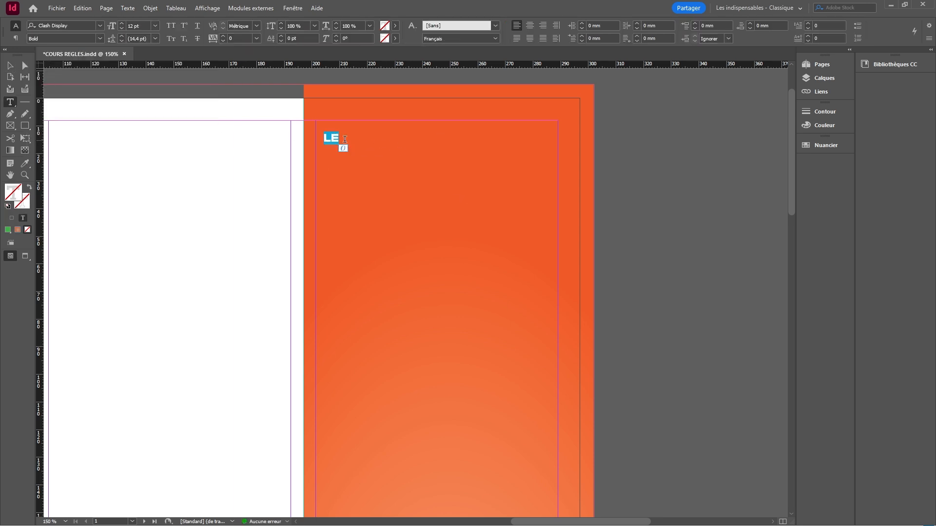
{"action": "left_click", "coordinate": [395, 25]}
{"action": "left_click", "coordinate": [306, 79]}
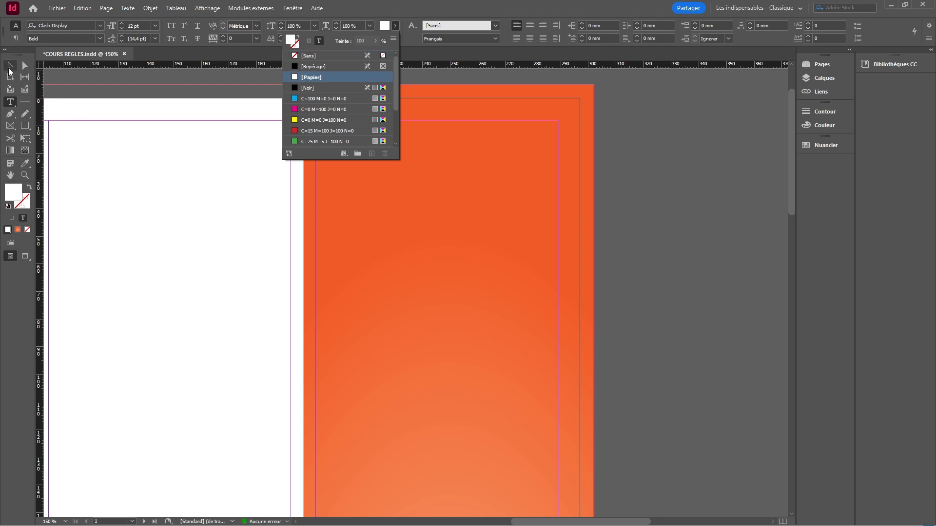
Fit the "LE" frame to its text and scale the word up to about 46.8 pt
{"action": "key", "text": "Escape"}
{"action": "key", "text": "ctrl+alt+c"}
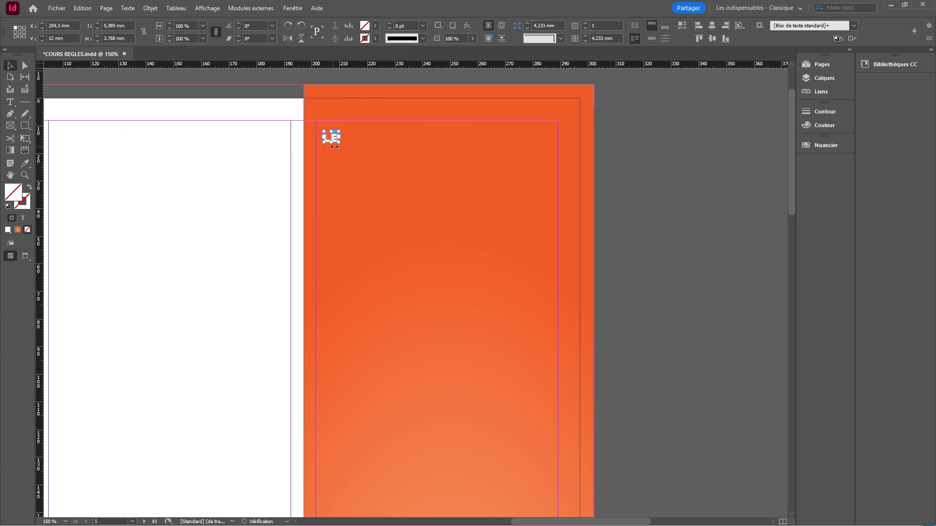
{"action": "left_click_drag", "start_coordinate": [338, 142], "coordinate": [566, 324]}
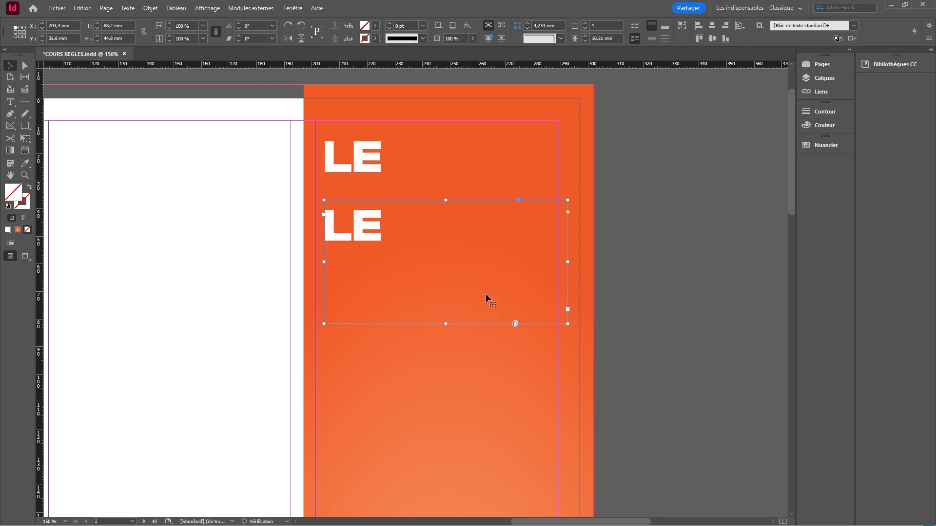
Replace the text of the "LE" copy below the original with "GRAND" and fit its frame to the text
{"action": "triple_click", "coordinate": [391, 219]}
{"action": "type", "text": "GR"}
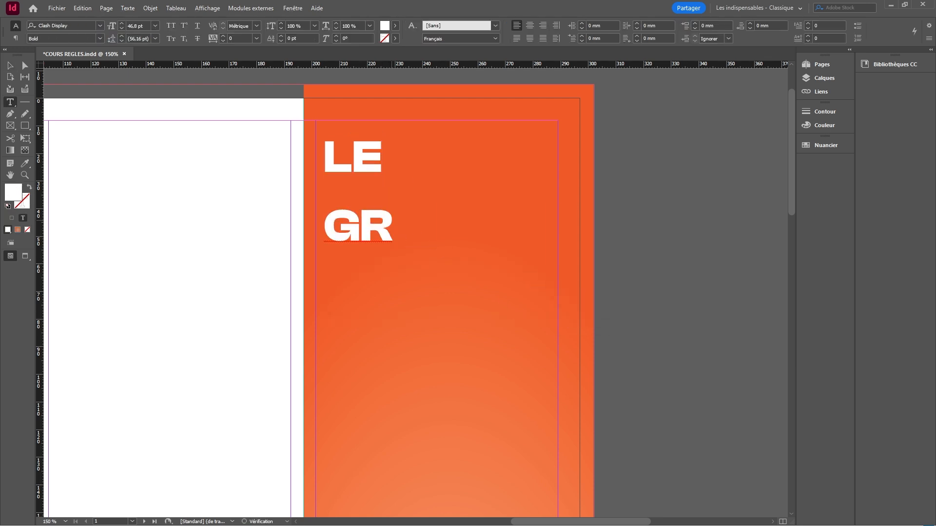
{"action": "type", "text": "AND"}
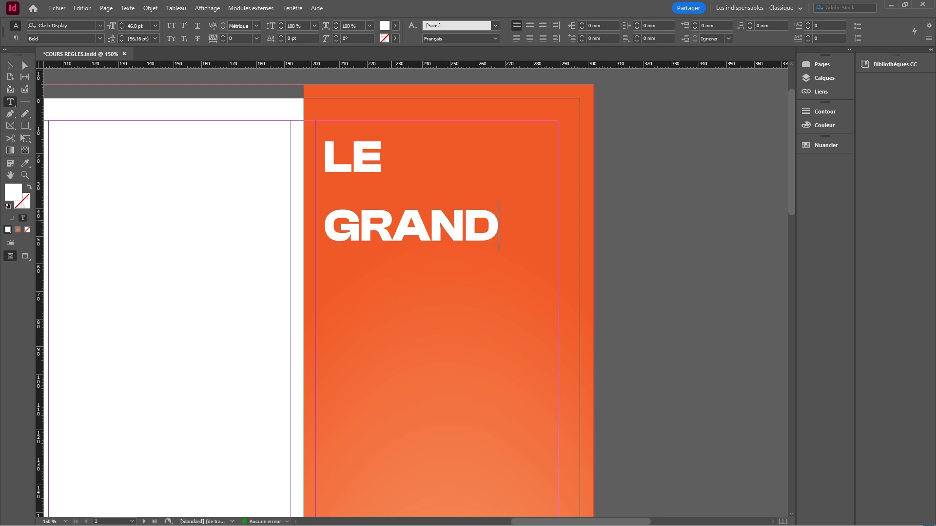
{"action": "left_click", "coordinate": [11, 65]}
{"action": "double_click", "coordinate": [566, 323]}
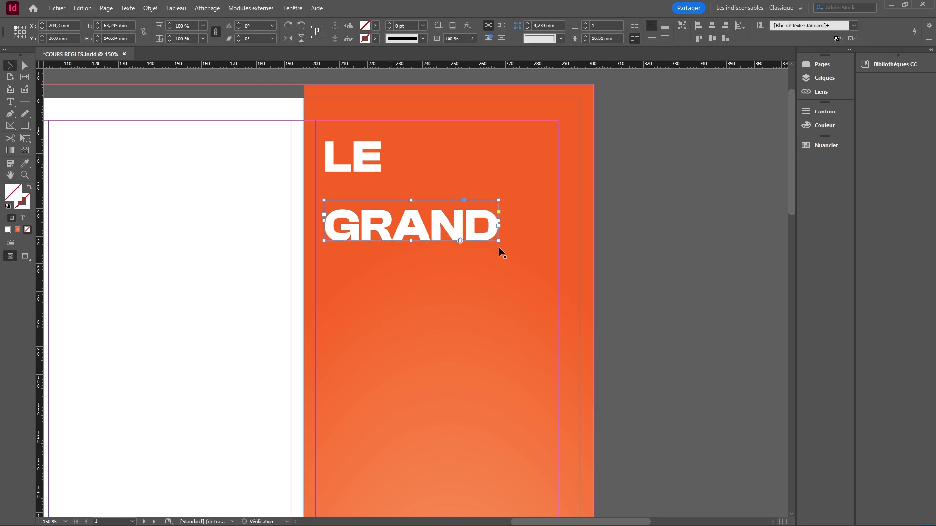
Move "GRAND" up close beneath "LE" and scale it to about 62.7 pt so it reaches the panel's outer margin
{"action": "left_click_drag", "start_coordinate": [381, 224], "coordinate": [381, 202]}
{"action": "mouse_move", "coordinate": [498, 219]}
{"action": "left_mouse_down"}
{"action": "mouse_move", "coordinate": [544, 232]}
{"action": "mouse_move", "coordinate": [484, 227]}
{"action": "left_mouse_up"}
{"action": "scroll", "coordinate": [551, 230], "scroll_direction": "up", "scroll_amount": 5}
{"action": "scroll", "coordinate": [458, 254], "scroll_direction": "down", "scroll_amount": 6}
{"action": "scroll", "coordinate": [383, 256], "scroll_direction": "up", "scroll_amount": 2}
{"action": "left_click_drag", "start_coordinate": [349, 236], "coordinate": [349, 226]}
Duplicate "LE" below "GRAND", change the copy's text to "TITRE" and fit its frame to the text
{"action": "left_click_drag", "start_coordinate": [392, 173], "coordinate": [634, 448]}
{"action": "triple_click", "coordinate": [389, 318]}
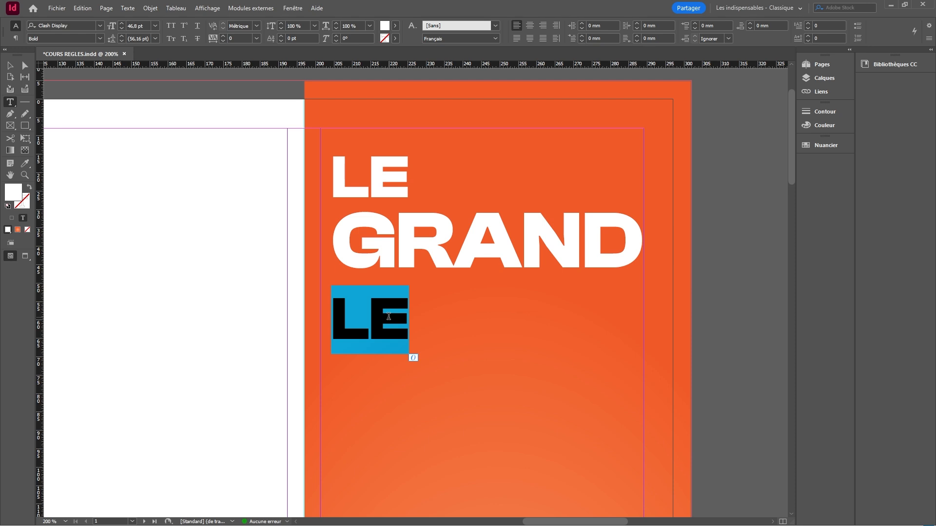
{"action": "type", "text": "TITRE"}
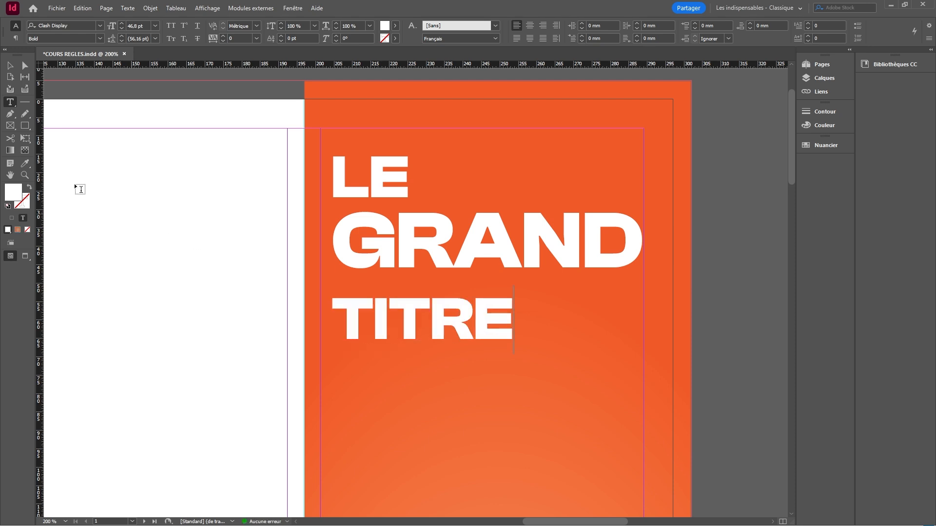
{"action": "key", "text": "Escape"}
{"action": "key", "text": "ctrl+alt+c"}
Align "TITRE" with the outer end of "GRAND" and adjust the vertical spacing of "LE" and "TITRE" around it
{"action": "left_click_drag", "start_coordinate": [412, 326], "coordinate": [543, 308]}
{"action": "left_click_drag", "start_coordinate": [373, 184], "coordinate": [376, 190]}
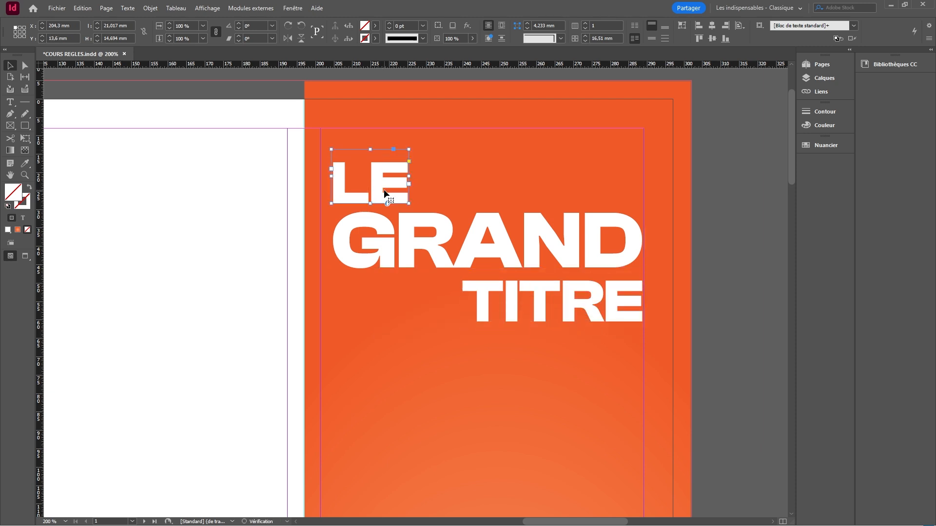
{"action": "left_click_drag", "start_coordinate": [506, 298], "coordinate": [506, 301]}
Colour the word "GRAND" with the yellow swatch C=0 M=0 J=100 N=0
{"action": "left_click", "coordinate": [485, 240]}
{"action": "triple_click", "coordinate": [485, 240]}
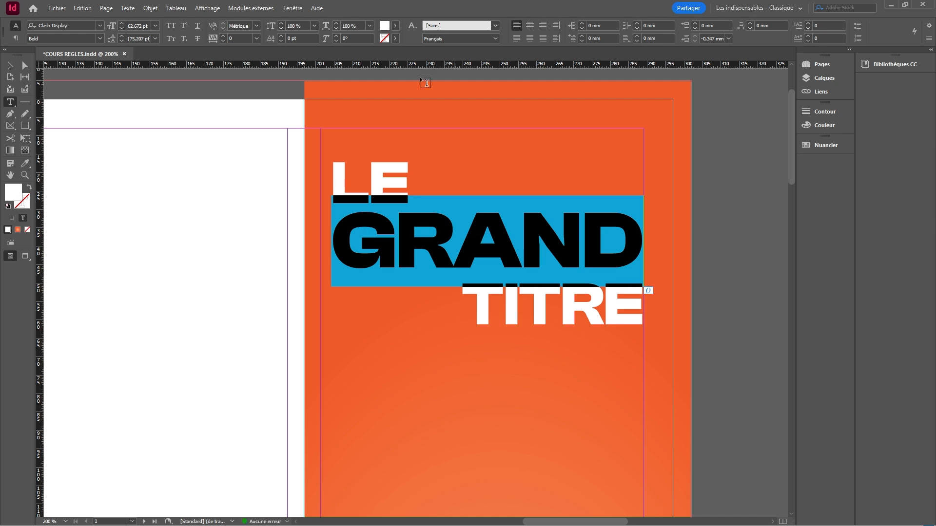
{"action": "left_click", "coordinate": [395, 26]}
{"action": "left_click", "coordinate": [310, 120]}
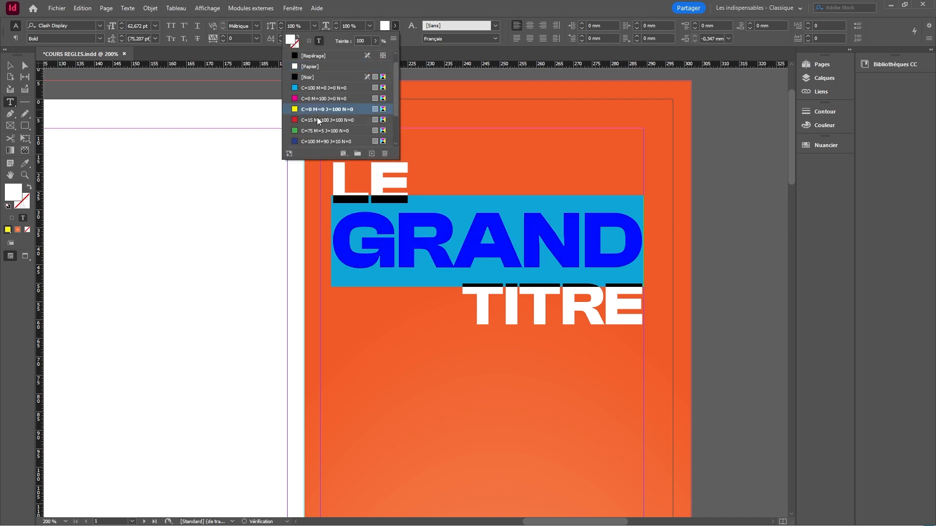
{"action": "left_click", "coordinate": [156, 167]}
{"action": "key", "text": "Escape"}
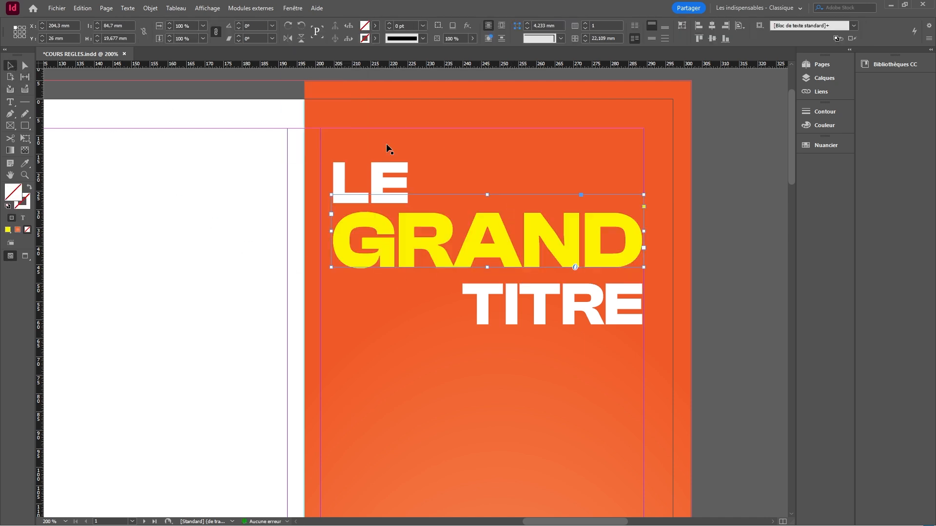
Apply a drop shadow to the three title frames "LE", "GRAND" and "TITRE" together
{"action": "left_click", "coordinate": [452, 26]}
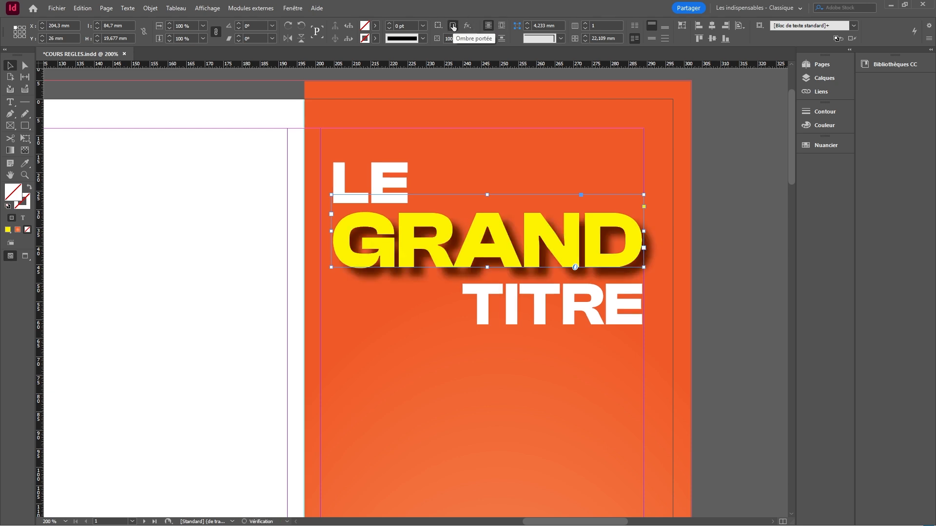
{"action": "key", "text": "ctrl+z"}
{"action": "left_click", "coordinate": [395, 176], "text": "shift"}
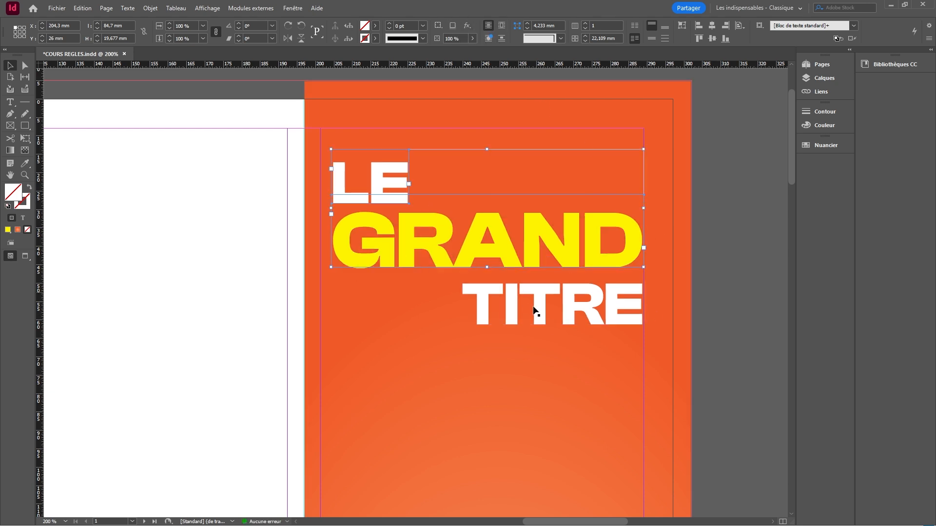
{"action": "left_click", "coordinate": [540, 320], "text": "shift"}
{"action": "left_click", "coordinate": [452, 27]}
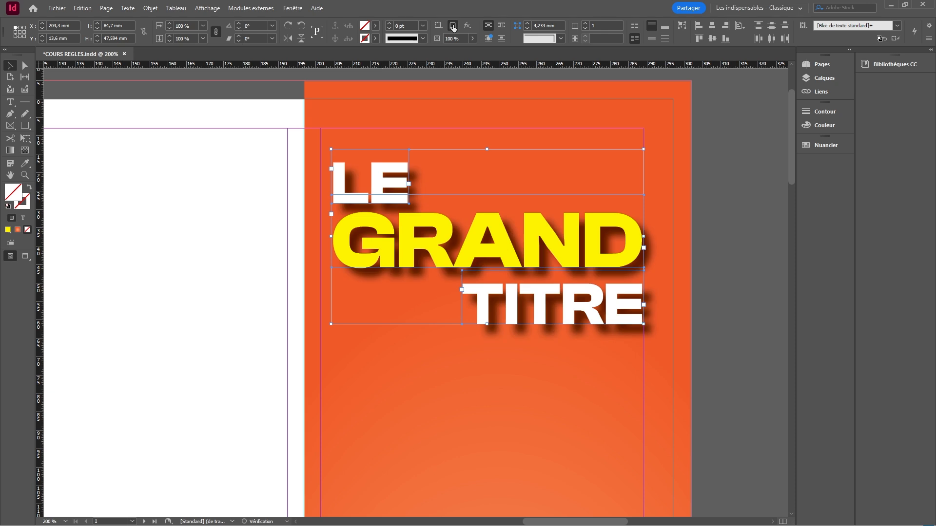
Set the title's drop shadow colour to CMYK blue with cyan 100, magenta 50, yellow 0 and black 0 %
{"action": "left_click", "coordinate": [453, 26], "text": "alt"}
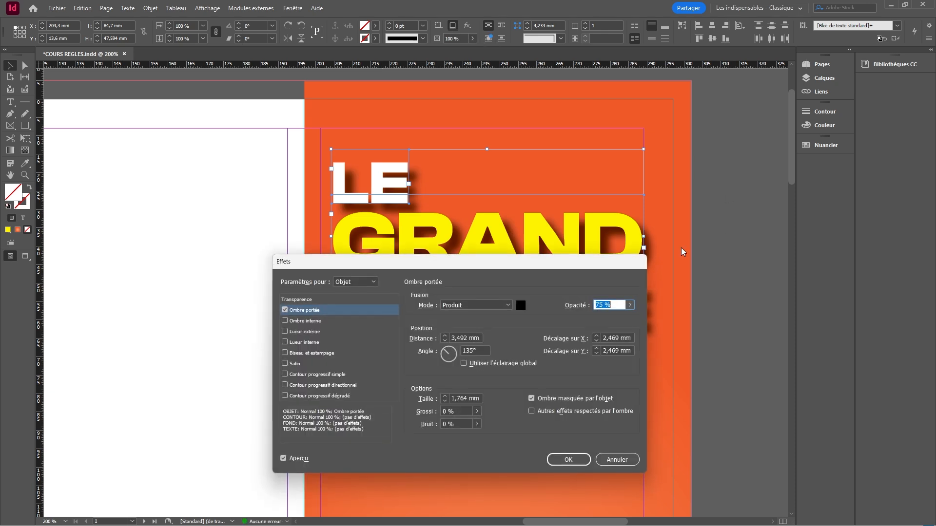
{"action": "left_click", "coordinate": [521, 305]}
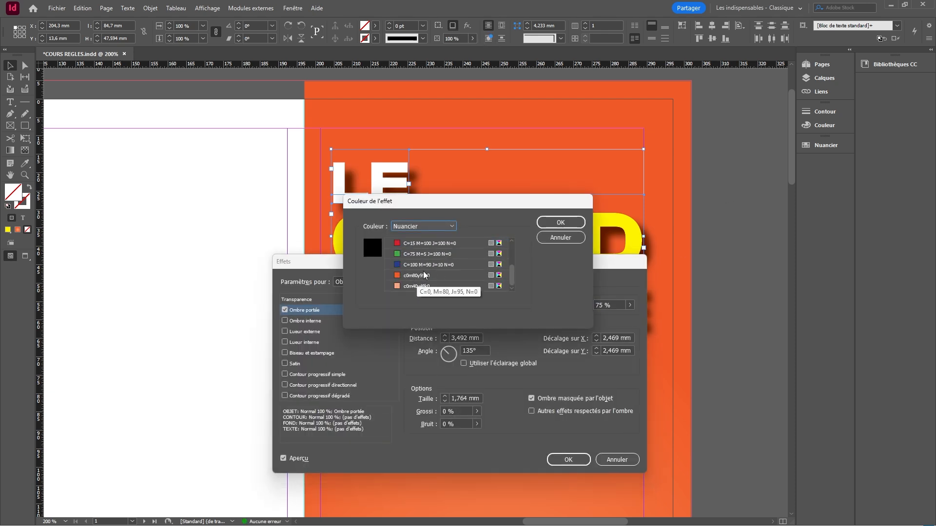
{"action": "scroll", "coordinate": [427, 272], "scroll_direction": "up", "scroll_amount": 3}
{"action": "scroll", "coordinate": [427, 272], "scroll_direction": "down", "scroll_amount": 3}
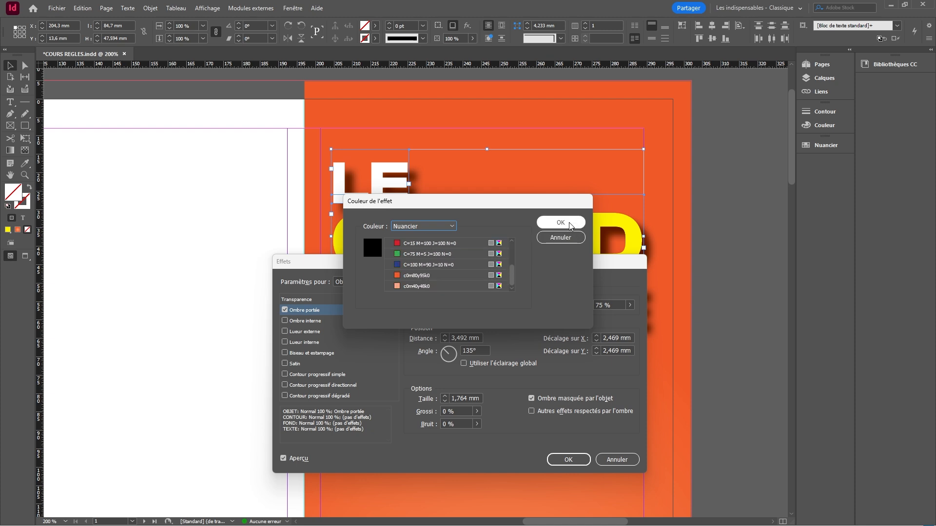
{"action": "left_click", "coordinate": [453, 228]}
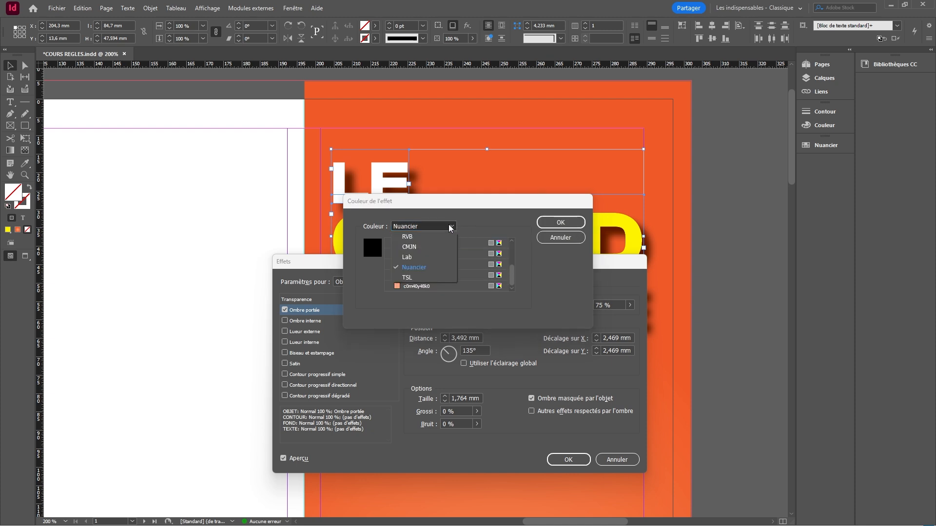
{"action": "left_click", "coordinate": [413, 248]}
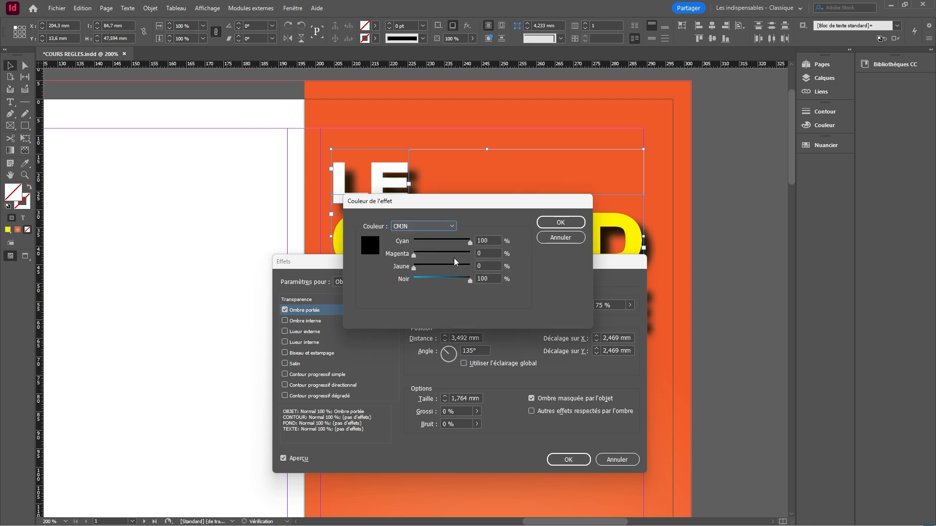
{"action": "left_click_drag", "start_coordinate": [485, 254], "coordinate": [454, 256]}
{"action": "type", "text": "50"}
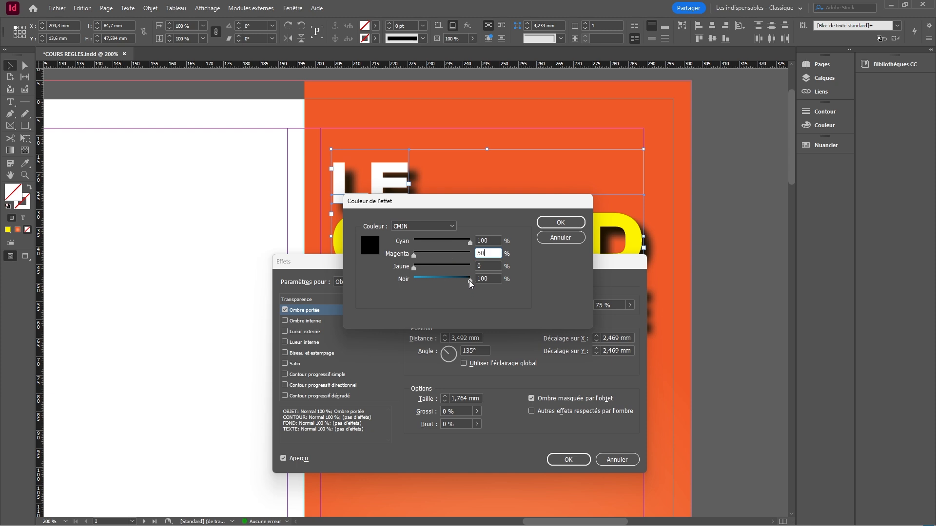
{"action": "left_click_drag", "start_coordinate": [469, 280], "coordinate": [388, 284]}
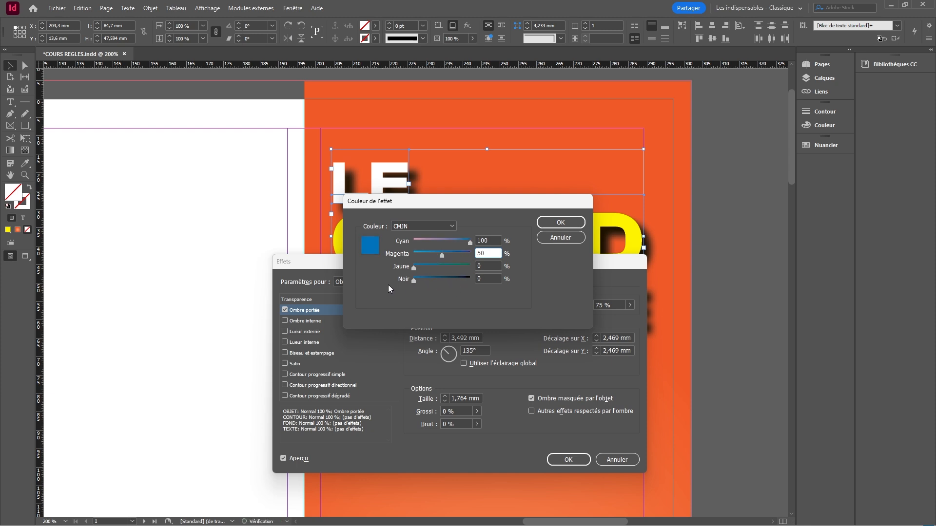
{"action": "left_click", "coordinate": [559, 222]}
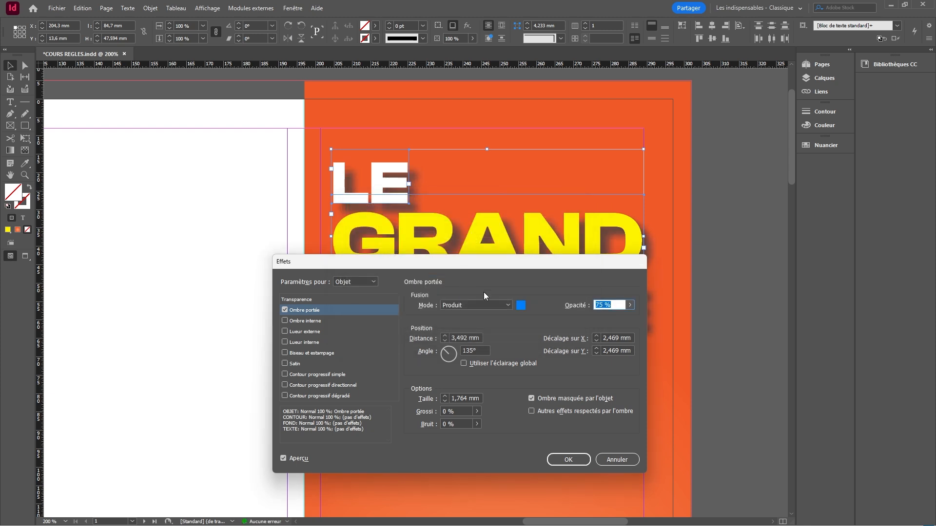
Set the drop shadow's blending mode to Normal and its opacity to 100 %
{"action": "left_click", "coordinate": [507, 306]}
{"action": "left_click", "coordinate": [491, 317]}
{"action": "left_click_drag", "start_coordinate": [630, 305], "coordinate": [639, 321]}
Make the title's drop shadow hard-edged with a distance of 1 mm and a size of 0 mm
{"action": "left_click_drag", "start_coordinate": [432, 261], "coordinate": [164, 225]}
{"action": "left_click", "coordinate": [176, 306]}
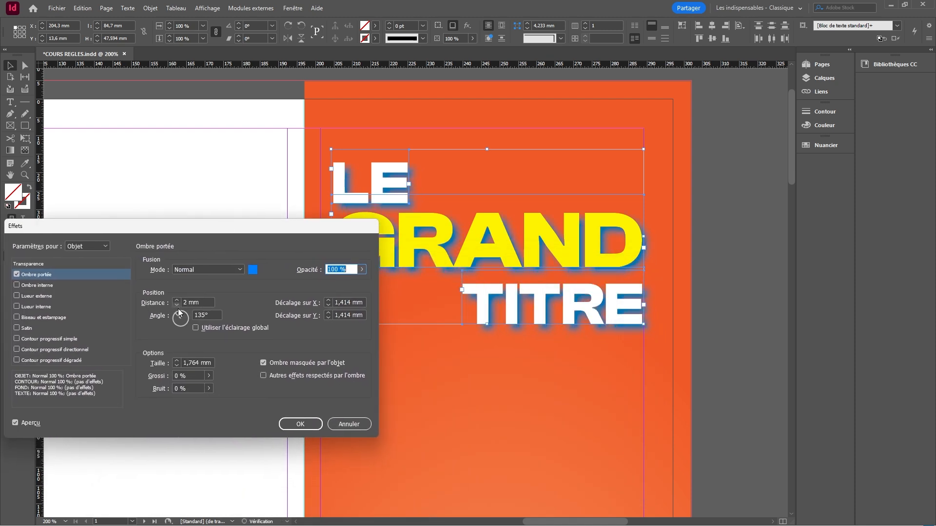
{"action": "left_click", "coordinate": [177, 365]}
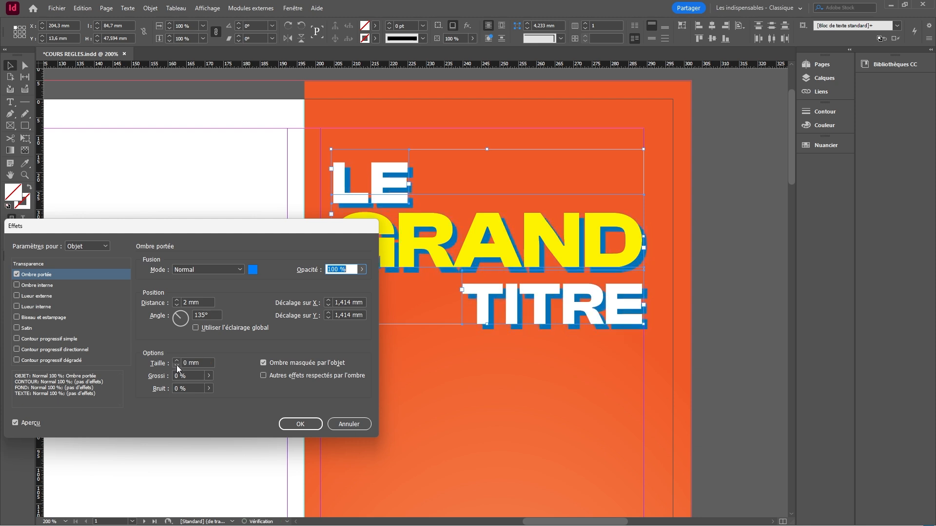
{"action": "left_click", "coordinate": [176, 306]}
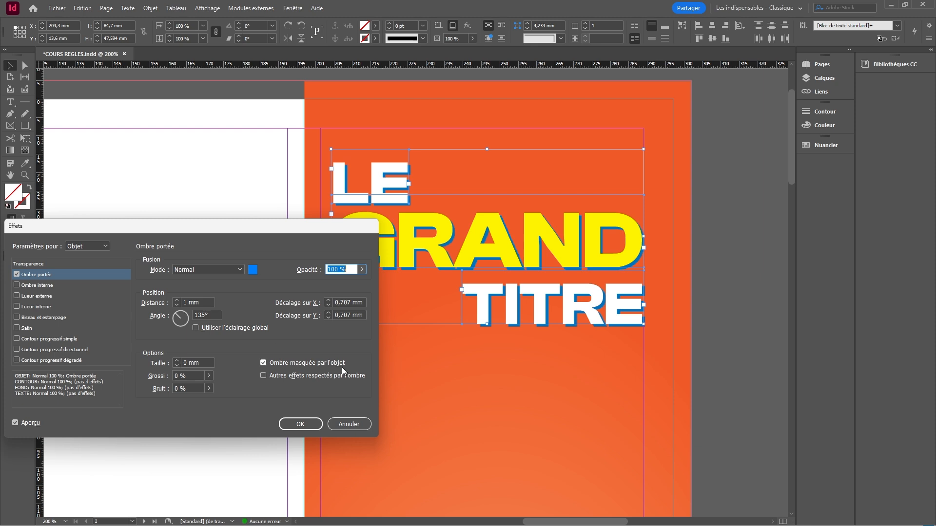
{"action": "left_click", "coordinate": [301, 425]}
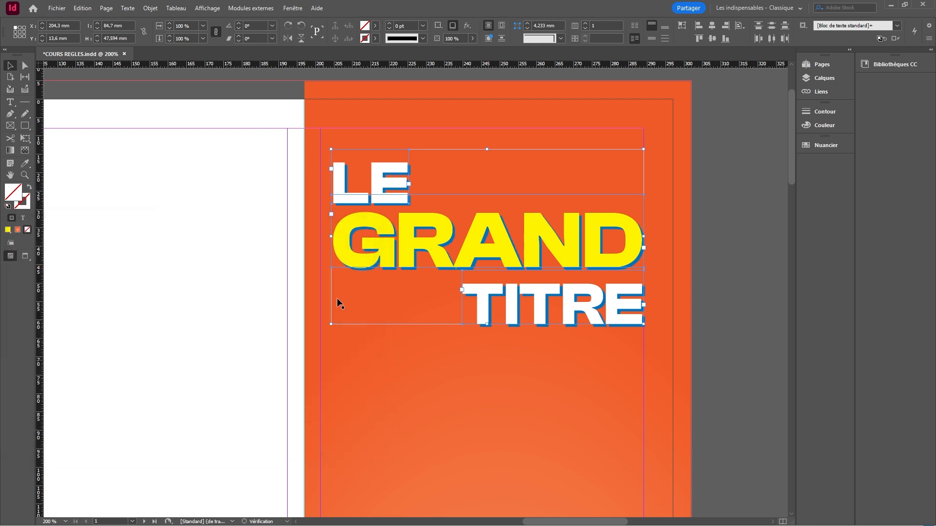
Scale the three title frames together so they span from the cover panel's inner margin to its outer margin
{"action": "left_click", "coordinate": [187, 208]}
{"action": "left_click", "coordinate": [357, 229]}
{"action": "left_click", "coordinate": [344, 174], "text": "shift"}
{"action": "left_click", "coordinate": [477, 300], "text": "shift"}
{"action": "left_click_drag", "start_coordinate": [331, 236], "coordinate": [320, 240]}
{"action": "left_click", "coordinate": [227, 255]}
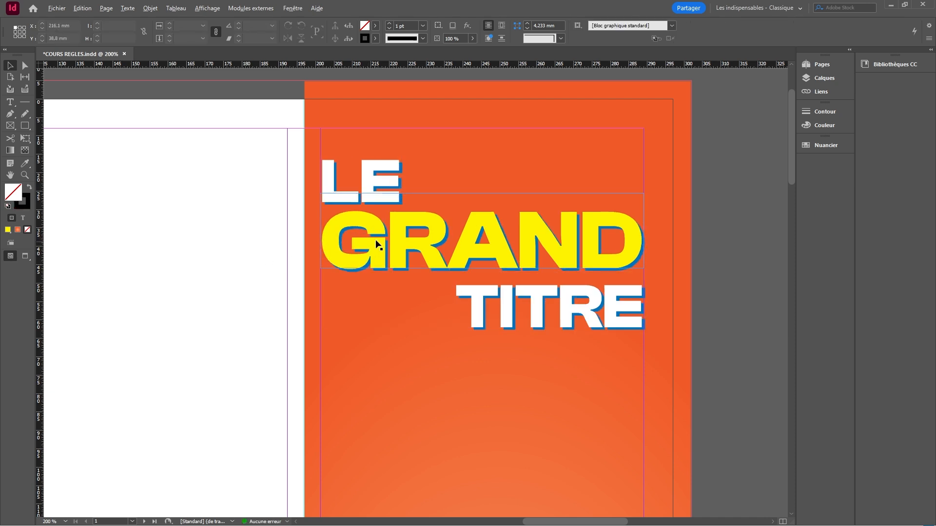
{"action": "scroll", "coordinate": [376, 244], "scroll_direction": "down", "scroll_amount": 4}
{"action": "scroll", "coordinate": [388, 212], "scroll_direction": "up", "scroll_amount": 3}
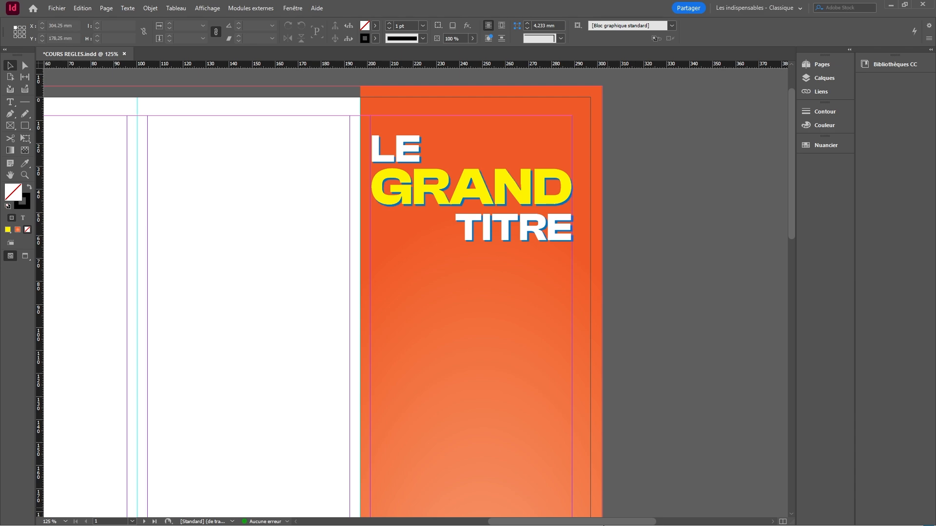
Switch to Photoshop and convert the cut-out image Jeune fille.psd to CMYK colour mode
{"action": "mouse_move", "coordinate": [506, 522]}
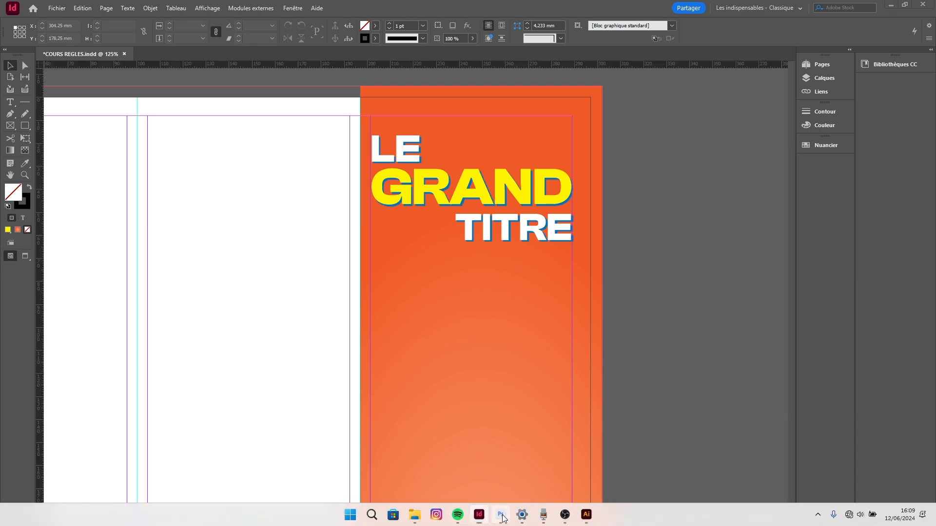
{"action": "left_click", "coordinate": [500, 515]}
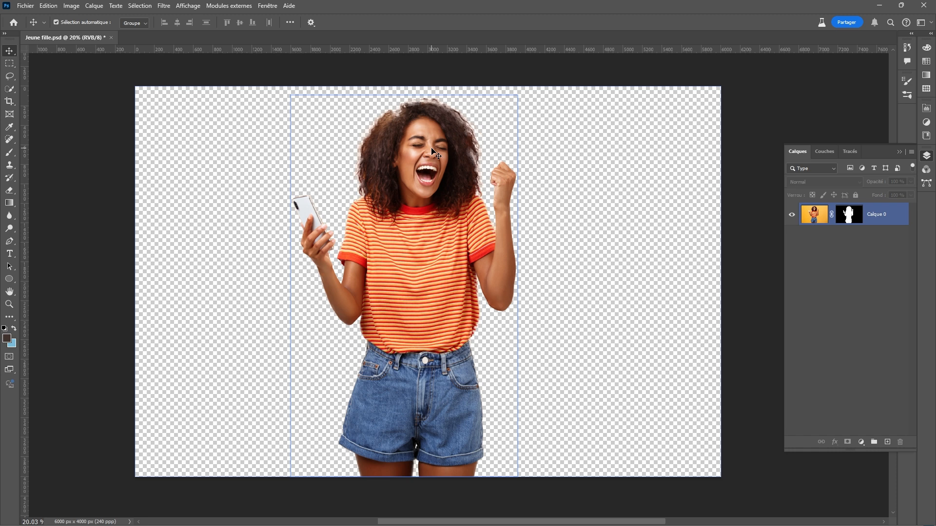
{"action": "left_click", "coordinate": [226, 116]}
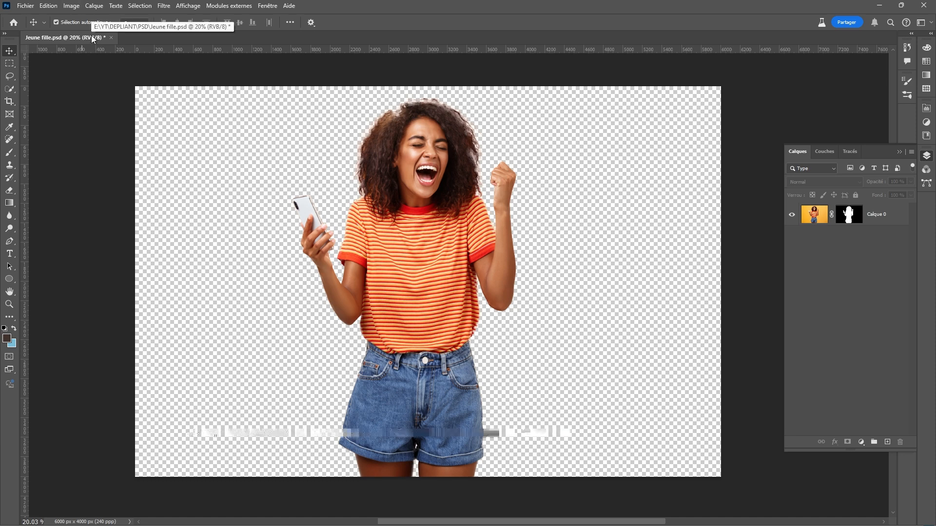
{"action": "left_click", "coordinate": [72, 6]}
{"action": "mouse_move", "coordinate": [76, 19]}
{"action": "left_click", "coordinate": [216, 63]}
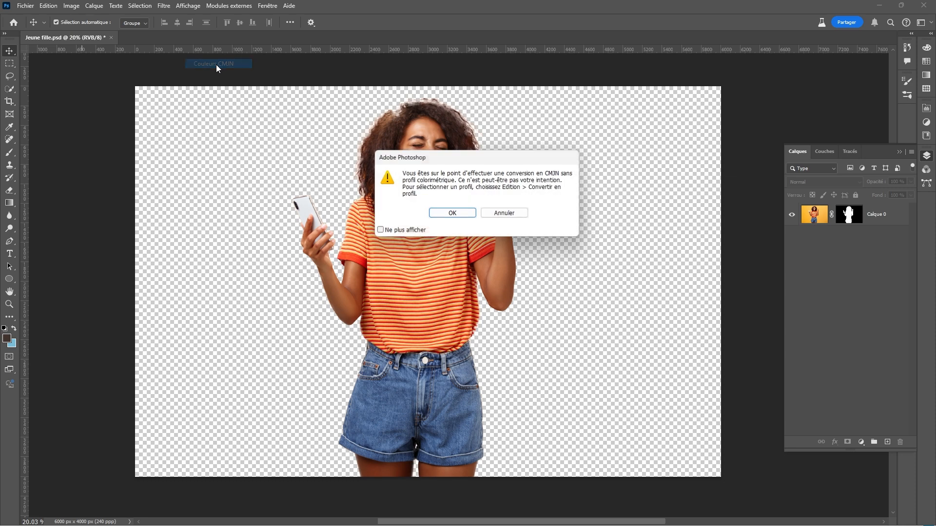
{"action": "left_click", "coordinate": [453, 213]}
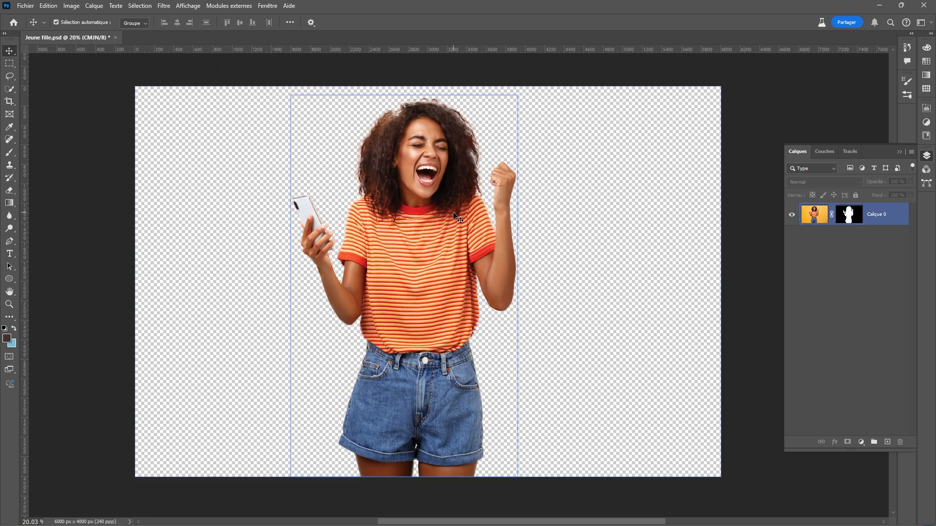
Add a Curves adjustment layer above the cut-out woman's layer
{"action": "left_click", "coordinate": [907, 378]}
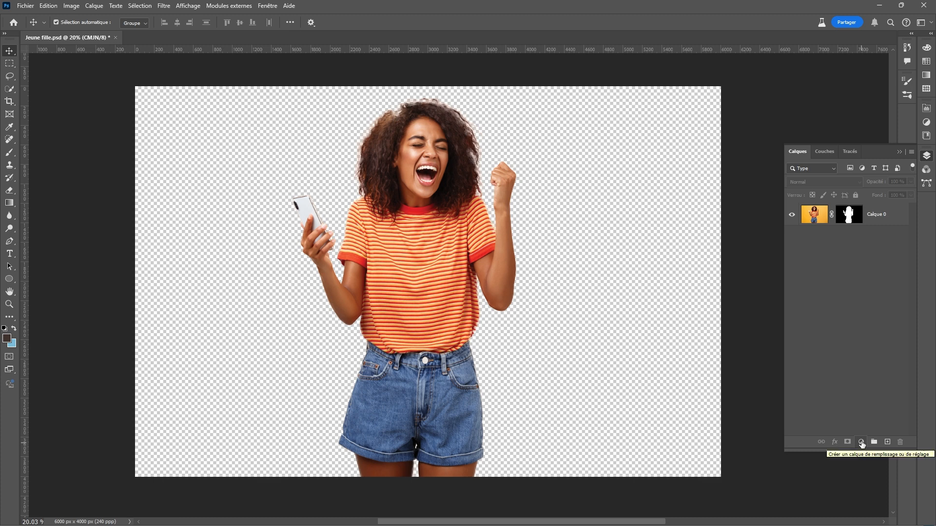
{"action": "left_click", "coordinate": [861, 442]}
{"action": "left_click", "coordinate": [841, 317]}
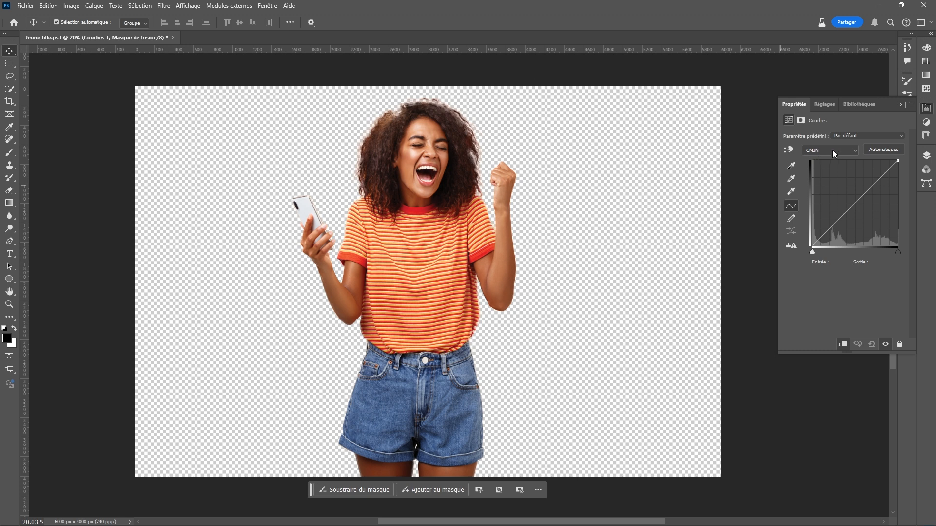
Lighten the Noir channel of the Curves adjustment by lowering its midpoint to input 51 and output 33
{"action": "left_click", "coordinate": [853, 149]}
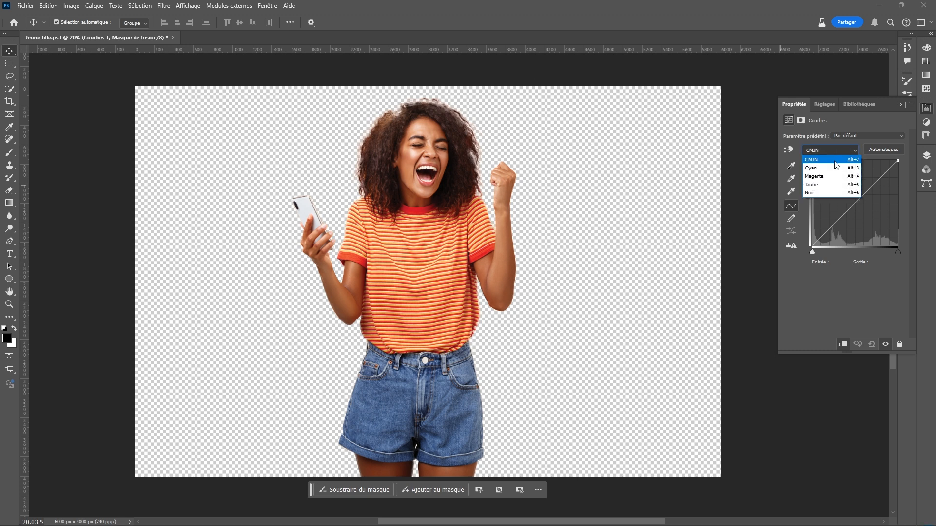
{"action": "left_click", "coordinate": [815, 194]}
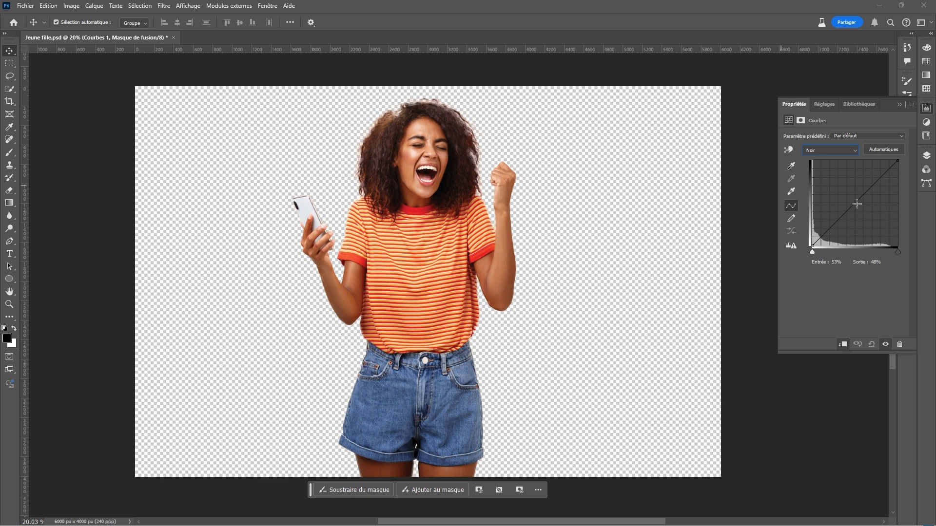
{"action": "left_click_drag", "start_coordinate": [855, 202], "coordinate": [856, 217]}
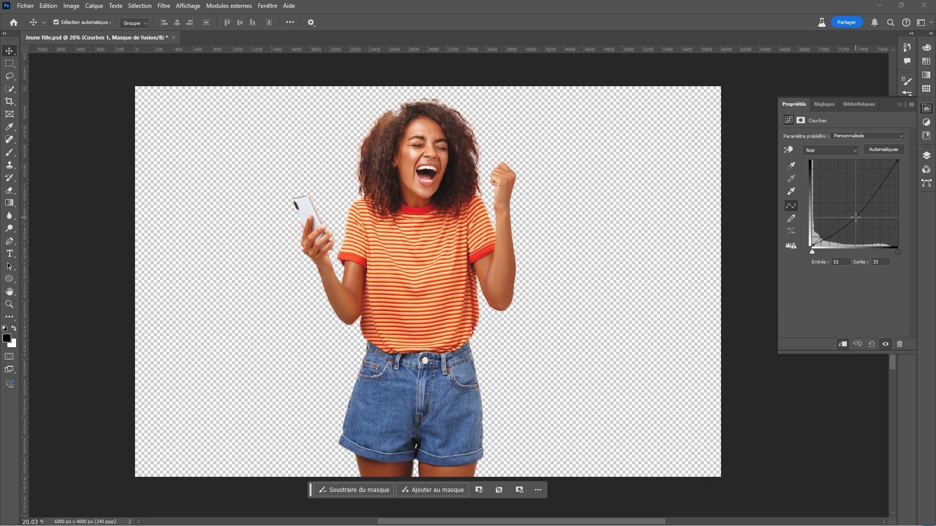
{"action": "left_click", "coordinate": [899, 104]}
{"action": "left_click", "coordinate": [926, 155]}
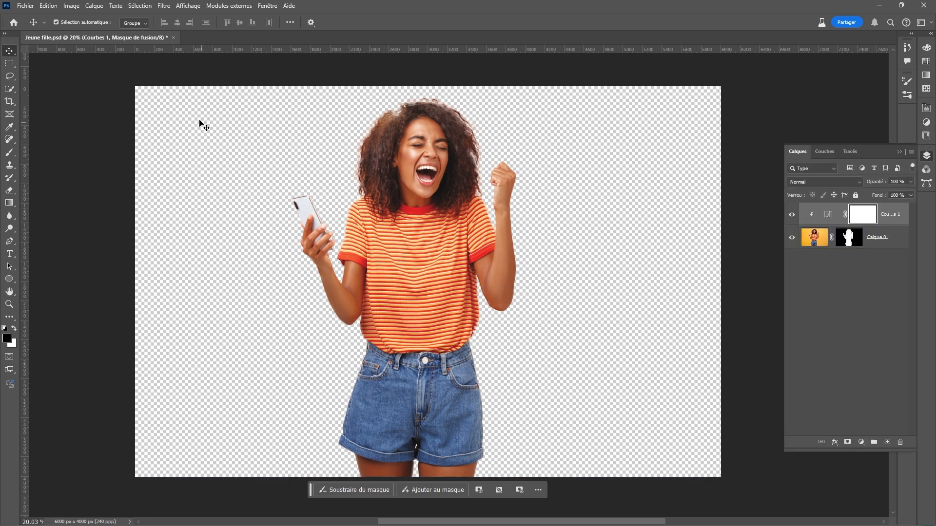
Save Jeune fille.psd and switch back to the tri-fold document in InDesign
{"action": "left_click", "coordinate": [25, 7]}
{"action": "left_click", "coordinate": [68, 116]}
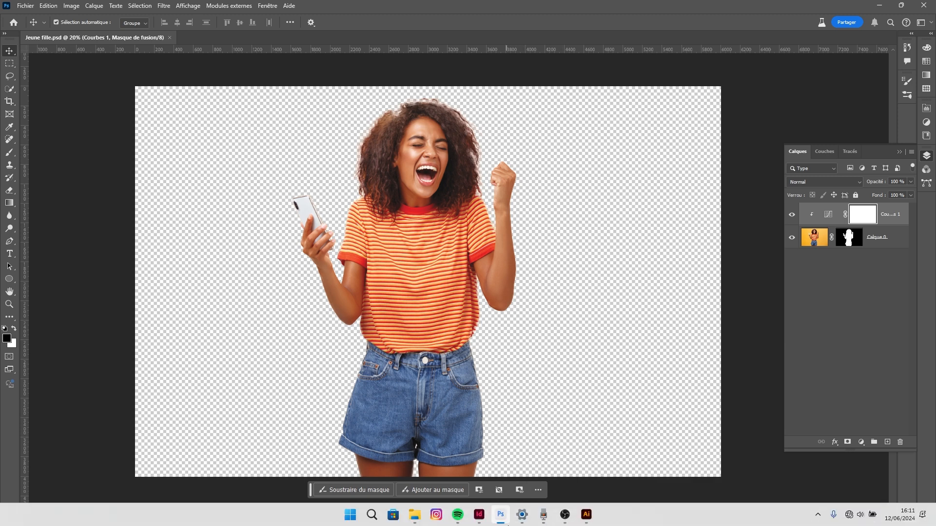
{"action": "left_click", "coordinate": [479, 515]}
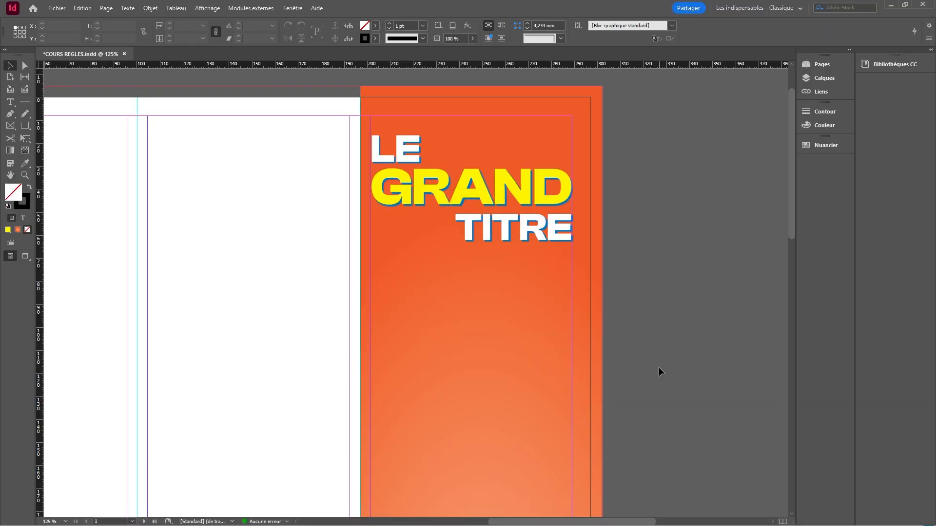
Import Jeune fille.psd and place it over the lower part of the cover with the woman centred below the title
{"action": "scroll", "coordinate": [504, 330], "scroll_direction": "down", "scroll_amount": 1}
{"action": "scroll", "coordinate": [561, 321], "scroll_direction": "down", "scroll_amount": 3}
{"action": "scroll", "coordinate": [562, 319], "scroll_direction": "down", "scroll_amount": 1}
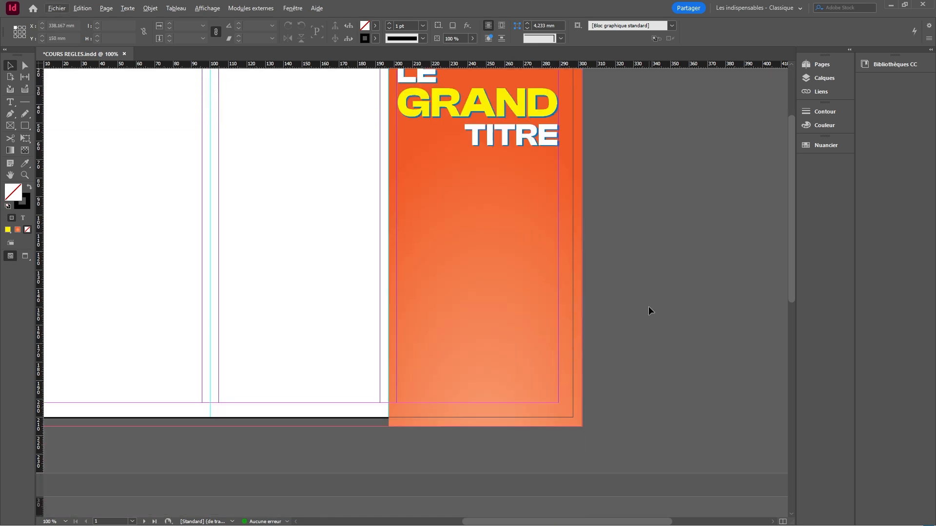
{"action": "key", "text": "ctrl+d"}
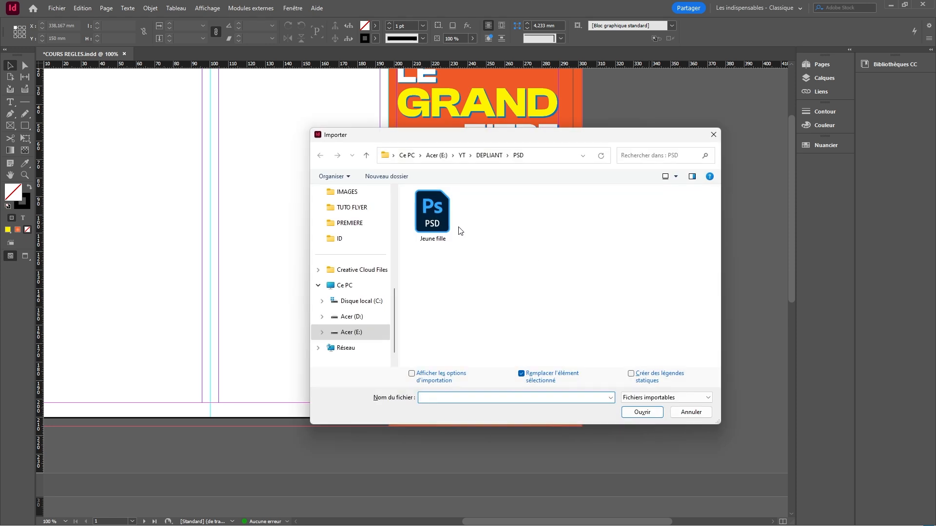
{"action": "left_click", "coordinate": [435, 211]}
{"action": "left_click", "coordinate": [644, 412]}
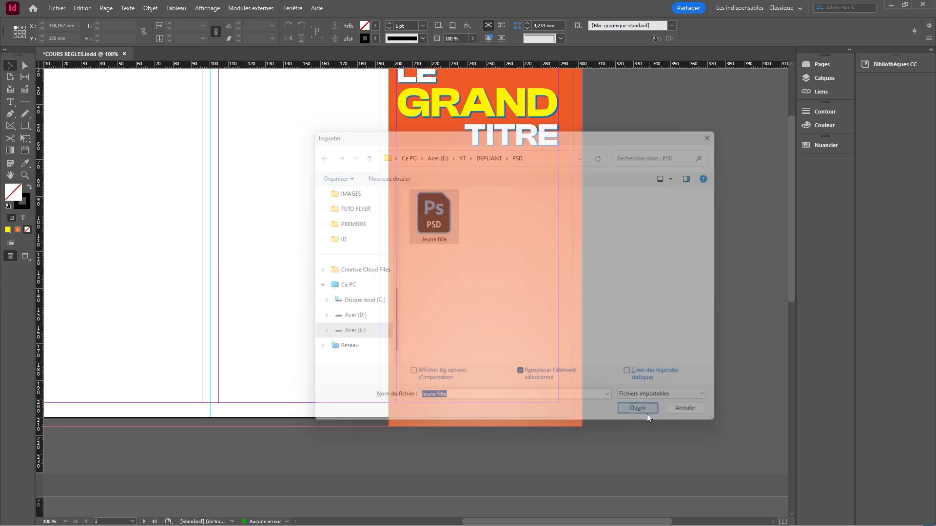
{"action": "mouse_move", "coordinate": [399, 179]}
{"action": "left_mouse_down"}
{"action": "mouse_move", "coordinate": [493, 296]}
{"action": "mouse_move", "coordinate": [636, 428]}
{"action": "left_mouse_up"}
{"action": "left_click_drag", "start_coordinate": [604, 335], "coordinate": [539, 332]}
Crop the photo frame's sides to the cover panel's edges and extend its upper edge to just beneath the title
{"action": "left_click_drag", "start_coordinate": [673, 303], "coordinate": [582, 303]}
{"action": "left_click_drag", "start_coordinate": [298, 304], "coordinate": [388, 307]}
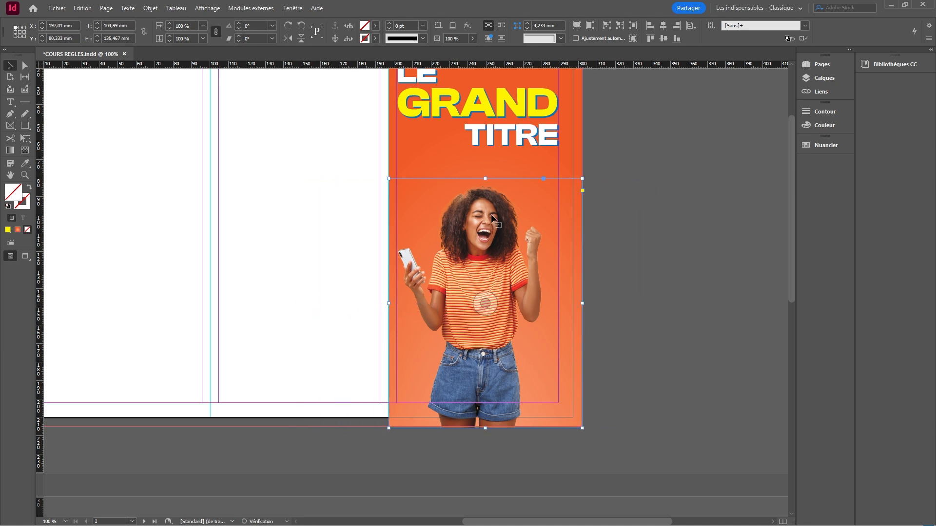
{"action": "left_click_drag", "start_coordinate": [491, 179], "coordinate": [490, 145]}
Enlarge the woman's image inside its frame to about 36 % and shift it to sit centrally on the cover
{"action": "left_click", "coordinate": [486, 286]}
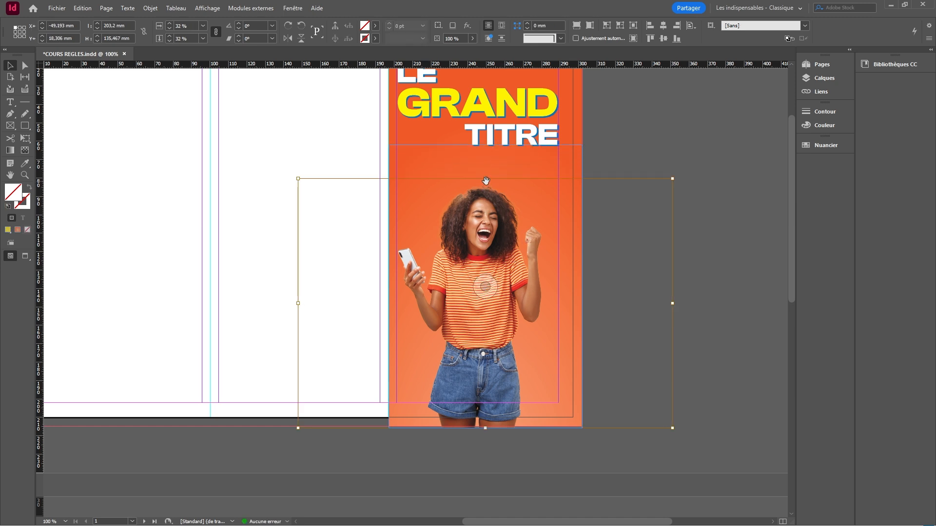
{"action": "left_click_drag", "start_coordinate": [486, 180], "coordinate": [482, 145]}
{"action": "left_click_drag", "start_coordinate": [482, 197], "coordinate": [496, 193]}
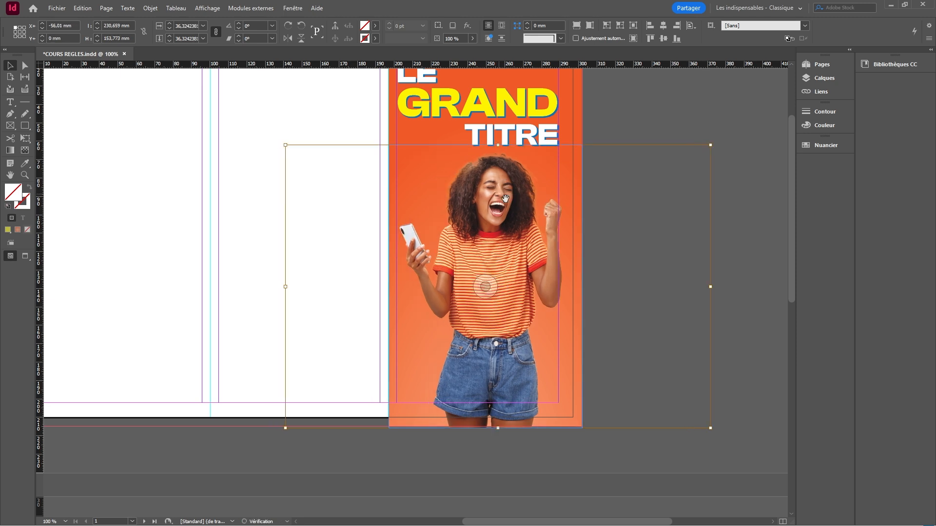
{"action": "left_click", "coordinate": [546, 448]}
Move the three title frames LE, GRAND and TITRE up together slightly, away from the woman's head
{"action": "left_click_drag", "start_coordinate": [641, 236], "coordinate": [679, 317]}
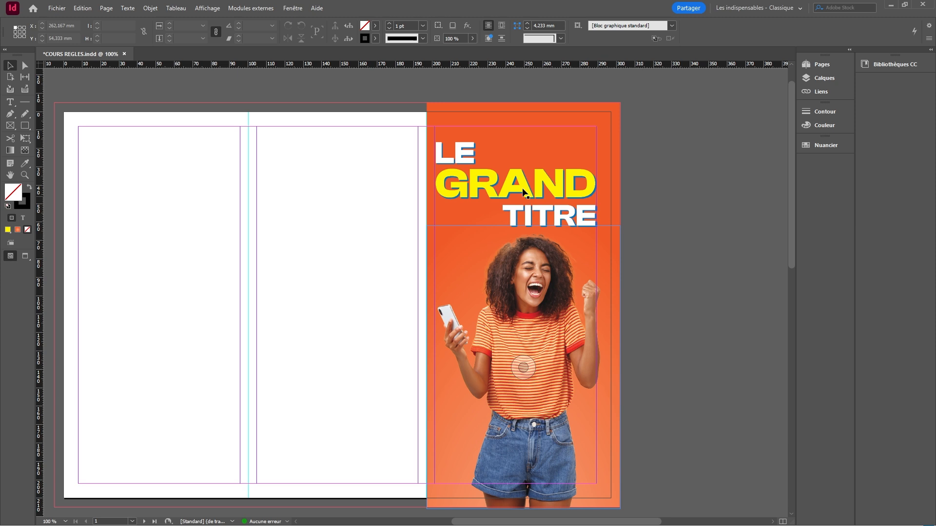
{"action": "left_click", "coordinate": [456, 153]}
{"action": "left_click", "coordinate": [510, 191], "text": "shift"}
{"action": "left_click", "coordinate": [514, 216], "text": "shift"}
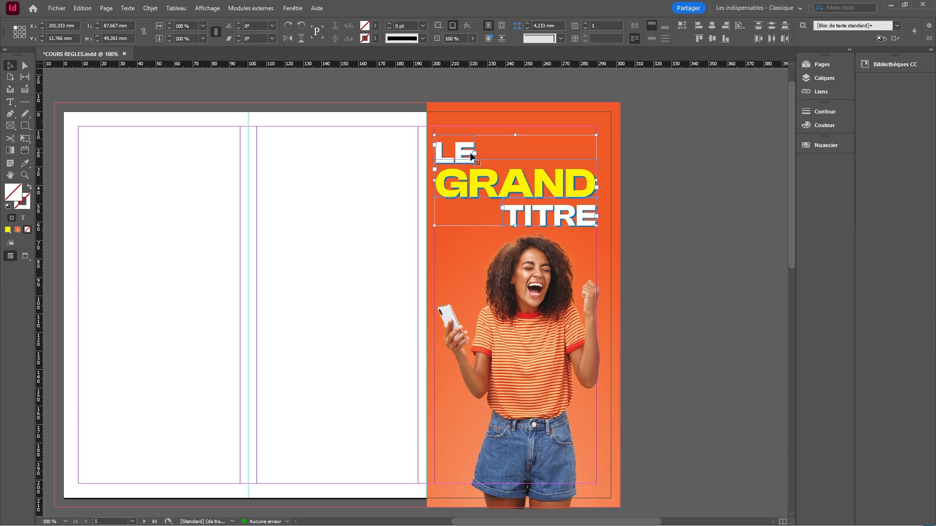
{"action": "left_click_drag", "start_coordinate": [465, 155], "coordinate": [465, 146]}
{"action": "left_click", "coordinate": [689, 217]}
Draw an upright rectangle about 3.2 × 7.3 mm on the pasteboard beside the cover and set its stroke to [Papier]
{"action": "left_click_drag", "start_coordinate": [699, 283], "coordinate": [675, 244]}
{"action": "left_click", "coordinate": [25, 125]}
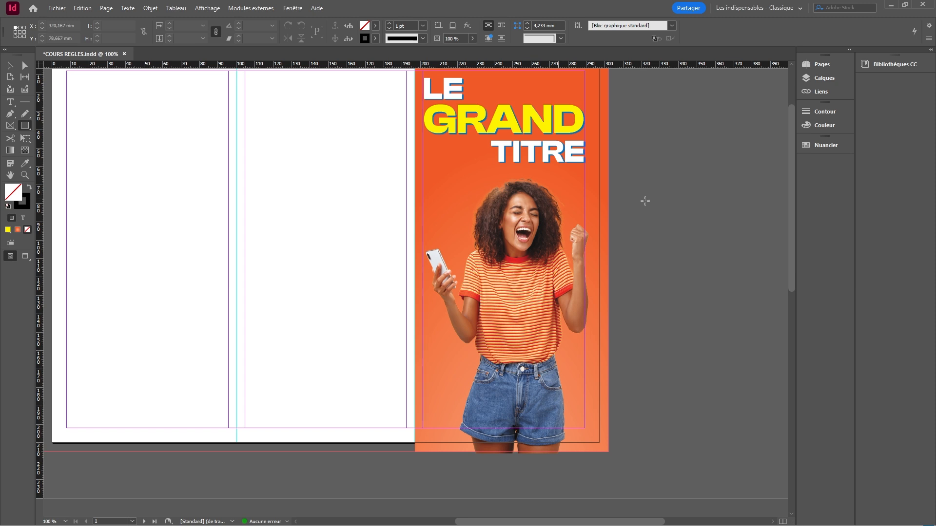
{"action": "left_click_drag", "start_coordinate": [640, 191], "coordinate": [645, 203]}
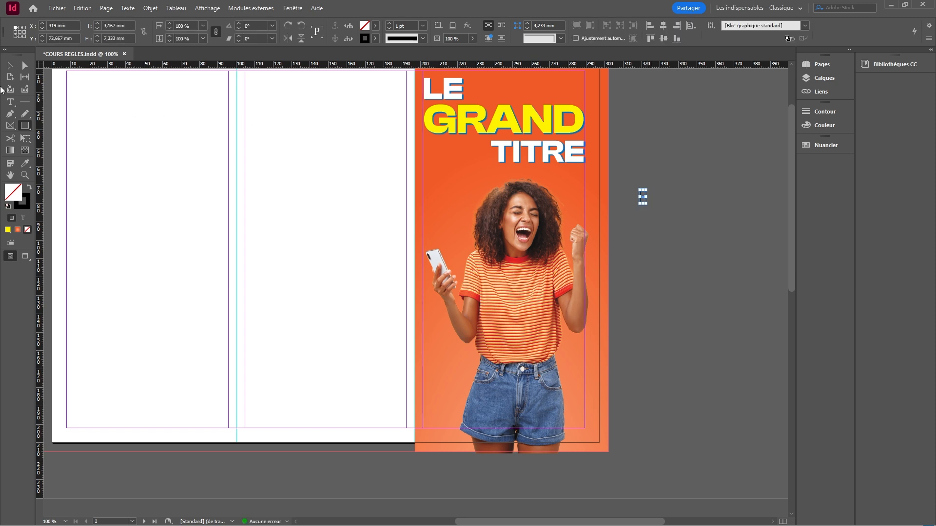
{"action": "left_click", "coordinate": [10, 65]}
{"action": "left_click", "coordinate": [376, 38]}
{"action": "left_click", "coordinate": [288, 90]}
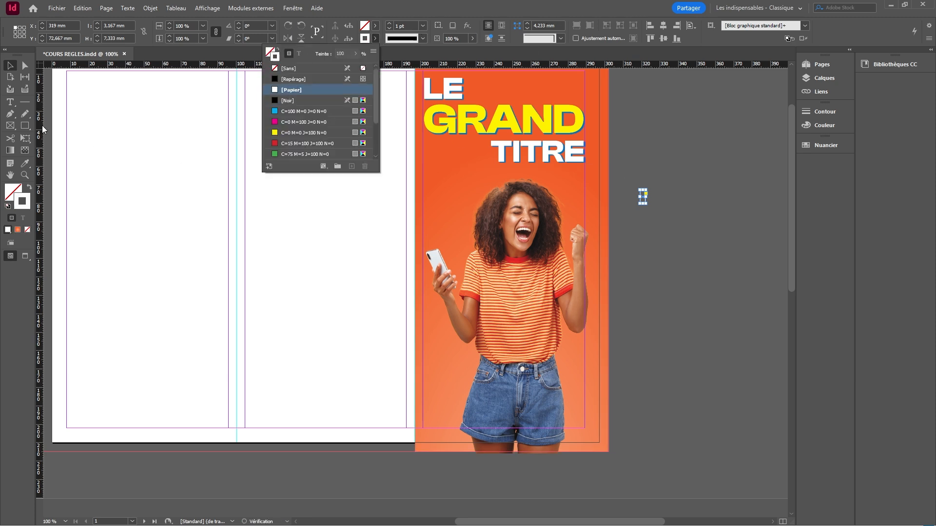
{"action": "left_click", "coordinate": [8, 68]}
{"action": "left_click", "coordinate": [712, 200]}
Duplicate the small rectangle, turn the copy horizontal and centre both on each other to form a cross
{"action": "scroll", "coordinate": [731, 183], "scroll_direction": "up", "scroll_amount": 4}
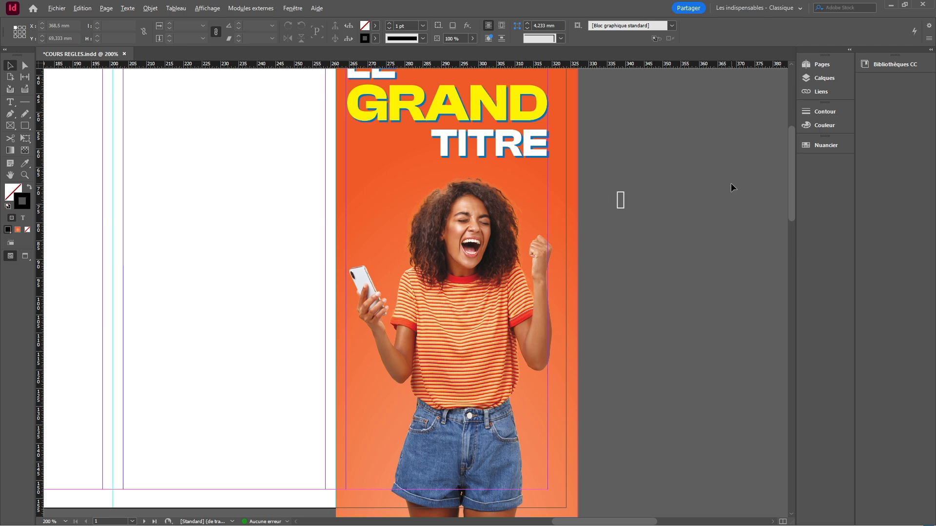
{"action": "left_click_drag", "start_coordinate": [474, 223], "coordinate": [542, 214]}
{"action": "left_click", "coordinate": [473, 222], "text": "shift"}
{"action": "left_click", "coordinate": [473, 223]}
{"action": "left_click", "coordinate": [663, 26]}
Unite the two crossed rectangles into a single outline with Pathfinder, and dock the Alignement and Pathfinder panels below Nuancier
{"action": "left_click", "coordinate": [293, 8]}
{"action": "mouse_move", "coordinate": [350, 199]}
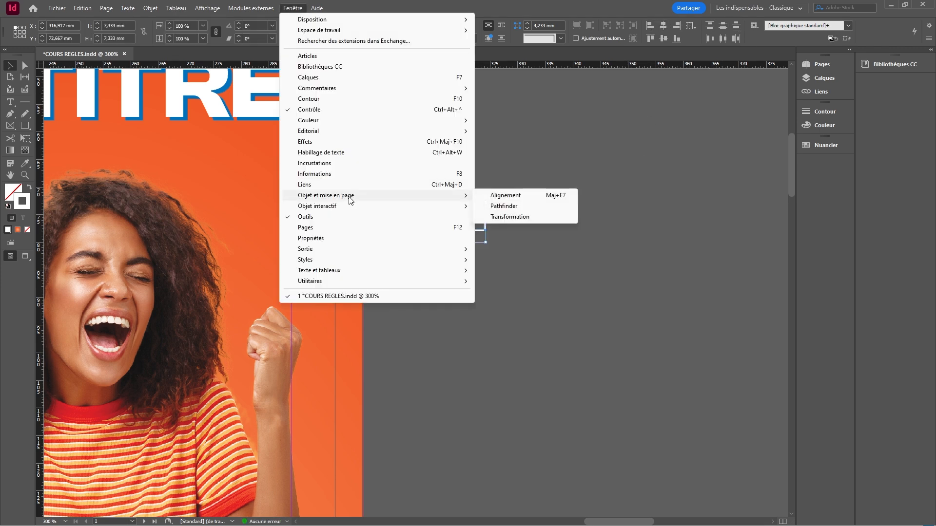
{"action": "left_click", "coordinate": [504, 206]}
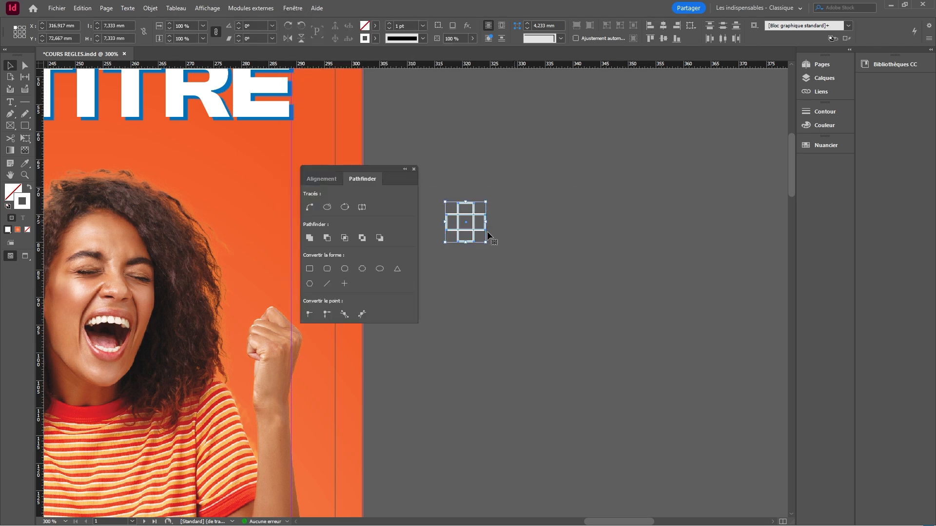
{"action": "left_click", "coordinate": [316, 239]}
{"action": "left_click", "coordinate": [538, 252]}
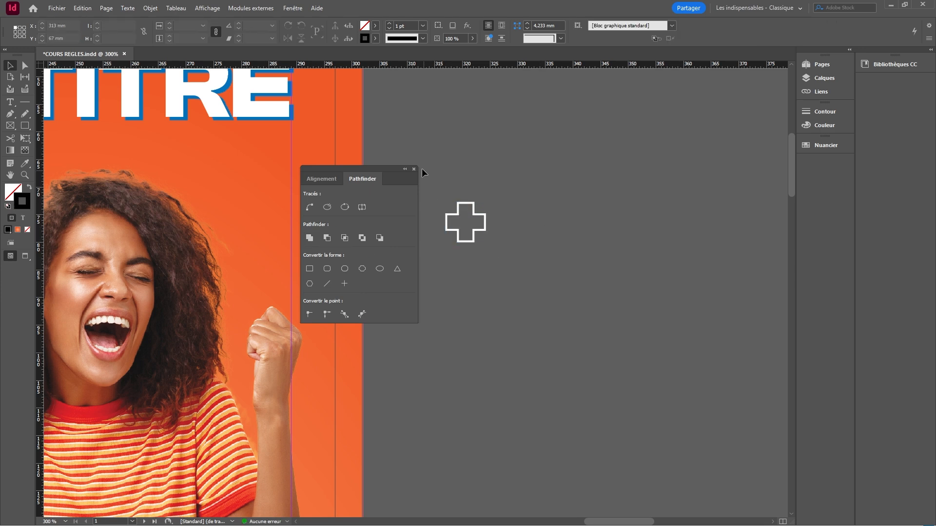
{"action": "left_click_drag", "start_coordinate": [368, 170], "coordinate": [823, 172]}
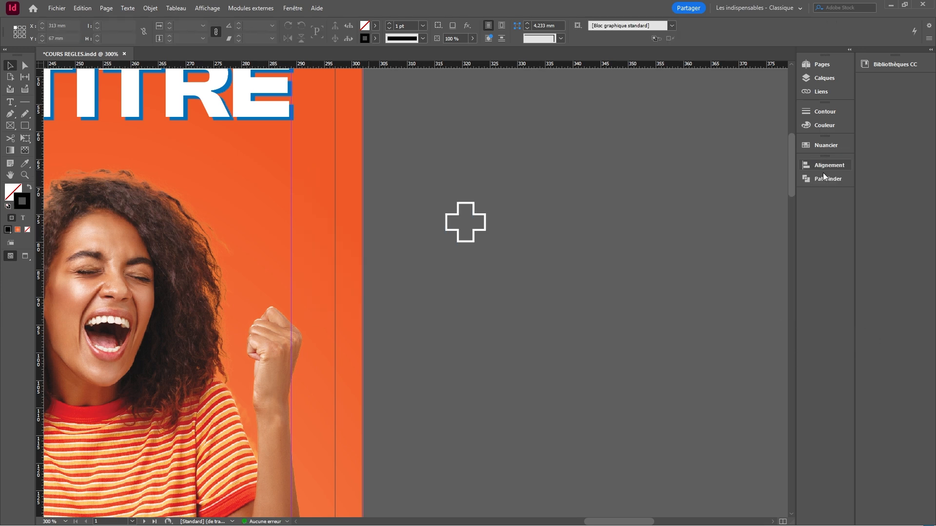
Rotate the cross to 135° to make an X and set its stroke to yellow C=0 M=0 J=100 N=0
{"action": "left_click_drag", "start_coordinate": [459, 271], "coordinate": [636, 243]}
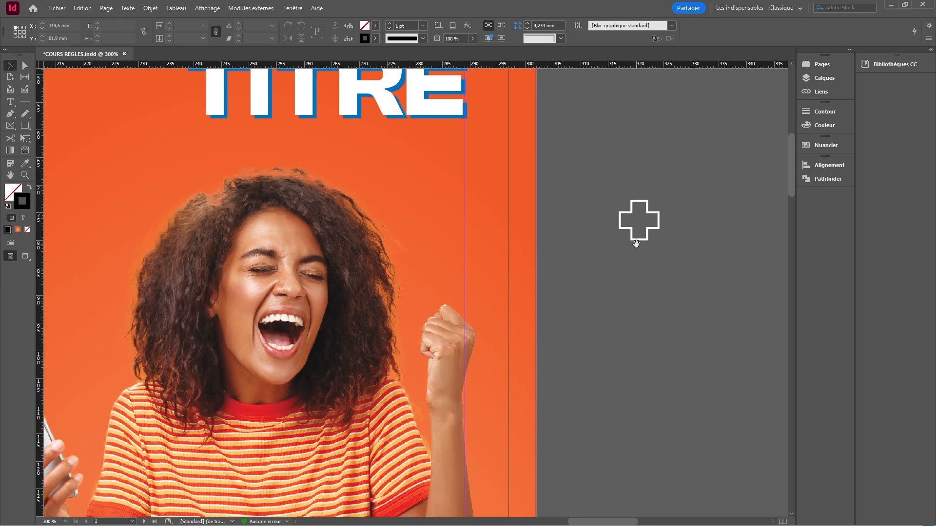
{"action": "left_click_drag", "start_coordinate": [592, 190], "coordinate": [671, 220]}
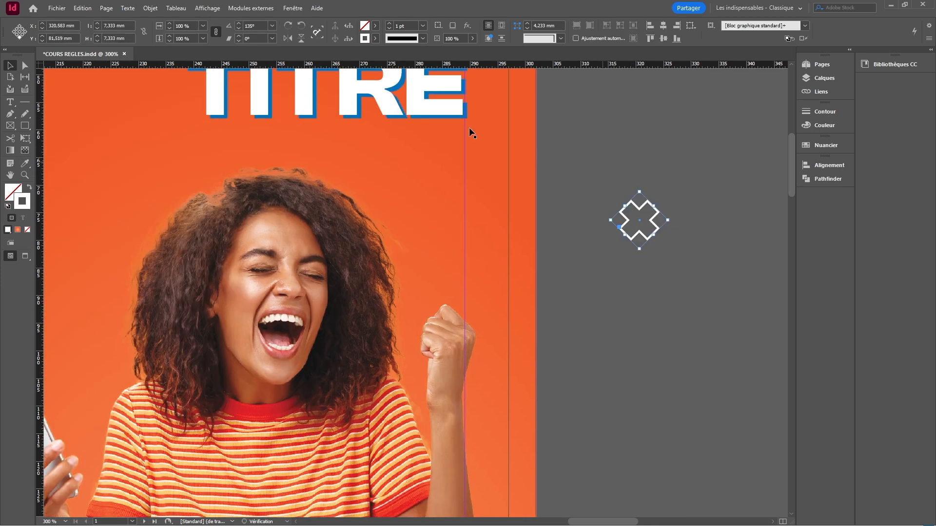
{"action": "left_click", "coordinate": [375, 38]}
{"action": "left_click", "coordinate": [295, 121]}
{"action": "left_click", "coordinate": [657, 174]}
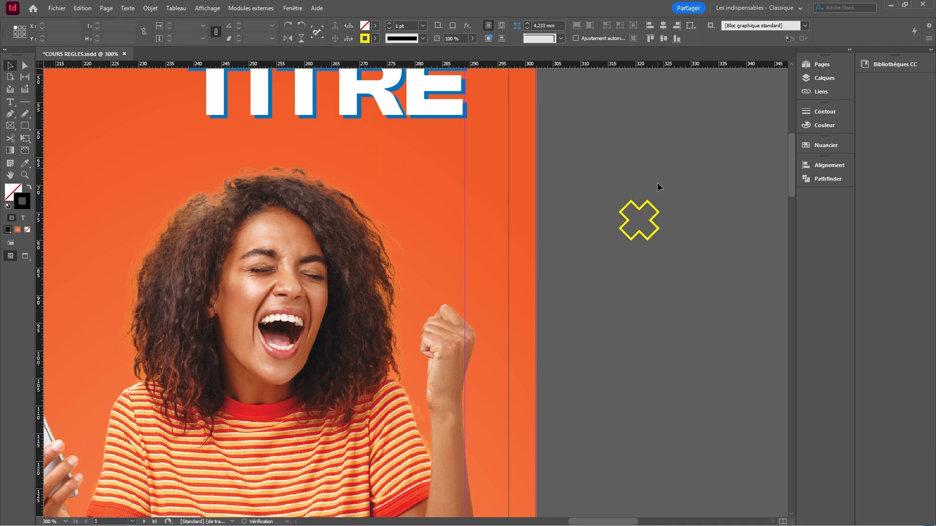
Copy the yellow X onto the cover beside the woman's head and scale it to about 5.1 mm with a 0.7 pt stroke
{"action": "scroll", "coordinate": [657, 174], "scroll_direction": "down", "scroll_amount": 2}
{"action": "scroll", "coordinate": [420, 257], "scroll_direction": "up", "scroll_amount": 2}
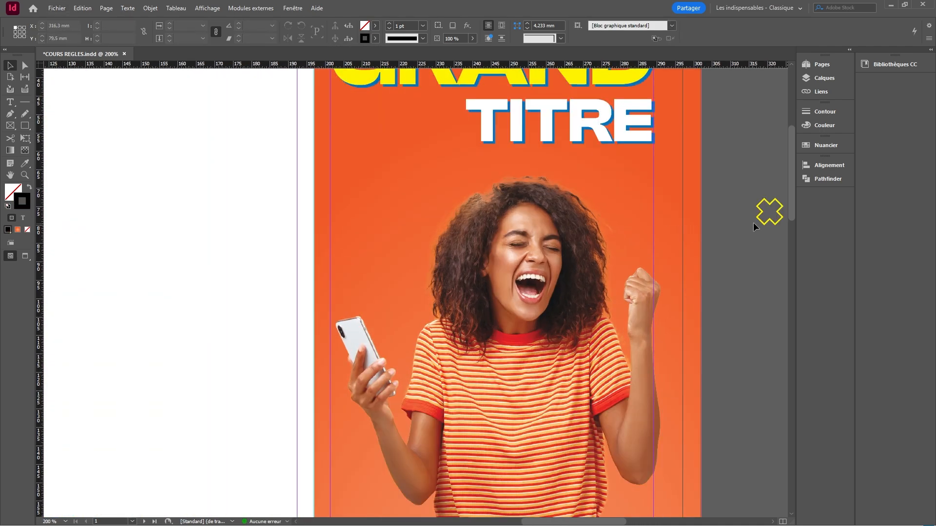
{"action": "left_click_drag", "start_coordinate": [761, 224], "coordinate": [367, 234]}
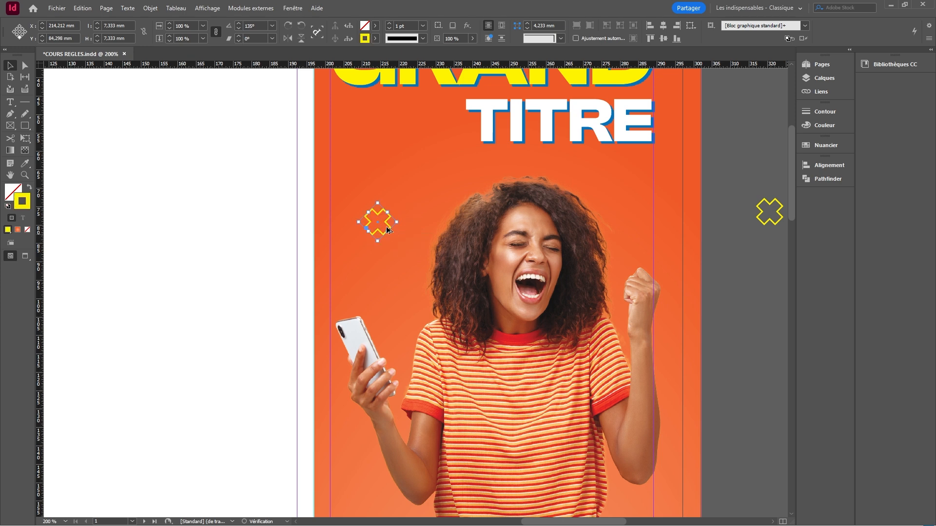
{"action": "left_click_drag", "start_coordinate": [421, 208], "coordinate": [328, 187]}
{"action": "left_click_drag", "start_coordinate": [301, 219], "coordinate": [288, 206]}
{"action": "scroll", "coordinate": [290, 212], "scroll_direction": "up", "scroll_amount": 4}
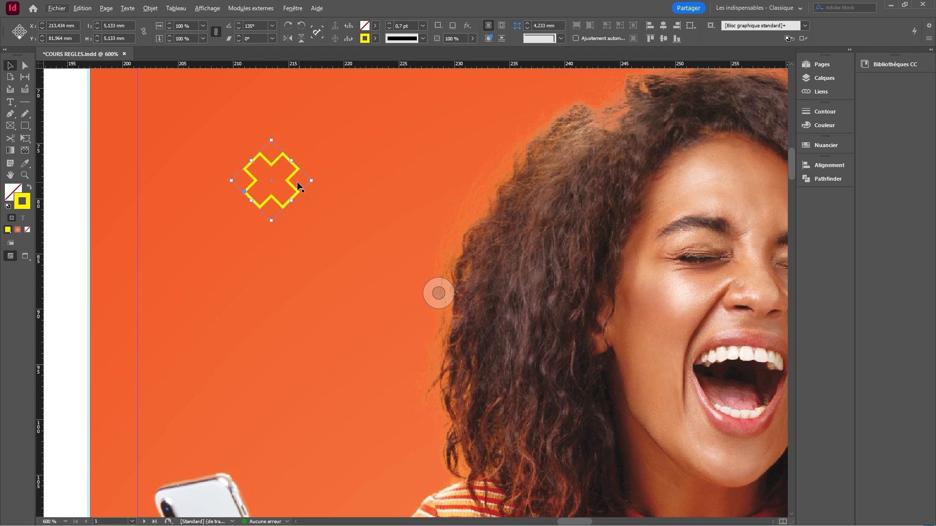
Duplicate the small X, offset the copy diagonally down from it, and bring the original X to the front
{"action": "key", "text": "Right"}
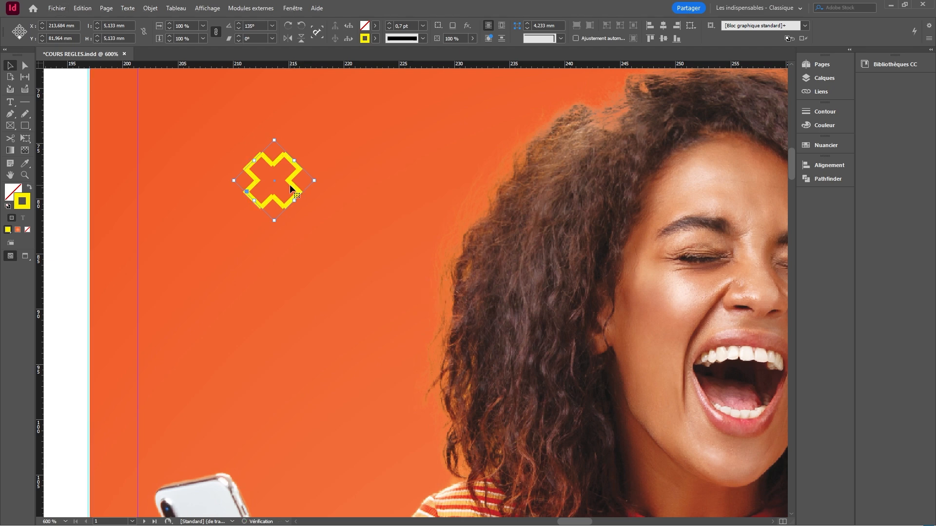
{"action": "left_click_drag", "start_coordinate": [291, 184], "coordinate": [297, 192]}
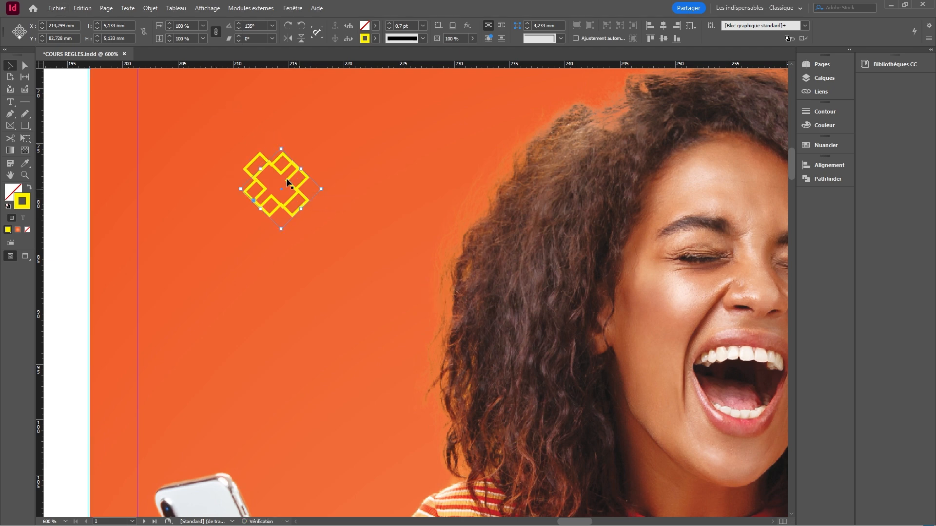
{"action": "left_click", "coordinate": [266, 162]}
{"action": "right_click", "coordinate": [265, 162]}
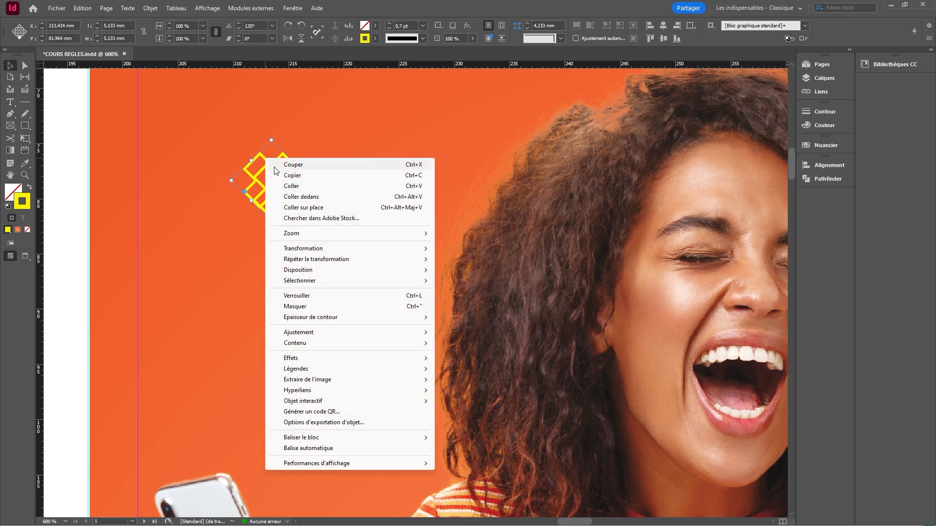
{"action": "mouse_move", "coordinate": [422, 272]}
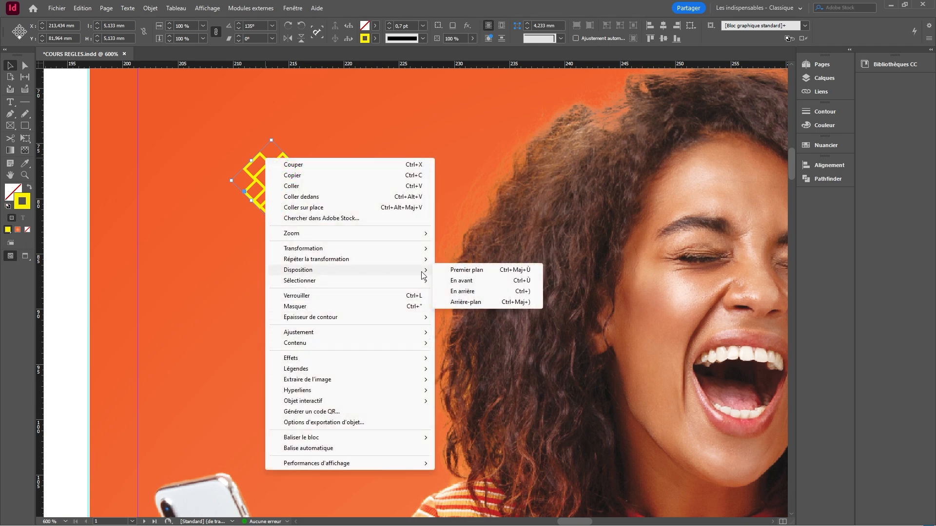
{"action": "left_click", "coordinate": [457, 271]}
Shift the rear X copy diagonally down, fill it with [Papier], remove its stroke and lower its opacity to 30%
{"action": "scroll", "coordinate": [298, 183], "scroll_direction": "up", "scroll_amount": 3}
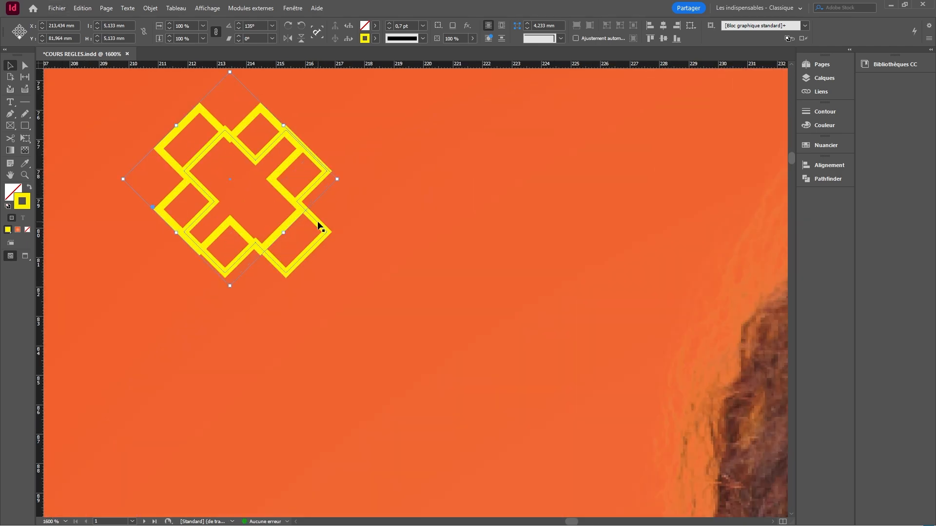
{"action": "left_click_drag", "start_coordinate": [317, 221], "coordinate": [351, 238]}
{"action": "left_click", "coordinate": [375, 27]}
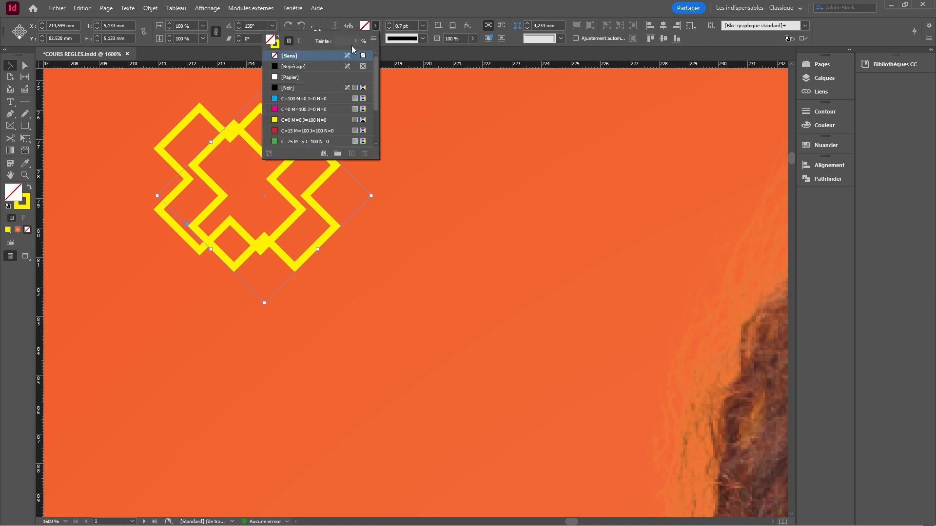
{"action": "left_click", "coordinate": [306, 77]}
{"action": "left_click", "coordinate": [375, 38]}
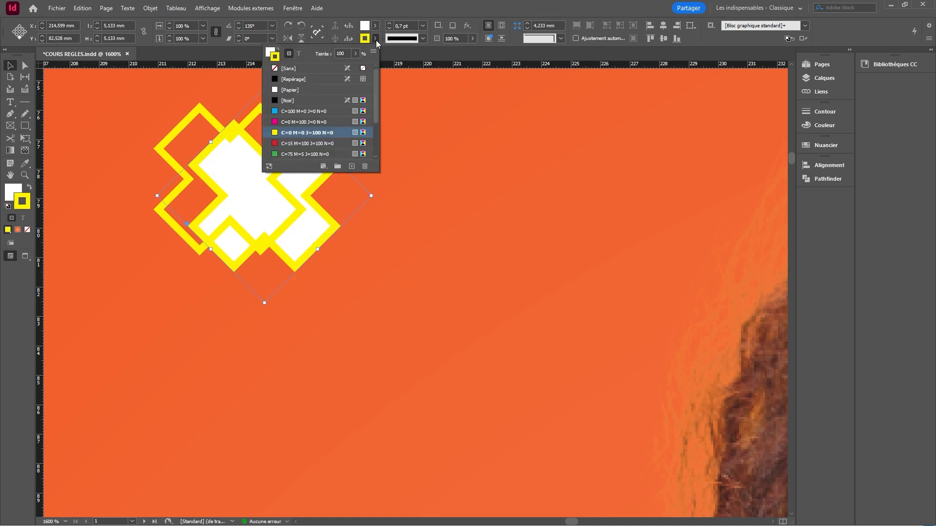
{"action": "left_click", "coordinate": [293, 68]}
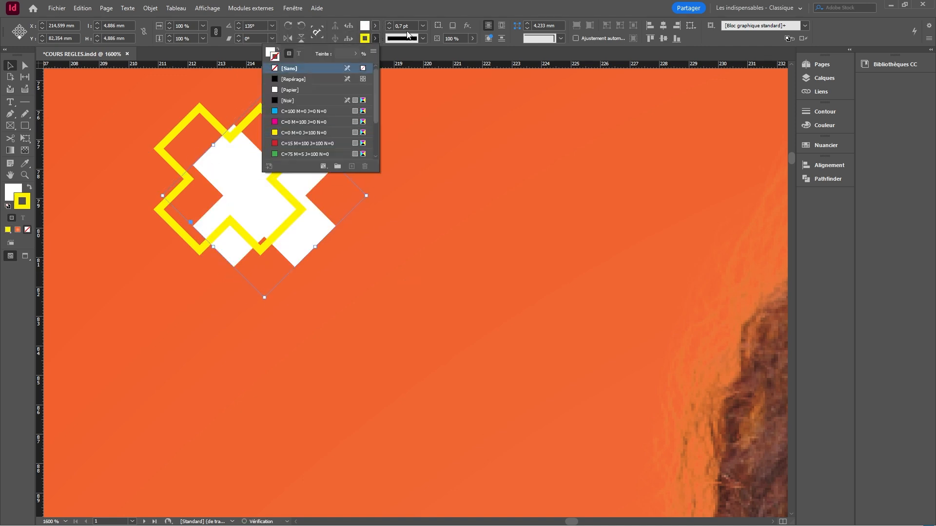
{"action": "left_click", "coordinate": [472, 38]}
{"action": "left_click_drag", "start_coordinate": [472, 51], "coordinate": [439, 51]}
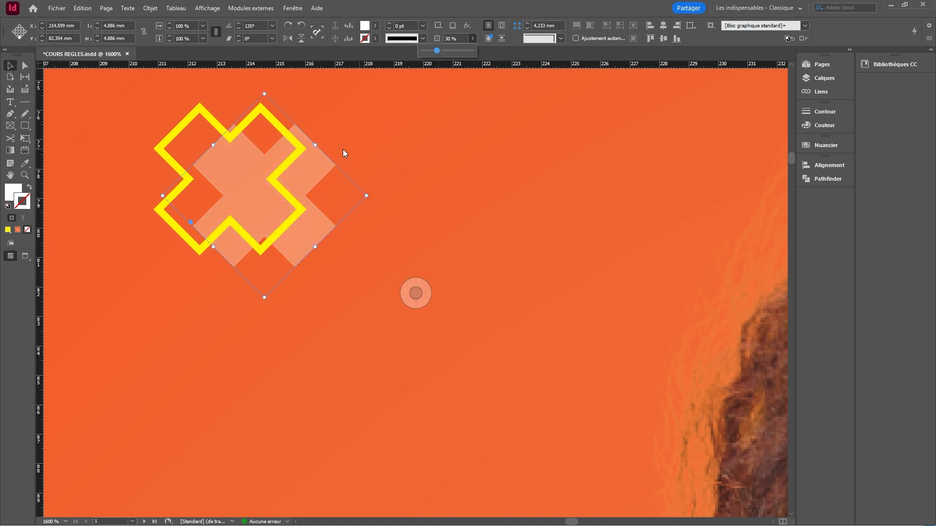
Group the yellow outlined X with its translucent white copy
{"action": "left_click", "coordinate": [295, 142], "text": "shift"}
{"action": "key", "text": "ctrl+g"}
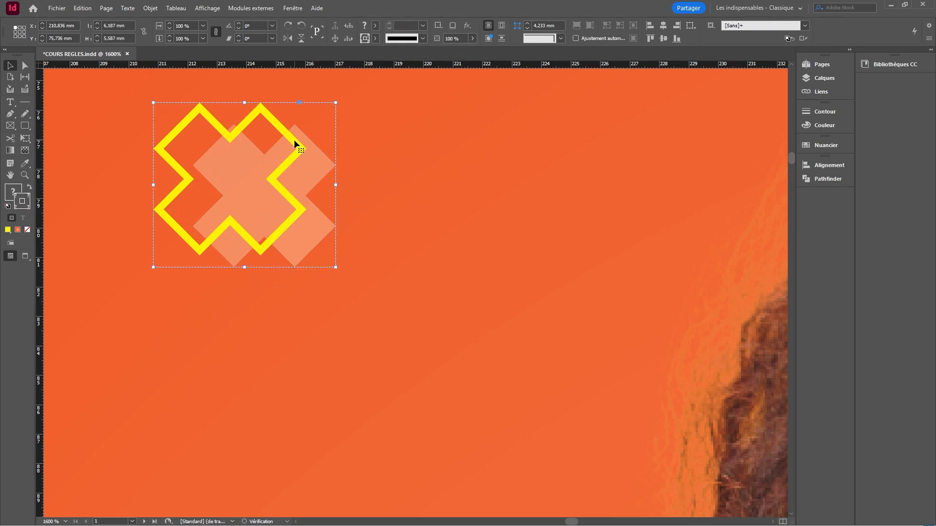
{"action": "scroll", "coordinate": [260, 205], "scroll_direction": "down", "scroll_amount": 5}
{"action": "scroll", "coordinate": [297, 206], "scroll_direction": "down", "scroll_amount": 2}
{"action": "left_click", "coordinate": [518, 294]}
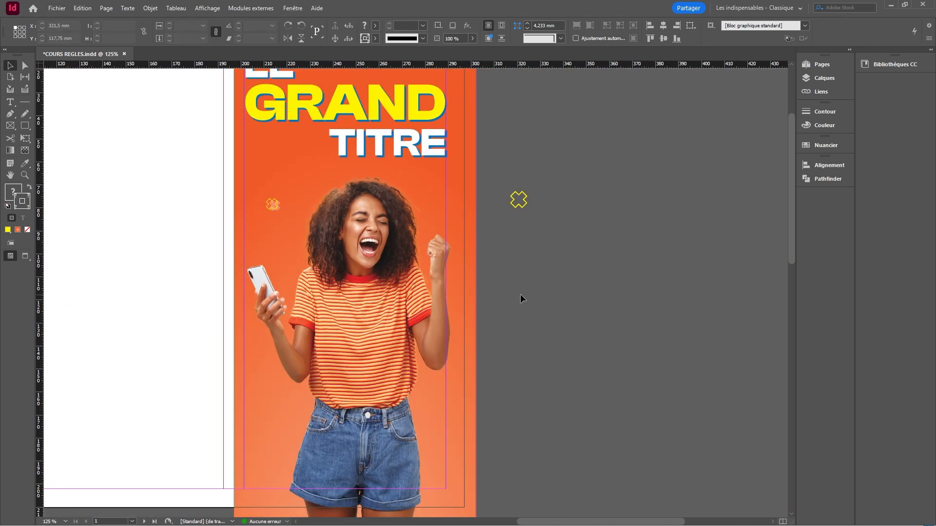
Draw a circle about 2.6 mm wide below the woman's raised elbow and set its stroke to C=0 M=0 J=100 N=0
{"action": "scroll", "coordinate": [512, 287], "scroll_direction": "down", "scroll_amount": 2}
{"action": "scroll", "coordinate": [535, 305], "scroll_direction": "up", "scroll_amount": 1}
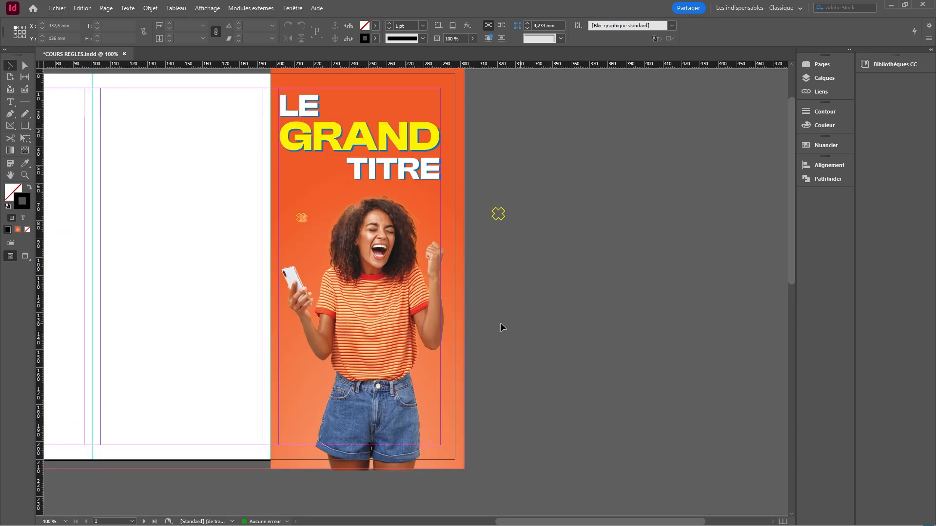
{"action": "scroll", "coordinate": [512, 327], "scroll_direction": "up", "scroll_amount": 1}
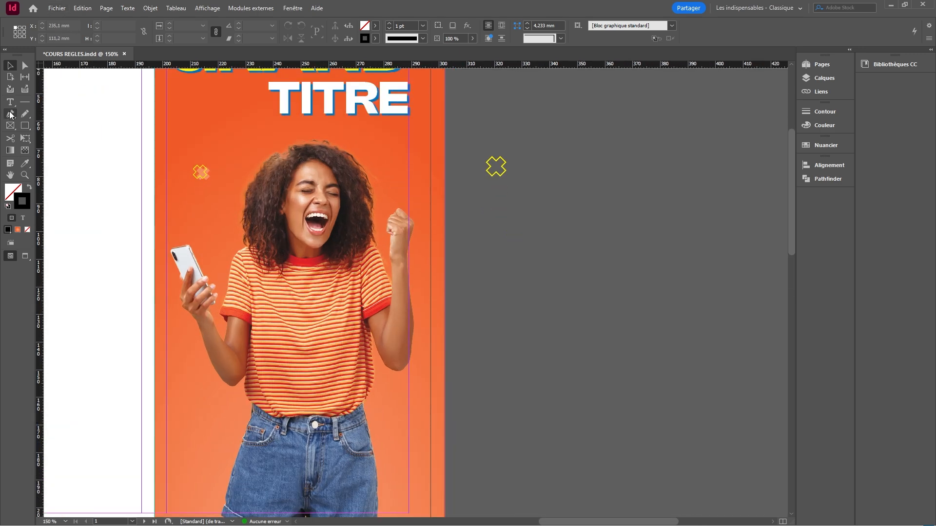
{"action": "left_click", "coordinate": [24, 104]}
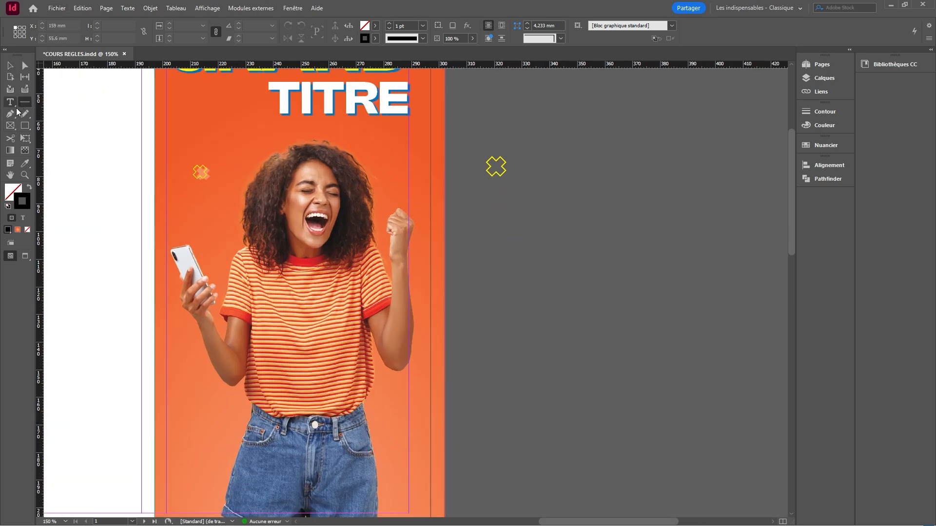
{"action": "left_click_drag", "start_coordinate": [25, 125], "coordinate": [58, 147]}
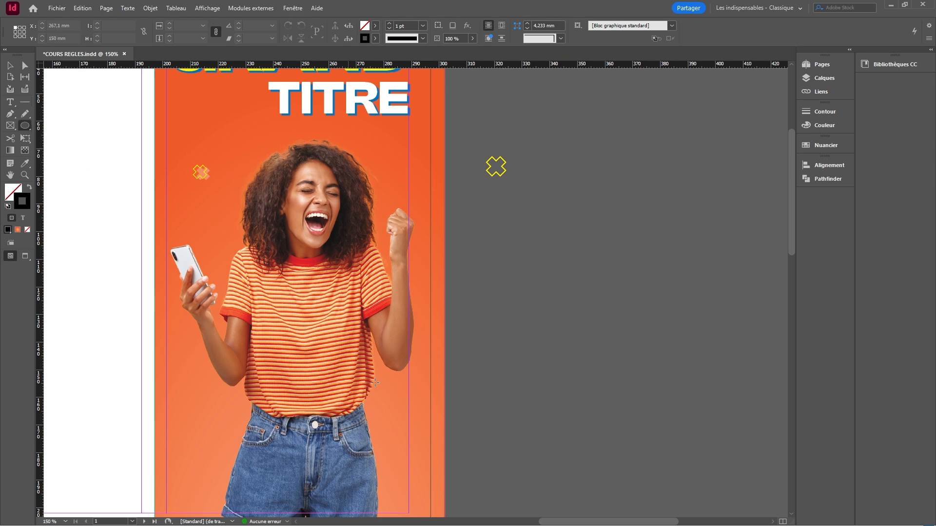
{"action": "left_click_drag", "start_coordinate": [389, 387], "coordinate": [396, 394]}
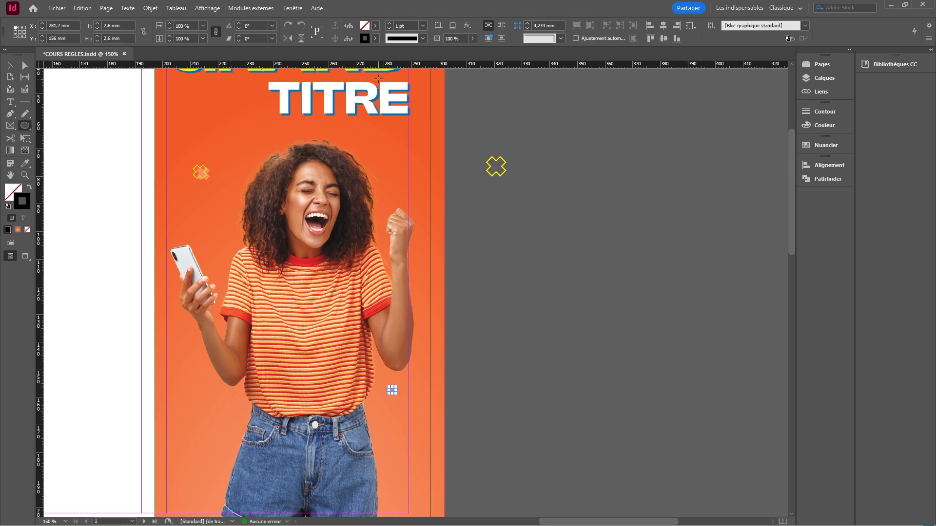
{"action": "left_click", "coordinate": [376, 39]}
{"action": "left_click", "coordinate": [297, 91]}
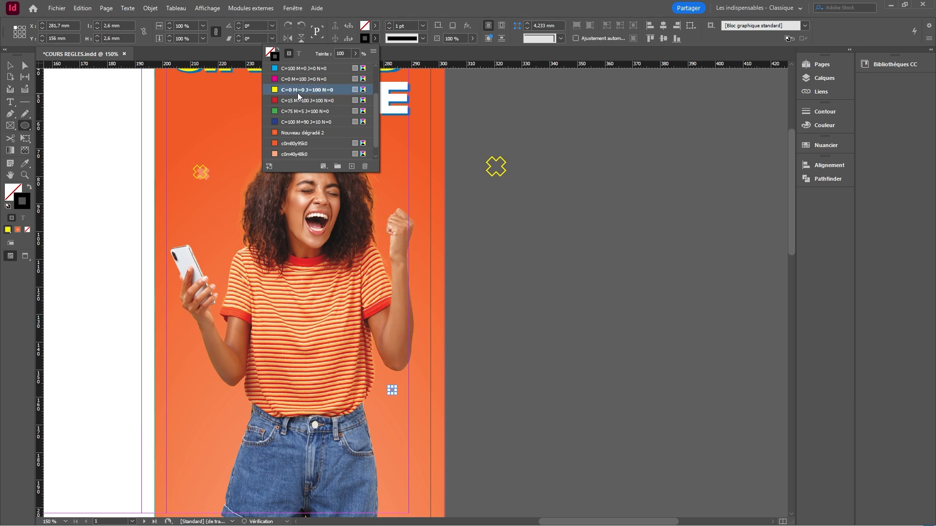
{"action": "left_click", "coordinate": [10, 65]}
{"action": "left_click", "coordinate": [501, 323]}
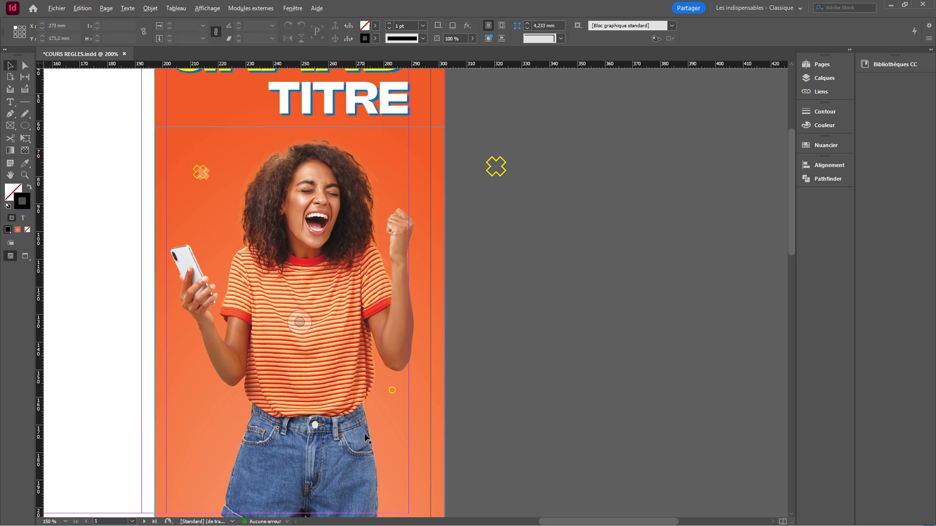
Place a smaller copy of the circle, about 1.3 mm wide, diagonally above it and fill the copy with [Papier]
{"action": "scroll", "coordinate": [366, 429], "scroll_direction": "up", "scroll_amount": 3}
{"action": "scroll", "coordinate": [418, 361], "scroll_direction": "up", "scroll_amount": 2}
{"action": "mouse_move", "coordinate": [430, 336]}
{"action": "left_mouse_down"}
{"action": "mouse_move", "coordinate": [457, 307]}
{"action": "mouse_move", "coordinate": [456, 318]}
{"action": "mouse_move", "coordinate": [450, 312]}
{"action": "left_mouse_up"}
{"action": "left_click", "coordinate": [375, 26]}
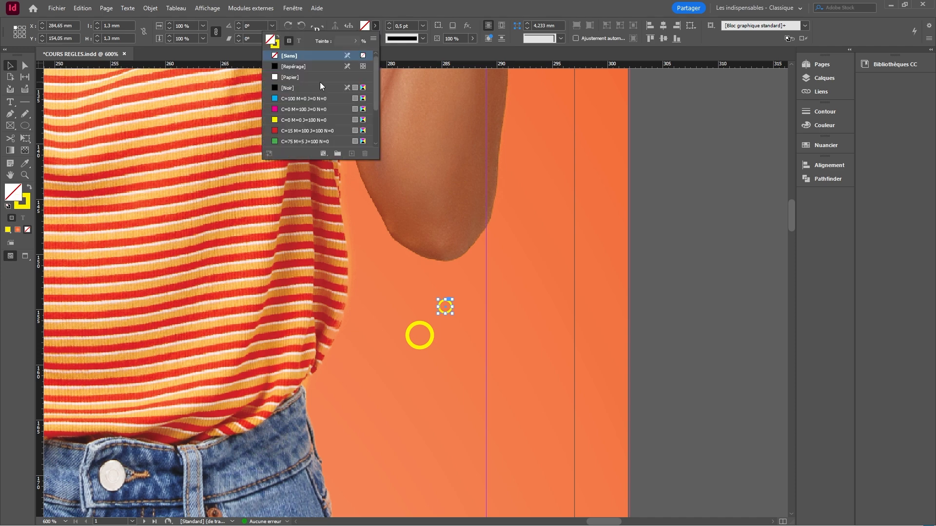
{"action": "left_click", "coordinate": [303, 78]}
Remove the stroke from the small white dot beside the yellow circle
{"action": "left_click", "coordinate": [375, 38]}
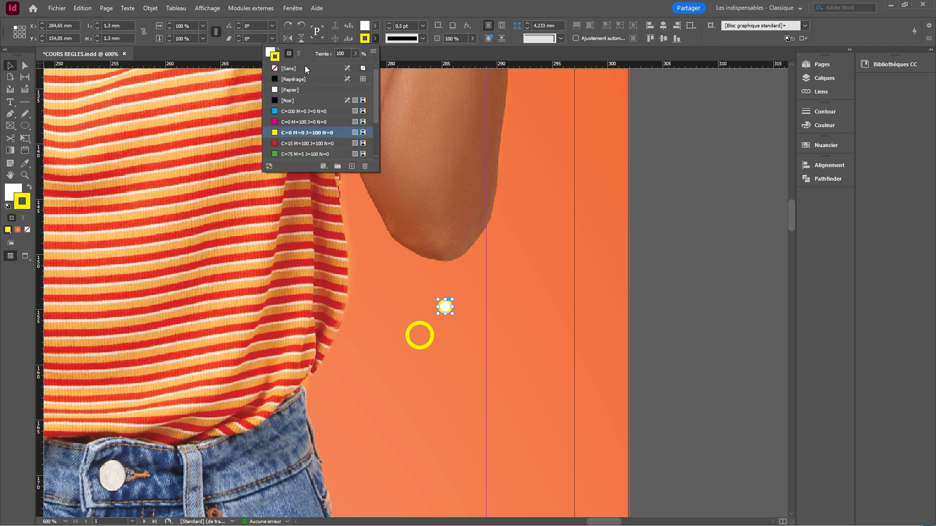
{"action": "left_click", "coordinate": [688, 282]}
{"action": "scroll", "coordinate": [636, 285], "scroll_direction": "down", "scroll_amount": 2}
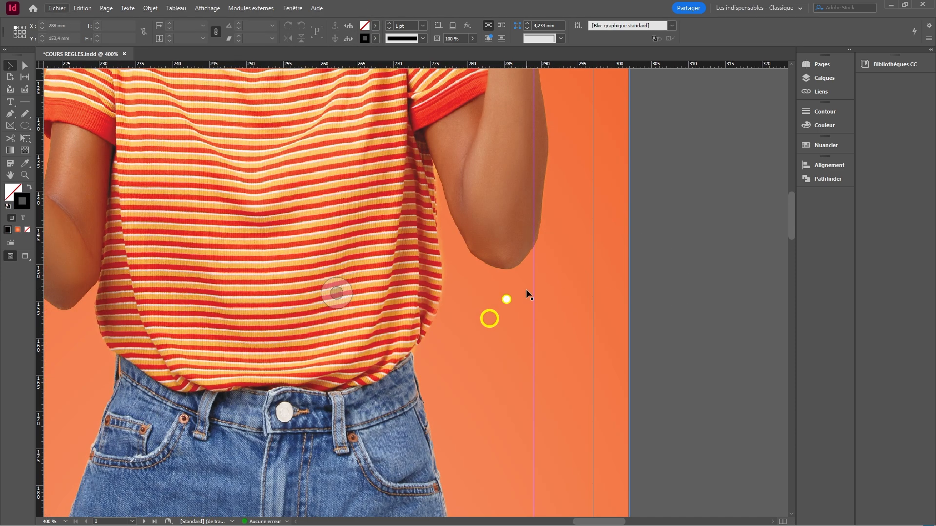
{"action": "left_click", "coordinate": [507, 300]}
{"action": "left_click", "coordinate": [375, 38]}
{"action": "left_click", "coordinate": [280, 69]}
{"action": "left_click", "coordinate": [680, 279]}
Draw a horizontal line about 10.7 mm long on the pasteboard above the large yellow X and set its stroke to [Papier]
{"action": "scroll", "coordinate": [663, 273], "scroll_direction": "down", "scroll_amount": 5}
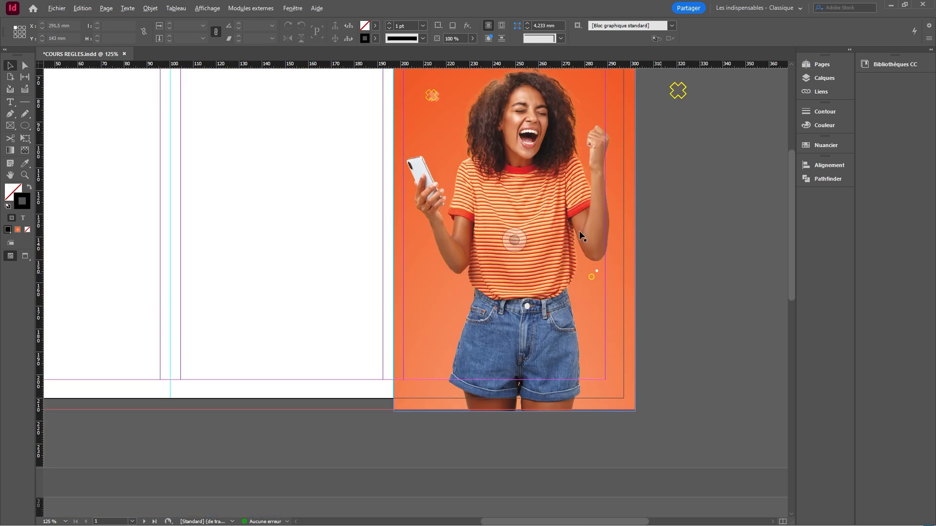
{"action": "scroll", "coordinate": [673, 229], "scroll_direction": "up", "scroll_amount": 2}
{"action": "left_click_drag", "start_coordinate": [689, 237], "coordinate": [593, 265]}
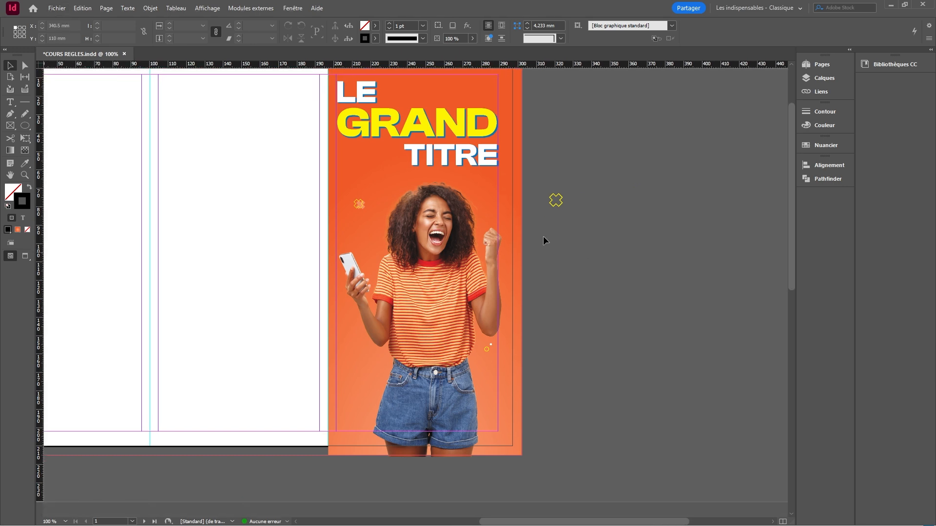
{"action": "scroll", "coordinate": [556, 180], "scroll_direction": "up", "scroll_amount": 3}
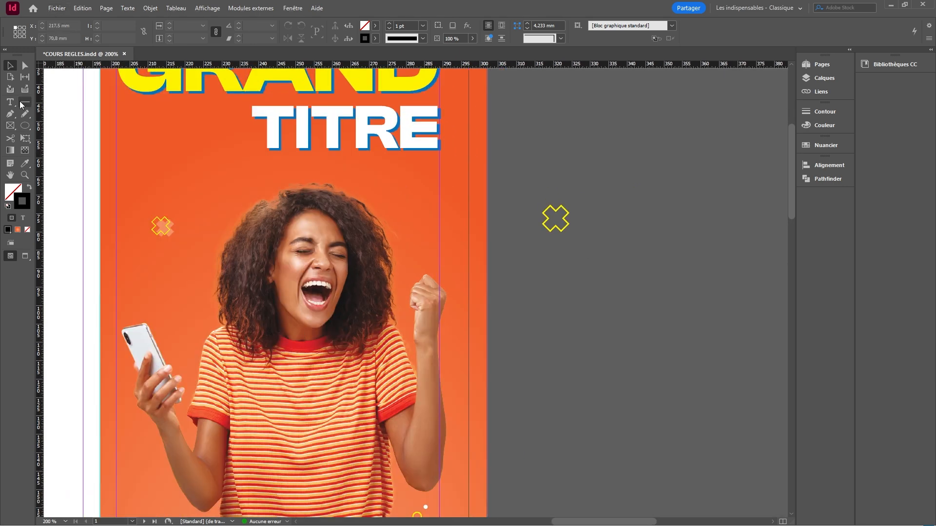
{"action": "left_click", "coordinate": [10, 113]}
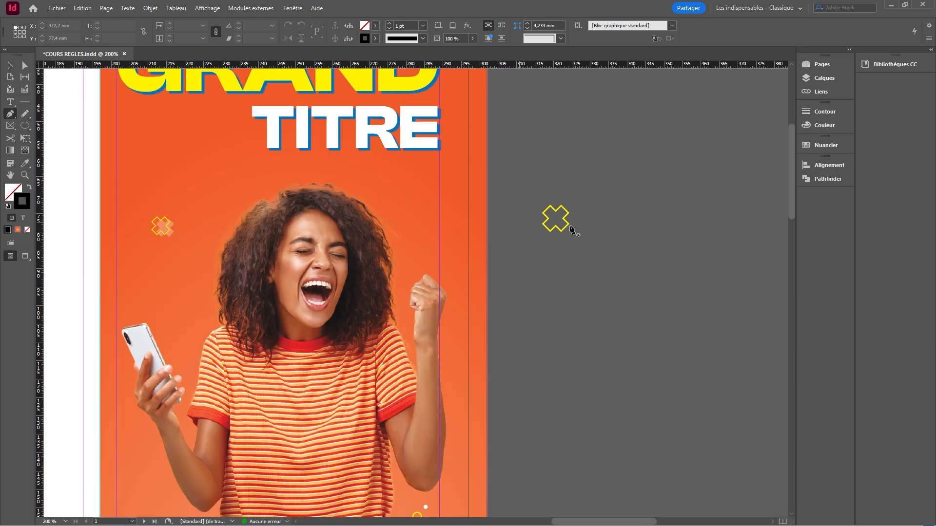
{"action": "left_click", "coordinate": [24, 102]}
{"action": "left_click_drag", "start_coordinate": [534, 171], "coordinate": [575, 172]}
{"action": "left_click", "coordinate": [373, 39]}
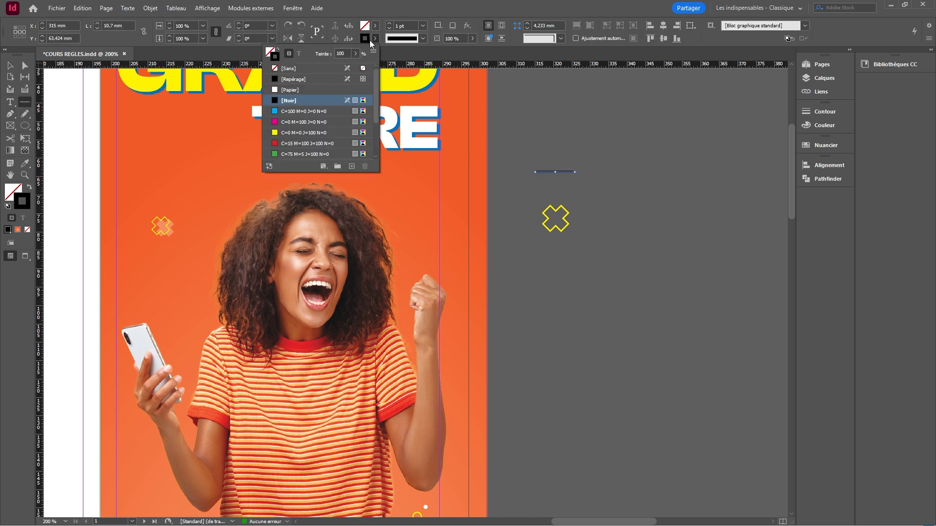
{"action": "left_click", "coordinate": [288, 68]}
{"action": "left_click", "coordinate": [288, 89]}
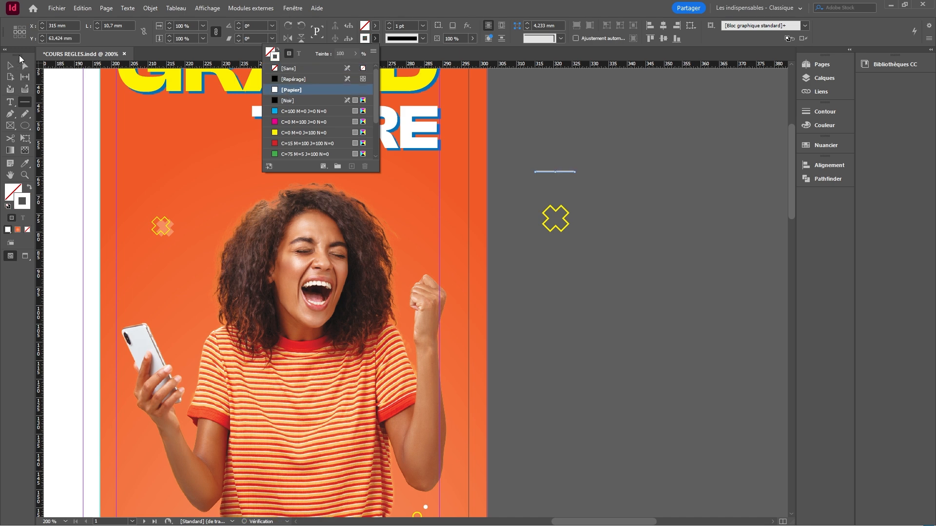
Apply the Sinusoïdes stroke type to the white line and increase its stroke weight
{"action": "left_click", "coordinate": [9, 114]}
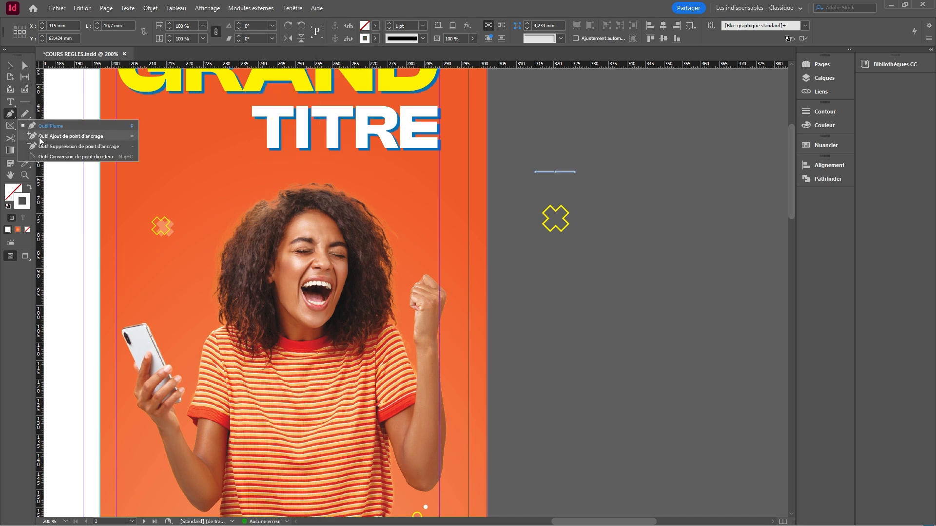
{"action": "left_click", "coordinate": [41, 138]}
{"action": "scroll", "coordinate": [617, 183], "scroll_direction": "up", "scroll_amount": 2}
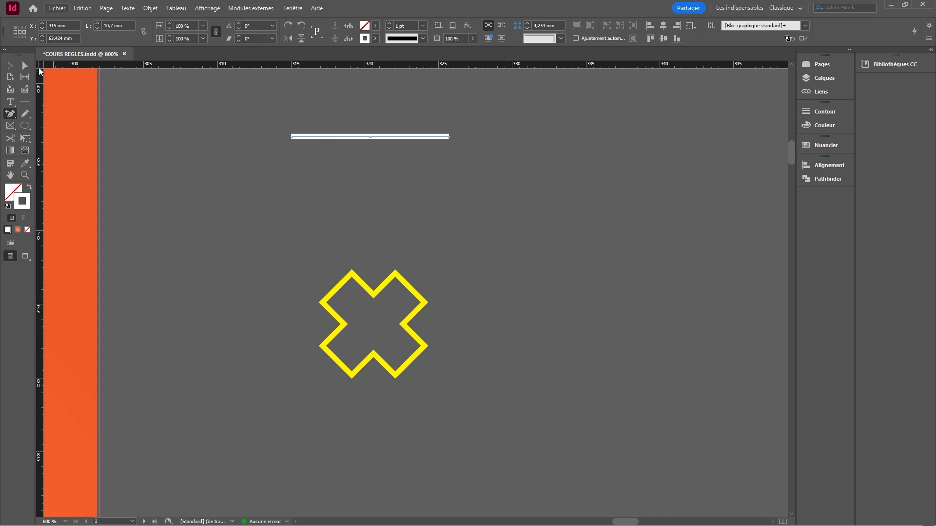
{"action": "left_click", "coordinate": [10, 65]}
{"action": "left_click", "coordinate": [422, 38]}
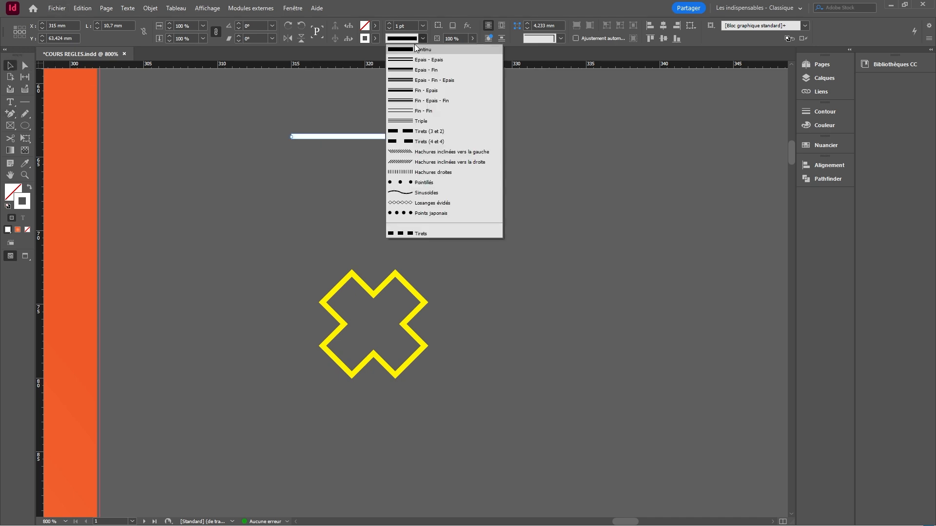
{"action": "left_click", "coordinate": [409, 193]}
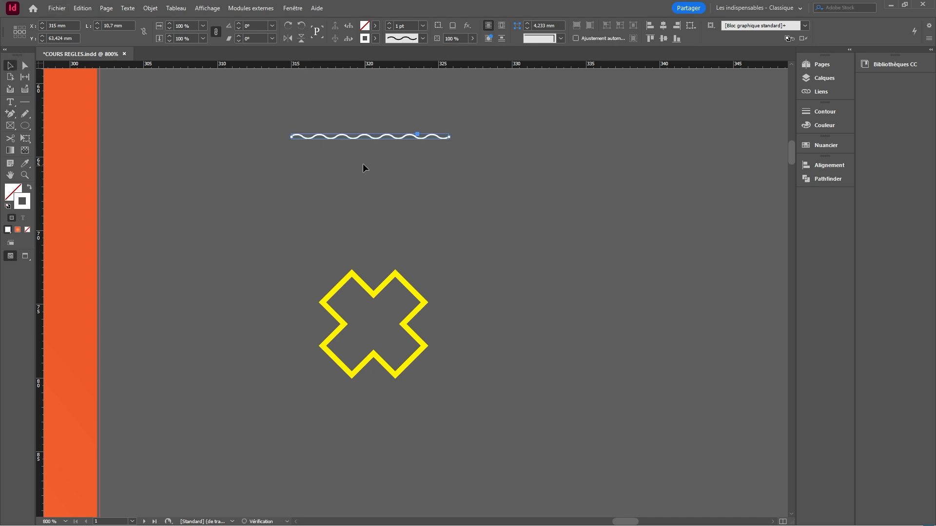
{"action": "left_click", "coordinate": [388, 23]}
{"action": "left_click", "coordinate": [440, 127]}
Shorten the wavy white line to about 5.3 mm
{"action": "scroll", "coordinate": [529, 194], "scroll_direction": "down", "scroll_amount": 4}
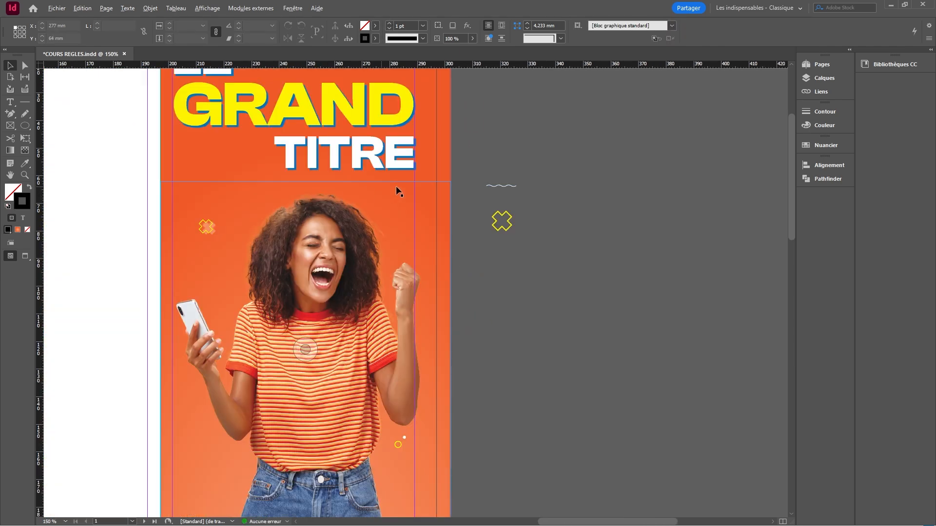
{"action": "scroll", "coordinate": [474, 200], "scroll_direction": "up", "scroll_amount": 1}
{"action": "left_click", "coordinate": [523, 181]}
{"action": "left_click_drag", "start_coordinate": [530, 182], "coordinate": [519, 182]}
{"action": "left_click", "coordinate": [521, 186]}
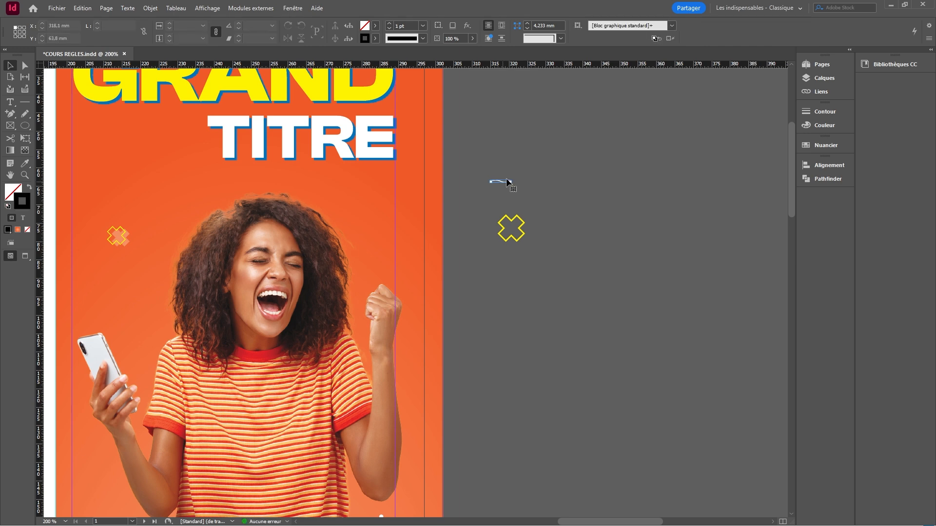
Increase the shortened wavy line's stroke weight to 5 pt
{"action": "left_click", "coordinate": [506, 182]}
{"action": "scroll", "coordinate": [508, 175], "scroll_direction": "up", "scroll_amount": 6}
{"action": "left_click", "coordinate": [390, 23]}
{"action": "left_click", "coordinate": [389, 23]}
{"action": "left_click", "coordinate": [389, 23]}
{"action": "left_click", "coordinate": [553, 205]}
Place two wavy lines tilted about 42° on the cover, one between the head and raised fist, one above the phone
{"action": "scroll", "coordinate": [553, 200], "scroll_direction": "down", "scroll_amount": 4}
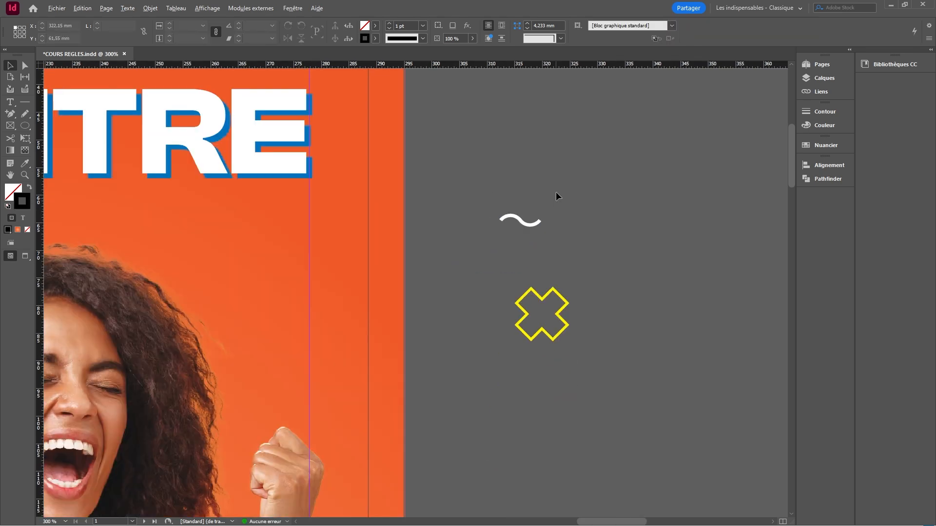
{"action": "scroll", "coordinate": [551, 200], "scroll_direction": "down", "scroll_amount": 3}
{"action": "left_click_drag", "start_coordinate": [542, 205], "coordinate": [353, 264]}
{"action": "left_click", "coordinate": [509, 225]}
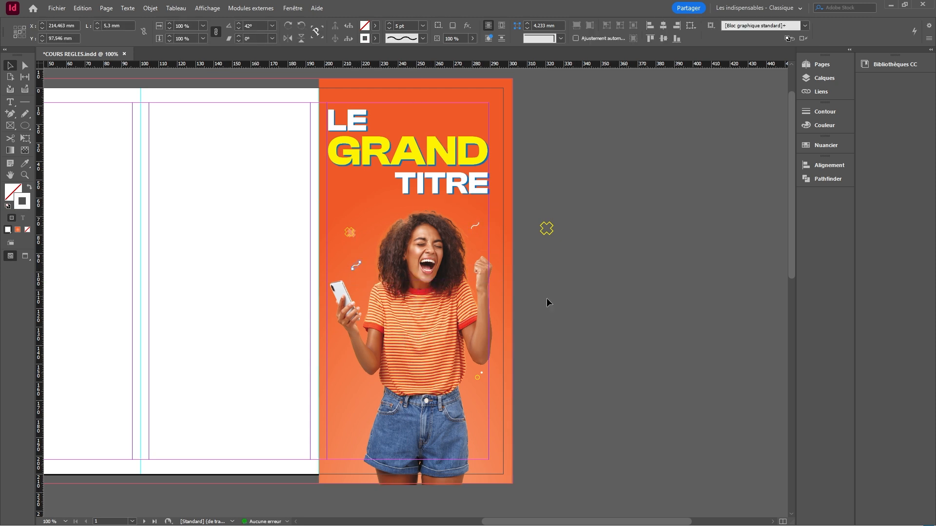
{"action": "left_click", "coordinate": [615, 274]}
Switch to the preview screen mode and examine the finished cover without guides or pasteboard items
{"action": "scroll", "coordinate": [614, 268], "scroll_direction": "down", "scroll_amount": 2}
{"action": "scroll", "coordinate": [565, 258], "scroll_direction": "up", "scroll_amount": 1}
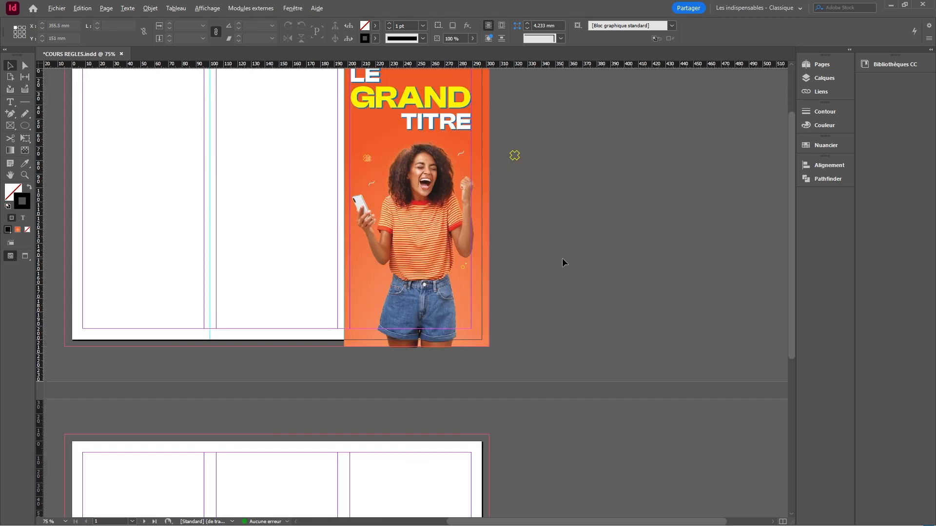
{"action": "left_click", "coordinate": [26, 256]}
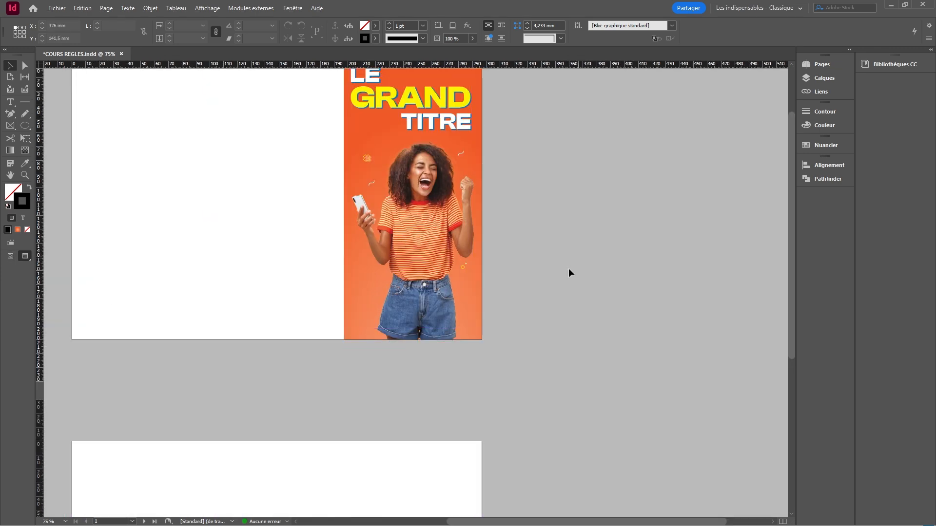
{"action": "scroll", "coordinate": [244, 187], "scroll_direction": "up", "scroll_amount": 2}
{"action": "scroll", "coordinate": [238, 243], "scroll_direction": "up", "scroll_amount": 1}
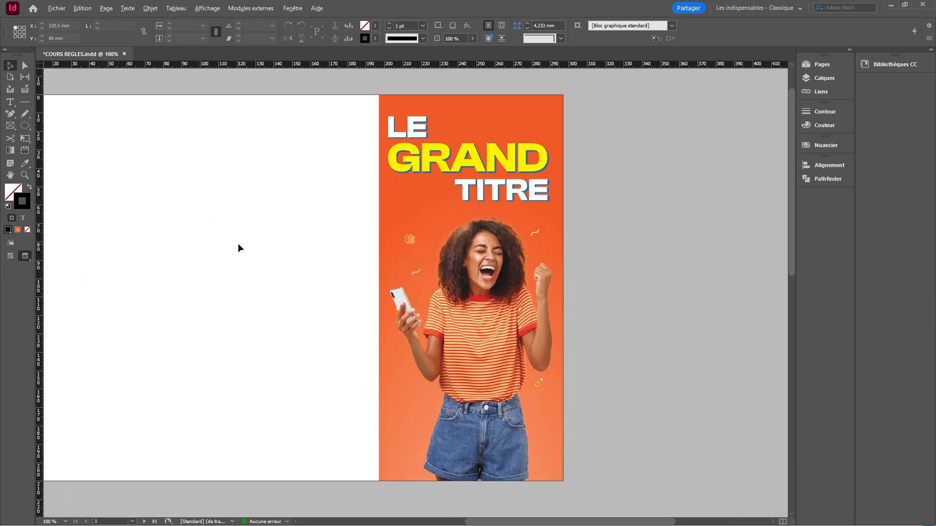
{"action": "scroll", "coordinate": [593, 231], "scroll_direction": "down", "scroll_amount": 1}
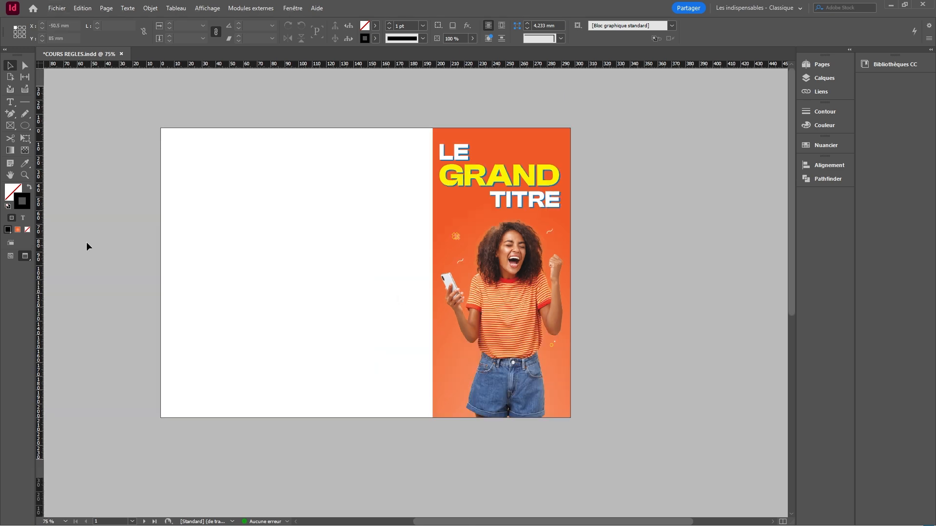
Return to the normal view and add a text frame reading "QUI SOMMES-NOUS ?" atop page 2's first column
{"action": "left_click", "coordinate": [10, 256]}
{"action": "scroll", "coordinate": [278, 240], "scroll_direction": "down", "scroll_amount": 6}
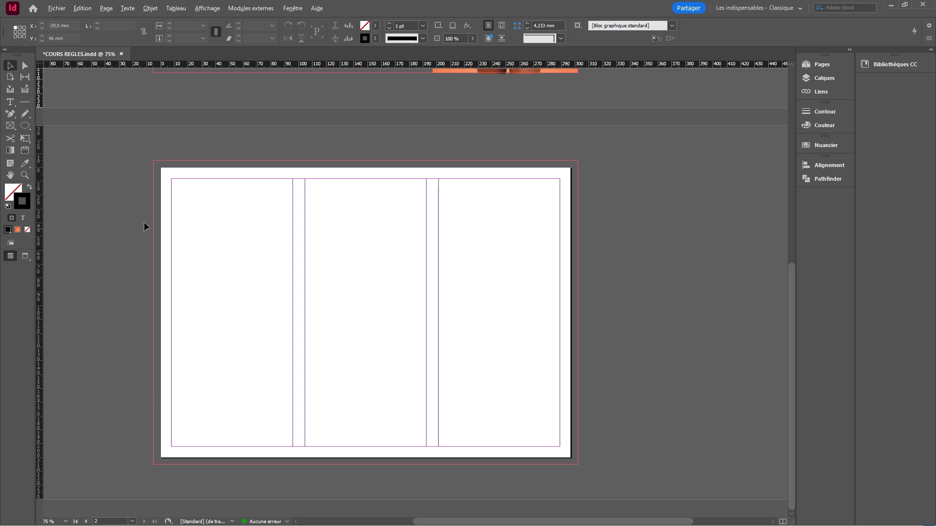
{"action": "scroll", "coordinate": [113, 230], "scroll_direction": "left", "scroll_amount": 2}
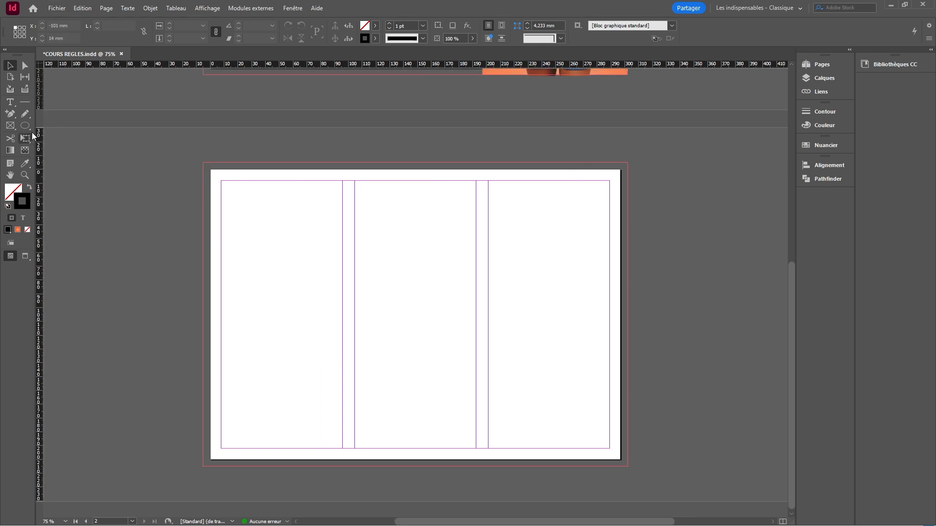
{"action": "left_click", "coordinate": [10, 102]}
{"action": "scroll", "coordinate": [229, 193], "scroll_direction": "up", "scroll_amount": 2}
{"action": "left_click_drag", "start_coordinate": [222, 178], "coordinate": [418, 259]}
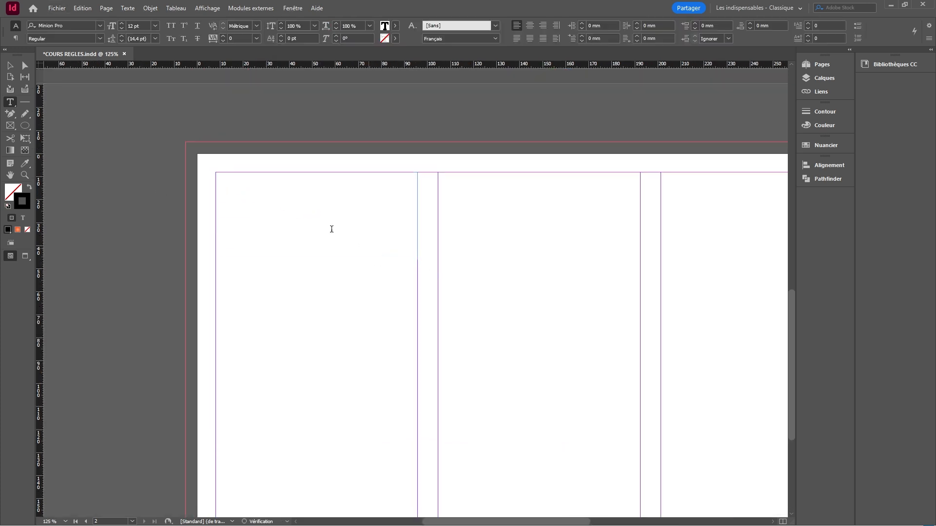
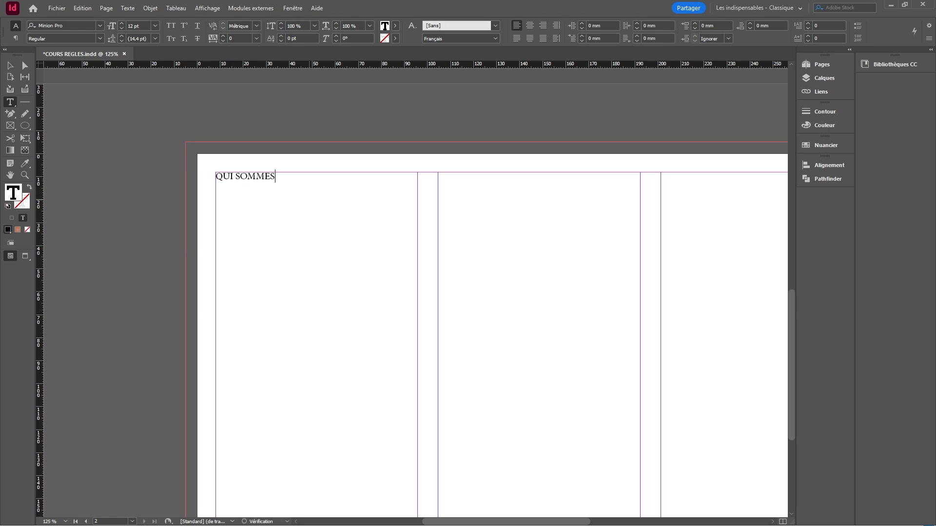
{"action": "type", "text": "QUI SOMMES-NOUS ?"}
Set the "QUI SOMMES-NOUS ?" heading in Clash Display Bold
{"action": "triple_click", "coordinate": [252, 172]}
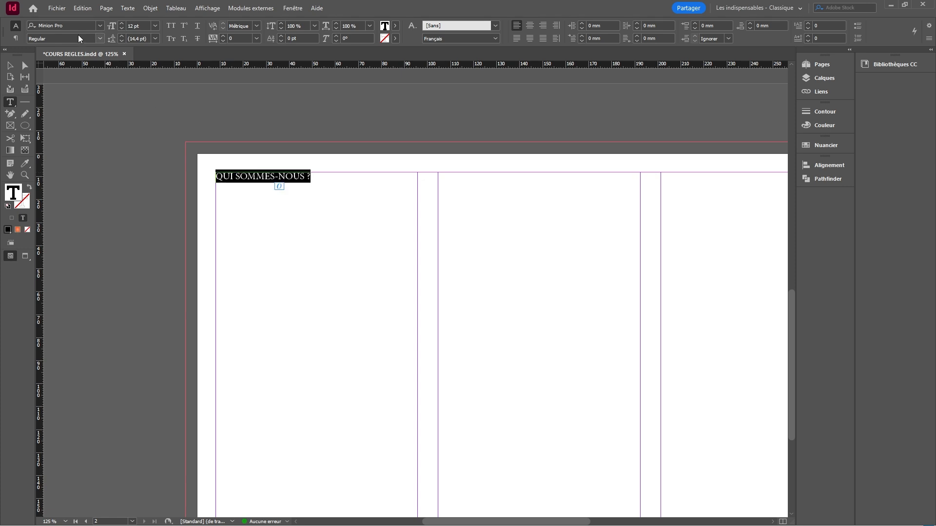
{"action": "left_click", "coordinate": [77, 25]}
{"action": "type", "text": "cla"}
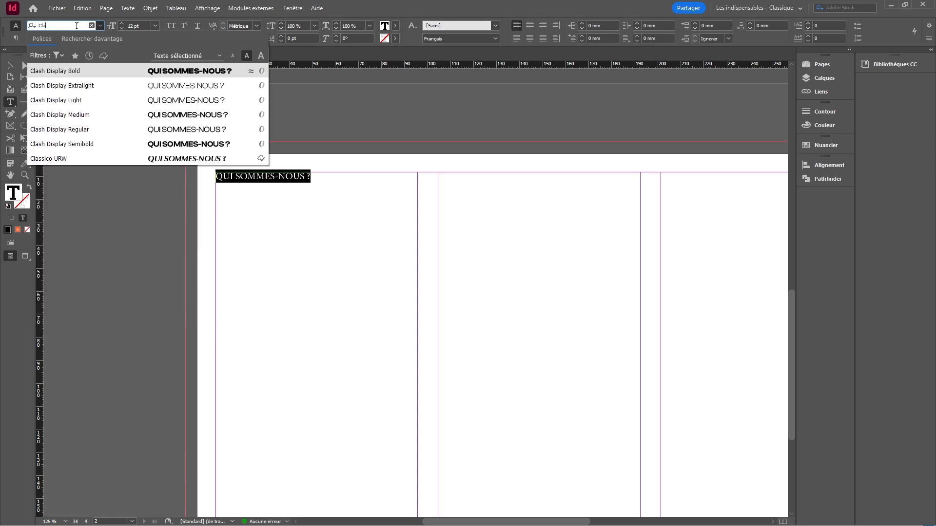
{"action": "type", "text": "sh"}
{"action": "key", "text": "Return"}
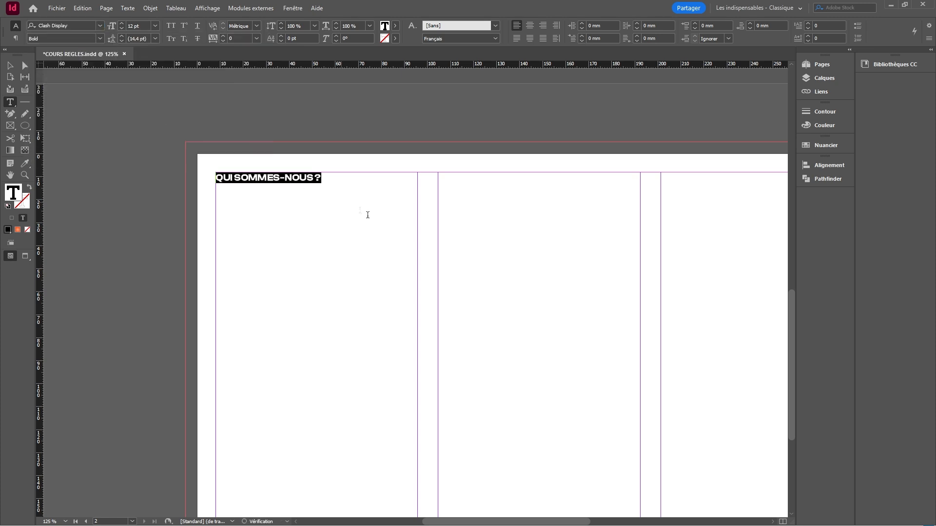
Colour the heading with a new CMYK swatch of 100% cyan, 50% magenta, 0% yellow and 0% black
{"action": "left_click", "coordinate": [395, 26]}
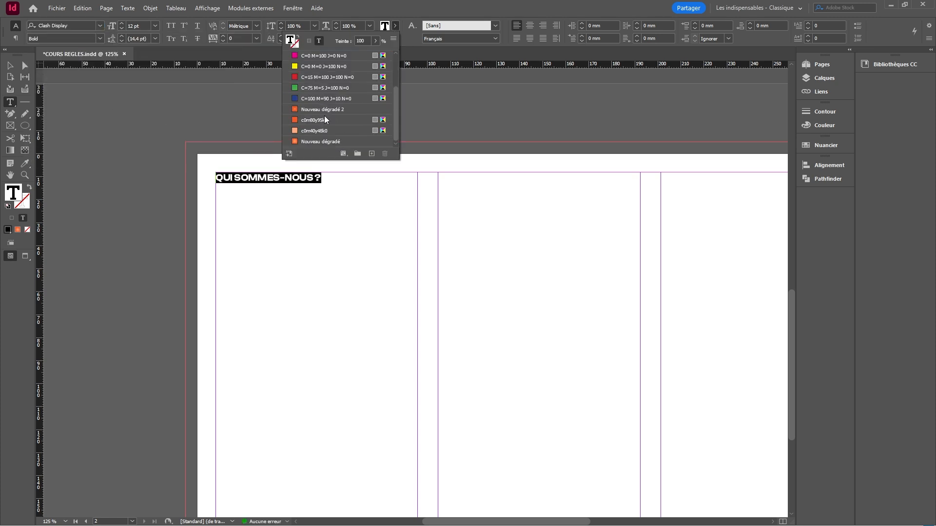
{"action": "left_click", "coordinate": [393, 41]}
{"action": "left_click", "coordinate": [421, 39]}
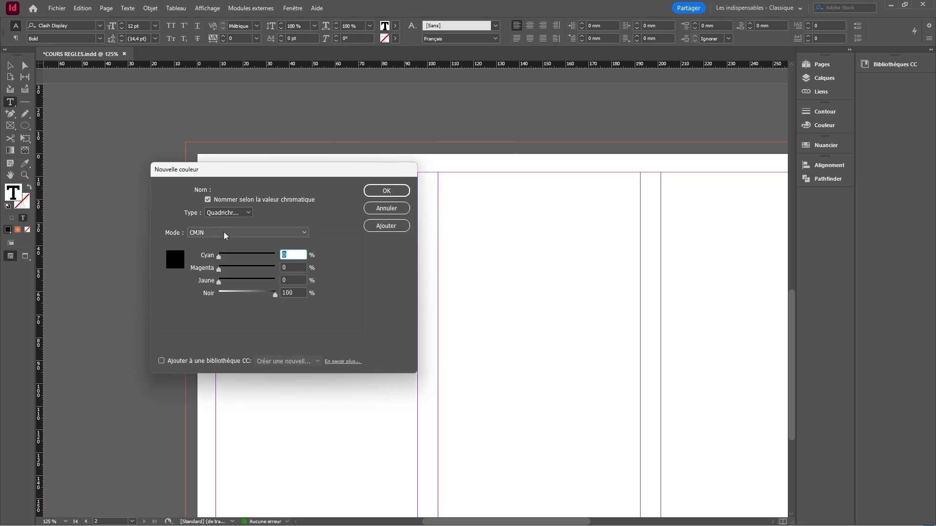
{"action": "type", "text": "100"}
{"action": "key", "text": "Tab"}
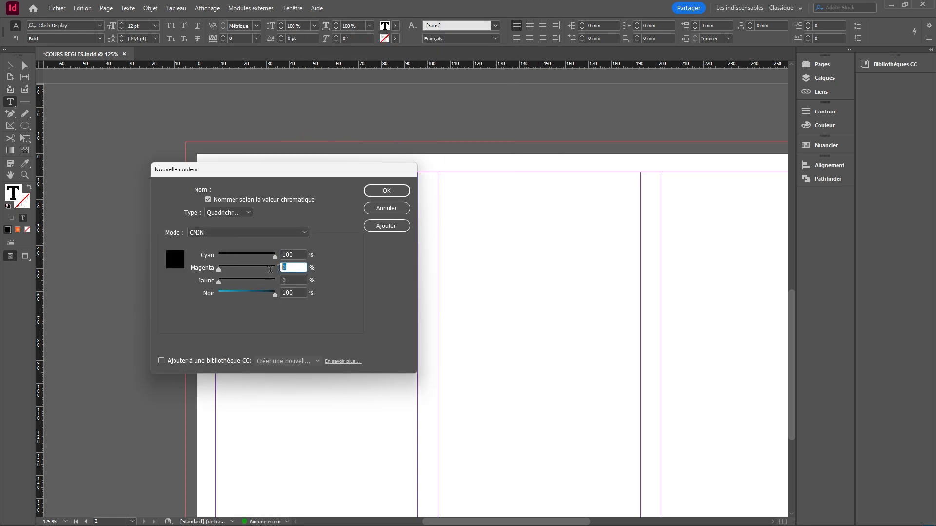
{"action": "type", "text": "50"}
{"action": "left_click_drag", "start_coordinate": [275, 295], "coordinate": [219, 294]}
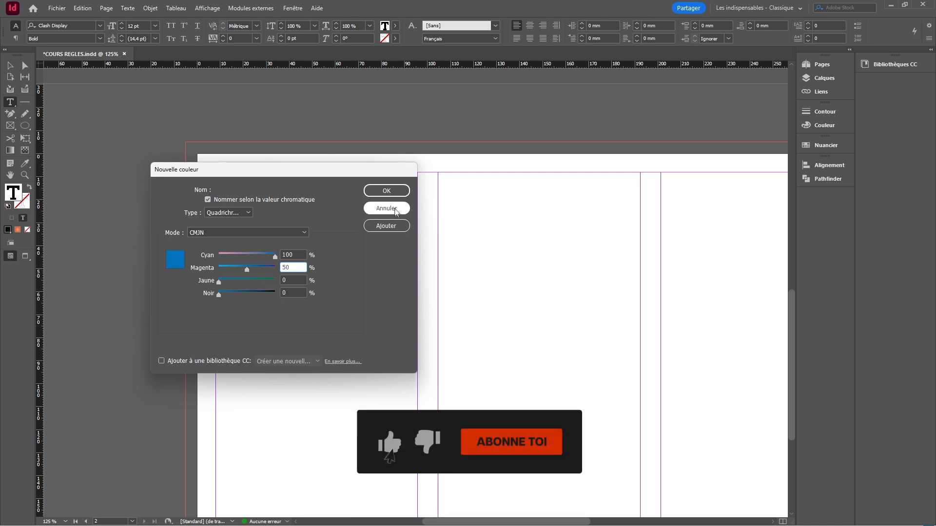
{"action": "left_click", "coordinate": [387, 191]}
Enlarge the heading text to 28 pt and fit its frame to the content
{"action": "left_click", "coordinate": [271, 188]}
{"action": "key", "text": "ctrl+a"}
{"action": "left_click_drag", "start_coordinate": [122, 23], "coordinate": [121, 23]}
{"action": "left_click", "coordinate": [267, 214]}
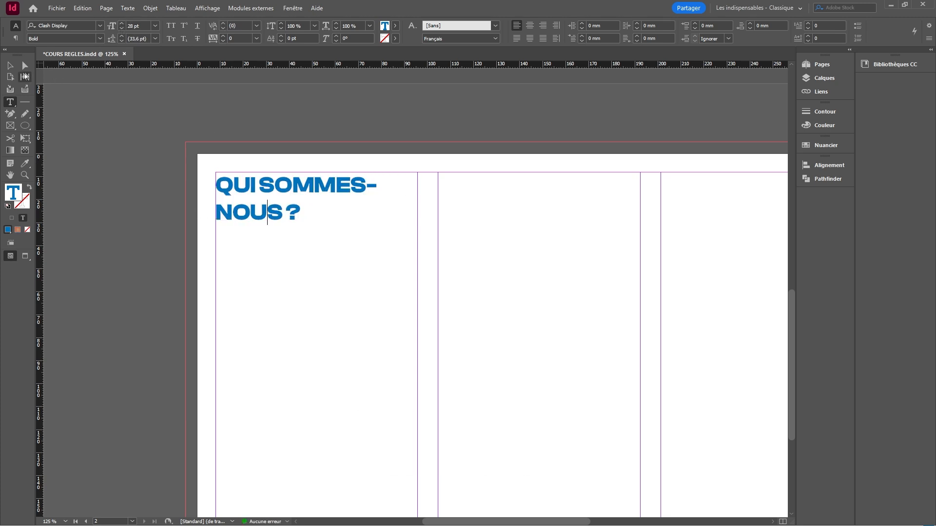
{"action": "left_click", "coordinate": [10, 66]}
{"action": "key", "text": "ctrl+alt+c"}
{"action": "left_click", "coordinate": [144, 208]}
{"action": "scroll", "coordinate": [301, 190], "scroll_direction": "down", "scroll_amount": 2}
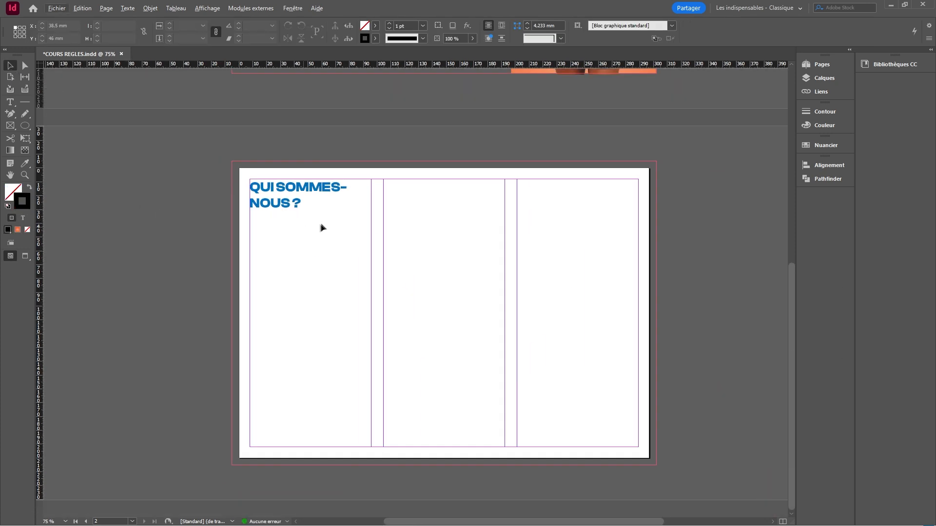
Try breaking the heading after "QUI" and extending its frame downward, undo both changes and refit the frame
{"action": "scroll", "coordinate": [319, 251], "scroll_direction": "up", "scroll_amount": 1}
{"action": "double_click", "coordinate": [263, 164]}
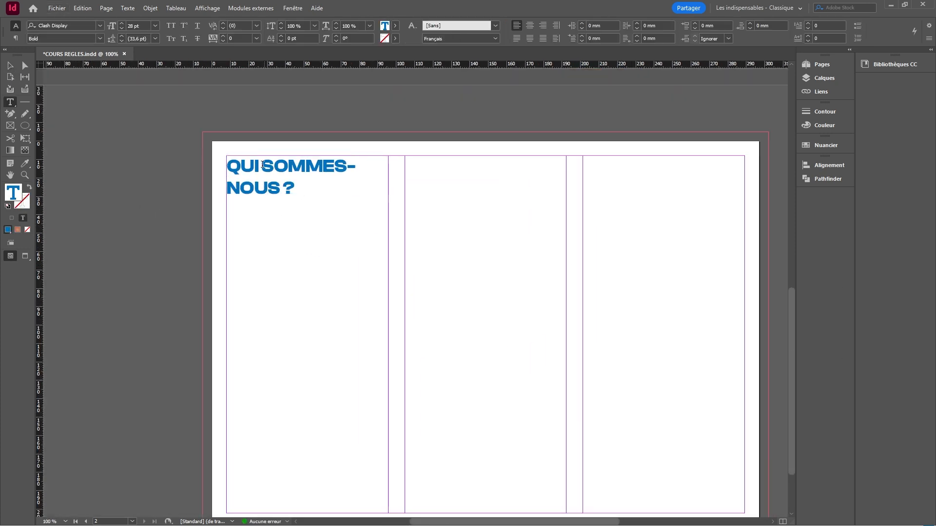
{"action": "key", "text": "Return"}
{"action": "key", "text": "Escape"}
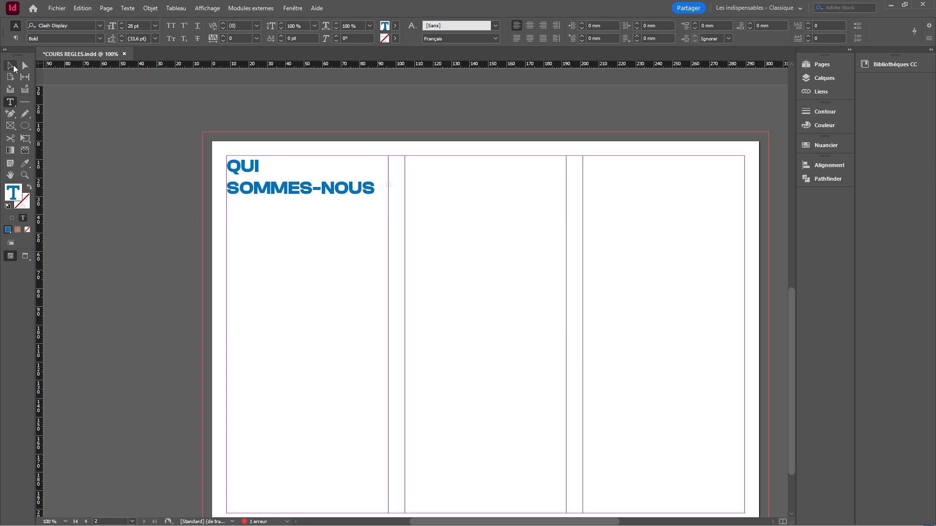
{"action": "left_click_drag", "start_coordinate": [307, 194], "coordinate": [310, 225]}
{"action": "key", "text": "ctrl+z"}
{"action": "key", "text": "ctrl+z"}
{"action": "key", "text": "ctrl+z"}
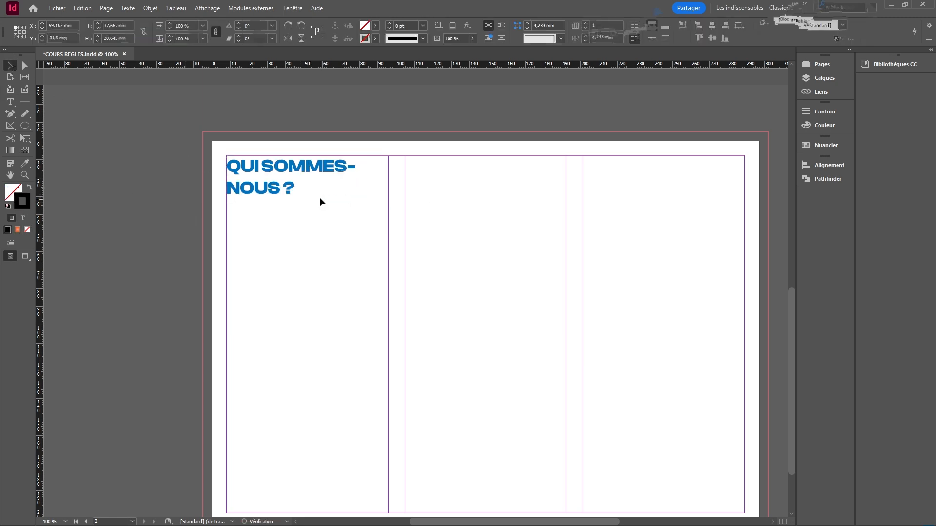
{"action": "key", "text": "ctrl+alt+c"}
{"action": "left_click", "coordinate": [171, 167]}
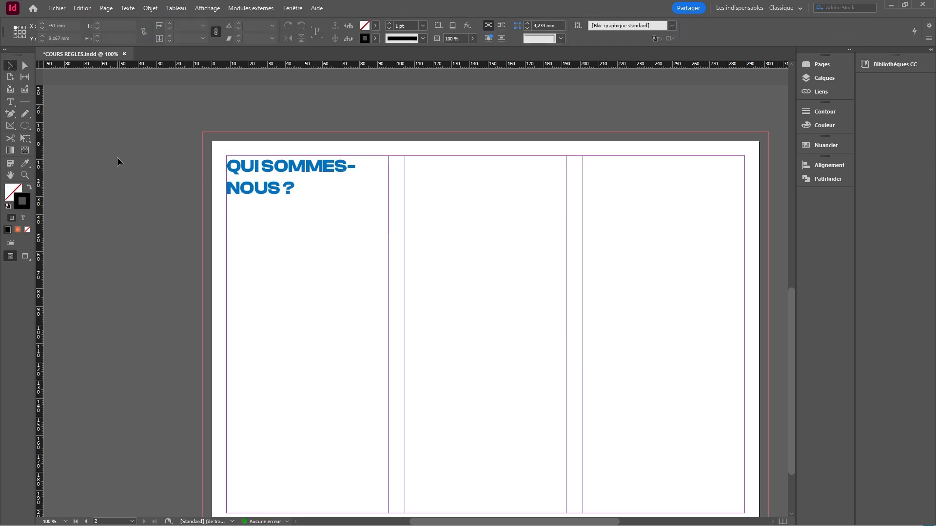
Draw a column-wide text frame beneath the heading down to the lower margin and fill it with placeholder text
{"action": "left_click", "coordinate": [14, 105]}
{"action": "left_click_drag", "start_coordinate": [229, 215], "coordinate": [397, 495]}
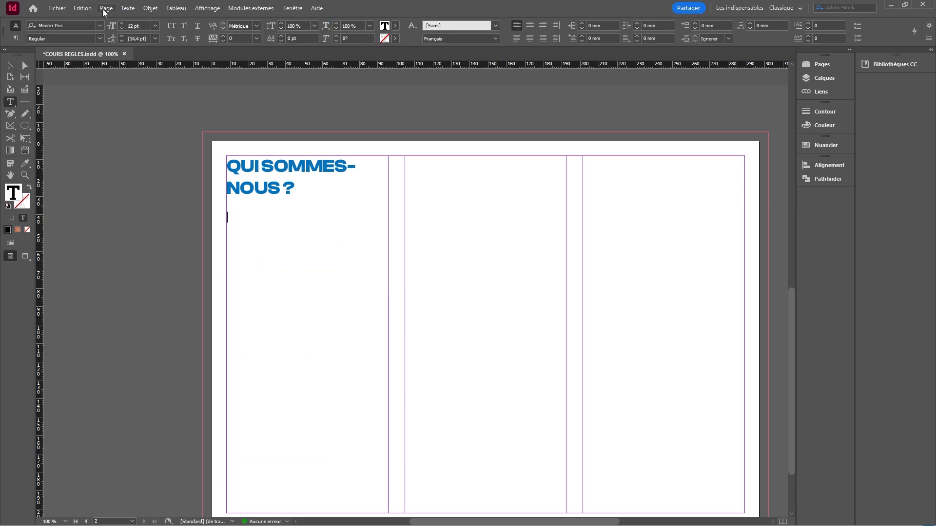
{"action": "left_click", "coordinate": [128, 8]}
{"action": "left_click", "coordinate": [166, 338]}
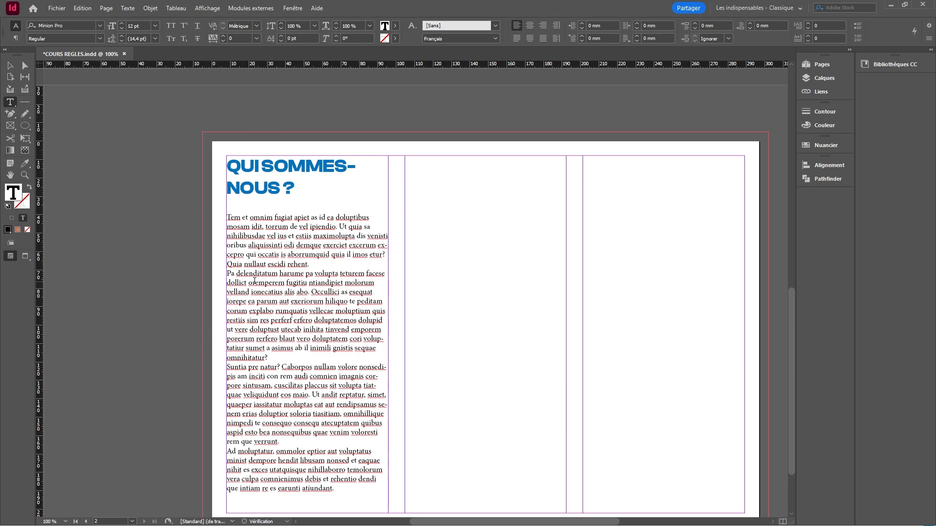
Set the whole placeholder text in Clash Display Regular
{"action": "key", "text": "ctrl+a"}
{"action": "left_click", "coordinate": [70, 24]}
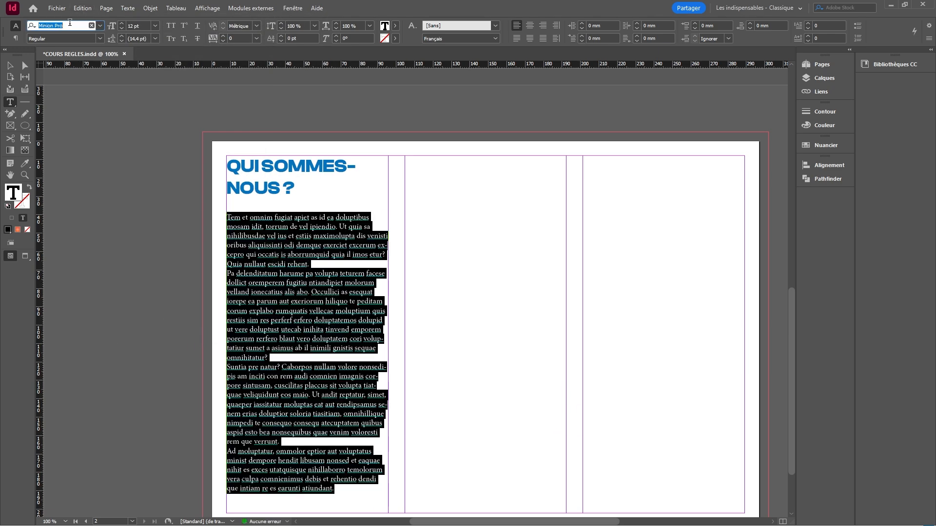
{"action": "type", "text": "clash"}
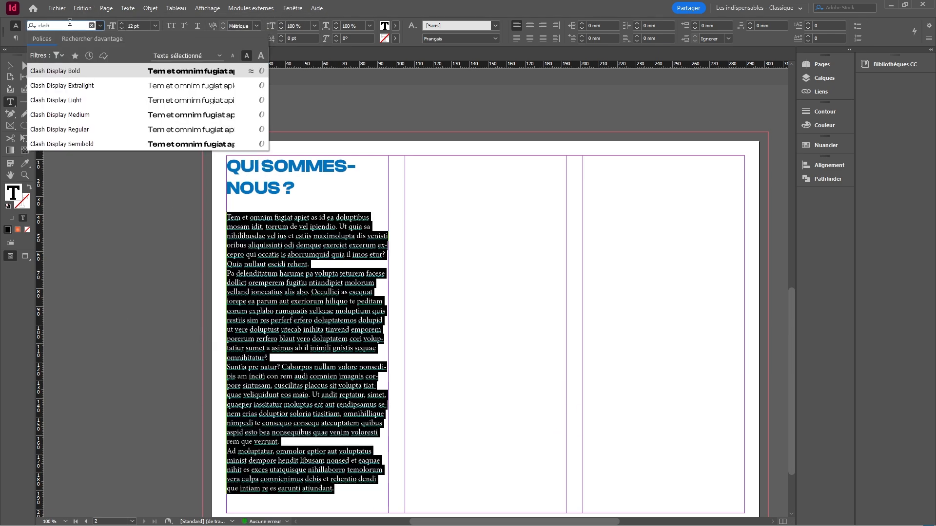
{"action": "left_click", "coordinate": [59, 129]}
{"action": "left_click", "coordinate": [316, 284]}
Try deleting the placeholder text from the end of the first paragraph into the last one, and undo the deletion
{"action": "left_click_drag", "start_coordinate": [307, 277], "coordinate": [382, 491]}
{"action": "key", "text": "BackSpace"}
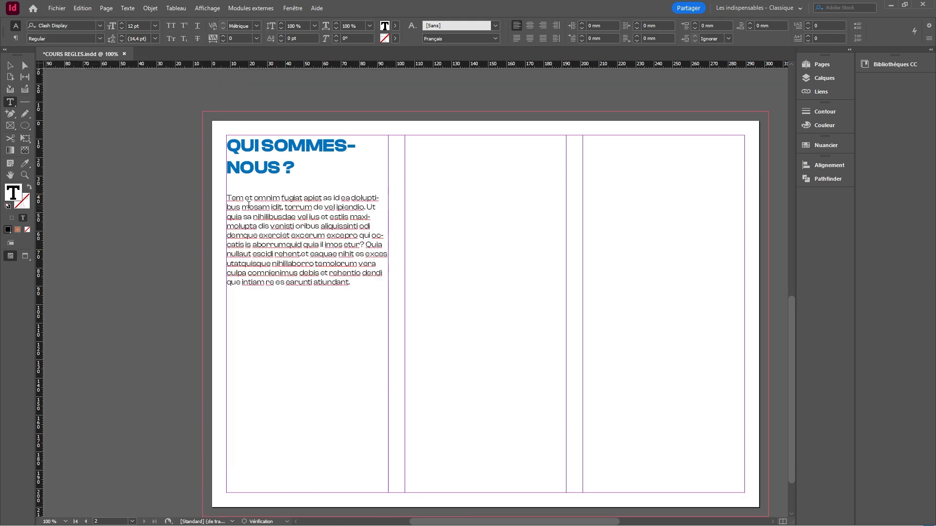
{"action": "mouse_move", "coordinate": [357, 290]}
{"action": "left_mouse_down"}
{"action": "mouse_move", "coordinate": [355, 272]}
{"action": "mouse_move", "coordinate": [345, 278]}
{"action": "left_mouse_up"}
{"action": "key", "text": "ctrl+z"}
Delete the placeholder text between the end of the second paragraph and the closing lines of the last paragraph
{"action": "left_click", "coordinate": [327, 264]}
{"action": "left_click_drag", "start_coordinate": [380, 474], "coordinate": [363, 357]}
{"action": "key", "text": "BackSpace"}
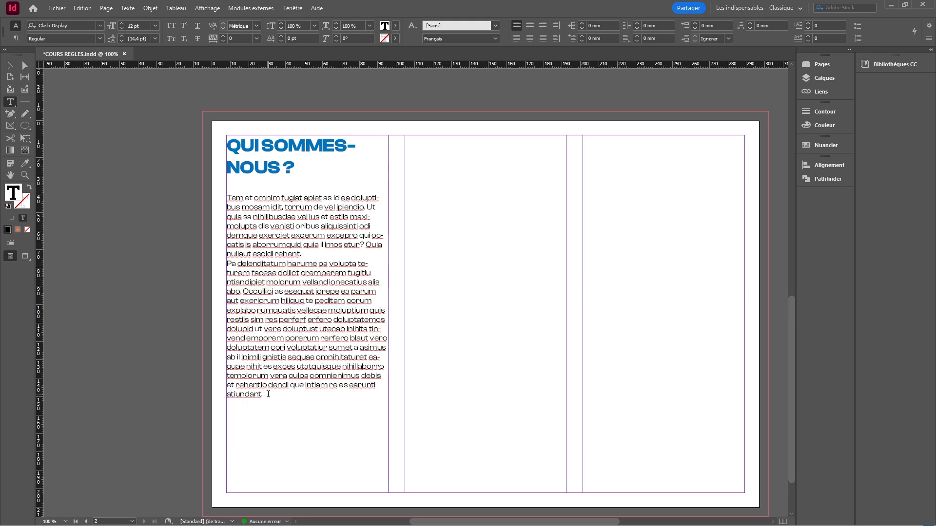
Fit the body text frame to its content and move it down to leave room for a picture beneath the heading
{"action": "key", "text": "ctrl+a"}
{"action": "key", "text": "Escape"}
{"action": "key", "text": "ctrl+alt+c"}
{"action": "left_click", "coordinate": [163, 267]}
{"action": "left_click_drag", "start_coordinate": [283, 252], "coordinate": [283, 315]}
{"action": "left_click", "coordinate": [125, 198]}
Draw an image frame of 87.667 × 34 mm across the first column between the heading and the body text
{"action": "key", "text": "f"}
{"action": "left_click_drag", "start_coordinate": [227, 188], "coordinate": [388, 249]}
{"action": "left_click", "coordinate": [17, 66]}
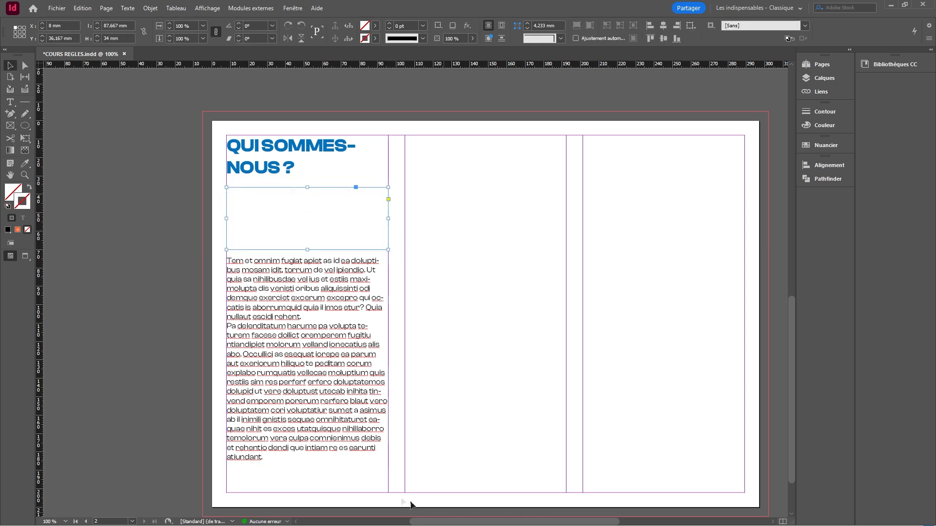
Place the image amis-afro-americains-debout-ensemble-aide-smartphone-dans-rue from TAMBOURSTUDIO > LICENCES FREEPIK > IMAGES into the empty frame
{"action": "key", "text": "ctrl+d"}
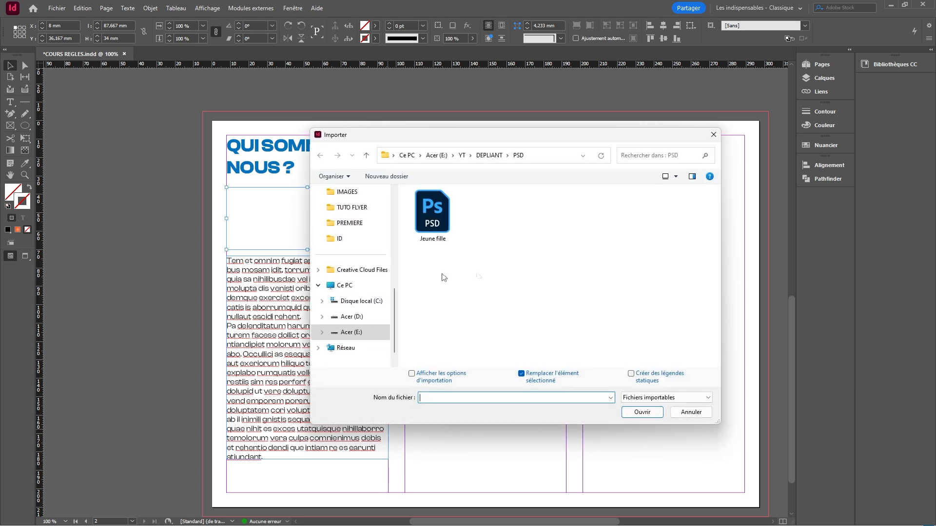
{"action": "left_click", "coordinate": [488, 155]}
{"action": "left_click", "coordinate": [462, 155]}
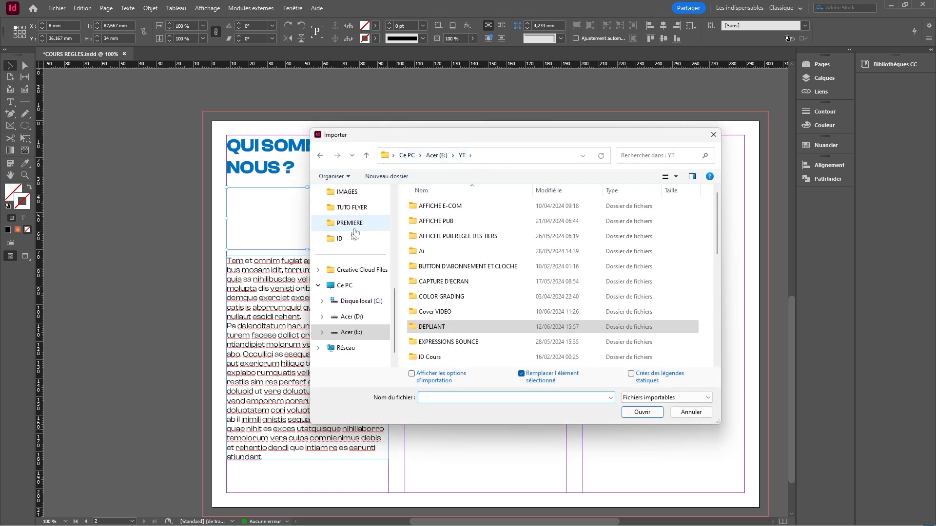
{"action": "left_click", "coordinate": [358, 332]}
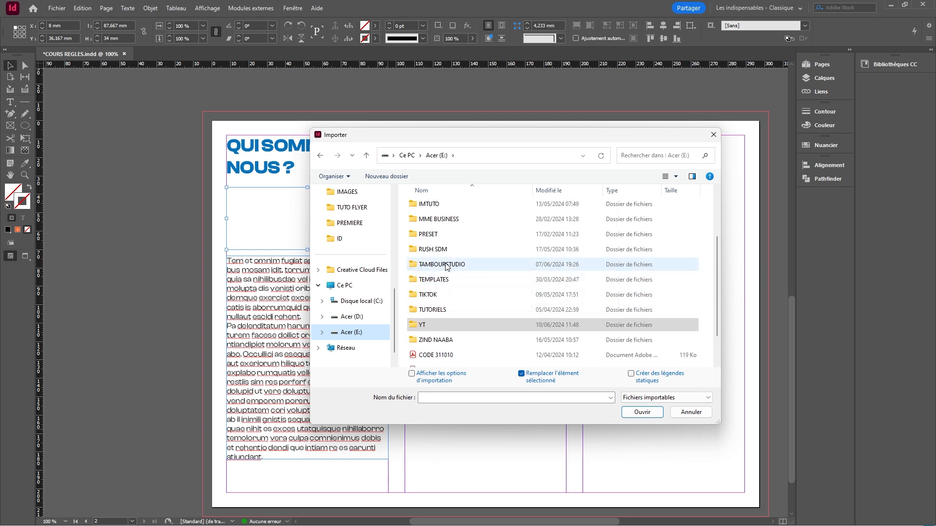
{"action": "double_click", "coordinate": [445, 265]}
{"action": "left_click", "coordinate": [434, 253]}
{"action": "key", "text": "l"}
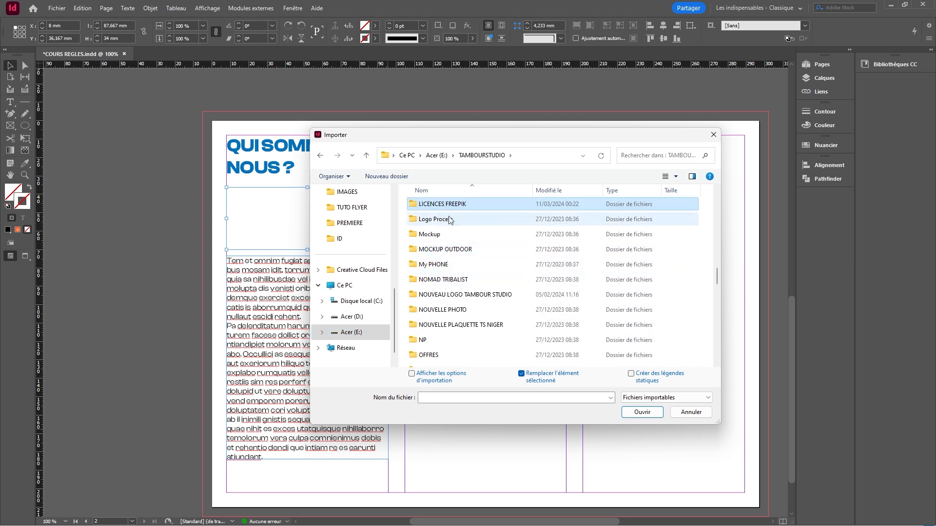
{"action": "double_click", "coordinate": [451, 205]}
{"action": "double_click", "coordinate": [434, 267]}
{"action": "scroll", "coordinate": [612, 307], "scroll_direction": "down", "scroll_amount": 10}
{"action": "scroll", "coordinate": [615, 263], "scroll_direction": "down", "scroll_amount": 6}
{"action": "left_click", "coordinate": [615, 244]}
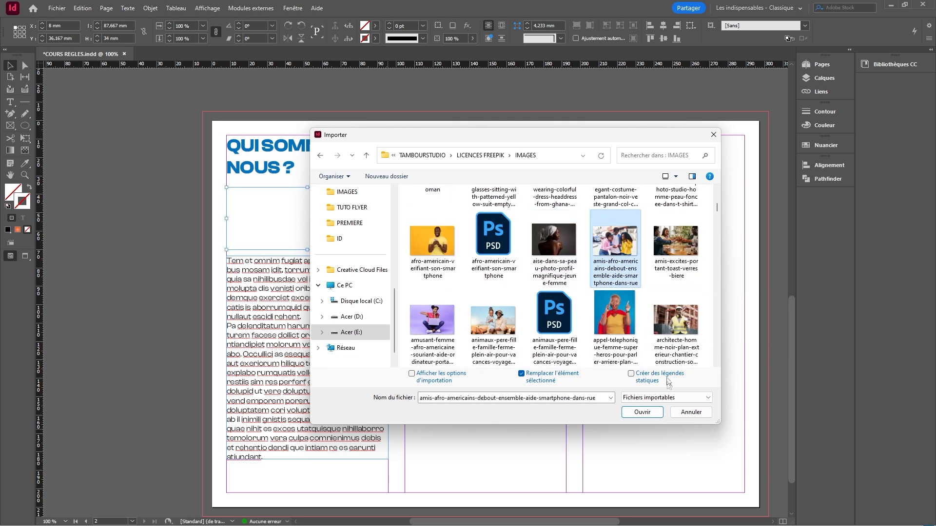
{"action": "left_click", "coordinate": [627, 411]}
Scale the photo inside its frame down proportionally to 87.667 × 58.444 mm, matching the column width
{"action": "left_click", "coordinate": [308, 220]}
{"action": "scroll", "coordinate": [322, 230], "scroll_direction": "down", "scroll_amount": 3}
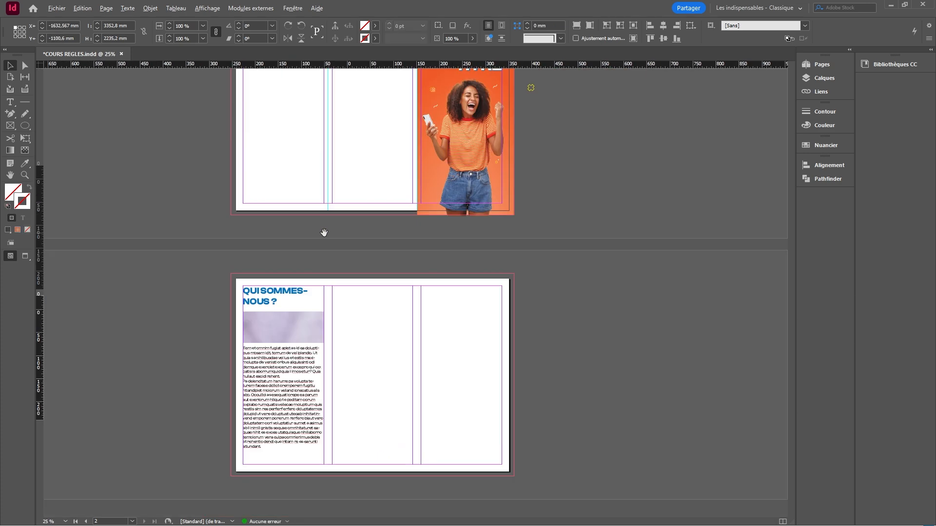
{"action": "scroll", "coordinate": [391, 345], "scroll_direction": "down", "scroll_amount": 1}
{"action": "scroll", "coordinate": [449, 313], "scroll_direction": "down", "scroll_amount": 2}
{"action": "left_click_drag", "start_coordinate": [561, 301], "coordinate": [417, 305]}
{"action": "scroll", "coordinate": [417, 306], "scroll_direction": "up", "scroll_amount": 5}
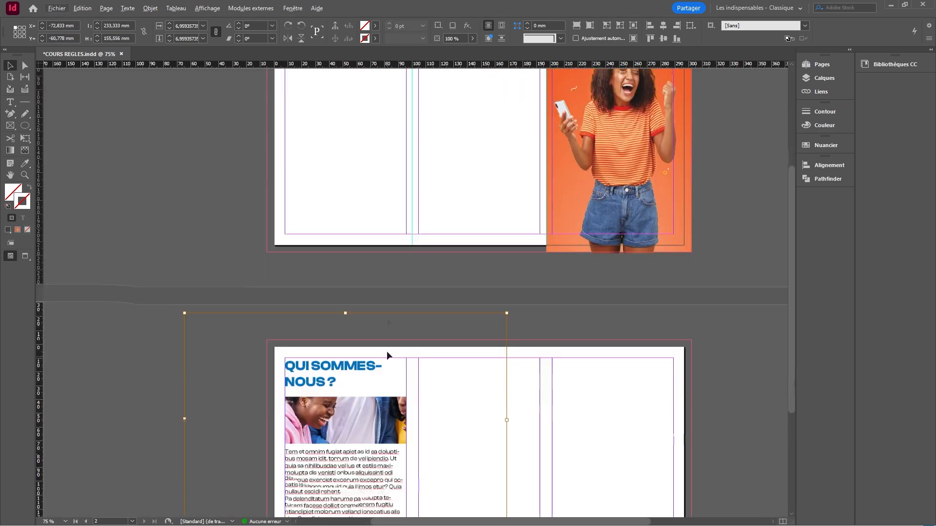
{"action": "scroll", "coordinate": [387, 354], "scroll_direction": "down", "scroll_amount": 3}
{"action": "left_click_drag", "start_coordinate": [506, 305], "coordinate": [412, 307]}
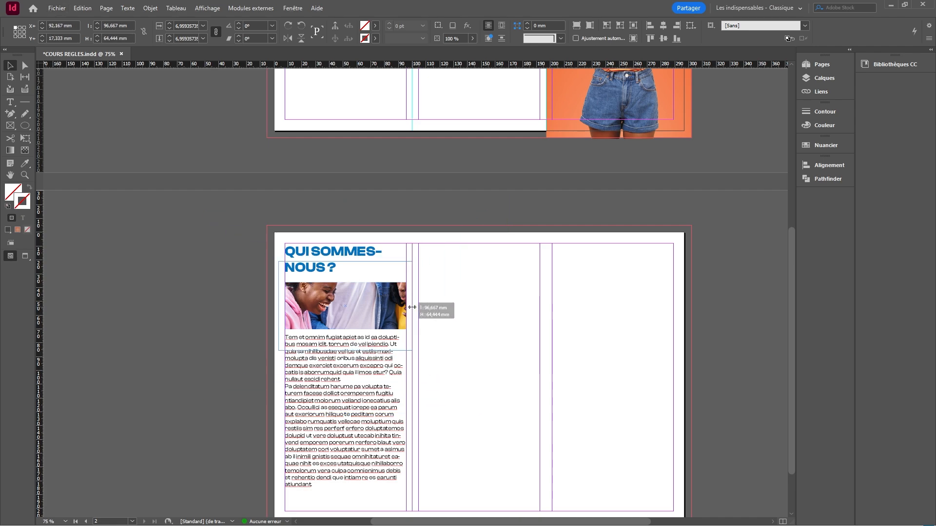
{"action": "left_click", "coordinate": [437, 334]}
Shift the photo down within its frame so the friends' heads are better framed
{"action": "scroll", "coordinate": [414, 326], "scroll_direction": "up", "scroll_amount": 2}
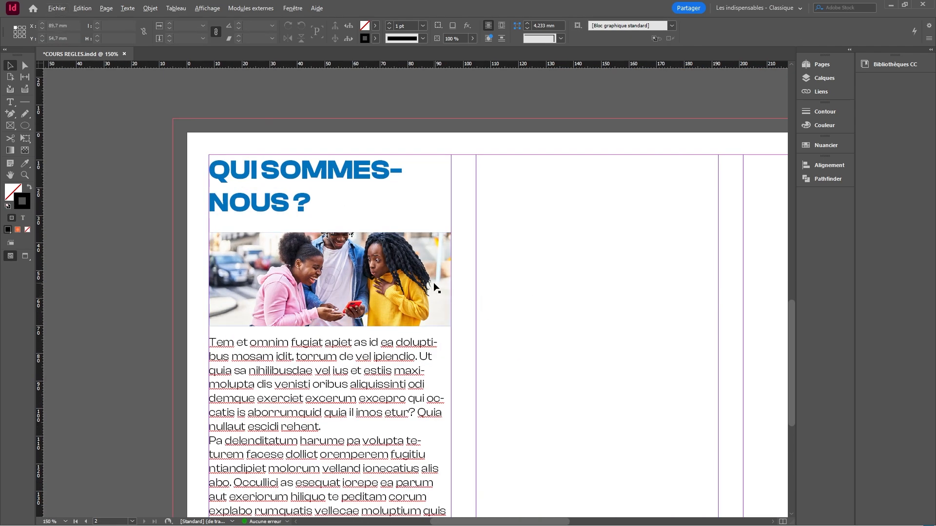
{"action": "scroll", "coordinate": [433, 287], "scroll_direction": "down", "scroll_amount": 2}
{"action": "scroll", "coordinate": [382, 307], "scroll_direction": "up", "scroll_amount": 3}
{"action": "left_click_drag", "start_coordinate": [357, 247], "coordinate": [361, 259]}
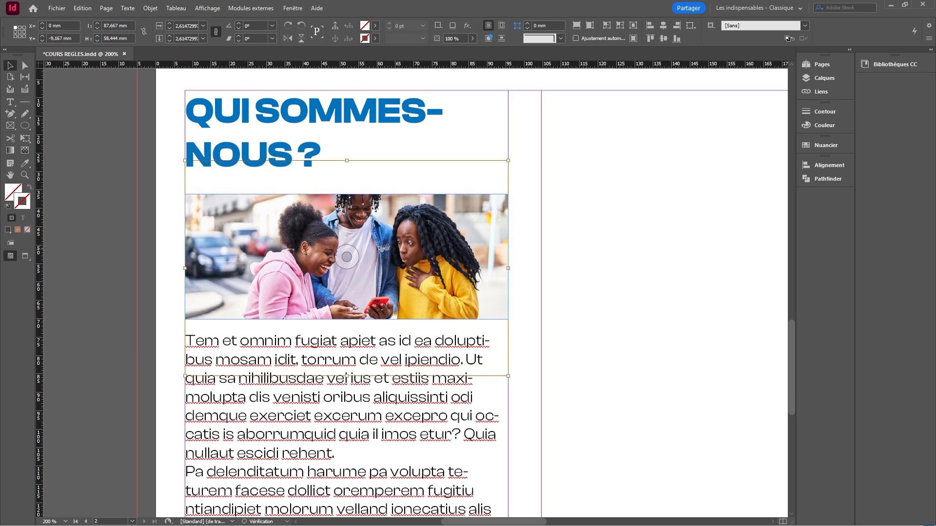
{"action": "left_click", "coordinate": [580, 309]}
{"action": "scroll", "coordinate": [531, 288], "scroll_direction": "down", "scroll_amount": 2}
{"action": "scroll", "coordinate": [564, 271], "scroll_direction": "down", "scroll_amount": 2}
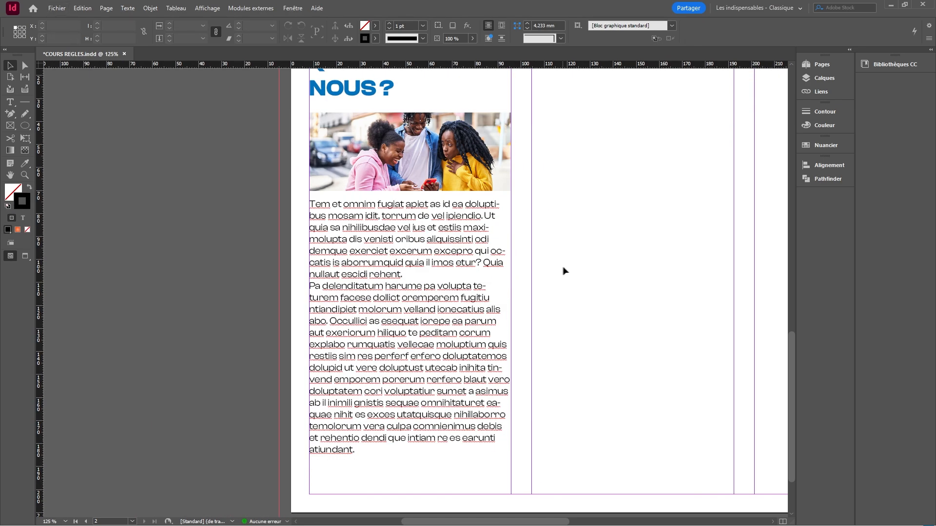
Set the paragraph spacing of all the body text under the photo to 10 pt
{"action": "left_click_drag", "start_coordinate": [589, 239], "coordinate": [524, 301]}
{"action": "scroll", "coordinate": [307, 256], "scroll_direction": "down", "scroll_amount": 2}
{"action": "left_click", "coordinate": [337, 256]}
{"action": "triple_click", "coordinate": [337, 255]}
{"action": "left_click", "coordinate": [336, 255]}
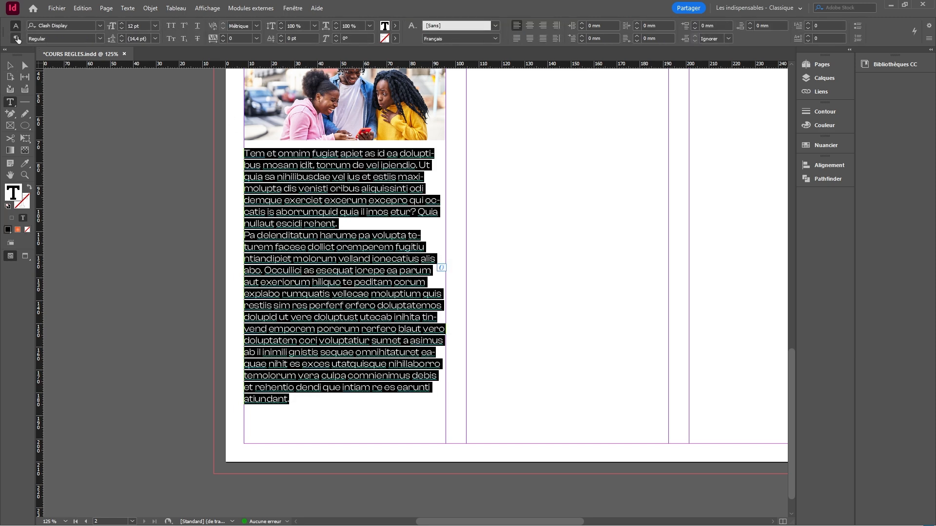
{"action": "left_click", "coordinate": [17, 38]}
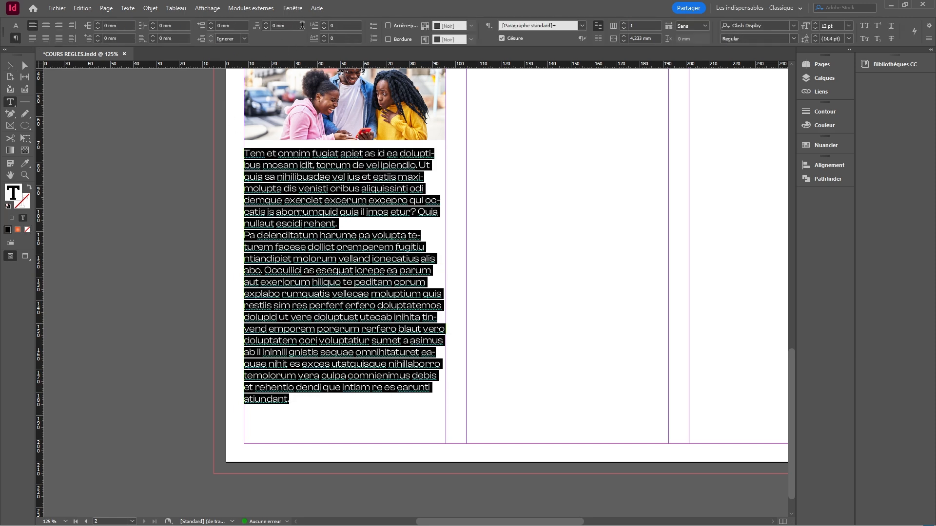
{"action": "left_click", "coordinate": [303, 26]}
{"action": "type", "text": "10pt"}
{"action": "key", "text": "Return"}
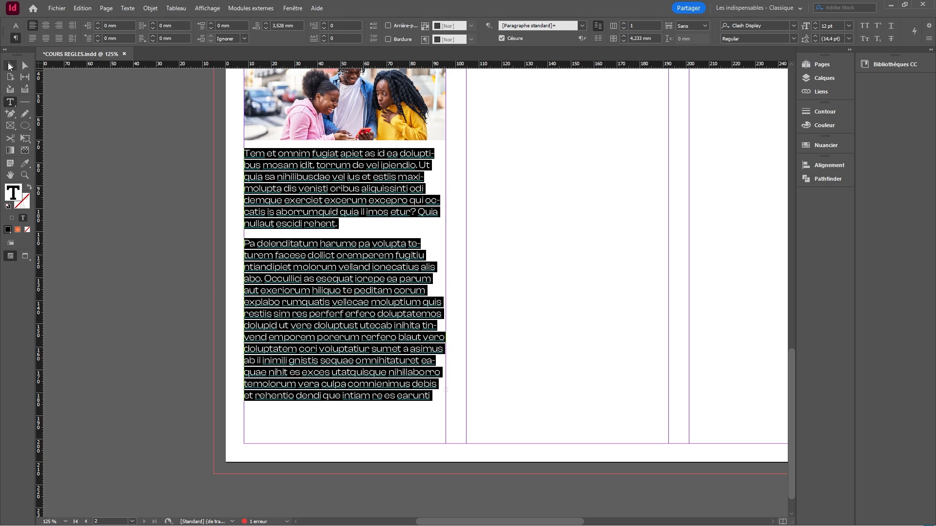
Extend the body text frame down to the page's bottom margin so the overset text fits
{"action": "left_click", "coordinate": [9, 66]}
{"action": "left_click_drag", "start_coordinate": [344, 403], "coordinate": [344, 444]}
{"action": "left_click", "coordinate": [235, 356]}
{"action": "scroll", "coordinate": [330, 278], "scroll_direction": "down", "scroll_amount": 2}
{"action": "scroll", "coordinate": [330, 277], "scroll_direction": "up", "scroll_amount": 1}
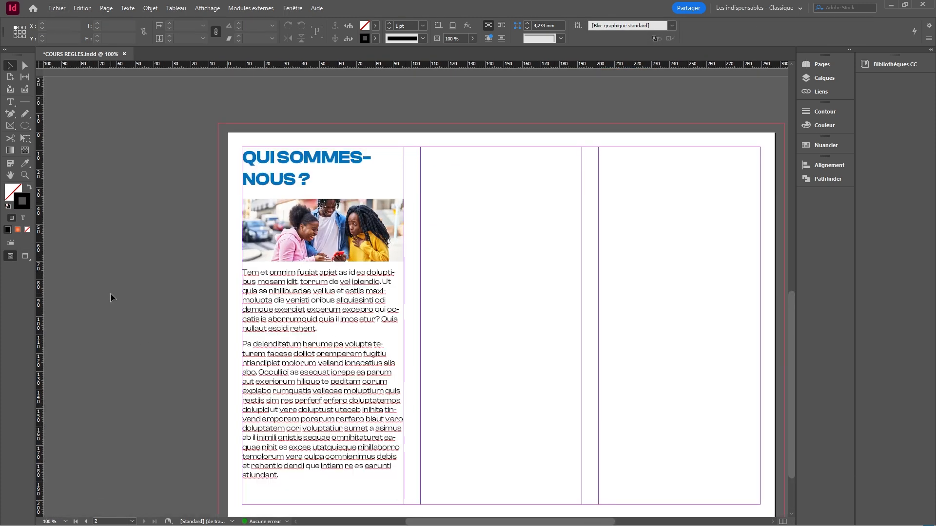
Draw a 105 × 220 mm rectangle over the whole first panel, out to the bleed edges
{"action": "scroll", "coordinate": [110, 293], "scroll_direction": "down", "scroll_amount": 2}
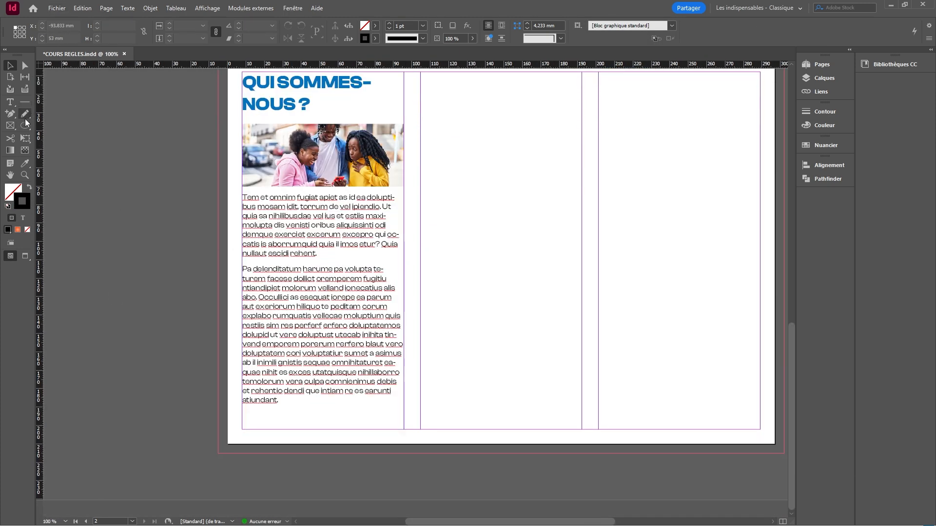
{"action": "left_click_drag", "start_coordinate": [26, 127], "coordinate": [53, 136]}
{"action": "scroll", "coordinate": [218, 125], "scroll_direction": "up", "scroll_amount": 2}
{"action": "mouse_move", "coordinate": [218, 126]}
{"action": "left_mouse_down"}
{"action": "mouse_move", "coordinate": [408, 468]}
{"action": "mouse_move", "coordinate": [412, 447]}
{"action": "mouse_move", "coordinate": [412, 455]}
{"action": "left_mouse_up"}
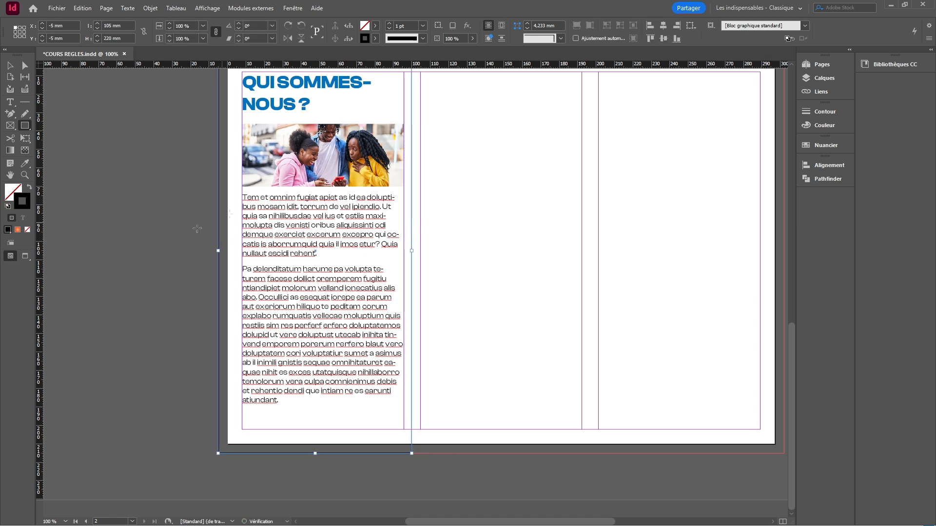
{"action": "left_click", "coordinate": [10, 65]}
Start a new radial gradient swatch for the rectangle's fill with its end stop at C=100 M=50 J=0 N=0
{"action": "left_click", "coordinate": [375, 25]}
{"action": "scroll", "coordinate": [309, 112], "scroll_direction": "down", "scroll_amount": 1}
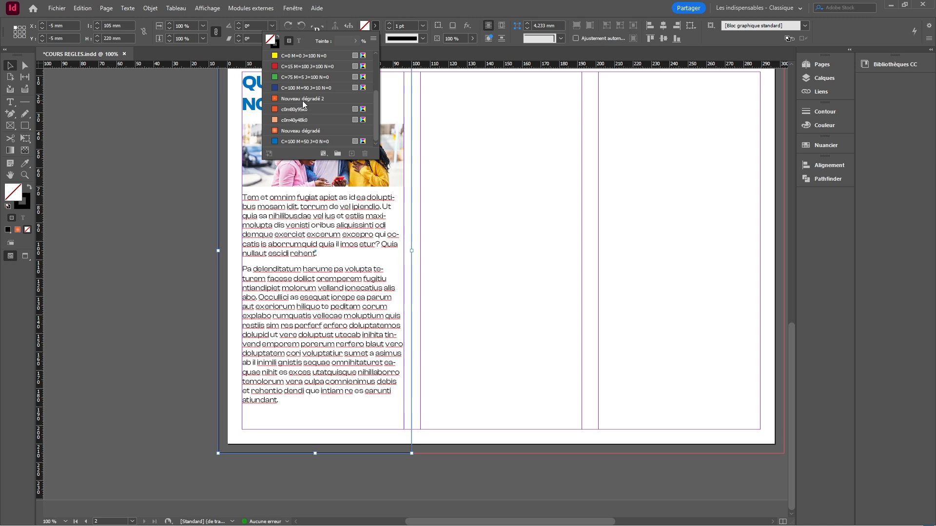
{"action": "left_click", "coordinate": [373, 38]}
{"action": "left_click", "coordinate": [424, 62]}
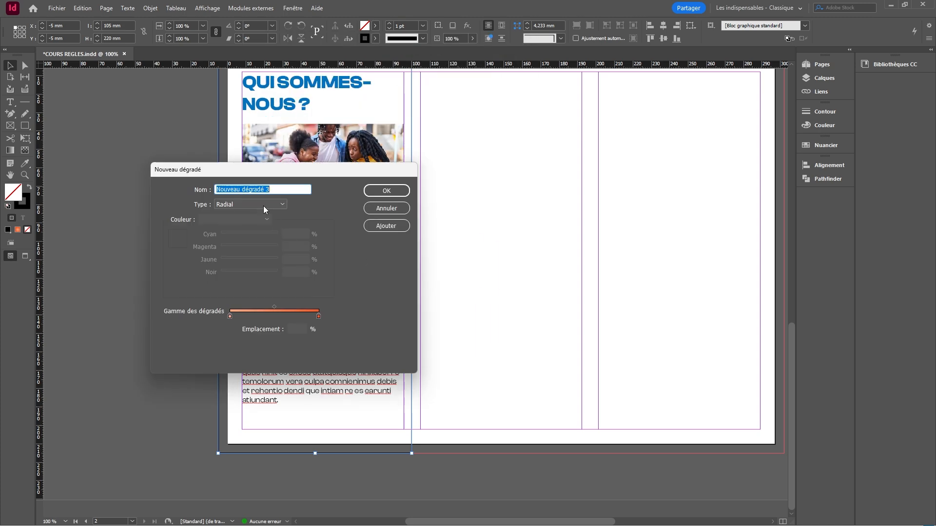
{"action": "left_click", "coordinate": [318, 316]}
{"action": "left_click_drag", "start_coordinate": [222, 237], "coordinate": [290, 240]}
{"action": "left_click", "coordinate": [267, 252]}
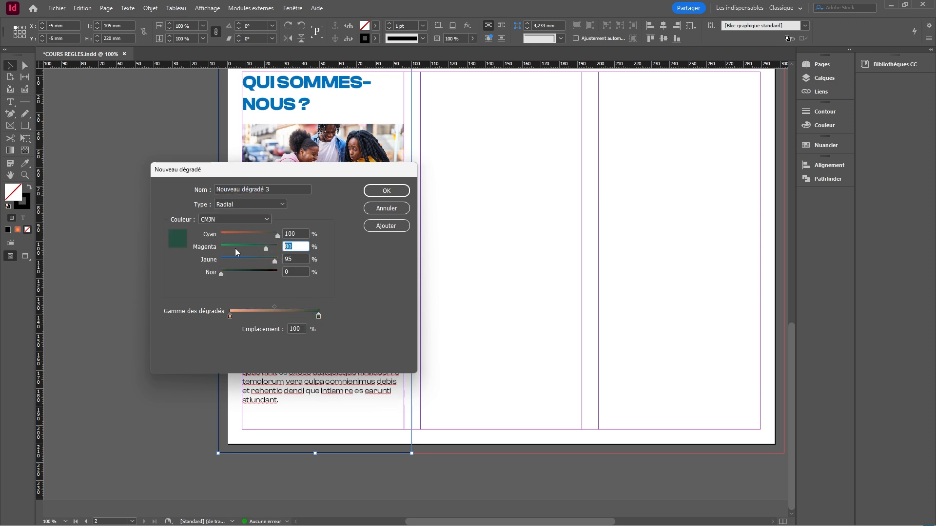
{"action": "left_click_drag", "start_coordinate": [275, 261], "coordinate": [219, 261]}
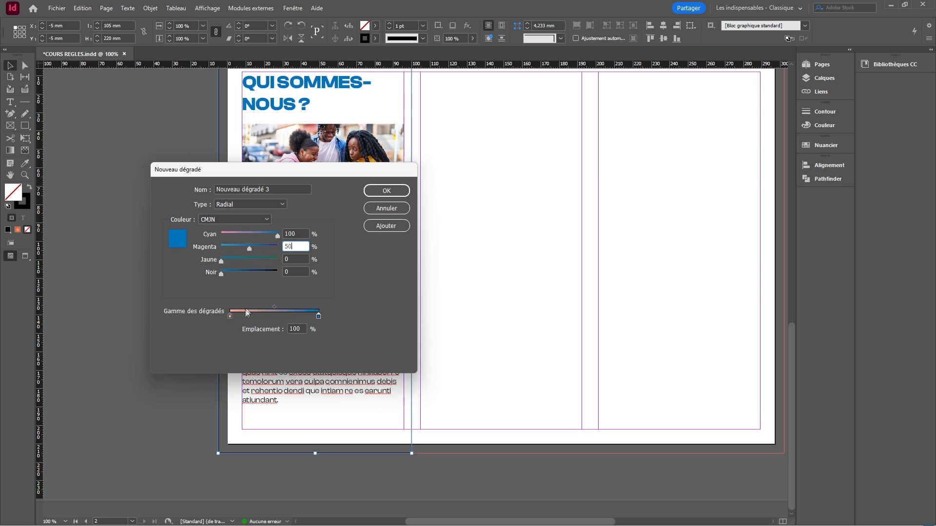
Set the gradient's start stop to C=100 M=20 J=0 N=0 and add the swatch as the rectangle's fill
{"action": "left_click", "coordinate": [229, 316]}
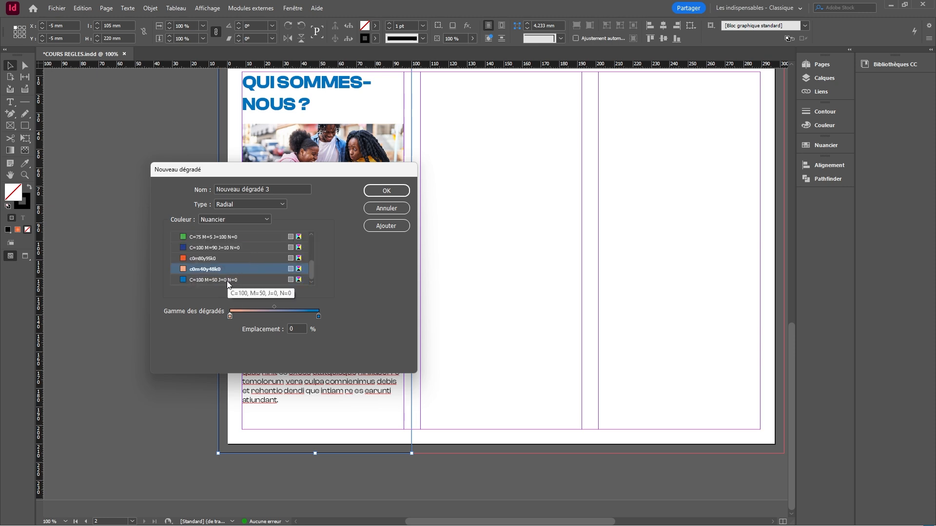
{"action": "left_click", "coordinate": [227, 279]}
{"action": "left_click", "coordinate": [268, 218]}
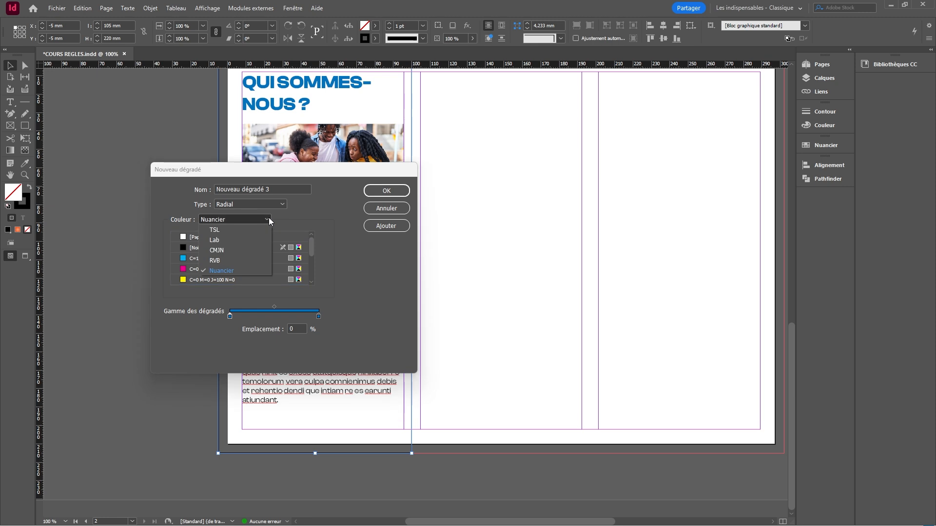
{"action": "left_click", "coordinate": [217, 251]}
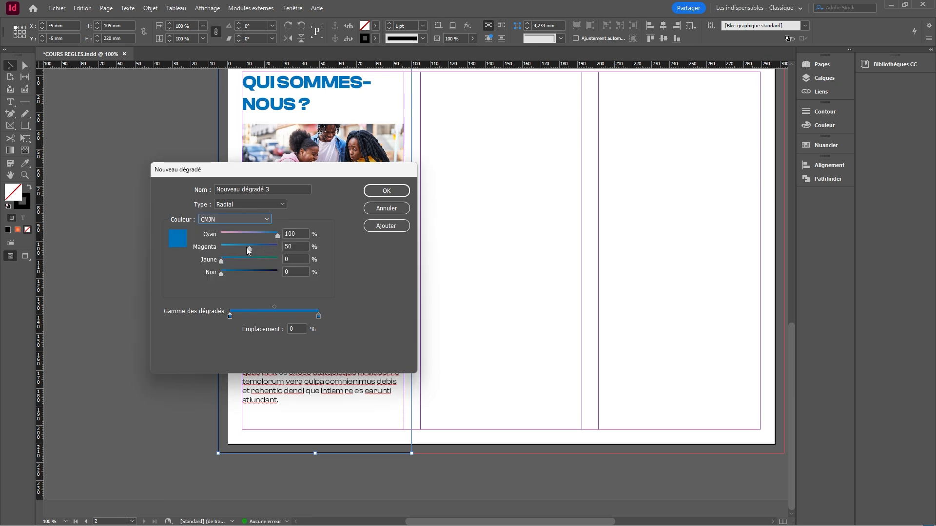
{"action": "left_click_drag", "start_coordinate": [250, 248], "coordinate": [235, 248]}
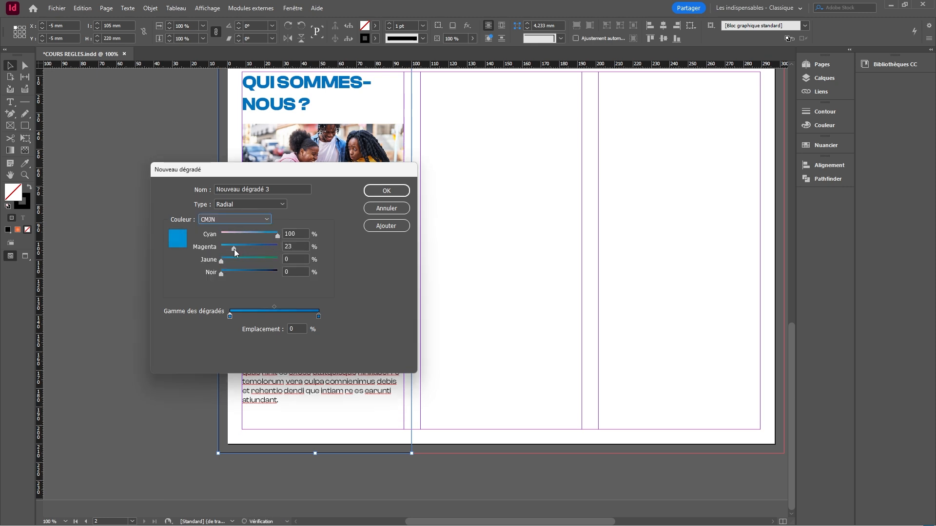
{"action": "left_click_drag", "start_coordinate": [232, 250], "coordinate": [232, 250]}
{"action": "left_click_drag", "start_coordinate": [298, 246], "coordinate": [256, 238]}
{"action": "type", "text": "20"}
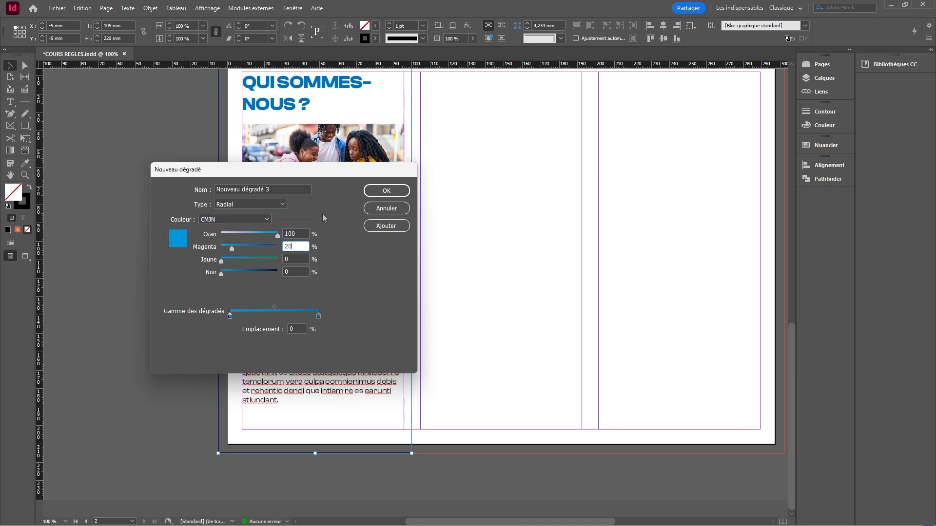
{"action": "left_click", "coordinate": [383, 225]}
{"action": "left_click", "coordinate": [390, 195]}
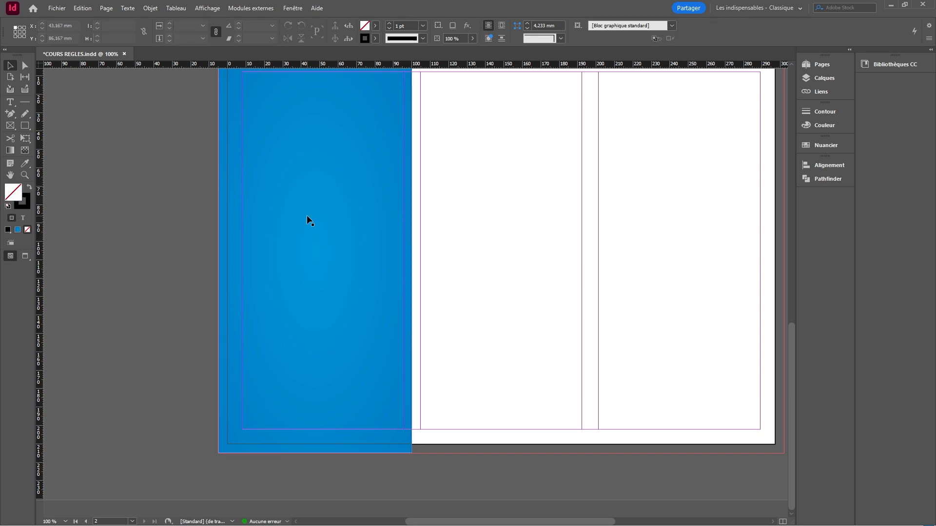
Remove the blue rectangle's outline and send it behind the heading, photo and body text
{"action": "left_click", "coordinate": [375, 25]}
{"action": "left_click", "coordinate": [171, 155]}
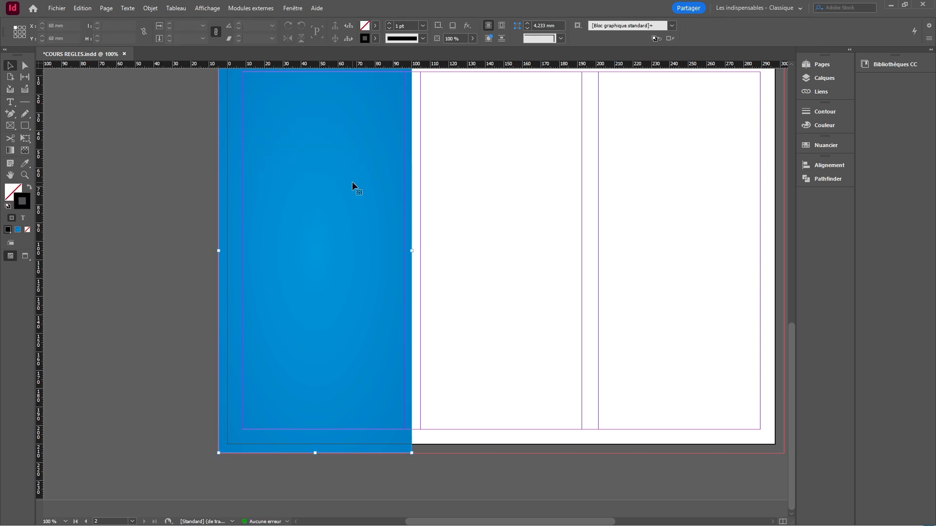
{"action": "right_click", "coordinate": [351, 182]}
{"action": "mouse_move", "coordinate": [384, 297]}
{"action": "left_click", "coordinate": [554, 305]}
{"action": "left_click", "coordinate": [145, 227]}
Recolour the heading "QUI SOMMES-NOUS ?" with the [Papier] swatch
{"action": "double_click", "coordinate": [282, 99]}
{"action": "key", "text": "ctrl+a"}
{"action": "left_click", "coordinate": [16, 25]}
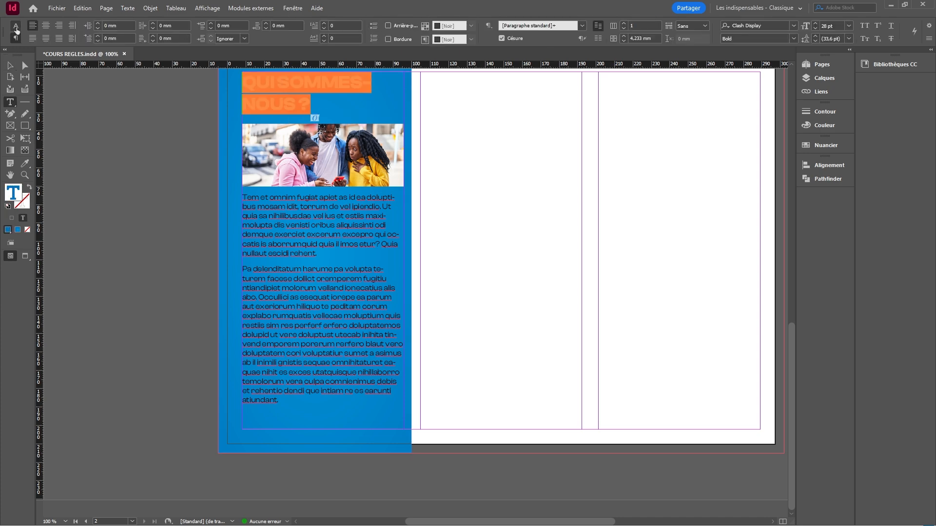
{"action": "left_click", "coordinate": [385, 26]}
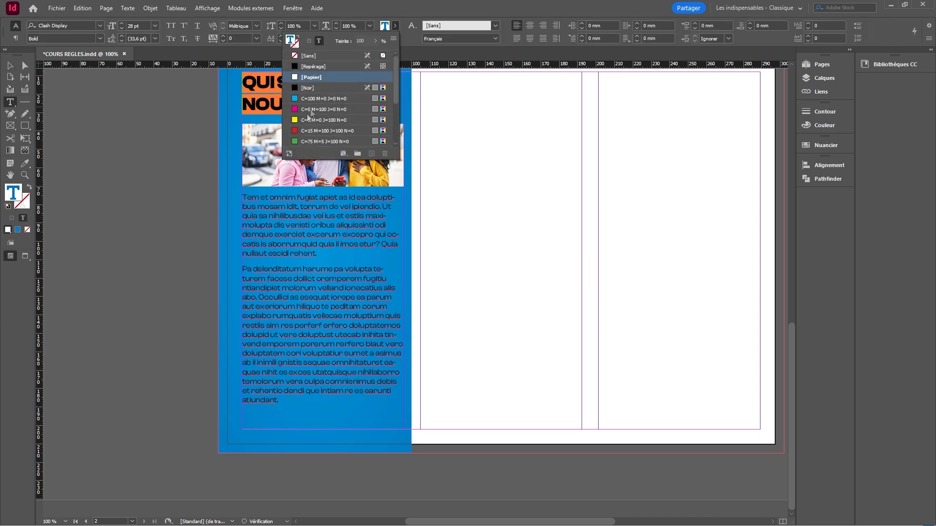
{"action": "left_click", "coordinate": [330, 78]}
{"action": "scroll", "coordinate": [270, 185], "scroll_direction": "up", "scroll_amount": 3}
{"action": "scroll", "coordinate": [270, 185], "scroll_direction": "down", "scroll_amount": 2}
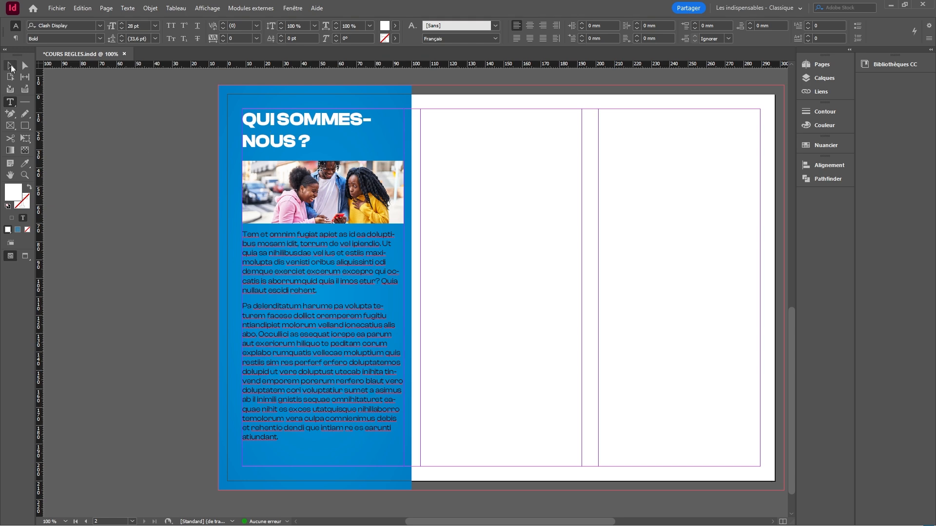
Recolour all the body text below the photo with the [Papier] swatch
{"action": "left_click", "coordinate": [248, 265]}
{"action": "key", "text": "ctrl+a"}
{"action": "left_click", "coordinate": [396, 28]}
{"action": "left_click", "coordinate": [310, 77]}
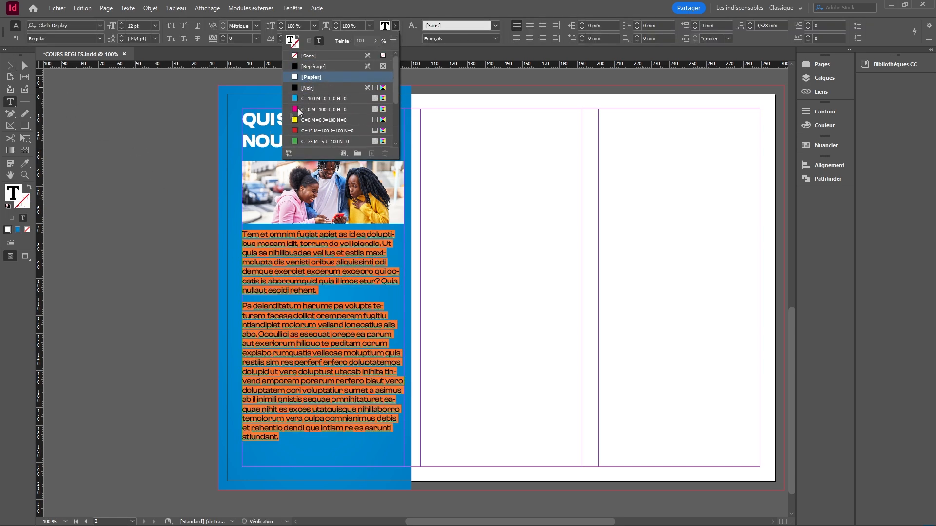
{"action": "left_click", "coordinate": [263, 341]}
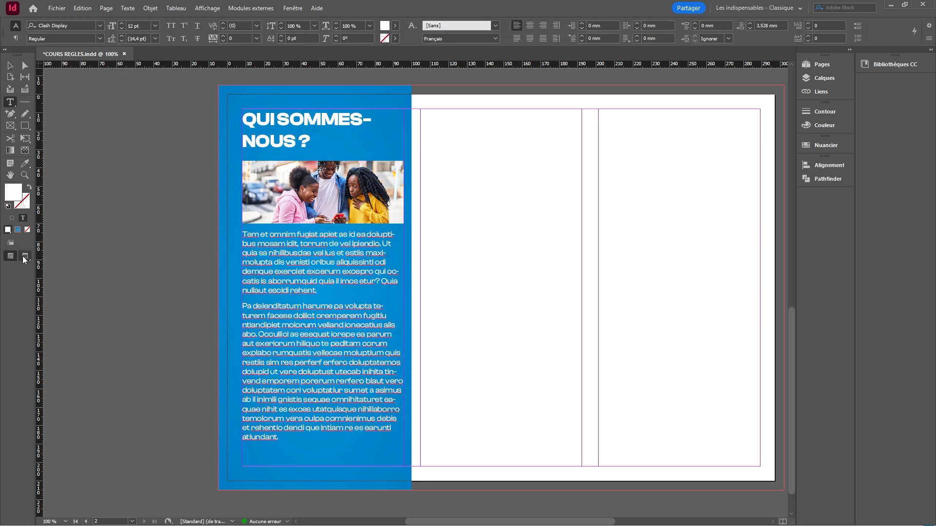
Delete the second paragraph of the body text and fit the text frame to its remaining content
{"action": "left_click", "coordinate": [23, 257]}
{"action": "scroll", "coordinate": [293, 280], "scroll_direction": "down", "scroll_amount": 2}
{"action": "scroll", "coordinate": [307, 378], "scroll_direction": "up", "scroll_amount": 1}
{"action": "scroll", "coordinate": [274, 319], "scroll_direction": "down", "scroll_amount": 3}
{"action": "scroll", "coordinate": [180, 296], "scroll_direction": "up", "scroll_amount": 1}
{"action": "left_click_drag", "start_coordinate": [182, 260], "coordinate": [245, 423]}
{"action": "key", "text": "BackSpace"}
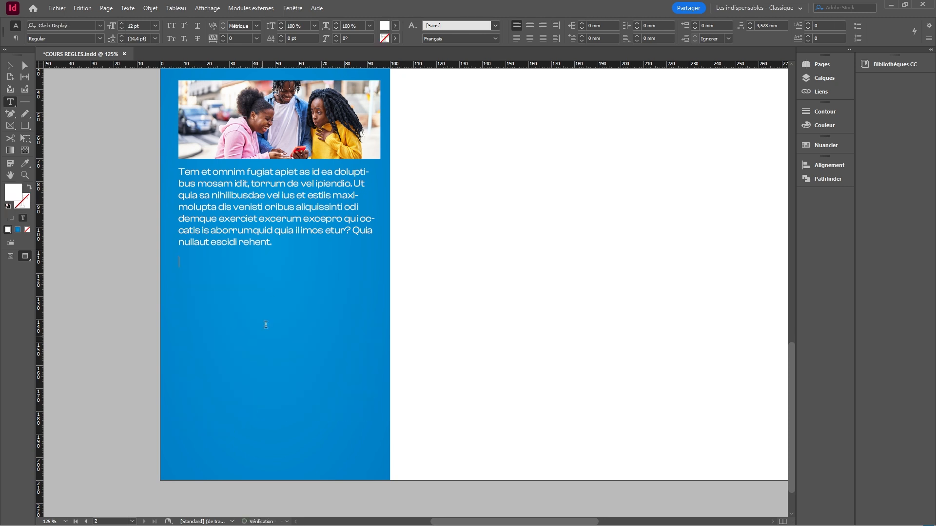
{"action": "left_click", "coordinate": [11, 65]}
{"action": "key", "text": "ctrl+alt+c"}
{"action": "left_click", "coordinate": [122, 241]}
{"action": "key", "text": "ctrl+minus"}
{"action": "key", "text": "ctrl+minus"}
{"action": "key", "text": "ctrl+plus"}
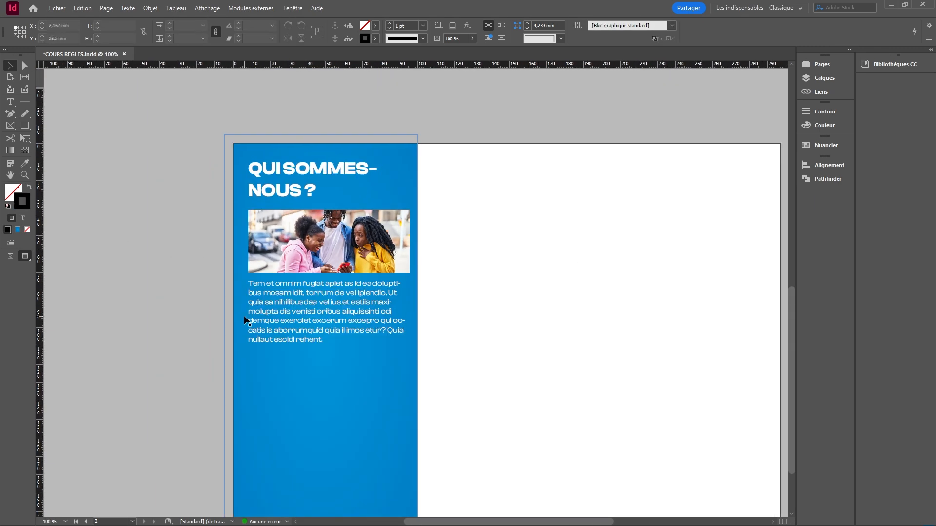
Duplicate the photo frame below the body text and extend the copy down to near the panel's bottom margin
{"action": "left_click", "coordinate": [378, 249]}
{"action": "scroll", "coordinate": [332, 260], "scroll_direction": "down", "scroll_amount": 2}
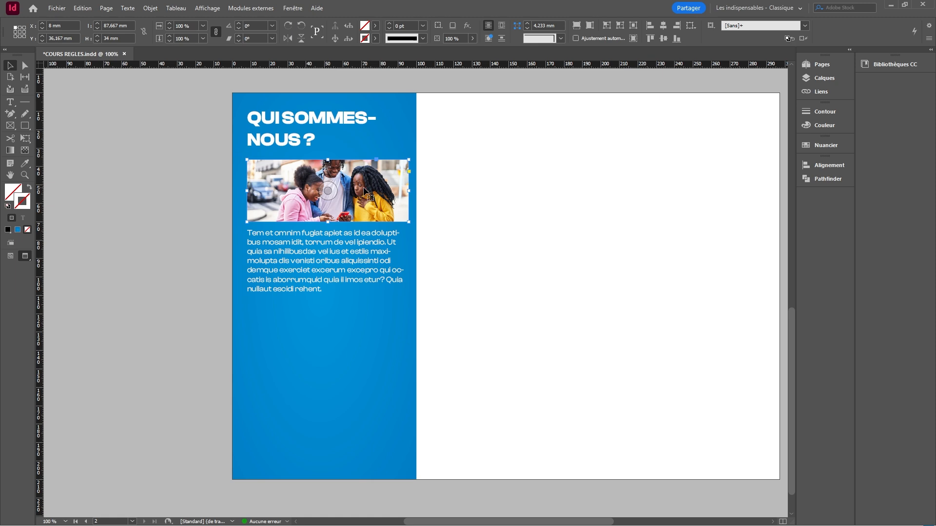
{"action": "scroll", "coordinate": [390, 195], "scroll_direction": "right", "scroll_amount": 2}
{"action": "left_click", "coordinate": [434, 200]}
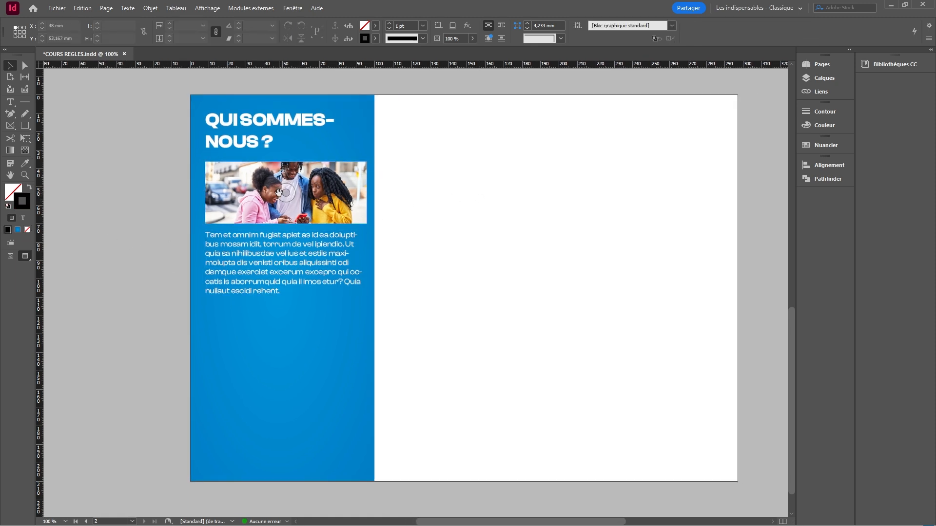
{"action": "left_click_drag", "start_coordinate": [241, 204], "coordinate": [249, 342], "text": "alt"}
{"action": "left_click_drag", "start_coordinate": [285, 368], "coordinate": [286, 470]}
{"action": "key", "text": "ctrl+shift+a"}
Enlarge the photo inside the lower frame to about 137.5 × 91.667 mm so it fills the frame
{"action": "left_click_drag", "start_coordinate": [286, 386], "coordinate": [295, 367]}
{"action": "left_click_drag", "start_coordinate": [286, 418], "coordinate": [286, 476]}
{"action": "left_click_drag", "start_coordinate": [288, 309], "coordinate": [287, 307]}
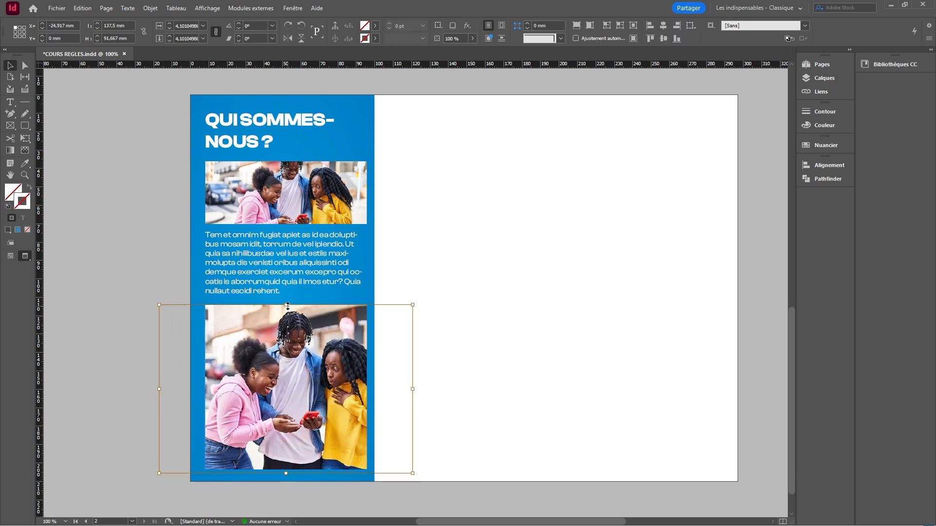
{"action": "left_click_drag", "start_coordinate": [287, 474], "coordinate": [287, 477]}
{"action": "left_click", "coordinate": [116, 288]}
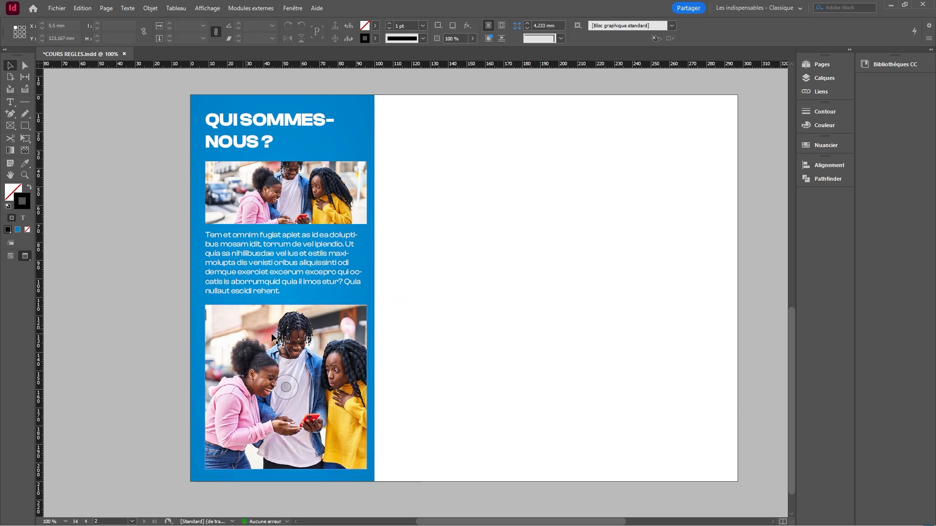
Shift the body text frame down to Y 74.96 mm between the two photos and return to the normal view with guides
{"action": "left_click_drag", "start_coordinate": [237, 337], "coordinate": [288, 322]}
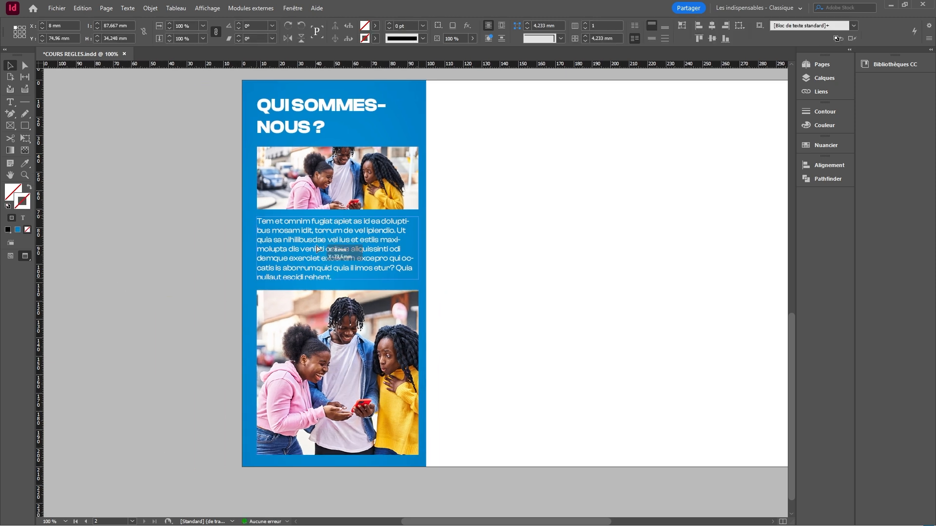
{"action": "left_click", "coordinate": [170, 288]}
{"action": "left_click_drag", "start_coordinate": [518, 287], "coordinate": [479, 294]}
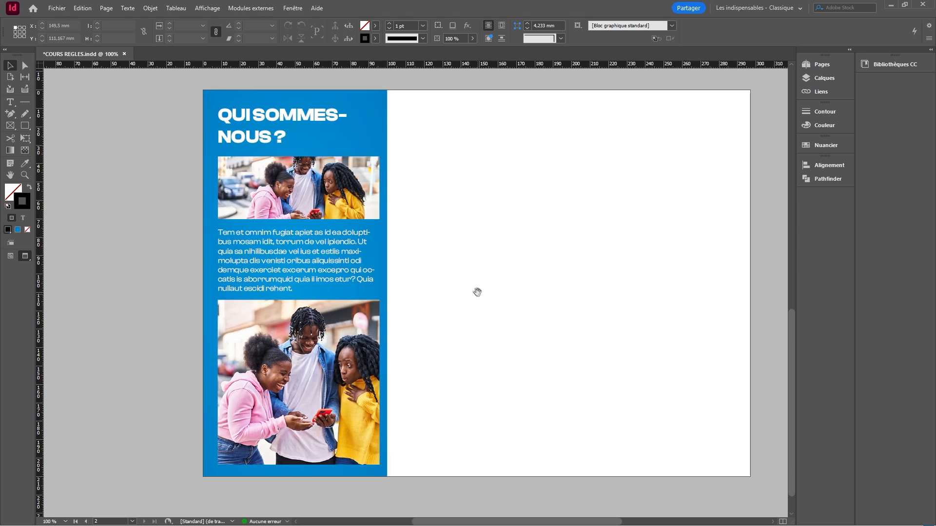
{"action": "key", "text": "w"}
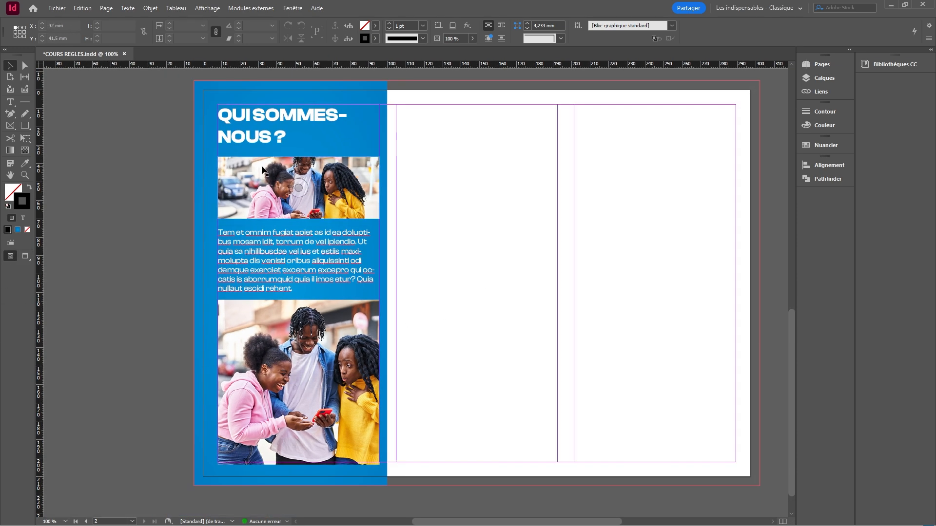
{"action": "left_click", "coordinate": [316, 258]}
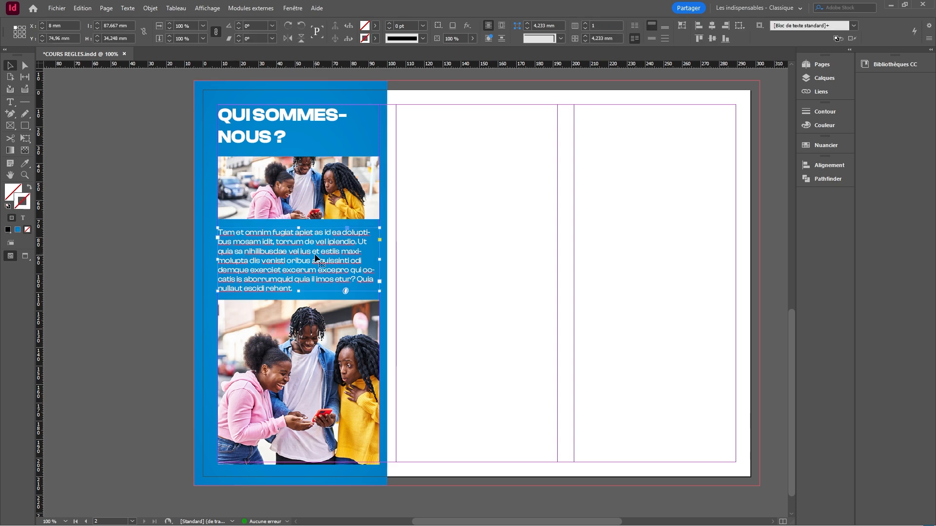
{"action": "left_click", "coordinate": [434, 271]}
Shorten the lower photo frame so its bottom edge sits on the page's bottom margin
{"action": "left_click", "coordinate": [288, 453]}
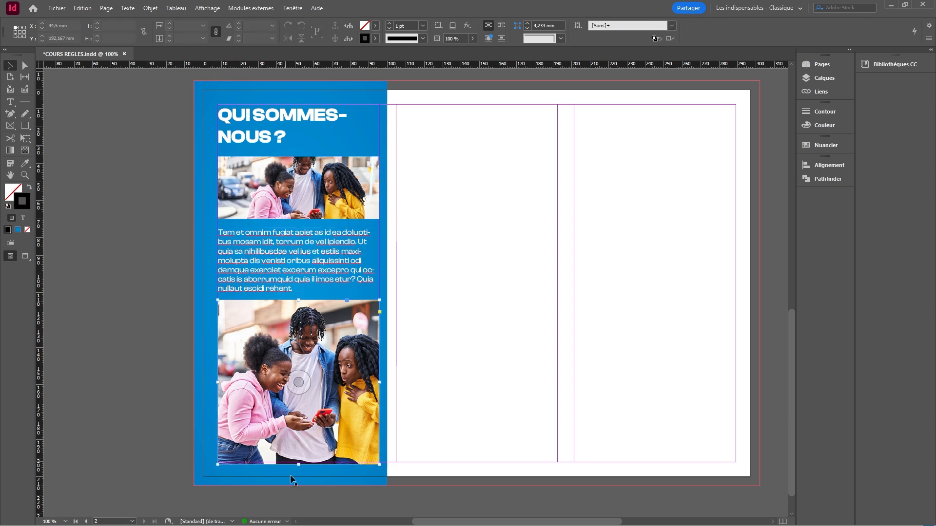
{"action": "scroll", "coordinate": [294, 482], "scroll_direction": "up", "scroll_amount": 6}
{"action": "left_click_drag", "start_coordinate": [324, 371], "coordinate": [325, 354]}
{"action": "key", "text": "ctrl+1"}
{"action": "scroll", "coordinate": [473, 262], "scroll_direction": "up", "scroll_amount": 2}
{"action": "scroll", "coordinate": [473, 262], "scroll_direction": "down", "scroll_amount": 1}
Duplicate the blue gradient background onto the middle panel and narrow the copy to 97.01 mm wide
{"action": "left_click_drag", "start_coordinate": [511, 264], "coordinate": [450, 259]}
{"action": "left_click_drag", "start_coordinate": [161, 433], "coordinate": [353, 437]}
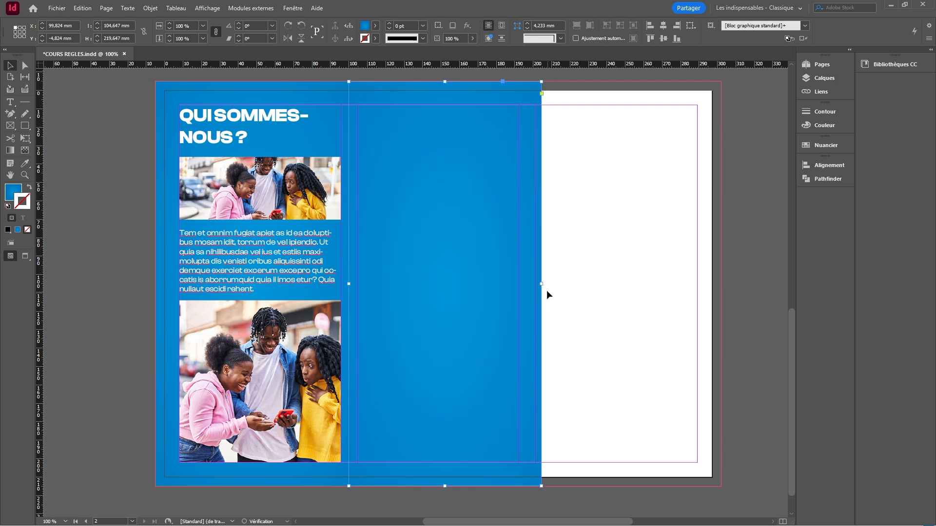
{"action": "left_click_drag", "start_coordinate": [543, 283], "coordinate": [527, 282]}
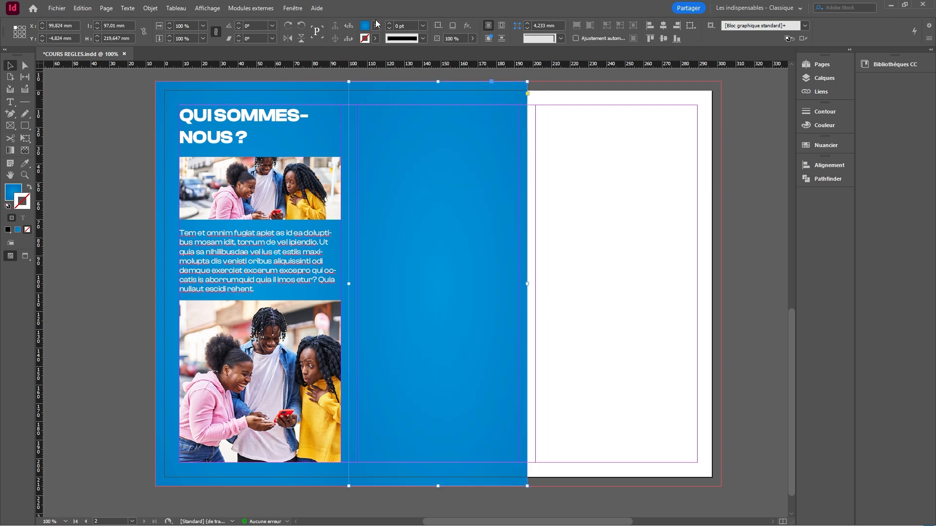
Place the IMAGE Photoshop file of the standing man from the TUTO FLYER folder onto the spread
{"action": "left_click", "coordinate": [589, 226]}
{"action": "scroll", "coordinate": [560, 207], "scroll_direction": "right", "scroll_amount": 1}
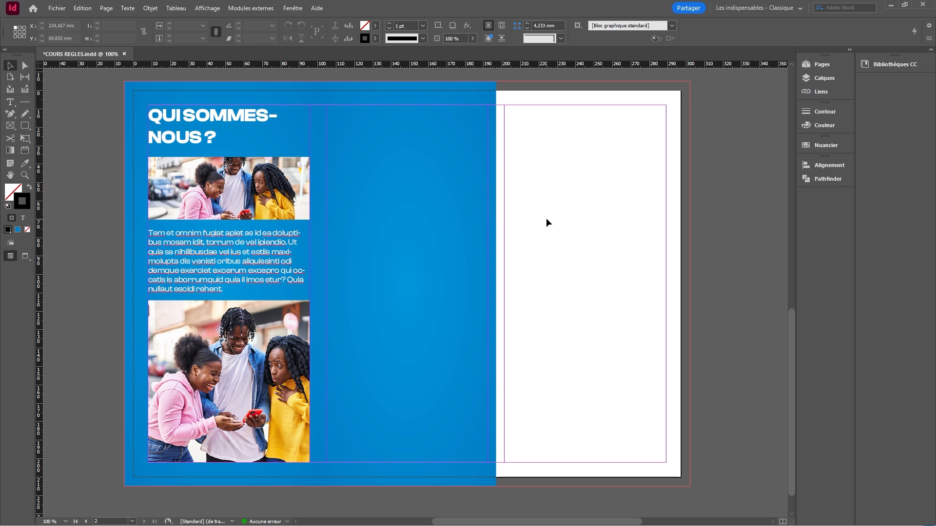
{"action": "key", "text": "ctrl+d"}
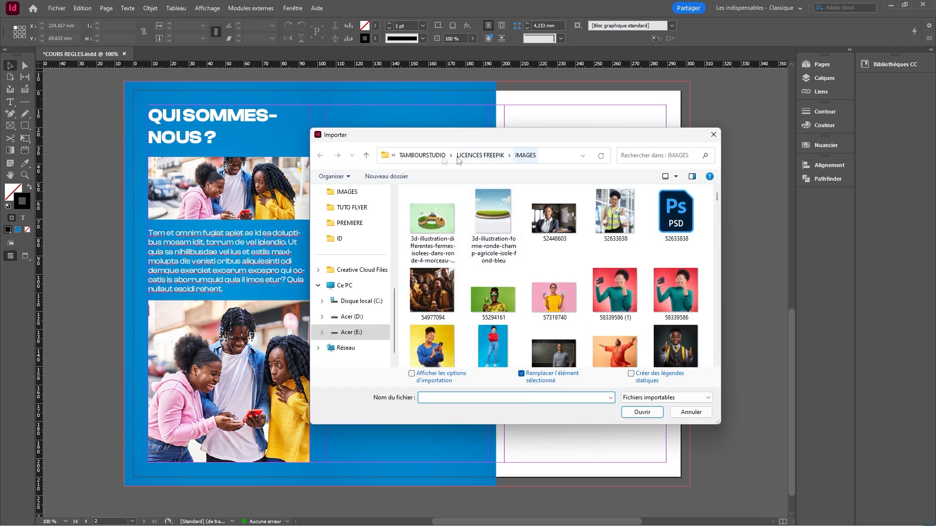
{"action": "left_click", "coordinate": [351, 208]}
{"action": "scroll", "coordinate": [573, 310], "scroll_direction": "down", "scroll_amount": 3}
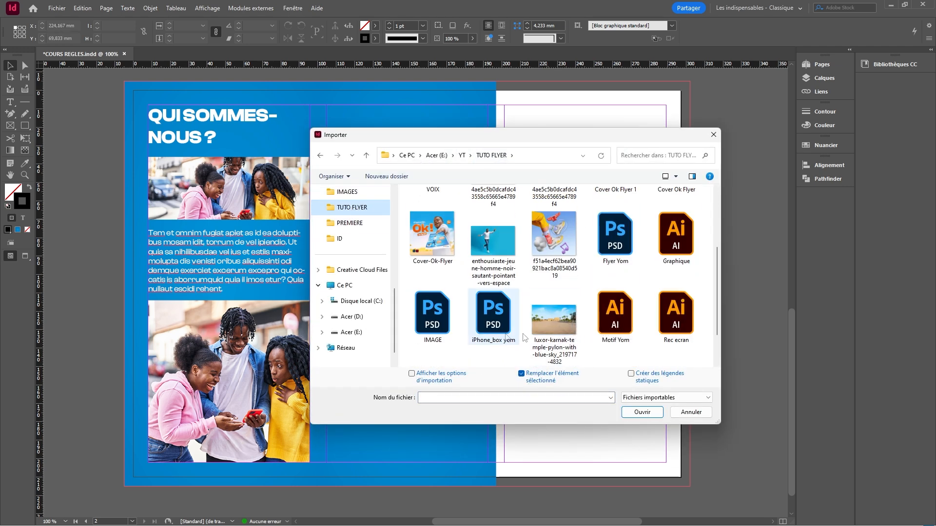
{"action": "left_click", "coordinate": [432, 312]}
{"action": "left_click", "coordinate": [638, 414]}
{"action": "left_click_drag", "start_coordinate": [332, 176], "coordinate": [585, 492]}
Move the man's photo over the middle panel and crop its frame to the bottom bleed and the panel's side edges
{"action": "left_click_drag", "start_coordinate": [547, 291], "coordinate": [402, 285]}
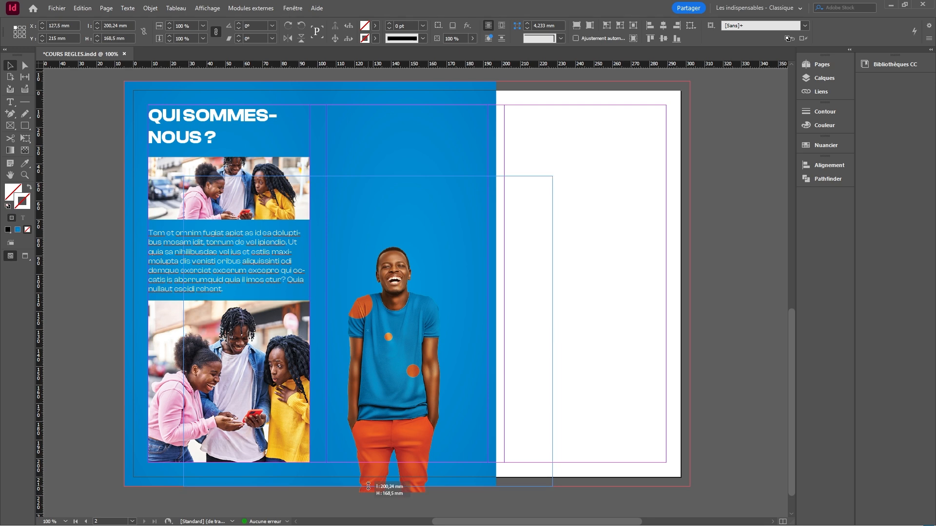
{"action": "left_click_drag", "start_coordinate": [368, 486], "coordinate": [368, 486]}
{"action": "left_click_drag", "start_coordinate": [185, 331], "coordinate": [318, 330]}
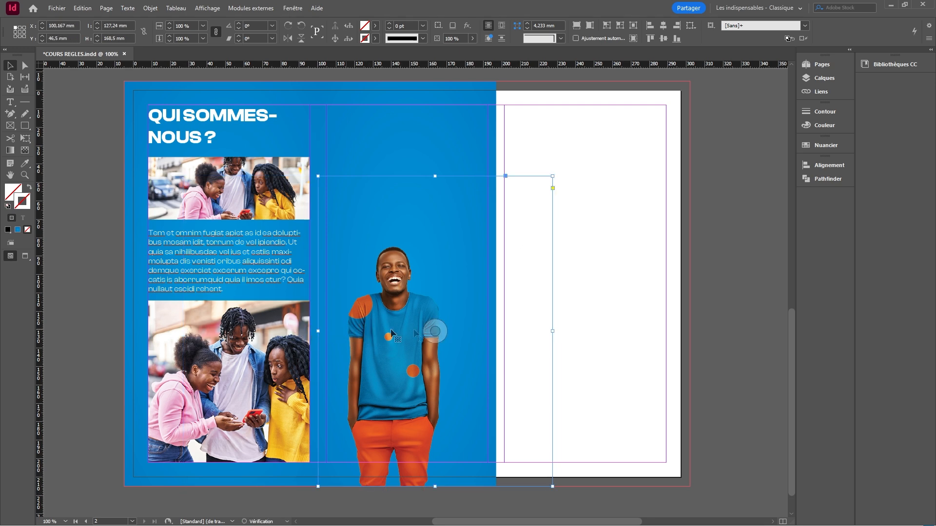
{"action": "left_click_drag", "start_coordinate": [555, 333], "coordinate": [497, 333]}
Delete the body text and both group photos from the first panel, keeping the heading
{"action": "left_click", "coordinate": [251, 286]}
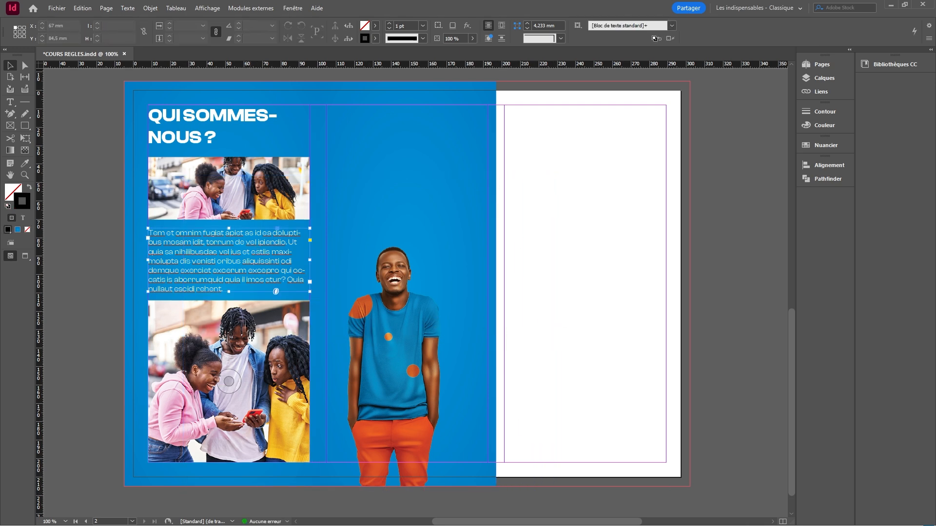
{"action": "left_click", "coordinate": [270, 347], "text": "shift"}
{"action": "key", "text": "Delete"}
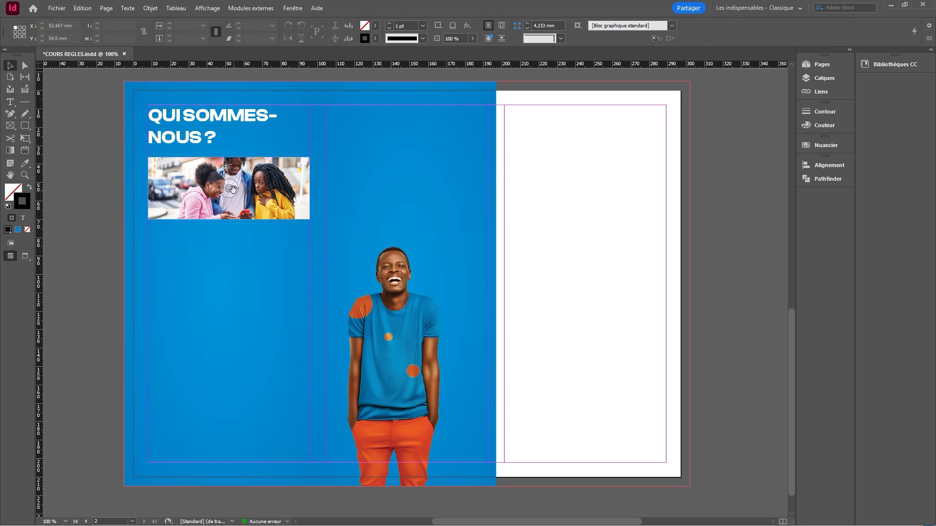
{"action": "left_click", "coordinate": [229, 188]}
{"action": "key", "text": "Delete"}
Move the man's photo onto the blue panel at X 3.5 mm and enlarge the image within its frame to about 242 × 208 mm
{"action": "left_click", "coordinate": [404, 288]}
{"action": "left_click_drag", "start_coordinate": [403, 289], "coordinate": [225, 286]}
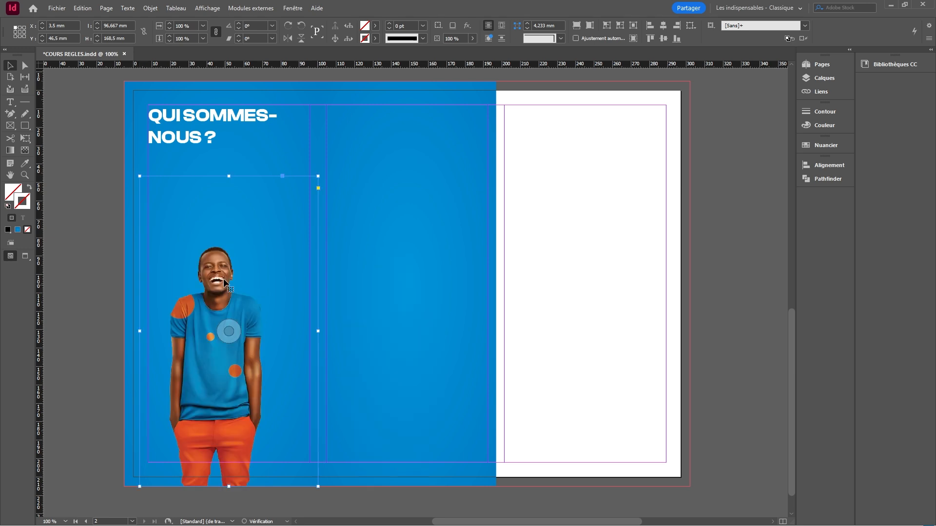
{"action": "left_click", "coordinate": [98, 253]}
{"action": "scroll", "coordinate": [345, 274], "scroll_direction": "left", "scroll_amount": 5}
{"action": "left_click", "coordinate": [345, 273]}
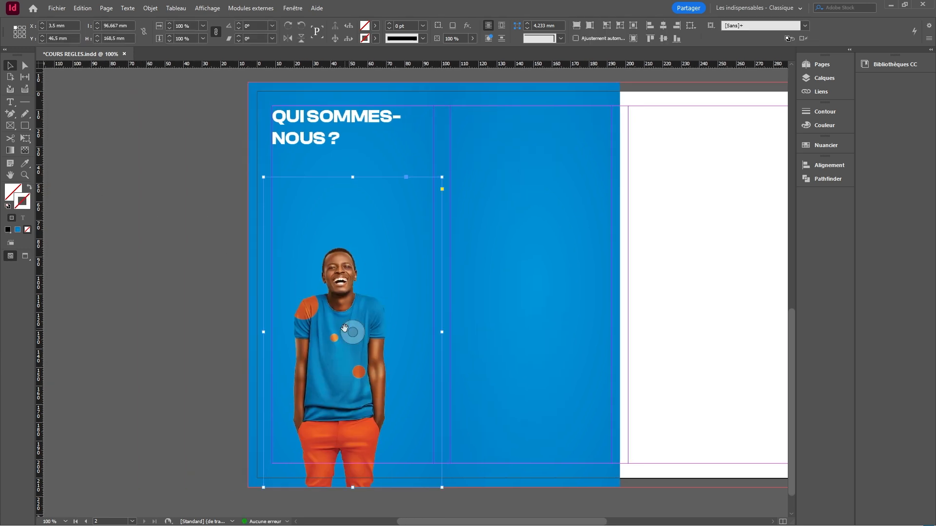
{"action": "left_click", "coordinate": [352, 332]}
{"action": "left_click_drag", "start_coordinate": [315, 177], "coordinate": [315, 111]}
{"action": "left_click", "coordinate": [201, 207]}
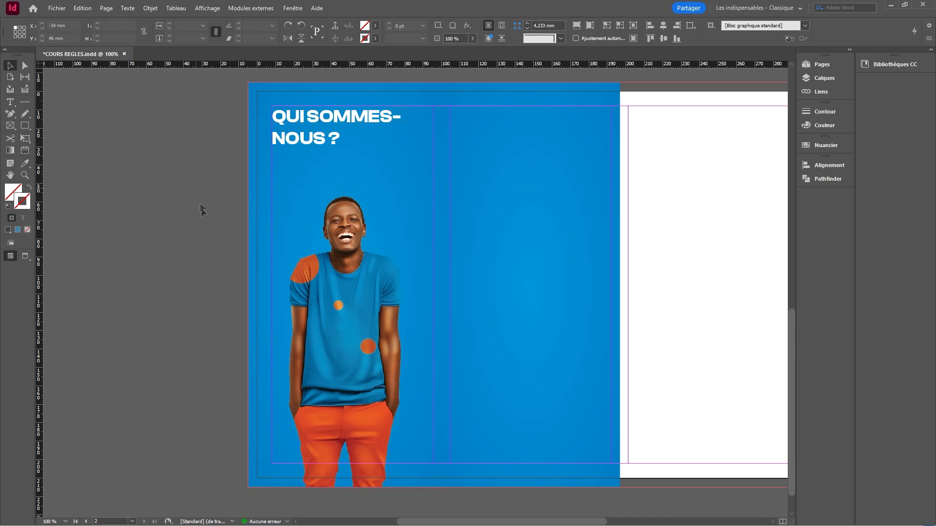
Fill the middle panel's background with the orange radial gradient, checking it in preview before restoring the normal view with guides
{"action": "left_click", "coordinate": [26, 256]}
{"action": "left_click", "coordinate": [526, 284]}
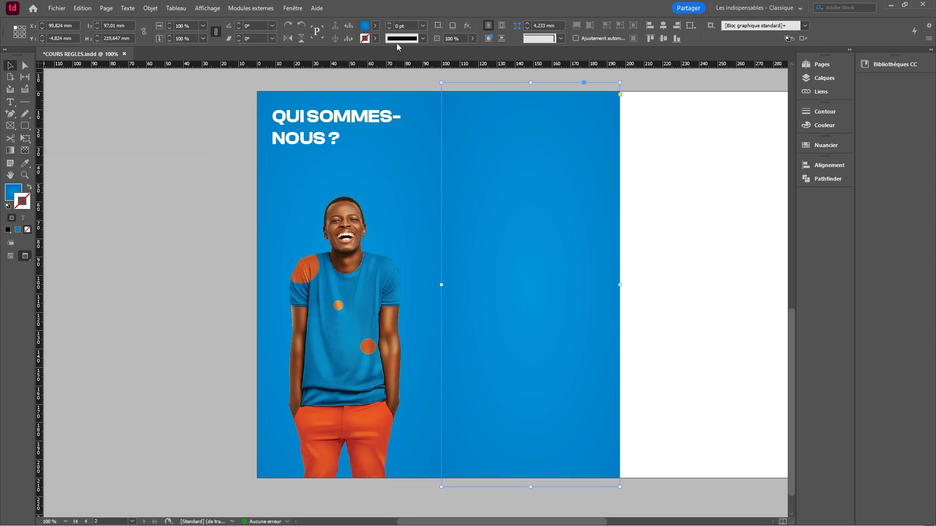
{"action": "left_click", "coordinate": [375, 25]}
{"action": "left_click", "coordinate": [315, 125]}
{"action": "scroll", "coordinate": [493, 209], "scroll_direction": "right", "scroll_amount": 3}
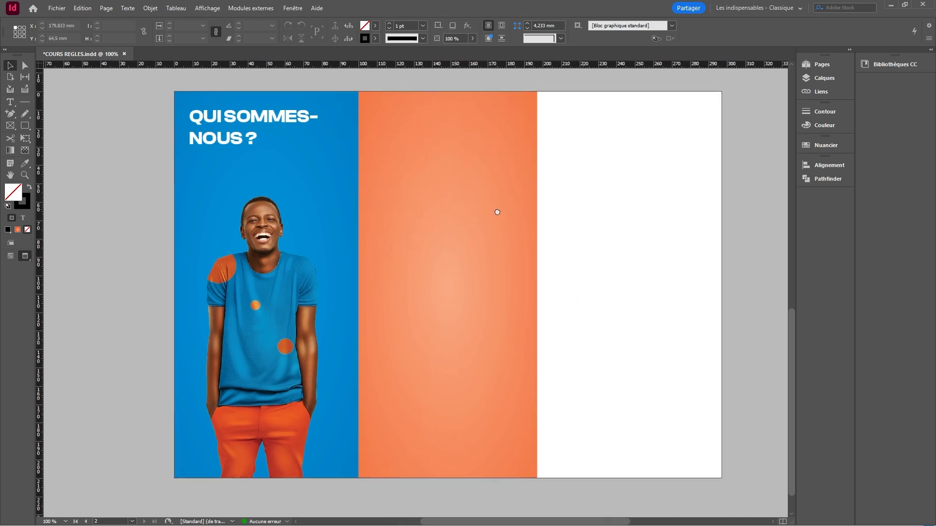
{"action": "left_click_drag", "start_coordinate": [464, 148], "coordinate": [334, 111]}
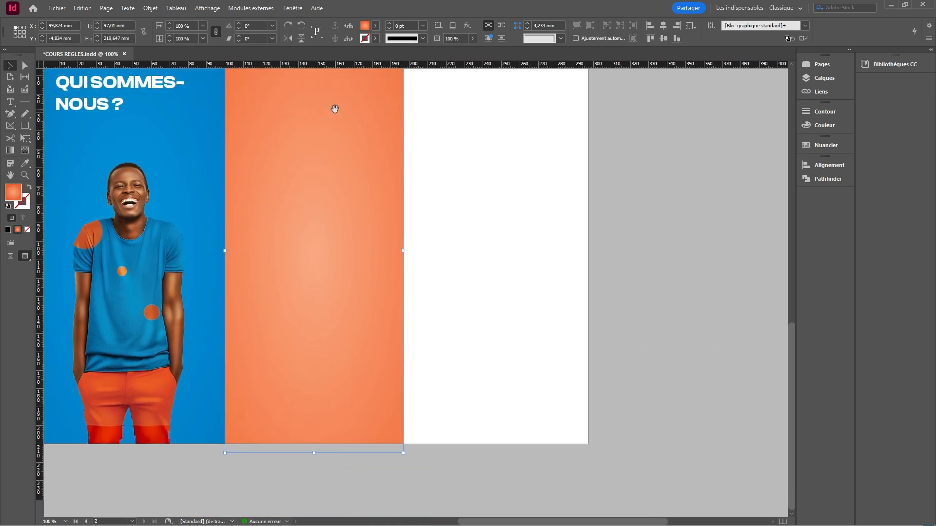
{"action": "left_click", "coordinate": [10, 256]}
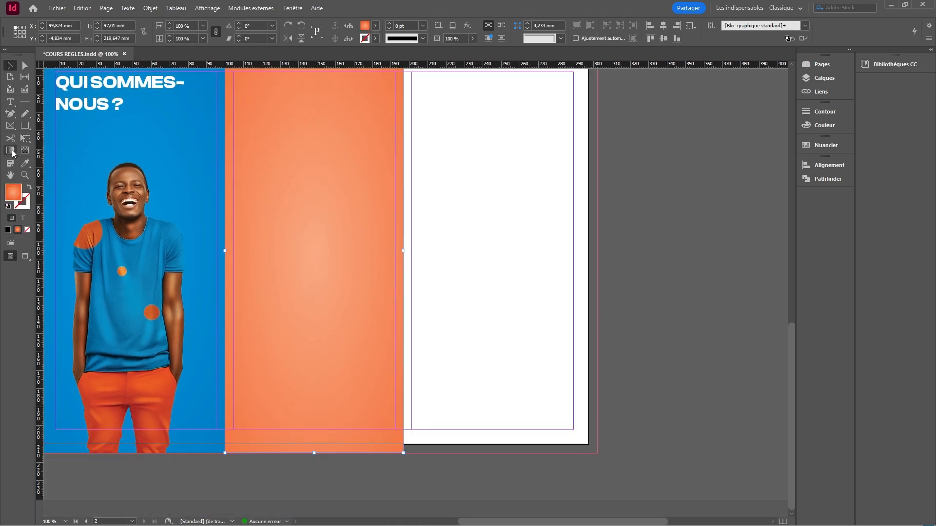
Redraw the orange background's gradient so its light centre sits at the base of the middle panel
{"action": "left_click_drag", "start_coordinate": [440, 494], "coordinate": [502, 489]}
{"action": "scroll", "coordinate": [429, 383], "scroll_direction": "down", "scroll_amount": 2}
{"action": "scroll", "coordinate": [388, 327], "scroll_direction": "up", "scroll_amount": 1}
Reduce the man's image inside its frame to about 221 × 190 mm and lower it towards the bottom bleed
{"action": "left_click", "coordinate": [135, 285]}
{"action": "scroll", "coordinate": [250, 291], "scroll_direction": "up", "scroll_amount": 2}
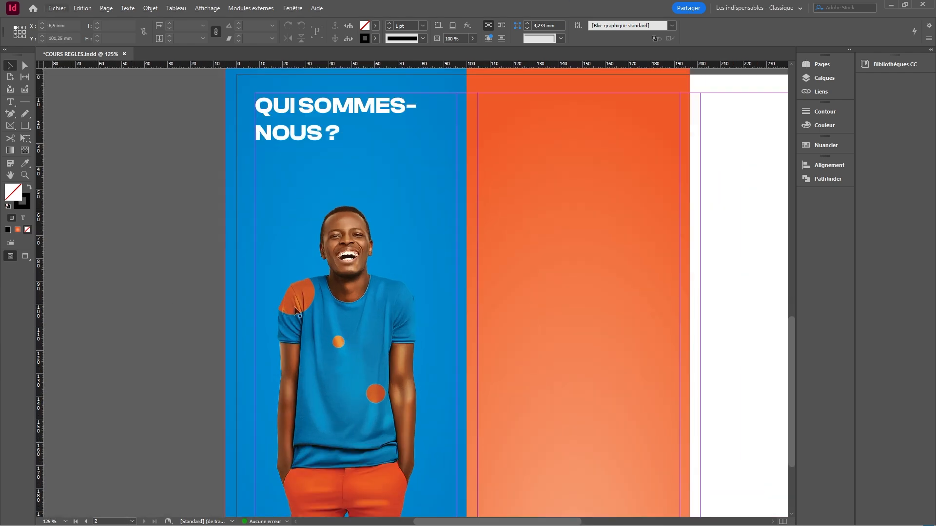
{"action": "scroll", "coordinate": [267, 313], "scroll_direction": "down", "scroll_amount": 1}
{"action": "left_click", "coordinate": [339, 310]}
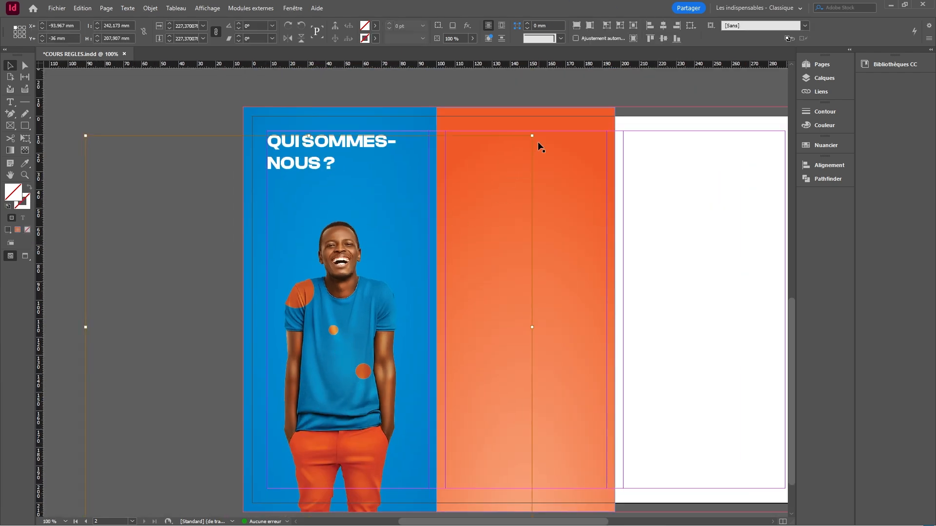
{"action": "left_click_drag", "start_coordinate": [532, 136], "coordinate": [512, 157]}
{"action": "left_click_drag", "start_coordinate": [341, 286], "coordinate": [341, 316]}
{"action": "scroll", "coordinate": [343, 235], "scroll_direction": "down", "scroll_amount": 2}
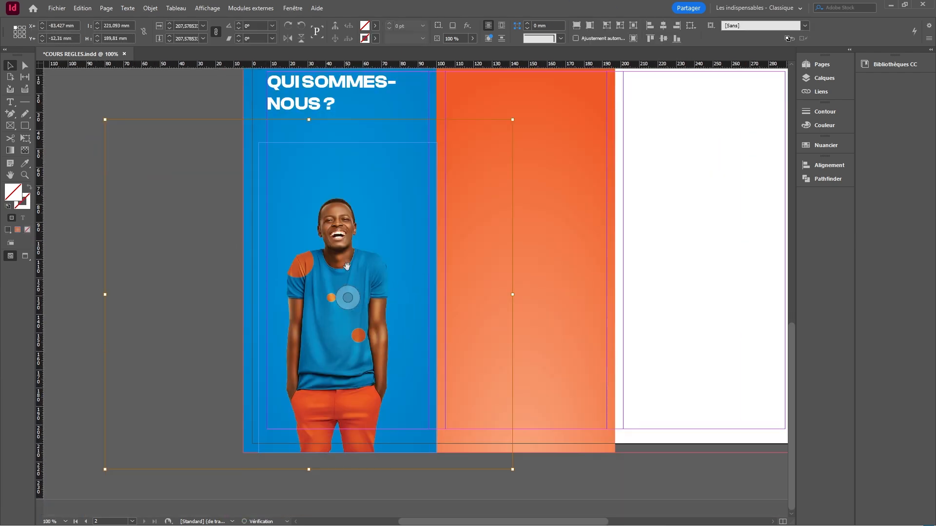
{"action": "left_click_drag", "start_coordinate": [343, 236], "coordinate": [343, 243]}
{"action": "key", "text": "ctrl+shift+a"}
Draw a text frame about 88 × 42 mm below the QUI SOMMES-NOUS ? heading and fill it with placeholder text
{"action": "scroll", "coordinate": [431, 276], "scroll_direction": "up", "scroll_amount": 2}
{"action": "scroll", "coordinate": [432, 275], "scroll_direction": "down", "scroll_amount": 1}
{"action": "left_click_drag", "start_coordinate": [360, 205], "coordinate": [330, 233]}
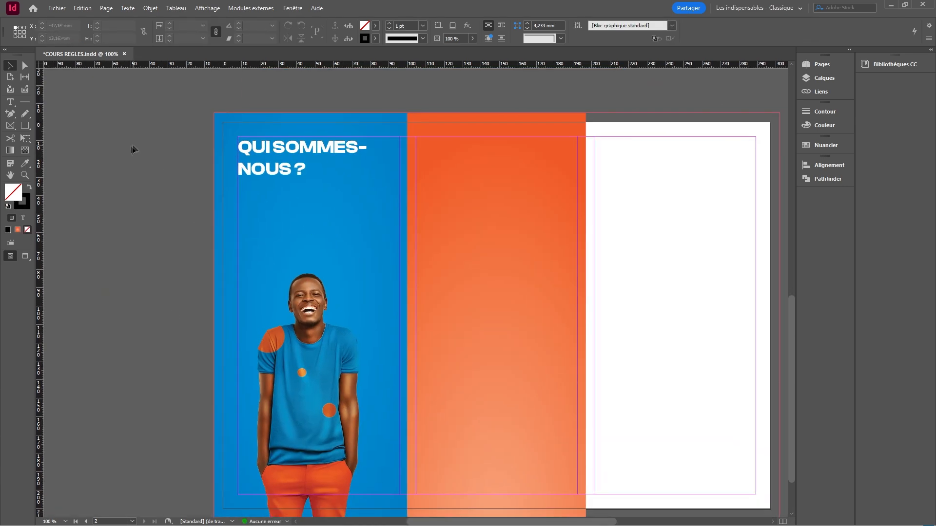
{"action": "left_click", "coordinate": [11, 102]}
{"action": "mouse_move", "coordinate": [240, 194]}
{"action": "left_mouse_down"}
{"action": "mouse_move", "coordinate": [393, 256]}
{"action": "mouse_move", "coordinate": [352, 219]}
{"action": "left_mouse_up"}
{"action": "left_click", "coordinate": [128, 8]}
{"action": "left_click", "coordinate": [215, 288]}
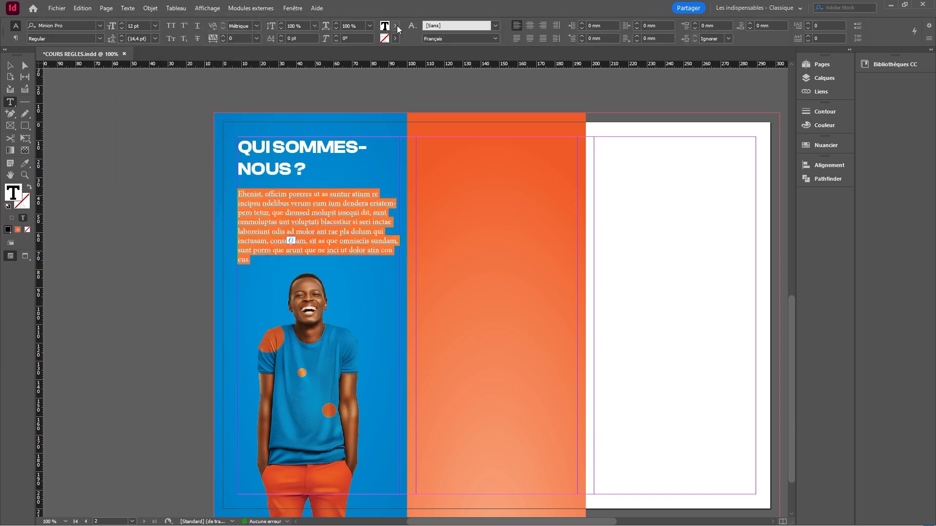
Format the placeholder text in white Clash Display Medium, justified with the last line aligned left
{"action": "left_click", "coordinate": [397, 28]}
{"action": "left_click", "coordinate": [309, 81]}
{"action": "left_click", "coordinate": [98, 27]}
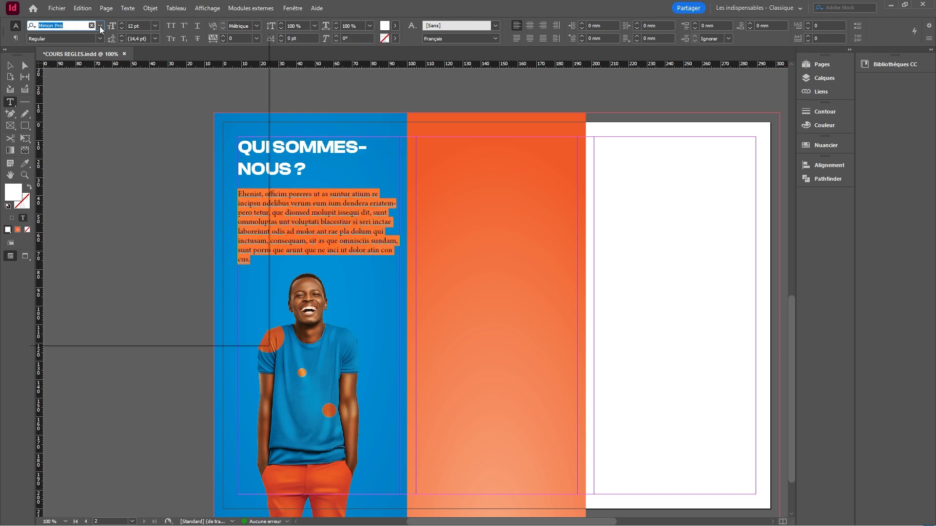
{"action": "left_click", "coordinate": [100, 27]}
{"action": "left_click_drag", "start_coordinate": [268, 223], "coordinate": [270, 97]}
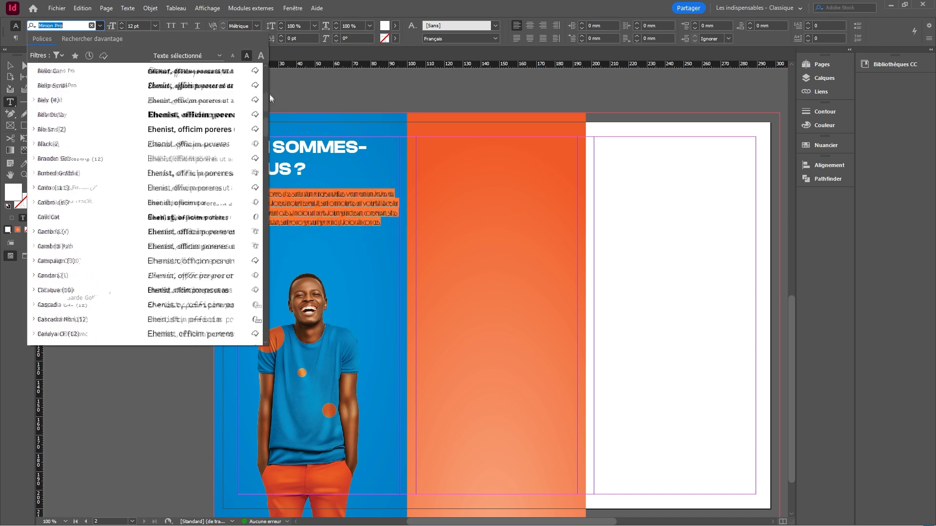
{"action": "left_click", "coordinate": [112, 88]}
{"action": "left_click", "coordinate": [100, 39]}
{"action": "left_click", "coordinate": [78, 81]}
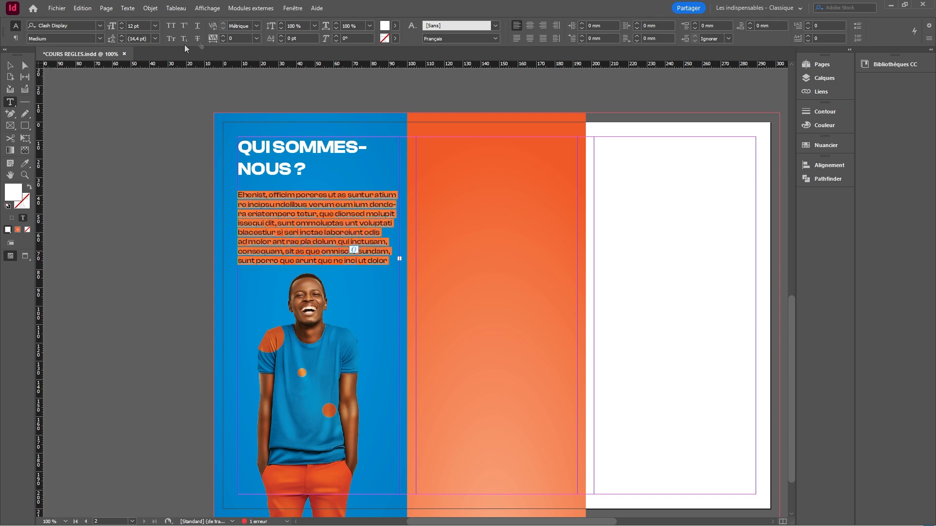
{"action": "left_click", "coordinate": [516, 39]}
{"action": "key", "text": "Right"}
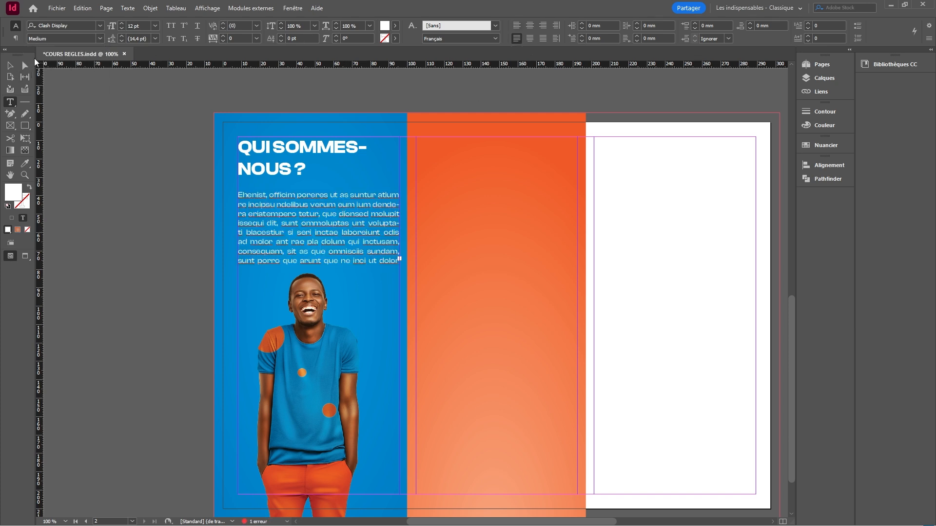
Shorten the placeholder paragraph by deleting the words from "odis" to "dolor" so the text fits its frame
{"action": "left_click", "coordinate": [10, 66]}
{"action": "double_click", "coordinate": [288, 221]}
{"action": "left_click_drag", "start_coordinate": [383, 232], "coordinate": [429, 293]}
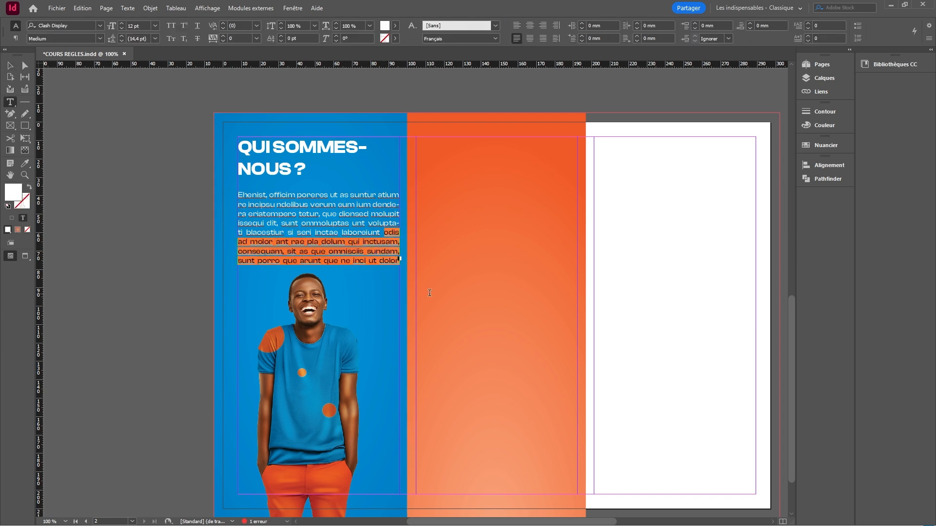
{"action": "key", "text": "BackSpace"}
{"action": "key", "text": "Escape"}
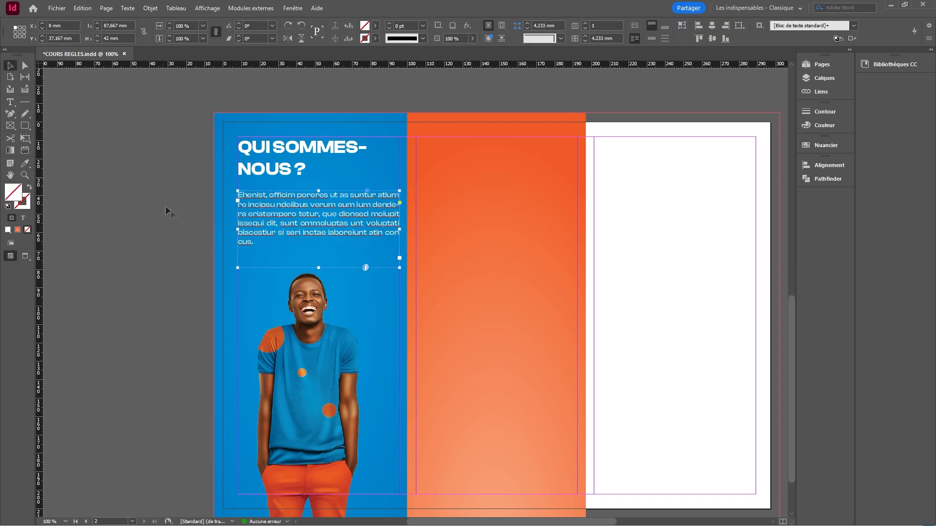
{"action": "left_click", "coordinate": [136, 256]}
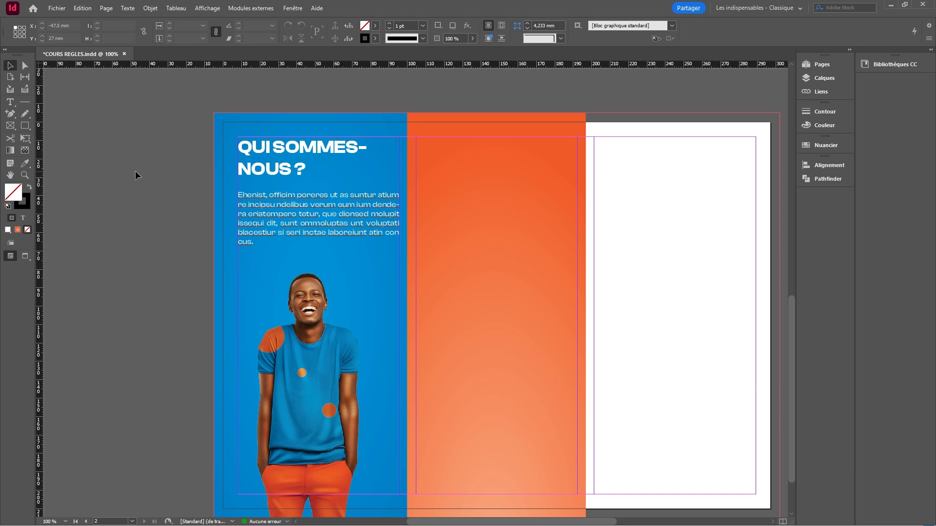
Place the orange speech-bubble graphic beside the man's head at about 54 × 50 mm
{"action": "key", "text": "ctrl+d"}
{"action": "scroll", "coordinate": [670, 256], "scroll_direction": "down", "scroll_amount": 5}
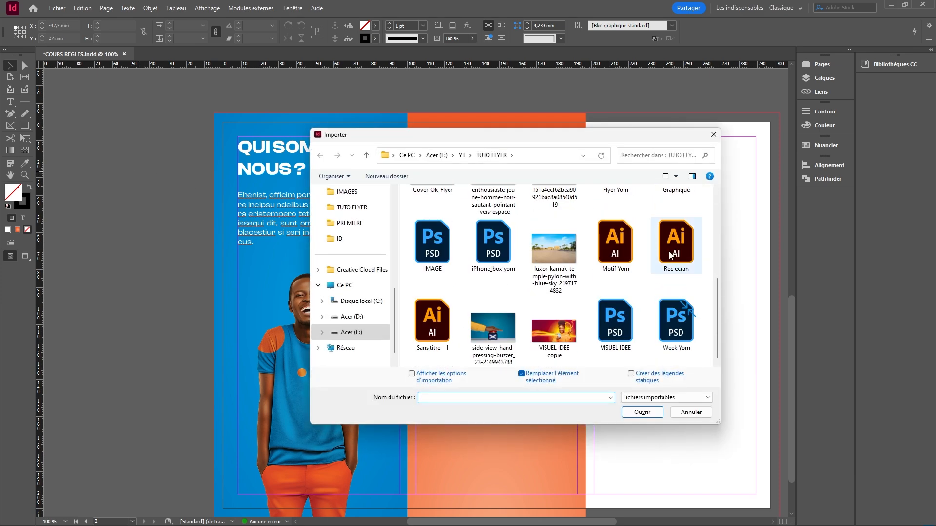
{"action": "scroll", "coordinate": [670, 256], "scroll_direction": "up", "scroll_amount": 1}
{"action": "left_click", "coordinate": [676, 219]}
{"action": "left_click", "coordinate": [642, 413]}
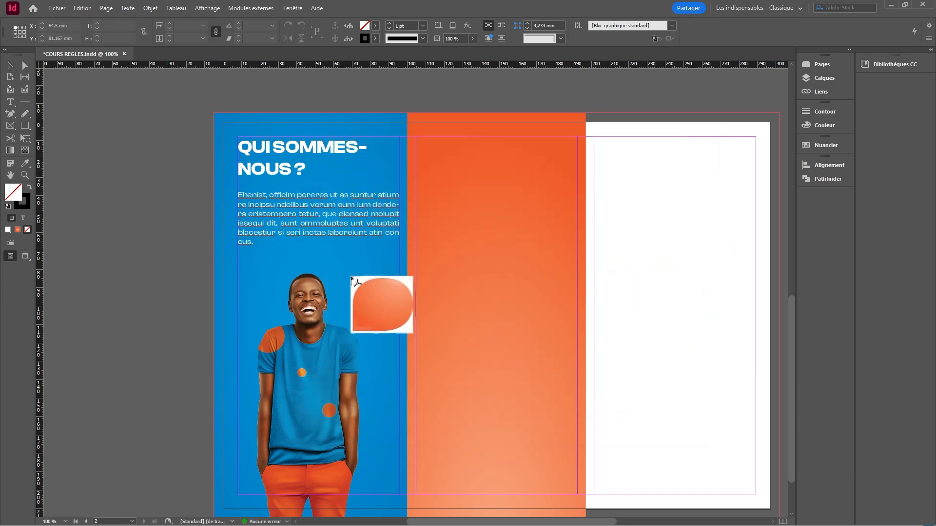
{"action": "left_click_drag", "start_coordinate": [323, 247], "coordinate": [391, 336]}
Shift the man's photo frame towards the outer edge of the blue panel, to X -6.5 mm
{"action": "left_click", "coordinate": [291, 358]}
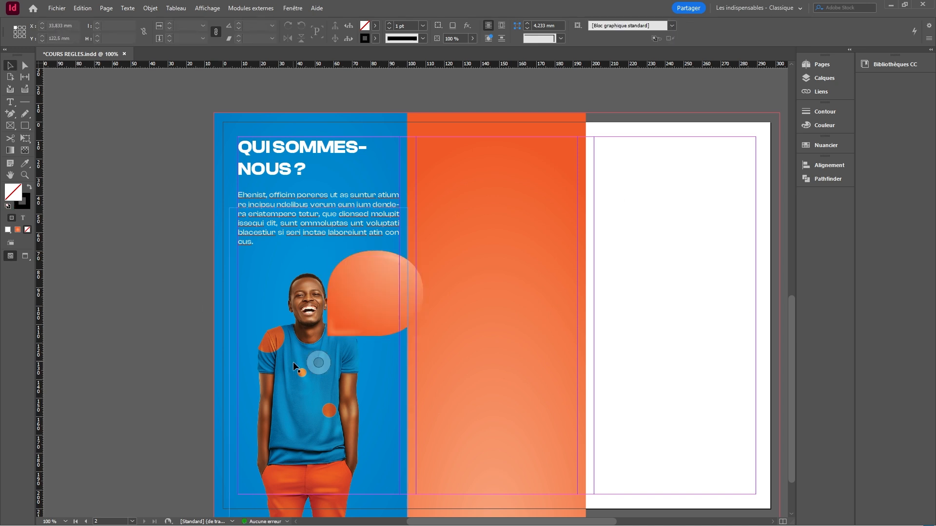
{"action": "mouse_move", "coordinate": [280, 352]}
{"action": "left_mouse_down"}
{"action": "mouse_move", "coordinate": [257, 352]}
{"action": "mouse_move", "coordinate": [268, 344]}
{"action": "left_mouse_up"}
{"action": "left_click", "coordinate": [142, 280]}
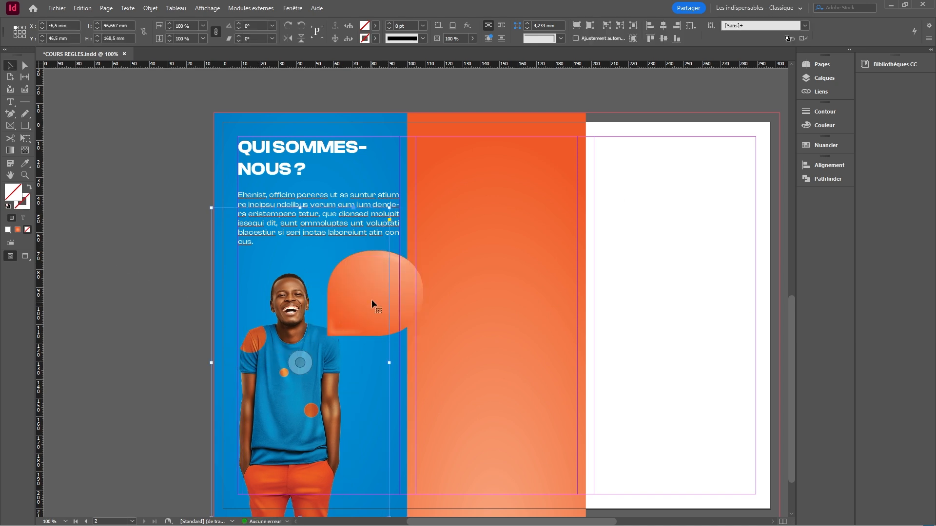
{"action": "left_click", "coordinate": [185, 272]}
Move the orange speech bubble fully inside the blue panel and scale it down beside the man's head
{"action": "mouse_move", "coordinate": [393, 291]}
{"action": "left_mouse_down"}
{"action": "mouse_move", "coordinate": [401, 301]}
{"action": "mouse_move", "coordinate": [376, 290]}
{"action": "left_mouse_up"}
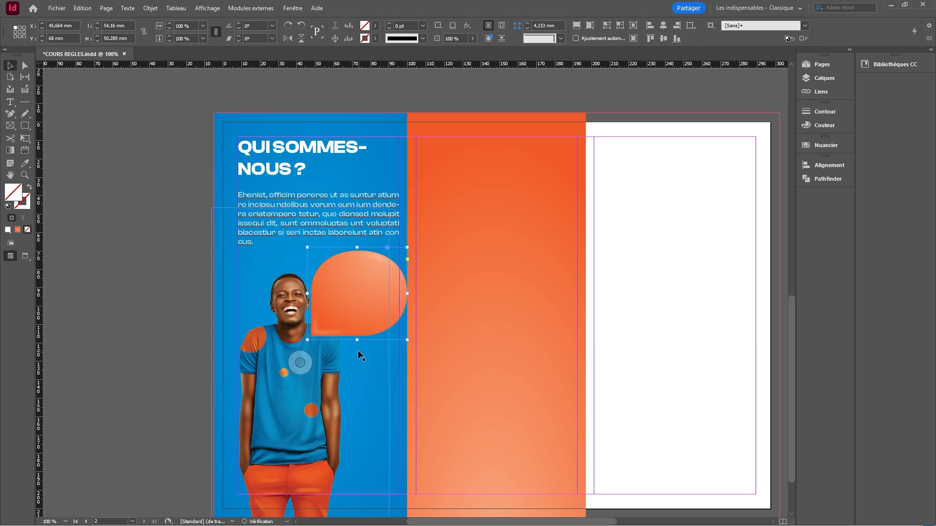
{"action": "left_click_drag", "start_coordinate": [357, 339], "coordinate": [357, 313]}
{"action": "left_click", "coordinate": [357, 317]}
{"action": "left_click", "coordinate": [134, 256]}
Duplicate the heading and body text onto the orange middle panel, with the heading copy at X 104.667 mm, Y 92 mm
{"action": "scroll", "coordinate": [172, 256], "scroll_direction": "down", "scroll_amount": 2}
{"action": "left_click_drag", "start_coordinate": [510, 287], "coordinate": [437, 288]}
{"action": "left_click", "coordinate": [224, 160]}
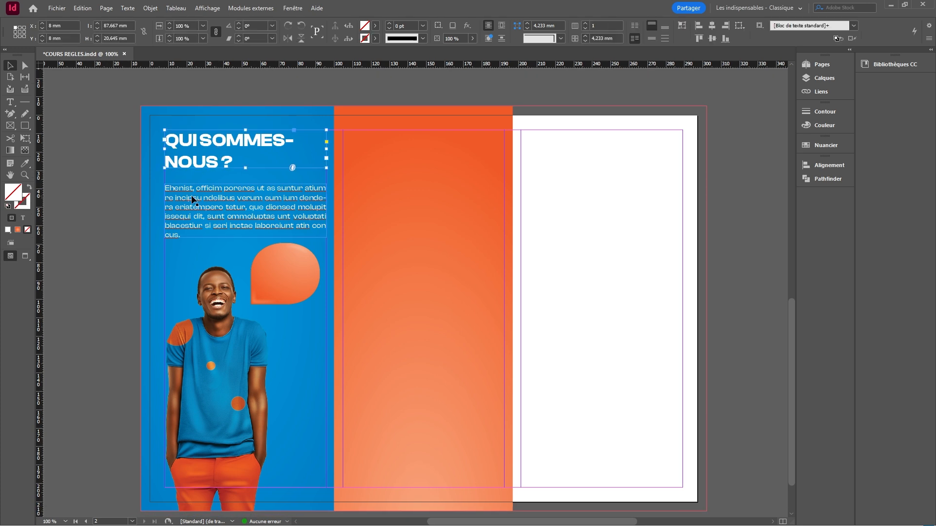
{"action": "left_click", "coordinate": [194, 197], "text": "shift"}
{"action": "left_click_drag", "start_coordinate": [209, 169], "coordinate": [386, 323]}
{"action": "left_click", "coordinate": [662, 343]}
Replace the copied heading with "NOS VALEURS" and break it onto two lines after "NOS"
{"action": "double_click", "coordinate": [382, 313]}
{"action": "key", "text": "ctrl+a"}
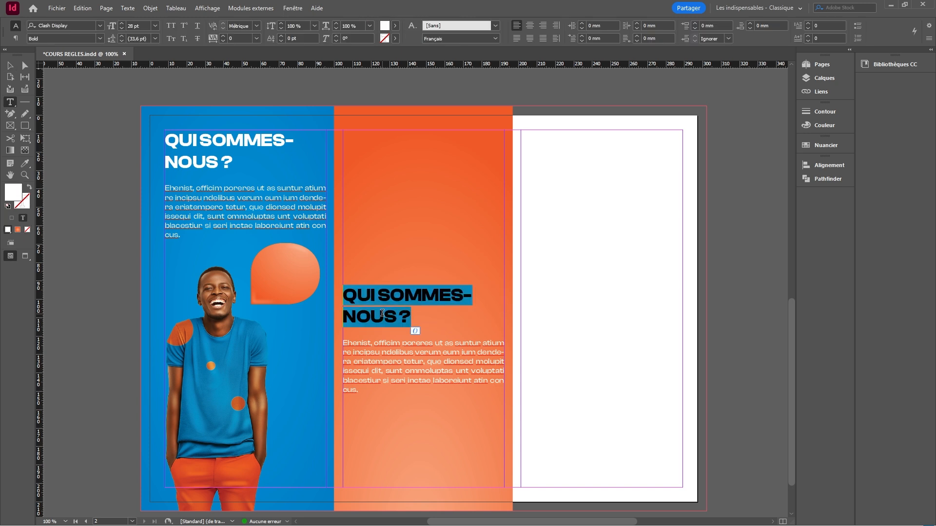
{"action": "type", "text": "NOS VALEURS"}
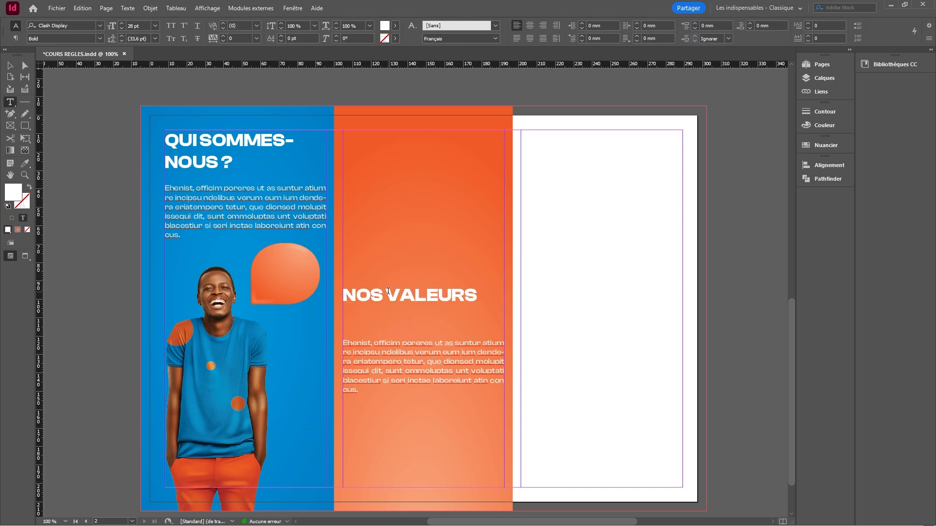
{"action": "left_click", "coordinate": [388, 291]}
{"action": "key", "text": "Return"}
{"action": "left_click", "coordinate": [10, 66]}
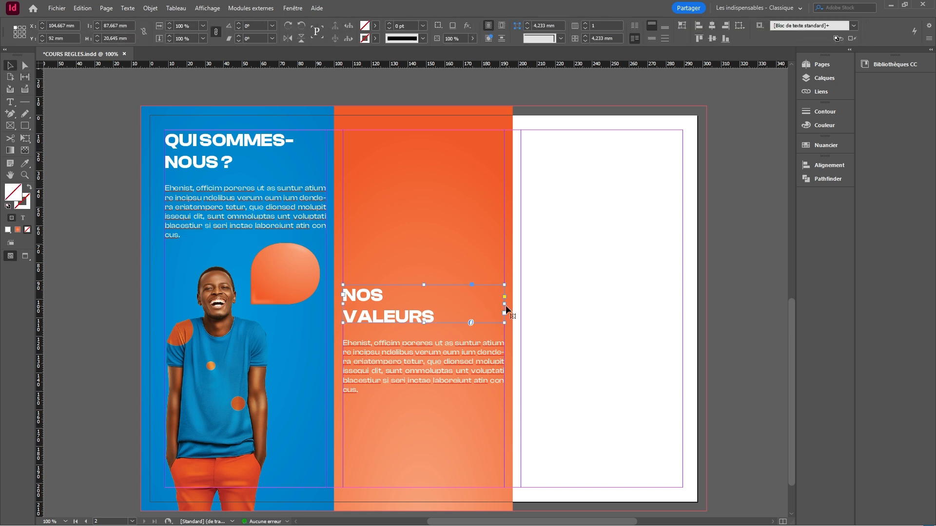
Narrow the NOS VALEURS heading frame, then move heading and body text up to the orange panel's top margin, level with the blue panel's text
{"action": "left_click_drag", "start_coordinate": [475, 305], "coordinate": [440, 304]}
{"action": "left_click", "coordinate": [545, 317]}
{"action": "left_click", "coordinate": [429, 367]}
{"action": "left_click", "coordinate": [379, 317], "text": "shift"}
{"action": "left_click_drag", "start_coordinate": [379, 317], "coordinate": [368, 162]}
{"action": "left_click", "coordinate": [579, 313]}
{"action": "left_click_drag", "start_coordinate": [585, 340], "coordinate": [568, 311]}
{"action": "left_click_drag", "start_coordinate": [412, 246], "coordinate": [399, 269]}
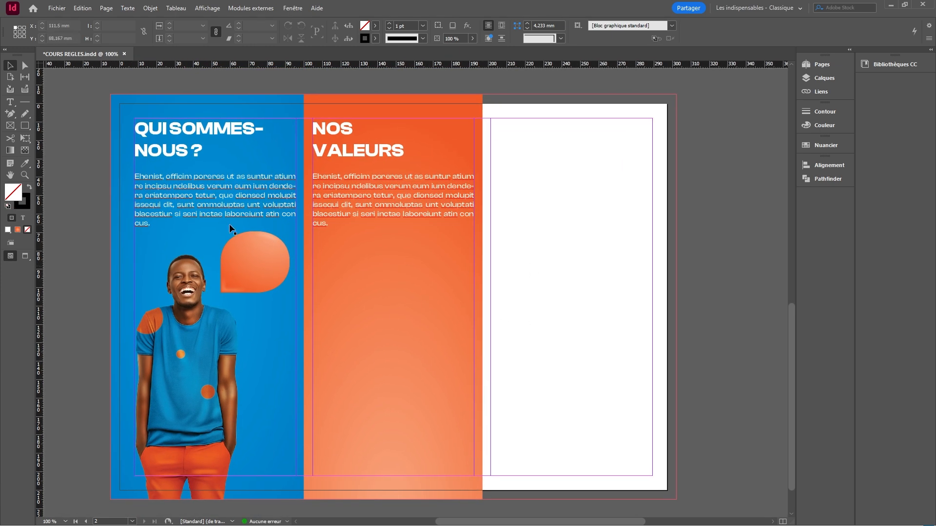
Place the PSD 4ae5c5b0dcafdc43558c65665e4789f4 below the orange panel's text, about 208 mm wide, reaching down to the bottom bleed
{"action": "left_click", "coordinate": [57, 8]}
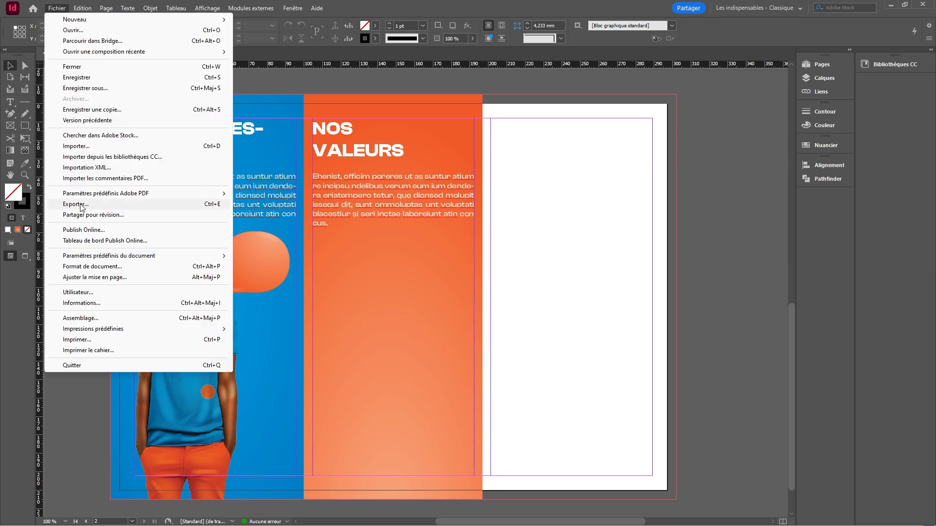
{"action": "left_click", "coordinate": [534, 279]}
{"action": "key", "text": "ctrl+d"}
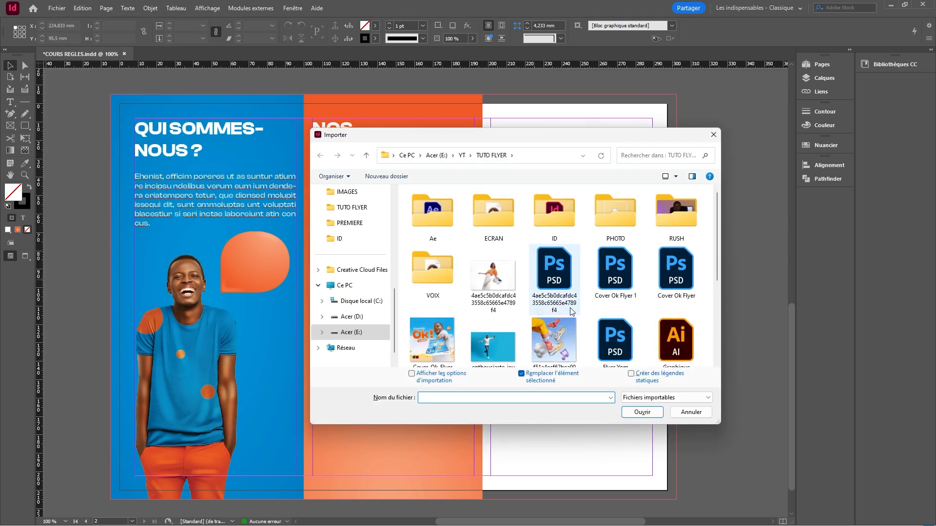
{"action": "left_click", "coordinate": [555, 273]}
{"action": "left_click", "coordinate": [642, 412]}
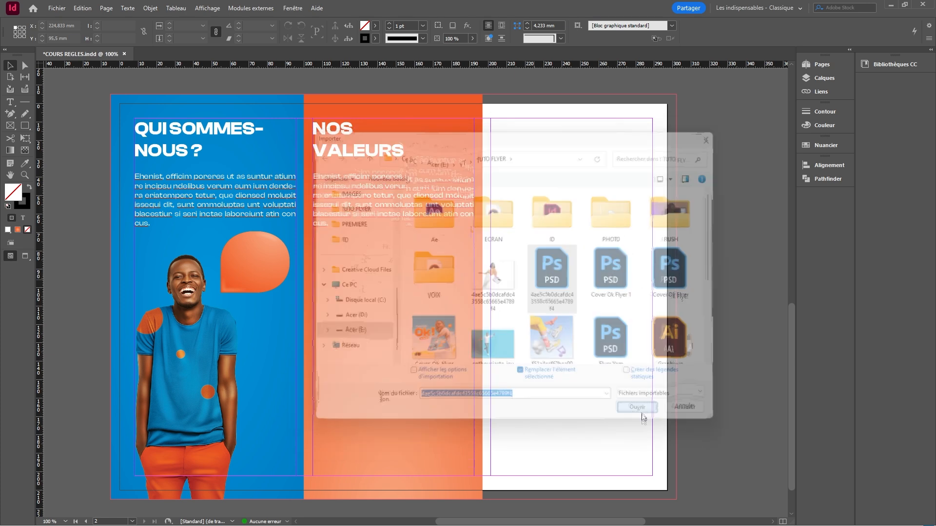
{"action": "left_click_drag", "start_coordinate": [315, 244], "coordinate": [513, 500]}
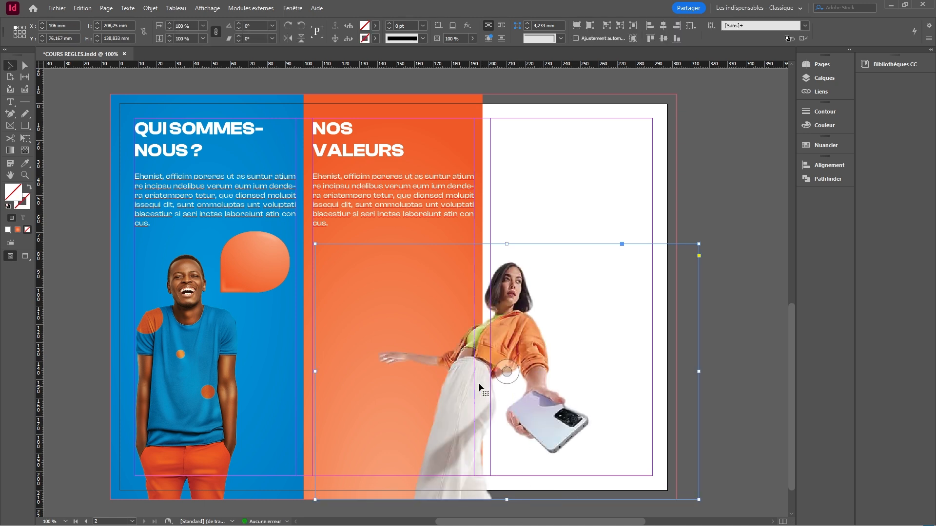
Move the woman's photo onto the orange panel and crop its frame to the panel's two side edges, about 97 mm wide
{"action": "left_click_drag", "start_coordinate": [482, 390], "coordinate": [395, 390]}
{"action": "left_click_drag", "start_coordinate": [610, 372], "coordinate": [483, 373]}
{"action": "left_click_drag", "start_coordinate": [230, 366], "coordinate": [304, 367]}
{"action": "left_click_drag", "start_coordinate": [390, 369], "coordinate": [382, 360]}
{"action": "left_click", "coordinate": [709, 349]}
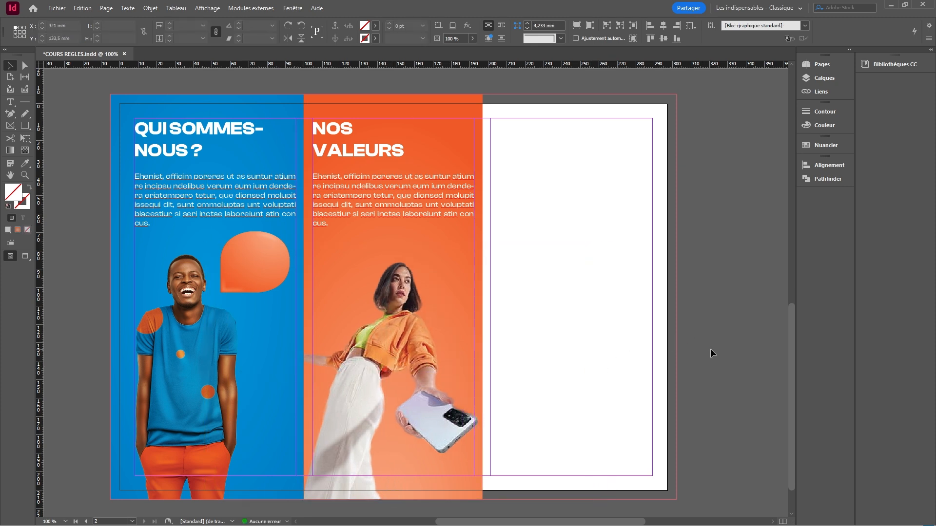
Extend the woman's photo frame to X 77.167 mm so her outstretched hand overlaps the blue panel
{"action": "left_click", "coordinate": [303, 371]}
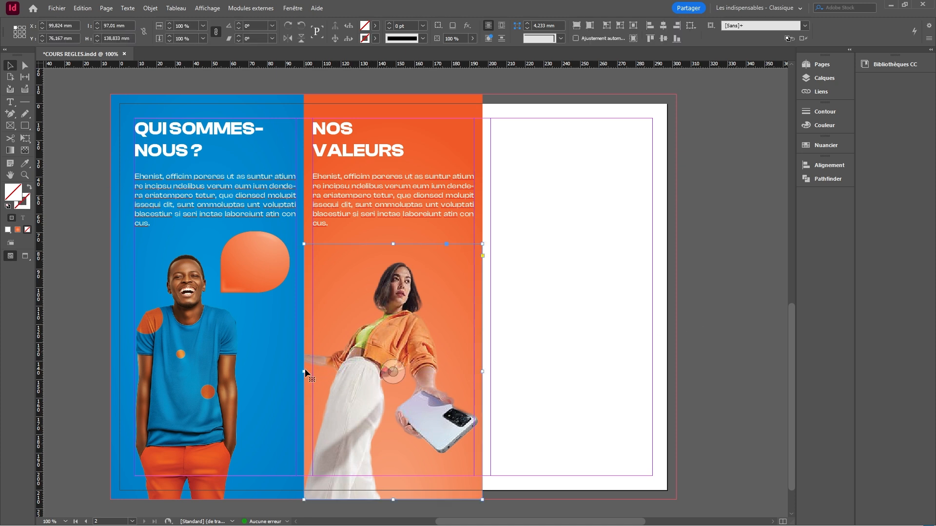
{"action": "left_click_drag", "start_coordinate": [304, 372], "coordinate": [262, 373]}
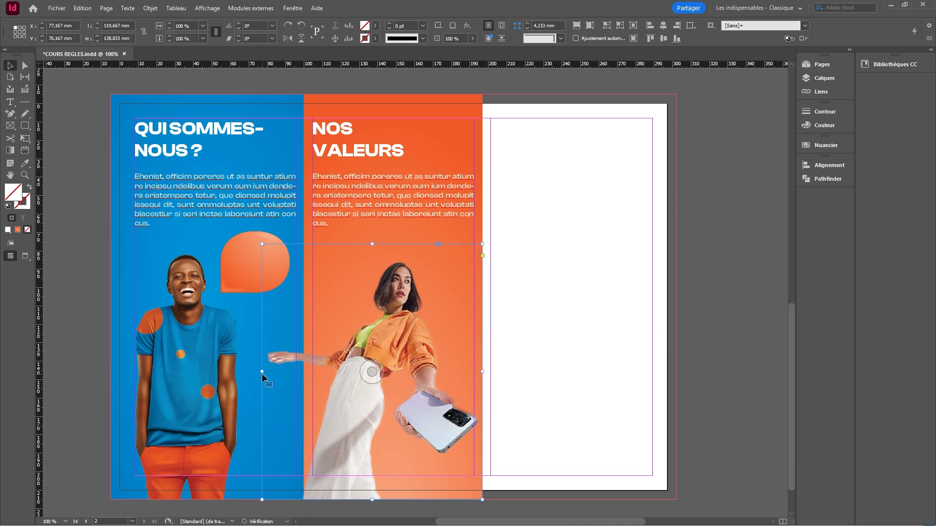
{"action": "left_click", "coordinate": [51, 233]}
Duplicate the orange speech bubble onto the woman's skirt in the orange panel, at X 103.7 mm, Y 151.167 mm
{"action": "mouse_move", "coordinate": [731, 320]}
{"action": "left_mouse_down"}
{"action": "mouse_move", "coordinate": [715, 346]}
{"action": "mouse_move", "coordinate": [638, 312]}
{"action": "mouse_move", "coordinate": [608, 330]}
{"action": "mouse_move", "coordinate": [587, 295]}
{"action": "left_mouse_up"}
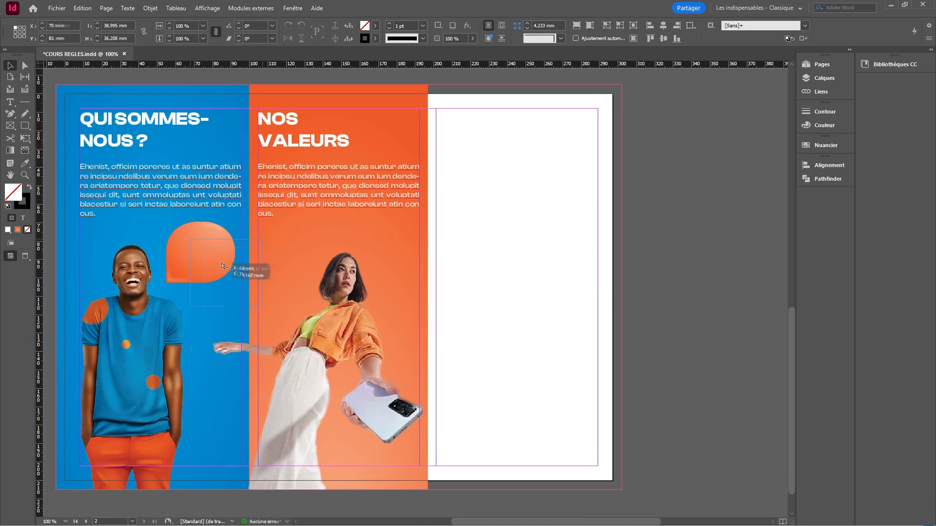
{"action": "right_click", "coordinate": [285, 393]}
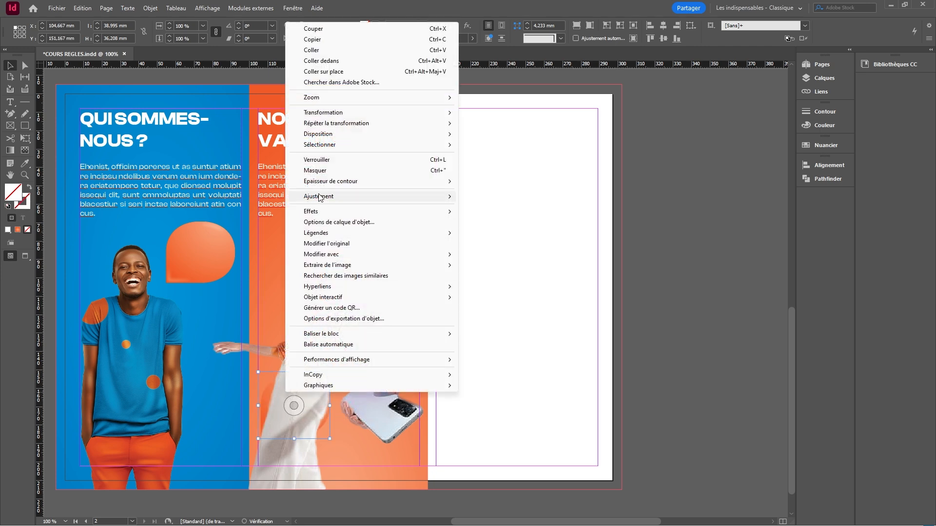
{"action": "mouse_move", "coordinate": [371, 134]}
{"action": "left_click", "coordinate": [666, 420]}
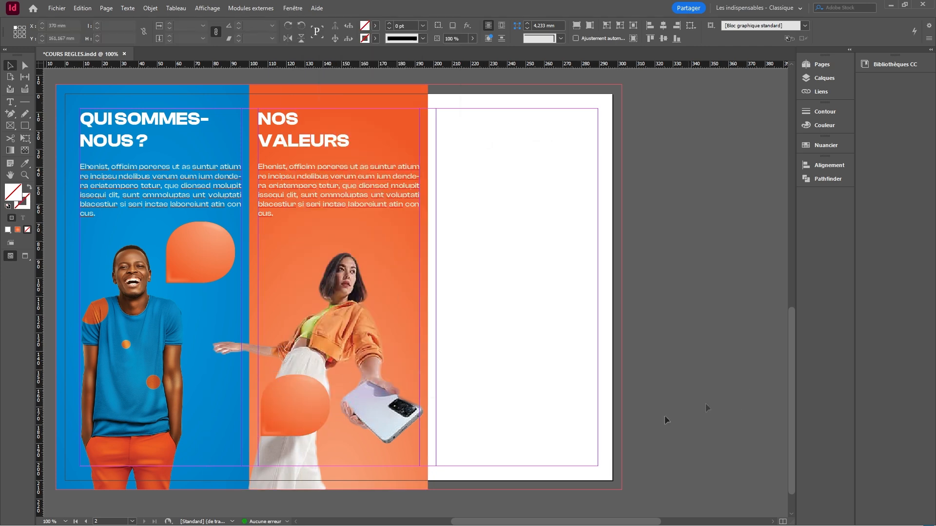
{"action": "scroll", "coordinate": [288, 428], "scroll_direction": "up", "scroll_amount": 3}
{"action": "left_click_drag", "start_coordinate": [267, 364], "coordinate": [263, 364]}
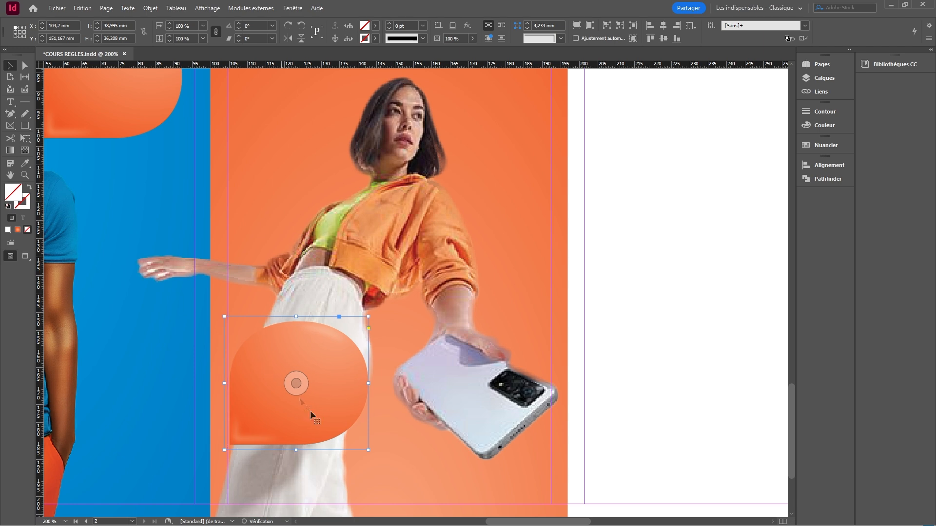
Flip the copied speech bubble vertically and move it back over the skirt, against the inner margin at X 103.35 mm
{"action": "left_click", "coordinate": [300, 37]}
{"action": "left_click_drag", "start_coordinate": [268, 212], "coordinate": [264, 376]}
{"action": "scroll", "coordinate": [219, 420], "scroll_direction": "up", "scroll_amount": 3}
{"action": "key", "text": "Left"}
{"action": "scroll", "coordinate": [252, 253], "scroll_direction": "down", "scroll_amount": 4}
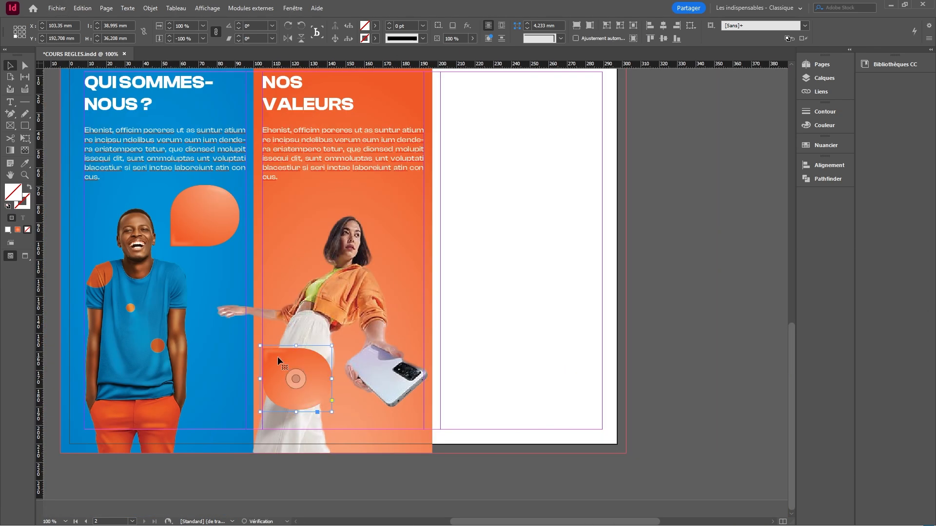
{"action": "left_click", "coordinate": [707, 309]}
Duplicate the blue panel's heading and body text onto the empty third panel, at X 201.333 mm, Y 8 mm
{"action": "left_click_drag", "start_coordinate": [686, 259], "coordinate": [670, 312]}
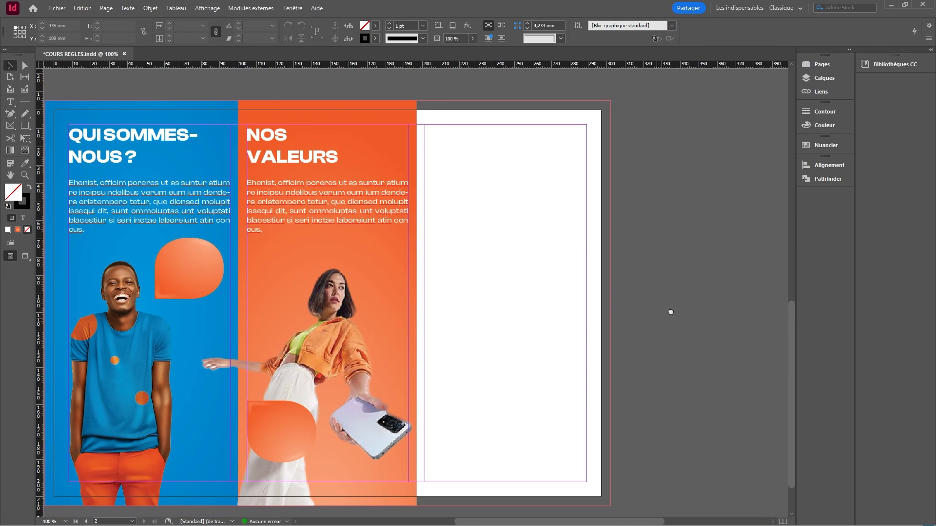
{"action": "left_click_drag", "start_coordinate": [543, 321], "coordinate": [564, 316]}
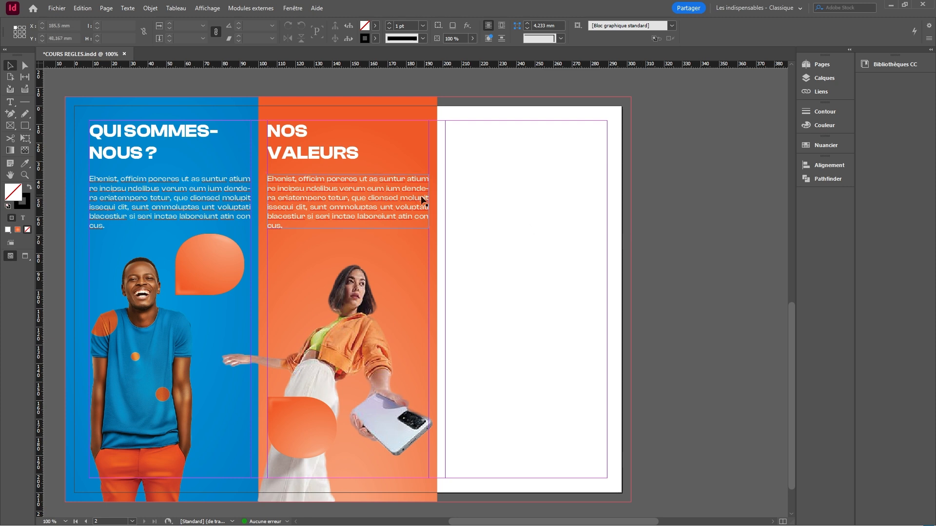
{"action": "mouse_move", "coordinate": [164, 198]}
{"action": "left_mouse_down"}
{"action": "mouse_move", "coordinate": [281, 216]}
{"action": "mouse_move", "coordinate": [199, 210]}
{"action": "mouse_move", "coordinate": [149, 195]}
{"action": "left_mouse_up"}
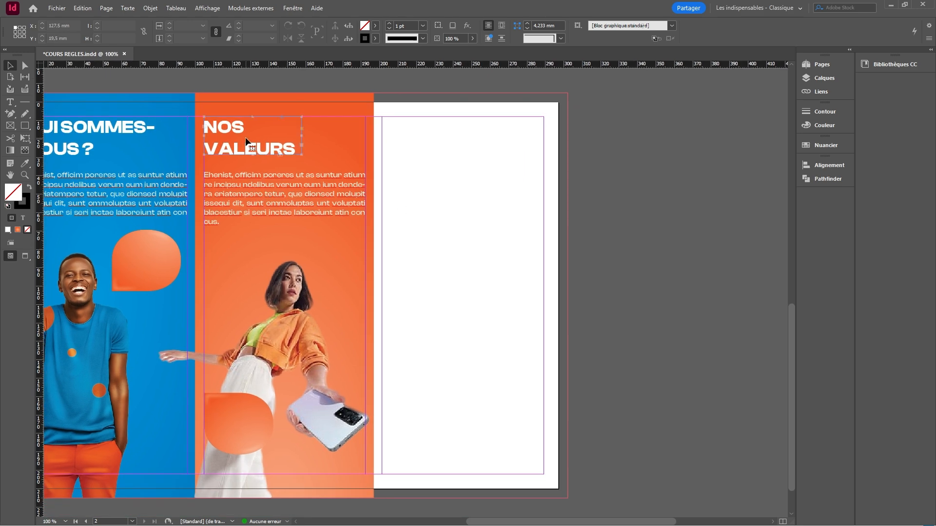
{"action": "left_click", "coordinate": [246, 138]}
{"action": "left_click", "coordinate": [245, 201], "text": "shift"}
{"action": "left_click", "coordinate": [158, 102]}
{"action": "left_click", "coordinate": [129, 190]}
{"action": "left_click", "coordinate": [128, 129], "text": "shift"}
{"action": "left_click_drag", "start_coordinate": [96, 126], "coordinate": [451, 152]}
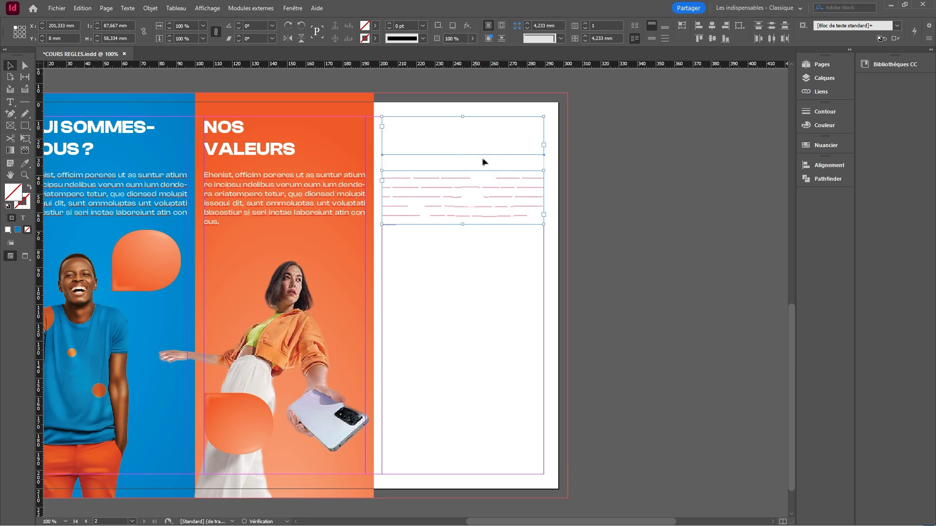
{"action": "left_click", "coordinate": [651, 205]}
Duplicate the blue gradient background onto the third panel behind the copied text
{"action": "left_click", "coordinate": [104, 103]}
{"action": "left_click_drag", "start_coordinate": [104, 104], "coordinate": [476, 115]}
{"action": "left_click", "coordinate": [636, 169]}
Replace the third panel's heading with "NOTRE MISSION"
{"action": "left_click_drag", "start_coordinate": [666, 240], "coordinate": [706, 237]}
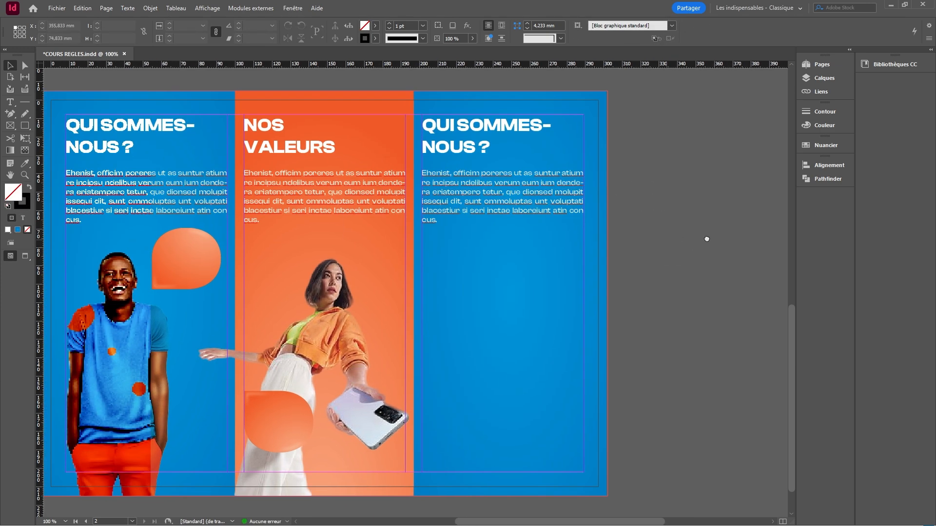
{"action": "double_click", "coordinate": [451, 145]}
{"action": "key", "text": "ctrl+a"}
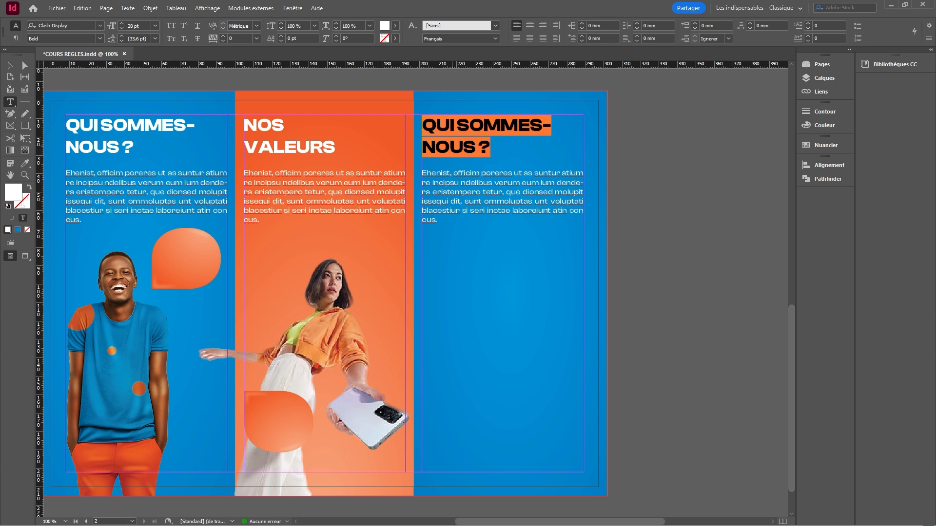
{"action": "type", "text": "NOTRE MISSION"}
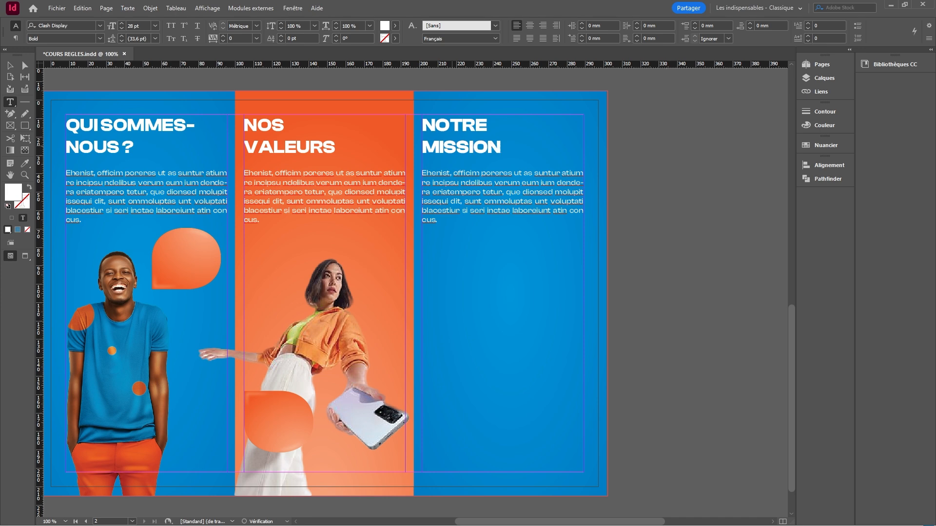
{"action": "left_click", "coordinate": [8, 64]}
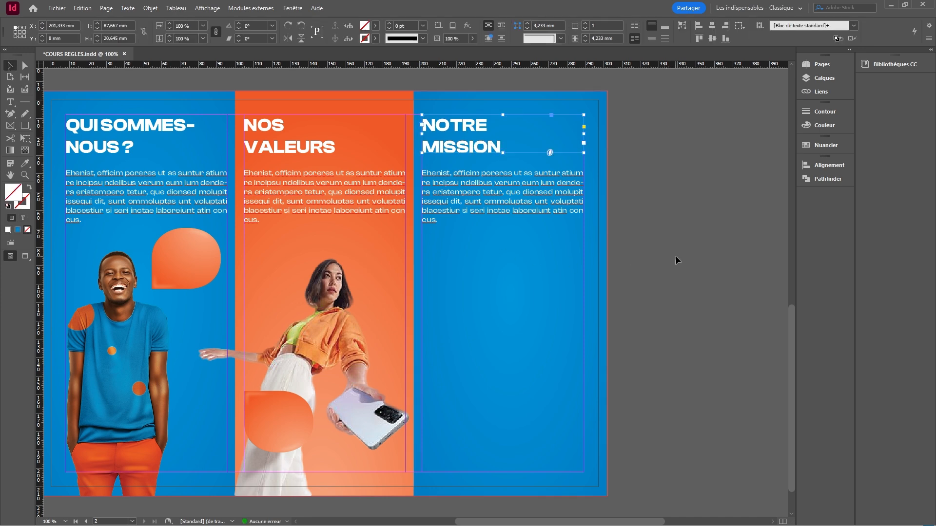
{"action": "left_click", "coordinate": [674, 255]}
Duplicate the first panel's orange speech bubble straight across to the third panel, below its body text
{"action": "key", "text": "ctrl+minus"}
{"action": "key", "text": "ctrl+minus"}
{"action": "key", "text": "ctrl+plus"}
{"action": "scroll", "coordinate": [573, 400], "scroll_direction": "down", "scroll_amount": 3}
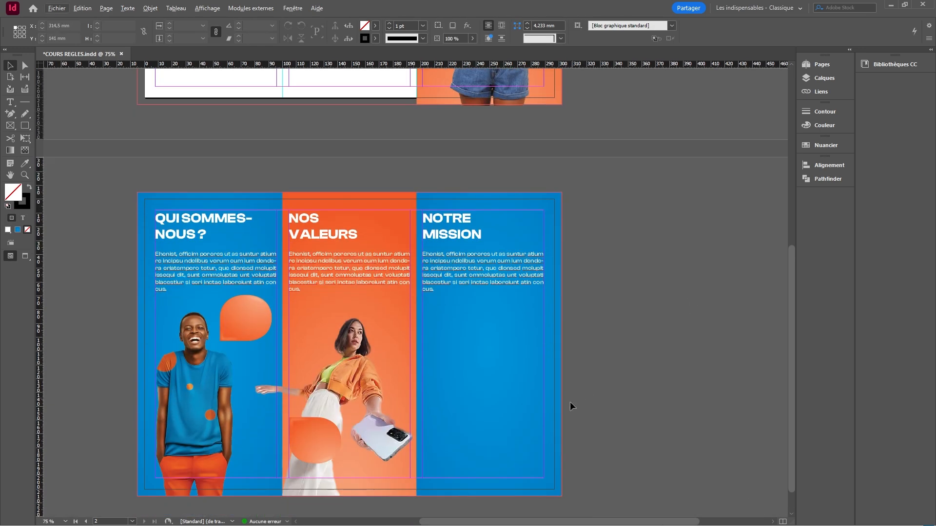
{"action": "scroll", "coordinate": [590, 341], "scroll_direction": "down", "scroll_amount": 1}
{"action": "scroll", "coordinate": [600, 332], "scroll_direction": "up", "scroll_amount": 1, "text": "alt"}
{"action": "left_click_drag", "start_coordinate": [133, 266], "coordinate": [496, 266]}
{"action": "left_click_drag", "start_coordinate": [647, 290], "coordinate": [704, 299]}
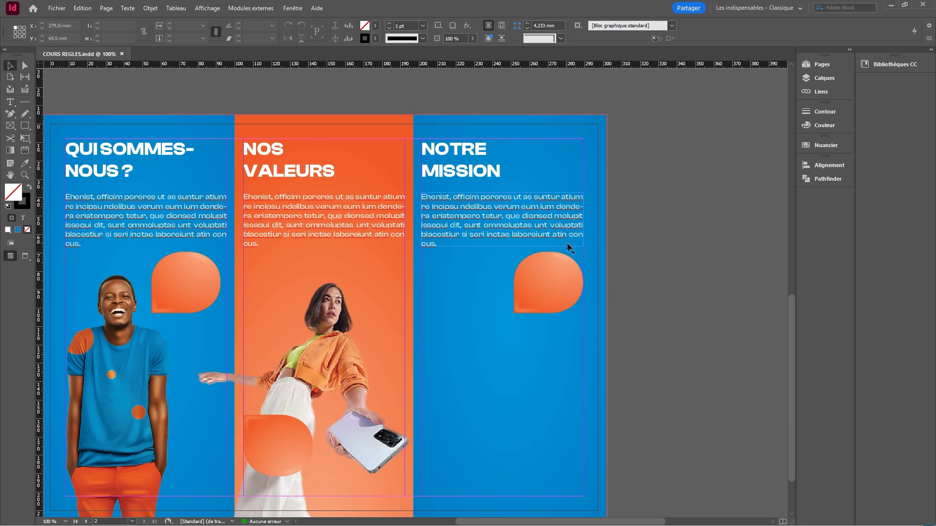
{"action": "left_click_drag", "start_coordinate": [620, 344], "coordinate": [660, 308]}
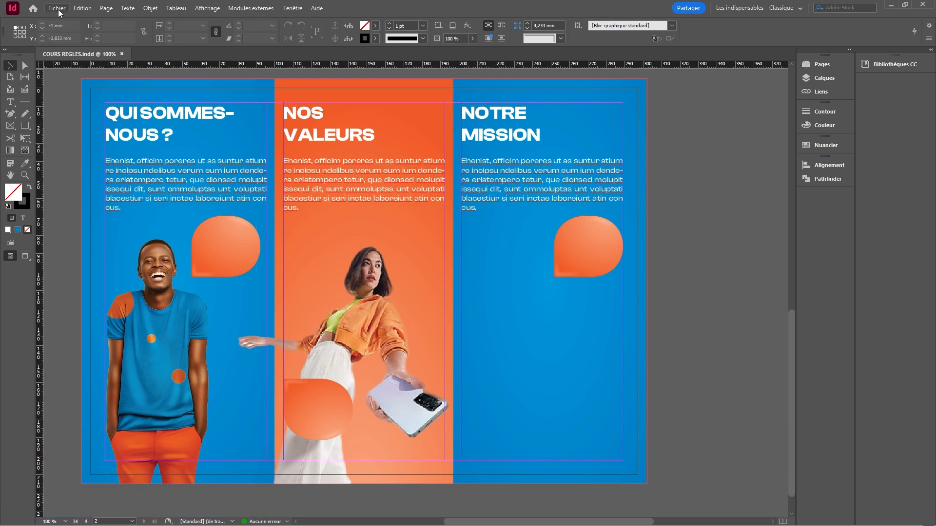
{"action": "key", "text": "ctrl+d"}
{"action": "scroll", "coordinate": [546, 299], "scroll_direction": "down", "scroll_amount": 3}
{"action": "scroll", "coordinate": [581, 309], "scroll_direction": "down", "scroll_amount": 1}
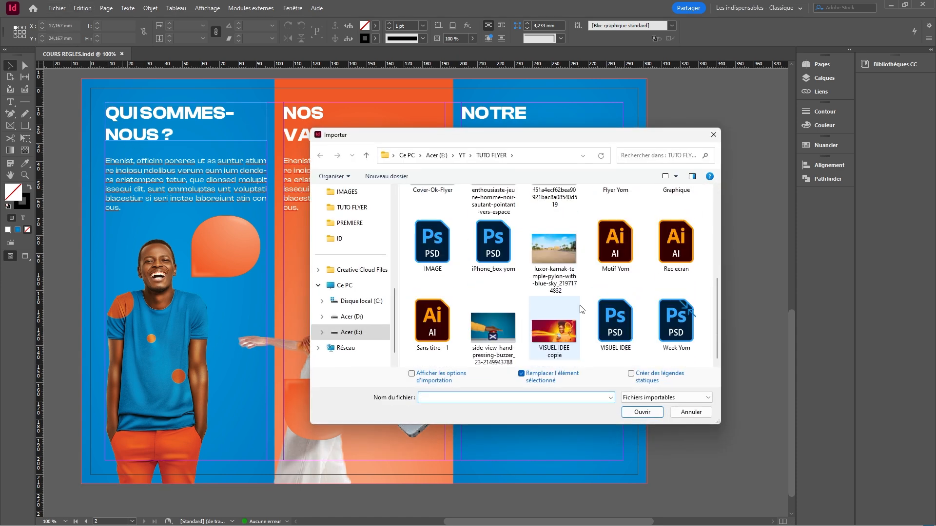
{"action": "scroll", "coordinate": [565, 295], "scroll_direction": "up", "scroll_amount": 1}
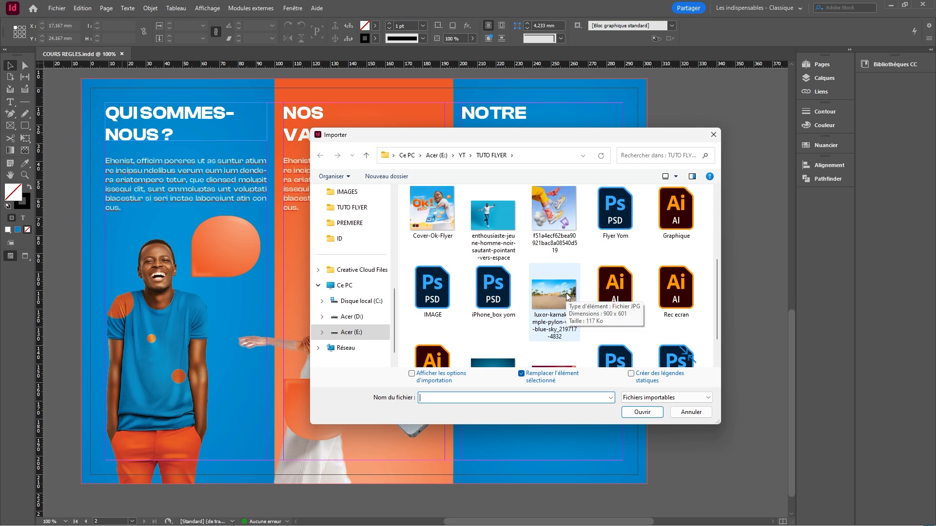
{"action": "scroll", "coordinate": [621, 296], "scroll_direction": "up", "scroll_amount": 1}
{"action": "scroll", "coordinate": [585, 296], "scroll_direction": "down", "scroll_amount": 1}
{"action": "left_click", "coordinate": [493, 293]}
{"action": "left_click", "coordinate": [642, 412]}
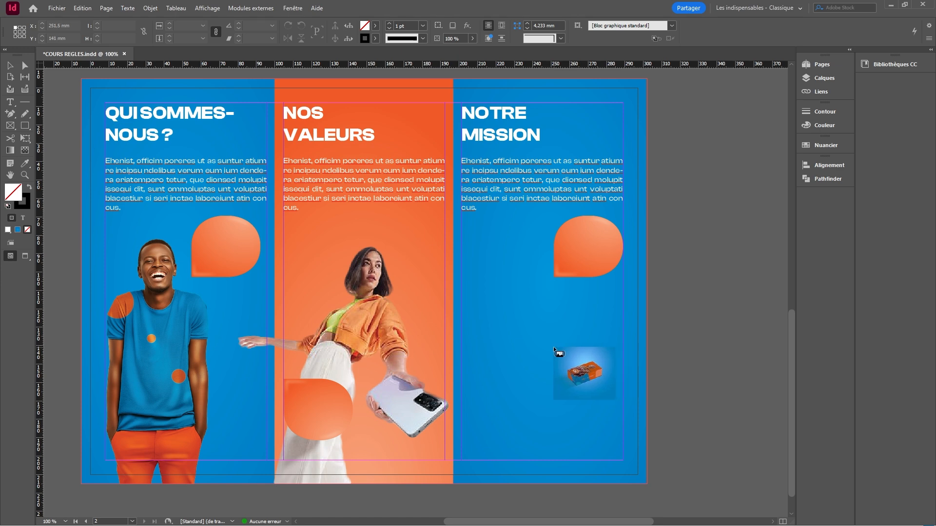
{"action": "key", "text": "Escape"}
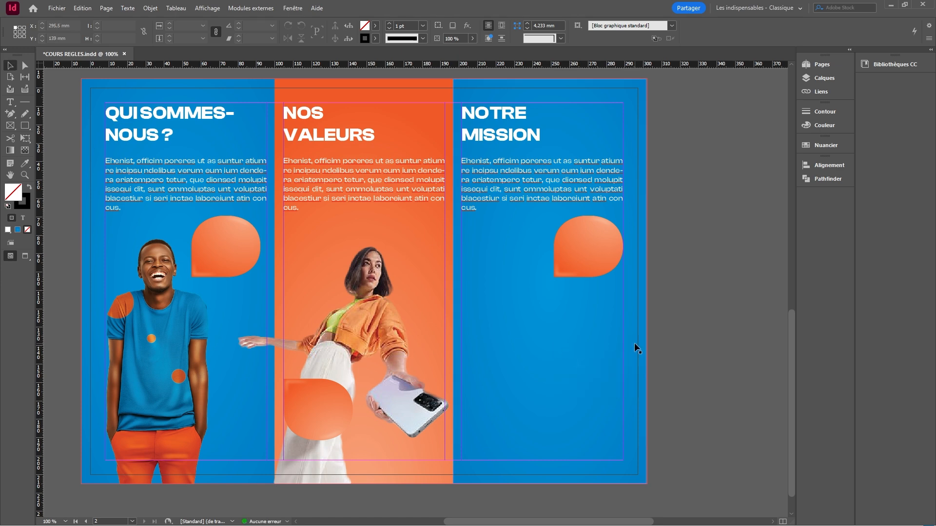
Import the iPhone_box yom PSD with its import options shown
{"action": "key", "text": "ctrl+d"}
{"action": "left_click", "coordinate": [624, 253]}
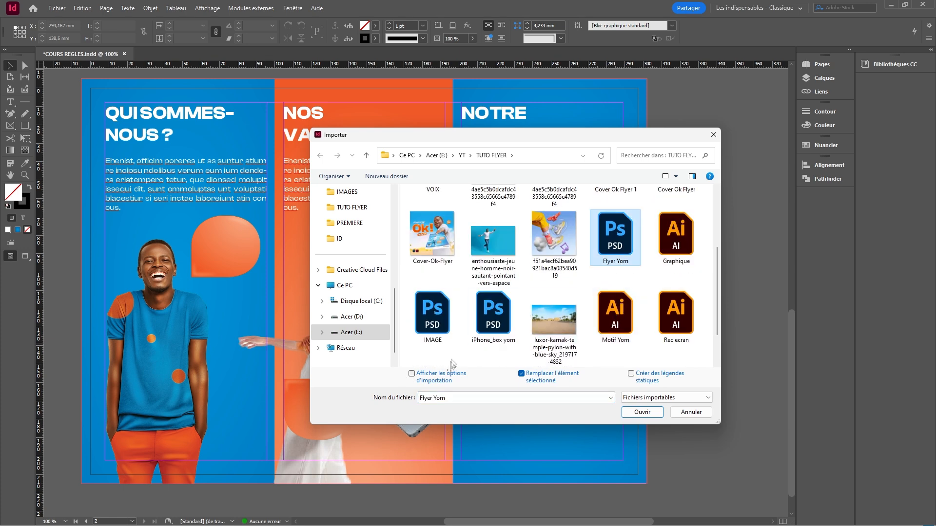
{"action": "left_click", "coordinate": [493, 314]}
{"action": "left_click", "coordinate": [411, 374]}
{"action": "left_click", "coordinate": [642, 412]}
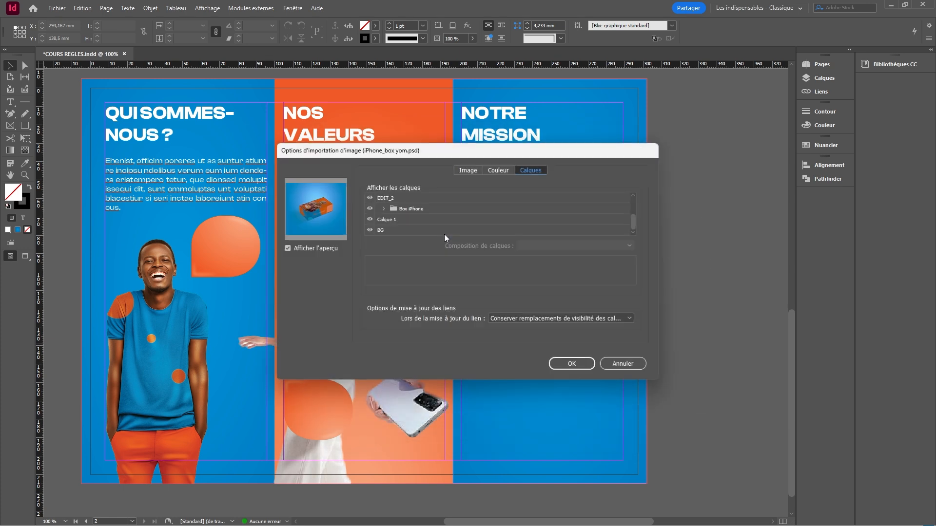
Hide the BG and Calque 1 layers and place the box image at X 201.333 mm, Y 119.833 mm on the third panel
{"action": "left_click", "coordinate": [370, 230]}
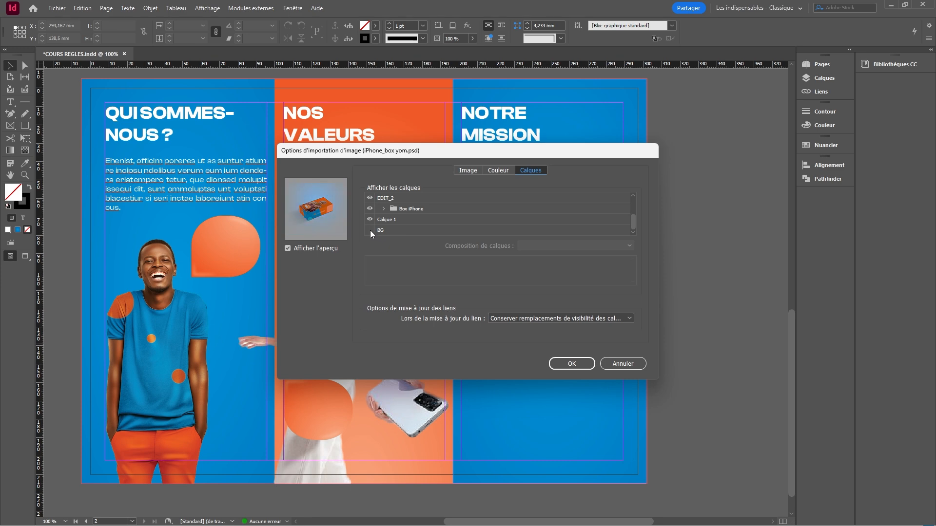
{"action": "left_click", "coordinate": [369, 219]}
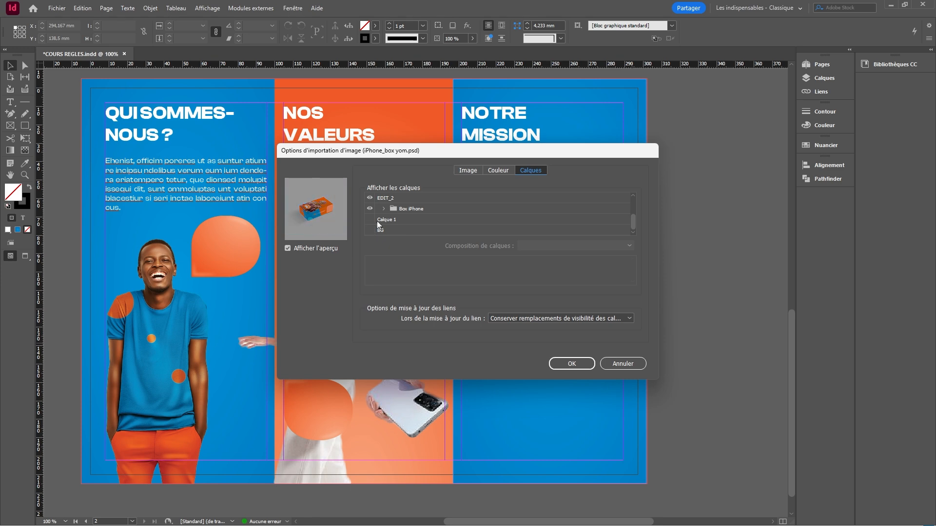
{"action": "left_click", "coordinate": [577, 366]}
{"action": "left_click", "coordinate": [461, 308]}
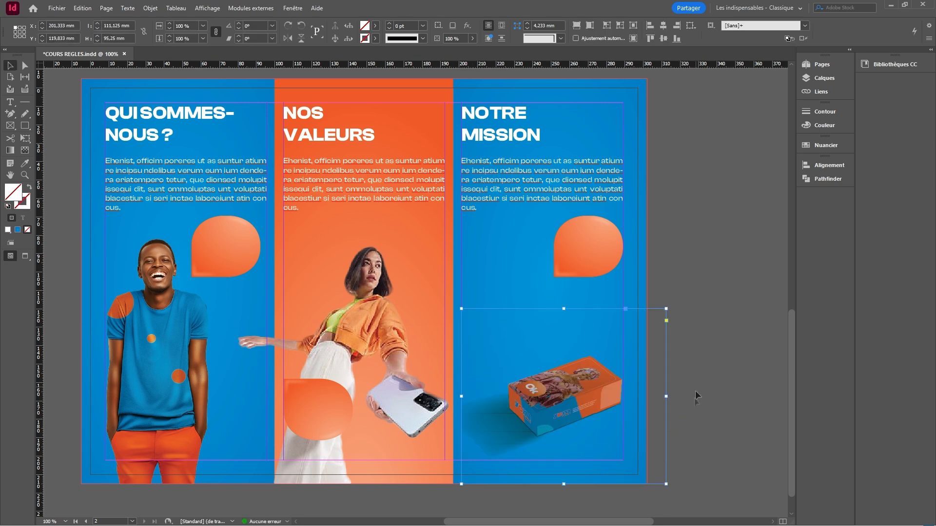
Enlarge the box image across the third panel and crop its frame sides to the panel, about 104.6 mm wide from X 195.5 mm
{"action": "left_click_drag", "start_coordinate": [459, 307], "coordinate": [364, 224]}
{"action": "left_click_drag", "start_coordinate": [763, 397], "coordinate": [655, 399]}
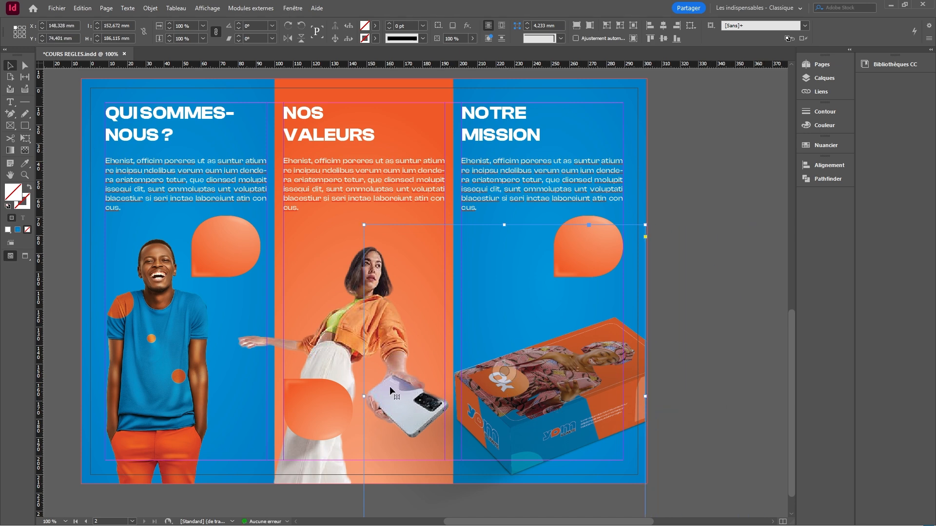
{"action": "left_click_drag", "start_coordinate": [364, 388], "coordinate": [452, 390]}
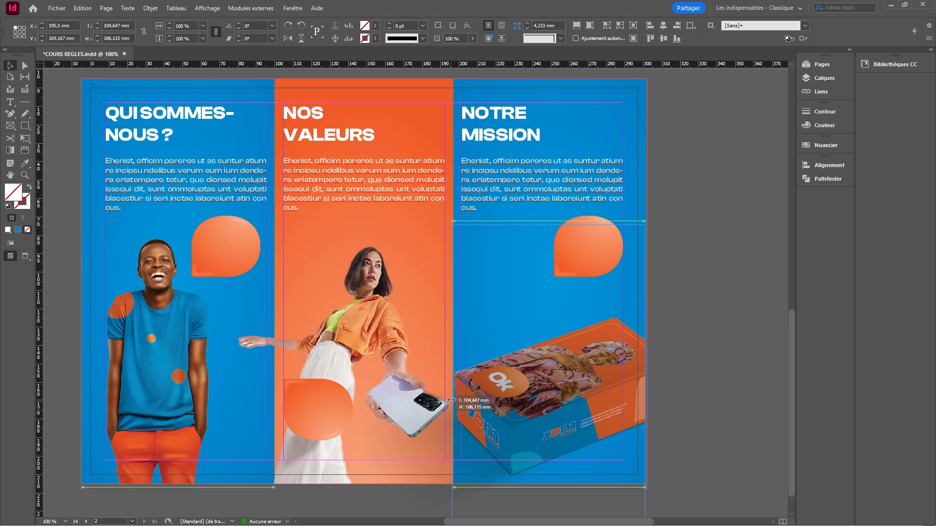
Delete the yom box image from the third panel
{"action": "left_click", "coordinate": [701, 376]}
{"action": "left_click_drag", "start_coordinate": [697, 360], "coordinate": [670, 365]}
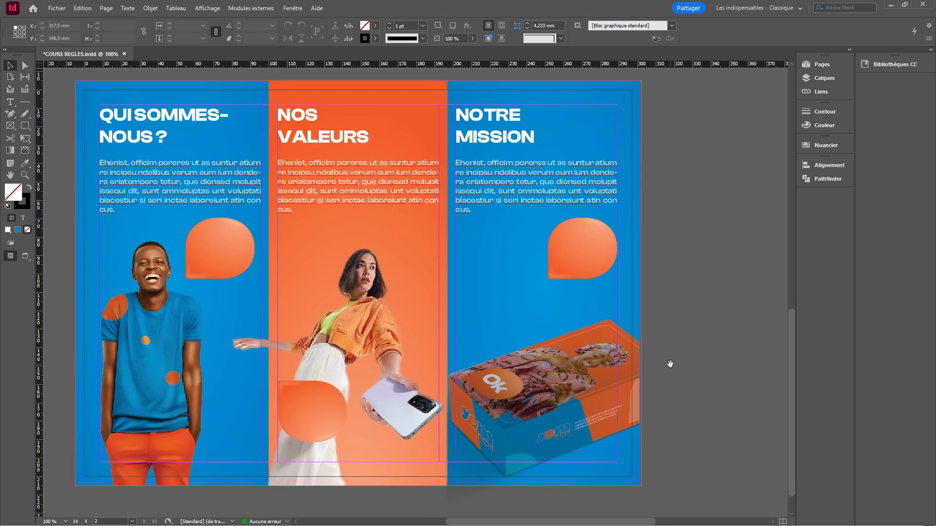
{"action": "left_click", "coordinate": [610, 384]}
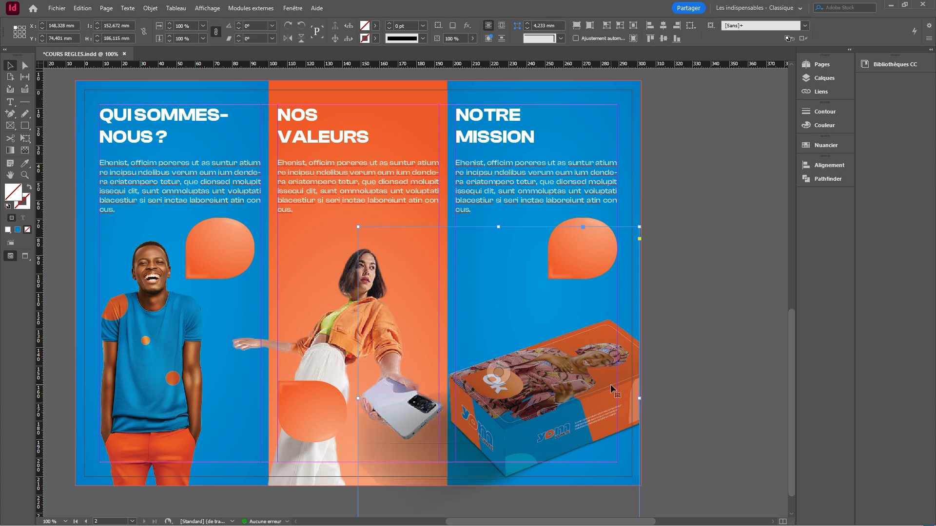
{"action": "key", "text": "Delete"}
Start importing a replacement image and open the TAMBOURSTUDIO > LICENCES FREEPIK > IMAGES folder on the Acer (E:) drive
{"action": "key", "text": "ctrl+d"}
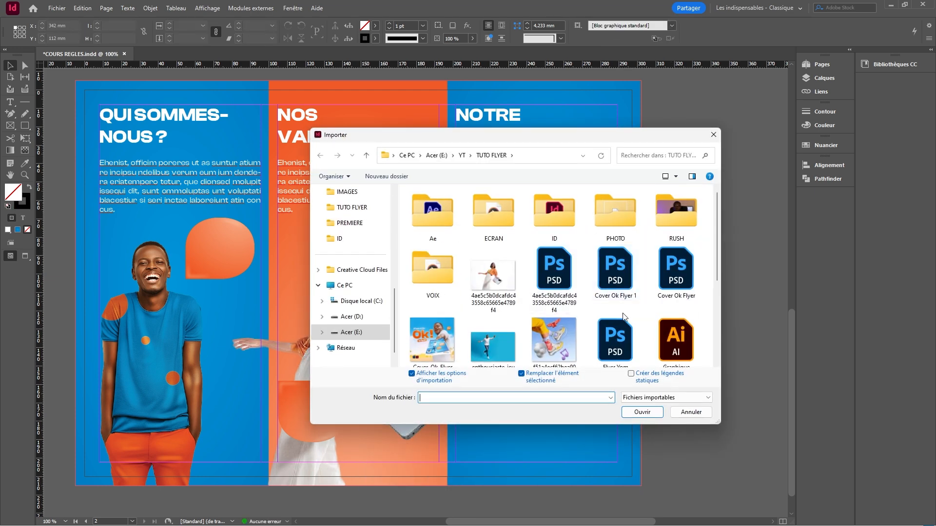
{"action": "scroll", "coordinate": [626, 314], "scroll_direction": "down", "scroll_amount": 3}
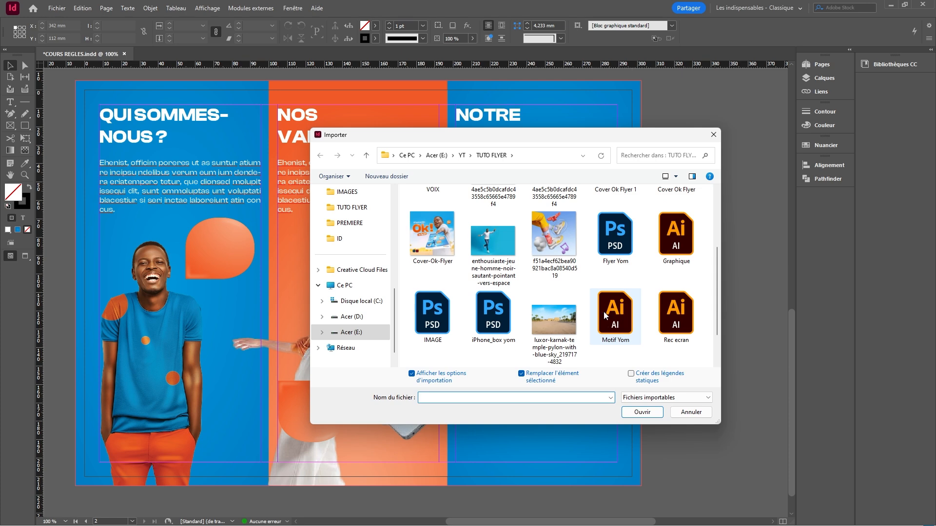
{"action": "scroll", "coordinate": [625, 338], "scroll_direction": "down", "scroll_amount": 2}
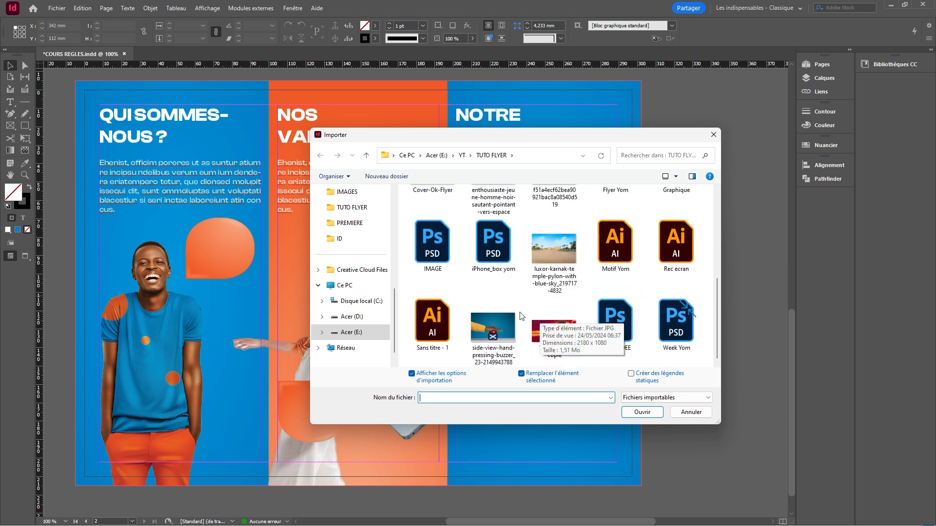
{"action": "scroll", "coordinate": [604, 311], "scroll_direction": "up", "scroll_amount": 3}
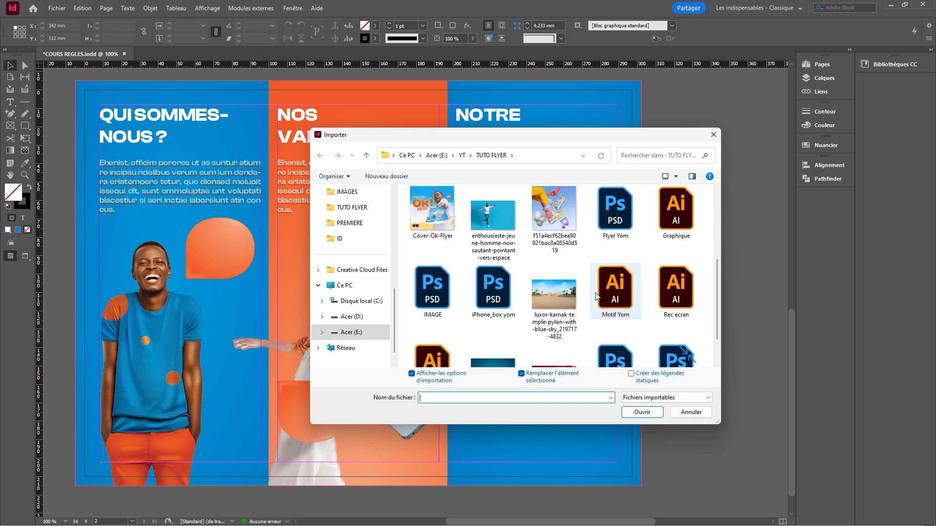
{"action": "scroll", "coordinate": [609, 252], "scroll_direction": "up", "scroll_amount": 2}
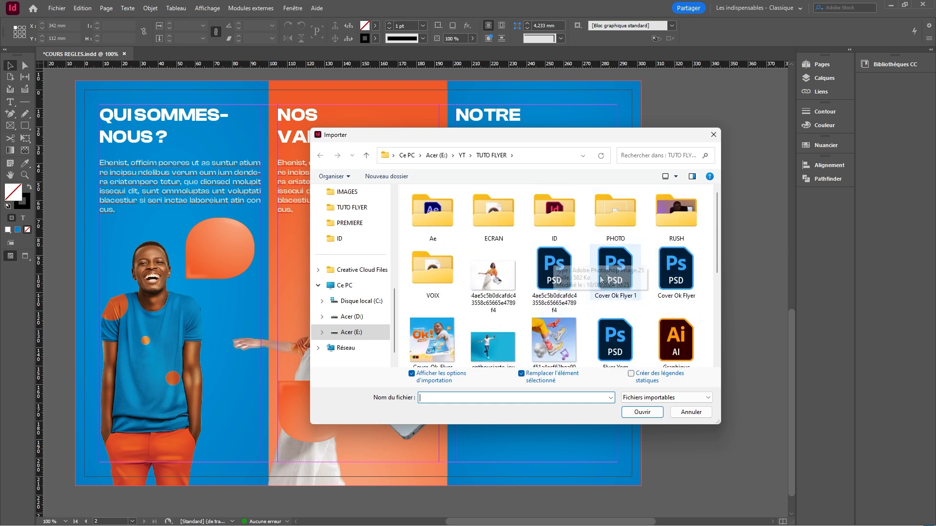
{"action": "left_click", "coordinate": [367, 332]}
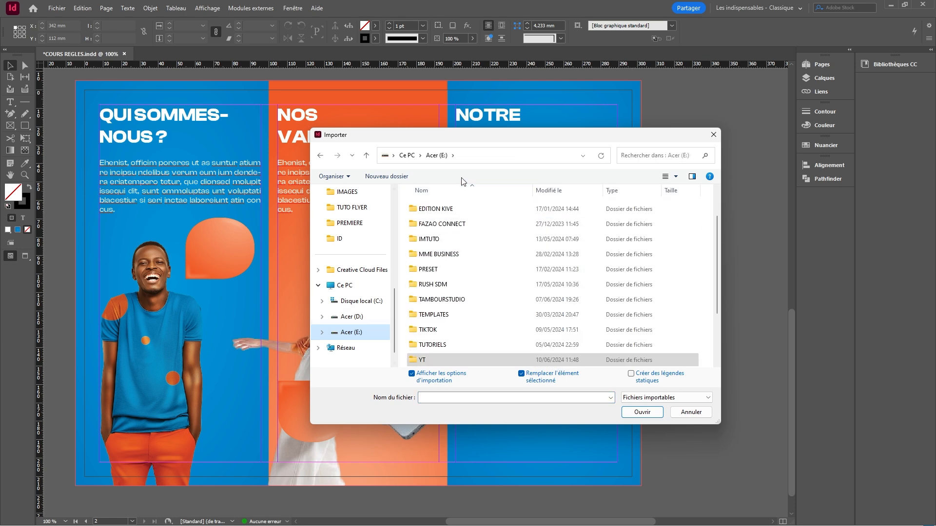
{"action": "double_click", "coordinate": [439, 299]}
{"action": "scroll", "coordinate": [439, 292], "scroll_direction": "down", "scroll_amount": 5}
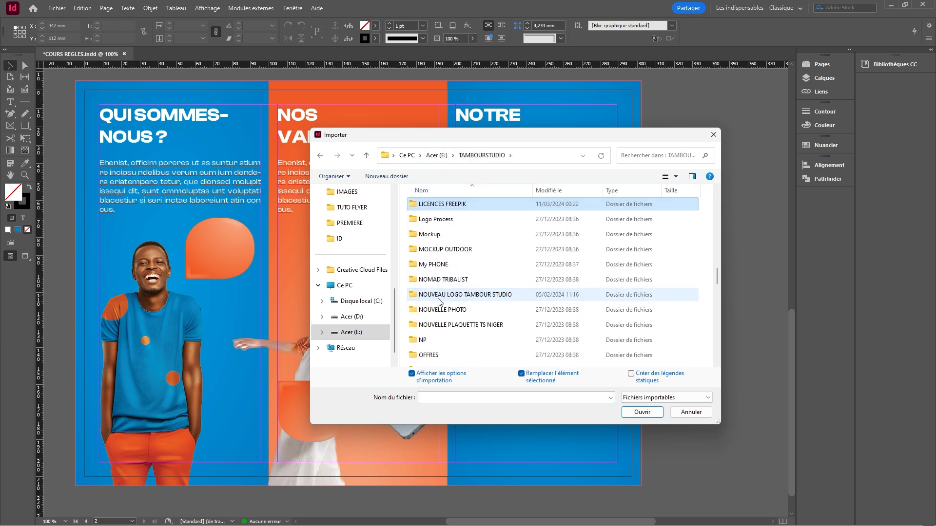
{"action": "double_click", "coordinate": [452, 207]}
{"action": "double_click", "coordinate": [433, 267]}
{"action": "scroll", "coordinate": [537, 268], "scroll_direction": "down", "scroll_amount": 2}
Look through the images whose file names begin with "e" for a replacement picture for the third panel
{"action": "left_click", "coordinate": [559, 265]}
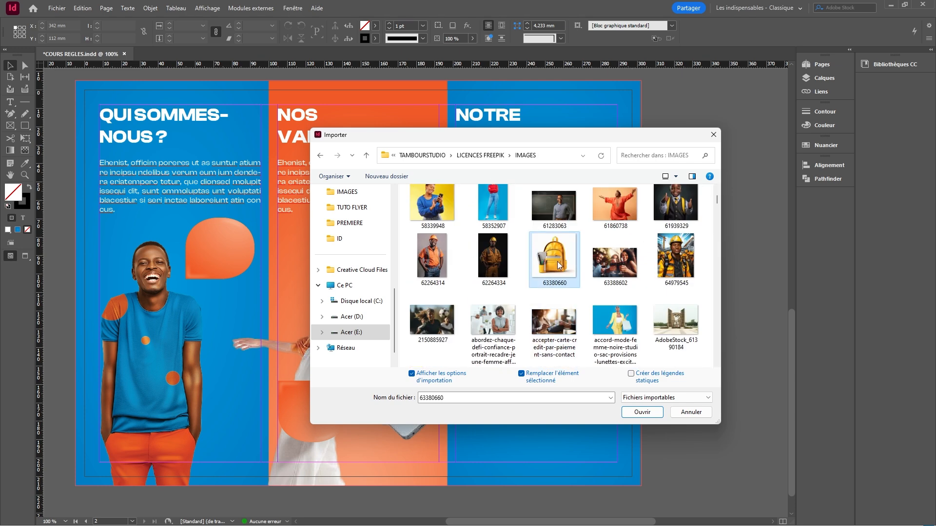
{"action": "key", "text": "e"}
{"action": "key", "text": "e"}
{"action": "key", "text": "e"}
{"action": "key", "text": "e"}
{"action": "key", "text": "e"}
{"action": "key", "text": "e"}
{"action": "key", "text": "e"}
{"action": "key", "text": "e"}
{"action": "key", "text": "e"}
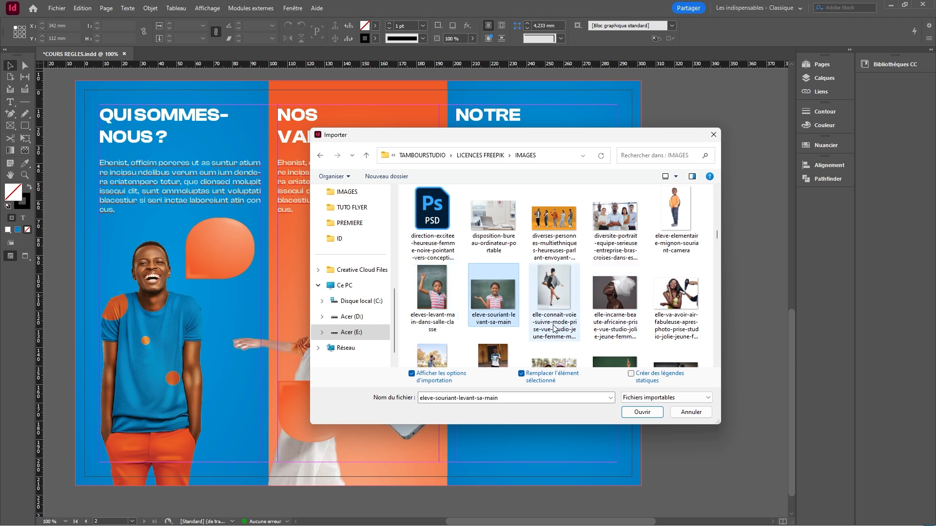
{"action": "key", "text": "e"}
{"action": "key", "text": "e"}
{"action": "key", "text": "e"}
{"action": "key", "text": "e"}
{"action": "key", "text": "e"}
{"action": "key", "text": "e"}
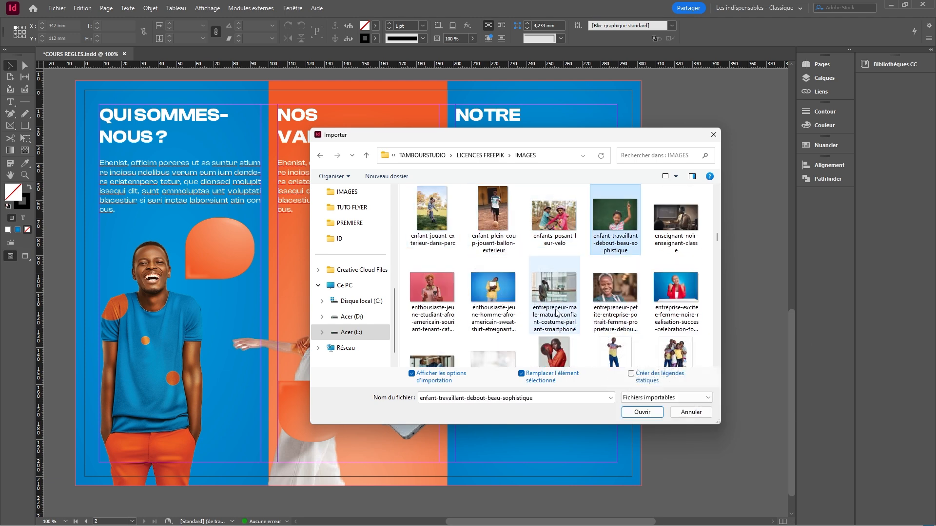
Choose the photo ete-est-couleur-saison-portrait-complet-deux-jolies-jeunes-femmes-posant-toit-exterieur.jpg from the IMAGES folder for import
{"action": "key", "text": "e"}
{"action": "key", "text": "e"}
{"action": "key", "text": "e"}
{"action": "key", "text": "e"}
{"action": "key", "text": "e"}
{"action": "key", "text": "e"}
{"action": "key", "text": "e"}
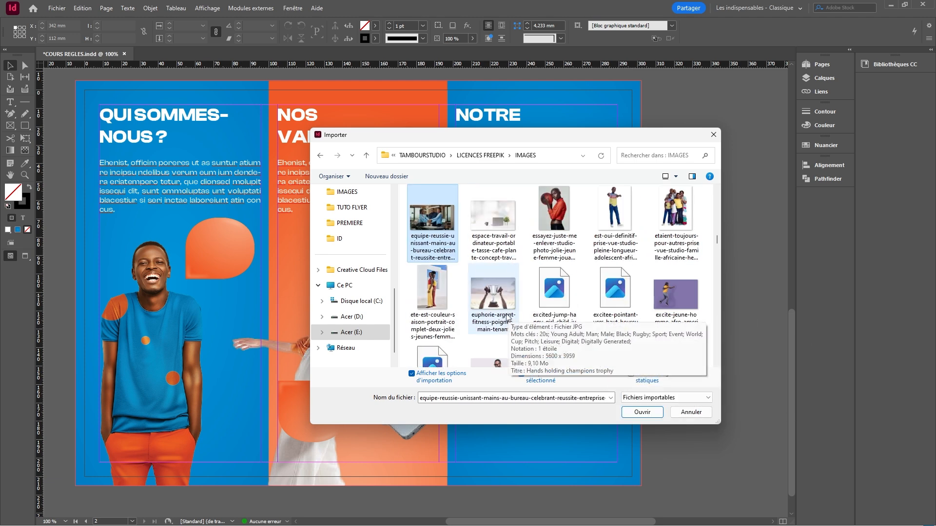
{"action": "key", "text": "e"}
{"action": "key", "text": "e"}
{"action": "key", "text": "e"}
{"action": "key", "text": "e"}
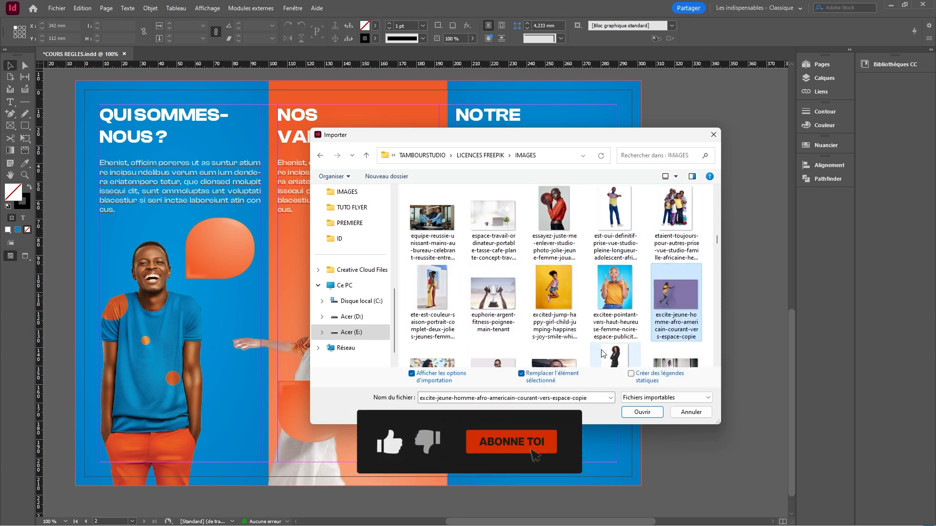
{"action": "left_click", "coordinate": [437, 289]}
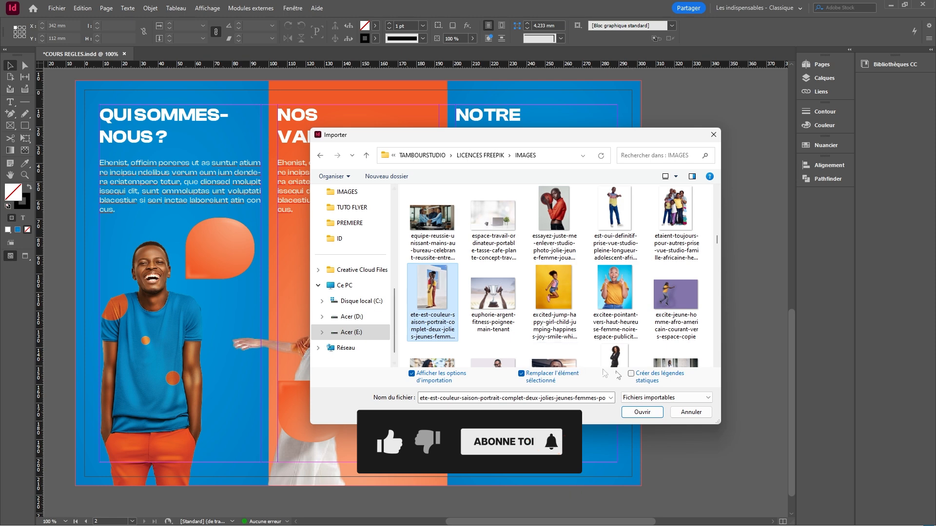
{"action": "scroll", "coordinate": [536, 332], "scroll_direction": "down", "scroll_amount": 3}
{"action": "left_click", "coordinate": [650, 410]}
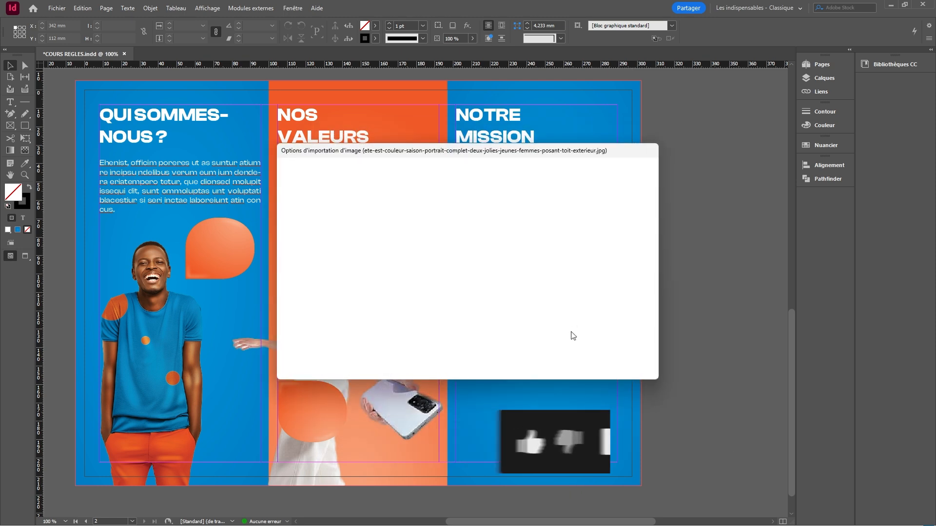
Accept the import options and place the photo below the "Notre mission" text, about 96 x 144 mm in size
{"action": "left_click", "coordinate": [559, 363]}
{"action": "left_click_drag", "start_coordinate": [465, 221], "coordinate": [643, 488]}
{"action": "mouse_move", "coordinate": [564, 314]}
{"action": "left_mouse_down"}
{"action": "mouse_move", "coordinate": [543, 314]}
{"action": "mouse_move", "coordinate": [552, 308]}
{"action": "left_mouse_up"}
Open the placed photo of the two women for editing in Adobe Photoshop 2024
{"action": "right_click", "coordinate": [546, 295]}
{"action": "mouse_move", "coordinate": [627, 388]}
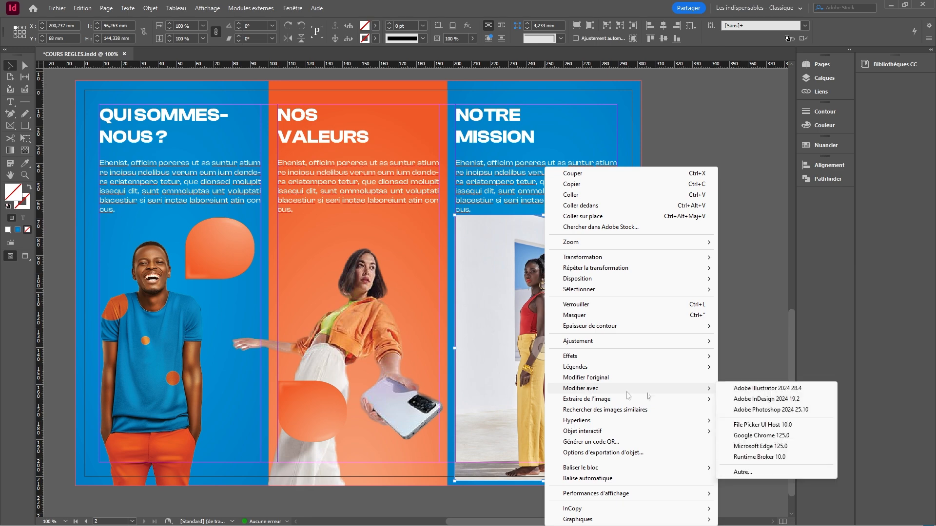
{"action": "left_click", "coordinate": [758, 411]}
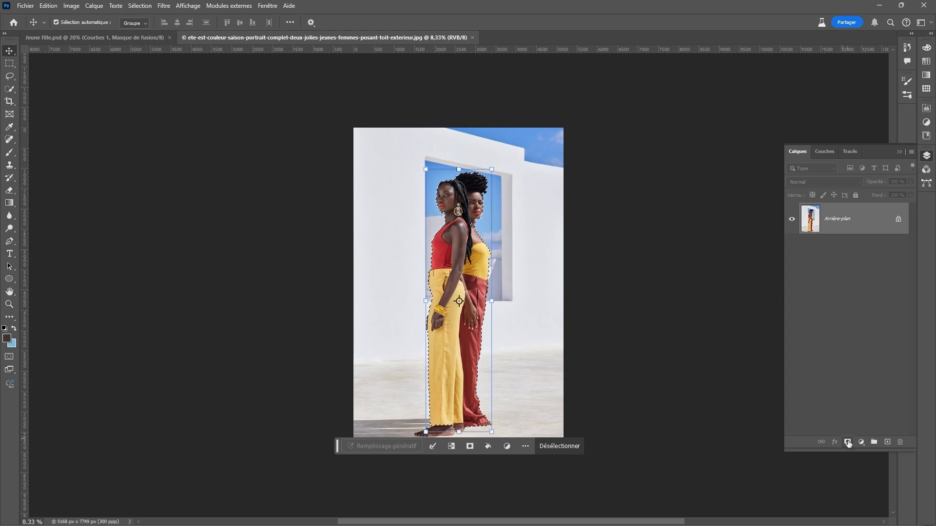
Mask the selected two women to hide the background and save the cutout as a PSD under the same file name
{"action": "left_click", "coordinate": [847, 443]}
{"action": "key", "text": "ctrl+shift+s"}
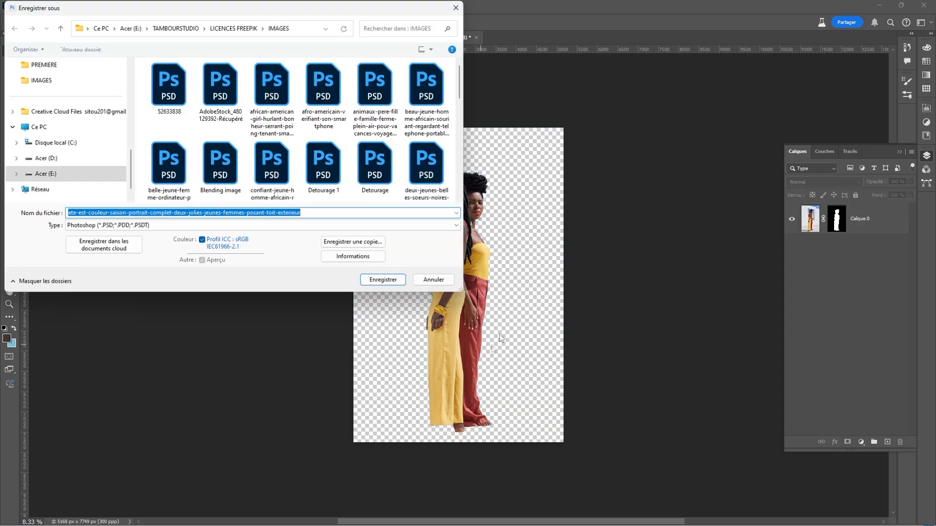
{"action": "left_click", "coordinate": [389, 284]}
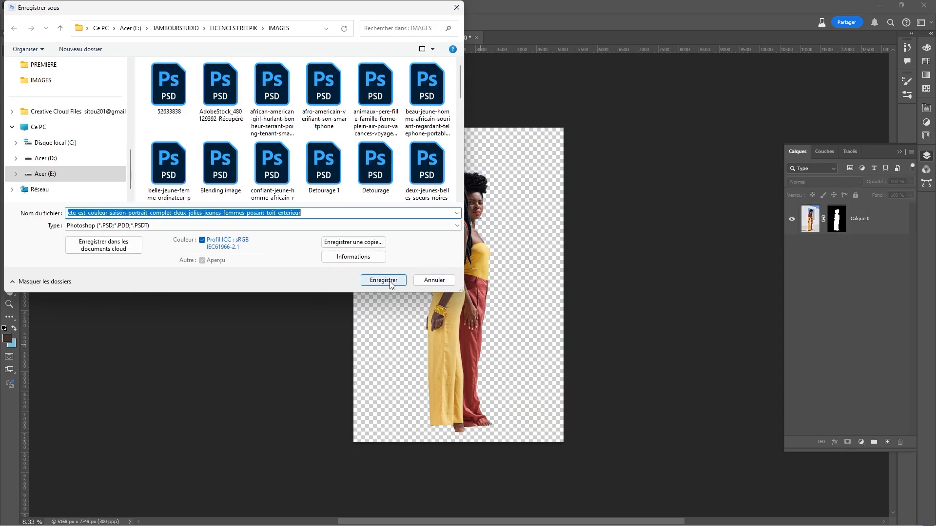
{"action": "left_click", "coordinate": [605, 141]}
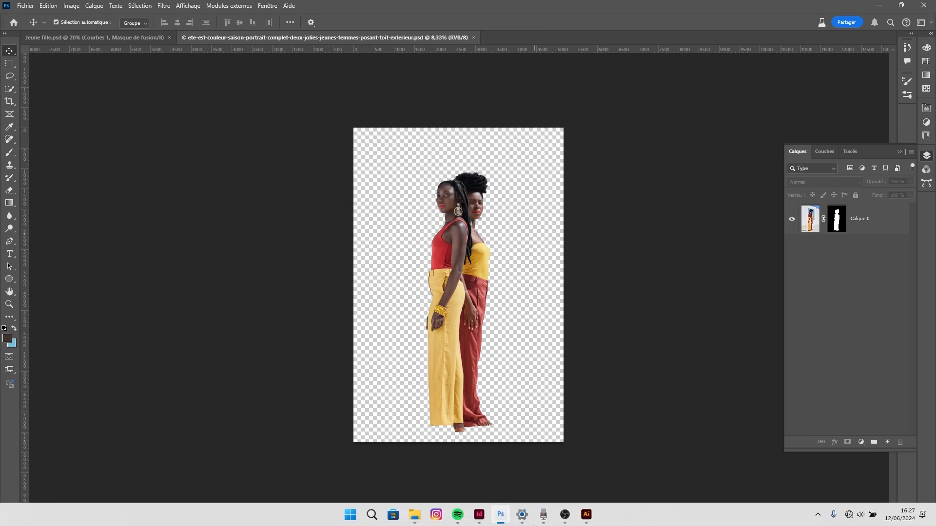
Switch back to InDesign, remove the placed JPG photo and choose its PSD cutout from the IMAGES folder for import
{"action": "left_click", "coordinate": [486, 517]}
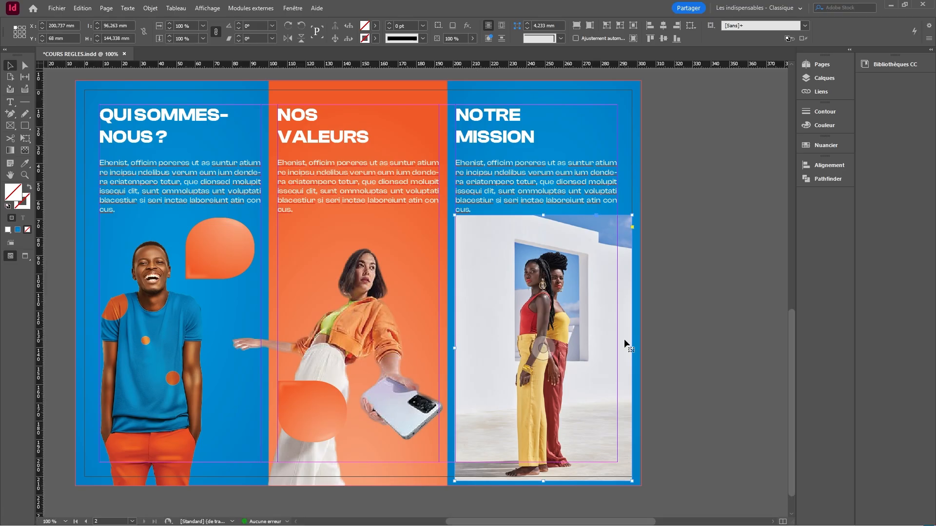
{"action": "key", "text": "ctrl+d"}
{"action": "scroll", "coordinate": [511, 300], "scroll_direction": "down", "scroll_amount": 5}
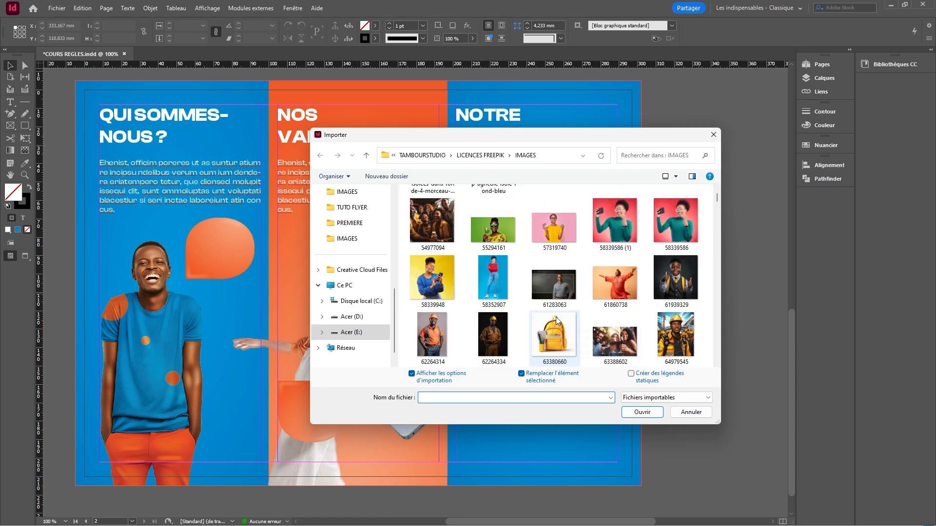
{"action": "scroll", "coordinate": [511, 300], "scroll_direction": "down", "scroll_amount": 10}
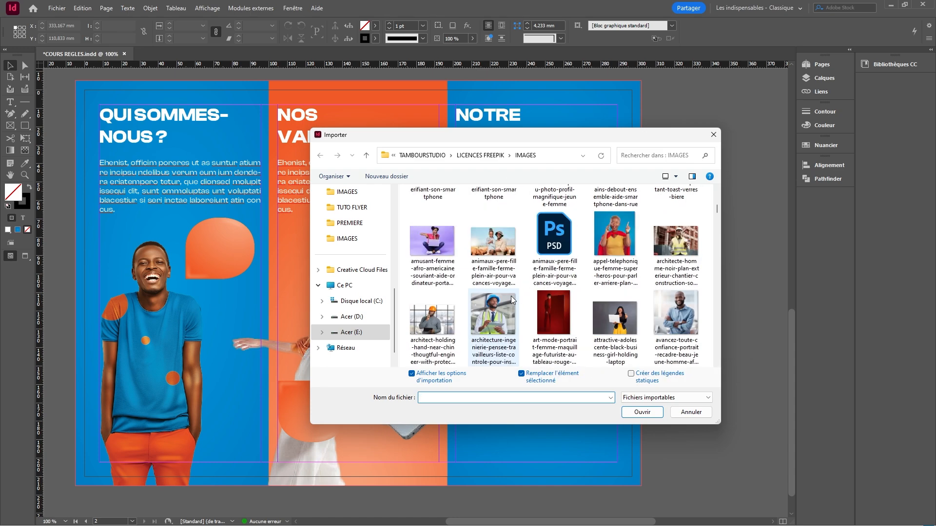
{"action": "scroll", "coordinate": [521, 302], "scroll_direction": "down", "scroll_amount": 10}
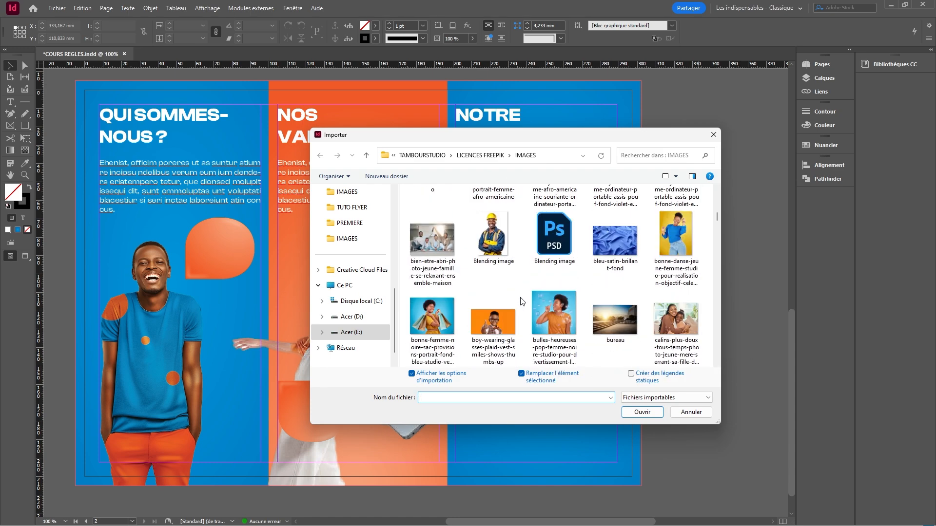
{"action": "scroll", "coordinate": [521, 301], "scroll_direction": "down", "scroll_amount": 10}
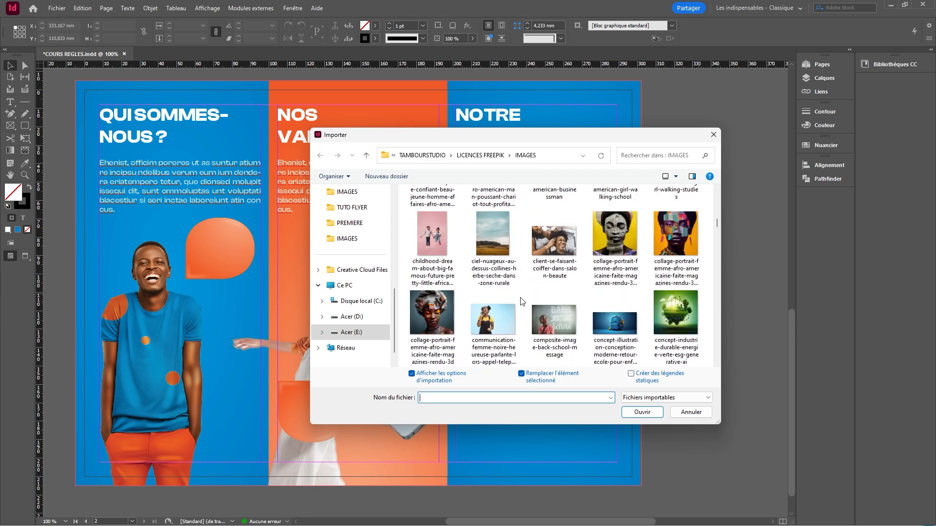
{"action": "scroll", "coordinate": [521, 301], "scroll_direction": "down", "scroll_amount": 10}
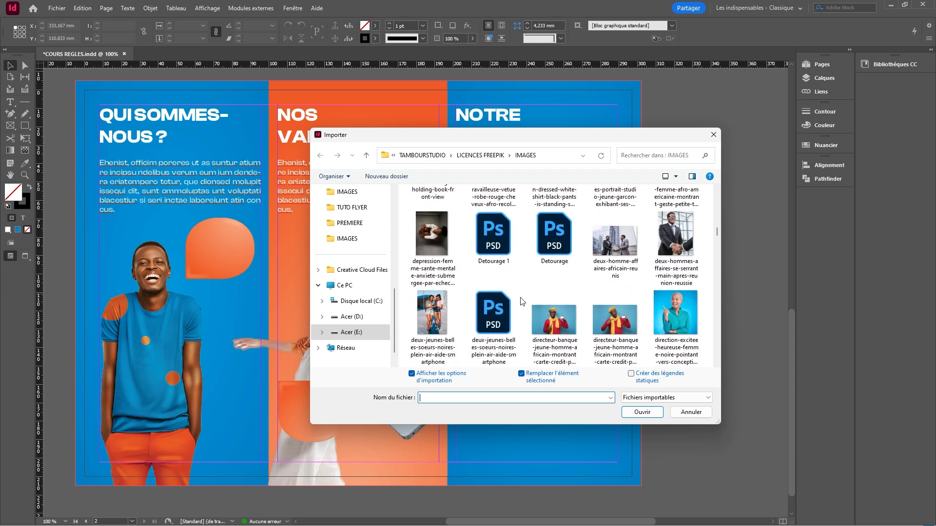
{"action": "scroll", "coordinate": [522, 302], "scroll_direction": "down", "scroll_amount": 5}
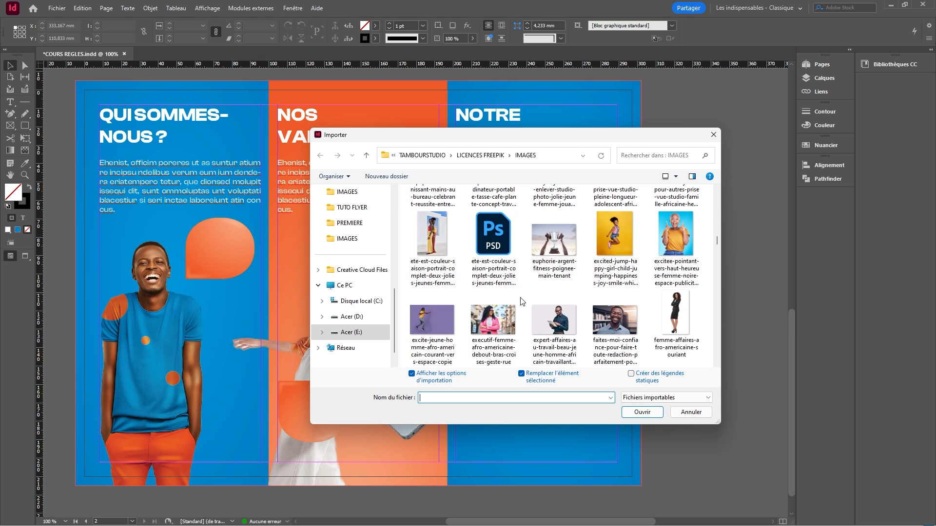
{"action": "left_click", "coordinate": [504, 309]}
{"action": "left_click", "coordinate": [646, 416]}
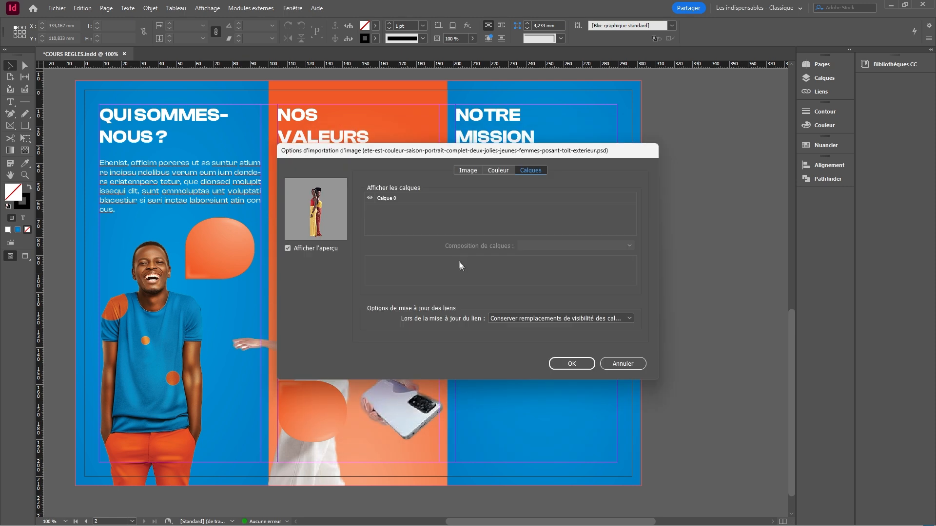
Accept the import options and place the cutout of the two women in the "Notre mission" column, about 96 x 144 mm
{"action": "left_click", "coordinate": [571, 363]}
{"action": "left_click_drag", "start_coordinate": [466, 218], "coordinate": [583, 401]}
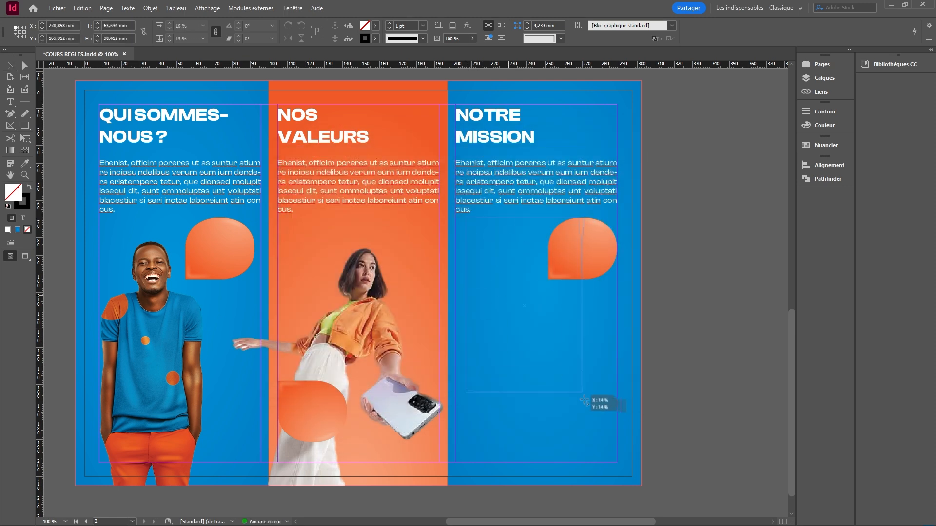
{"action": "left_click_drag", "start_coordinate": [670, 479], "coordinate": [659, 447]}
{"action": "scroll", "coordinate": [572, 424], "scroll_direction": "down", "scroll_amount": 2}
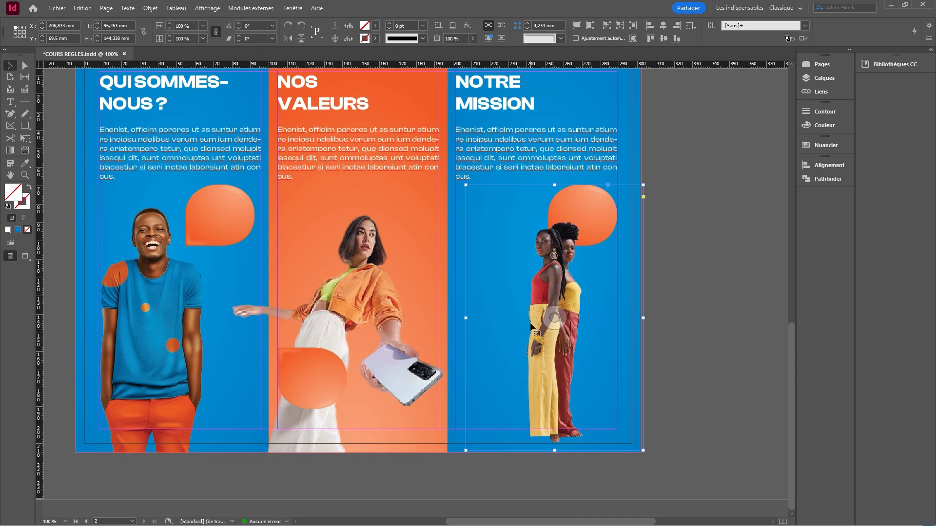
Fit the cutout's frame to the width of the blue "Notre mission" column and move the orange bubble out onto the pasteboard
{"action": "left_click_drag", "start_coordinate": [572, 423], "coordinate": [537, 453]}
{"action": "left_click_drag", "start_coordinate": [624, 320], "coordinate": [641, 320]}
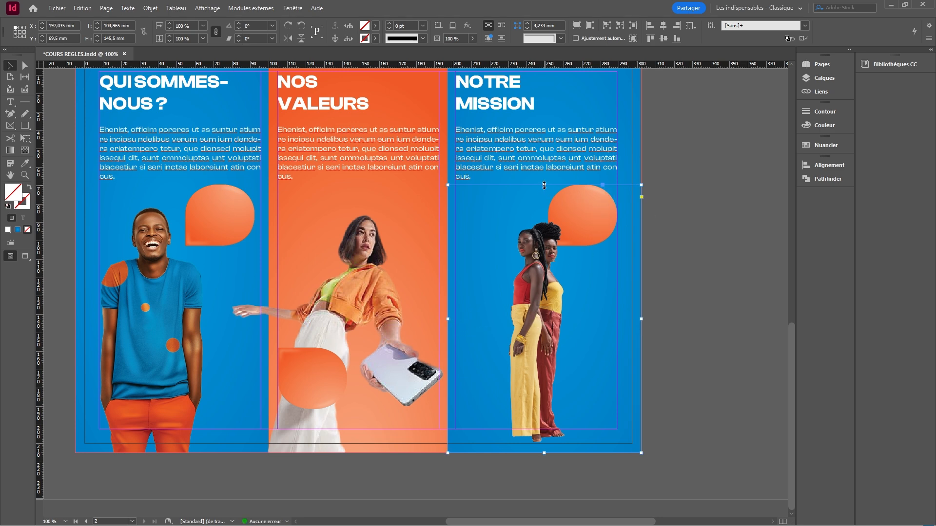
{"action": "left_click_drag", "start_coordinate": [586, 206], "coordinate": [708, 207]}
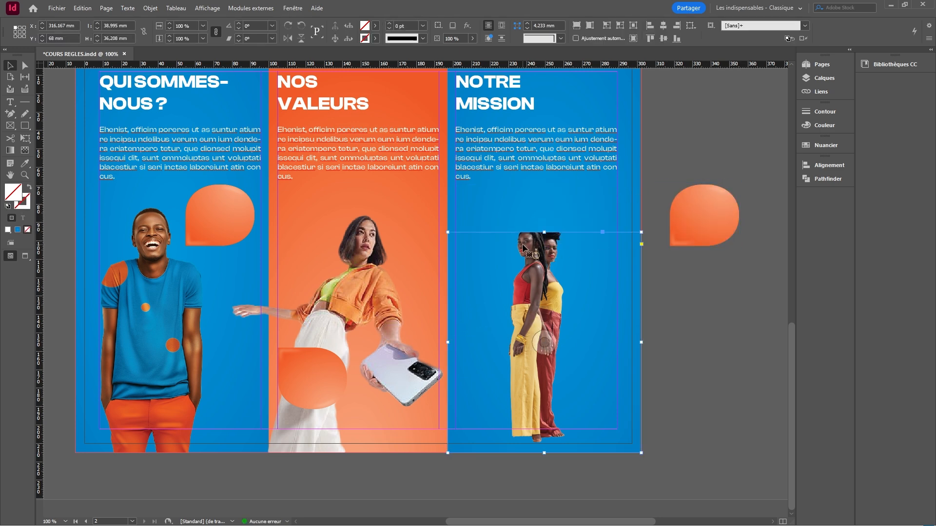
{"action": "left_click_drag", "start_coordinate": [545, 231], "coordinate": [547, 190]}
Enlarge the women's image inside its frame to about 34 % and shift it down so their heads fit
{"action": "left_click", "coordinate": [543, 323]}
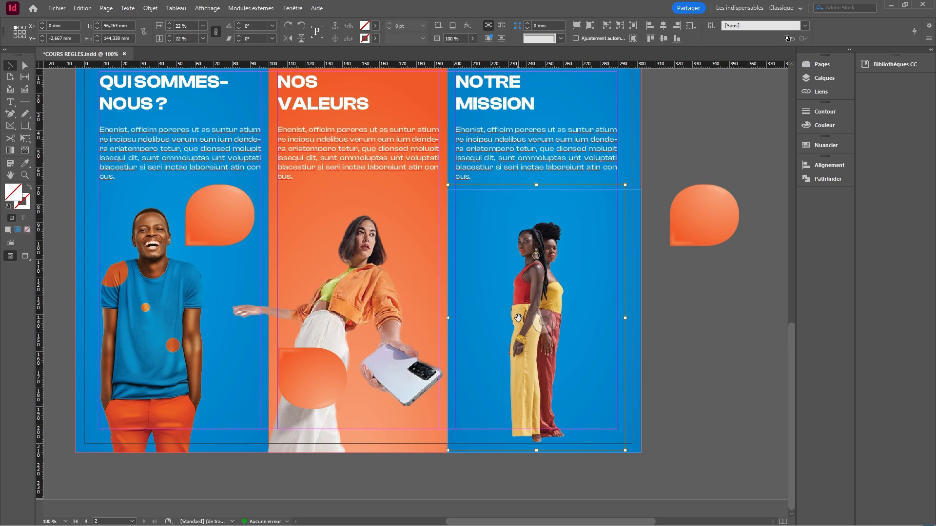
{"action": "left_click_drag", "start_coordinate": [536, 450], "coordinate": [539, 522]}
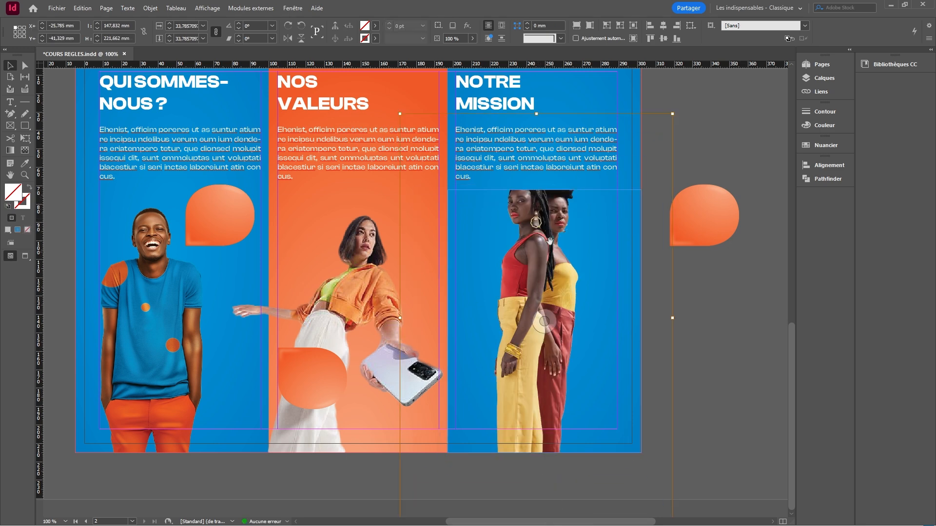
{"action": "left_click_drag", "start_coordinate": [544, 222], "coordinate": [543, 250]}
{"action": "left_click", "coordinate": [677, 377]}
Reopen the placed PSD cutout of the two women in Photoshop
{"action": "scroll", "coordinate": [677, 377], "scroll_direction": "right", "scroll_amount": 3}
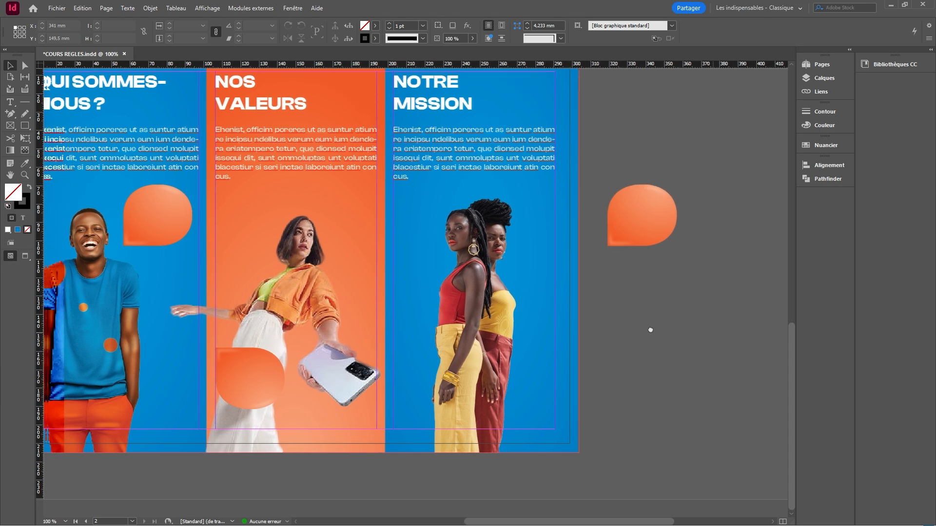
{"action": "left_click", "coordinate": [486, 275]}
{"action": "right_click", "coordinate": [490, 319]}
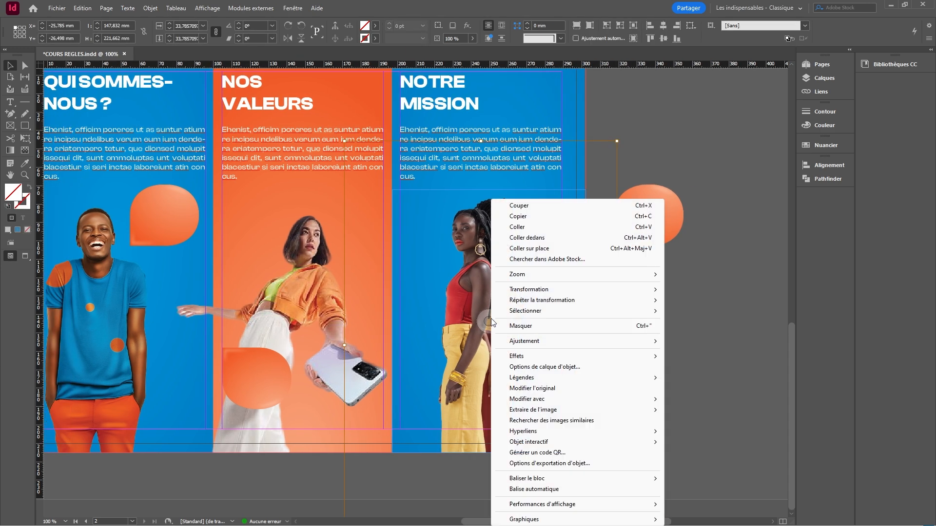
{"action": "key", "text": "Escape"}
{"action": "left_click", "coordinate": [821, 91]}
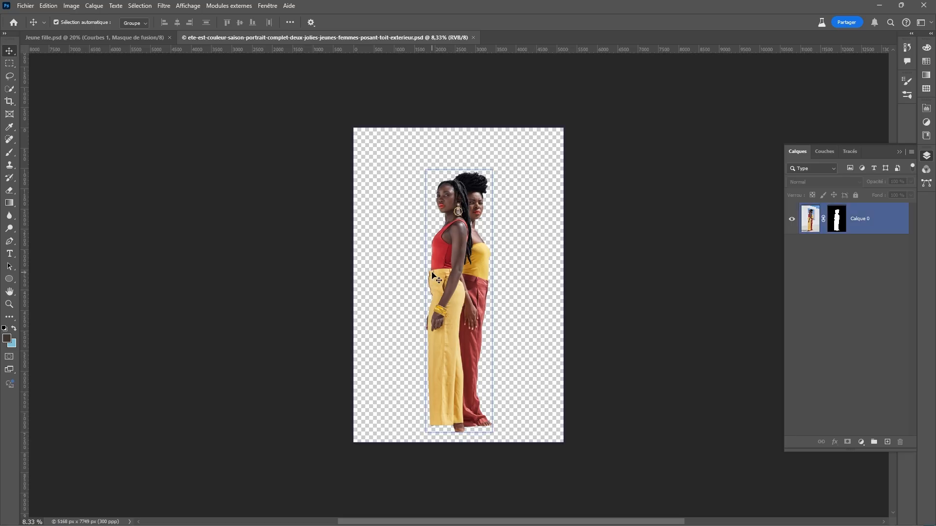
{"action": "left_click", "coordinate": [861, 444]}
{"action": "left_click", "coordinate": [852, 319]}
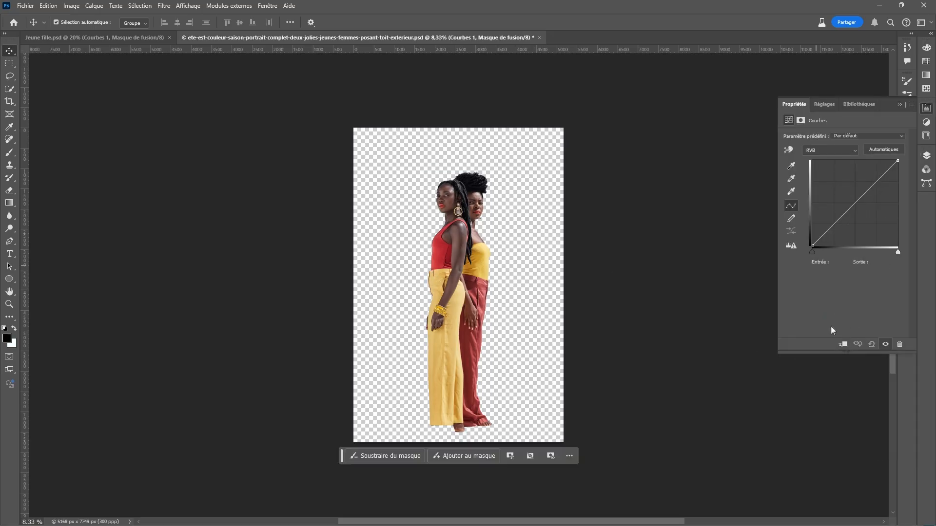
{"action": "left_click", "coordinate": [626, 243]}
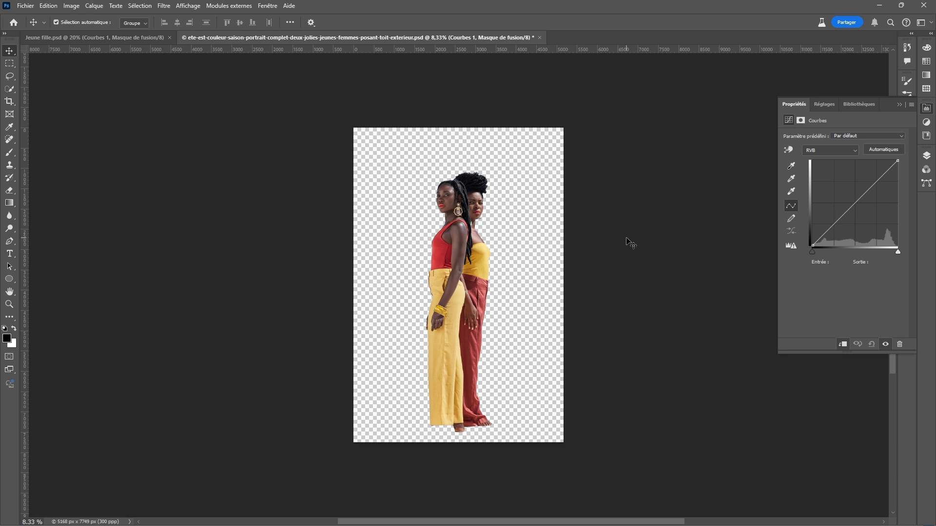
{"action": "left_click", "coordinate": [927, 155]}
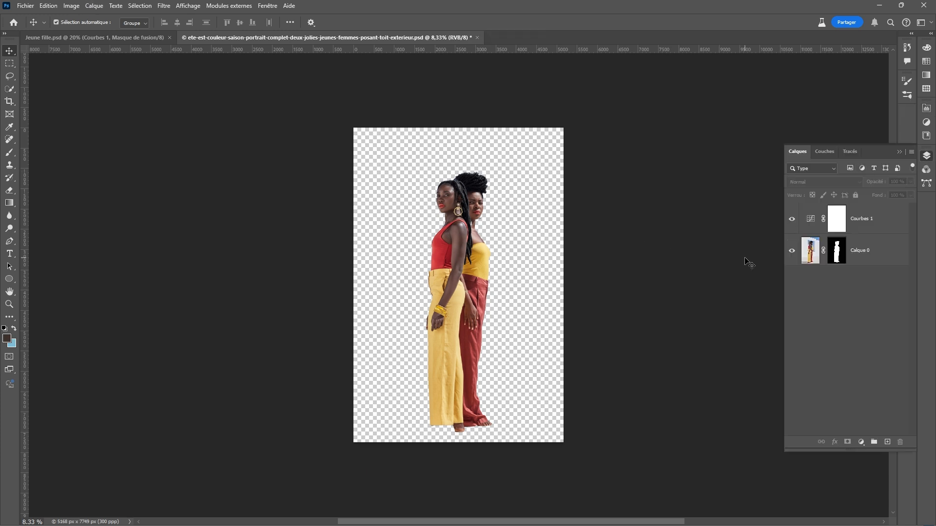
{"action": "key", "text": "ctrl+z"}
Convert the cutout document to the CMYK (Couleurs CMJN) colour mode
{"action": "left_click", "coordinate": [71, 6]}
{"action": "mouse_move", "coordinate": [83, 16]}
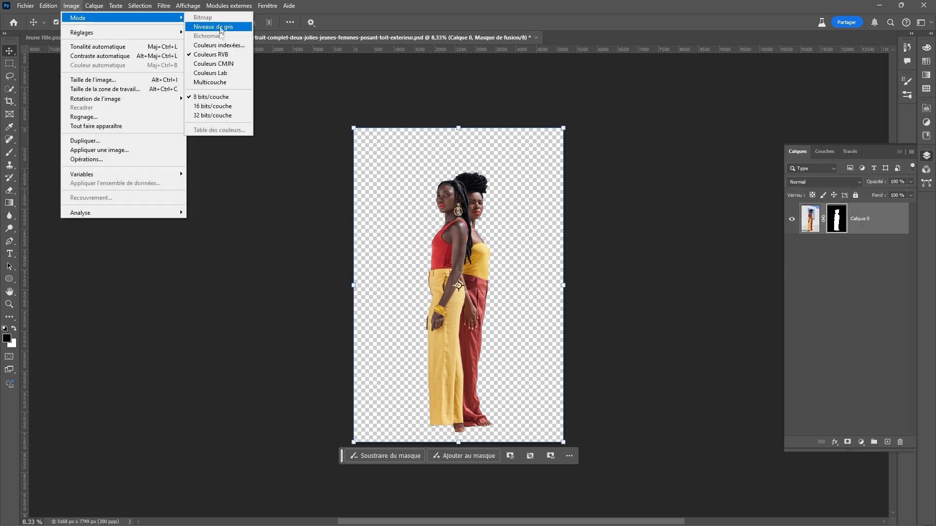
{"action": "left_click", "coordinate": [223, 67]}
{"action": "left_click", "coordinate": [458, 215]}
Add a Curves adjustment layer and lower the Noir channel's midtones to about input 52, output 35
{"action": "left_click", "coordinate": [861, 443]}
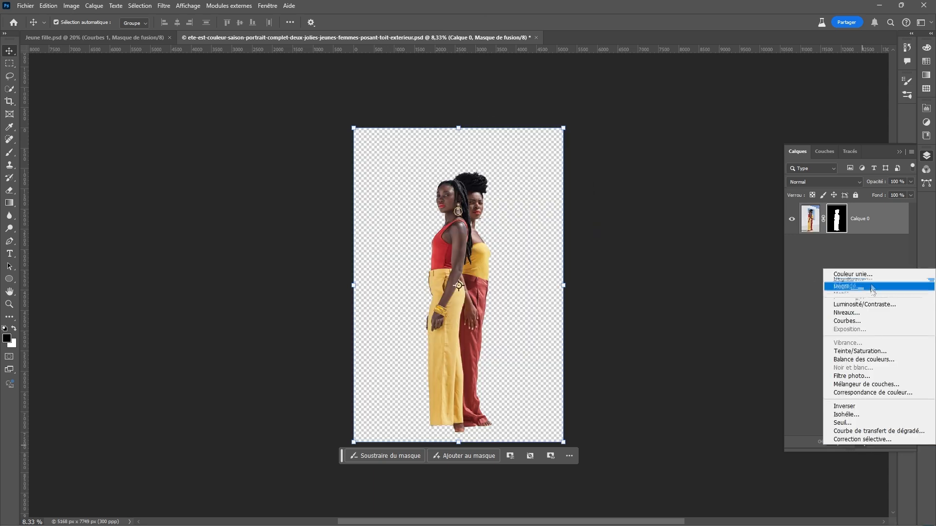
{"action": "left_click", "coordinate": [845, 322]}
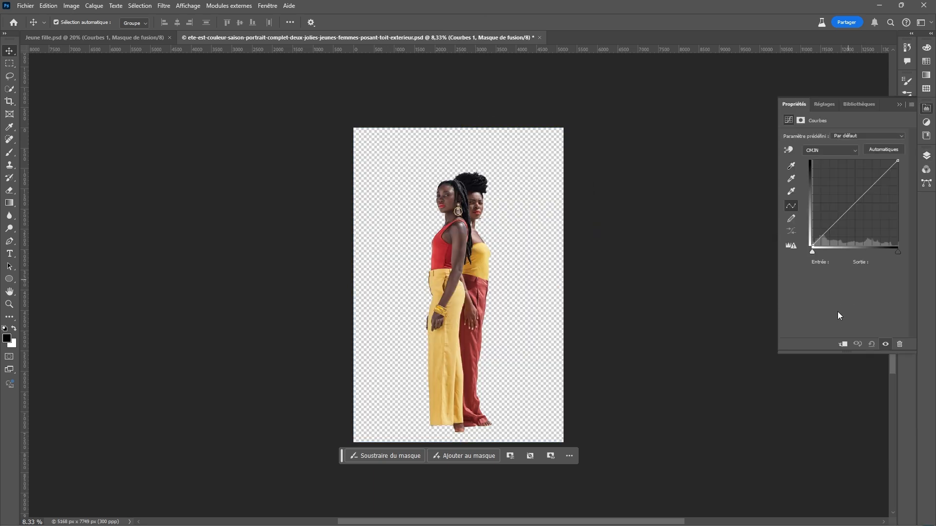
{"action": "left_click", "coordinate": [832, 151]}
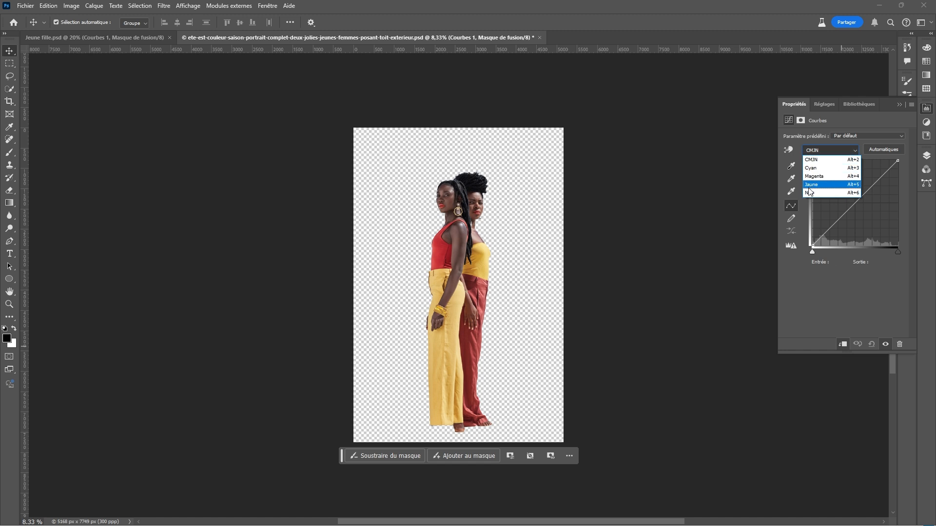
{"action": "left_click", "coordinate": [836, 194]}
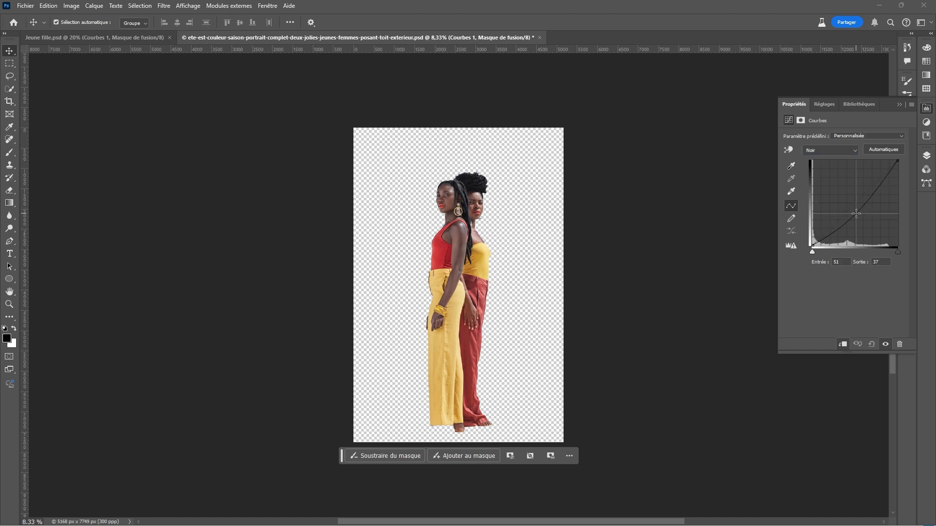
Lower the Cyan curve slightly in the midtones, to about input 54, output 48
{"action": "left_click", "coordinate": [830, 150]}
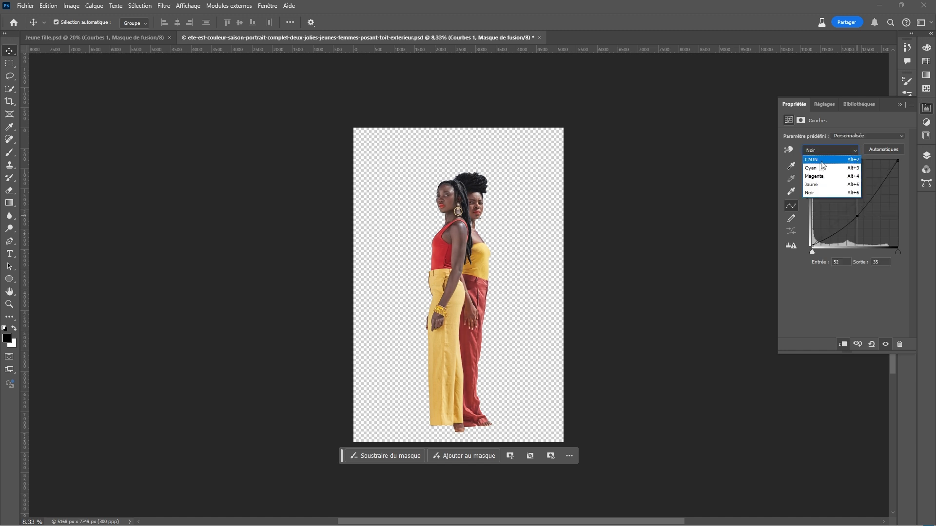
{"action": "left_click", "coordinate": [831, 163]}
{"action": "left_click_drag", "start_coordinate": [854, 203], "coordinate": [855, 198]}
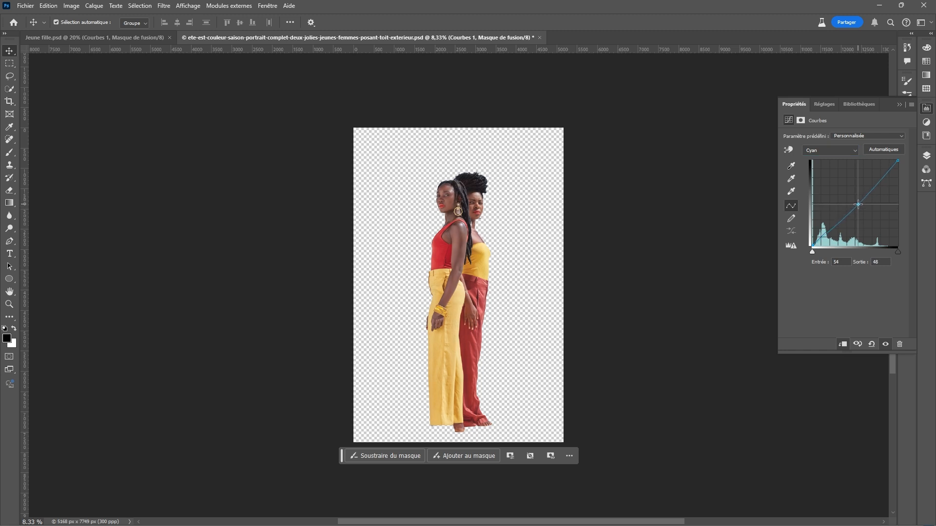
Save the corrected cutout PSD and switch back to InDesign
{"action": "left_click", "coordinate": [898, 104]}
{"action": "key", "text": "ctrl+s"}
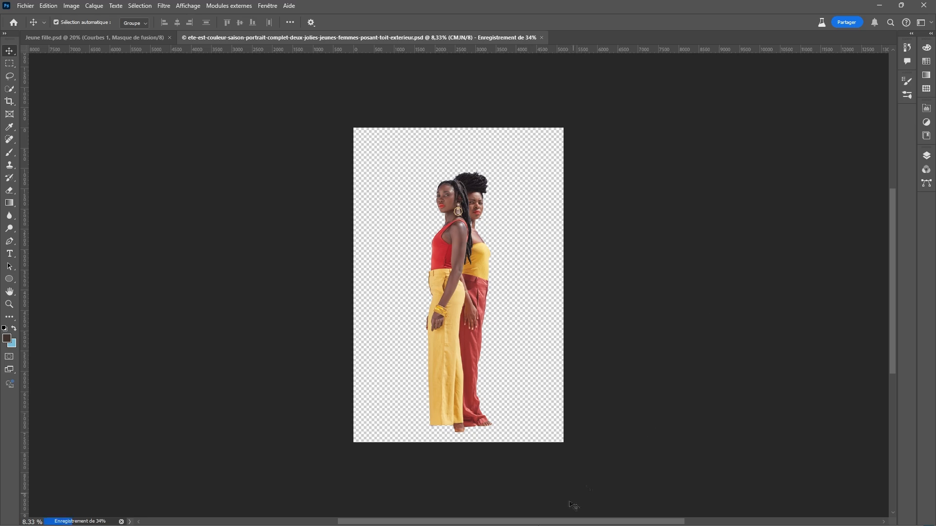
{"action": "left_click", "coordinate": [479, 515]}
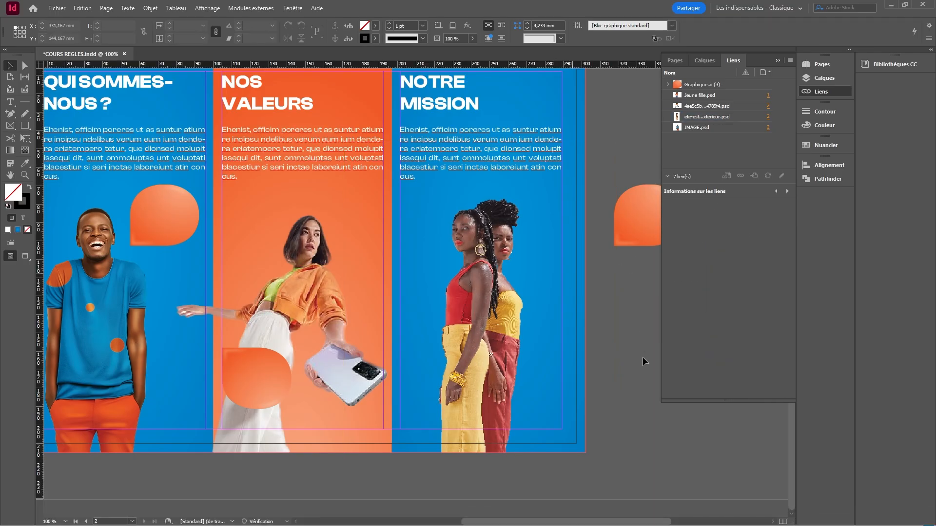
Enlarge the women's image inside its frame to about 43 % and shift it down so both heads fit
{"action": "scroll", "coordinate": [536, 294], "scroll_direction": "right", "scroll_amount": 1}
{"action": "scroll", "coordinate": [451, 326], "scroll_direction": "down", "scroll_amount": 3, "text": "alt"}
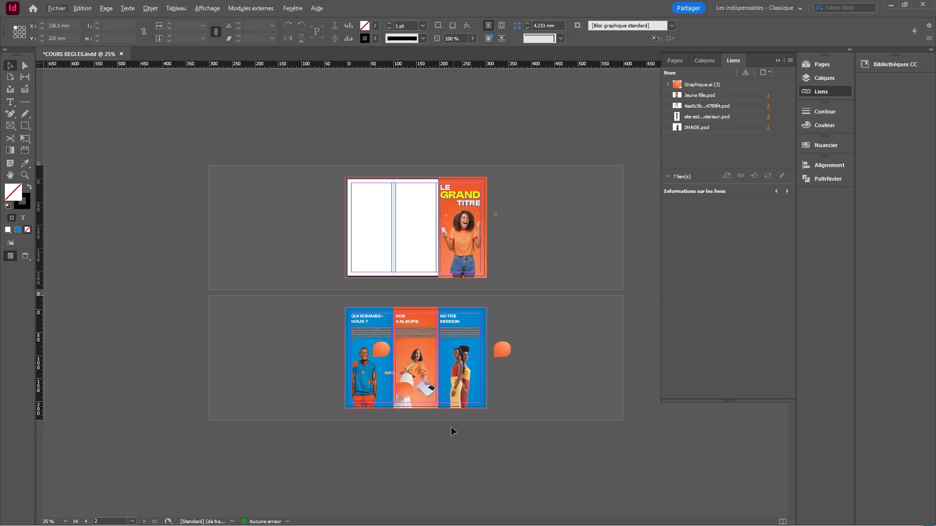
{"action": "scroll", "coordinate": [457, 453], "scroll_direction": "up", "scroll_amount": 2, "text": "alt"}
{"action": "scroll", "coordinate": [499, 441], "scroll_direction": "down", "scroll_amount": 2}
{"action": "scroll", "coordinate": [438, 390], "scroll_direction": "right", "scroll_amount": 3, "text": "ctrl"}
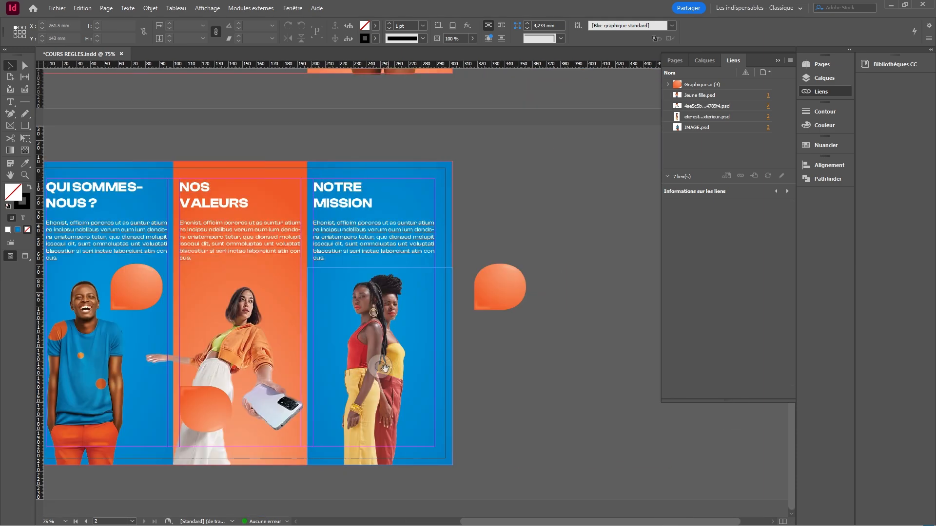
{"action": "left_click", "coordinate": [377, 379]}
{"action": "left_click_drag", "start_coordinate": [476, 384], "coordinate": [505, 384]}
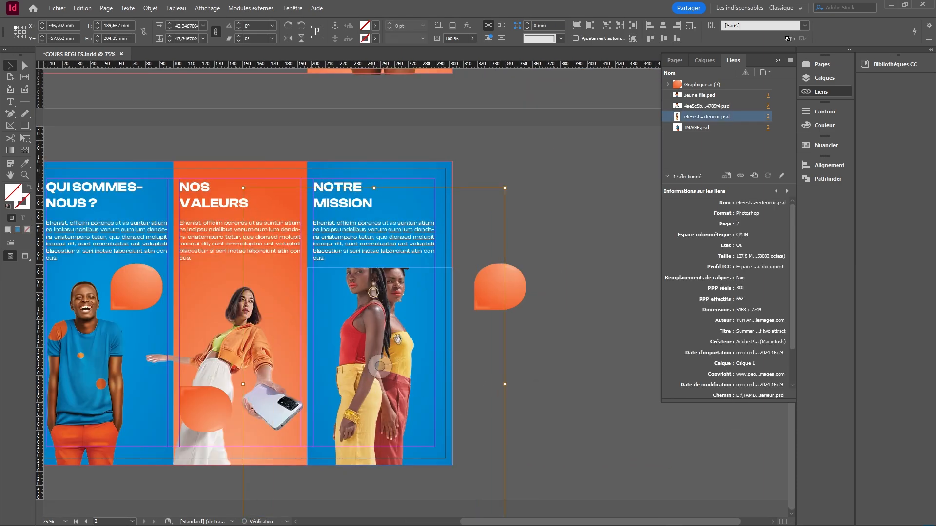
{"action": "left_click_drag", "start_coordinate": [396, 317], "coordinate": [395, 348]}
{"action": "left_click", "coordinate": [590, 385]}
Move the orange bubble from the pasteboard to the "Notre mission" panel's lower right, about X 252.5, Y 156.5 mm, and send it to the back
{"action": "left_click_drag", "start_coordinate": [520, 293], "coordinate": [460, 312]}
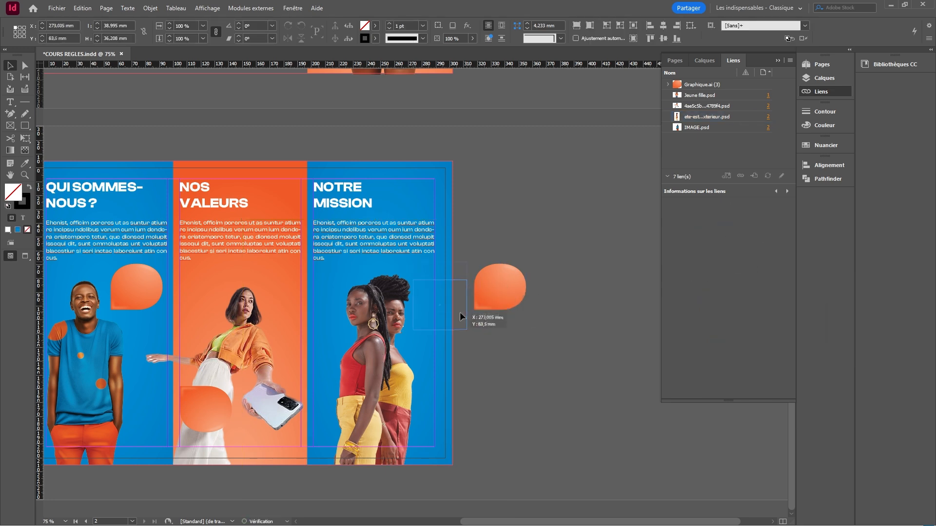
{"action": "left_click_drag", "start_coordinate": [432, 419], "coordinate": [431, 413]}
{"action": "right_click", "coordinate": [431, 412]}
{"action": "mouse_move", "coordinate": [577, 170]}
{"action": "left_click", "coordinate": [633, 187]}
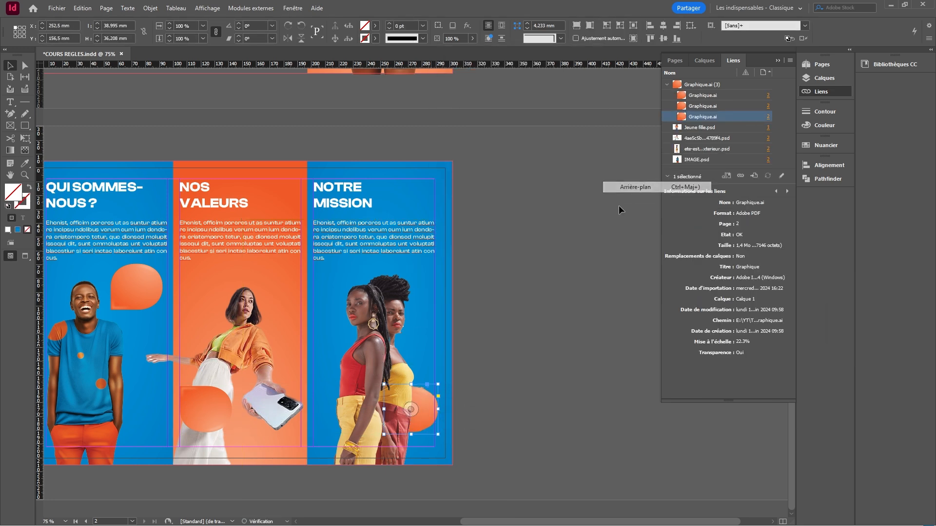
Bring the orange bubble in the "Notre mission" panel in front of the women
{"action": "right_click", "coordinate": [413, 415]}
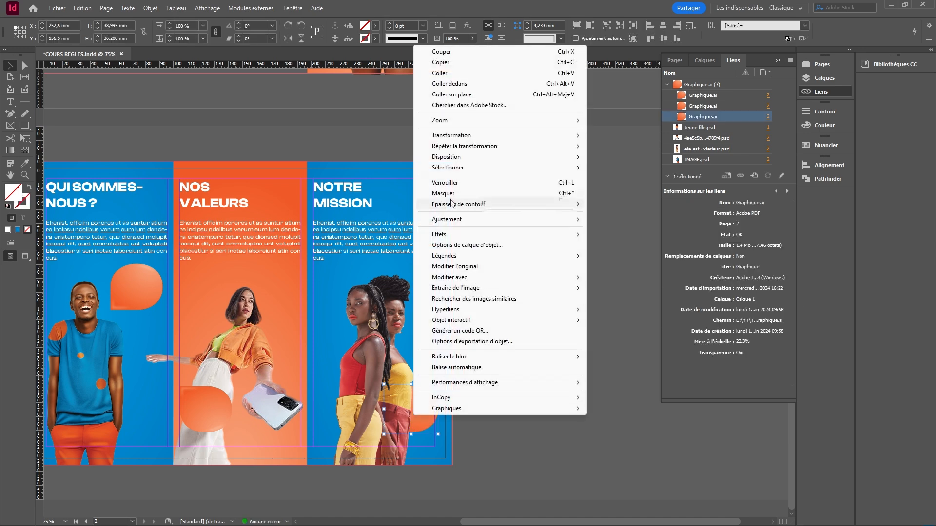
{"action": "mouse_move", "coordinate": [516, 156]}
{"action": "left_click", "coordinate": [621, 157]}
{"action": "left_click", "coordinate": [522, 418]}
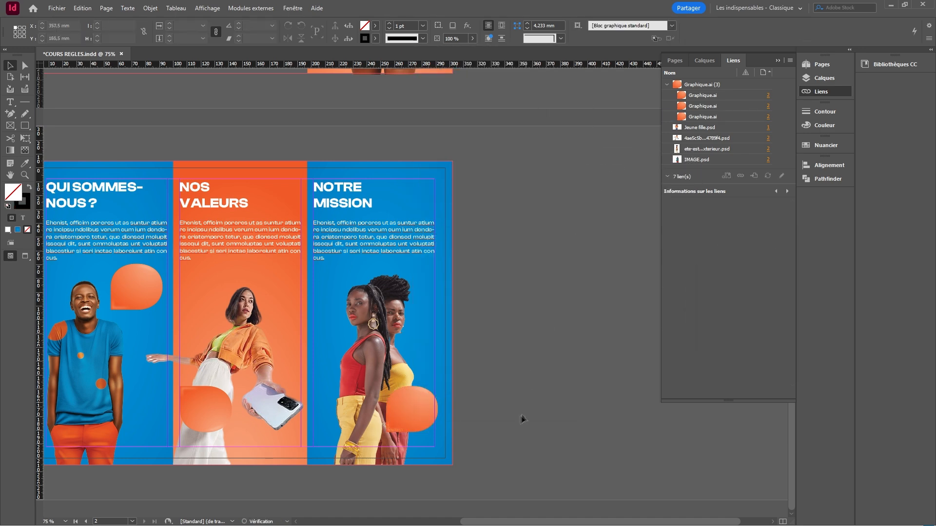
Examine the bubble and the women's cutout in the "Notre mission" panel, as well as the layout of page 1
{"action": "scroll", "coordinate": [437, 449], "scroll_direction": "left", "scroll_amount": 1}
{"action": "scroll", "coordinate": [437, 449], "scroll_direction": "up", "scroll_amount": 2}
{"action": "left_click", "coordinate": [465, 396]}
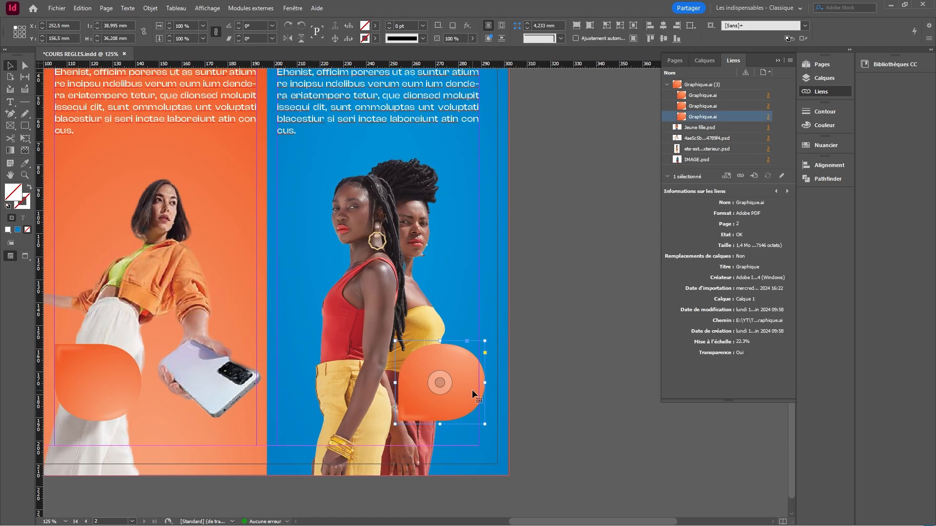
{"action": "left_click", "coordinate": [544, 391]}
{"action": "scroll", "coordinate": [562, 344], "scroll_direction": "down", "scroll_amount": 2}
{"action": "left_click", "coordinate": [467, 330]}
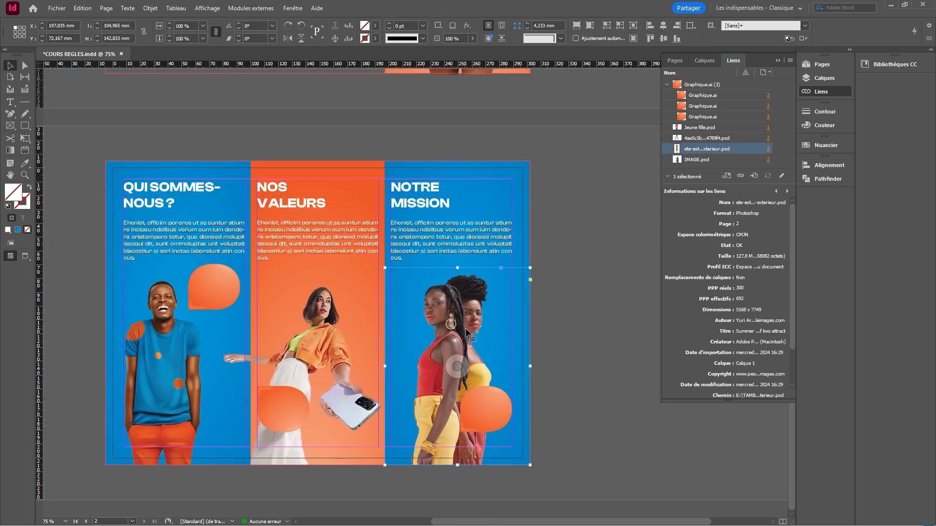
{"action": "left_click", "coordinate": [558, 392]}
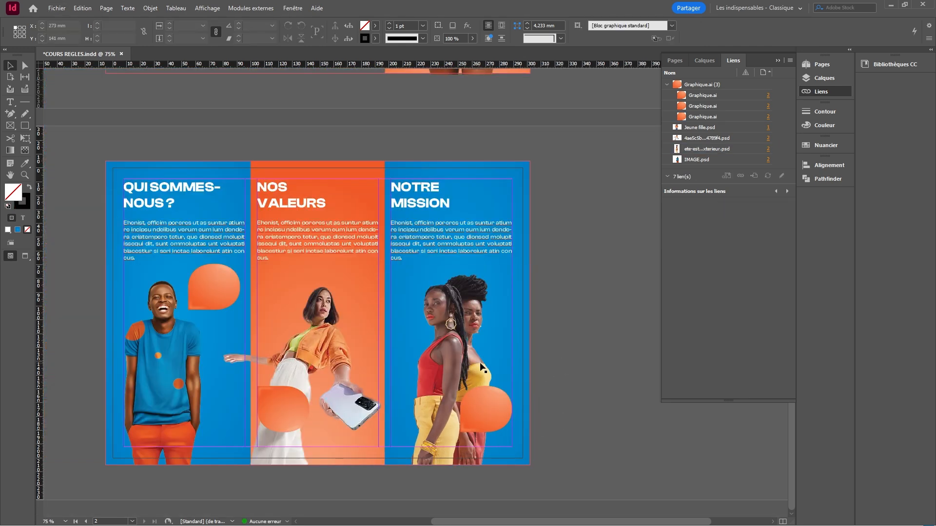
{"action": "left_click_drag", "start_coordinate": [568, 354], "coordinate": [524, 362]}
{"action": "left_click_drag", "start_coordinate": [509, 308], "coordinate": [551, 323]}
{"action": "scroll", "coordinate": [551, 321], "scroll_direction": "up", "scroll_amount": 5}
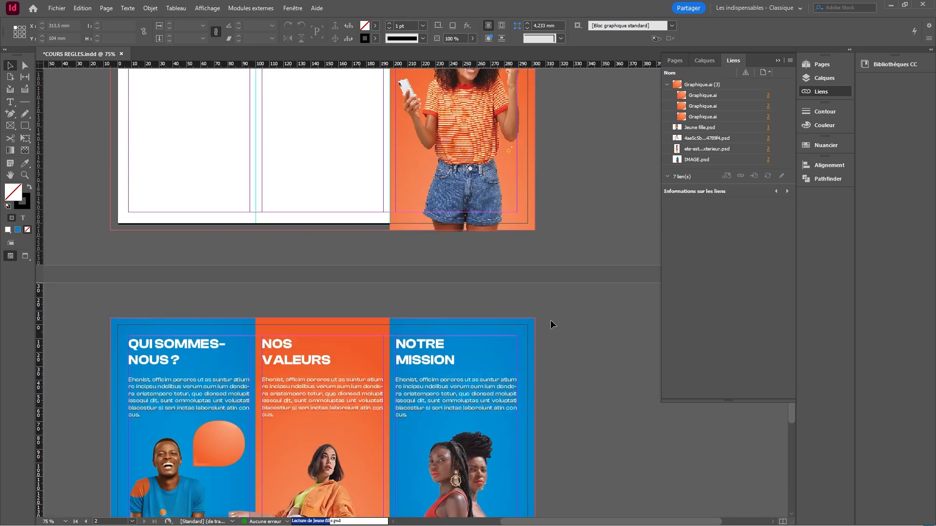
{"action": "scroll", "coordinate": [551, 322], "scroll_direction": "up", "scroll_amount": 1}
{"action": "left_click_drag", "start_coordinate": [362, 248], "coordinate": [420, 247]}
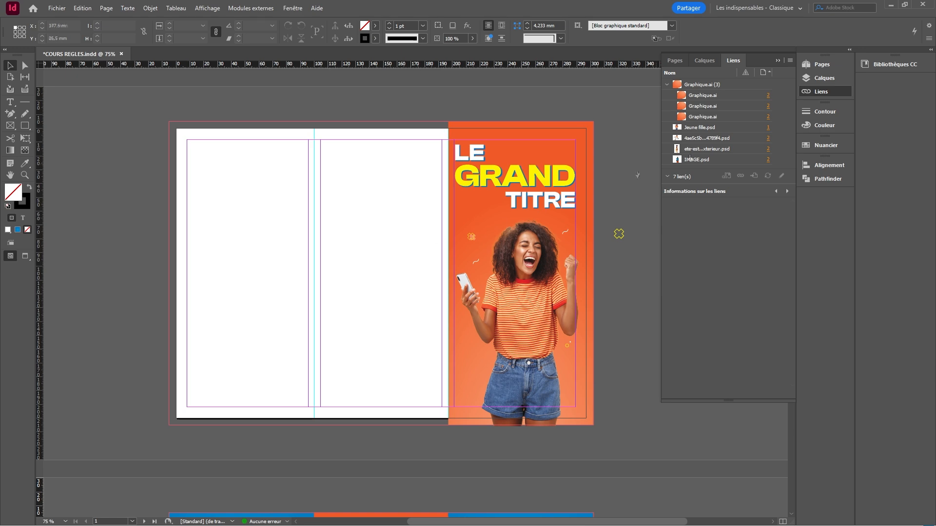
Copy the "Notre mission" heading, body text and blue background from page 2 onto the middle panel of page 1
{"action": "left_click", "coordinate": [778, 61]}
{"action": "left_click_drag", "start_coordinate": [399, 195], "coordinate": [431, 209]}
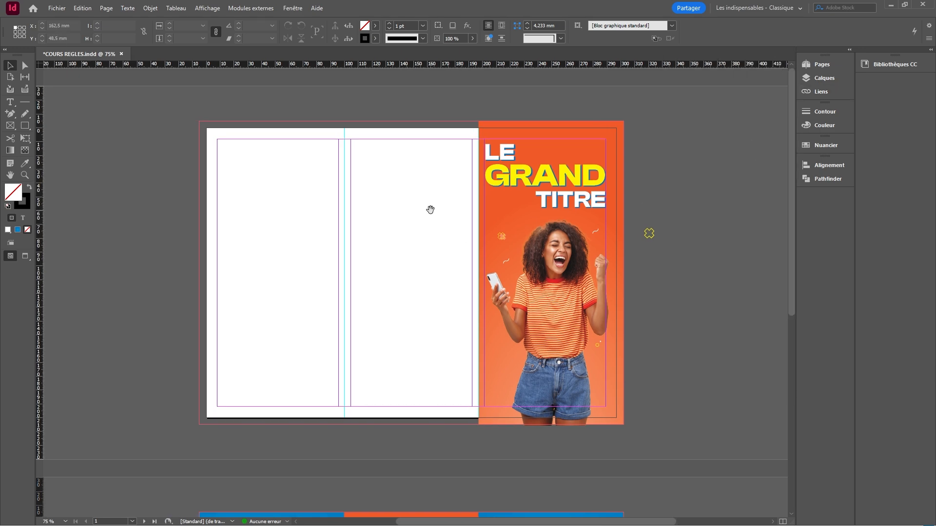
{"action": "scroll", "coordinate": [419, 187], "scroll_direction": "down", "scroll_amount": 3}
{"action": "scroll", "coordinate": [418, 186], "scroll_direction": "up", "scroll_amount": 2}
{"action": "scroll", "coordinate": [414, 186], "scroll_direction": "down", "scroll_amount": 2}
{"action": "scroll", "coordinate": [412, 180], "scroll_direction": "up", "scroll_amount": 2}
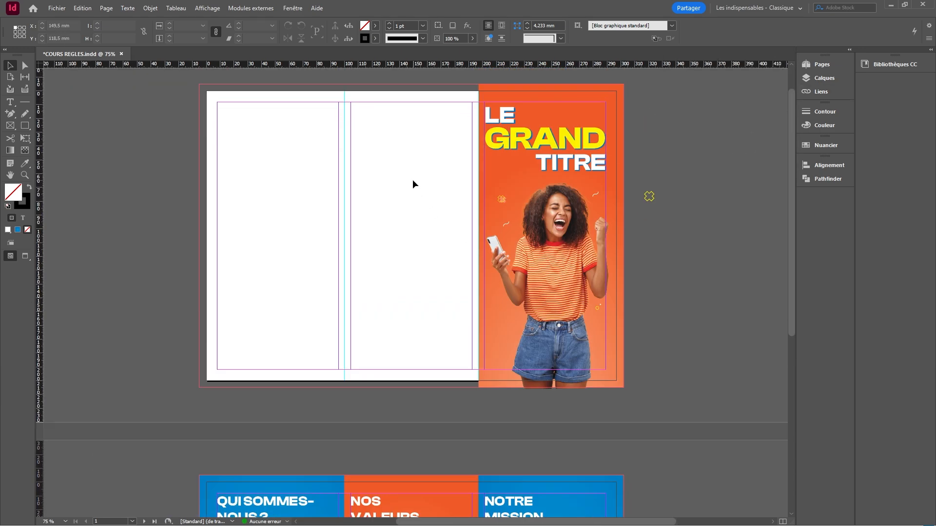
{"action": "scroll", "coordinate": [499, 349], "scroll_direction": "down", "scroll_amount": 3}
{"action": "left_click_drag", "start_coordinate": [522, 378], "coordinate": [531, 456]}
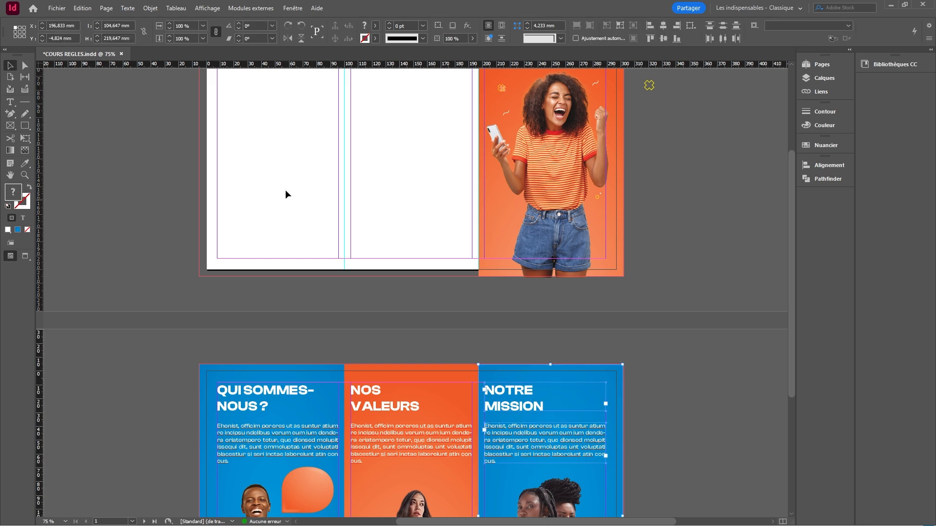
{"action": "scroll", "coordinate": [287, 193], "scroll_direction": "up", "scroll_amount": 3}
{"action": "key", "text": "ctrl+v"}
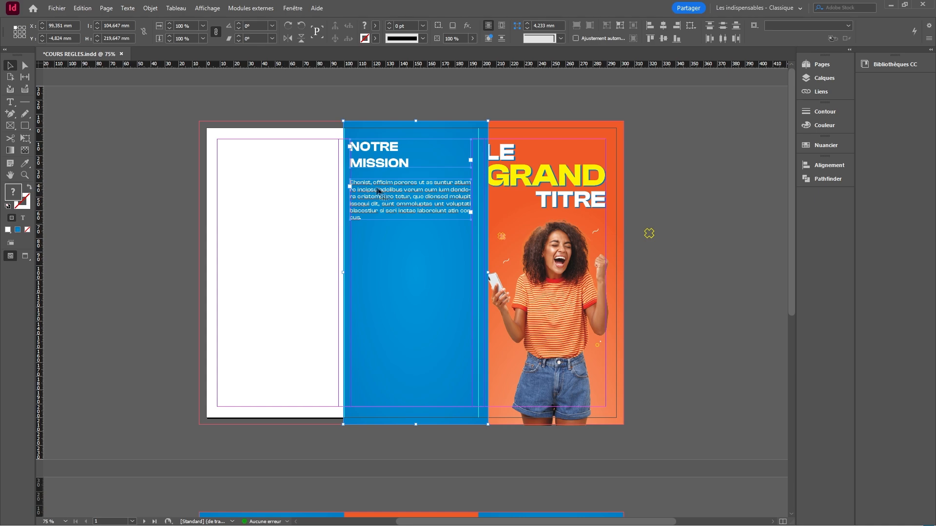
Shift the pasted heading, text and blue background left so they clear the orange cover panel
{"action": "scroll", "coordinate": [418, 188], "scroll_direction": "up", "scroll_amount": 5}
{"action": "left_click_drag", "start_coordinate": [418, 188], "coordinate": [394, 180]}
{"action": "left_click", "coordinate": [432, 147]}
Resize the pasted blue background to span from the fold guide to the orange cover, about 96.8 mm wide
{"action": "scroll", "coordinate": [431, 137], "scroll_direction": "down", "scroll_amount": 3}
{"action": "scroll", "coordinate": [454, 478], "scroll_direction": "up", "scroll_amount": 2}
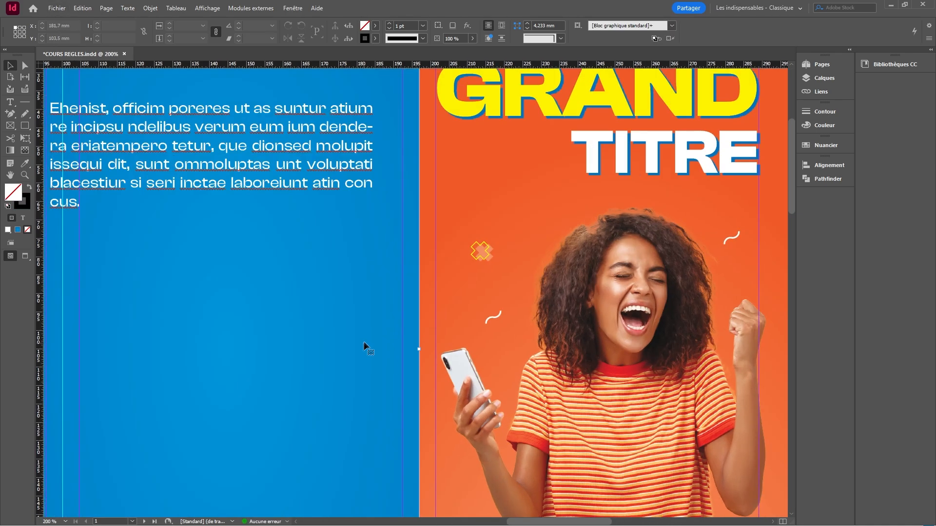
{"action": "left_click", "coordinate": [364, 344]}
{"action": "scroll", "coordinate": [432, 382], "scroll_direction": "up", "scroll_amount": 4}
{"action": "left_click_drag", "start_coordinate": [380, 254], "coordinate": [383, 254]}
{"action": "scroll", "coordinate": [428, 267], "scroll_direction": "down", "scroll_amount": 6}
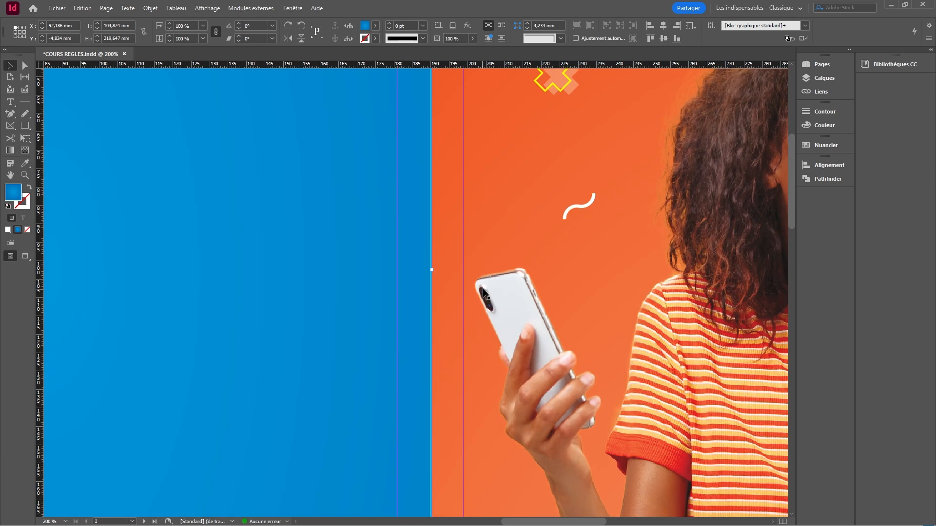
{"action": "scroll", "coordinate": [328, 282], "scroll_direction": "up", "scroll_amount": 4}
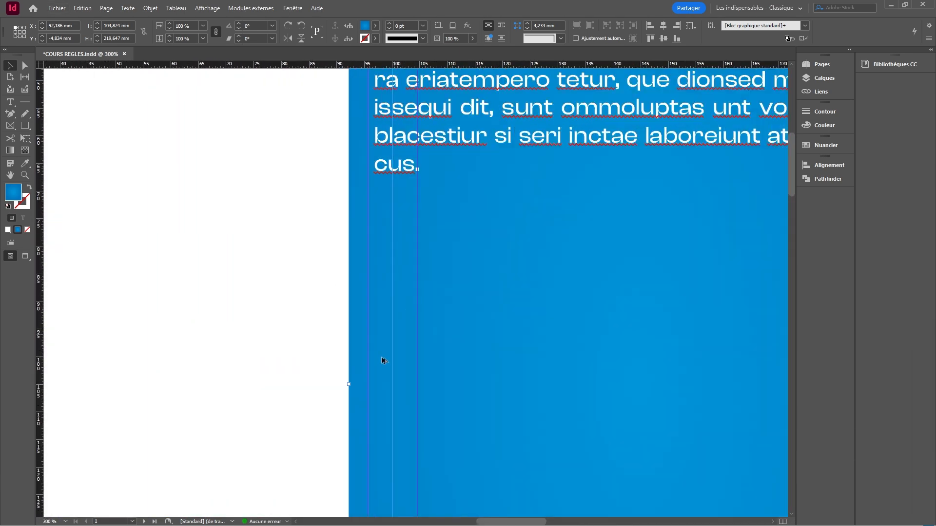
{"action": "left_click_drag", "start_coordinate": [349, 384], "coordinate": [393, 384]}
{"action": "scroll", "coordinate": [300, 323], "scroll_direction": "down", "scroll_amount": 4}
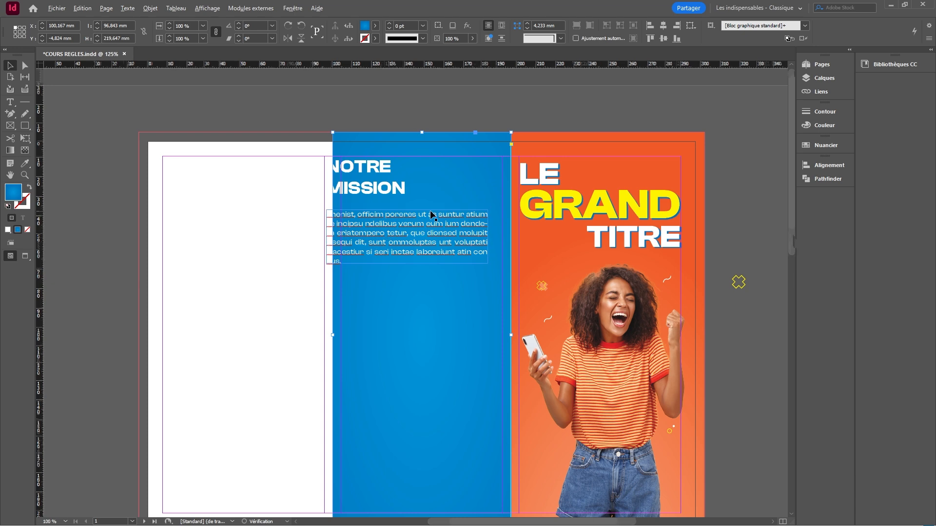
Move the pasted heading and body text together to the right inside the blue panel, to about X 106.5 mm
{"action": "left_click", "coordinate": [352, 215]}
{"action": "left_click", "coordinate": [359, 269], "text": "shift"}
{"action": "left_click_drag", "start_coordinate": [359, 269], "coordinate": [381, 269]}
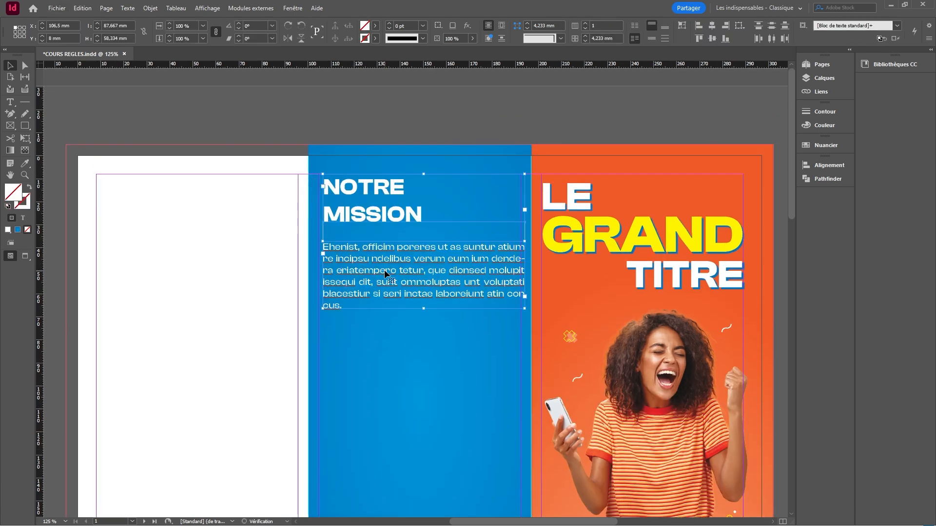
{"action": "left_click", "coordinate": [359, 138]}
{"action": "scroll", "coordinate": [446, 232], "scroll_direction": "down", "scroll_amount": 3}
{"action": "scroll", "coordinate": [289, 184], "scroll_direction": "up", "scroll_amount": 2}
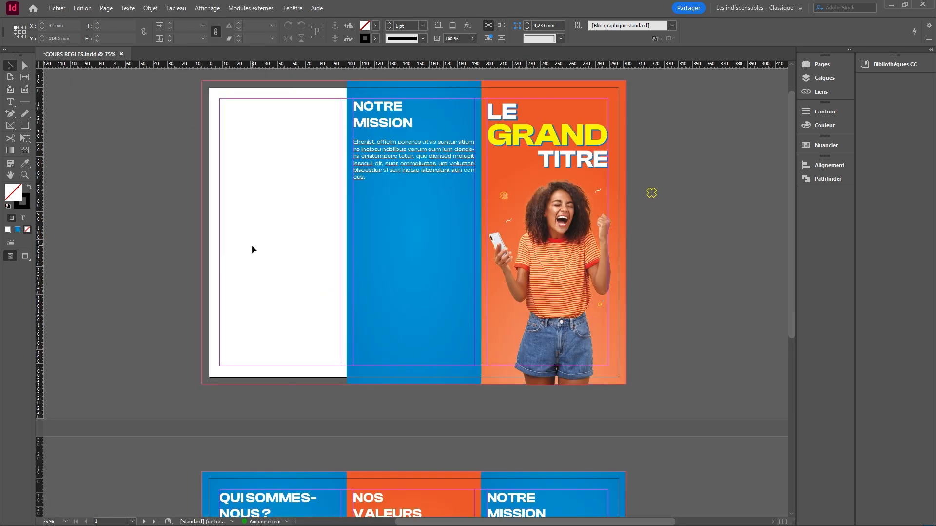
Replace the heading in page 1's blue middle panel with "Yom POCKET"
{"action": "double_click", "coordinate": [528, 165]}
{"action": "key", "text": "ctrl+a"}
{"action": "type", "text": "L"}
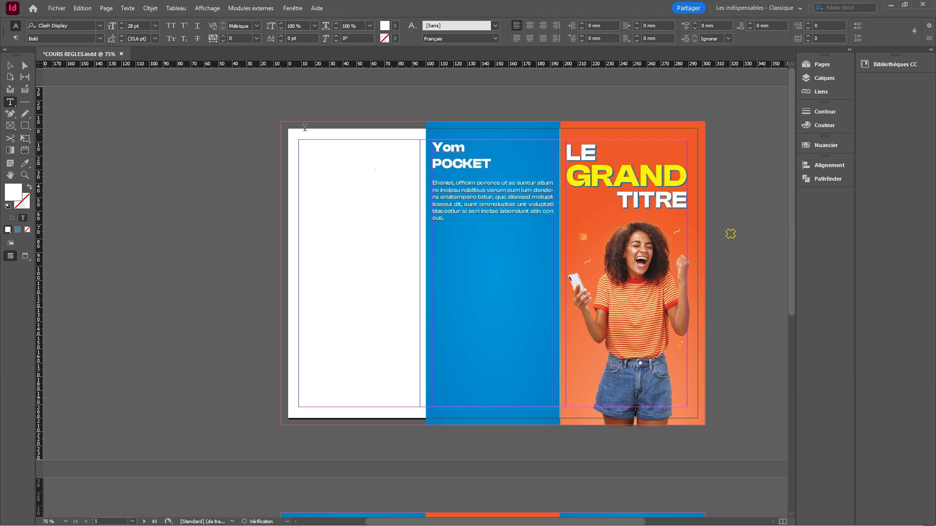
{"action": "left_click", "coordinate": [10, 66]}
{"action": "key", "text": "ctrl+shift+a"}
Start placing an image and look through the TUTO FLYER folder for a suitable product picture
{"action": "left_click_drag", "start_coordinate": [631, 305], "coordinate": [522, 296]}
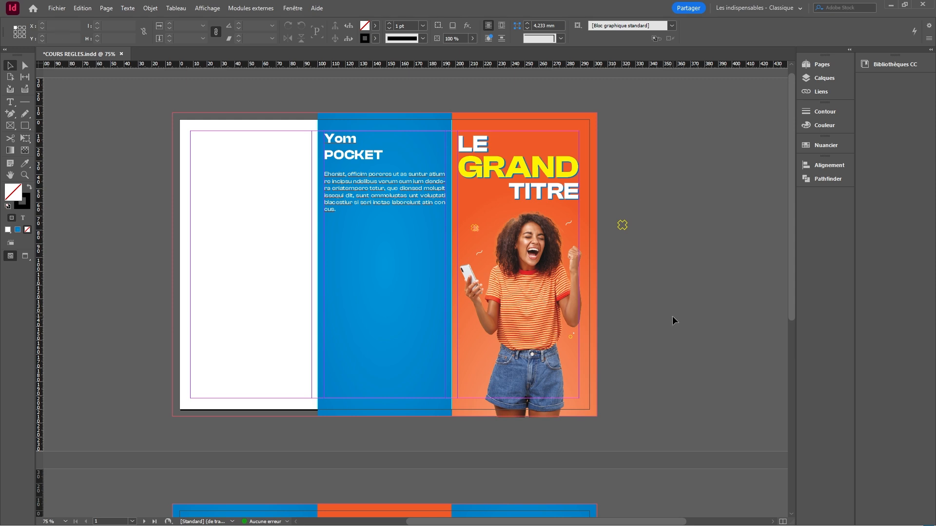
{"action": "key", "text": "ctrl+d"}
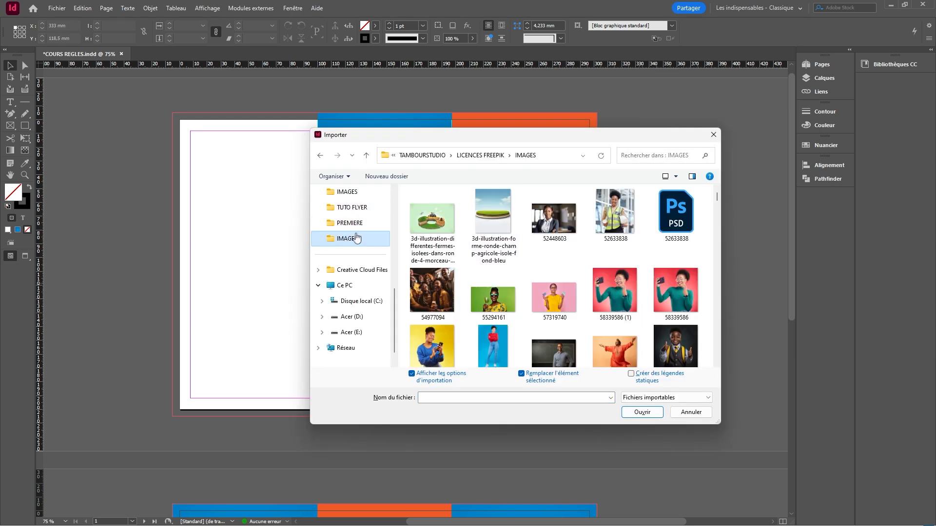
{"action": "left_click", "coordinate": [357, 211]}
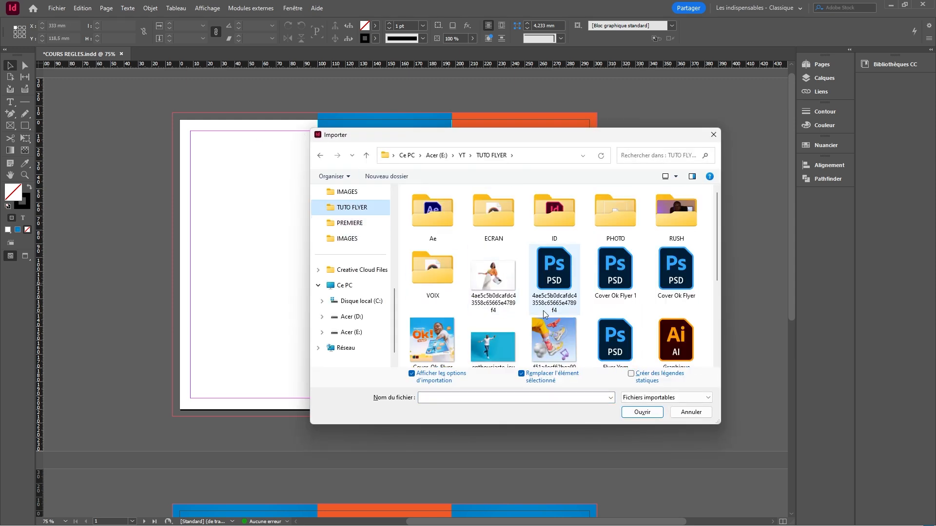
{"action": "scroll", "coordinate": [531, 297], "scroll_direction": "down", "scroll_amount": 3}
{"action": "scroll", "coordinate": [604, 316], "scroll_direction": "down", "scroll_amount": 1}
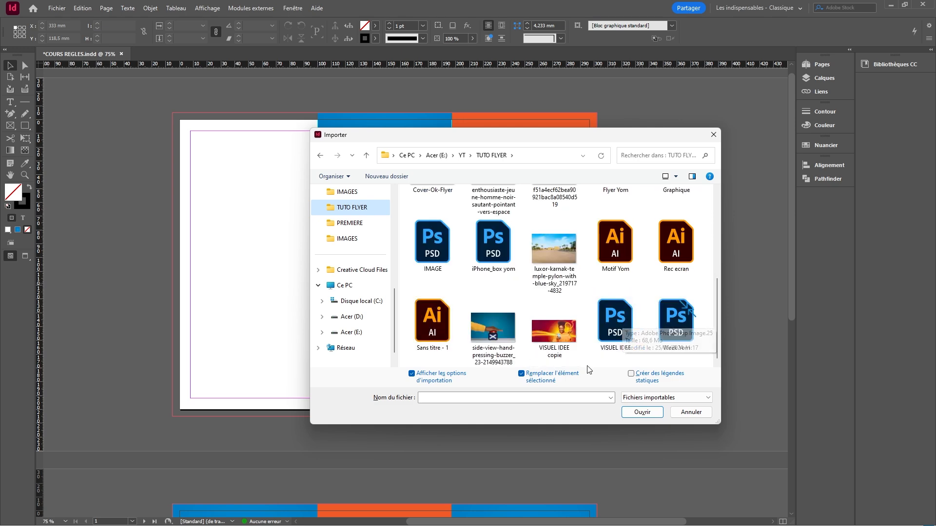
{"action": "scroll", "coordinate": [495, 300], "scroll_direction": "up", "scroll_amount": 1}
{"action": "scroll", "coordinate": [495, 303], "scroll_direction": "down", "scroll_amount": 1}
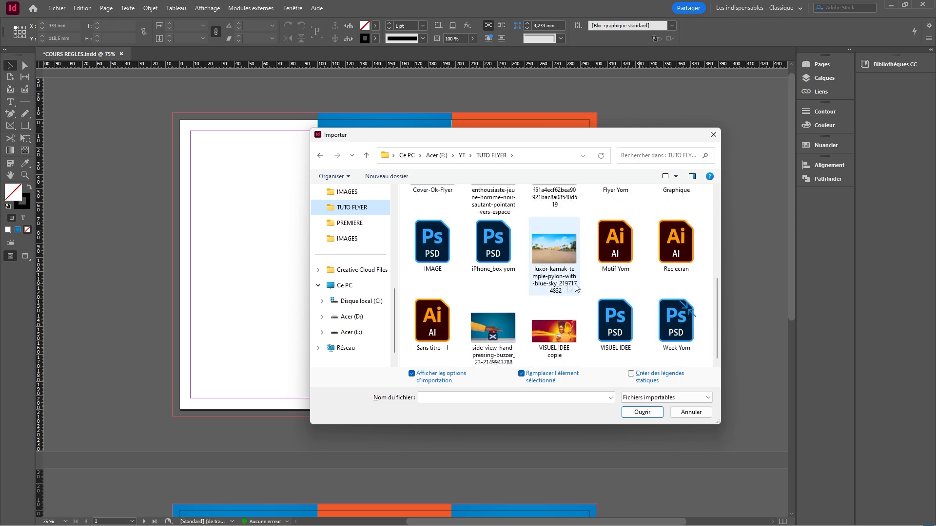
{"action": "scroll", "coordinate": [587, 288], "scroll_direction": "up", "scroll_amount": 3}
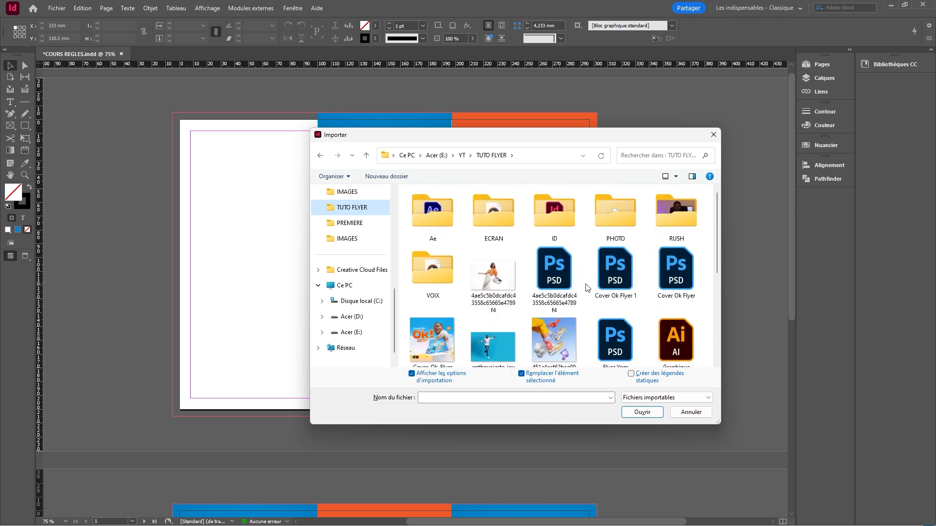
Browse the PSD and RESSOURCES subfolders of AFFICHE PUB REGLE DES TIERS for the product image to place
{"action": "left_click", "coordinate": [462, 155]}
{"action": "scroll", "coordinate": [455, 266], "scroll_direction": "up", "scroll_amount": 5}
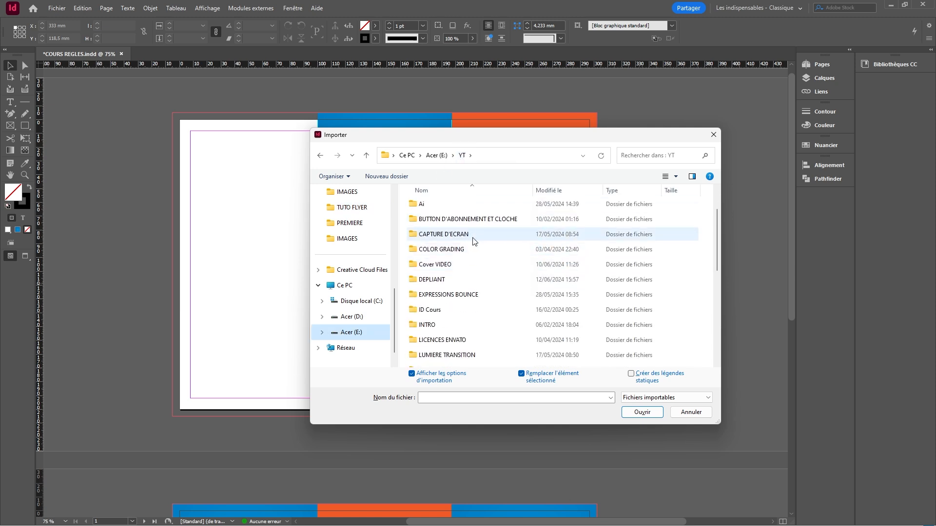
{"action": "scroll", "coordinate": [472, 256], "scroll_direction": "up", "scroll_amount": 1}
{"action": "double_click", "coordinate": [466, 237]}
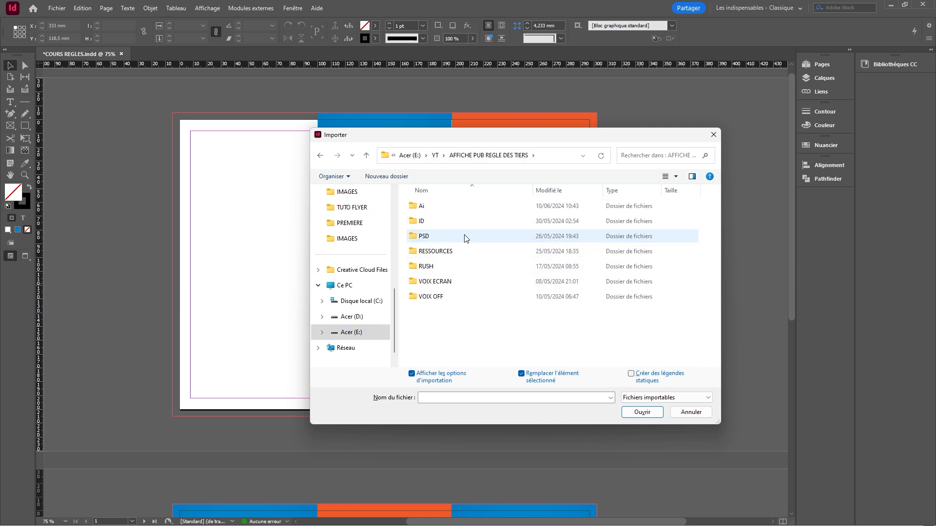
{"action": "double_click", "coordinate": [435, 237]}
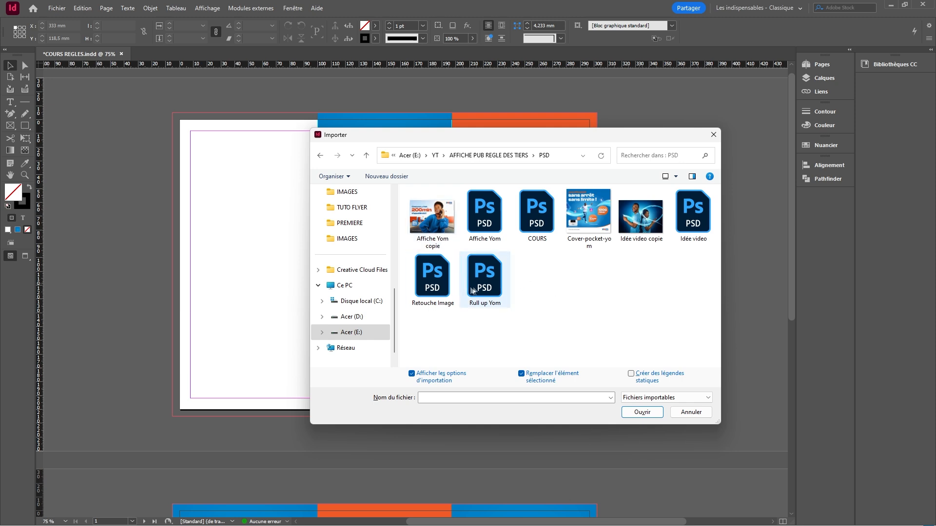
{"action": "left_click", "coordinate": [433, 282]}
{"action": "left_click", "coordinate": [487, 224]}
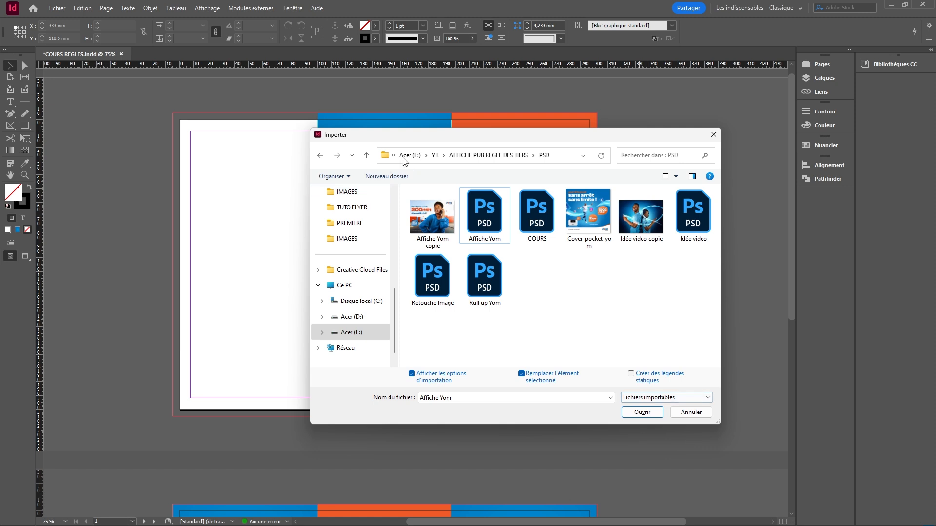
{"action": "left_click", "coordinate": [498, 160]}
{"action": "double_click", "coordinate": [438, 251]}
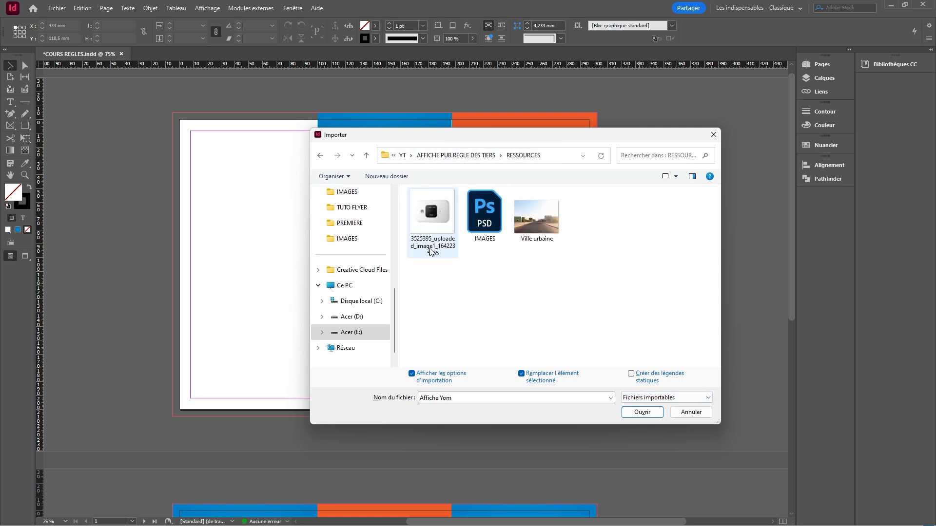
{"action": "left_click", "coordinate": [432, 218]}
{"action": "left_click", "coordinate": [480, 225]}
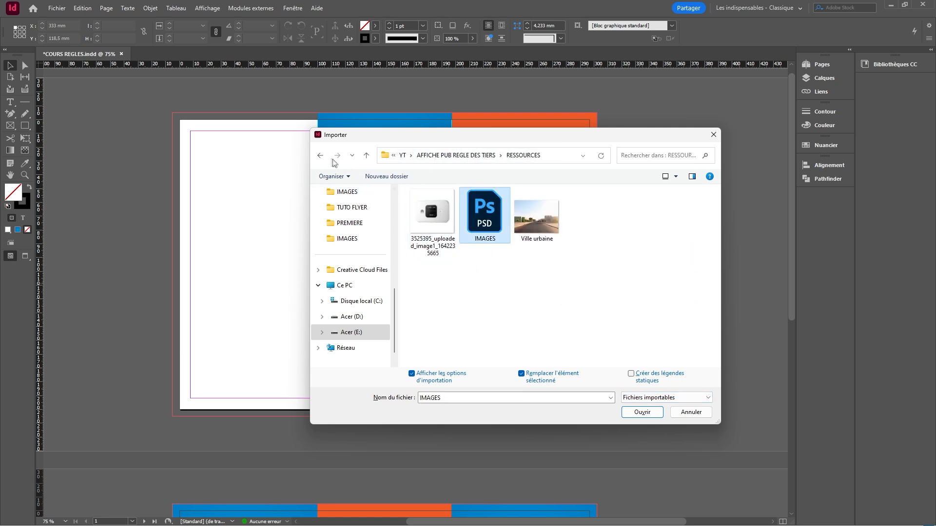
{"action": "left_click", "coordinate": [322, 156]}
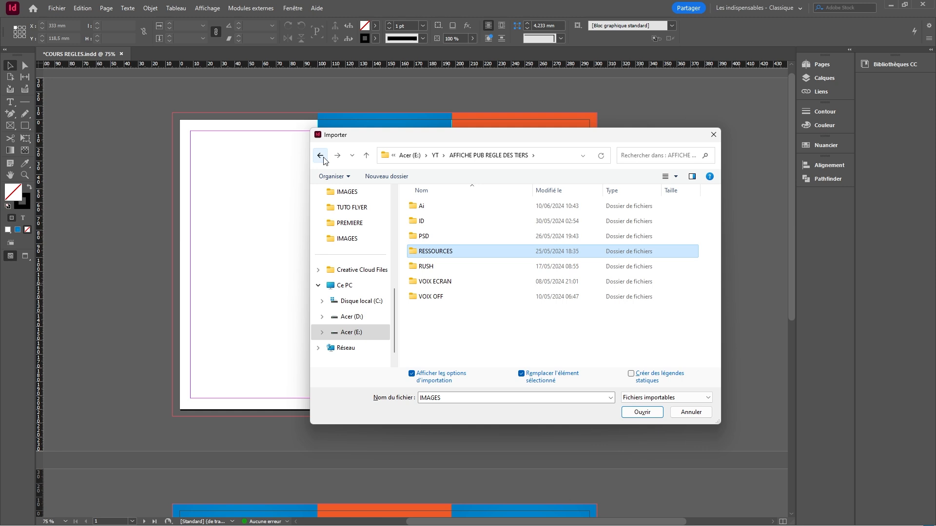
Place "Routeur de poche" from the Ai folder below the body text in page 1's blue panel, about 87.6 mm wide
{"action": "double_click", "coordinate": [422, 206]}
{"action": "left_click", "coordinate": [441, 266]}
{"action": "scroll", "coordinate": [469, 290], "scroll_direction": "down", "scroll_amount": 1}
{"action": "left_click", "coordinate": [442, 345]}
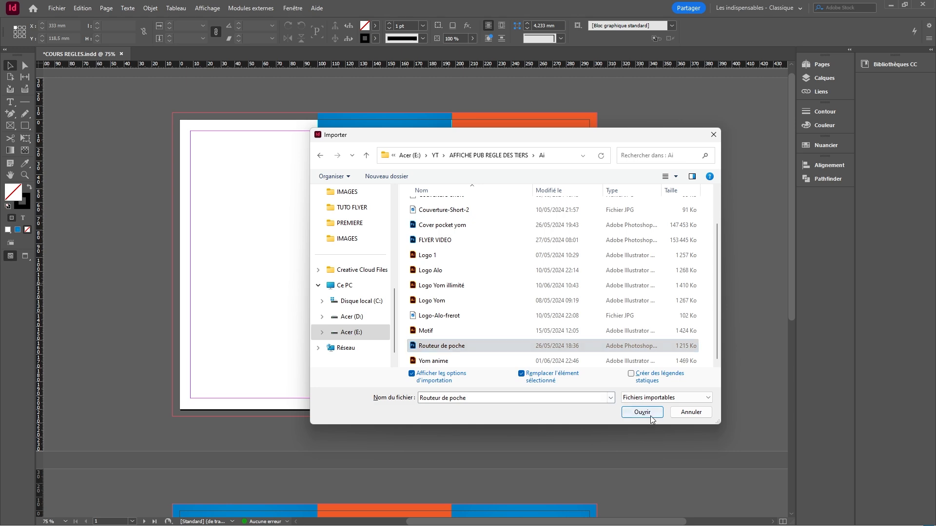
{"action": "left_click", "coordinate": [642, 412]}
{"action": "left_click", "coordinate": [567, 363]}
{"action": "left_click", "coordinate": [325, 221]}
{"action": "left_click_drag", "start_coordinate": [324, 221], "coordinate": [449, 310]}
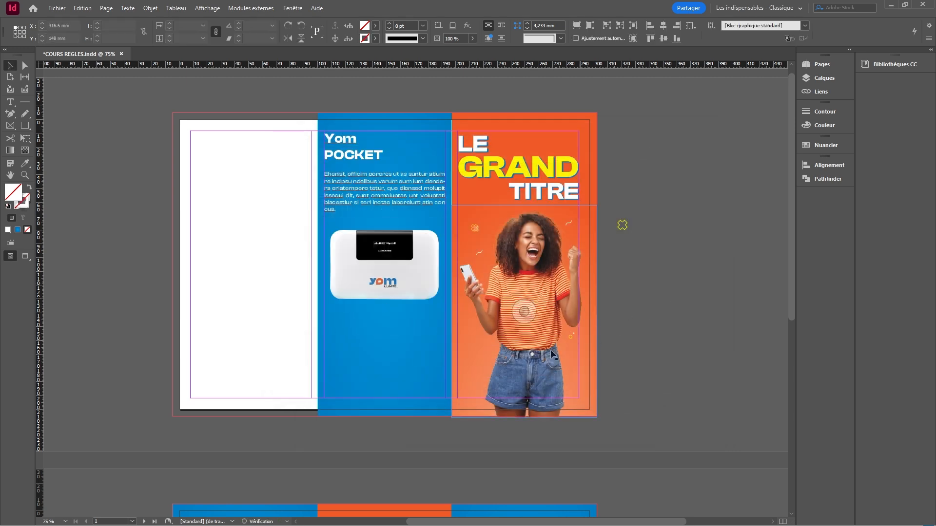
Duplicate the router image directly below itself, rotated 180°, with the bottom edges of the two devices meeting
{"action": "scroll", "coordinate": [411, 307], "scroll_direction": "up", "scroll_amount": 1}
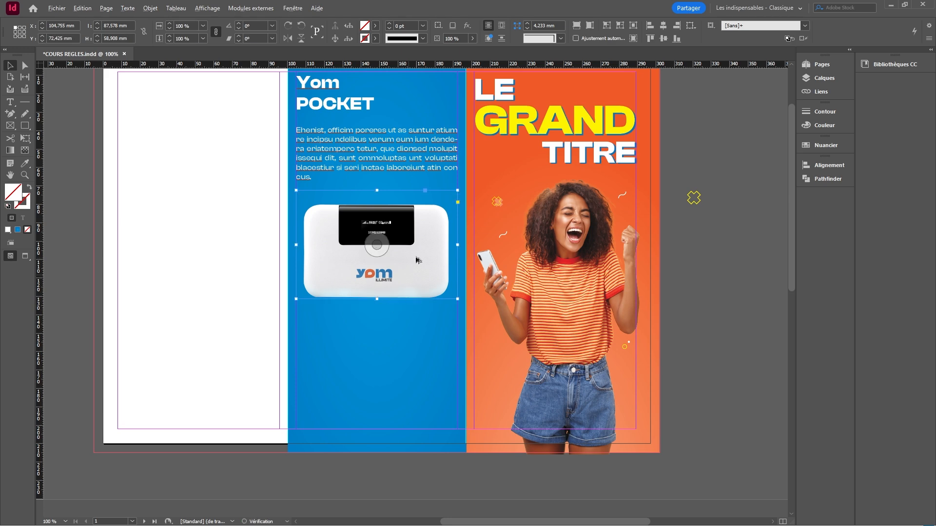
{"action": "left_click_drag", "start_coordinate": [412, 274], "coordinate": [412, 378]}
{"action": "left_click_drag", "start_coordinate": [326, 322], "coordinate": [324, 328]}
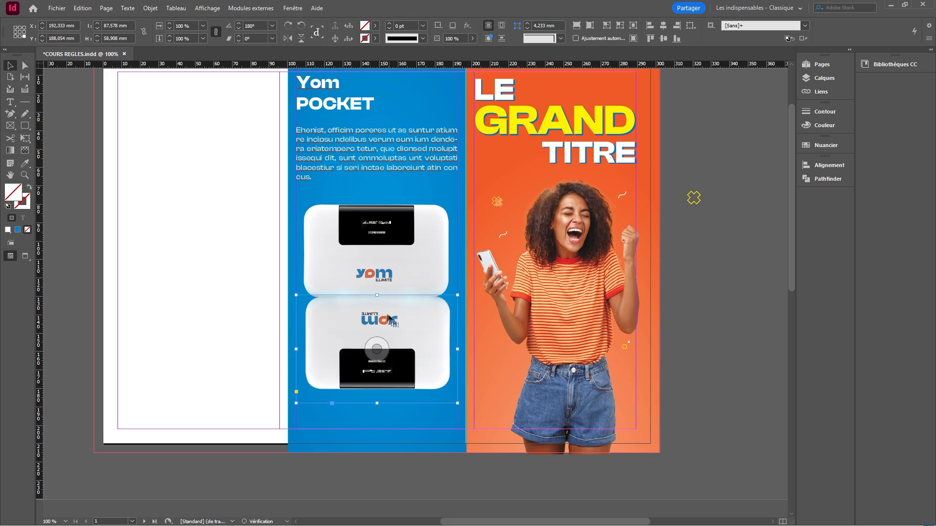
{"action": "scroll", "coordinate": [377, 313], "scroll_direction": "up", "scroll_amount": 3}
{"action": "left_click_drag", "start_coordinate": [380, 299], "coordinate": [356, 305]}
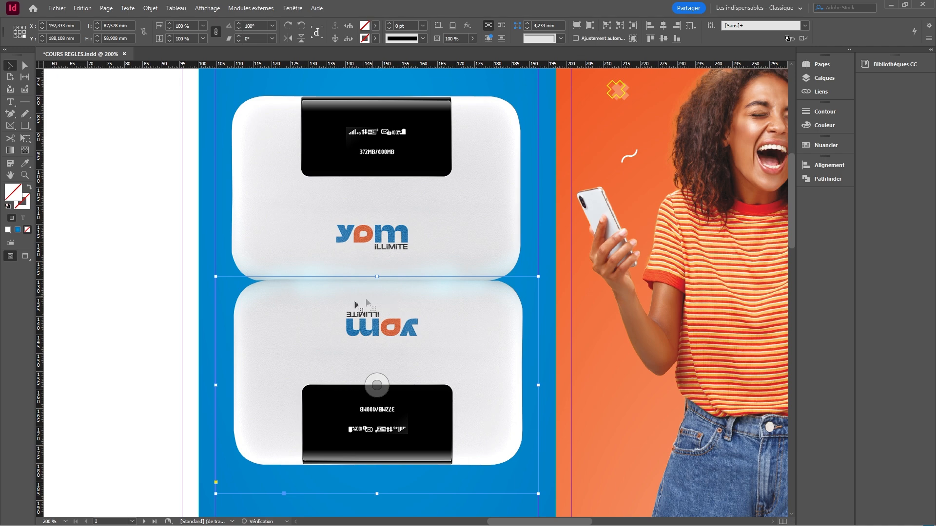
Apply a short downward gradient feather to the upside-down router copy so it fades out like a reflection
{"action": "left_click_drag", "start_coordinate": [383, 250], "coordinate": [387, 326]}
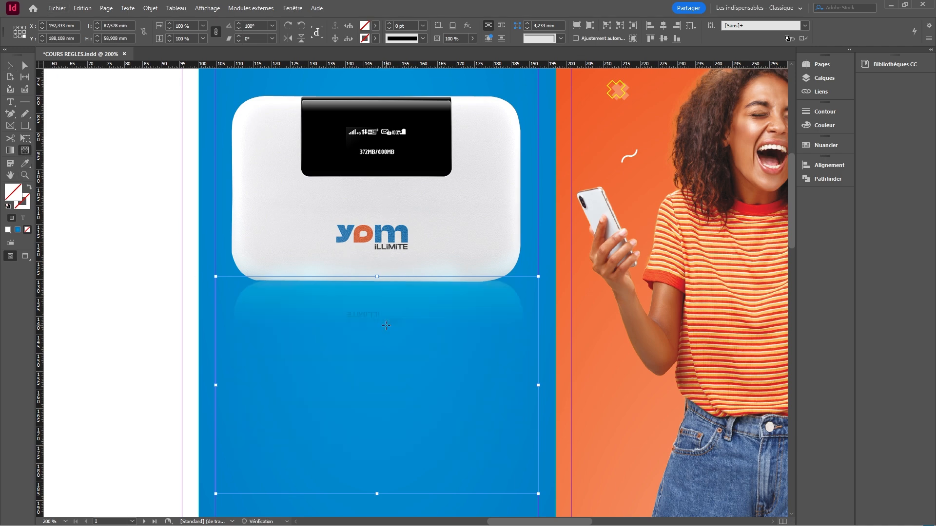
{"action": "left_click", "coordinate": [7, 68]}
{"action": "left_click", "coordinate": [141, 209]}
{"action": "key", "text": "ctrl+1"}
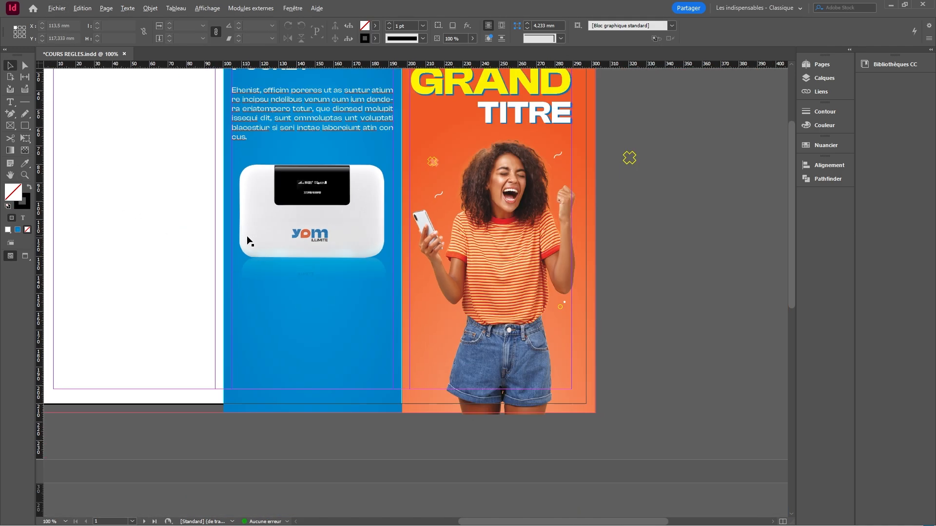
{"action": "scroll", "coordinate": [352, 276], "scroll_direction": "down", "scroll_amount": 2}
{"action": "scroll", "coordinate": [364, 268], "scroll_direction": "up", "scroll_amount": 1}
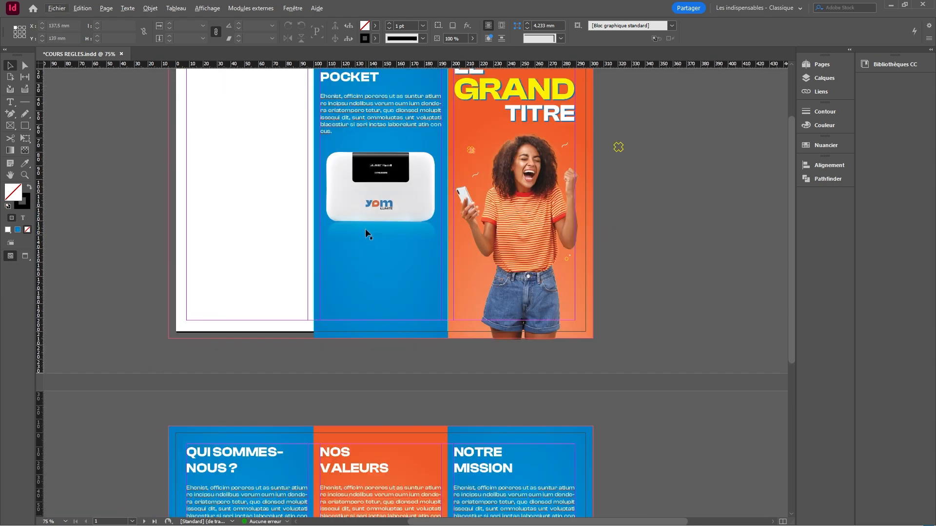
Move the router image and its reflection together slightly upward, closer to the body text
{"action": "left_click", "coordinate": [366, 231]}
{"action": "left_click", "coordinate": [347, 184]}
{"action": "left_click", "coordinate": [340, 229]}
{"action": "left_click", "coordinate": [344, 182], "text": "shift"}
{"action": "left_click_drag", "start_coordinate": [344, 177], "coordinate": [344, 168]}
{"action": "left_click", "coordinate": [264, 209]}
{"action": "scroll", "coordinate": [264, 208], "scroll_direction": "up", "scroll_amount": 2}
{"action": "scroll", "coordinate": [265, 209], "scroll_direction": "up", "scroll_amount": 1}
{"action": "scroll", "coordinate": [376, 168], "scroll_direction": "up", "scroll_amount": 1}
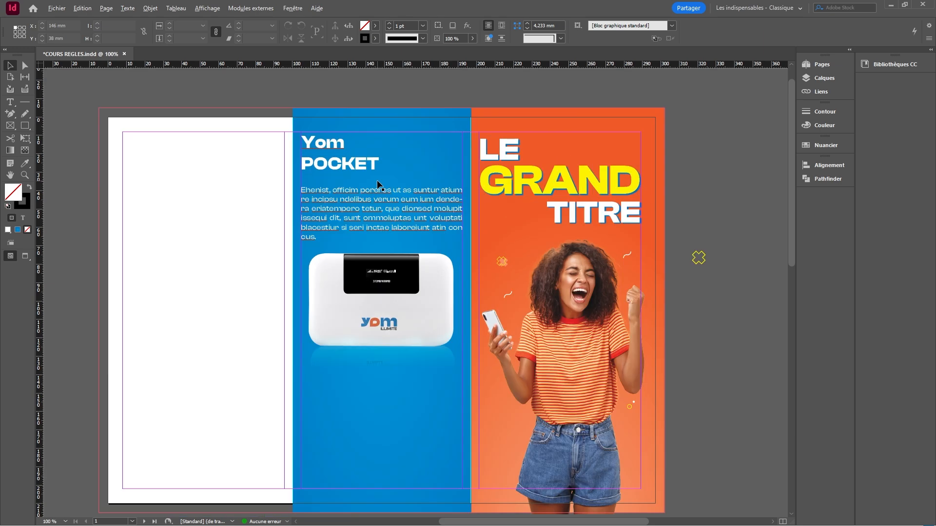
{"action": "scroll", "coordinate": [352, 167], "scroll_direction": "down", "scroll_amount": 1}
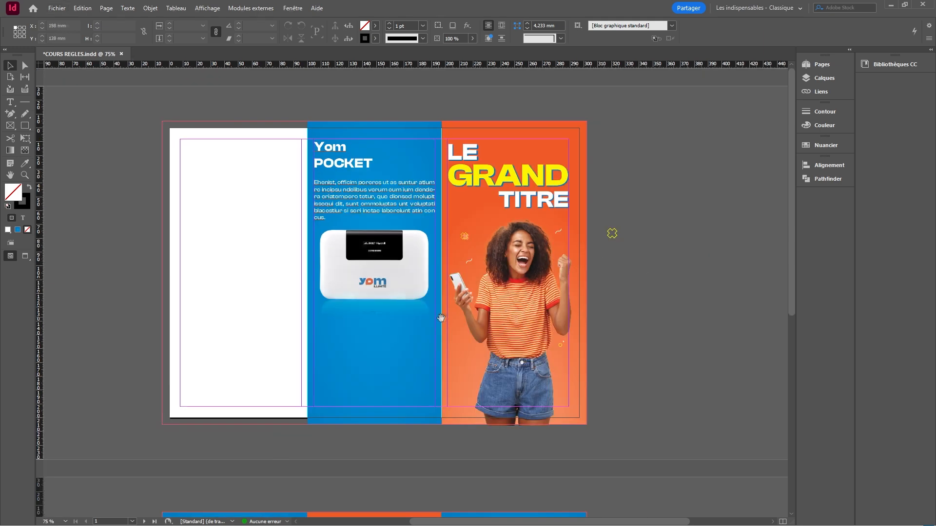
Duplicate the "Yom POCKET" heading below the router, at about Y 139 mm, and bring the copy to the front
{"action": "left_click_drag", "start_coordinate": [441, 318], "coordinate": [529, 322]}
{"action": "left_click_drag", "start_coordinate": [466, 338], "coordinate": [422, 285]}
{"action": "left_click_drag", "start_coordinate": [391, 112], "coordinate": [390, 291]}
{"action": "right_click", "coordinate": [386, 290]}
{"action": "mouse_move", "coordinate": [423, 322]}
{"action": "left_click", "coordinate": [596, 323]}
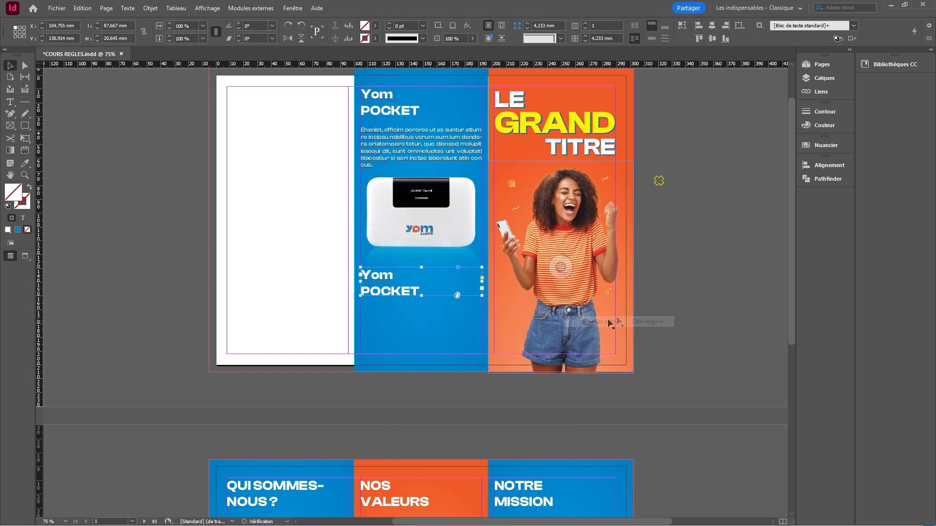
Replace the text of the duplicated heading below the router with "Contactez nous"
{"action": "double_click", "coordinate": [421, 296]}
{"action": "key", "text": "ctrl+plus"}
{"action": "double_click", "coordinate": [366, 287]}
{"action": "key", "text": "ctrl+a"}
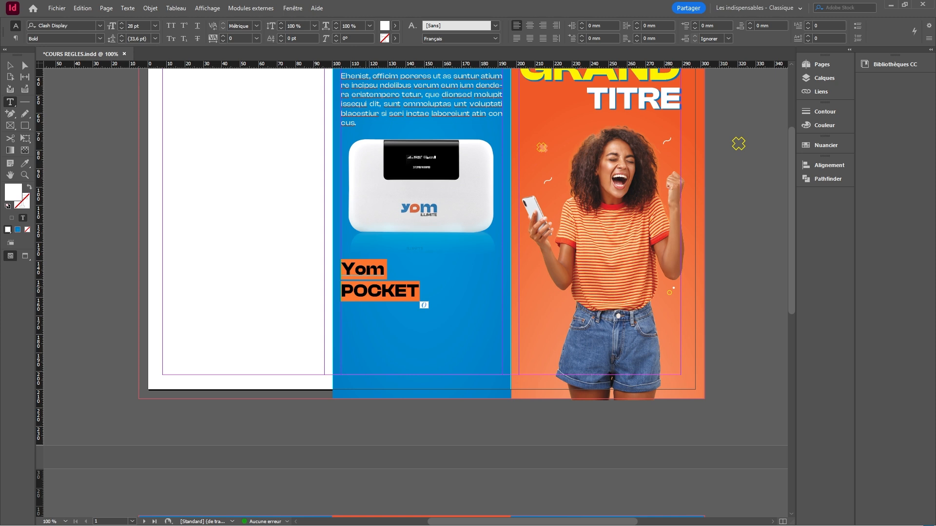
{"action": "type", "text": "Contactez nous"}
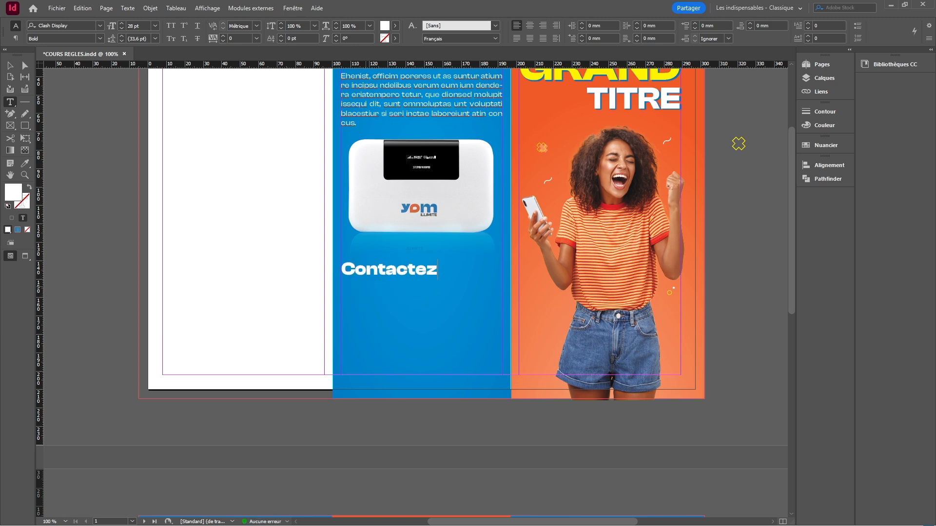
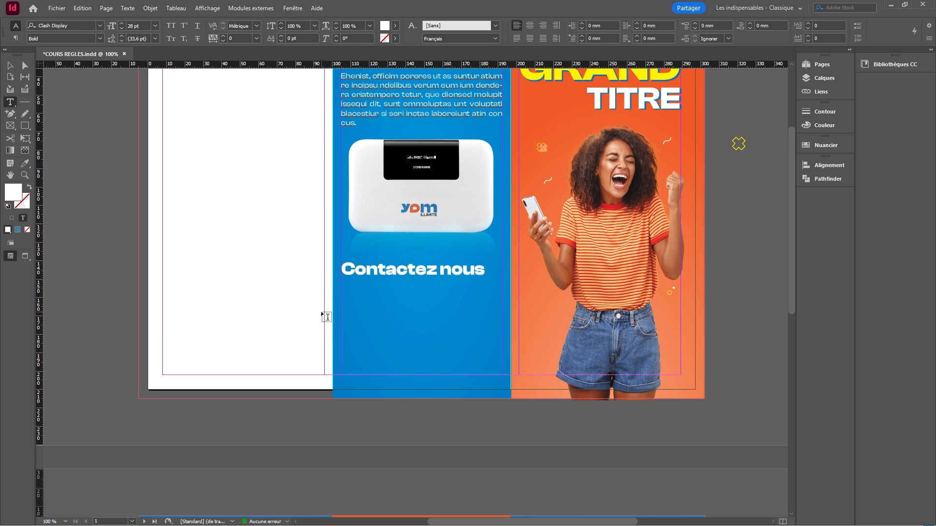
Rewrite the heading below the router as "NOUS CONTATER", split over two lines
{"action": "triple_click", "coordinate": [427, 273]}
{"action": "type", "text": "NOUS CONTA-"}
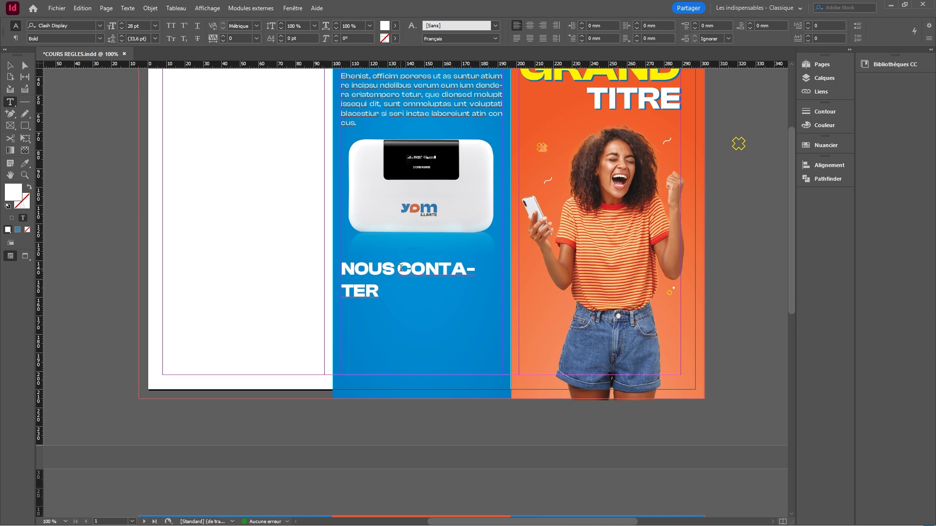
{"action": "left_click", "coordinate": [398, 268]}
{"action": "key", "text": "Return"}
{"action": "left_click", "coordinate": [9, 66]}
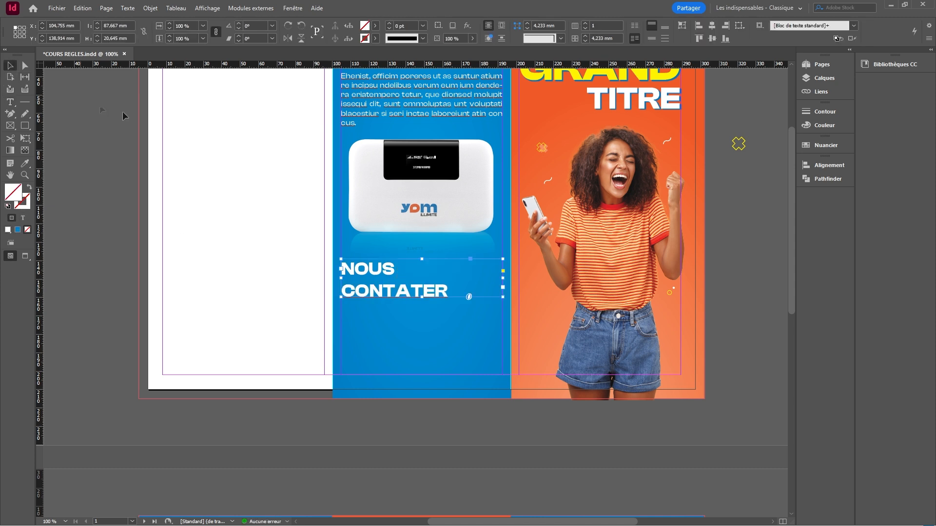
Duplicate the blue panel's body paragraph below the "NOUS CONTATER" heading, at about Y 166 mm
{"action": "left_click", "coordinate": [124, 242]}
{"action": "scroll", "coordinate": [352, 263], "scroll_direction": "up", "scroll_amount": 3}
{"action": "left_click", "coordinate": [369, 189]}
{"action": "scroll", "coordinate": [369, 189], "scroll_direction": "down", "scroll_amount": 2}
{"action": "left_click_drag", "start_coordinate": [369, 121], "coordinate": [374, 358]}
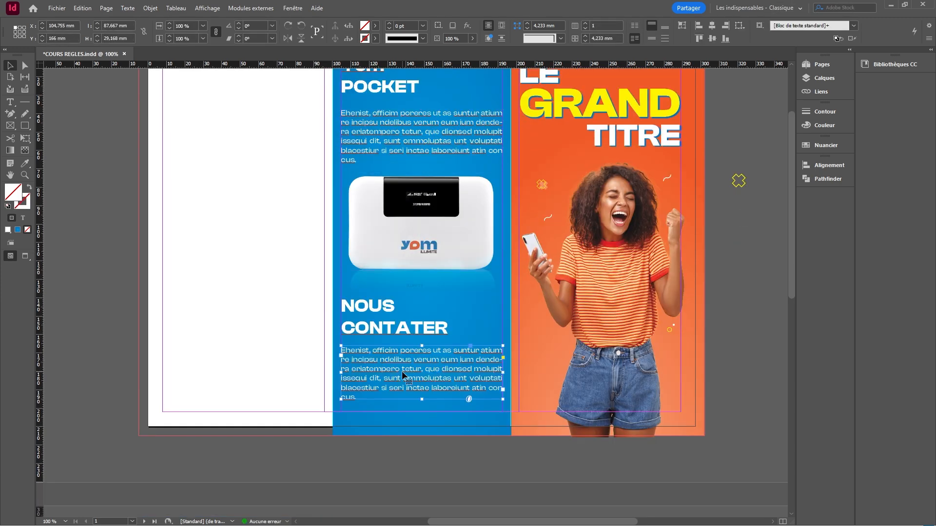
Cut the duplicated paragraph down to its first three lines, ending at "molupit", and fit its frame to the text
{"action": "double_click", "coordinate": [387, 374]}
{"action": "key", "text": "ctrl+a"}
{"action": "left_click", "coordinate": [364, 401]}
{"action": "left_click_drag", "start_coordinate": [360, 399], "coordinate": [335, 376]}
{"action": "key", "text": "BackSpace"}
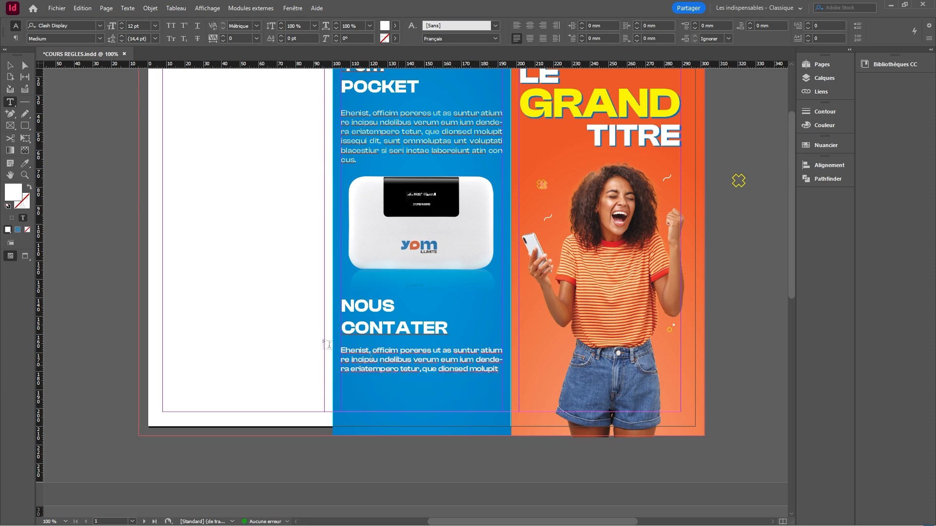
{"action": "left_click", "coordinate": [369, 329]}
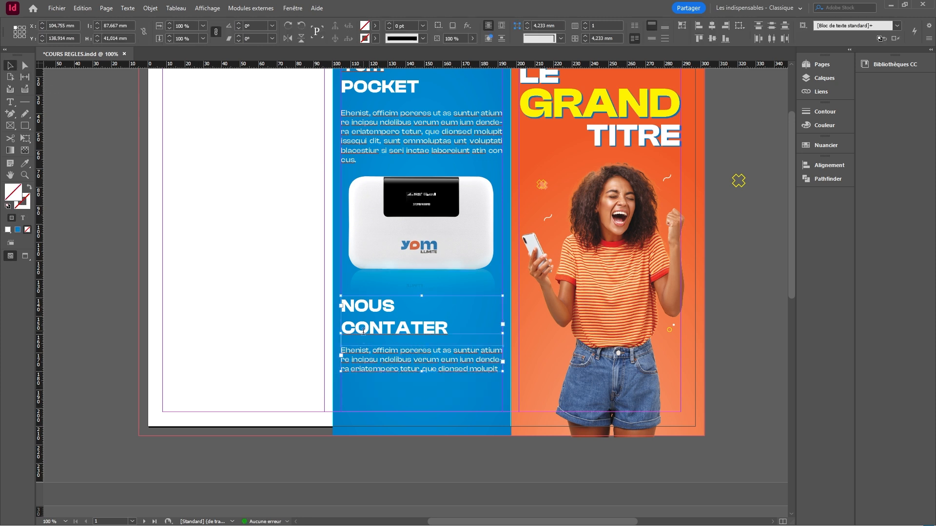
{"action": "left_click", "coordinate": [11, 65]}
Send the blue background of page 1's middle panel to the back
{"action": "left_click", "coordinate": [422, 320]}
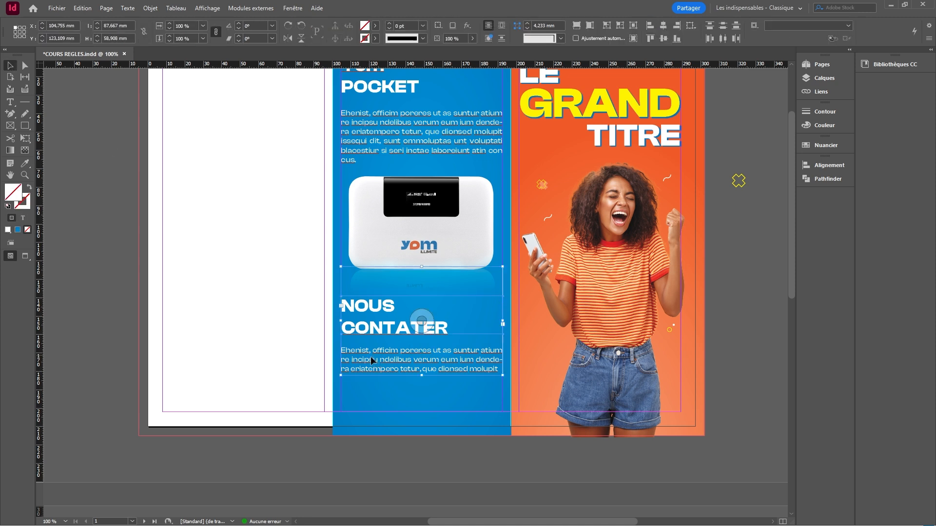
{"action": "left_click", "coordinate": [316, 374]}
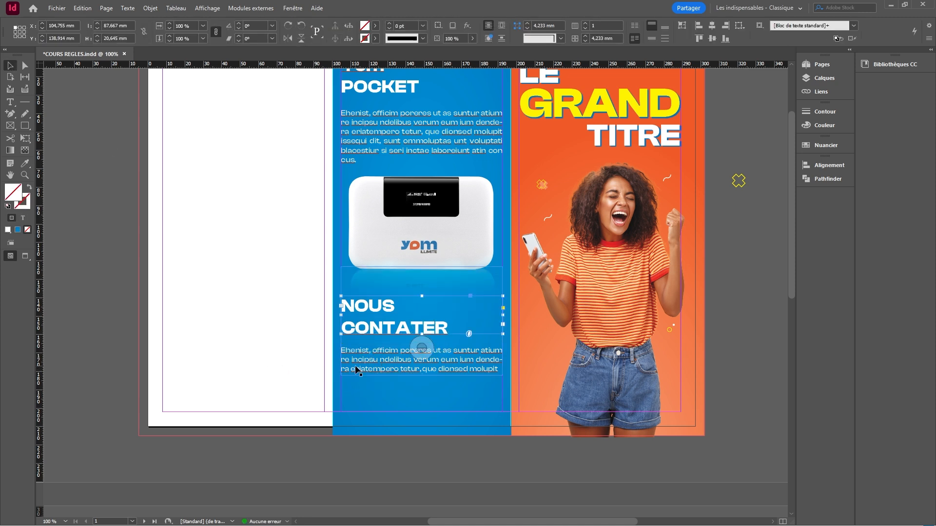
{"action": "left_click", "coordinate": [379, 242]}
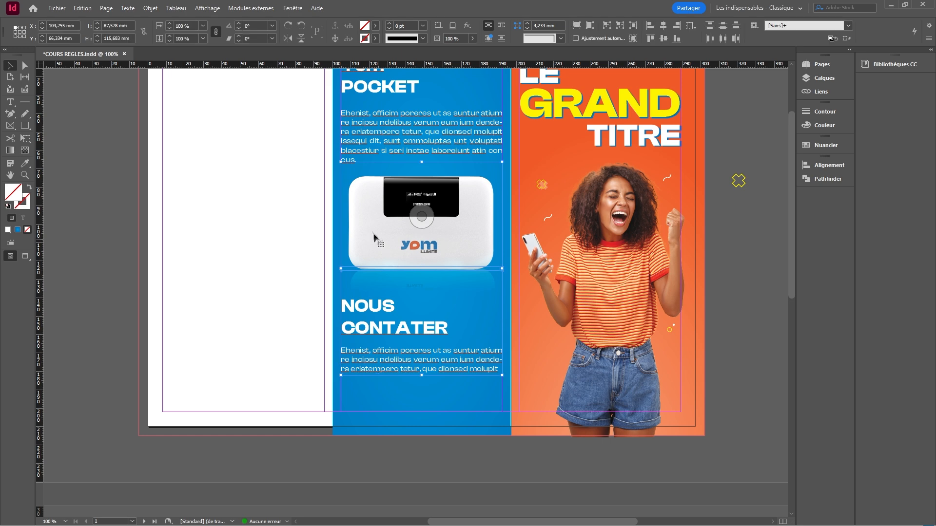
{"action": "right_click", "coordinate": [467, 100]}
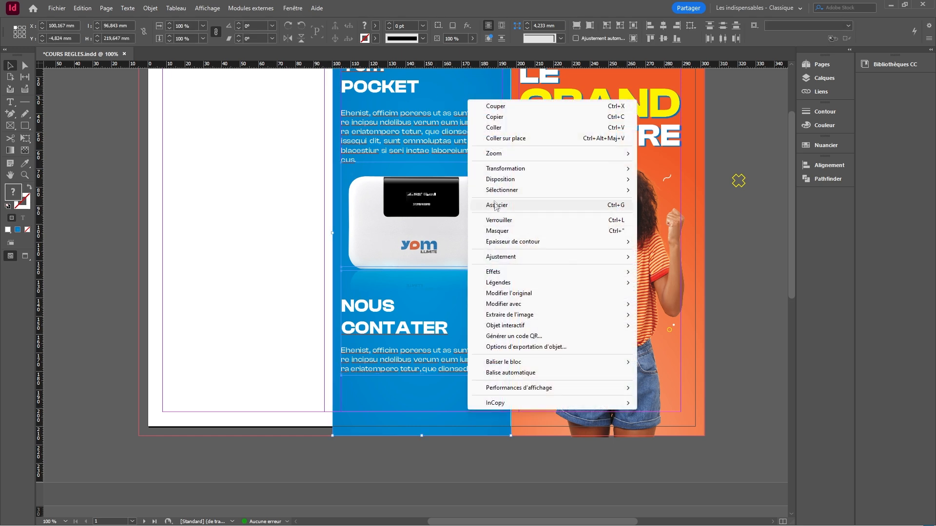
{"action": "mouse_move", "coordinate": [585, 180]}
{"action": "left_click", "coordinate": [669, 212]}
Move the "NOUS CONTATER" heading and its paragraph together down to about Y 147 mm
{"action": "left_click", "coordinate": [371, 364]}
{"action": "left_click", "coordinate": [370, 329], "text": "shift"}
{"action": "left_click_drag", "start_coordinate": [370, 330], "coordinate": [376, 352]}
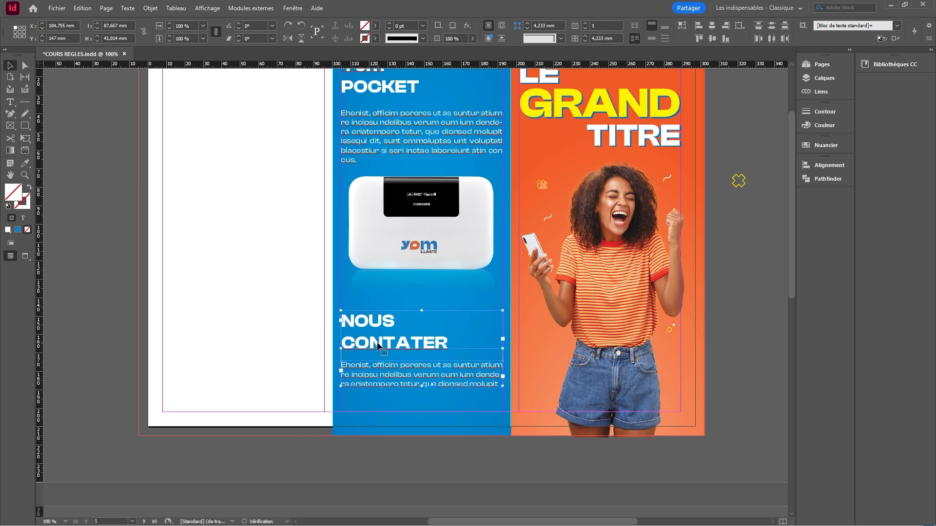
{"action": "left_click", "coordinate": [284, 301]}
Copy page 2's orange bubble onto the router's lower right corner and scale it to about 30 × 28 mm
{"action": "scroll", "coordinate": [373, 341], "scroll_direction": "down", "scroll_amount": 5}
{"action": "scroll", "coordinate": [336, 345], "scroll_direction": "down", "scroll_amount": 1}
{"action": "left_click", "coordinate": [309, 445]}
{"action": "left_click_drag", "start_coordinate": [294, 439], "coordinate": [431, 110]}
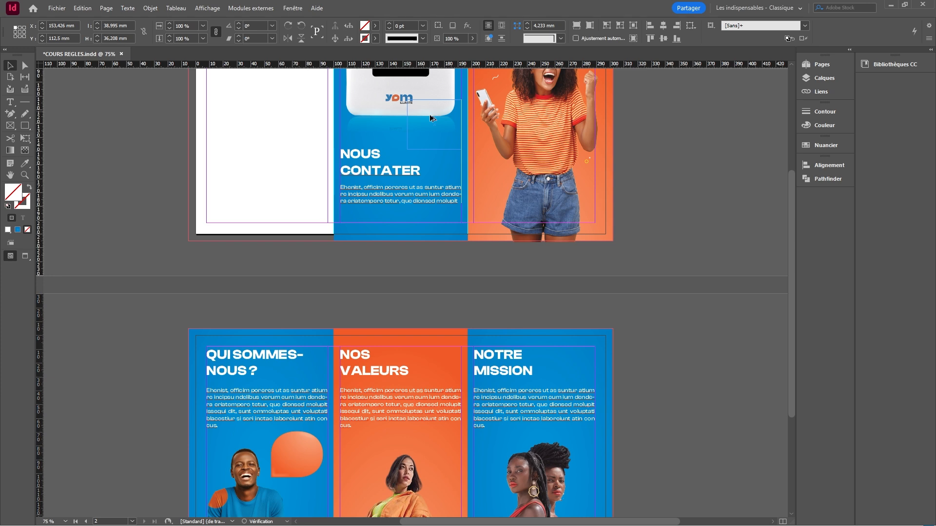
{"action": "scroll", "coordinate": [431, 146], "scroll_direction": "up", "scroll_amount": 4}
{"action": "scroll", "coordinate": [437, 301], "scroll_direction": "up", "scroll_amount": 2}
{"action": "left_click_drag", "start_coordinate": [475, 274], "coordinate": [458, 289]}
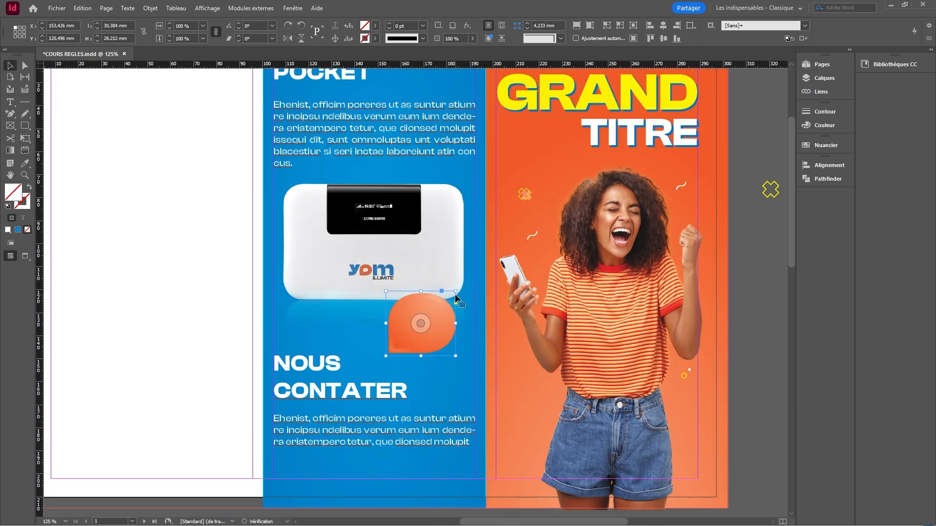
Try to flip the orange bubble vertically and reposition it over the router
{"action": "left_click", "coordinate": [303, 38]}
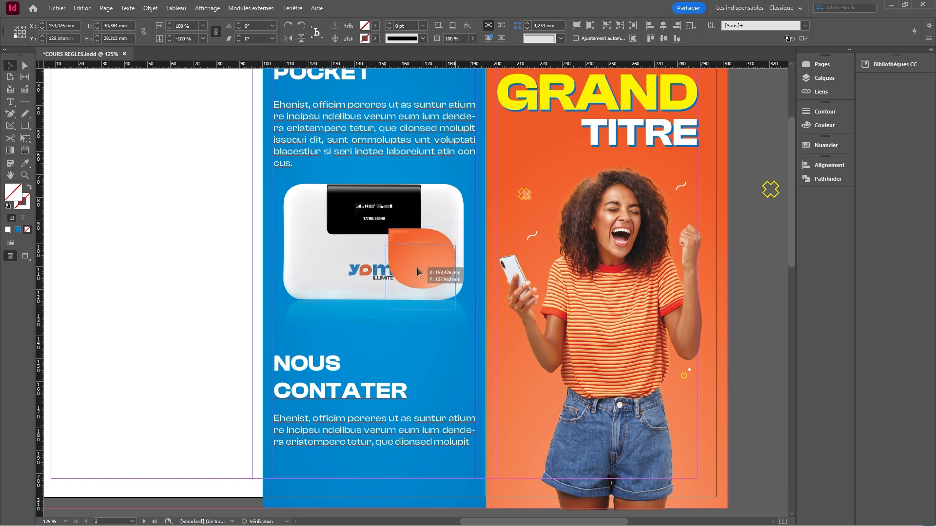
{"action": "left_click_drag", "start_coordinate": [420, 304], "coordinate": [421, 353]}
{"action": "key", "text": "shift+Up"}
{"action": "key", "text": "shift+Up"}
{"action": "key", "text": "shift+Up"}
{"action": "key", "text": "shift+Up"}
{"action": "key", "text": "shift+Up"}
{"action": "key", "text": "shift+Up"}
{"action": "key", "text": "shift+Up"}
{"action": "key", "text": "shift+Up"}
{"action": "key", "text": "shift+Up"}
{"action": "key", "text": "shift+Up"}
{"action": "key", "text": "shift+Up"}
{"action": "key", "text": "shift+Up"}
{"action": "key", "text": "shift+Up"}
{"action": "key", "text": "shift+Up"}
{"action": "key", "text": "shift+Up"}
{"action": "key", "text": "shift+Up"}
{"action": "key", "text": "shift+Up"}
{"action": "key", "text": "shift+Up"}
{"action": "key", "text": "shift+Up"}
{"action": "key", "text": "shift+Up"}
{"action": "key", "text": "ctrl+z"}
Move the router and its reflection down together, to just above the "NOUS CONTATER" heading
{"action": "left_click", "coordinate": [341, 310]}
{"action": "left_click", "coordinate": [306, 210], "text": "shift"}
{"action": "left_click_drag", "start_coordinate": [306, 211], "coordinate": [302, 241]}
Move the orange bubble up to the router's upper right corner, at about Y 67 mm
{"action": "left_click_drag", "start_coordinate": [427, 321], "coordinate": [428, 268]}
{"action": "key", "text": "ctrl+z"}
{"action": "left_click", "coordinate": [437, 285]}
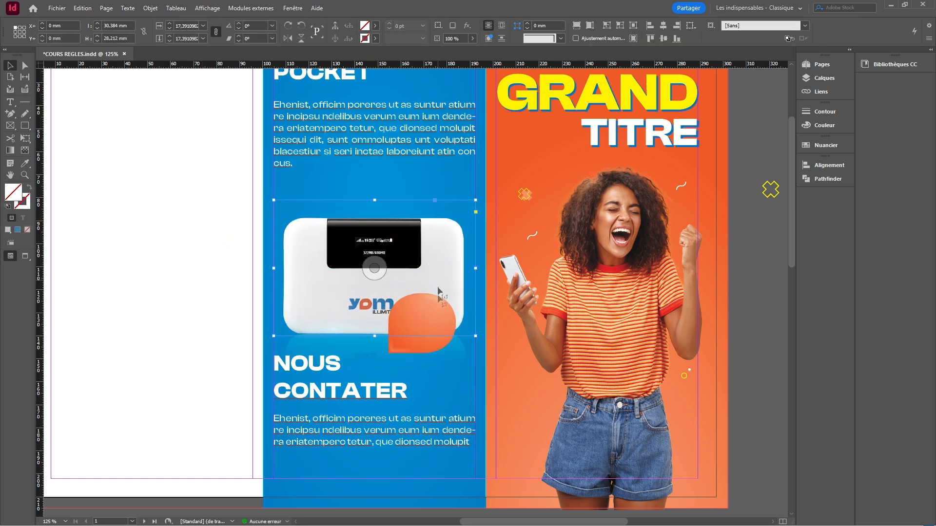
{"action": "left_click", "coordinate": [438, 344]}
{"action": "left_click_drag", "start_coordinate": [446, 338], "coordinate": [443, 215]}
{"action": "scroll", "coordinate": [441, 219], "scroll_direction": "up", "scroll_amount": 3}
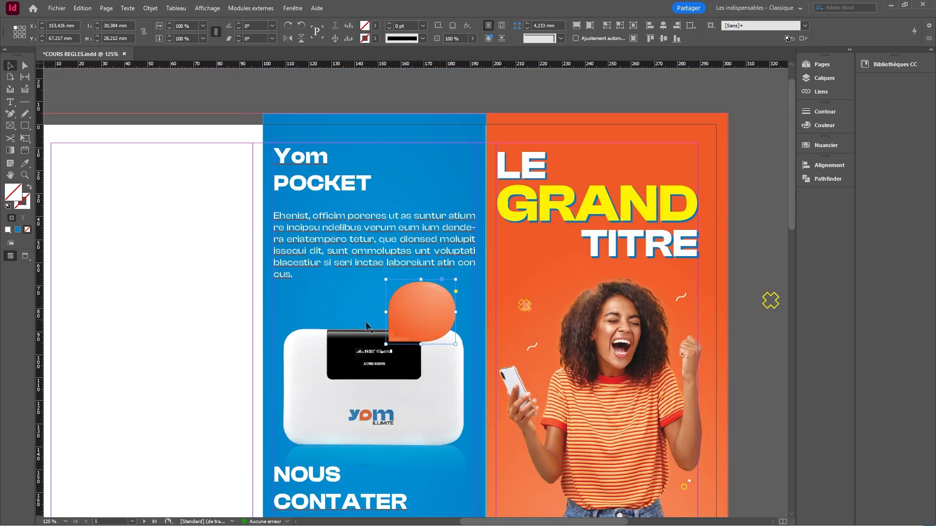
Scale the router and its reflection down slightly together
{"action": "scroll", "coordinate": [300, 338], "scroll_direction": "down", "scroll_amount": 3}
{"action": "left_click", "coordinate": [301, 338]}
{"action": "left_click", "coordinate": [307, 284], "text": "shift"}
{"action": "left_click_drag", "start_coordinate": [475, 331], "coordinate": [463, 331]}
Shift the orange bubble right to the panel's margin and the router with its reflection slightly left
{"action": "left_click", "coordinate": [425, 181]}
{"action": "left_click_drag", "start_coordinate": [434, 192], "coordinate": [442, 192]}
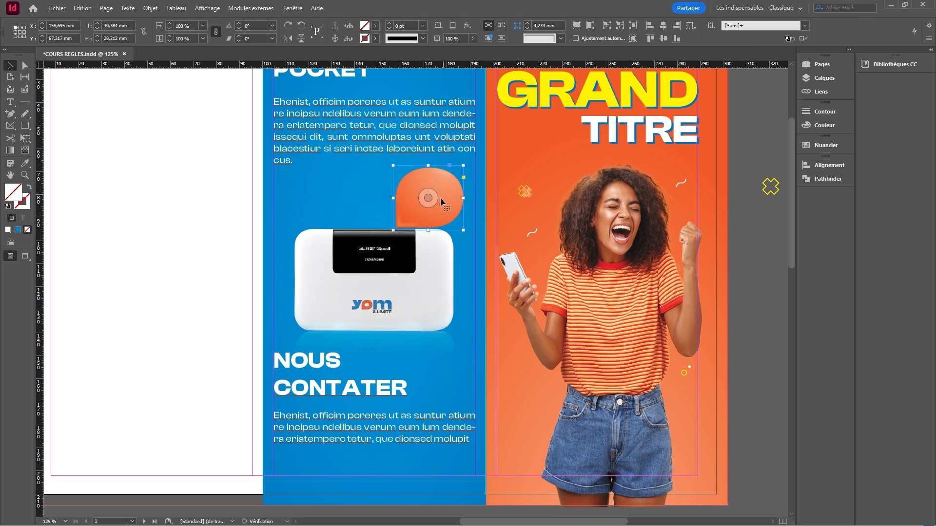
{"action": "left_click", "coordinate": [302, 339]}
{"action": "left_click", "coordinate": [300, 280], "text": "shift"}
{"action": "left_click_drag", "start_coordinate": [308, 253], "coordinate": [295, 253]}
{"action": "left_click", "coordinate": [427, 195]}
{"action": "left_click", "coordinate": [393, 185]}
{"action": "left_click_drag", "start_coordinate": [408, 186], "coordinate": [425, 188]}
{"action": "scroll", "coordinate": [311, 143], "scroll_direction": "up", "scroll_amount": 3}
Duplicate the "TITRE" text onto the orange bubble and bring the copy to the front
{"action": "left_click_drag", "start_coordinate": [310, 143], "coordinate": [330, 155], "text": "alt"}
{"action": "key", "text": "ctrl+z"}
{"action": "left_click", "coordinate": [632, 215]}
{"action": "left_click_drag", "start_coordinate": [640, 207], "coordinate": [445, 283]}
{"action": "right_click", "coordinate": [445, 282]}
{"action": "mouse_move", "coordinate": [537, 322]}
{"action": "left_click", "coordinate": [654, 322]}
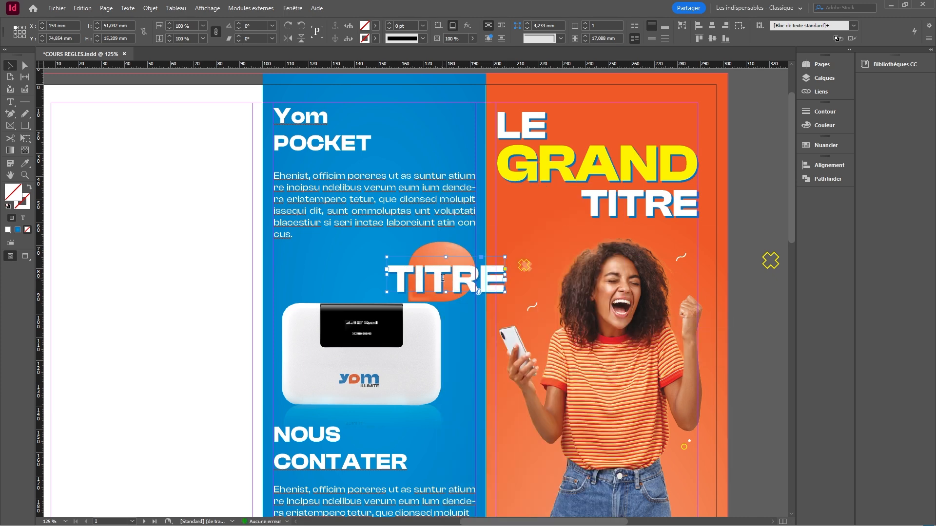
Replace the copied text on the bubble with "Offert" and reduce its font size to suit the bubble's width
{"action": "double_click", "coordinate": [442, 278]}
{"action": "type", "text": "Offert"}
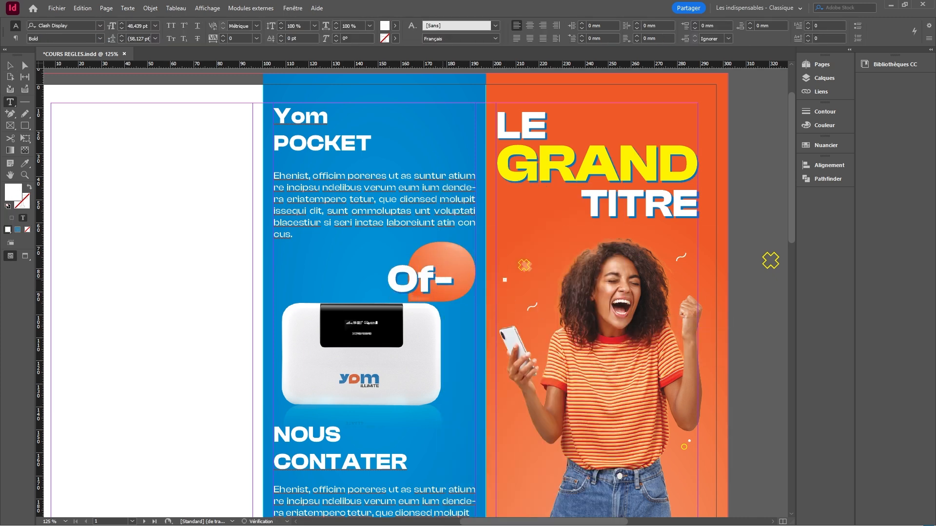
{"action": "key", "text": "ctrl+a"}
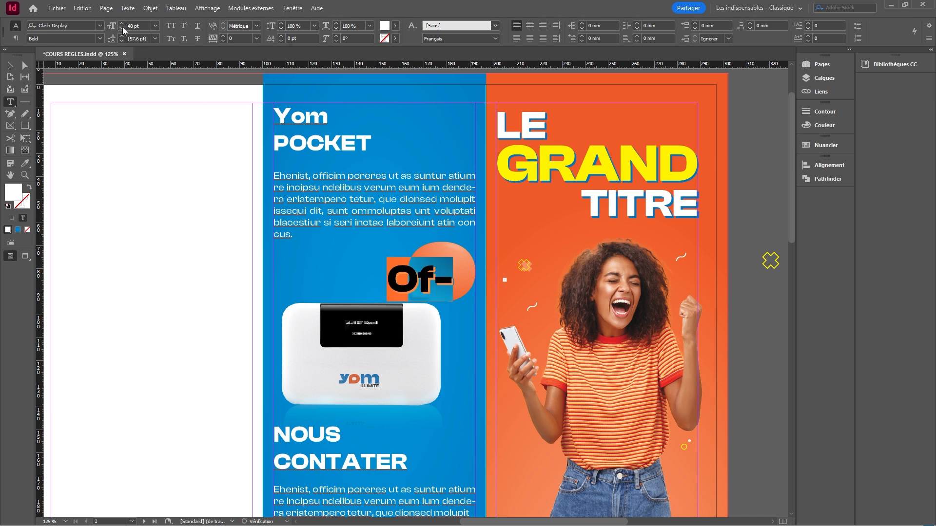
{"action": "left_click", "coordinate": [122, 27]}
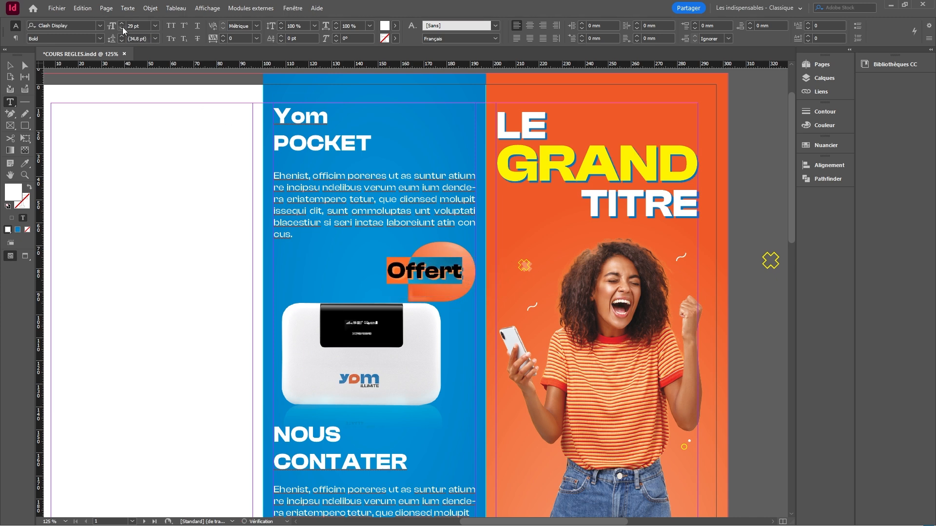
{"action": "left_click", "coordinate": [122, 27]}
{"action": "left_click", "coordinate": [122, 28]}
{"action": "key", "text": "Escape"}
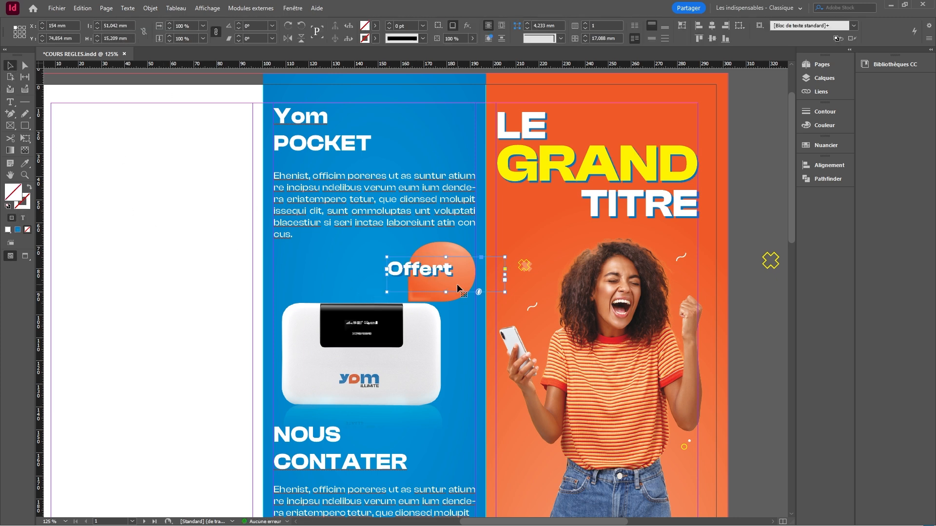
Fit the "Offert" frame to its text, place it inside the bubble and scale it to about 24 mm wide
{"action": "scroll", "coordinate": [458, 280], "scroll_direction": "up", "scroll_amount": 3}
{"action": "left_click_drag", "start_coordinate": [355, 253], "coordinate": [406, 266]}
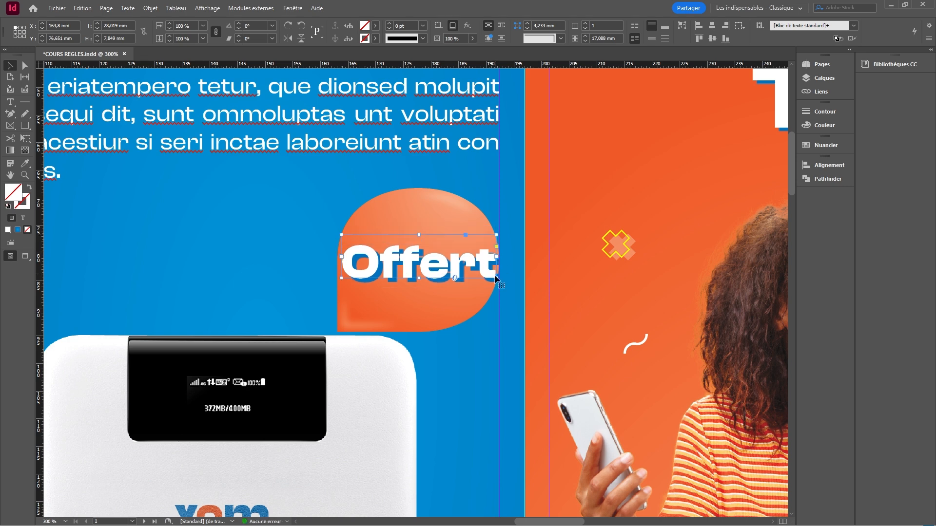
{"action": "left_click_drag", "start_coordinate": [496, 277], "coordinate": [470, 267]}
Duplicate the "Offert" text above itself, rewrite the copy as "Pocket" and enlarge its frame to about 30 × 12 mm
{"action": "left_click_drag", "start_coordinate": [408, 261], "coordinate": [403, 242]}
{"action": "triple_click", "coordinate": [403, 242]}
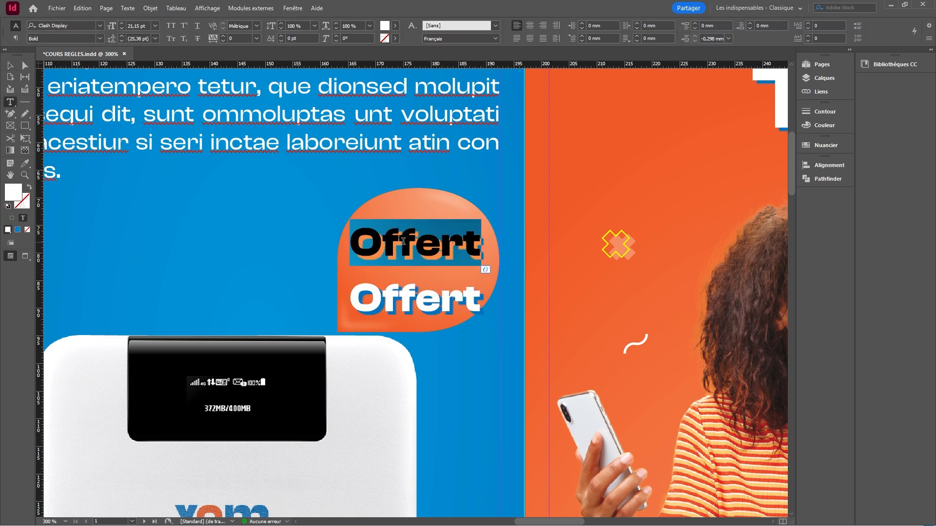
{"action": "type", "text": "Pocket"}
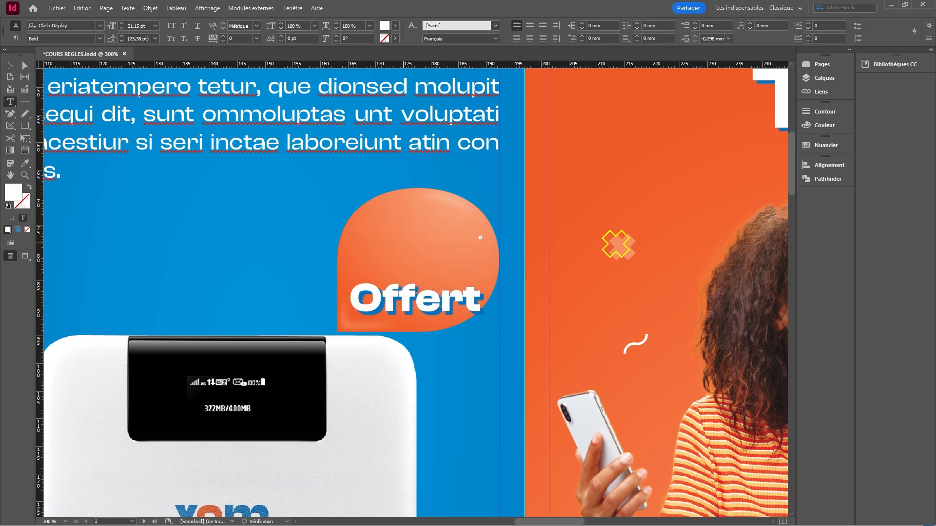
{"action": "left_click", "coordinate": [10, 65]}
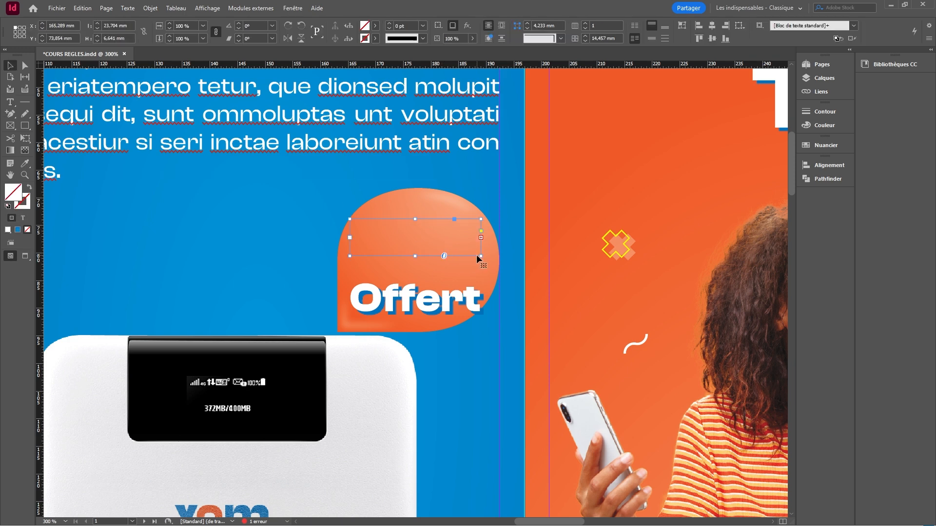
{"action": "left_click_drag", "start_coordinate": [481, 255], "coordinate": [515, 283]}
Set the "Pocket" text's font size to 16 pt
{"action": "triple_click", "coordinate": [418, 242]}
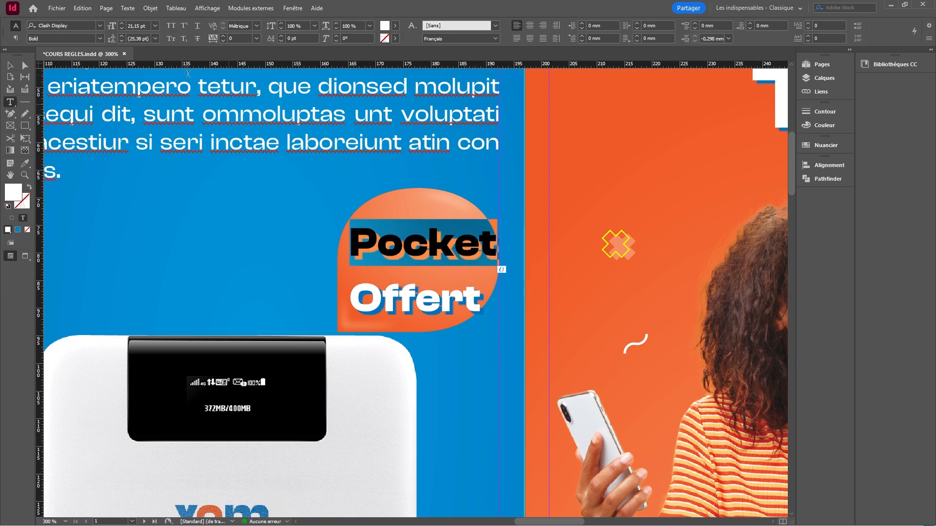
{"action": "left_click", "coordinate": [121, 28]}
{"action": "left_click", "coordinate": [121, 28]}
{"action": "left_click", "coordinate": [121, 28]}
{"action": "left_click", "coordinate": [121, 28]}
{"action": "left_click", "coordinate": [122, 28]}
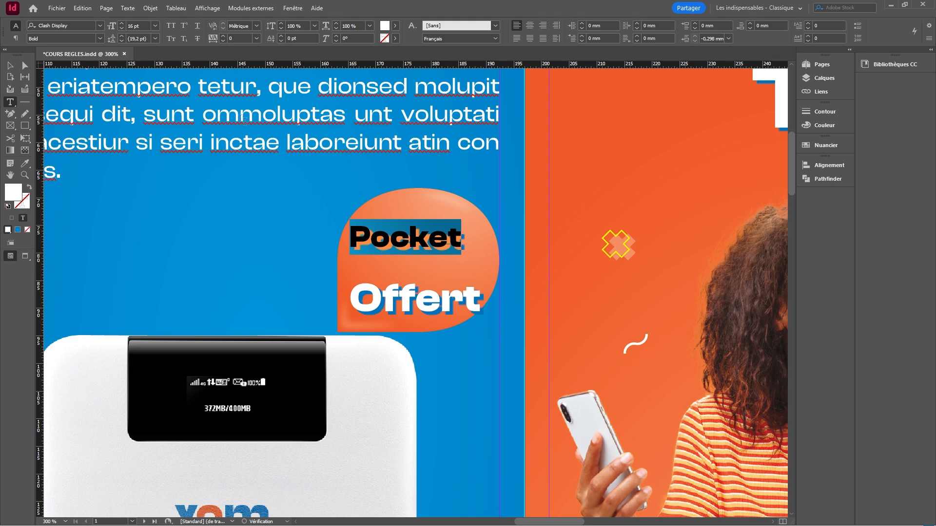
{"action": "left_click", "coordinate": [7, 71]}
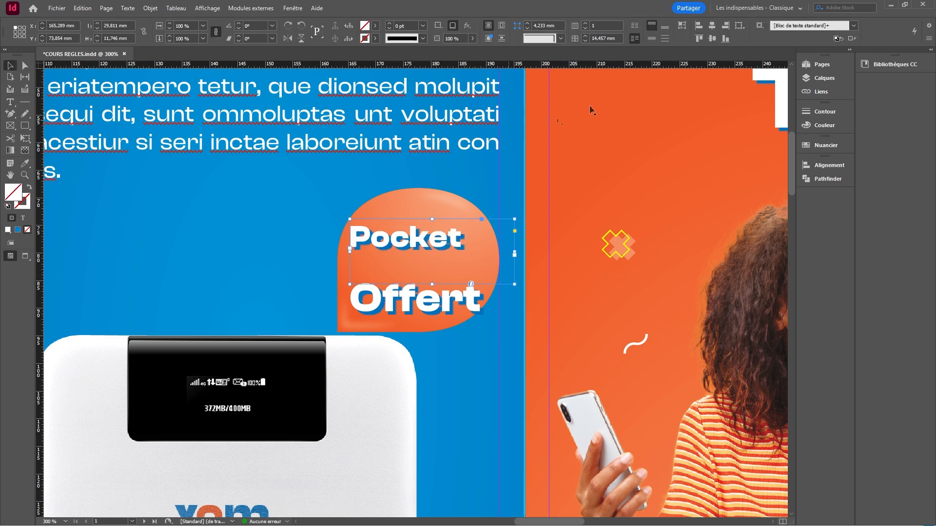
Set the drop shadow distance of the "Pocket" text to 0.5 mm
{"action": "left_click", "coordinate": [453, 26], "text": "alt"}
{"action": "left_click", "coordinate": [177, 306]}
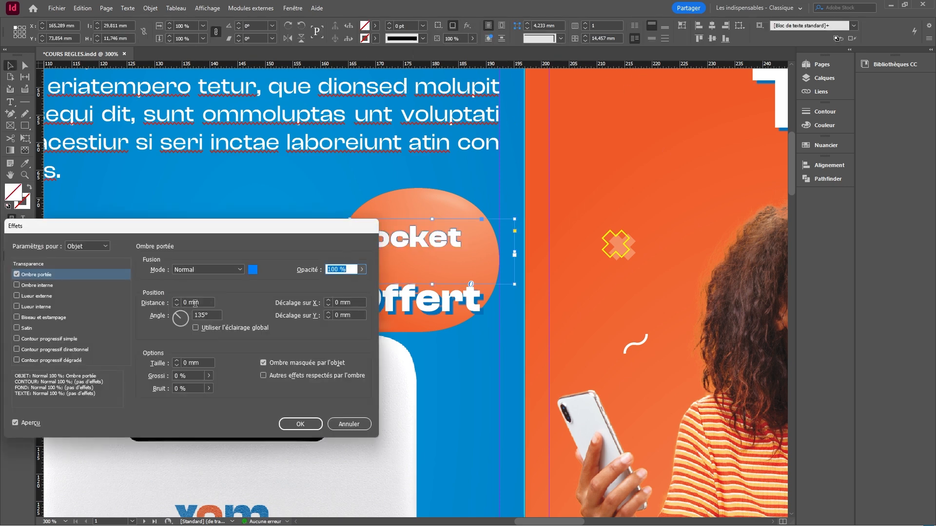
{"action": "left_click", "coordinate": [192, 299]}
{"action": "type", "text": "0.5"}
{"action": "key", "text": "Return"}
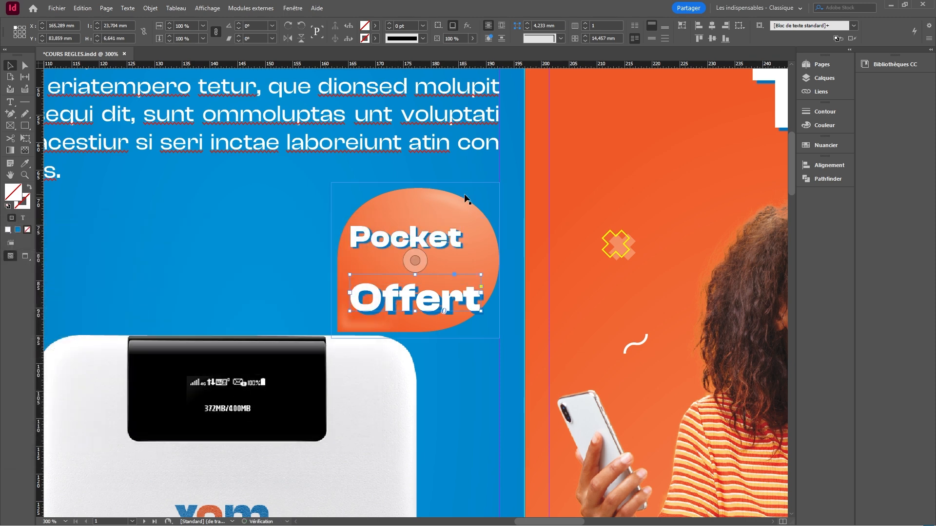
Bring the bubble's two words closer together, with "Offert" at about Y 80 mm and "Pocket" at about Y 76 mm
{"action": "left_click", "coordinate": [376, 303]}
{"action": "left_click_drag", "start_coordinate": [377, 303], "coordinate": [378, 283]}
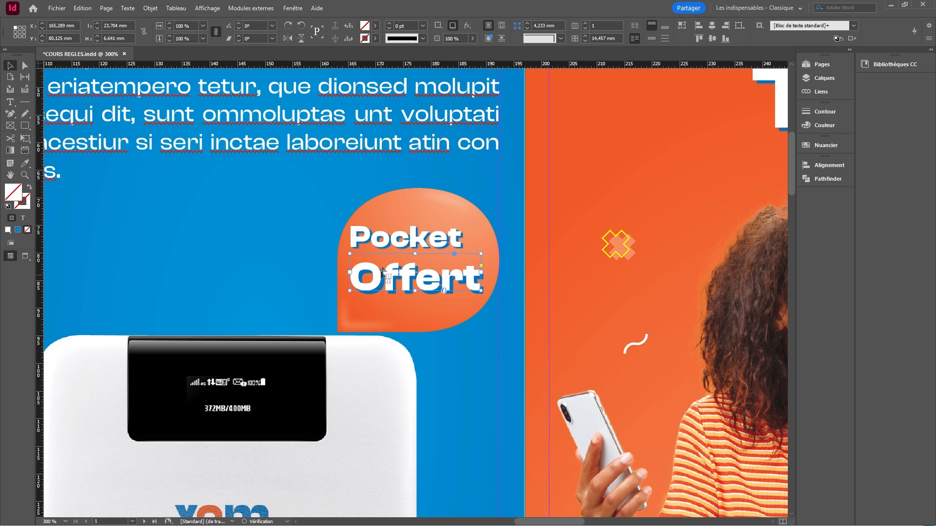
{"action": "left_click_drag", "start_coordinate": [379, 242], "coordinate": [380, 252]}
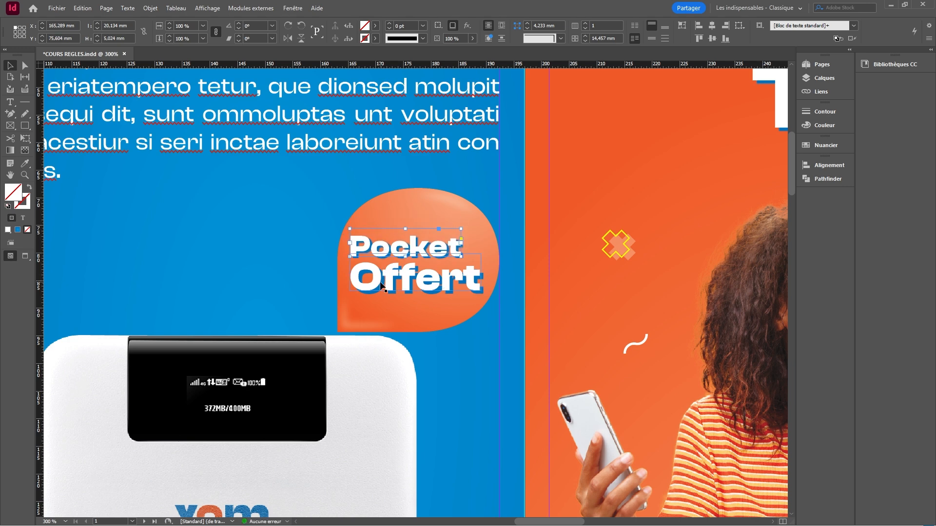
Reduce the drop shadow distance of the "Offert" text
{"action": "double_click", "coordinate": [381, 277]}
{"action": "key", "text": "Escape"}
{"action": "key", "text": "ctrl+alt+m"}
{"action": "left_click", "coordinate": [197, 302]}
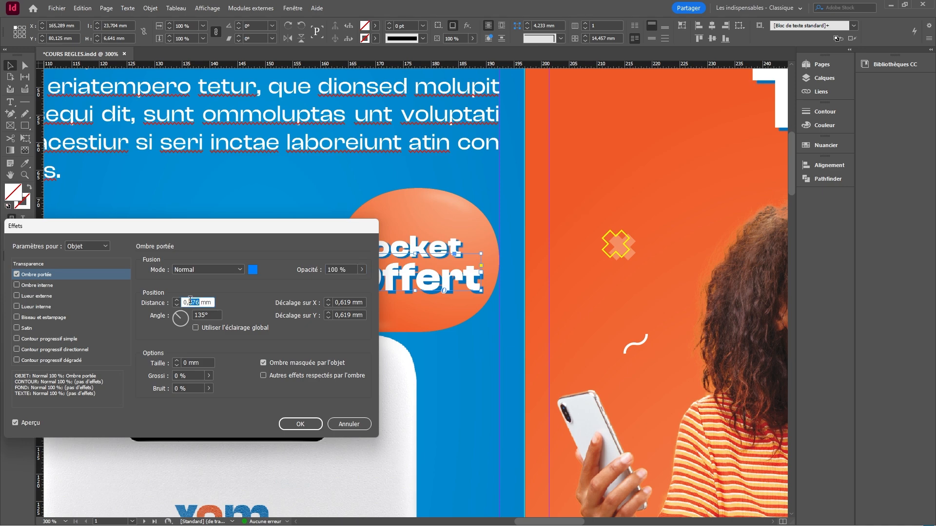
{"action": "key", "text": "Return"}
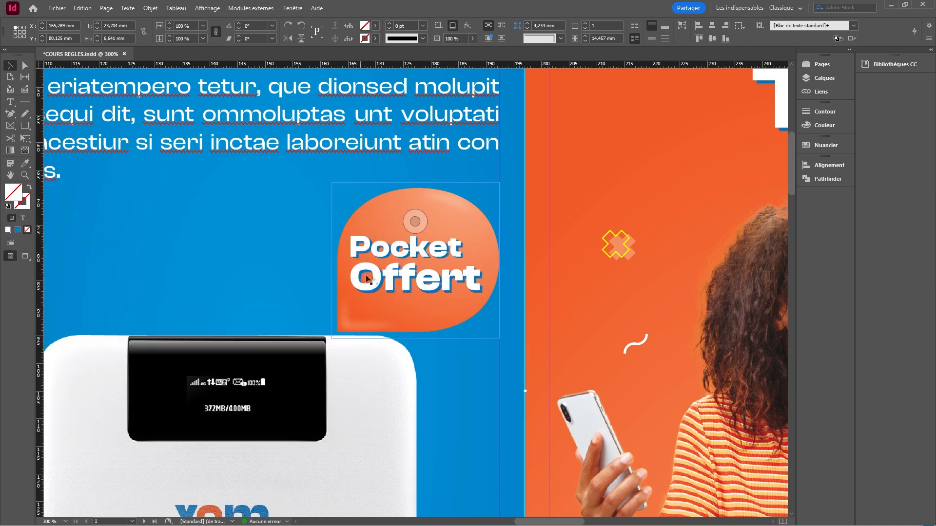
Duplicate the orange background of page 1's cover panel onto the empty white panel, aligned horizontally, and clear the selection
{"action": "left_click", "coordinate": [381, 250]}
{"action": "scroll", "coordinate": [456, 296], "scroll_direction": "down", "scroll_amount": 6}
{"action": "left_click", "coordinate": [534, 252]}
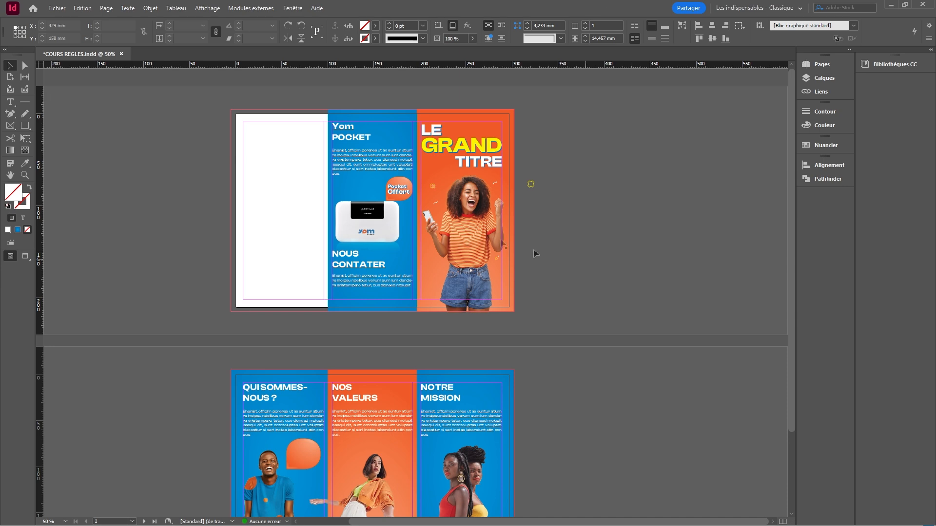
{"action": "scroll", "coordinate": [389, 195], "scroll_direction": "up", "scroll_amount": 3}
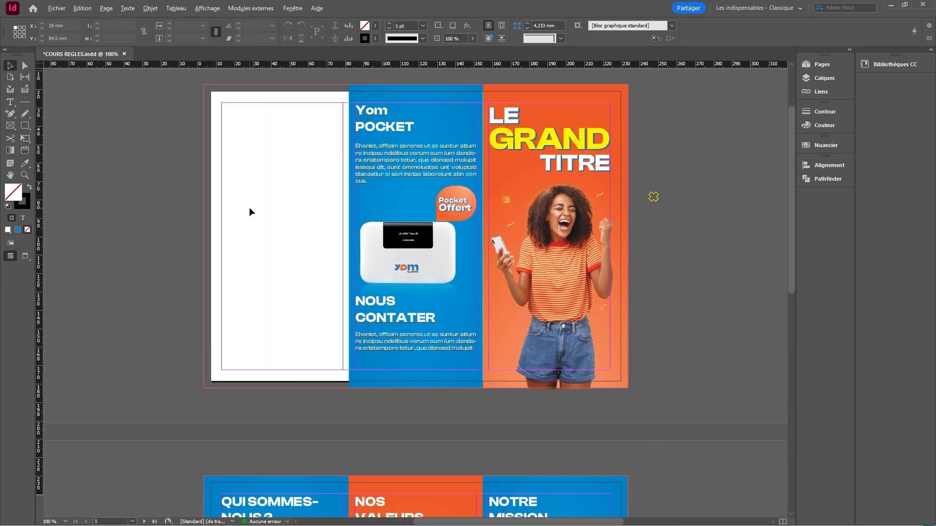
{"action": "scroll", "coordinate": [249, 209], "scroll_direction": "up", "scroll_amount": 1}
{"action": "left_click_drag", "start_coordinate": [255, 252], "coordinate": [276, 253]}
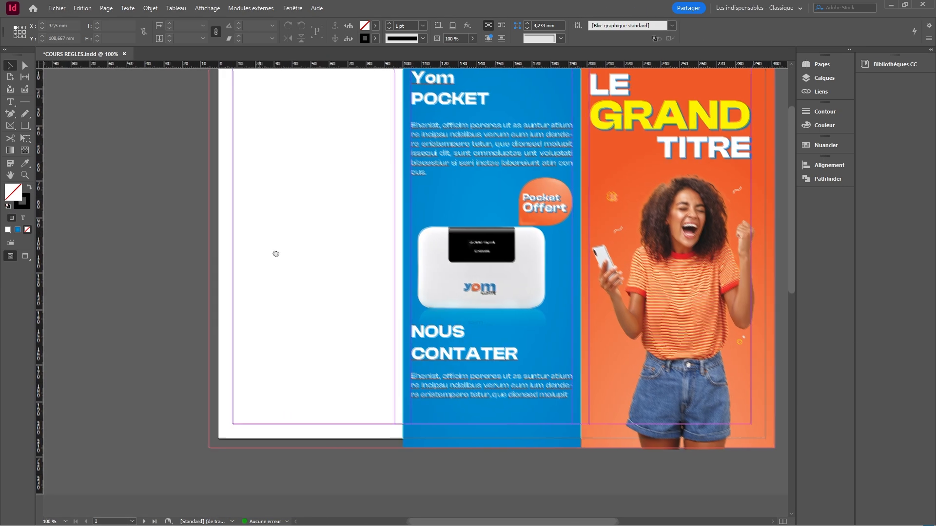
{"action": "scroll", "coordinate": [275, 254], "scroll_direction": "down", "scroll_amount": 1}
{"action": "left_click", "coordinate": [642, 100]}
{"action": "left_click_drag", "start_coordinate": [639, 98], "coordinate": [360, 123], "text": "alt+shift"}
{"action": "key", "text": "ctrl+shift+a"}
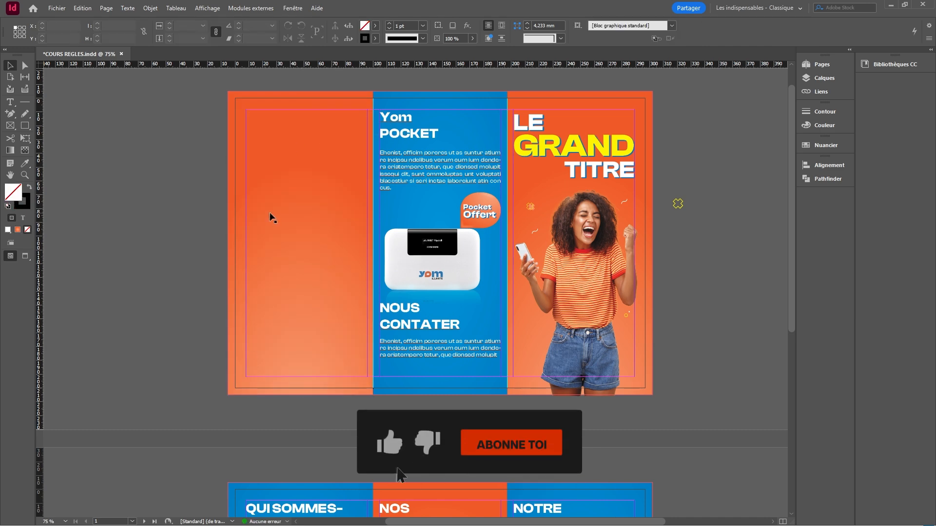
{"action": "scroll", "coordinate": [555, 240], "scroll_direction": "down", "scroll_amount": 1}
{"action": "scroll", "coordinate": [563, 247], "scroll_direction": "up", "scroll_amount": 3}
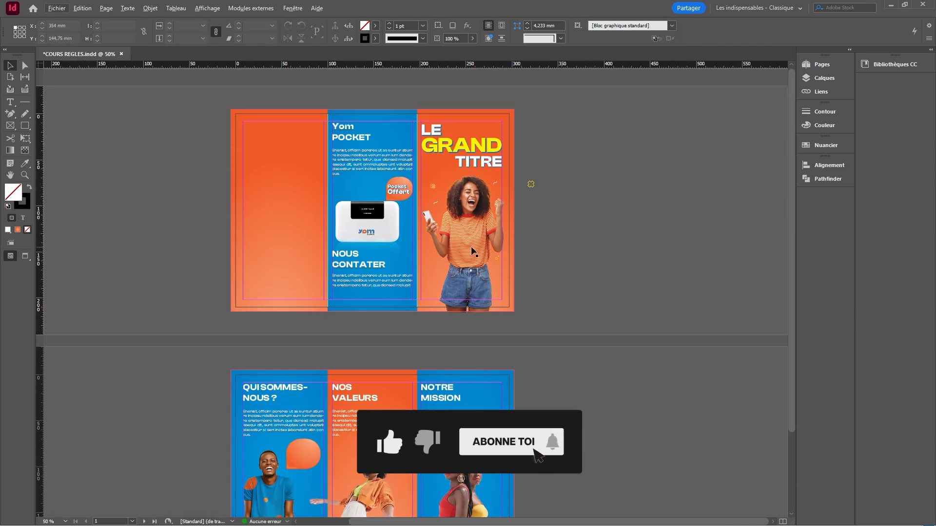
{"action": "scroll", "coordinate": [191, 163], "scroll_direction": "up", "scroll_amount": 2}
{"action": "scroll", "coordinate": [209, 172], "scroll_direction": "down", "scroll_amount": 1}
{"action": "scroll", "coordinate": [307, 182], "scroll_direction": "up", "scroll_amount": 1}
{"action": "left_click_drag", "start_coordinate": [379, 192], "coordinate": [304, 216]}
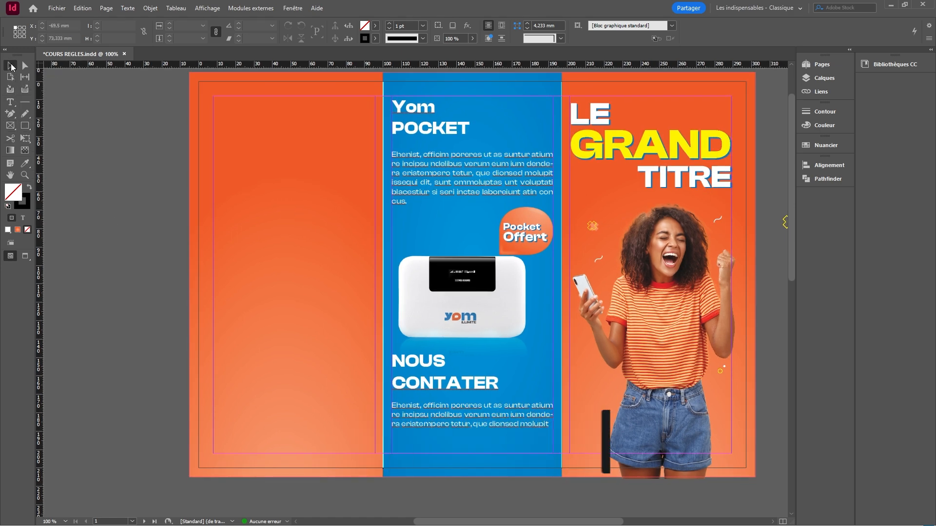
Draw a text frame across the orange left panel between its margins and insert a table with 3 body rows and 5 columns
{"action": "left_click", "coordinate": [10, 102]}
{"action": "left_click_drag", "start_coordinate": [214, 251], "coordinate": [377, 396]}
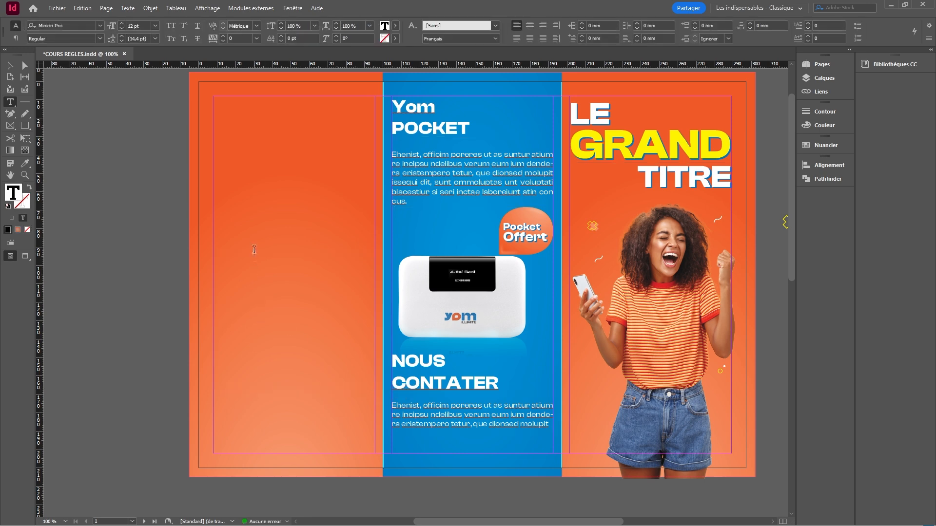
{"action": "left_click", "coordinate": [175, 9]}
{"action": "left_click", "coordinate": [208, 17]}
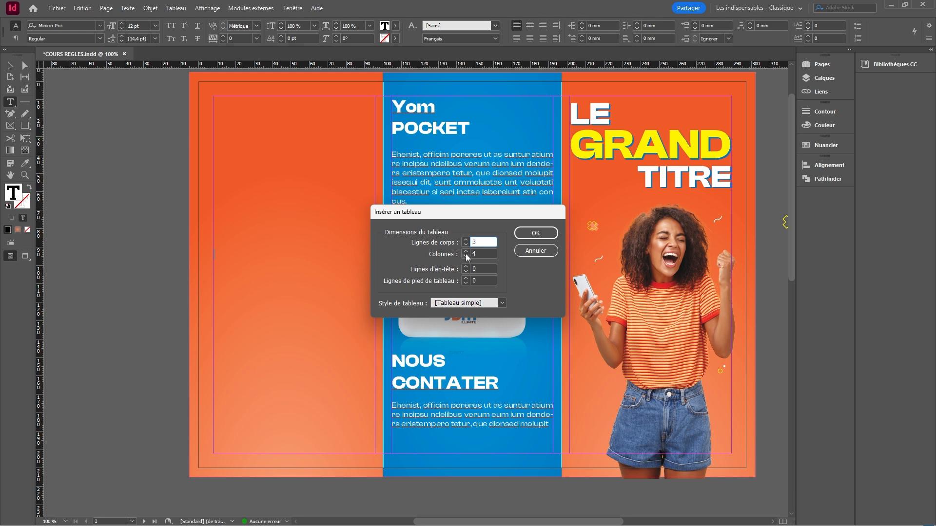
{"action": "left_click", "coordinate": [536, 233]}
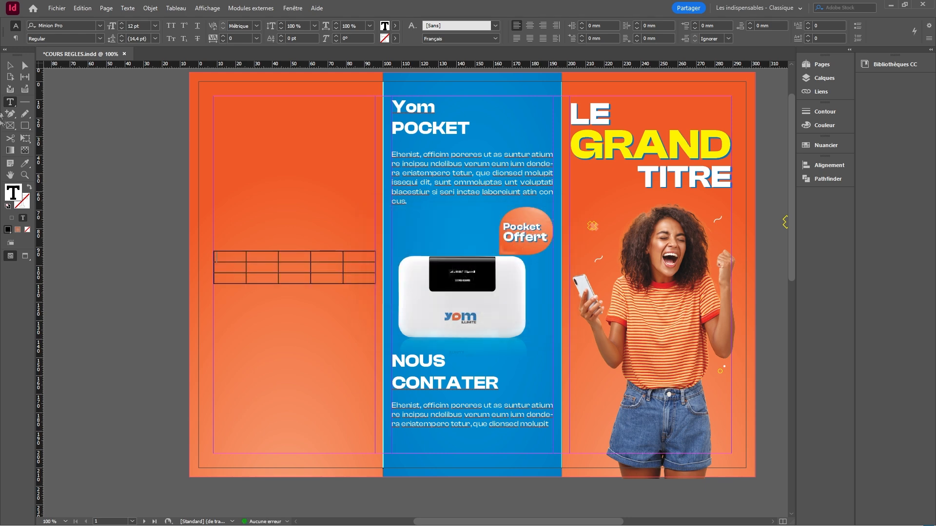
Insert four more rows into the table to make seven rows
{"action": "left_click", "coordinate": [10, 66]}
{"action": "double_click", "coordinate": [237, 258]}
{"action": "left_click_drag", "start_coordinate": [224, 279], "coordinate": [359, 278]}
{"action": "right_click", "coordinate": [325, 277]}
{"action": "mouse_move", "coordinate": [355, 310]}
{"action": "left_click", "coordinate": [493, 308]}
{"action": "left_click", "coordinate": [441, 259]}
{"action": "left_click", "coordinate": [510, 252]}
{"action": "left_click", "coordinate": [260, 267]}
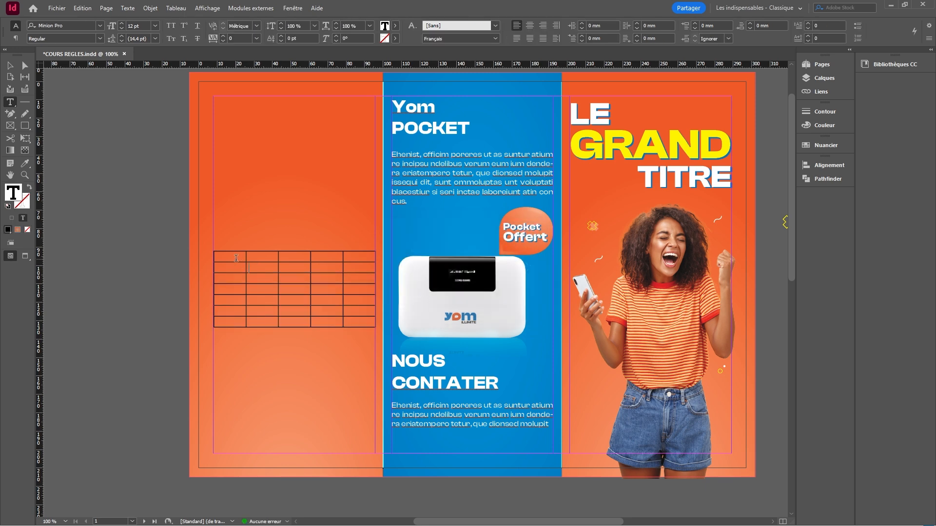
Give all the table's cell borders a 0.25 pt stroke in the [Papier] swatch
{"action": "left_click_drag", "start_coordinate": [229, 256], "coordinate": [361, 362]}
{"action": "left_click", "coordinate": [399, 26]}
{"action": "left_click", "coordinate": [385, 34]}
{"action": "left_click", "coordinate": [352, 38]}
{"action": "left_click", "coordinate": [273, 90]}
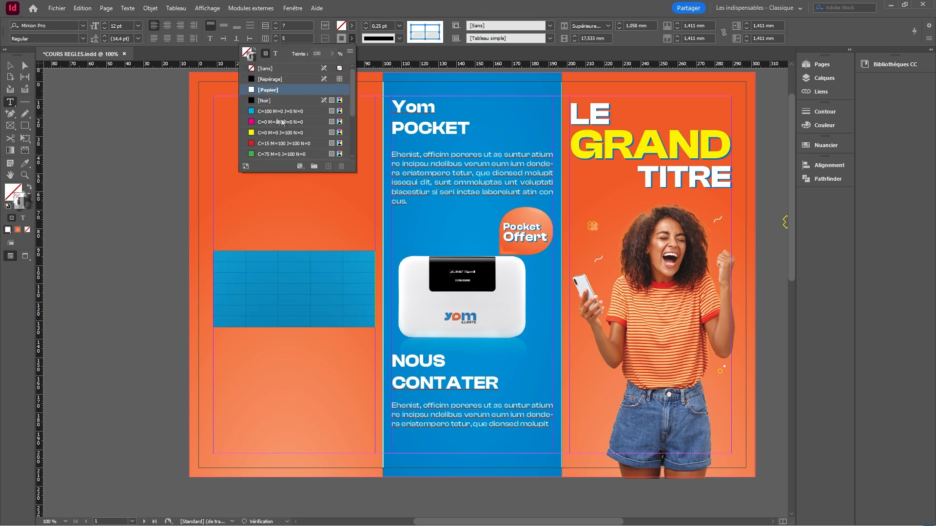
{"action": "left_click", "coordinate": [282, 266]}
Delete the table's last two columns
{"action": "scroll", "coordinate": [280, 268], "scroll_direction": "up", "scroll_amount": 2}
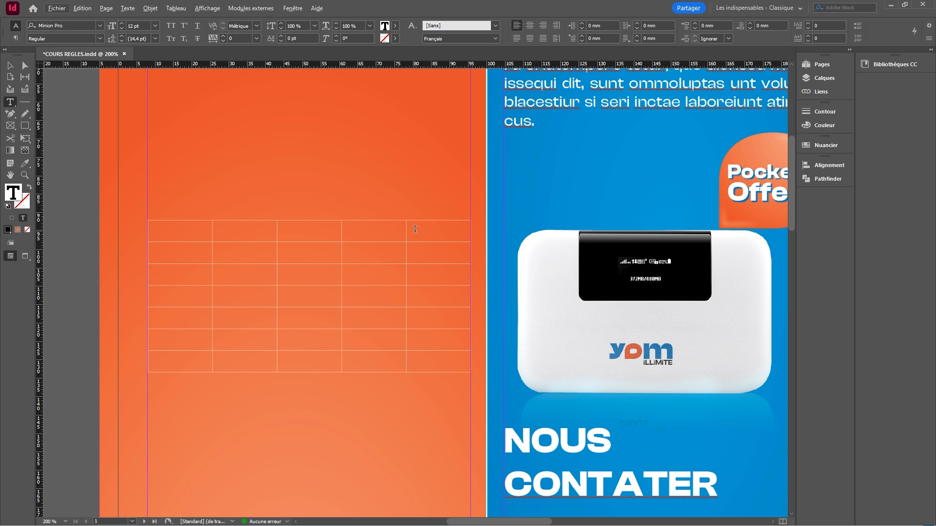
{"action": "left_click_drag", "start_coordinate": [415, 229], "coordinate": [370, 364]}
{"action": "right_click", "coordinate": [387, 251]}
{"action": "mouse_move", "coordinate": [425, 298]}
{"action": "left_click", "coordinate": [555, 302]}
{"action": "left_click", "coordinate": [312, 260]}
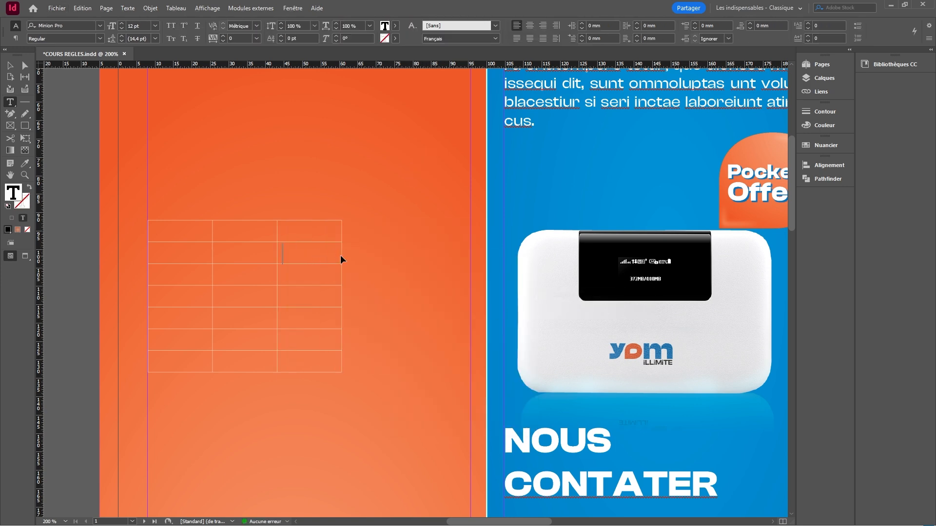
Widen the table's three columns evenly to the panel's right margin and fit the text frame to its content
{"action": "left_click_drag", "start_coordinate": [341, 259], "coordinate": [385, 261]}
{"action": "left_click_drag", "start_coordinate": [466, 263], "coordinate": [471, 264]}
{"action": "left_click", "coordinate": [11, 66]}
{"action": "key", "text": "ctrl+alt+c"}
{"action": "left_click", "coordinate": [443, 133]}
{"action": "scroll", "coordinate": [517, 286], "scroll_direction": "up", "scroll_amount": 6}
{"action": "left_click_drag", "start_coordinate": [236, 164], "coordinate": [246, 165]}
{"action": "scroll", "coordinate": [379, 203], "scroll_direction": "down", "scroll_amount": 6}
{"action": "scroll", "coordinate": [380, 204], "scroll_direction": "down", "scroll_amount": 2}
{"action": "scroll", "coordinate": [104, 201], "scroll_direction": "up", "scroll_amount": 3}
{"action": "scroll", "coordinate": [293, 228], "scroll_direction": "down", "scroll_amount": 3}
{"action": "key", "text": "ctrl+shift+a"}
{"action": "scroll", "coordinate": [405, 200], "scroll_direction": "up", "scroll_amount": 1}
{"action": "double_click", "coordinate": [277, 180]}
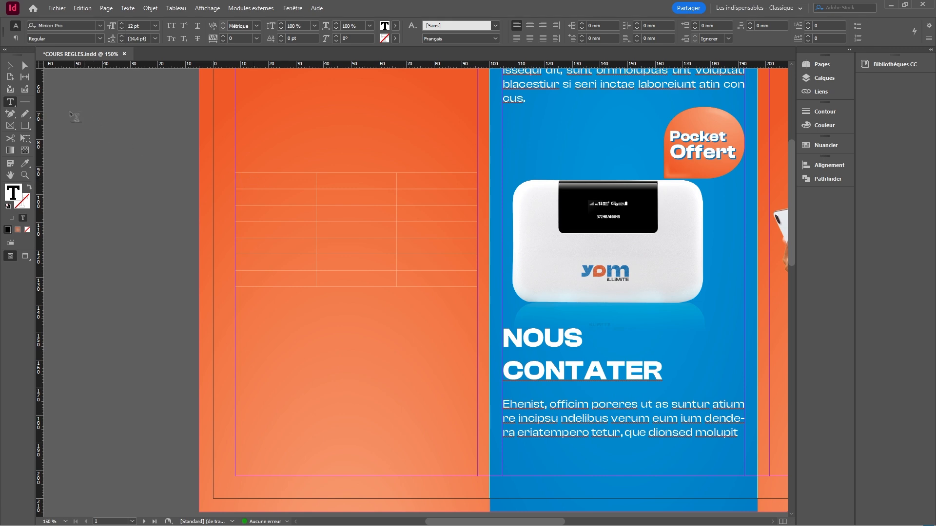
Draw a rectangle about 29.2 × 7.6 mm directly above the table's first column, as wide as the column
{"action": "left_click", "coordinate": [15, 69]}
{"action": "scroll", "coordinate": [267, 174], "scroll_direction": "up", "scroll_amount": 3}
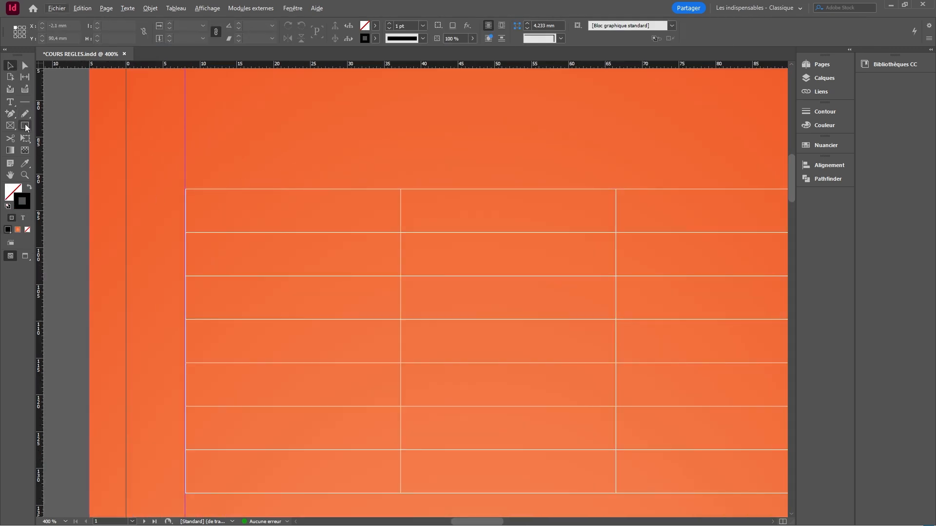
{"action": "mouse_move", "coordinate": [186, 190]}
{"action": "left_mouse_down"}
{"action": "mouse_move", "coordinate": [382, 147]}
{"action": "mouse_move", "coordinate": [400, 132]}
{"action": "left_mouse_up"}
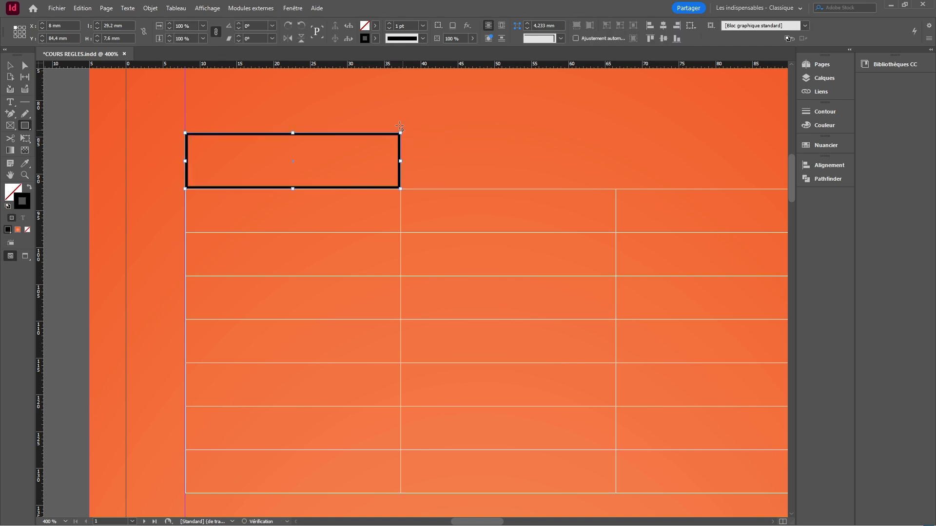
Round only the rectangle's two top corners with a 4.233 mm radius
{"action": "left_click", "coordinate": [518, 28], "text": "alt"}
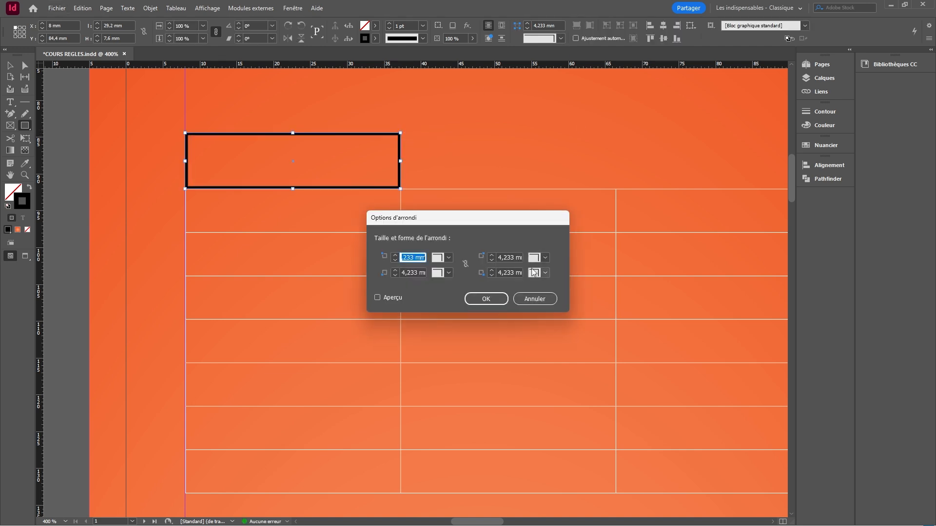
{"action": "left_click", "coordinate": [534, 272]}
{"action": "left_click", "coordinate": [534, 258]}
{"action": "left_click", "coordinate": [550, 318]}
{"action": "left_click", "coordinate": [452, 259]}
{"action": "left_click", "coordinate": [452, 316]}
{"action": "left_click", "coordinate": [378, 298]}
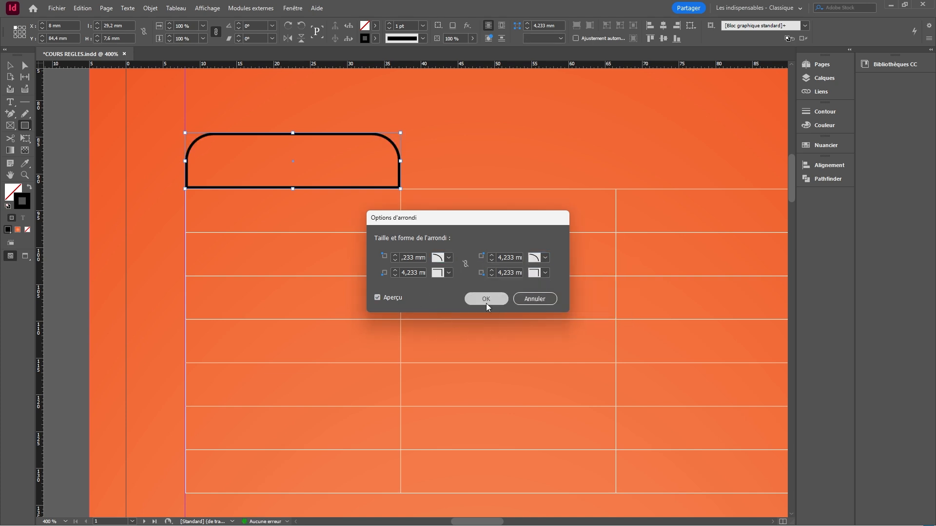
{"action": "left_click", "coordinate": [486, 301]}
Fill the rounded shape with the c0m40y48k0 swatch and remove its stroke
{"action": "left_click", "coordinate": [376, 27]}
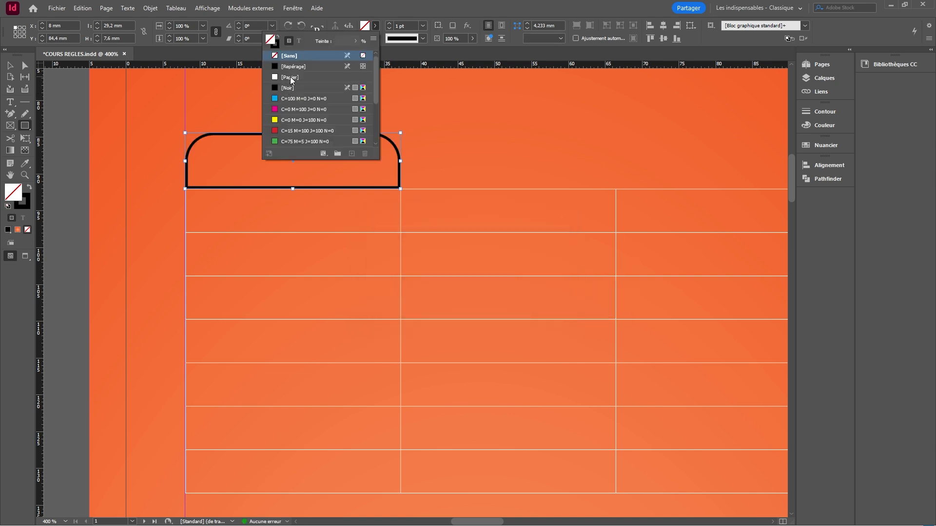
{"action": "scroll", "coordinate": [301, 115], "scroll_direction": "down", "scroll_amount": 2}
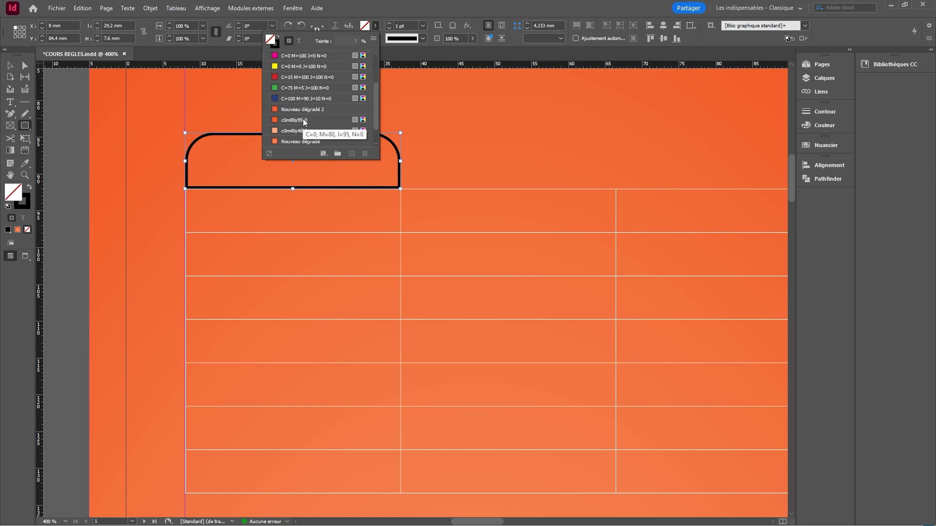
{"action": "left_click", "coordinate": [288, 132]}
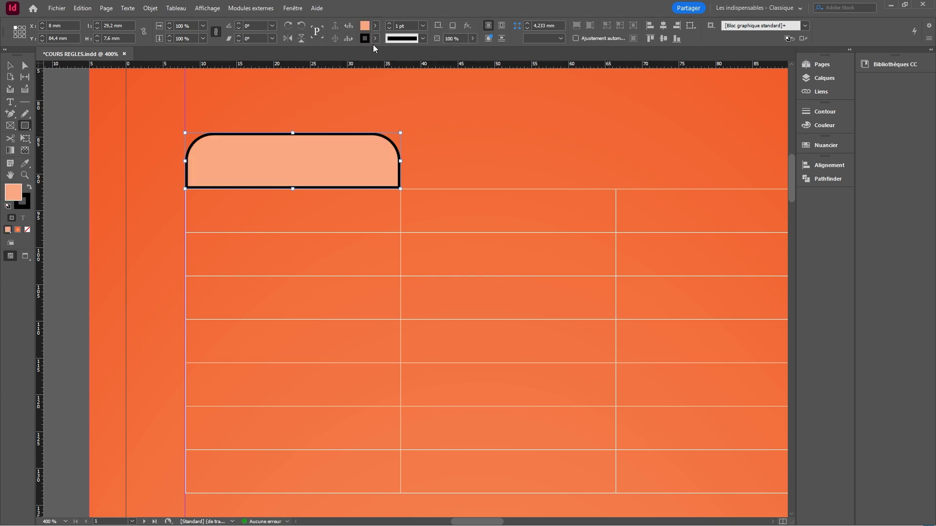
{"action": "left_click", "coordinate": [375, 40]}
{"action": "left_click", "coordinate": [303, 70]}
Seat the shape on the table's top edge and stretch it to the first column's edges, from X 8 mm and 29.24 mm wide
{"action": "left_click", "coordinate": [10, 64]}
{"action": "scroll", "coordinate": [222, 177], "scroll_direction": "up", "scroll_amount": 3}
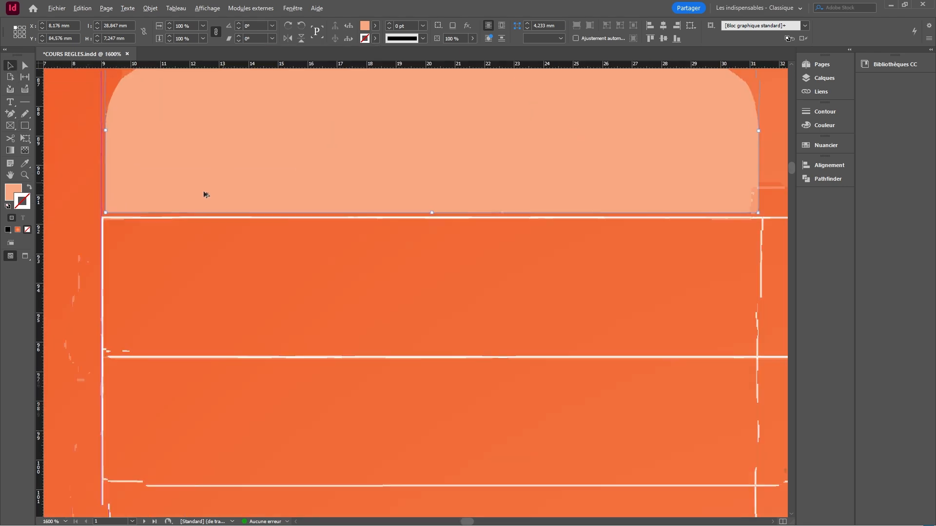
{"action": "scroll", "coordinate": [223, 187], "scroll_direction": "up", "scroll_amount": 2}
{"action": "scroll", "coordinate": [325, 203], "scroll_direction": "down", "scroll_amount": 5}
{"action": "scroll", "coordinate": [229, 183], "scroll_direction": "up", "scroll_amount": 4}
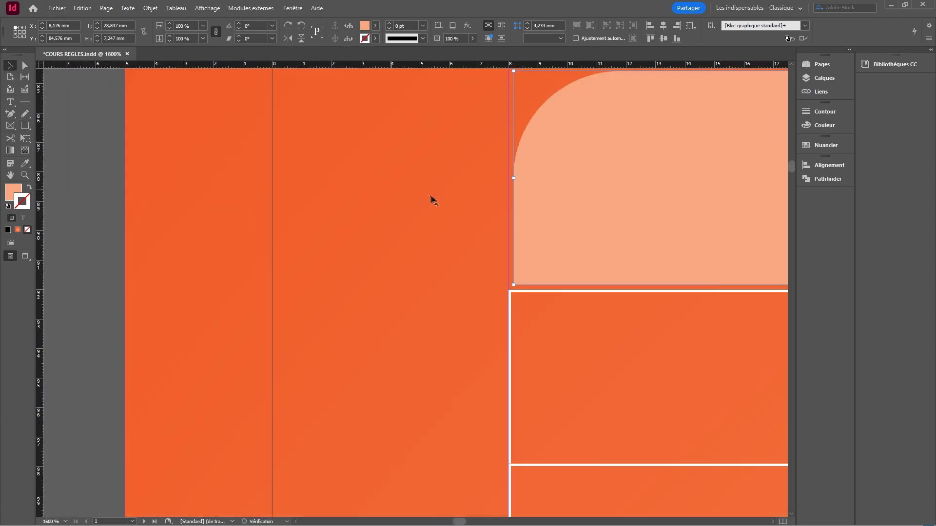
{"action": "scroll", "coordinate": [552, 263], "scroll_direction": "up", "scroll_amount": 2}
{"action": "left_click_drag", "start_coordinate": [473, 93], "coordinate": [465, 93]}
{"action": "scroll", "coordinate": [451, 230], "scroll_direction": "down", "scroll_amount": 4}
{"action": "scroll", "coordinate": [666, 183], "scroll_direction": "up", "scroll_amount": 3}
{"action": "left_click_drag", "start_coordinate": [651, 135], "coordinate": [661, 136]}
{"action": "scroll", "coordinate": [335, 248], "scroll_direction": "down", "scroll_amount": 2}
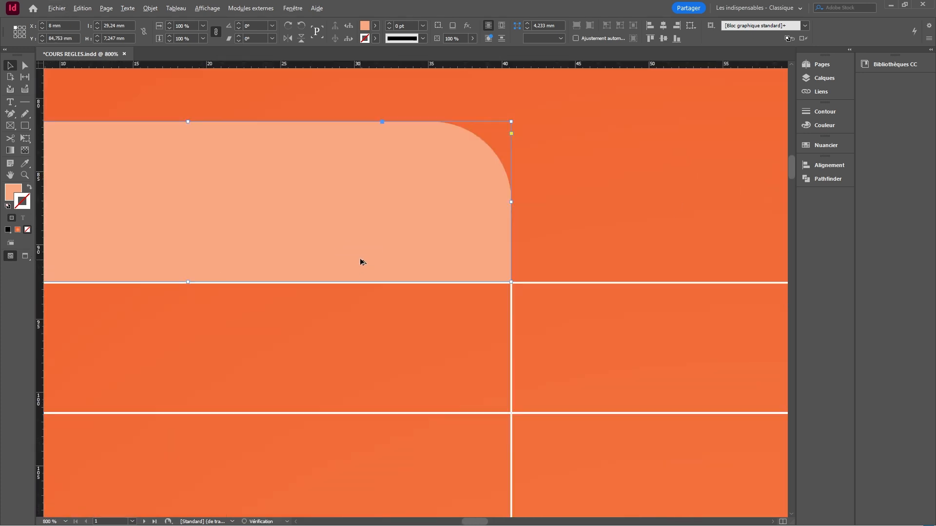
Duplicate the rounded header shape above the second column and fill the copy with c0m80y95k0 at 75% tint
{"action": "left_click_drag", "start_coordinate": [354, 255], "coordinate": [455, 248]}
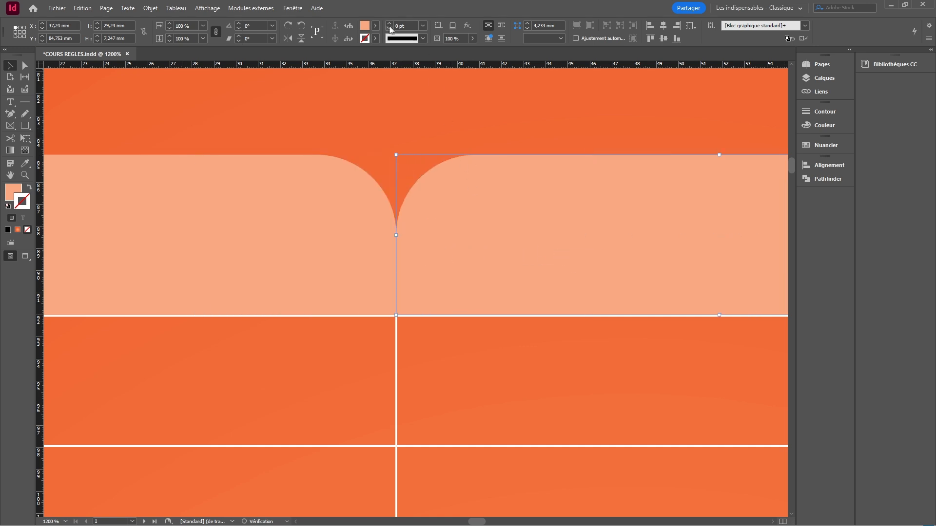
{"action": "left_click", "coordinate": [375, 25]}
{"action": "left_click", "coordinate": [295, 130]}
{"action": "left_click", "coordinate": [344, 41]}
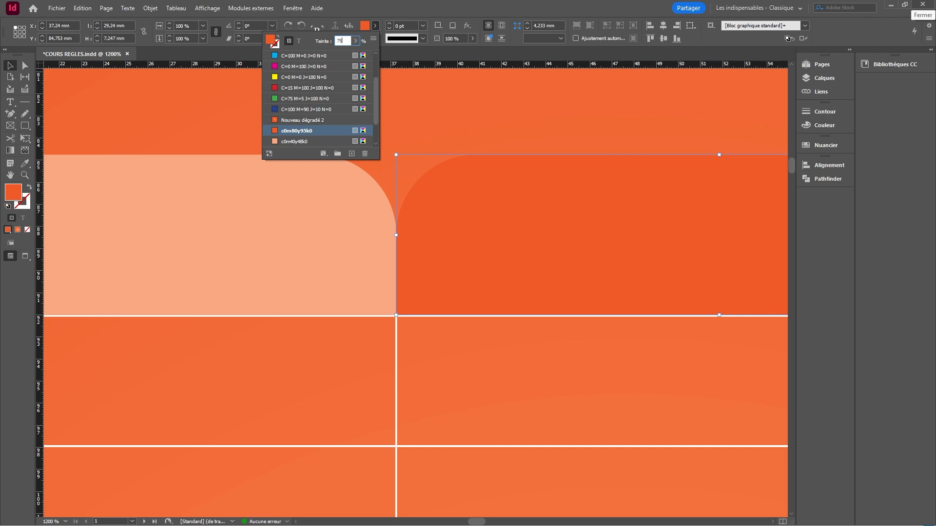
{"action": "key", "text": "Return"}
{"action": "left_click", "coordinate": [425, 117]}
Duplicate the second header shape above the third column and set the copy's fill tint to 25%
{"action": "scroll", "coordinate": [319, 256], "scroll_direction": "down", "scroll_amount": 4}
{"action": "scroll", "coordinate": [467, 268], "scroll_direction": "up", "scroll_amount": 2}
{"action": "left_click_drag", "start_coordinate": [359, 236], "coordinate": [481, 242]}
{"action": "left_click", "coordinate": [375, 26]}
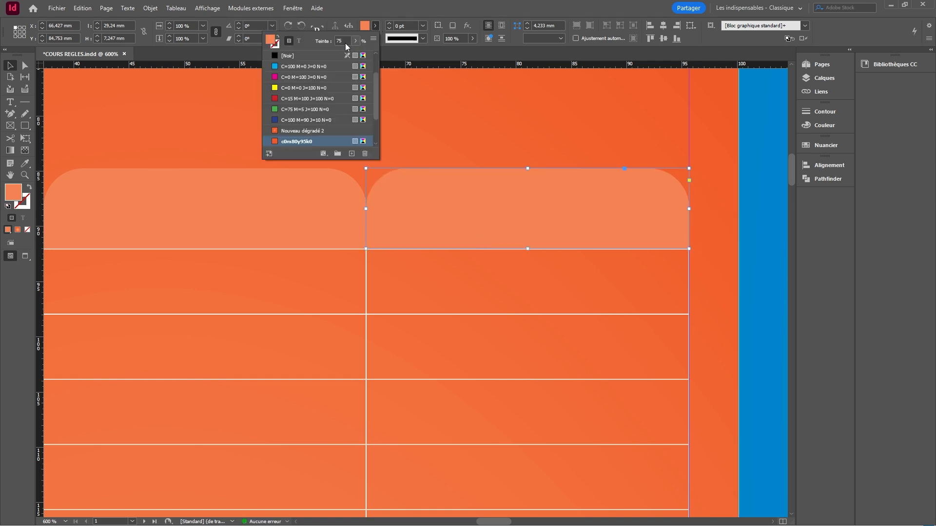
{"action": "type", "text": "25"}
{"action": "key", "text": "Return"}
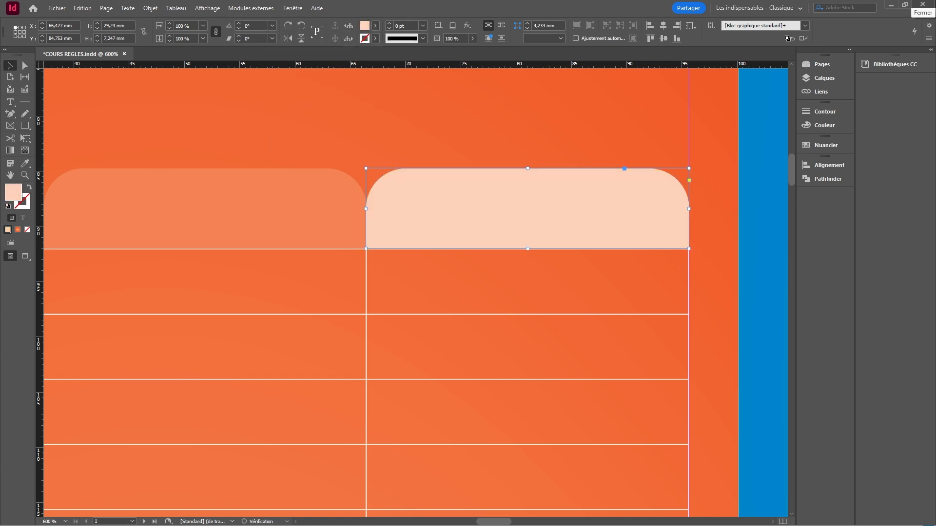
{"action": "left_click", "coordinate": [444, 130]}
Preview the page without guides to check the table and its header shapes, and return to the normal display
{"action": "scroll", "coordinate": [517, 242], "scroll_direction": "down", "scroll_amount": 5}
{"action": "scroll", "coordinate": [458, 267], "scroll_direction": "up", "scroll_amount": 2}
{"action": "left_click", "coordinate": [184, 286]}
{"action": "left_click_drag", "start_coordinate": [527, 330], "coordinate": [422, 312]}
{"action": "left_click", "coordinate": [22, 257]}
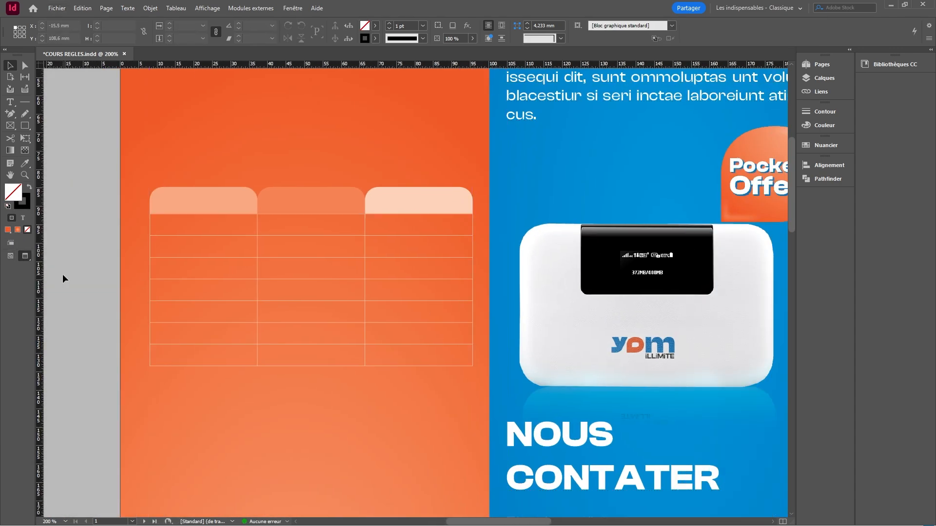
{"action": "scroll", "coordinate": [387, 329], "scroll_direction": "down", "scroll_amount": 3}
{"action": "left_click_drag", "start_coordinate": [447, 338], "coordinate": [416, 298]}
{"action": "left_click", "coordinate": [11, 257]}
{"action": "scroll", "coordinate": [341, 342], "scroll_direction": "down", "scroll_amount": 1}
Copy the short paragraph under "NOUS CONTATER" to below the table, aligned with the orange panel's margins
{"action": "left_click_drag", "start_coordinate": [521, 412], "coordinate": [342, 349]}
{"action": "left_click", "coordinate": [177, 344]}
{"action": "scroll", "coordinate": [256, 364], "scroll_direction": "up", "scroll_amount": 1}
{"action": "left_click_drag", "start_coordinate": [271, 337], "coordinate": [278, 336]}
{"action": "left_click", "coordinate": [125, 305]}
{"action": "scroll", "coordinate": [329, 365], "scroll_direction": "down", "scroll_amount": 1}
{"action": "left_click_drag", "start_coordinate": [344, 352], "coordinate": [345, 362]}
{"action": "left_click", "coordinate": [366, 329]}
Duplicate the "Yom POCKET" heading and its paragraph horizontally onto the upper part of the orange left panel
{"action": "left_click_drag", "start_coordinate": [416, 239], "coordinate": [364, 361]}
{"action": "left_click", "coordinate": [450, 188]}
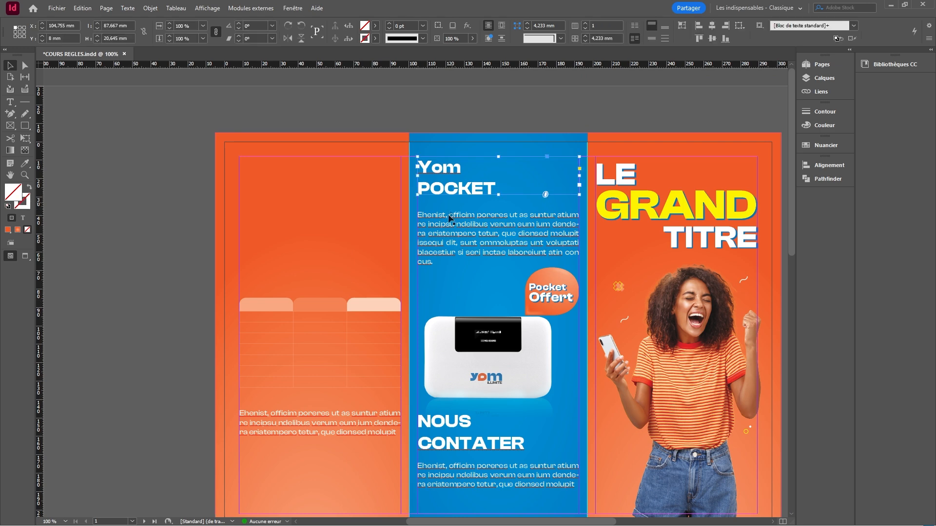
{"action": "left_click", "coordinate": [448, 228], "text": "shift"}
{"action": "left_click_drag", "start_coordinate": [493, 230], "coordinate": [315, 230]}
{"action": "left_click", "coordinate": [213, 225]}
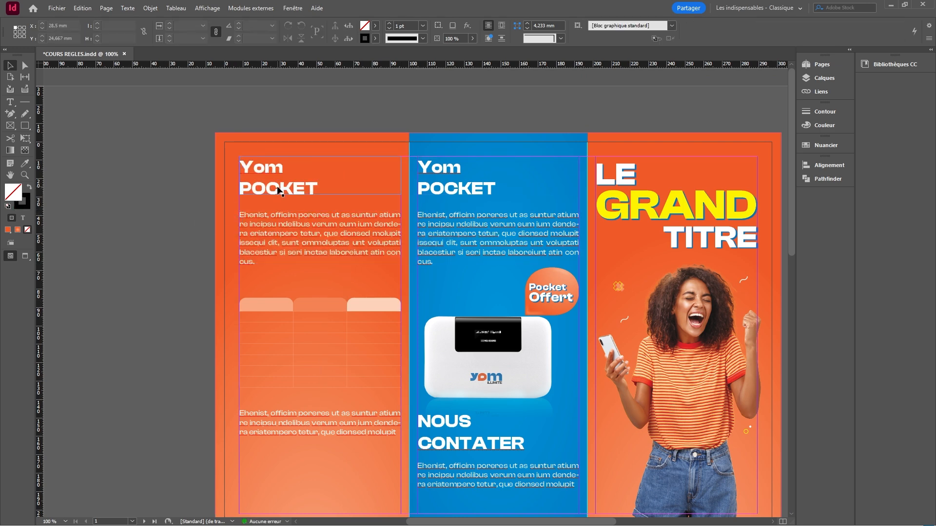
Replace the copied heading's text with "NOS FORFAITS"
{"action": "triple_click", "coordinate": [279, 188]}
{"action": "key", "text": "ctrl+a"}
{"action": "type", "text": "N"}
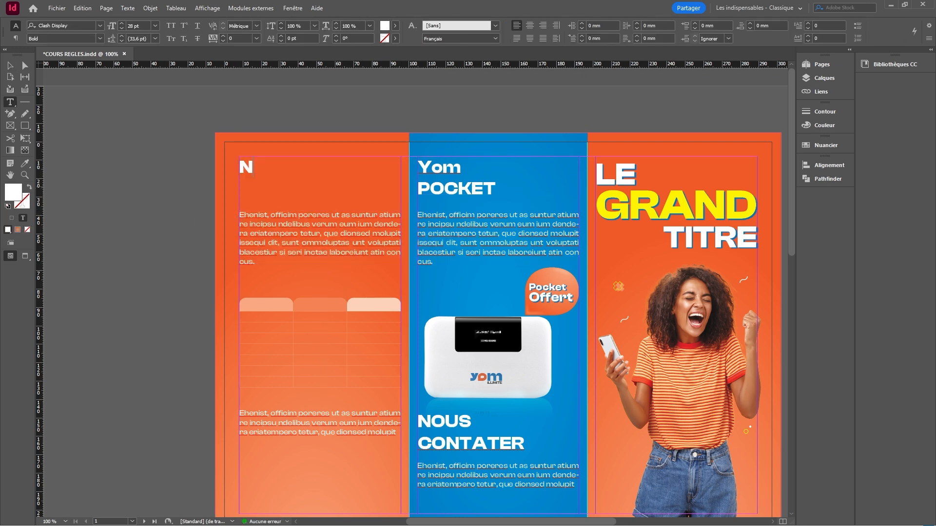
{"action": "type", "text": "OS "}
{"action": "type", "text": "FORFAIT"}
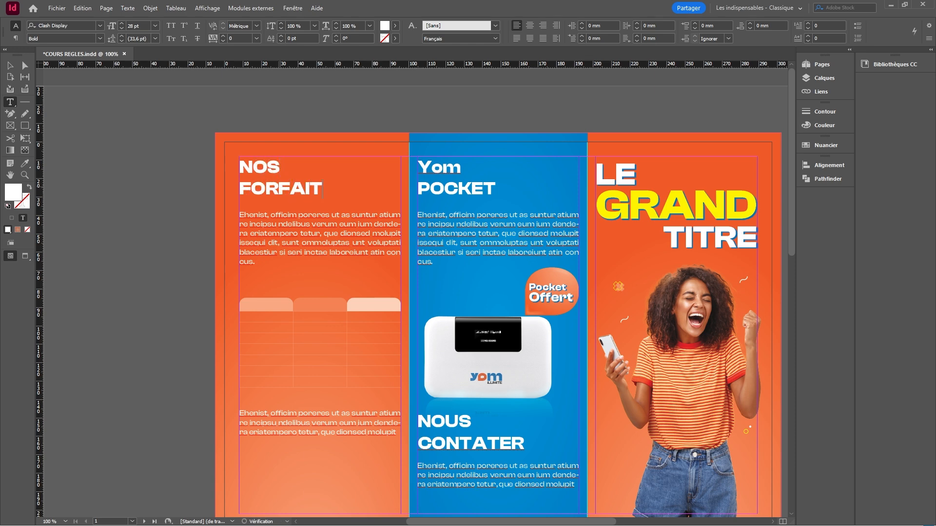
{"action": "left_click", "coordinate": [10, 66]}
{"action": "left_click", "coordinate": [71, 109]}
Move the three header shapes down together over the table's first row, to about Y 90.8 mm
{"action": "scroll", "coordinate": [301, 238], "scroll_direction": "down", "scroll_amount": 2}
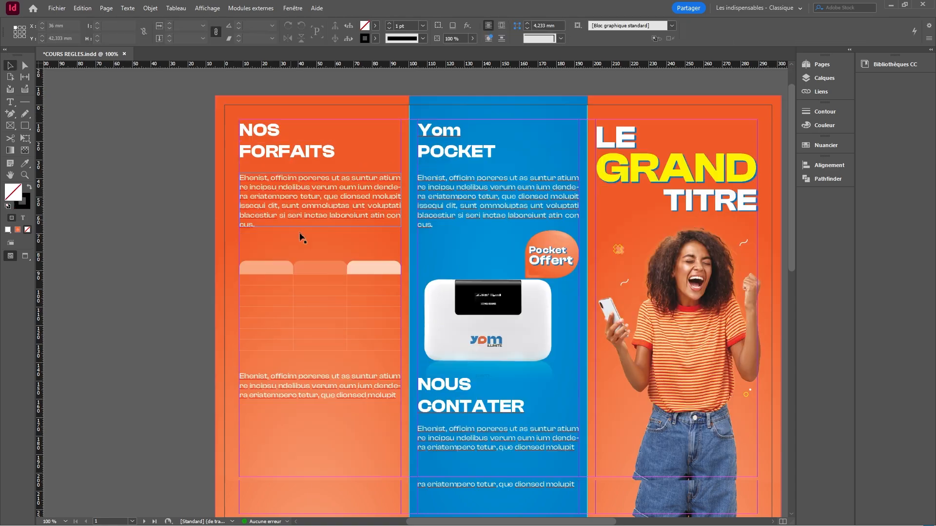
{"action": "scroll", "coordinate": [278, 234], "scroll_direction": "up", "scroll_amount": 3}
{"action": "scroll", "coordinate": [285, 281], "scroll_direction": "up", "scroll_amount": 1}
{"action": "scroll", "coordinate": [301, 256], "scroll_direction": "down", "scroll_amount": 3}
{"action": "scroll", "coordinate": [221, 248], "scroll_direction": "up", "scroll_amount": 2}
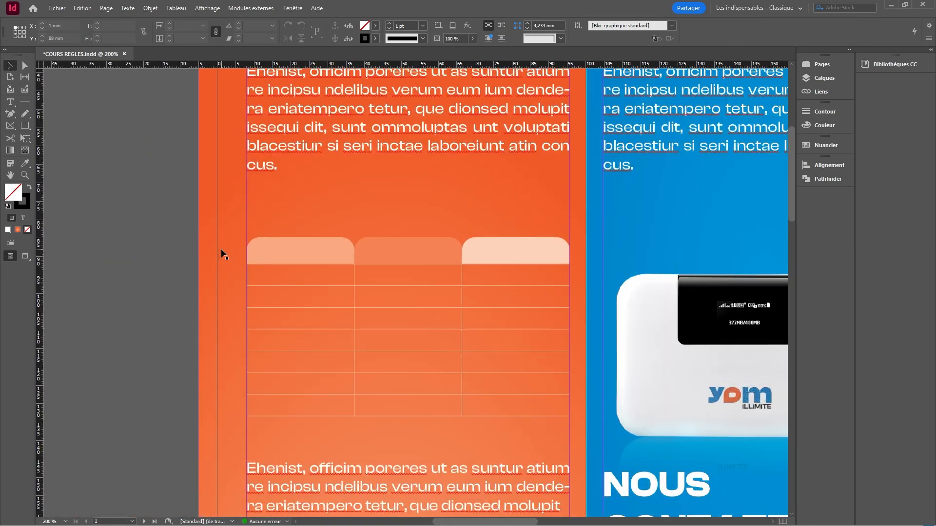
{"action": "left_click", "coordinate": [349, 113]}
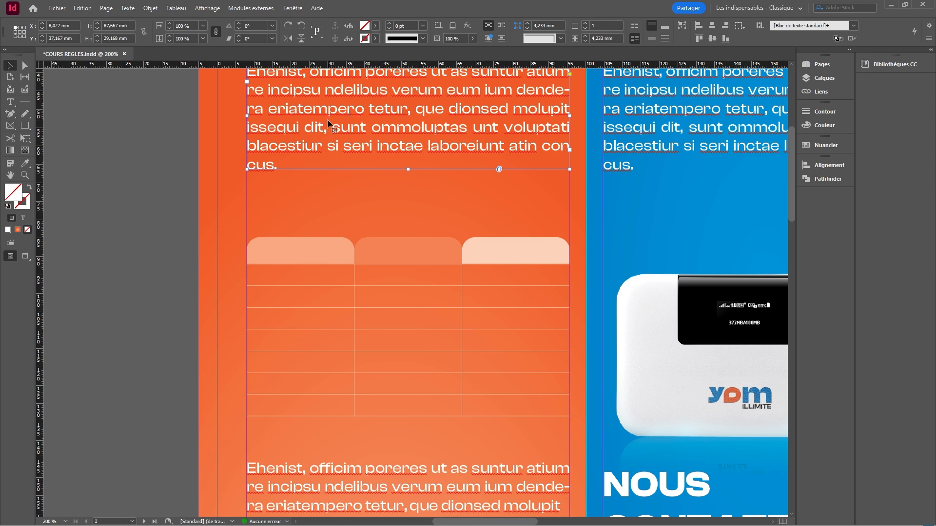
{"action": "left_click", "coordinate": [382, 252]}
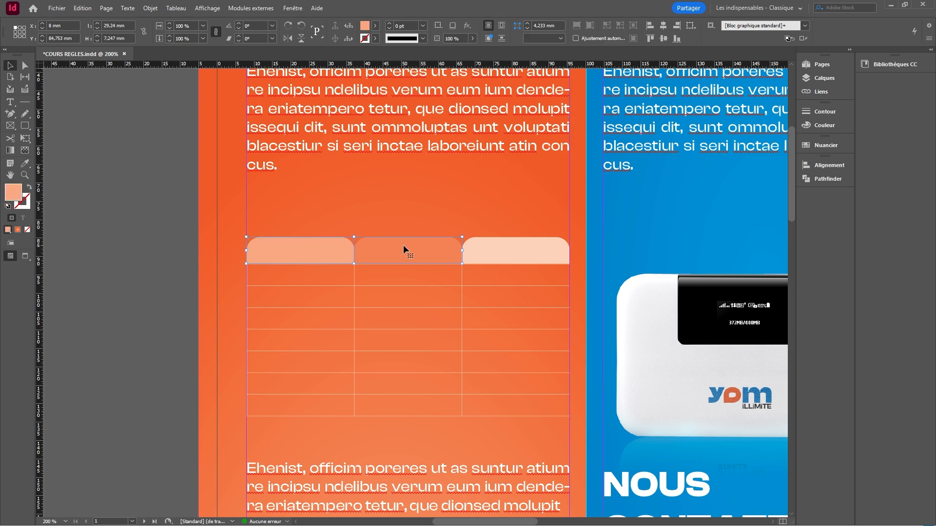
{"action": "left_click_drag", "start_coordinate": [393, 246], "coordinate": [390, 272]}
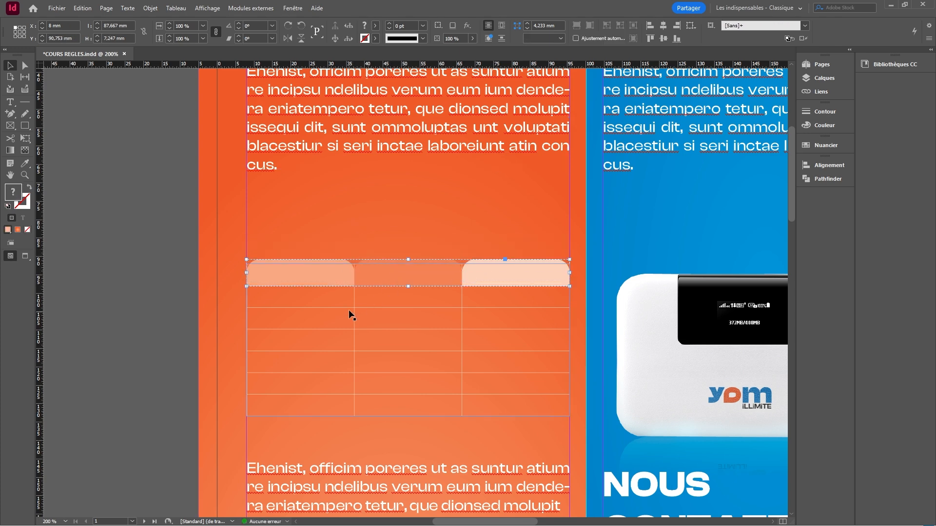
Bring the table in front of the header shapes and enter "Forfait" in its first cell
{"action": "right_click", "coordinate": [349, 309]}
{"action": "mouse_move", "coordinate": [488, 322]}
{"action": "left_click", "coordinate": [561, 325]}
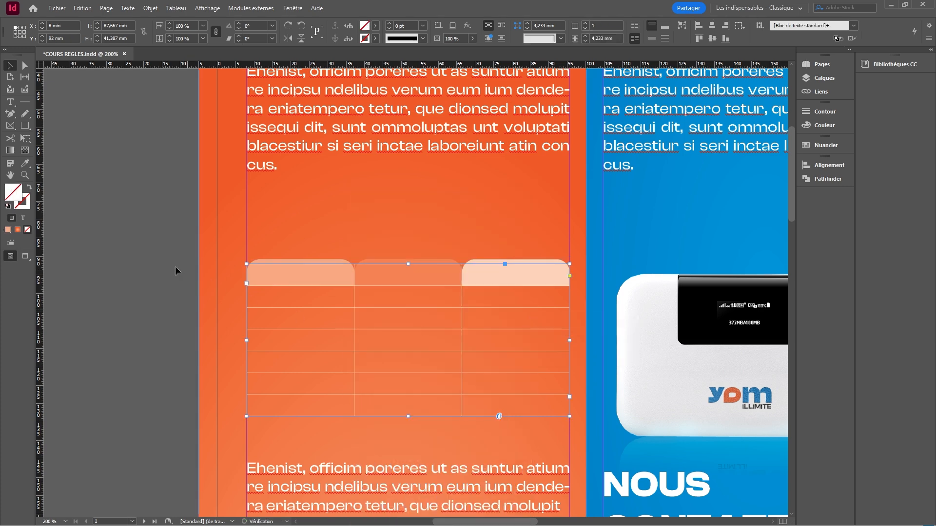
{"action": "double_click", "coordinate": [270, 278]}
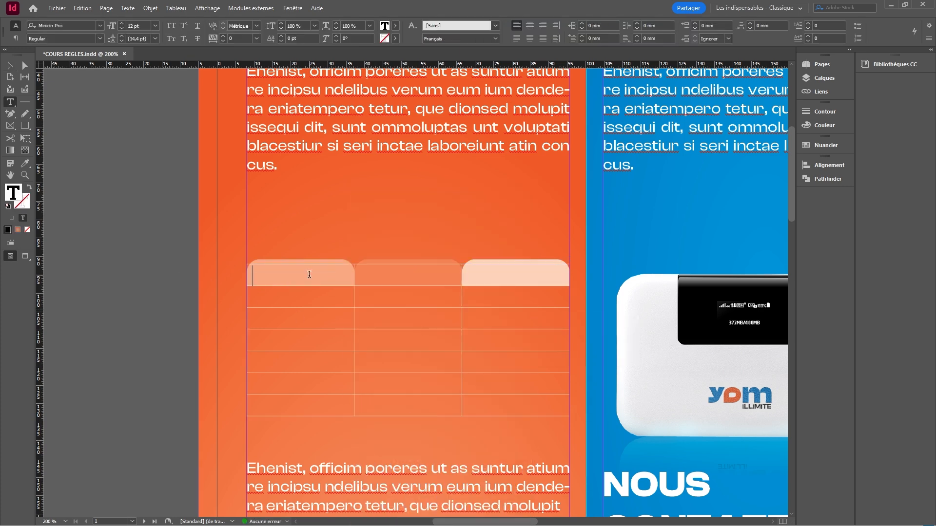
{"action": "type", "text": "Forfait"}
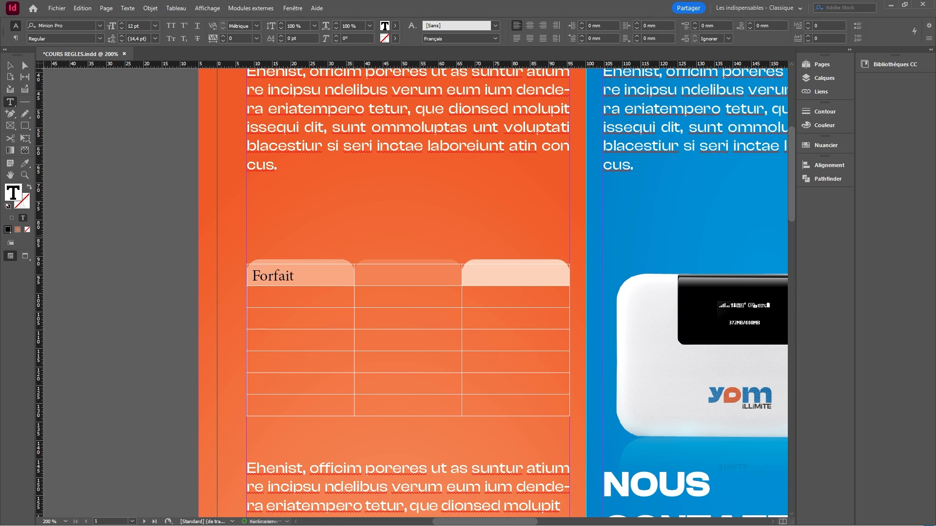
Set the first header cell's "Forfait 1" text to Clash Display Medium at 9 pt
{"action": "key", "text": "ctrl+a"}
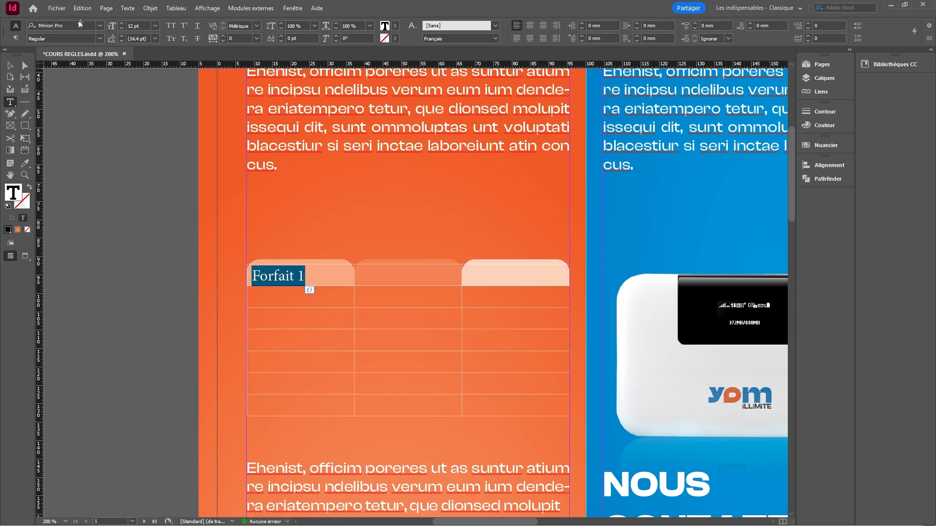
{"action": "left_click", "coordinate": [75, 26]}
{"action": "type", "text": "clash"}
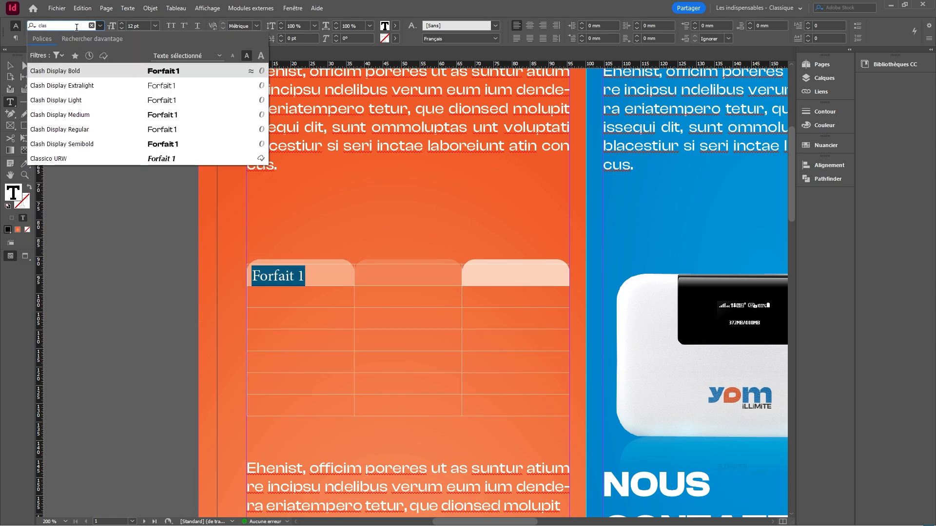
{"action": "left_click", "coordinate": [79, 115]}
{"action": "left_click", "coordinate": [122, 28]}
{"action": "left_click", "coordinate": [122, 29]}
{"action": "left_click", "coordinate": [122, 28]}
{"action": "left_click", "coordinate": [575, 425]}
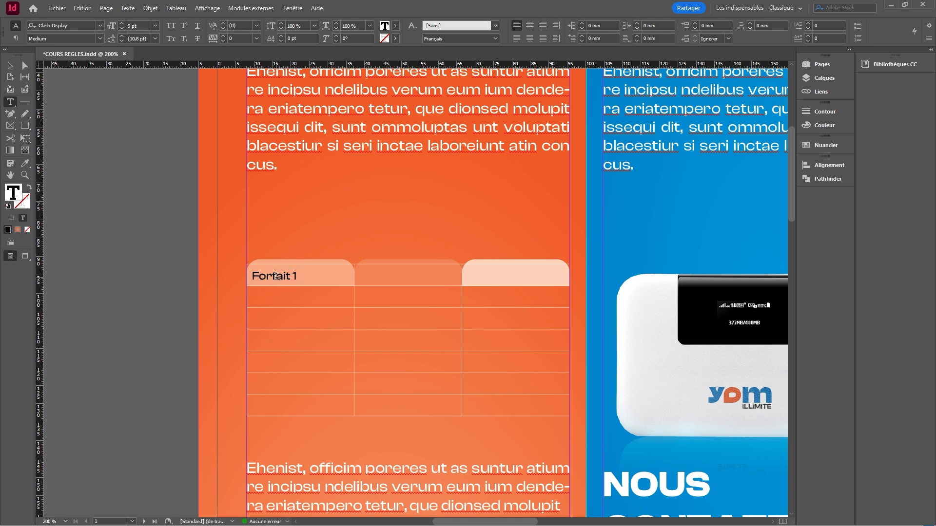
Centre the text in all table cells and apply Clash Display Medium to the whole table
{"action": "left_click", "coordinate": [302, 276]}
{"action": "left_click", "coordinate": [167, 26]}
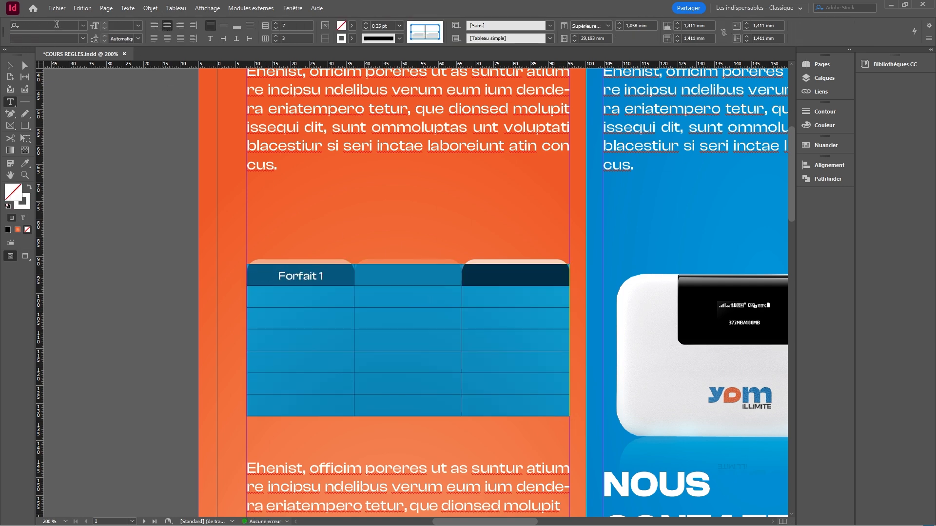
{"action": "left_click", "coordinate": [77, 25]}
{"action": "left_click", "coordinate": [83, 25]}
{"action": "left_click", "coordinate": [29, 71]}
{"action": "left_click", "coordinate": [83, 39]}
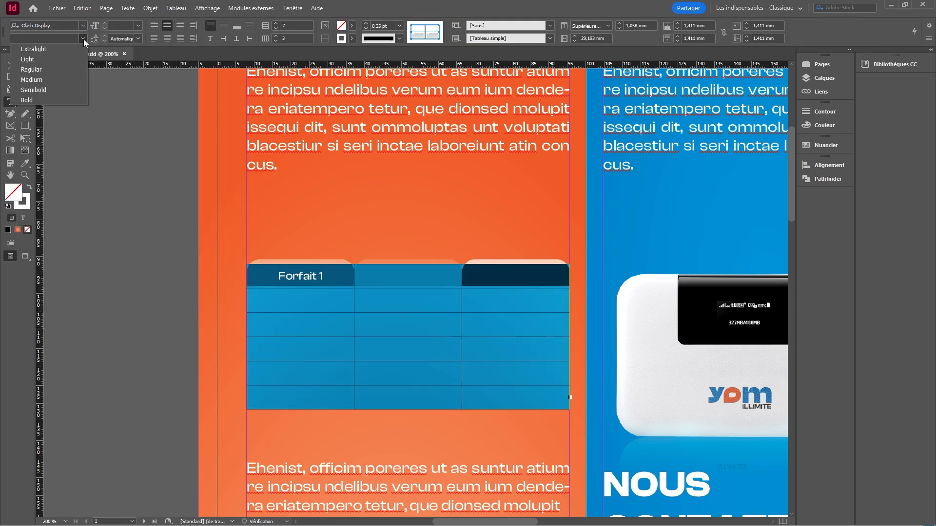
{"action": "left_click", "coordinate": [33, 79]}
Colour the "Forfait 1" header text white
{"action": "double_click", "coordinate": [311, 275]}
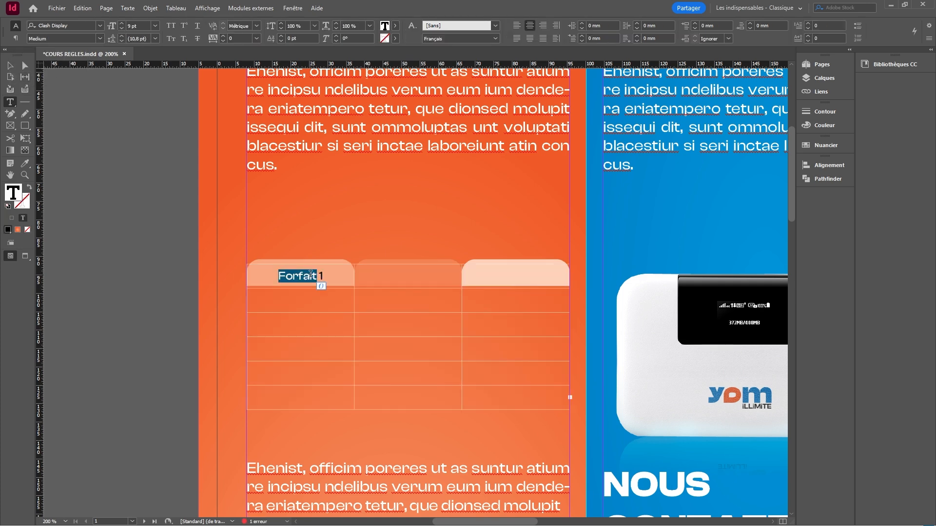
{"action": "left_click_drag", "start_coordinate": [277, 275], "coordinate": [331, 276]}
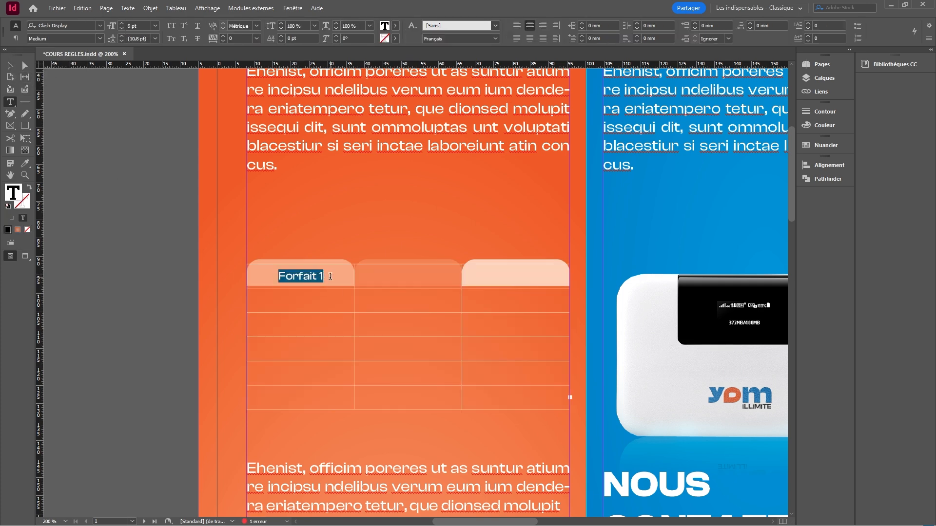
{"action": "left_click", "coordinate": [395, 26]}
{"action": "left_click", "coordinate": [312, 77]}
{"action": "left_click", "coordinate": [273, 274]}
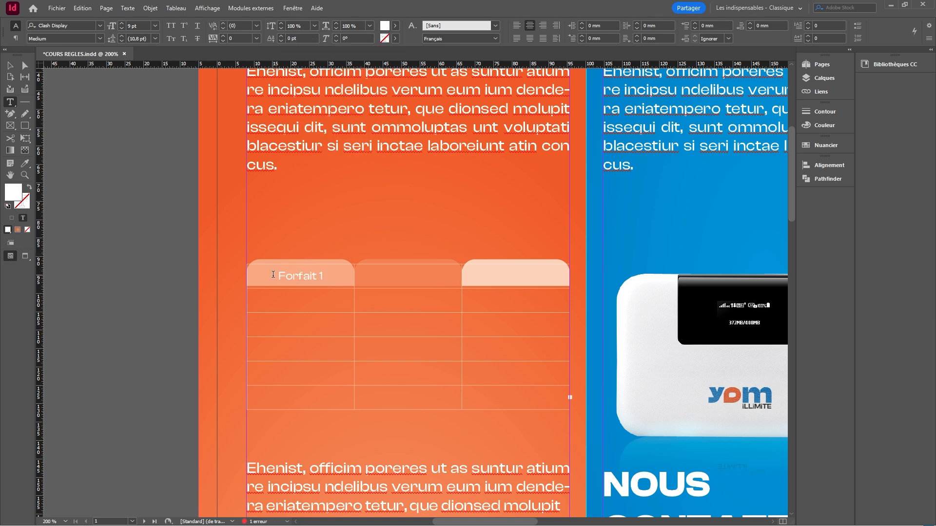
Copy the "Forfait 1" text and set its weight to Semibold
{"action": "left_click_drag", "start_coordinate": [276, 274], "coordinate": [326, 283]}
{"action": "key", "text": "ctrl+c"}
{"action": "left_click", "coordinate": [100, 39]}
{"action": "left_click", "coordinate": [32, 91]}
Paste the copied header text into the second and third header cells, renumbering it as "Forfait 2" and "Forfait 3"
{"action": "left_click", "coordinate": [385, 272]}
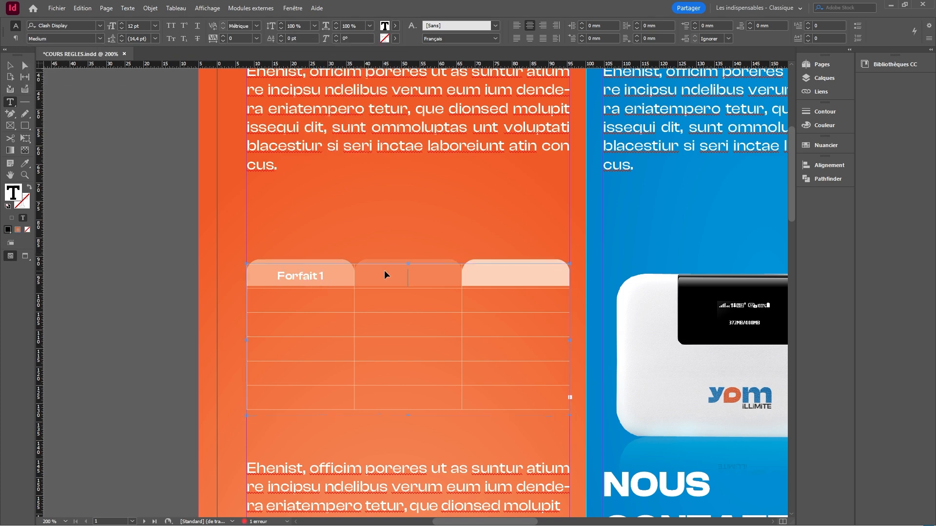
{"action": "key", "text": "ctrl+v"}
{"action": "key", "text": "BackSpace"}
{"action": "type", "text": "2"}
{"action": "left_click", "coordinate": [509, 269]}
{"action": "key", "text": "ctrl+v"}
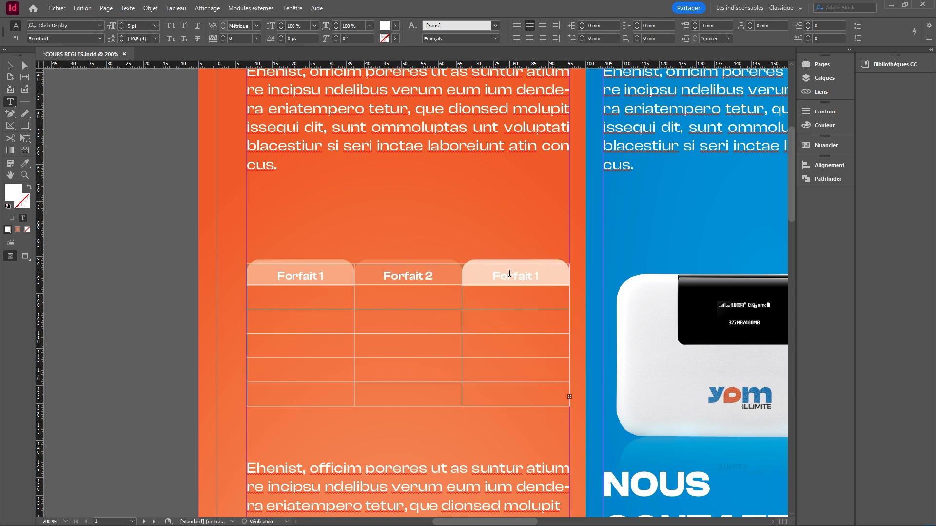
{"action": "type", "text": "3"}
Colour the "Forfait 3" header text with the orange swatch
{"action": "triple_click", "coordinate": [533, 276]}
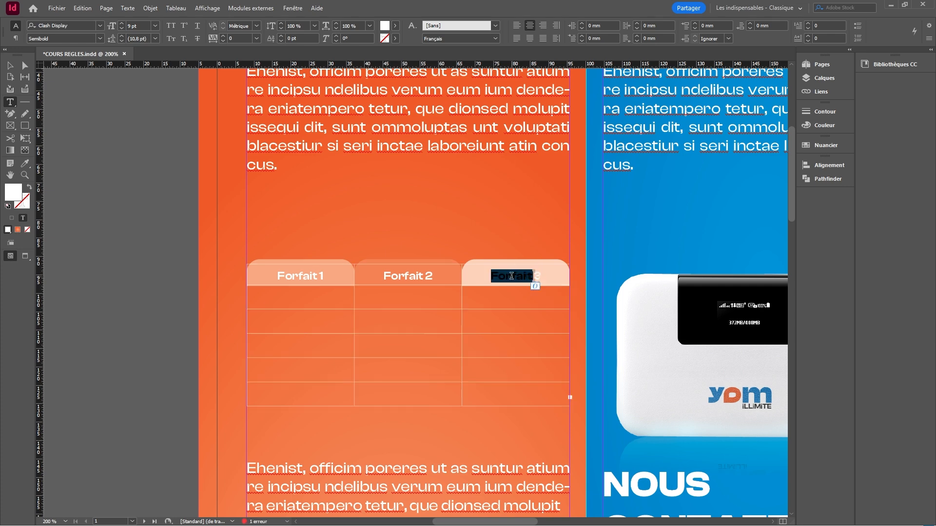
{"action": "left_click", "coordinate": [395, 25]}
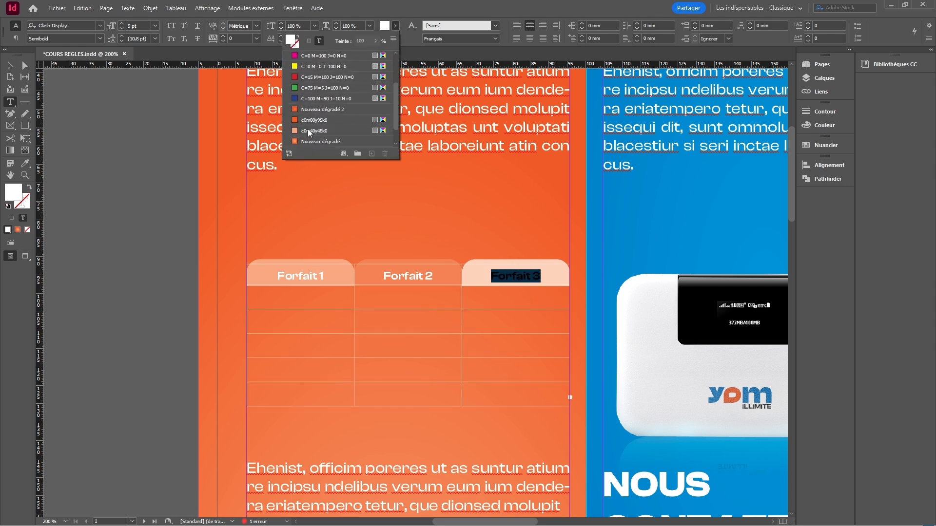
{"action": "scroll", "coordinate": [312, 134], "scroll_direction": "down", "scroll_amount": 1}
{"action": "left_click", "coordinate": [314, 110]}
{"action": "left_click", "coordinate": [504, 265]}
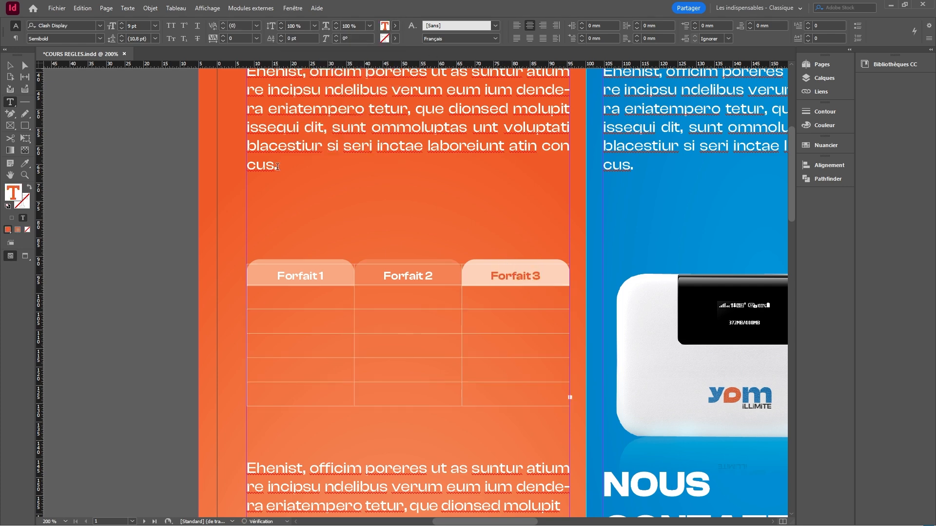
Remove the cell strokes from the table's header row and check the result up close
{"action": "left_click_drag", "start_coordinate": [274, 275], "coordinate": [511, 276]}
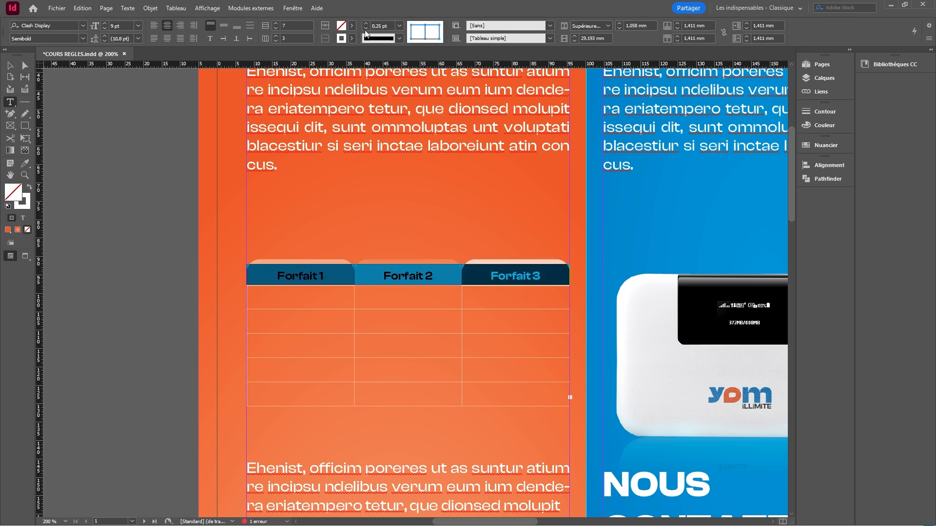
{"action": "left_click", "coordinate": [399, 25]}
{"action": "left_click", "coordinate": [385, 34]}
{"action": "left_click", "coordinate": [11, 66]}
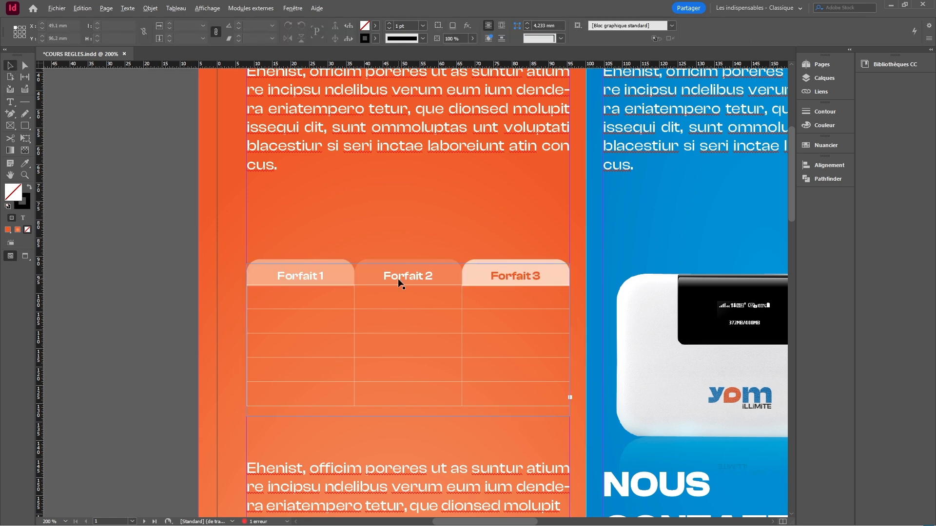
{"action": "scroll", "coordinate": [398, 279], "scroll_direction": "up", "scroll_amount": 4}
{"action": "left_click", "coordinate": [264, 323]}
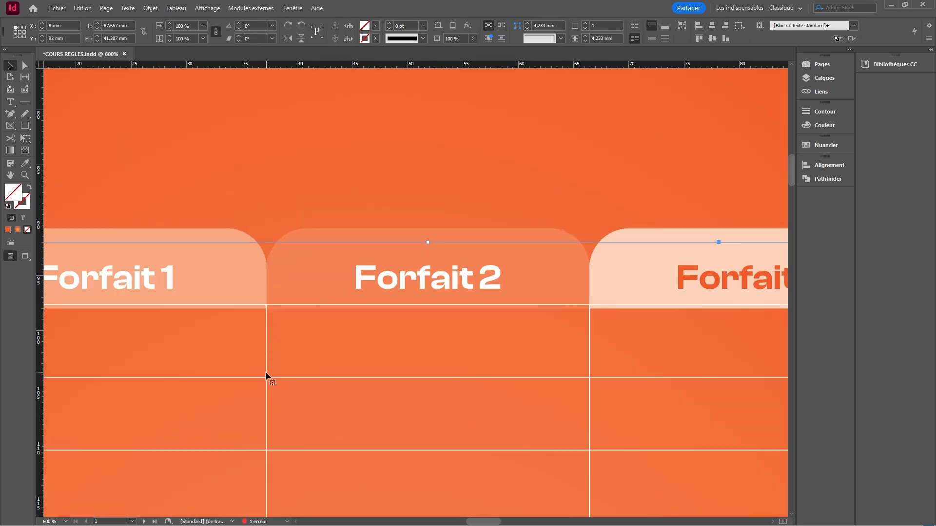
Move the paragraph below the table down and lengthen the table's frame to fit all its rows
{"action": "scroll", "coordinate": [264, 364], "scroll_direction": "down", "scroll_amount": 6}
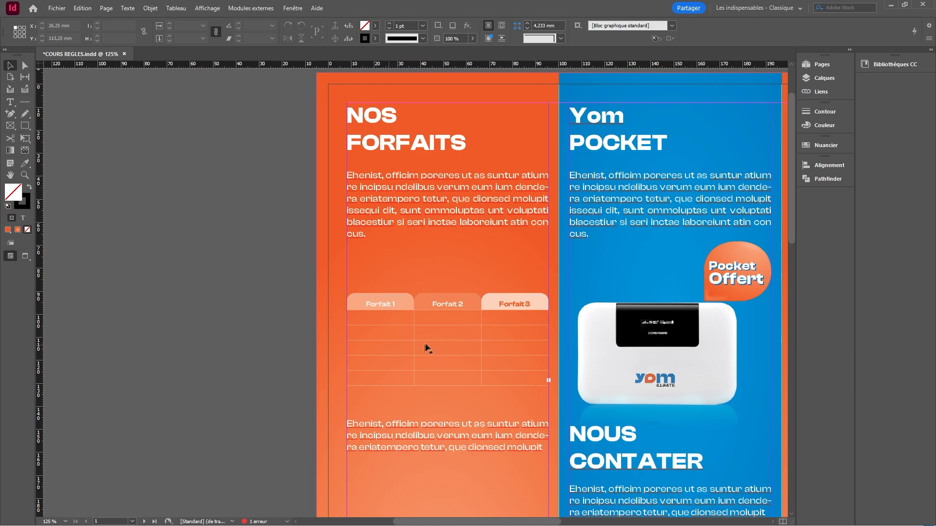
{"action": "scroll", "coordinate": [439, 361], "scroll_direction": "down", "scroll_amount": 3}
{"action": "left_click", "coordinate": [442, 337]}
{"action": "left_click", "coordinate": [420, 228]}
{"action": "left_click_drag", "start_coordinate": [446, 240], "coordinate": [446, 273]}
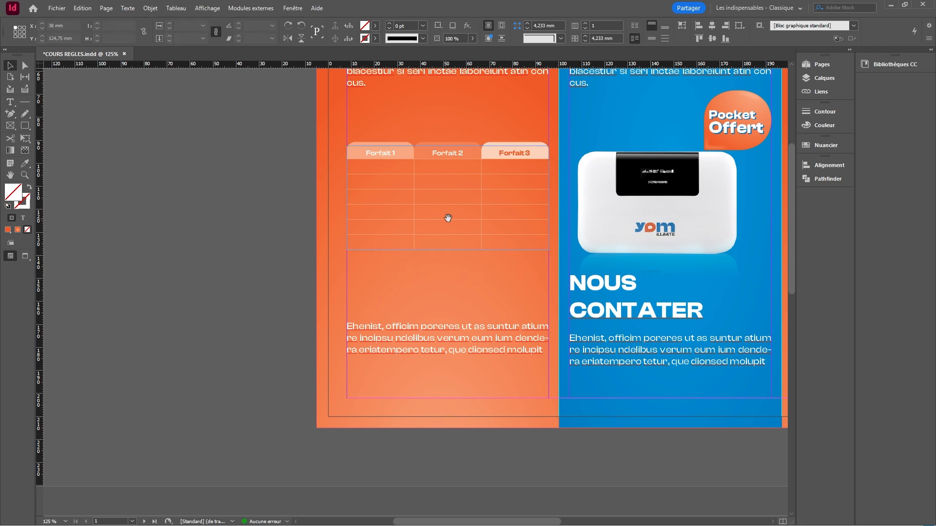
Move the table and its three header shapes up together to just below the upper paragraph
{"action": "scroll", "coordinate": [197, 161], "scroll_direction": "up", "scroll_amount": 1}
{"action": "scroll", "coordinate": [197, 161], "scroll_direction": "right", "scroll_amount": 2}
{"action": "left_click", "coordinate": [197, 161]}
{"action": "left_click_drag", "start_coordinate": [476, 312], "coordinate": [476, 312]}
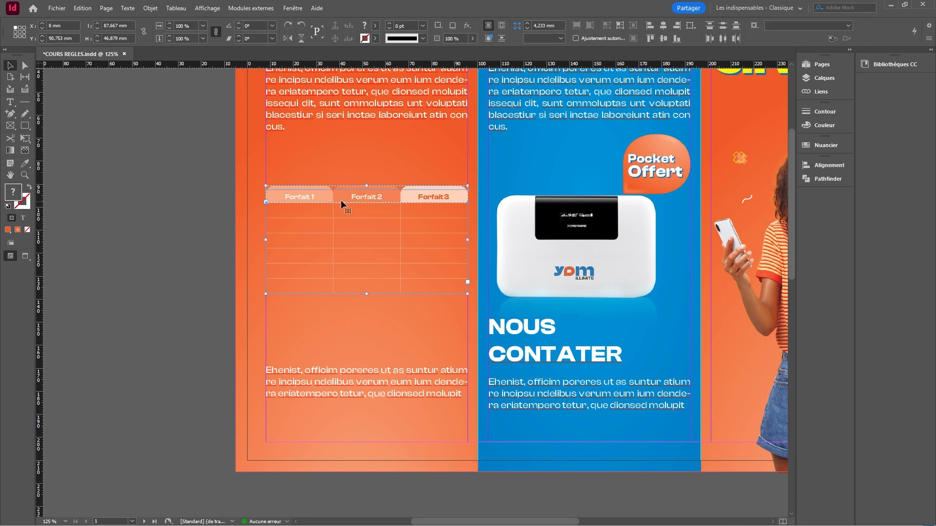
{"action": "left_click_drag", "start_coordinate": [339, 197], "coordinate": [307, 159]}
{"action": "key", "text": "ctrl+shift+a"}
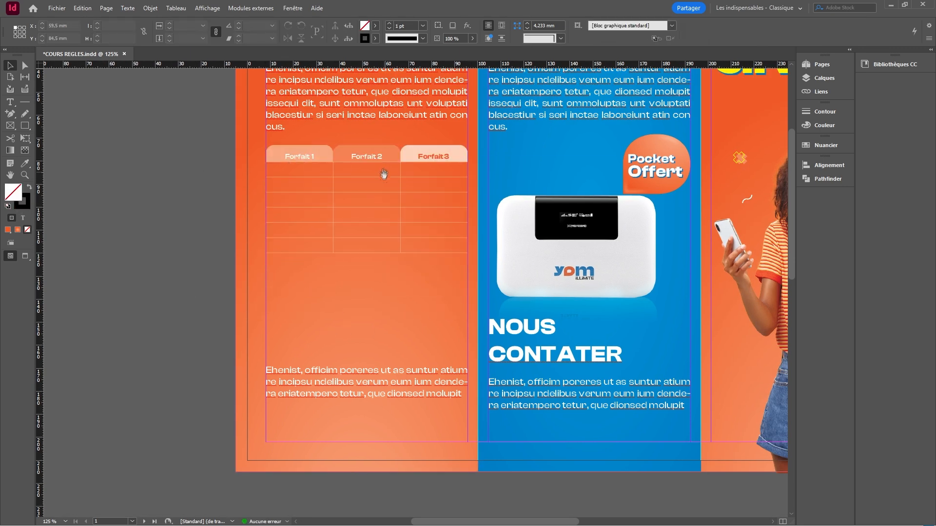
Move the orange panel's lower paragraph up to sit directly beneath the pricing table
{"action": "left_click_drag", "start_coordinate": [382, 171], "coordinate": [355, 297]}
{"action": "scroll", "coordinate": [397, 292], "scroll_direction": "down", "scroll_amount": 2}
{"action": "left_click_drag", "start_coordinate": [367, 372], "coordinate": [367, 311]}
{"action": "left_click", "coordinate": [231, 297]}
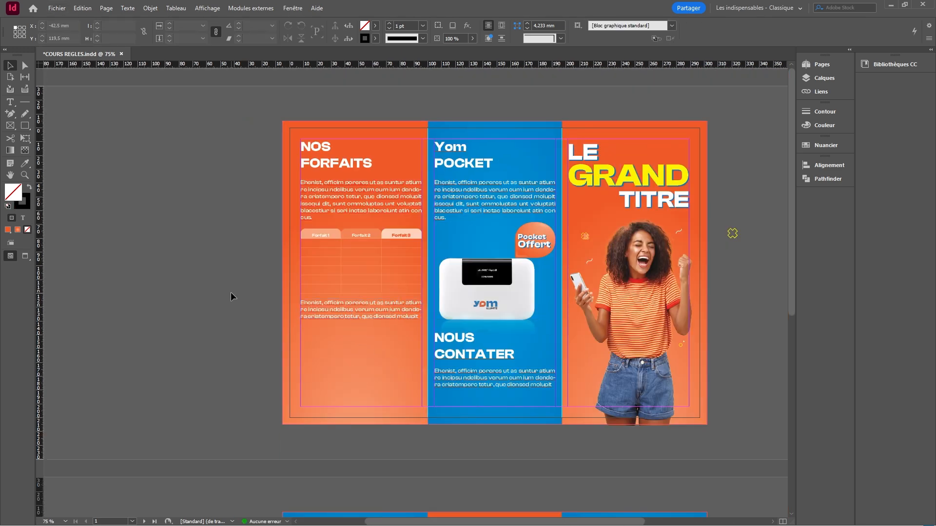
{"action": "scroll", "coordinate": [229, 268], "scroll_direction": "down", "scroll_amount": 1}
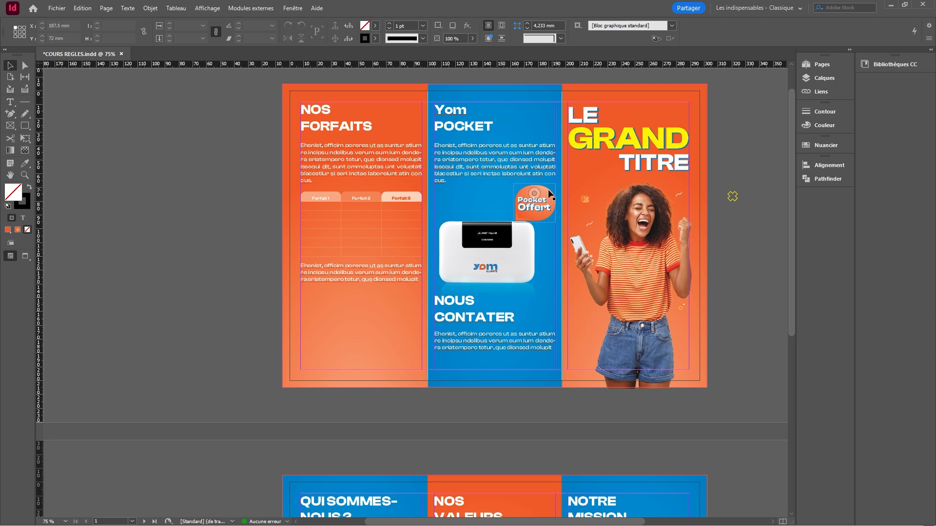
{"action": "scroll", "coordinate": [347, 318], "scroll_direction": "down", "scroll_amount": 3}
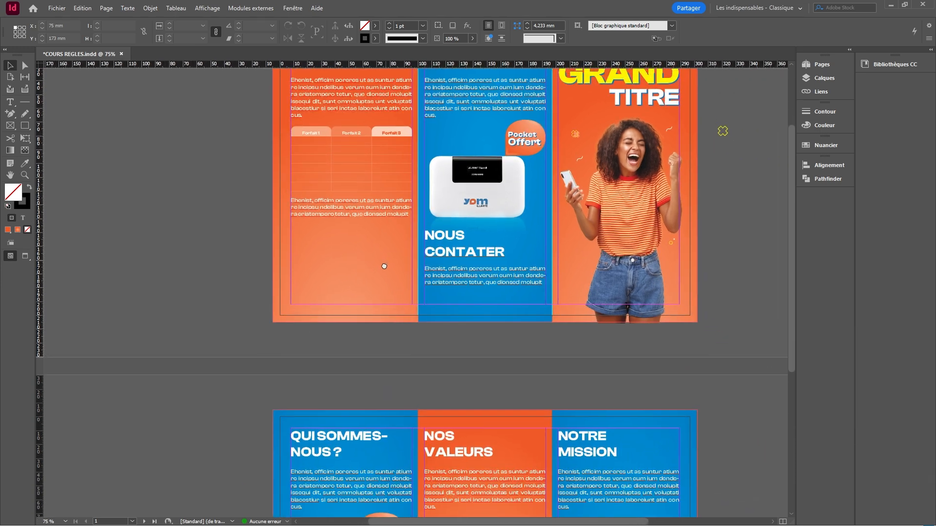
{"action": "key", "text": "ctrl+d"}
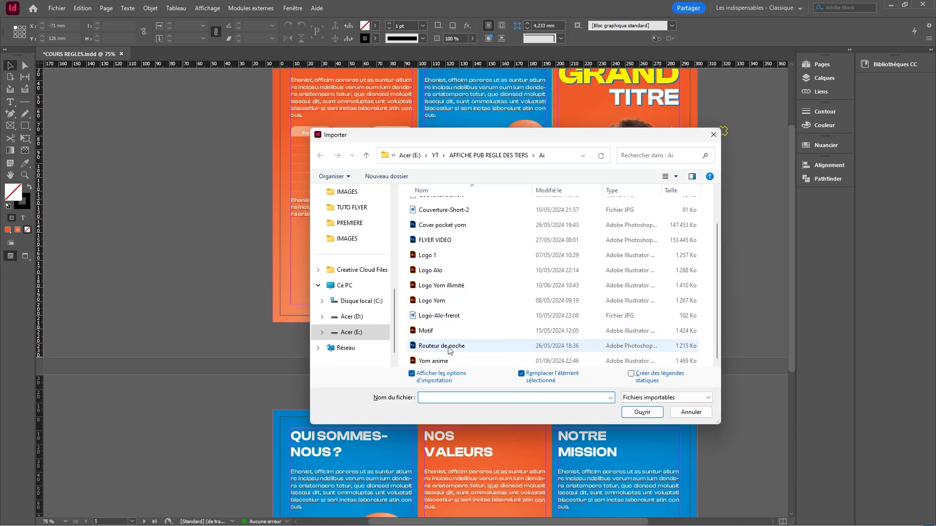
{"action": "left_click", "coordinate": [447, 347]}
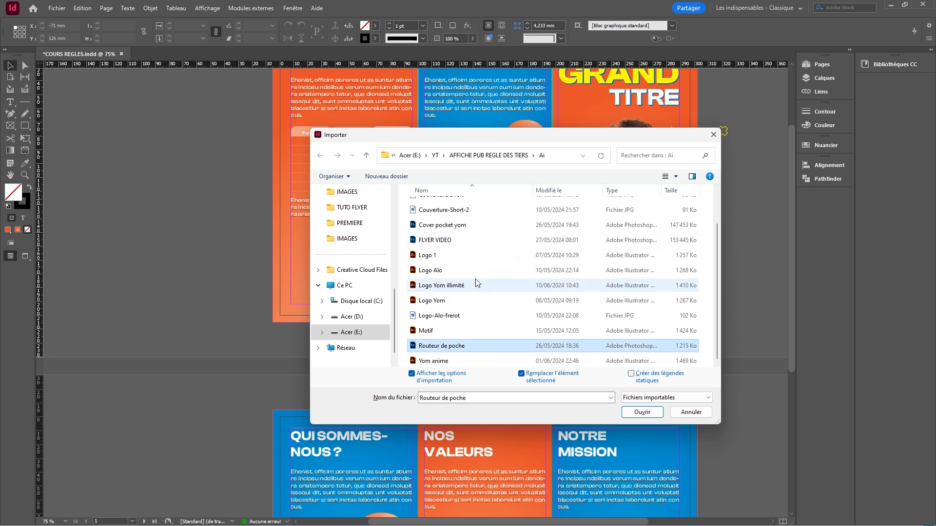
{"action": "scroll", "coordinate": [472, 276], "scroll_direction": "up", "scroll_amount": 1}
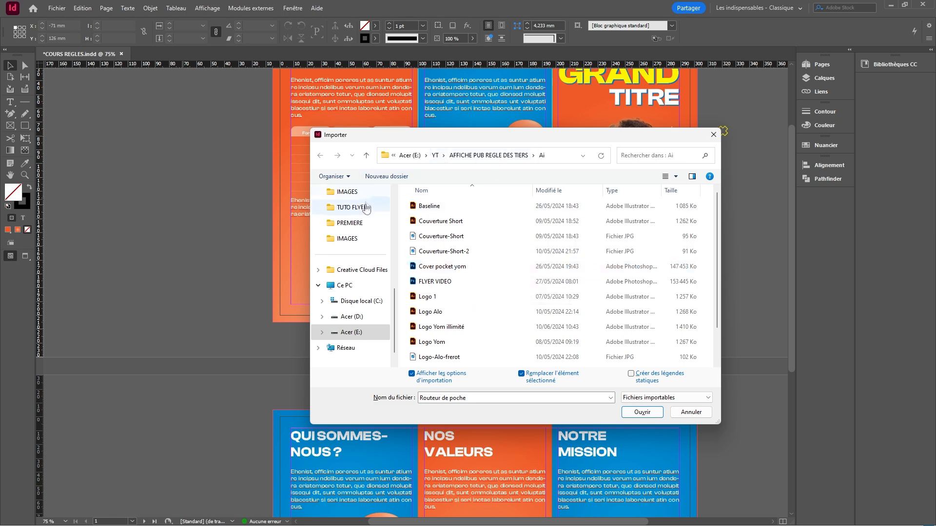
{"action": "left_click", "coordinate": [356, 212]}
{"action": "scroll", "coordinate": [580, 312], "scroll_direction": "down", "scroll_amount": 5}
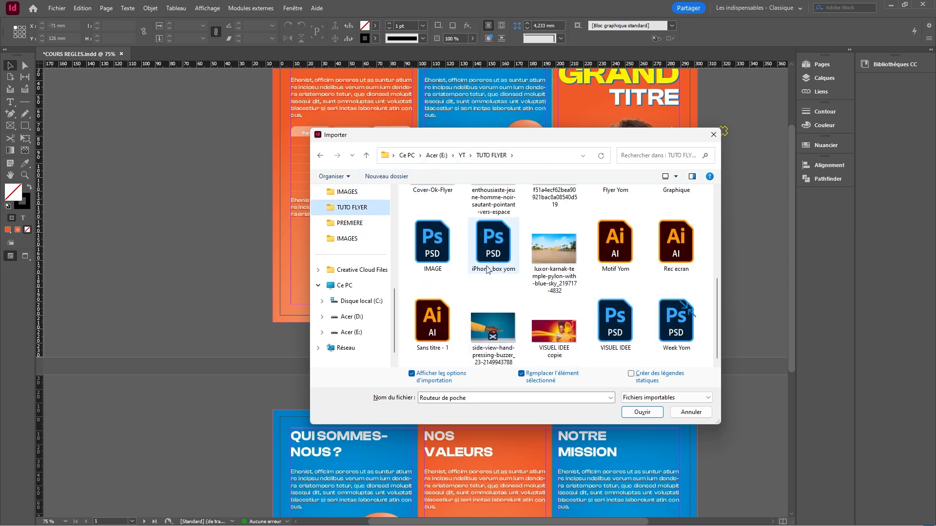
{"action": "left_click", "coordinate": [355, 239]}
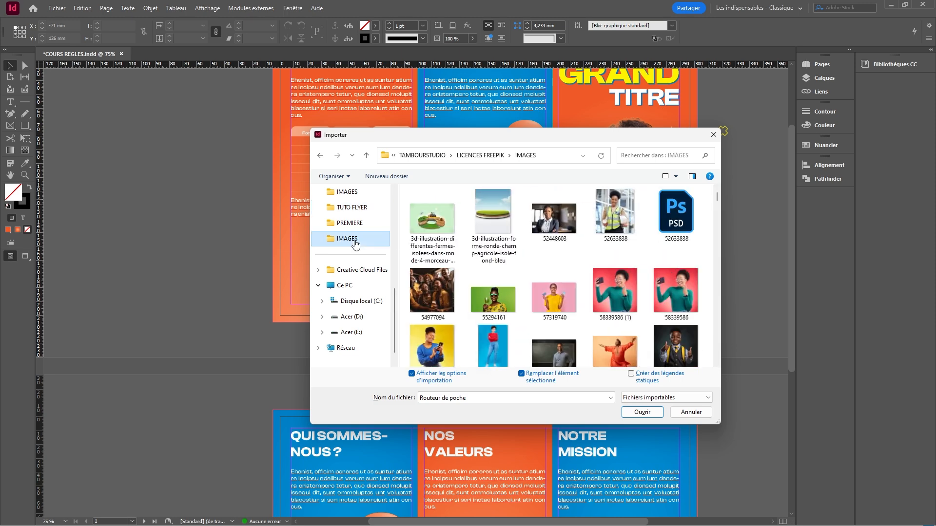
{"action": "scroll", "coordinate": [554, 300], "scroll_direction": "down", "scroll_amount": 10}
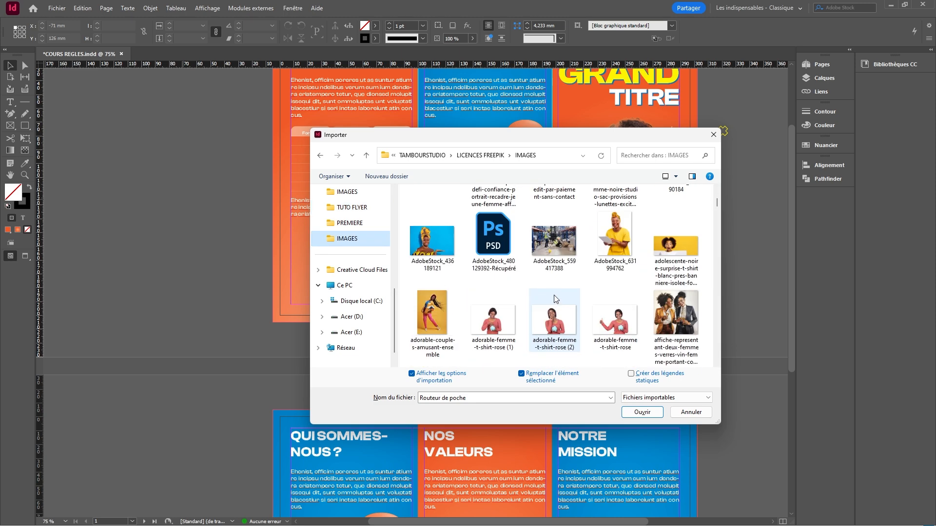
{"action": "scroll", "coordinate": [556, 299], "scroll_direction": "down", "scroll_amount": 3}
{"action": "scroll", "coordinate": [536, 292], "scroll_direction": "up", "scroll_amount": 5}
{"action": "left_click", "coordinate": [495, 273]}
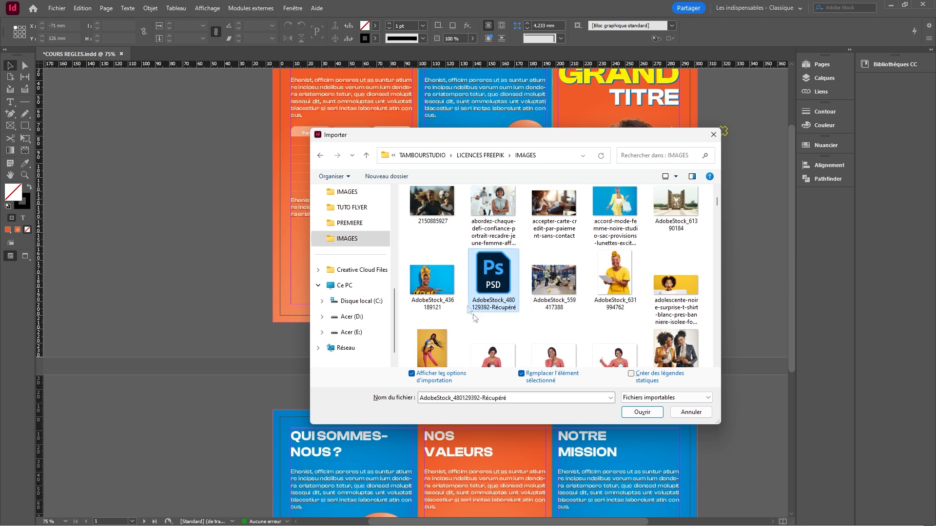
{"action": "left_click", "coordinate": [641, 413]}
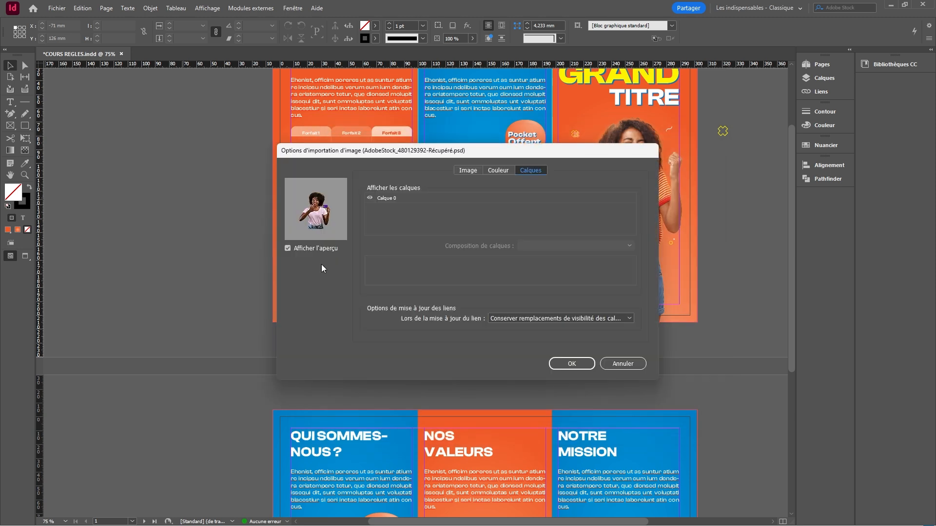
{"action": "left_click", "coordinate": [625, 366]}
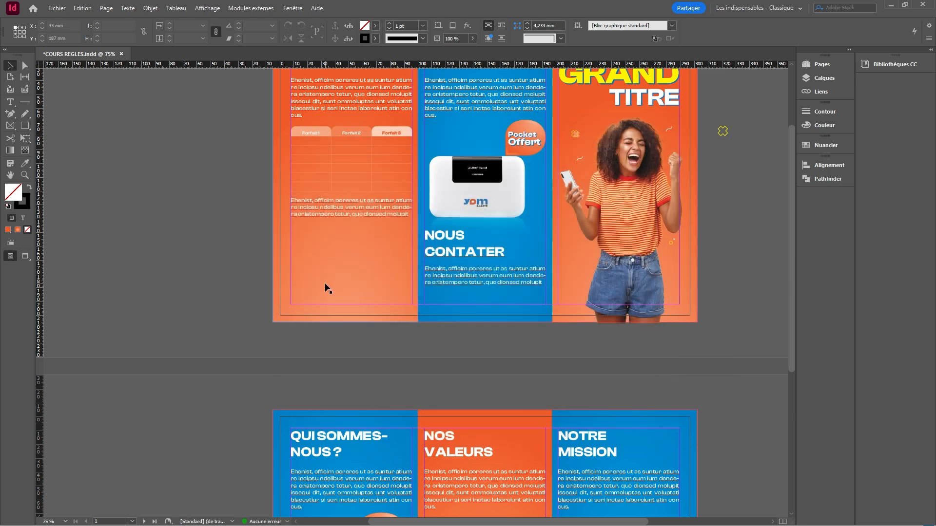
{"action": "key", "text": "ctrl+d"}
{"action": "scroll", "coordinate": [542, 278], "scroll_direction": "down", "scroll_amount": 5}
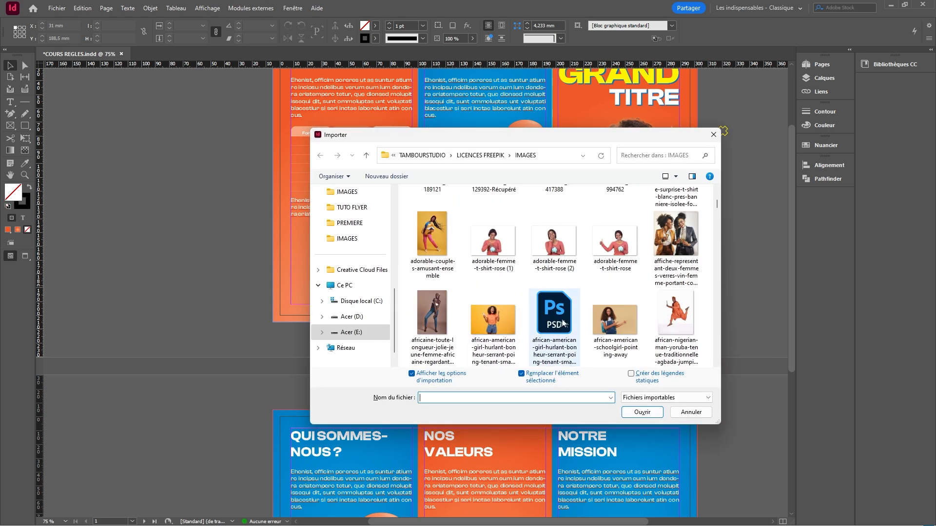
{"action": "scroll", "coordinate": [580, 336], "scroll_direction": "down", "scroll_amount": 1}
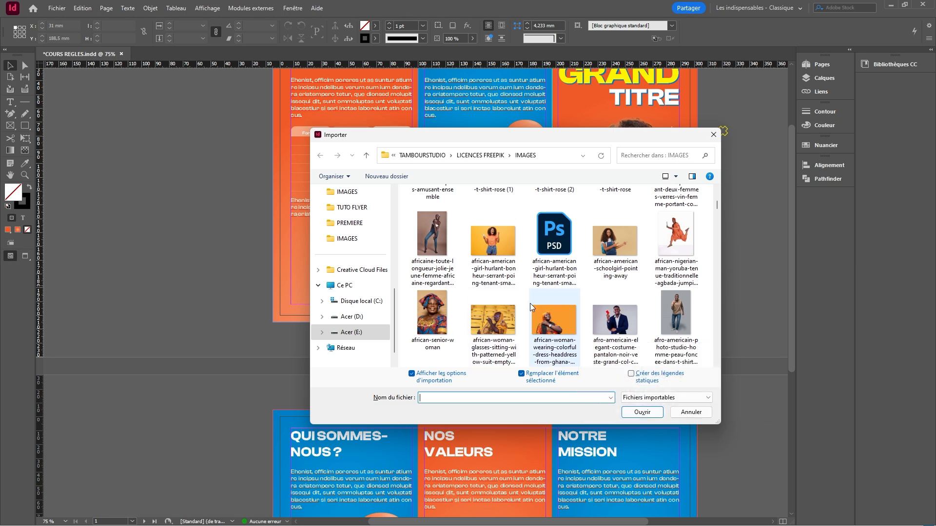
{"action": "scroll", "coordinate": [580, 337], "scroll_direction": "down", "scroll_amount": 2}
{"action": "double_click", "coordinate": [502, 238]}
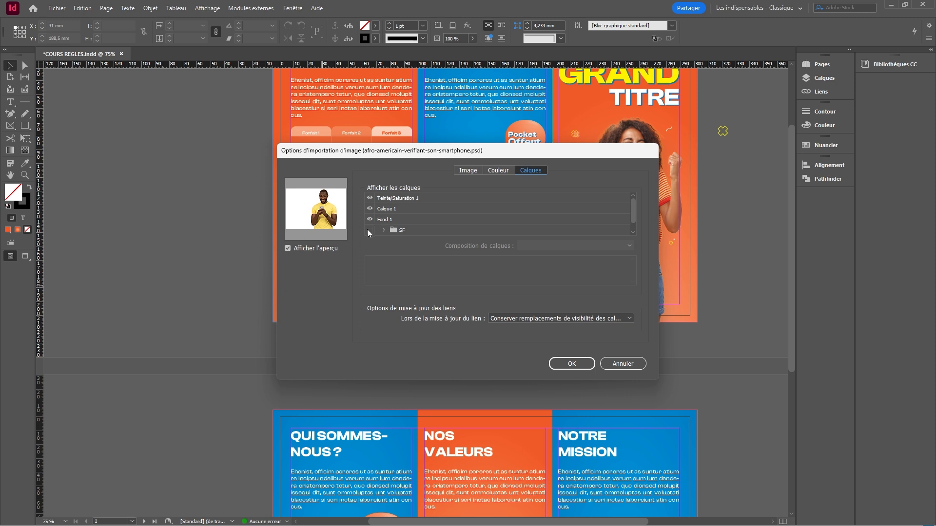
{"action": "left_click", "coordinate": [370, 219]}
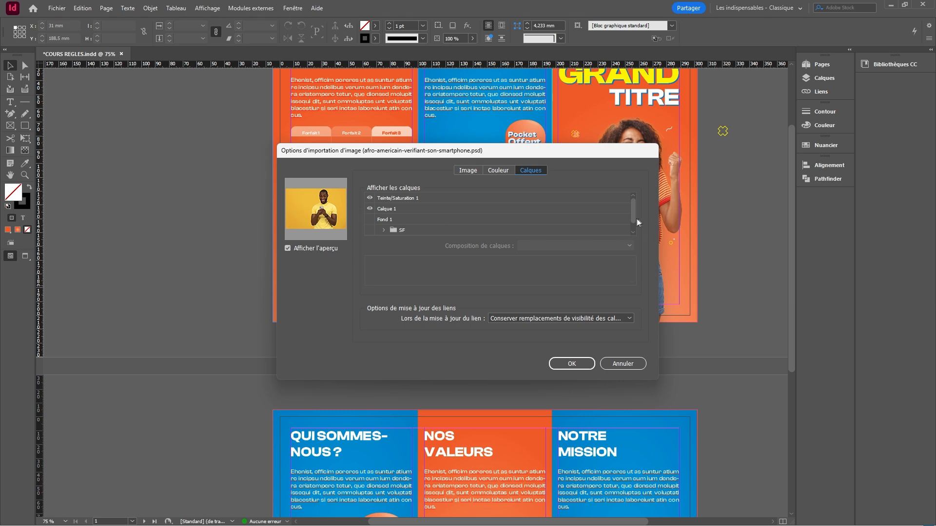
{"action": "left_click", "coordinate": [628, 365]}
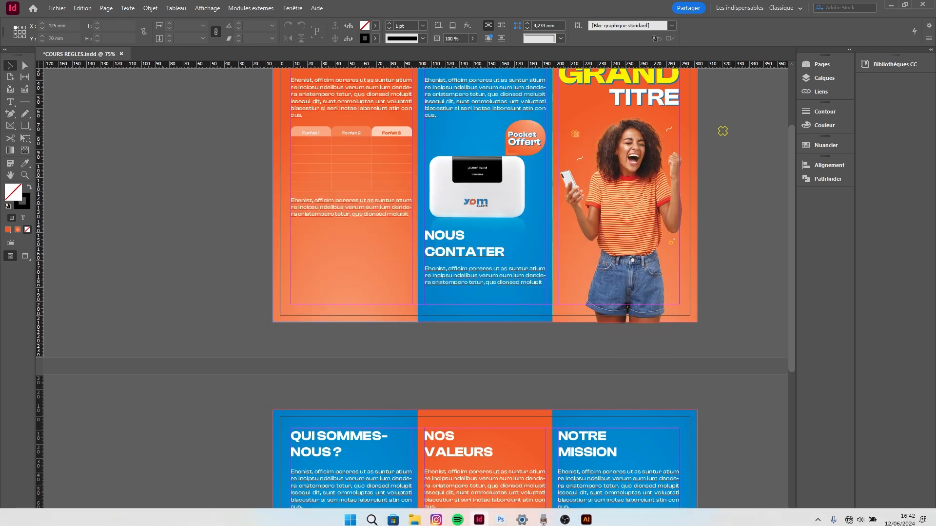
Switch to File Explorer and look through the photos in the IMAGES folder for a suitable portrait
{"action": "mouse_move", "coordinate": [413, 517]}
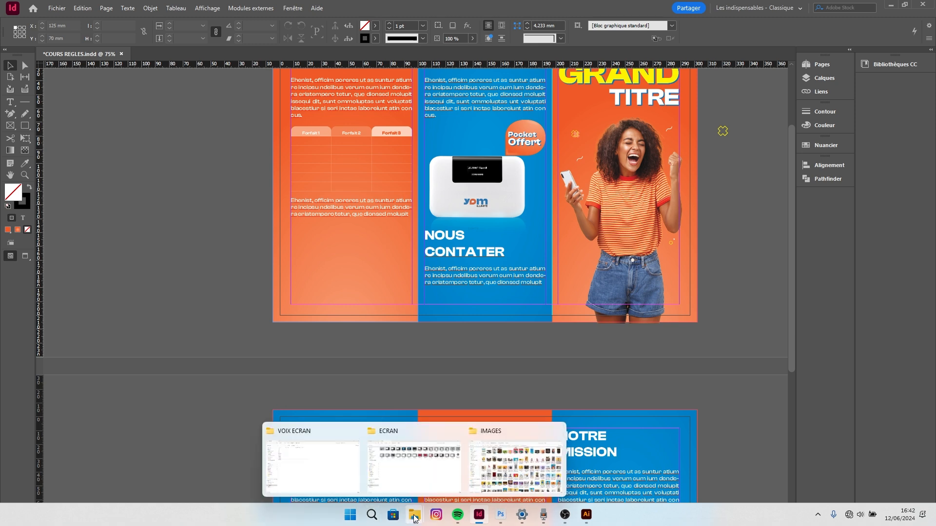
{"action": "left_click", "coordinate": [514, 465]}
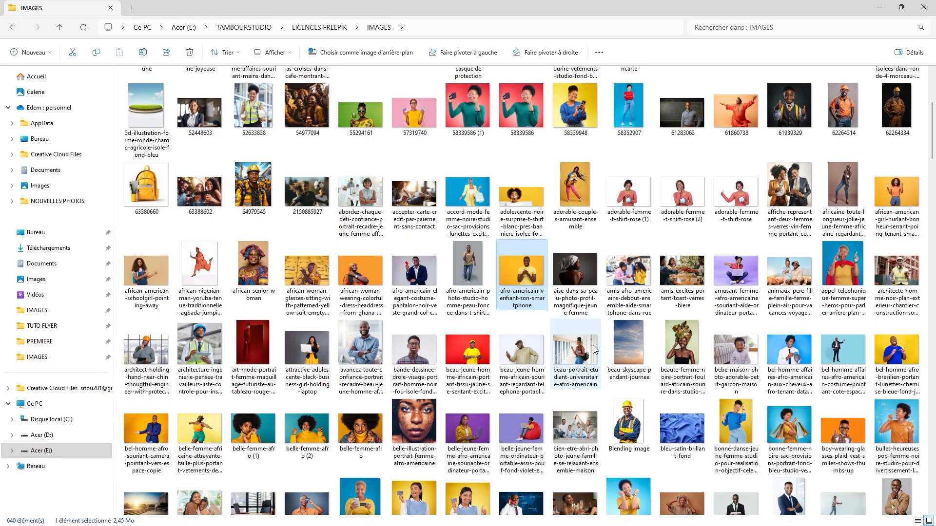
{"action": "scroll", "coordinate": [593, 346], "scroll_direction": "down", "scroll_amount": 15}
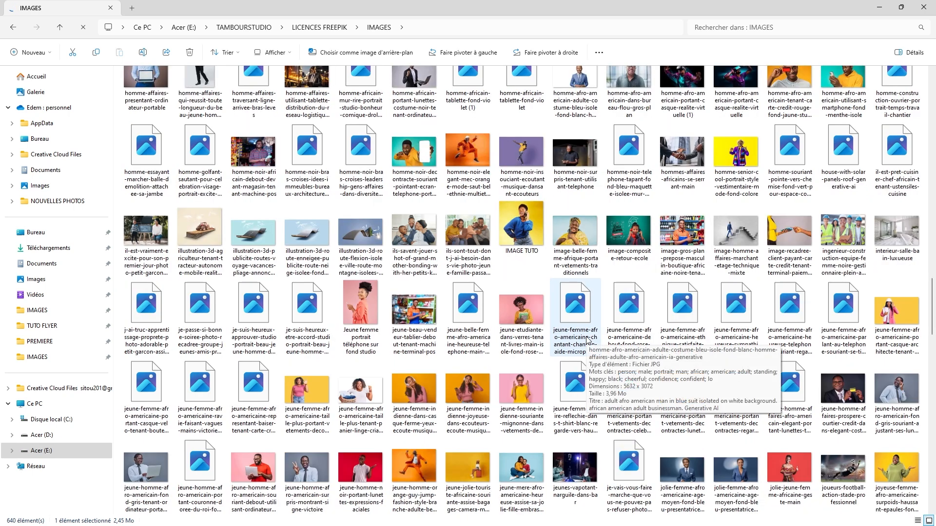
{"action": "scroll", "coordinate": [542, 292], "scroll_direction": "down", "scroll_amount": 10}
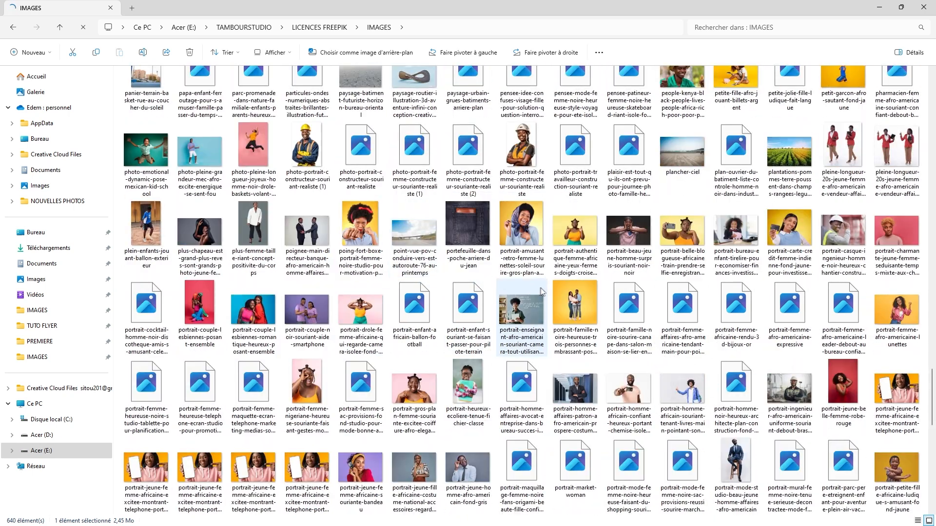
{"action": "scroll", "coordinate": [542, 291], "scroll_direction": "down", "scroll_amount": 10}
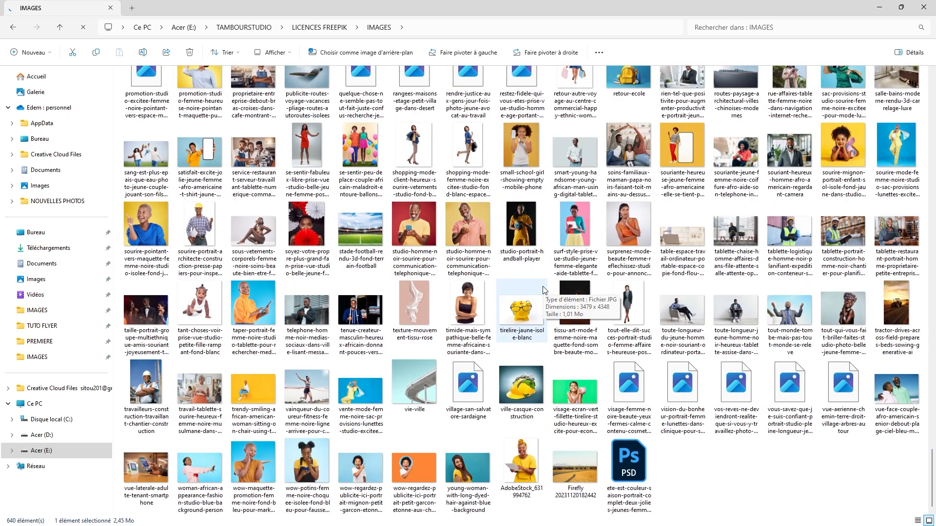
{"action": "left_click", "coordinate": [320, 469]}
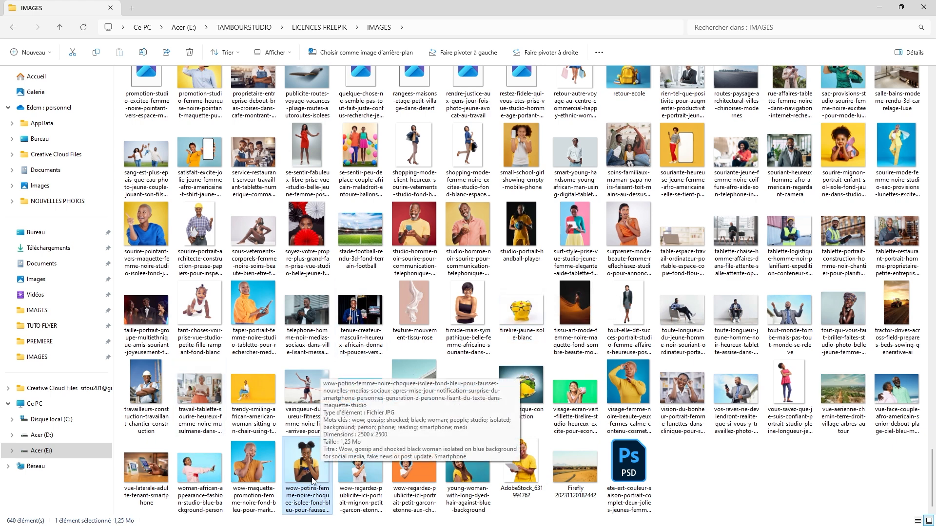
{"action": "scroll", "coordinate": [419, 341], "scroll_direction": "up", "scroll_amount": 15}
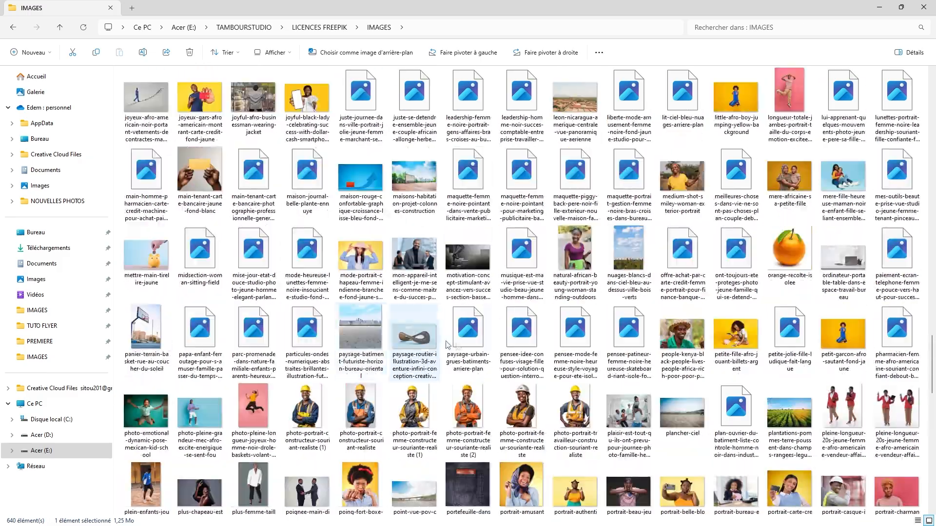
{"action": "scroll", "coordinate": [433, 341], "scroll_direction": "up", "scroll_amount": 10}
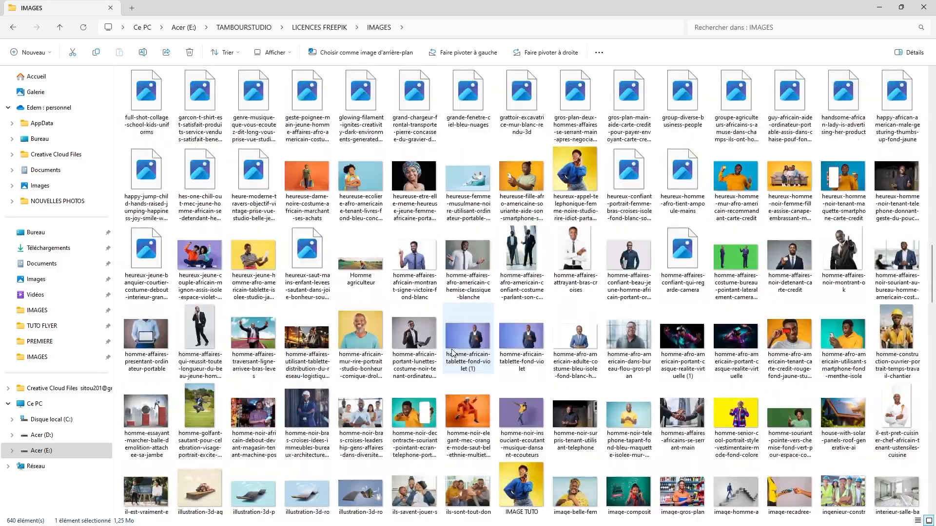
{"action": "scroll", "coordinate": [463, 336], "scroll_direction": "up", "scroll_amount": 10}
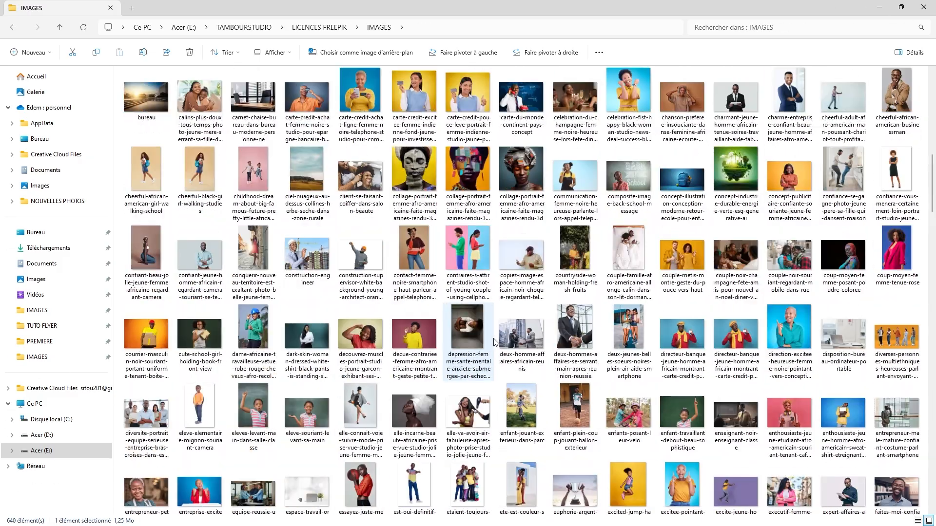
Open Retouche 1 from the IMAGES folder in Photoshop and examine its layer stack
{"action": "left_click", "coordinate": [365, 101]}
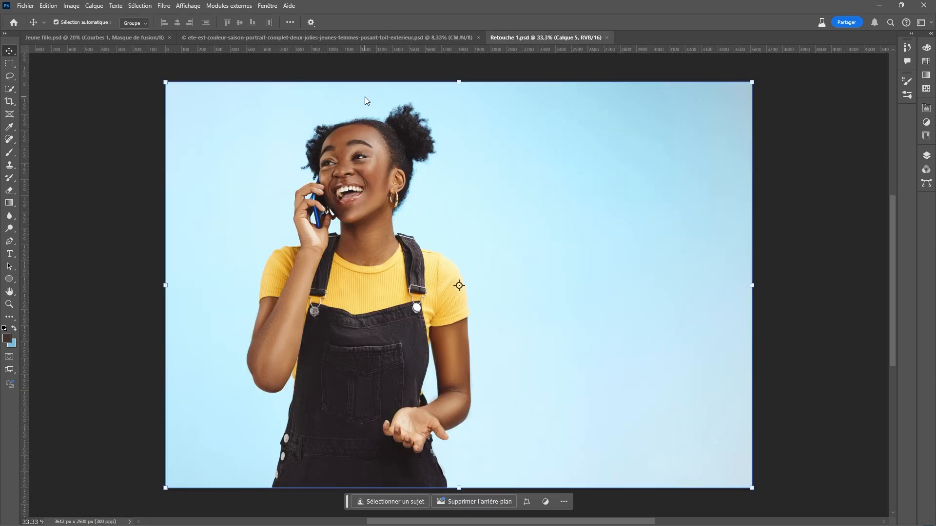
{"action": "left_click", "coordinate": [926, 154]}
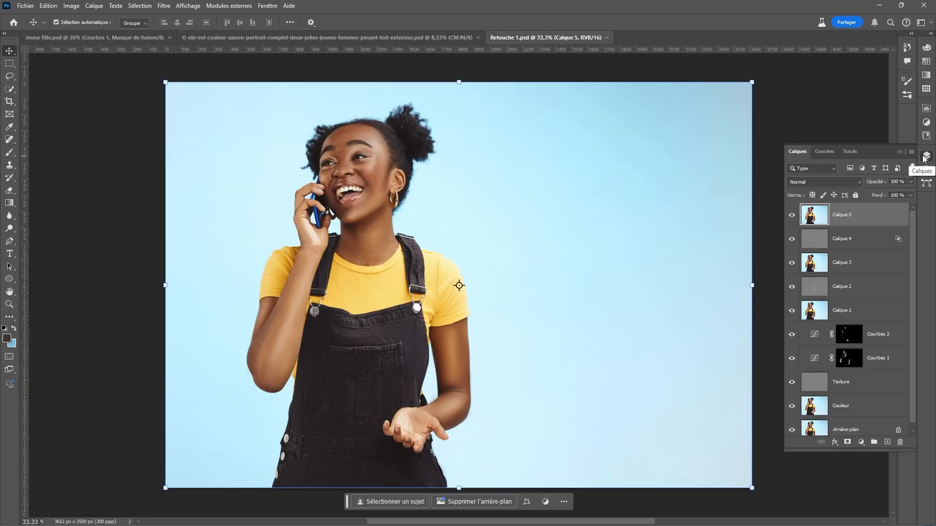
{"action": "scroll", "coordinate": [804, 334], "scroll_direction": "down", "scroll_amount": 1}
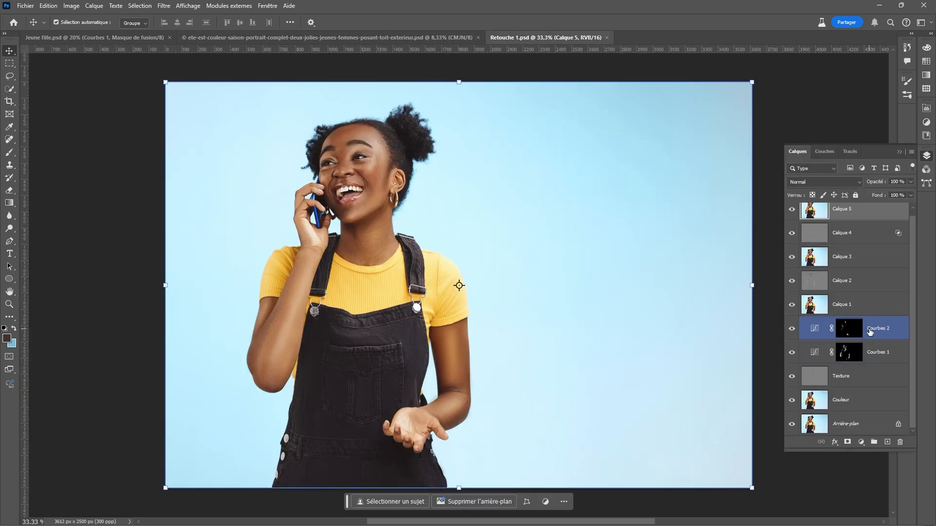
Return to the IMAGES folder in File Explorer and open Retouche 2 in Photoshop
{"action": "mouse_move", "coordinate": [436, 522]}
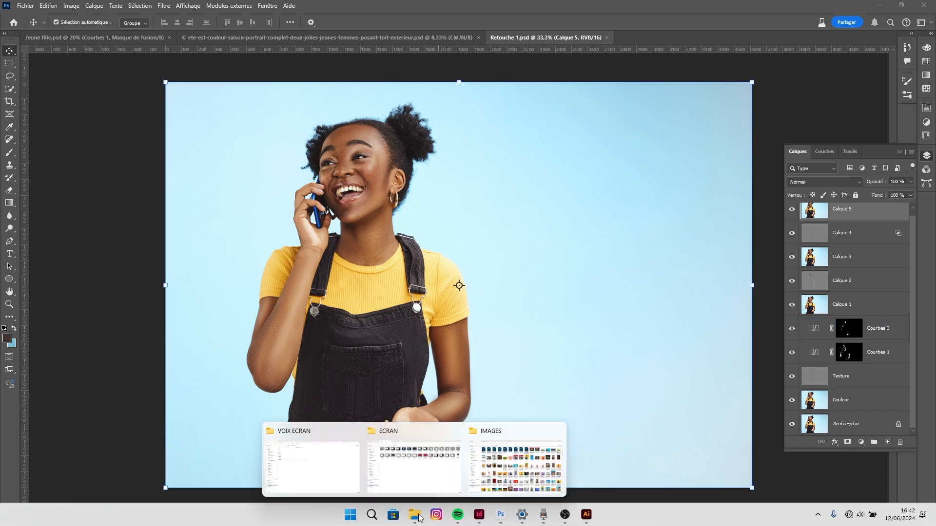
{"action": "left_click", "coordinate": [513, 473]}
{"action": "left_click", "coordinate": [422, 92]}
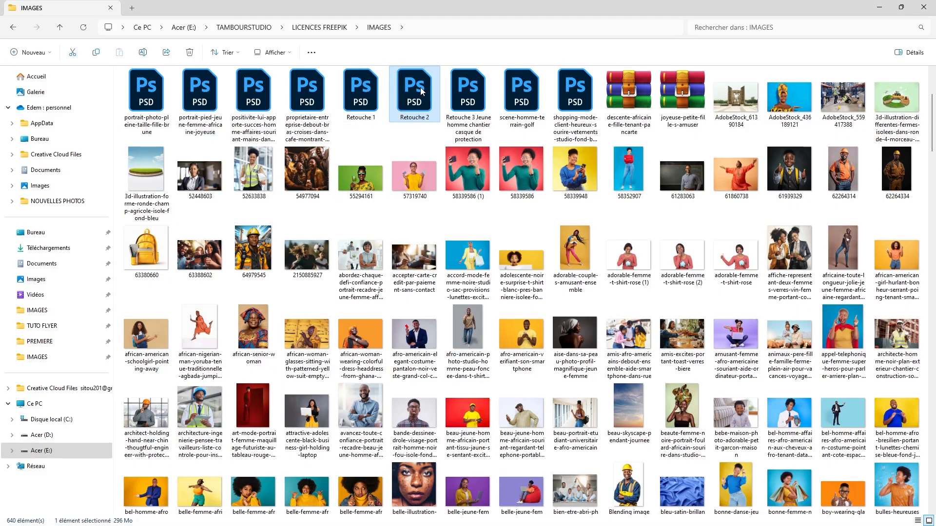
{"action": "double_click", "coordinate": [422, 92]}
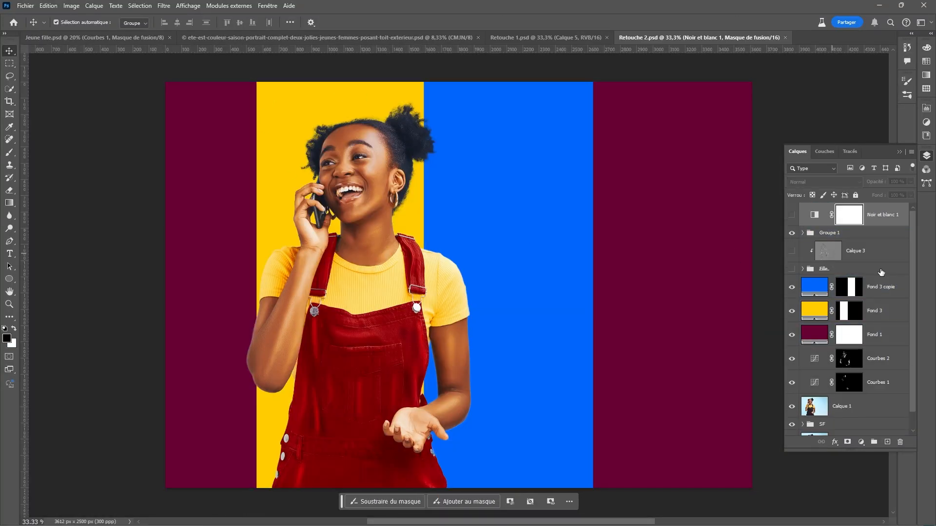
Isolate the cut-out woman by keeping Groupe 1 visible and hiding every layer beneath it, including Fond layers, curves, Calque 1, SF and Arrière-plan
{"action": "left_click", "coordinate": [839, 233]}
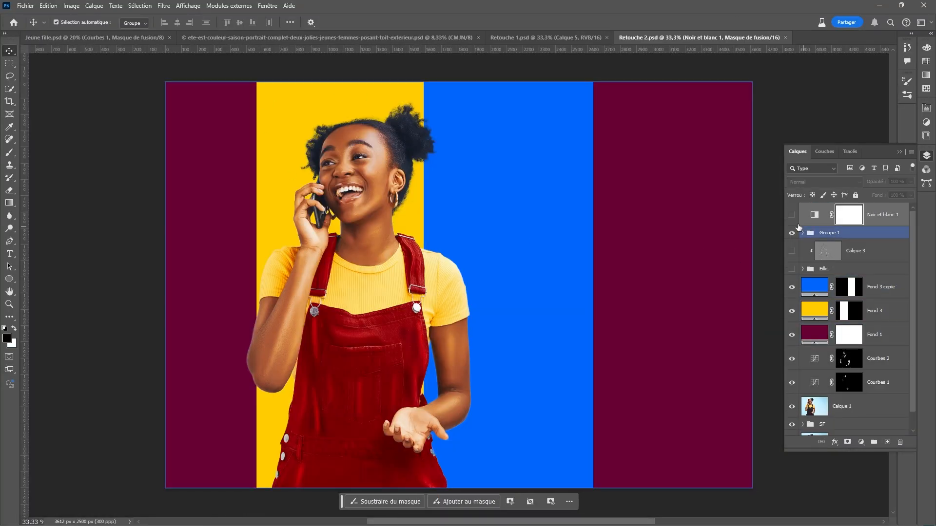
{"action": "left_click", "coordinate": [791, 233]}
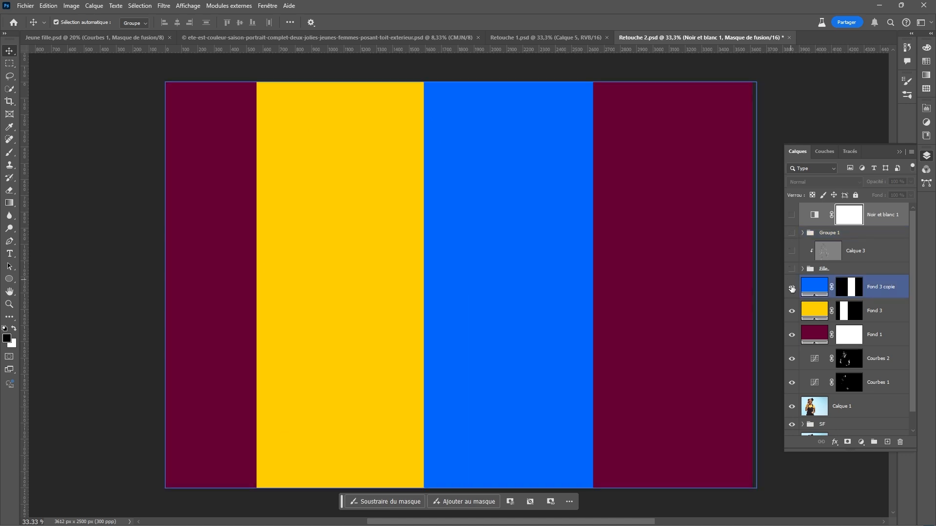
{"action": "left_click", "coordinate": [793, 233]}
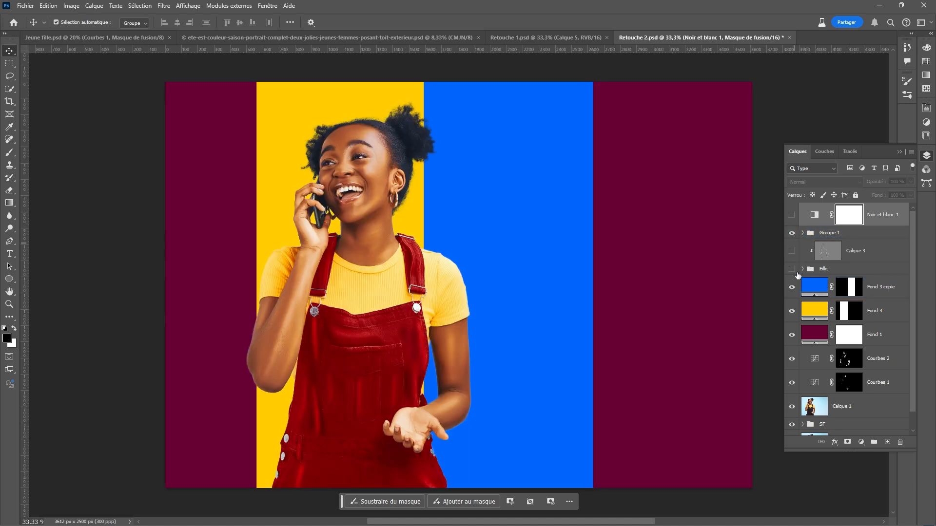
{"action": "left_click", "coordinate": [791, 291]}
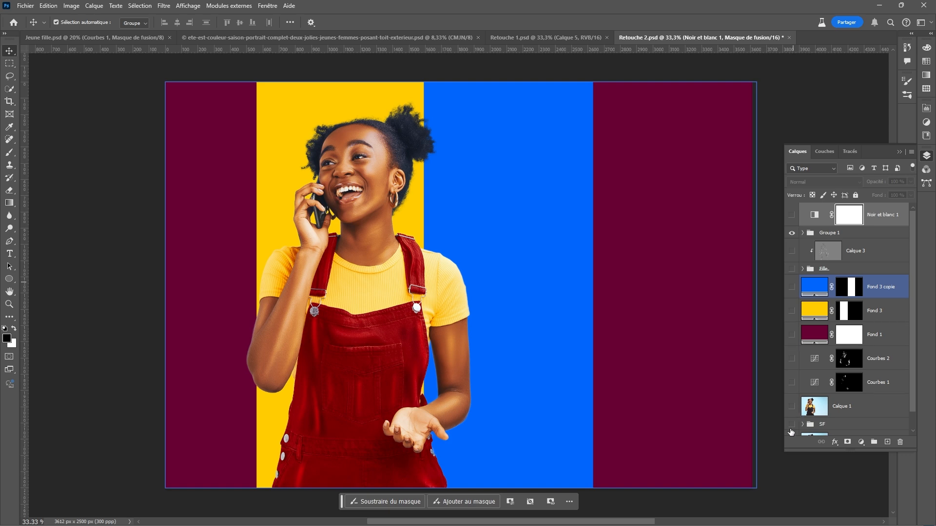
{"action": "left_click", "coordinate": [791, 432]}
{"action": "scroll", "coordinate": [860, 387], "scroll_direction": "down", "scroll_amount": 1}
{"action": "left_click", "coordinate": [791, 425]}
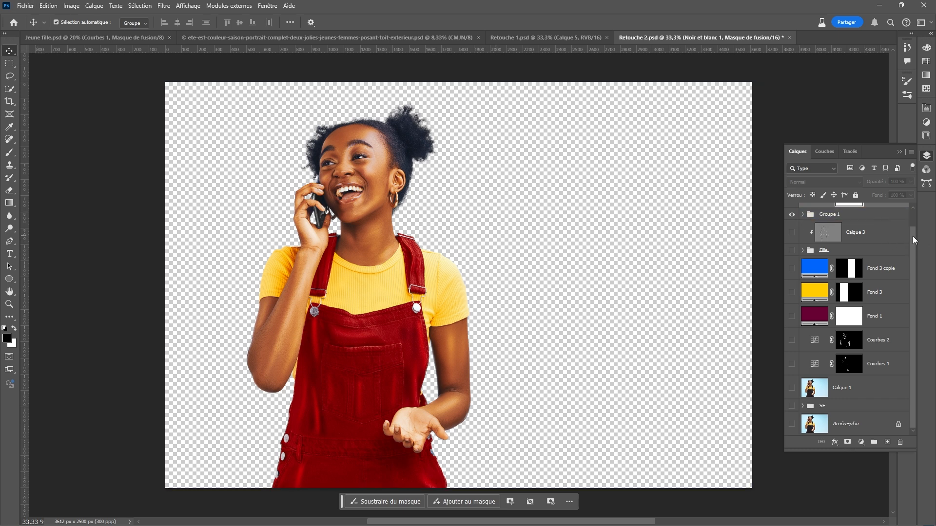
Convert Groupe 1 to a smart object and open its contents as a separate document
{"action": "left_click_drag", "start_coordinate": [914, 240], "coordinate": [915, 200]}
{"action": "left_click", "coordinate": [858, 236]}
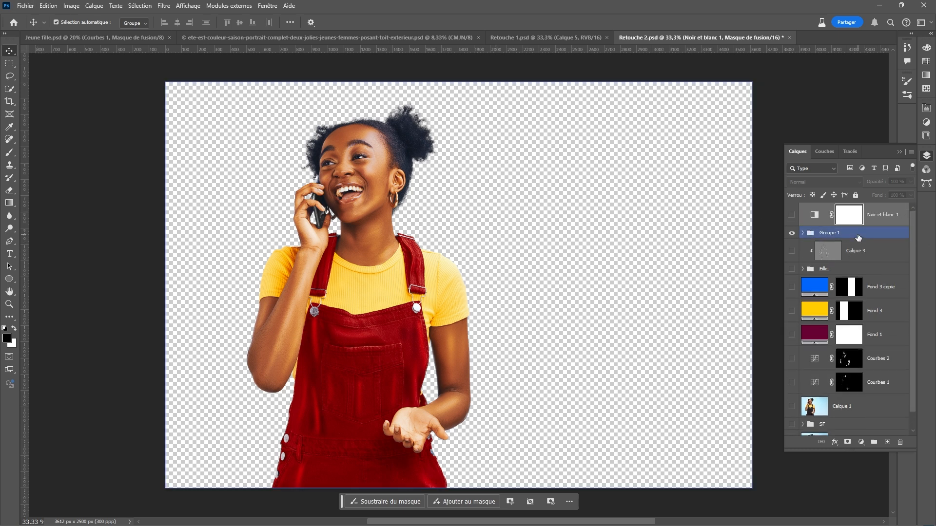
{"action": "right_click", "coordinate": [858, 237]}
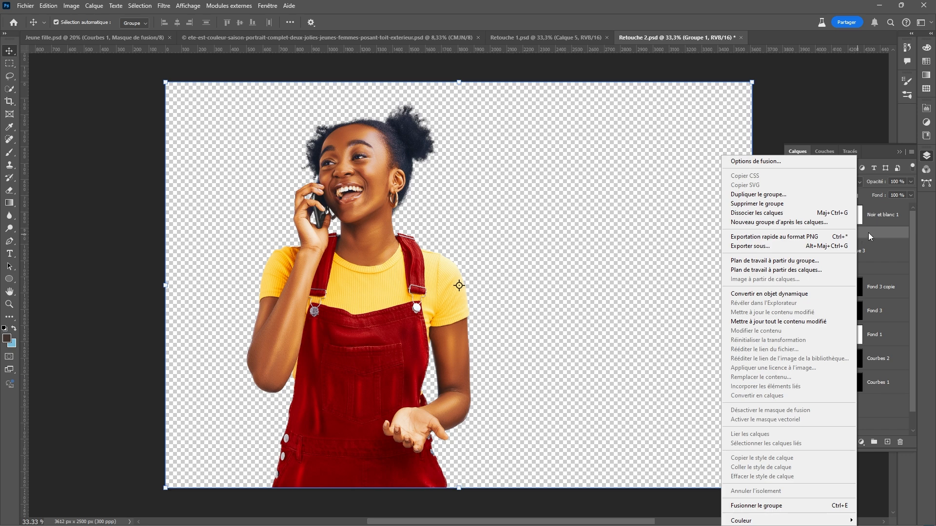
{"action": "left_click", "coordinate": [769, 294]}
{"action": "double_click", "coordinate": [824, 248]}
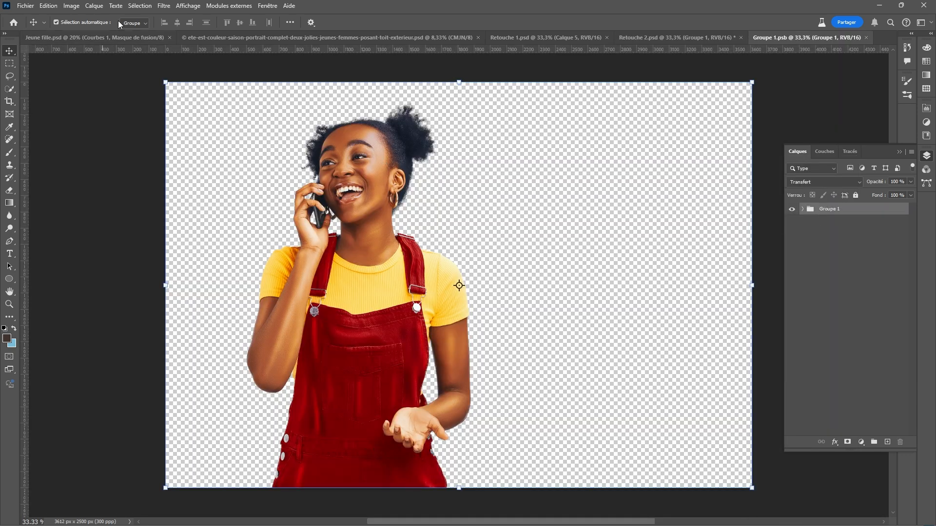
Convert the group inside the Groupe 1.psb document to a smart object
{"action": "left_click", "coordinate": [801, 209]}
{"action": "left_click", "coordinate": [802, 209]}
{"action": "right_click", "coordinate": [866, 213]}
{"action": "left_click", "coordinate": [766, 296]}
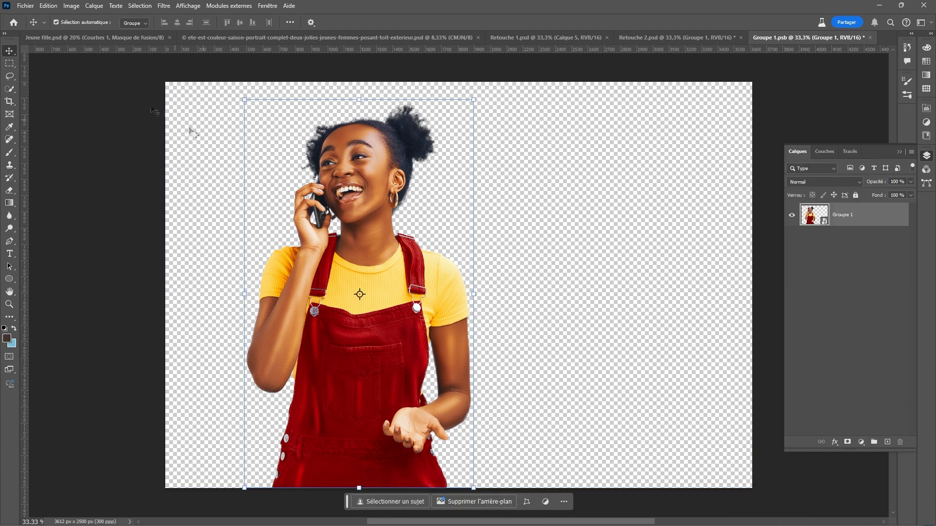
Convert Groupe 1.psb to CMYK colour mode without rasterizing the smart object, then deselect the layer
{"action": "left_click", "coordinate": [71, 6]}
{"action": "mouse_move", "coordinate": [78, 20]}
{"action": "left_click", "coordinate": [210, 62]}
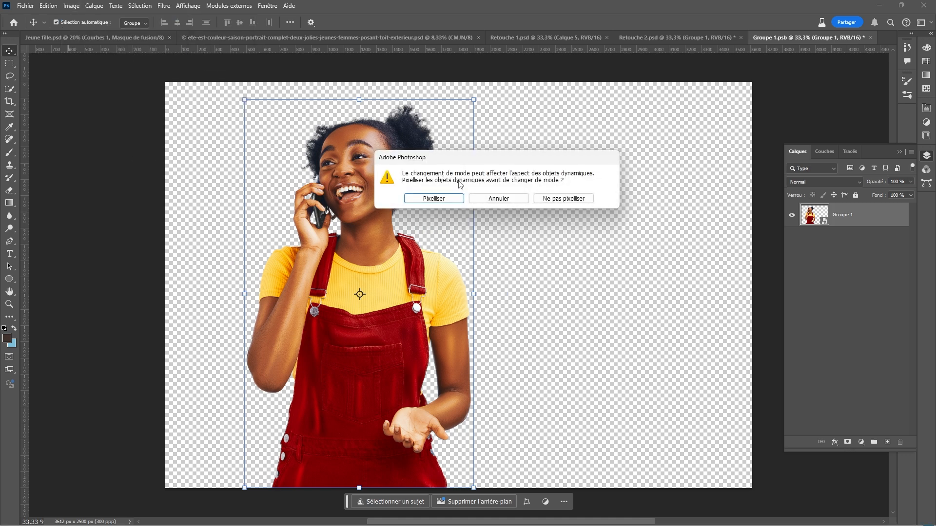
{"action": "left_click", "coordinate": [550, 198]}
{"action": "left_click", "coordinate": [441, 213]}
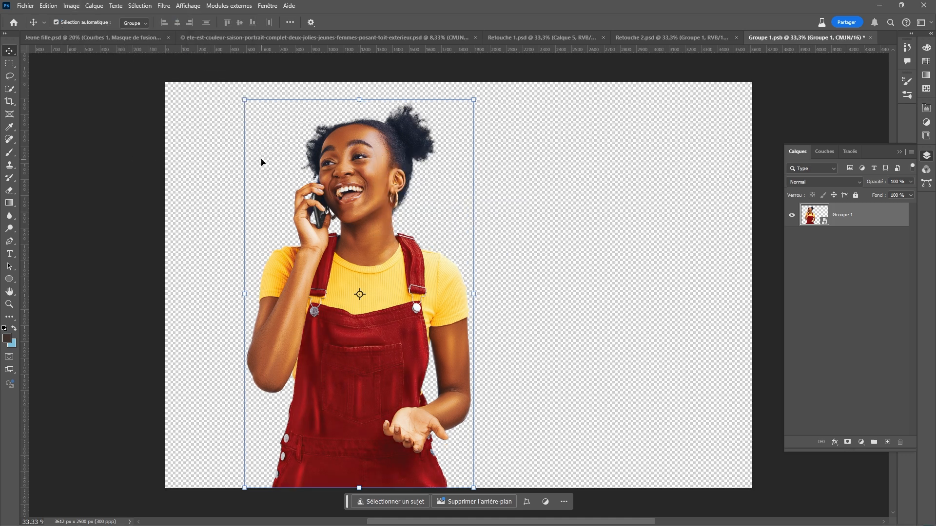
{"action": "left_click", "coordinate": [185, 168]}
Save the CMYK document as IMAGE 2 in Large Document Format (PSB) in the E: drive's YT/DEPLIANT/PSD folder
{"action": "left_click", "coordinate": [26, 6]}
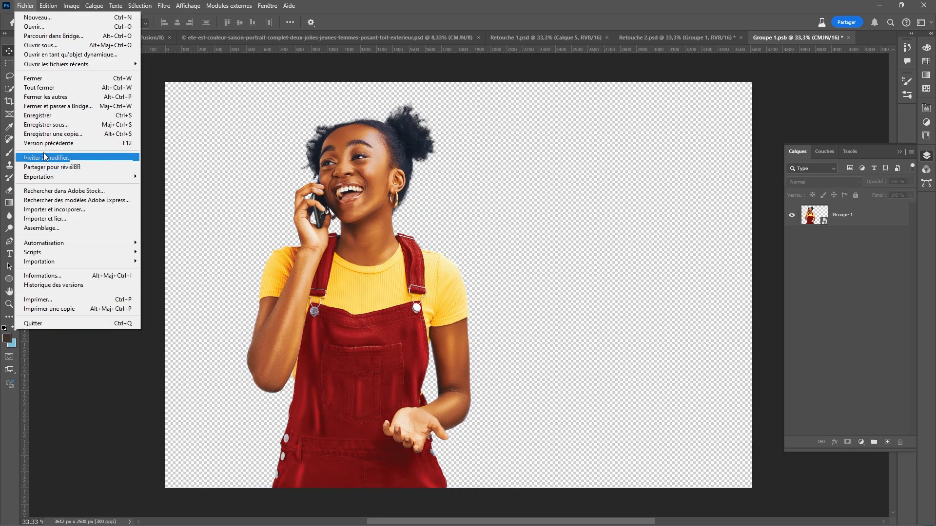
{"action": "left_click", "coordinate": [44, 125]}
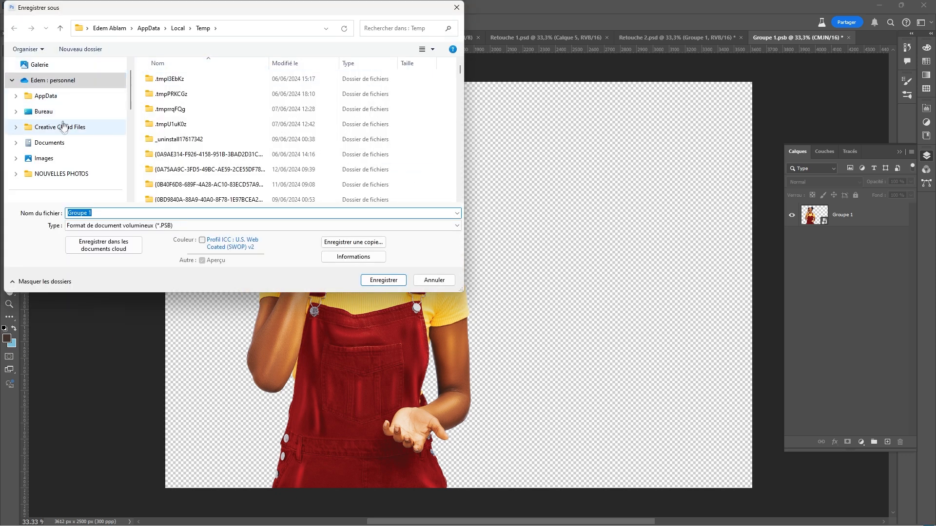
{"action": "scroll", "coordinate": [66, 151], "scroll_direction": "down", "scroll_amount": 2}
{"action": "scroll", "coordinate": [66, 158], "scroll_direction": "down", "scroll_amount": 3}
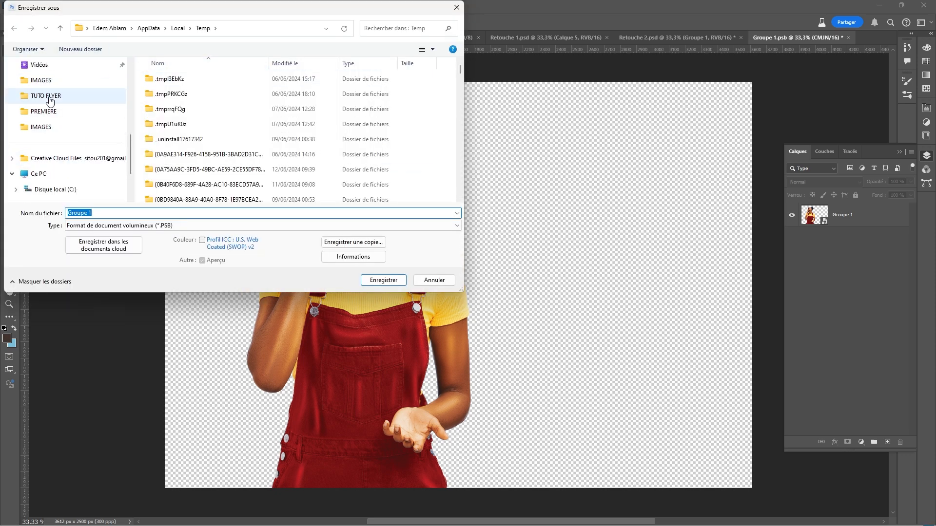
{"action": "left_click", "coordinate": [49, 97]}
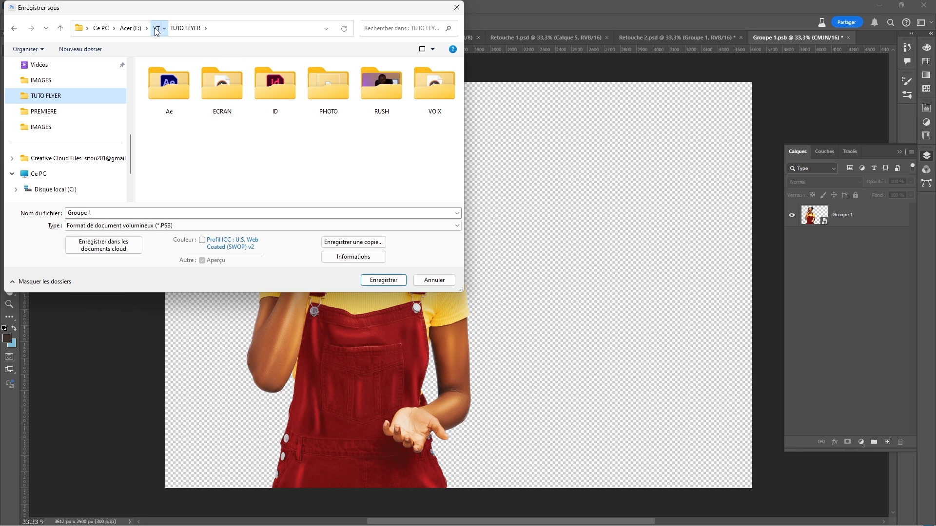
{"action": "left_click", "coordinate": [155, 28]}
{"action": "left_click", "coordinate": [166, 156]}
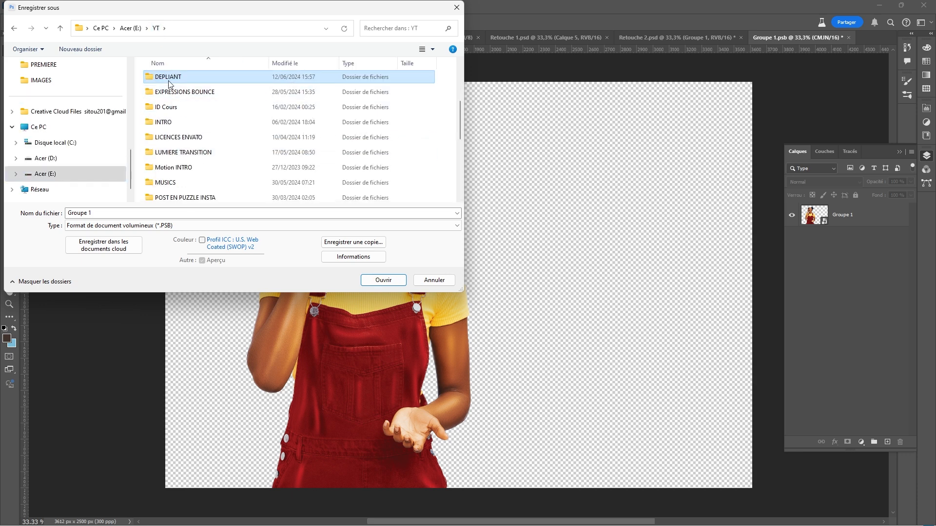
{"action": "double_click", "coordinate": [167, 77]}
{"action": "double_click", "coordinate": [164, 107]}
{"action": "left_click", "coordinate": [103, 212]}
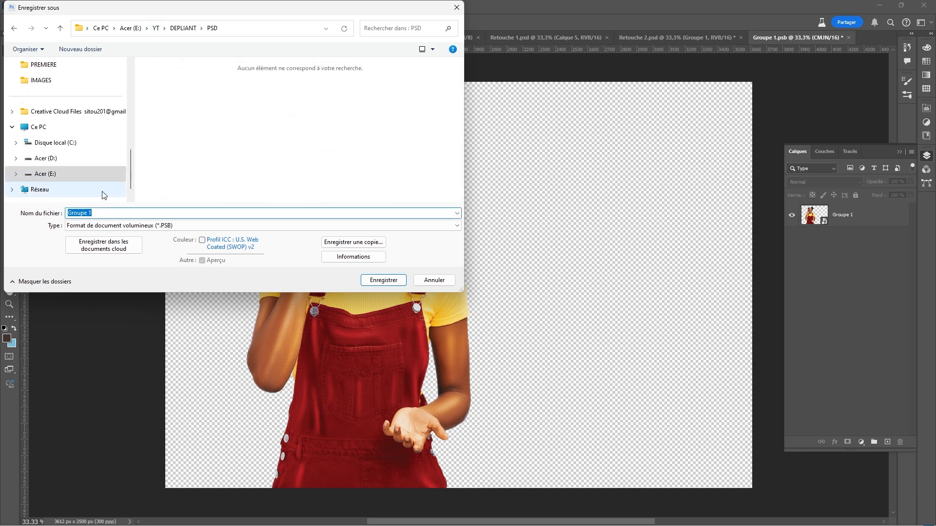
{"action": "type", "text": "IMAGE 2"}
{"action": "key", "text": "Return"}
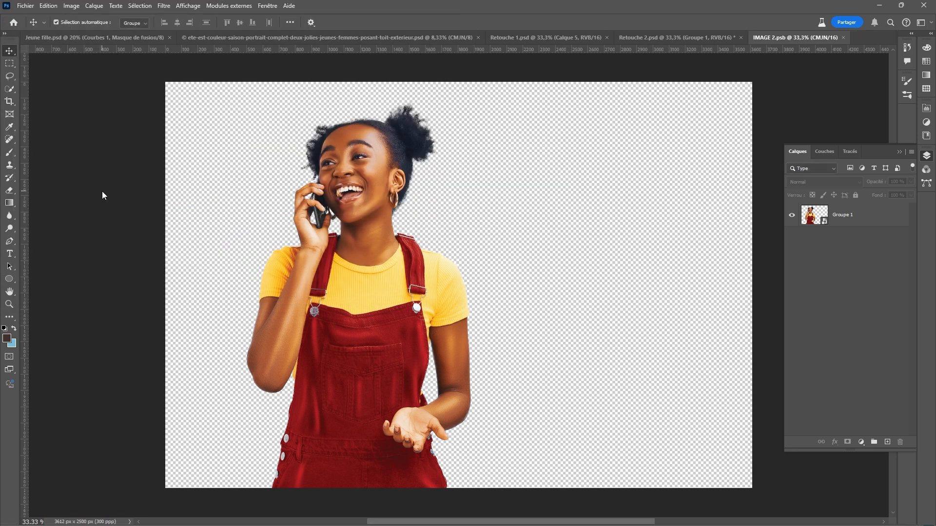
Save IMAGE 2 again in Photoshop PSD format in the same PSD folder
{"action": "left_click", "coordinate": [26, 6]}
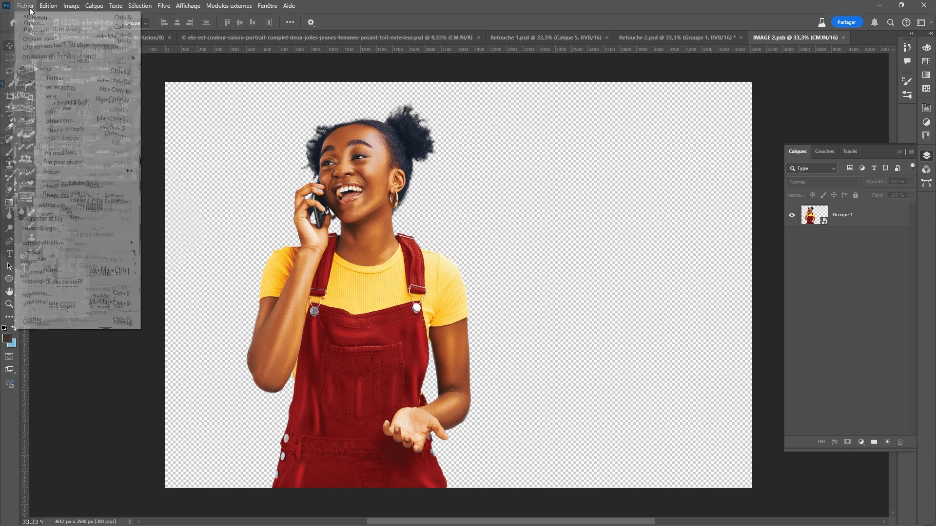
{"action": "left_click", "coordinate": [47, 125]}
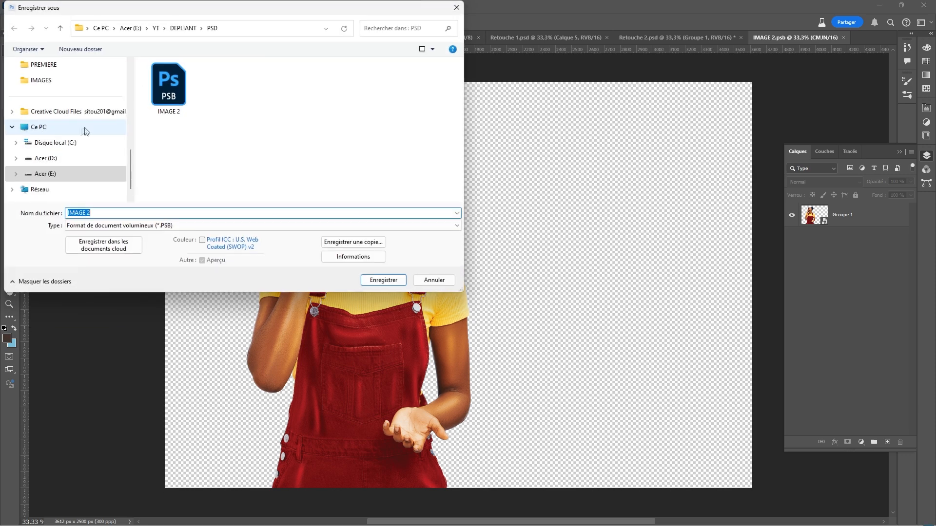
{"action": "left_click", "coordinate": [135, 225]}
{"action": "left_click", "coordinate": [135, 236]}
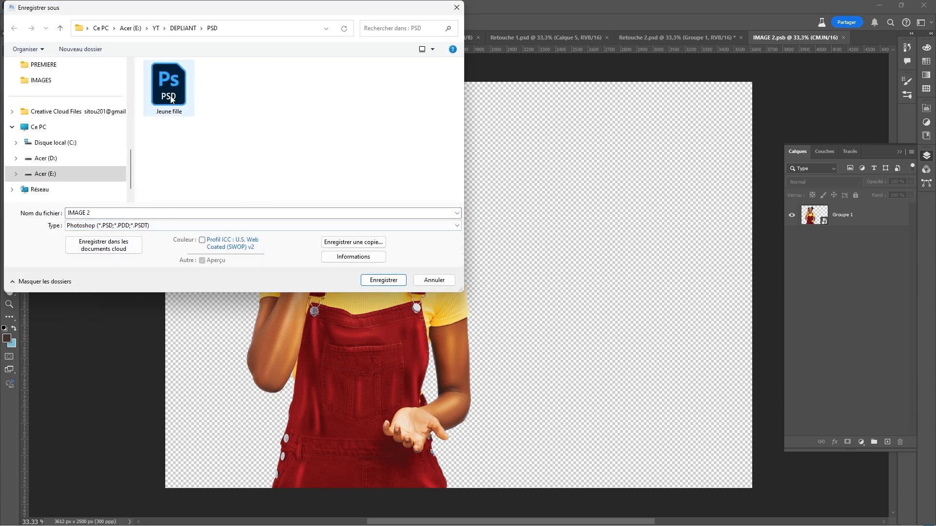
{"action": "left_click", "coordinate": [374, 281]}
{"action": "left_click", "coordinate": [607, 142]}
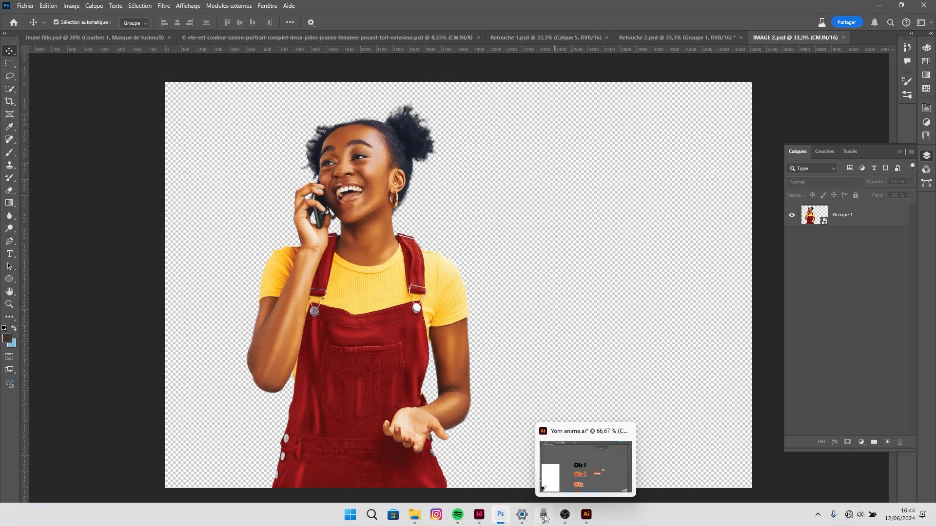
Switch to InDesign and import IMAGE 2.psd from the YT/DEPLIANT/PSD folder, keeping the Groupe 1 layer shown in the import options
{"action": "left_click", "coordinate": [479, 515]}
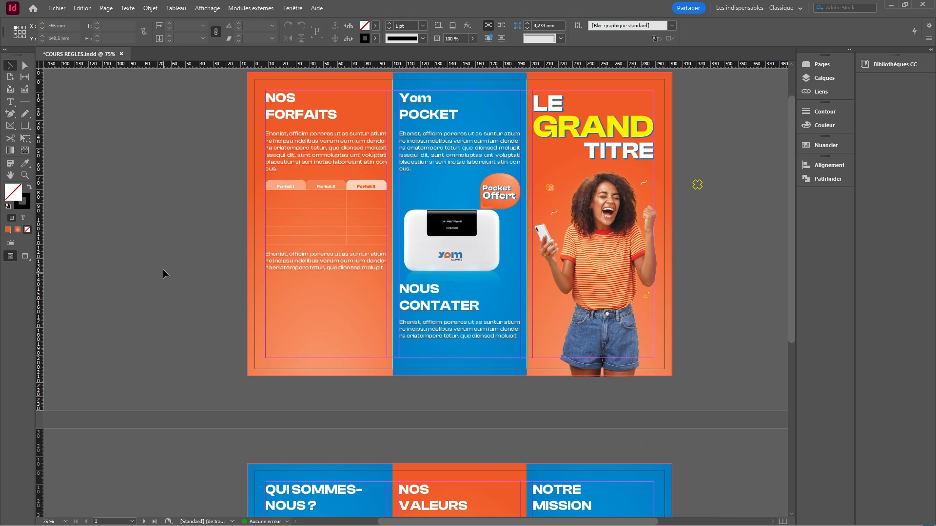
{"action": "key", "text": "ctrl+d"}
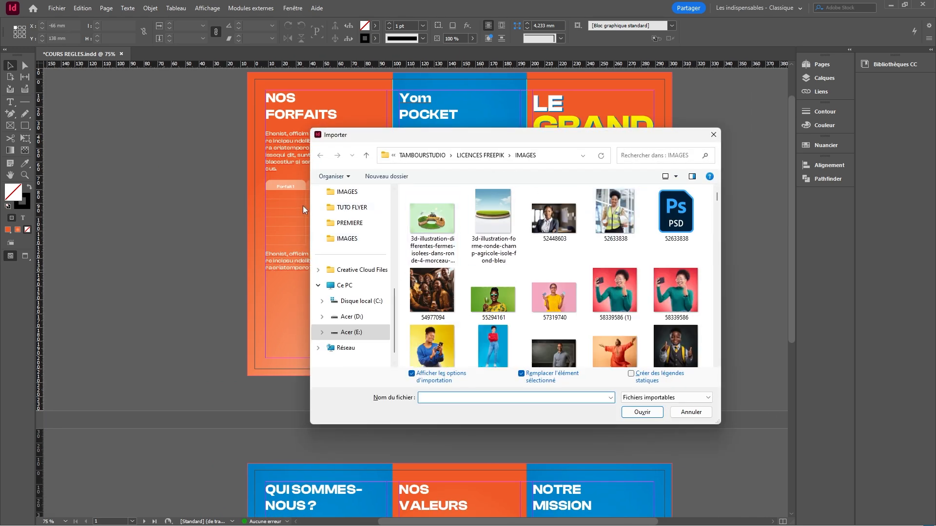
{"action": "left_click", "coordinate": [350, 207]}
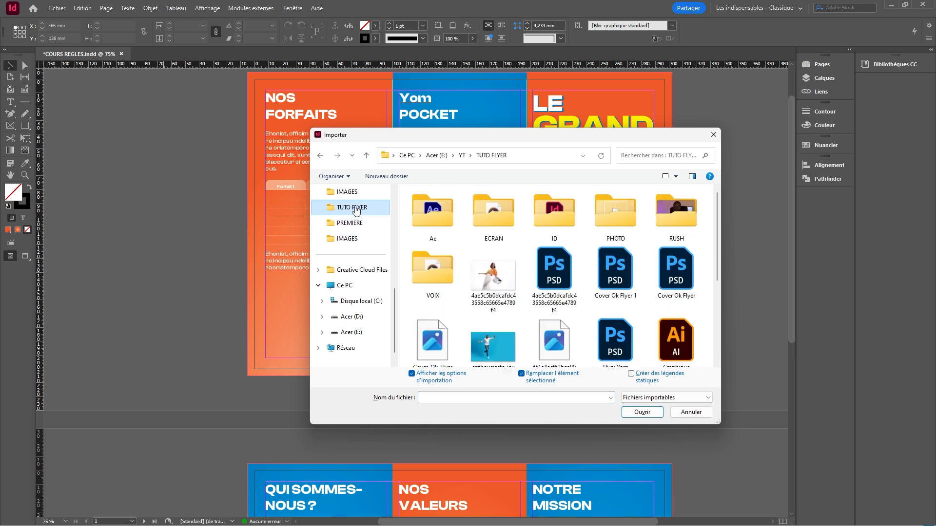
{"action": "left_click", "coordinate": [345, 193]}
{"action": "left_click", "coordinate": [575, 277]}
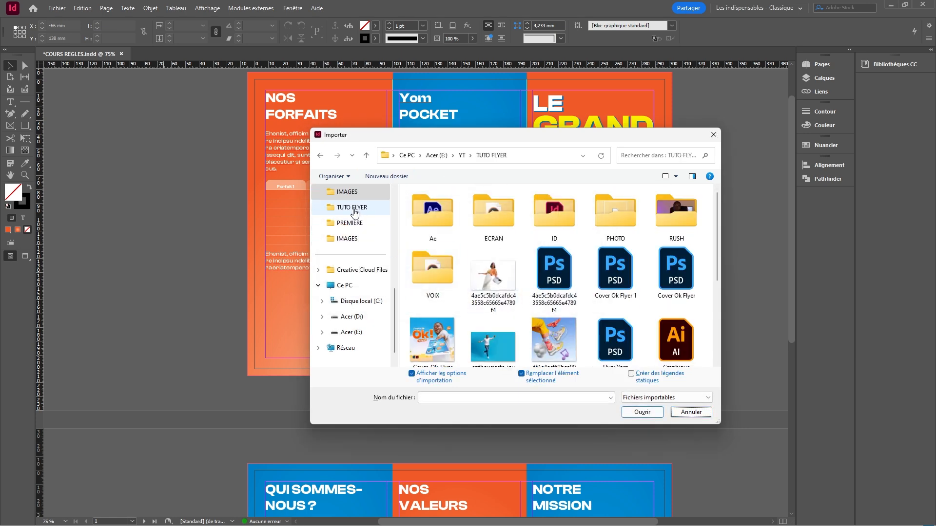
{"action": "left_click", "coordinate": [462, 155]}
{"action": "scroll", "coordinate": [434, 210], "scroll_direction": "up", "scroll_amount": 3}
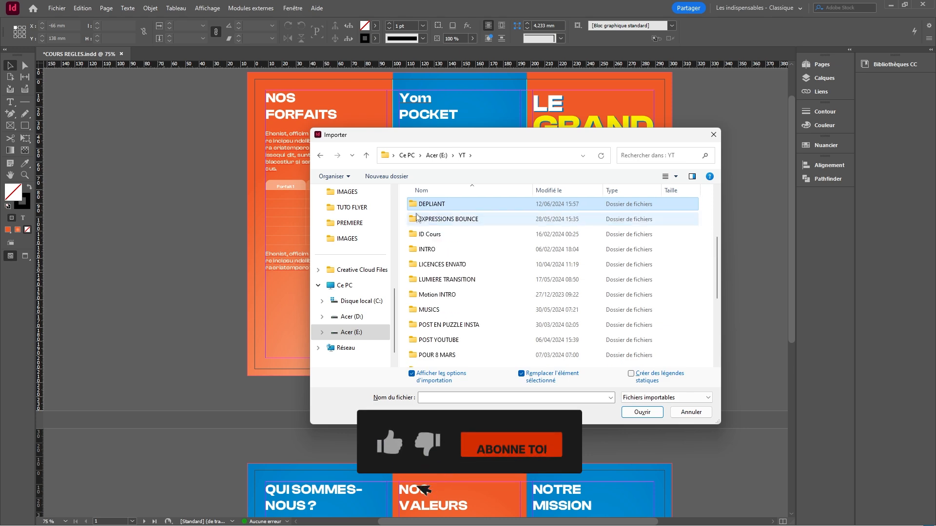
{"action": "double_click", "coordinate": [434, 204]}
{"action": "double_click", "coordinate": [422, 236]}
{"action": "left_click", "coordinate": [432, 214]}
{"action": "left_click", "coordinate": [642, 412]}
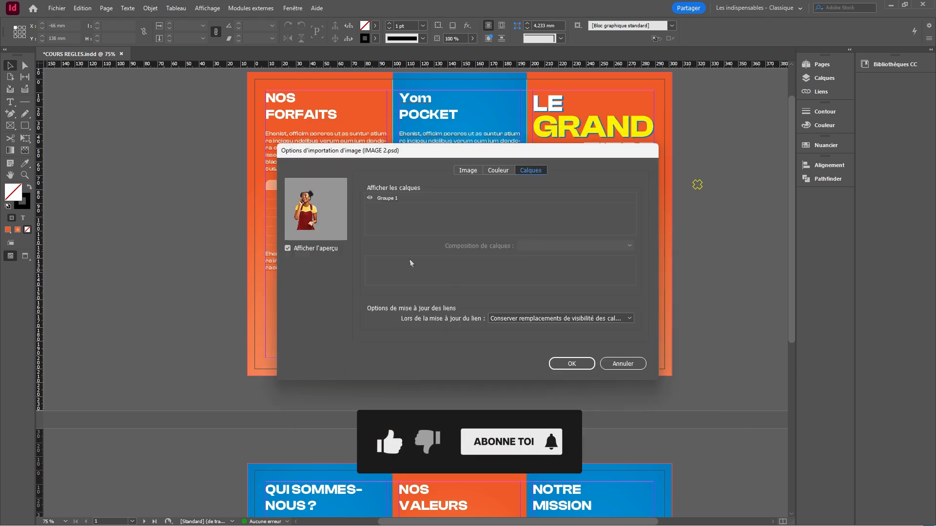
{"action": "left_click", "coordinate": [571, 363]}
Place the woman's image in the lower part of page 1's orange left panel and delete the paragraph below the Forfait table
{"action": "left_click_drag", "start_coordinate": [441, 254], "coordinate": [378, 381]}
{"action": "left_click", "coordinate": [183, 324]}
{"action": "scroll", "coordinate": [183, 322], "scroll_direction": "up", "scroll_amount": 3}
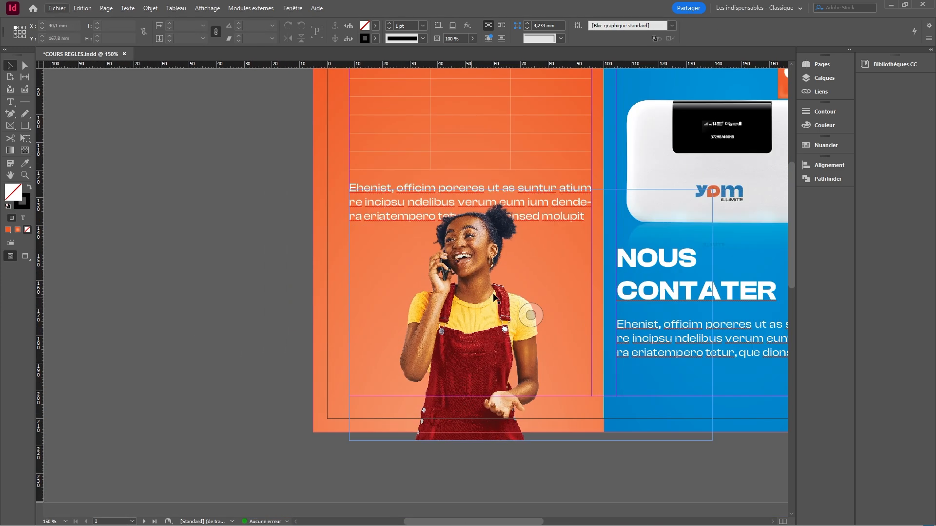
{"action": "left_click_drag", "start_coordinate": [474, 188], "coordinate": [193, 340]}
{"action": "key", "text": "Delete"}
Fit the woman's image frame to the page's bottom bleed edge, the left panel's right edge and the table's lower edge
{"action": "scroll", "coordinate": [352, 369], "scroll_direction": "down", "scroll_amount": 4}
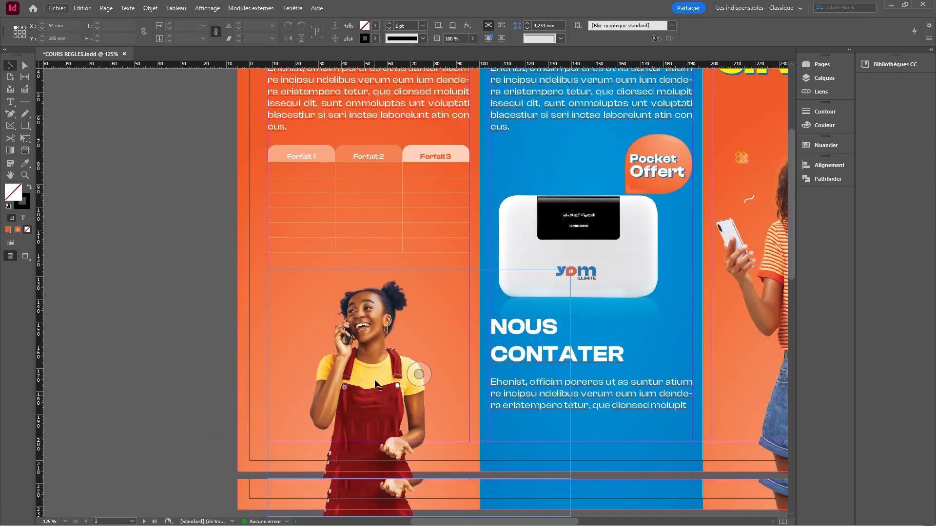
{"action": "left_click_drag", "start_coordinate": [419, 365], "coordinate": [420, 358]}
{"action": "scroll", "coordinate": [419, 358], "scroll_direction": "down", "scroll_amount": 2}
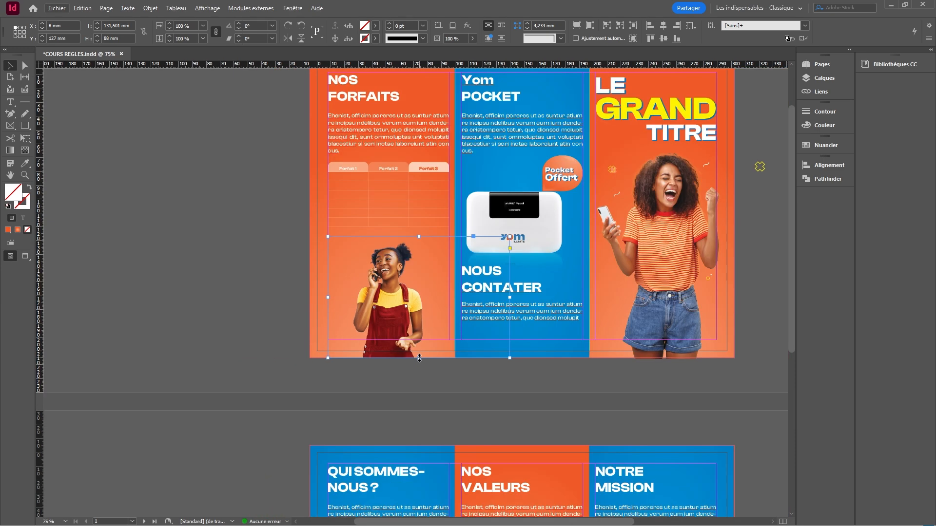
{"action": "left_click_drag", "start_coordinate": [510, 297], "coordinate": [455, 297]}
{"action": "left_click_drag", "start_coordinate": [390, 226], "coordinate": [390, 226]}
{"action": "left_click", "coordinate": [224, 274]}
Duplicate the Pocket Offert badge and its text from the blue panel into the orange left panel, beside the woman's head
{"action": "left_click_drag", "start_coordinate": [479, 288], "coordinate": [411, 355]}
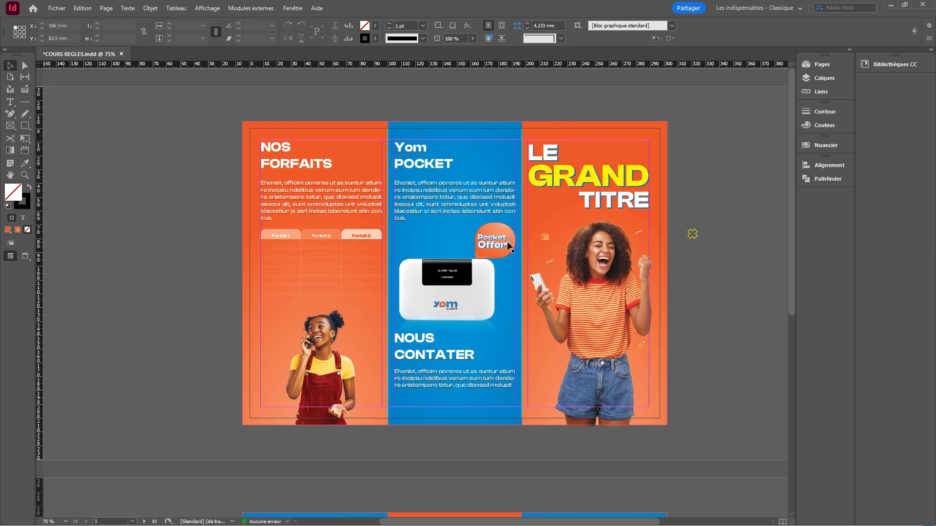
{"action": "scroll", "coordinate": [496, 247], "scroll_direction": "up", "scroll_amount": 3}
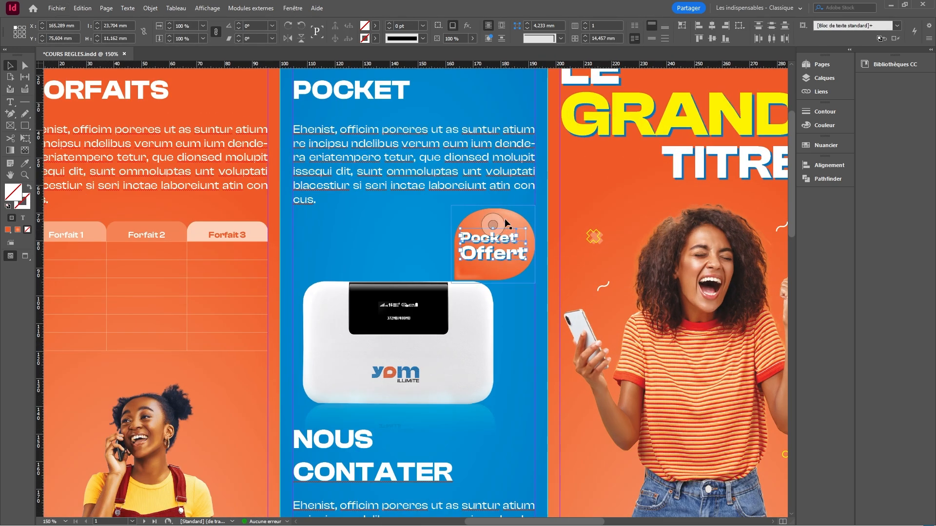
{"action": "left_click", "coordinate": [517, 245]}
{"action": "scroll", "coordinate": [517, 245], "scroll_direction": "down", "scroll_amount": 3}
{"action": "left_click_drag", "start_coordinate": [485, 263], "coordinate": [273, 344]}
{"action": "left_click", "coordinate": [233, 346]}
Arrange the woman's image behind the duplicated badge and select the badge's shape graphic
{"action": "scroll", "coordinate": [243, 338], "scroll_direction": "up", "scroll_amount": 3}
{"action": "left_click", "coordinate": [305, 338]}
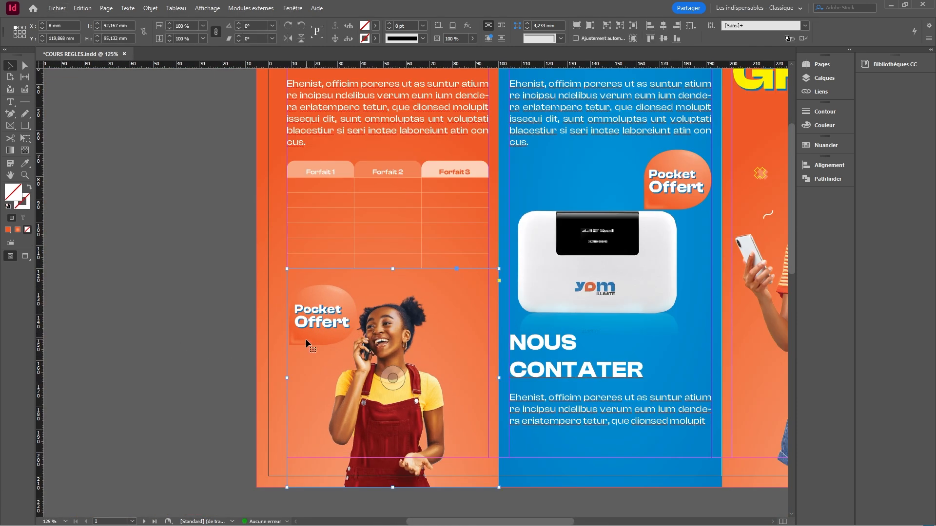
{"action": "right_click", "coordinate": [271, 384]}
{"action": "mouse_move", "coordinate": [304, 142]}
{"action": "left_click", "coordinate": [456, 175]}
{"action": "left_click", "coordinate": [162, 273]}
{"action": "left_click", "coordinate": [300, 335]}
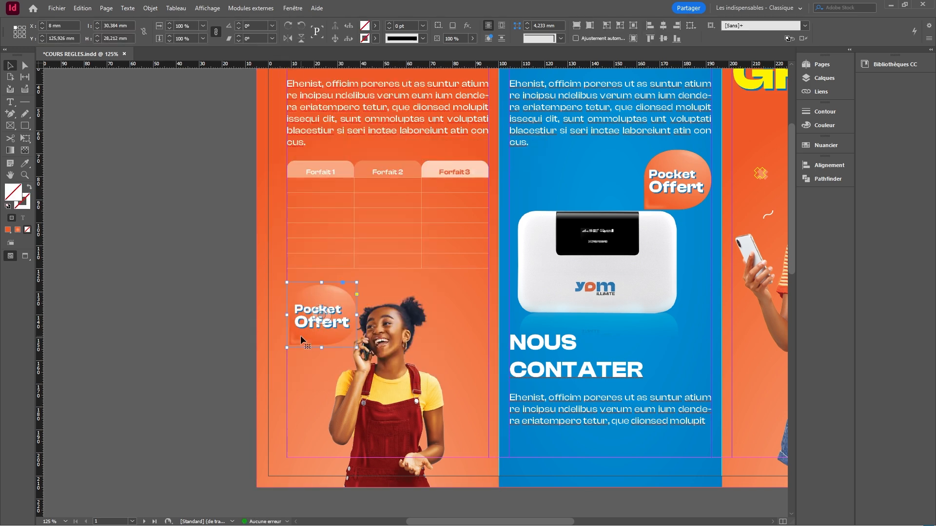
Replace the duplicated badge's orange graphic with page 2 of Graphique.ai from the TUTO FLYER folder, cropped to Art with a transparent background
{"action": "key", "text": "ctrl+d"}
{"action": "left_click", "coordinate": [462, 155]}
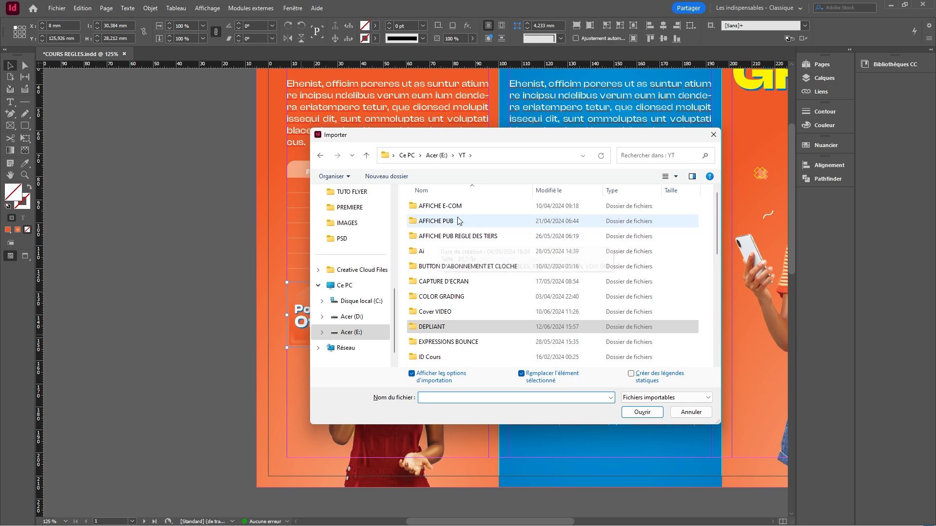
{"action": "left_click", "coordinate": [461, 239]}
{"action": "double_click", "coordinate": [461, 239]}
{"action": "double_click", "coordinate": [460, 239]}
{"action": "scroll", "coordinate": [465, 343], "scroll_direction": "down", "scroll_amount": 2}
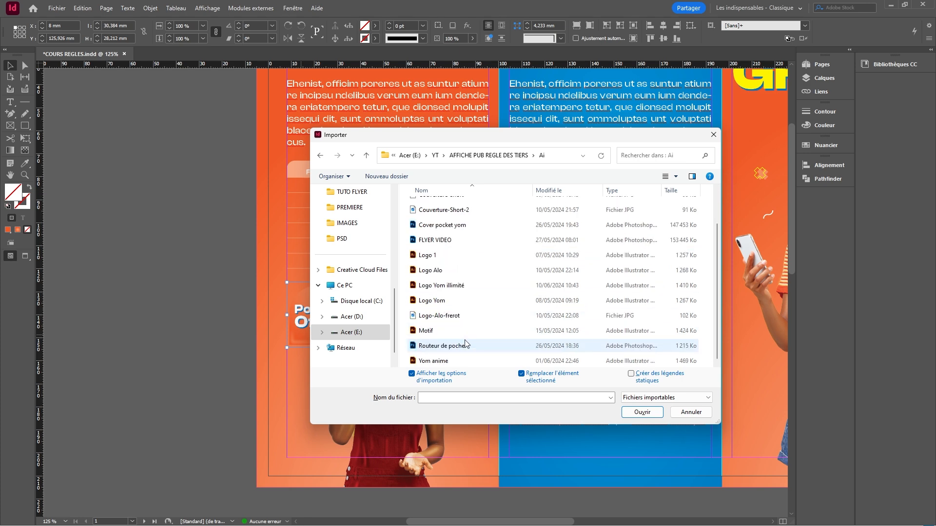
{"action": "left_click", "coordinate": [351, 192]}
{"action": "scroll", "coordinate": [635, 312], "scroll_direction": "down", "scroll_amount": 2}
{"action": "left_click", "coordinate": [676, 233]}
{"action": "left_click", "coordinate": [638, 414]}
{"action": "left_click", "coordinate": [542, 214]}
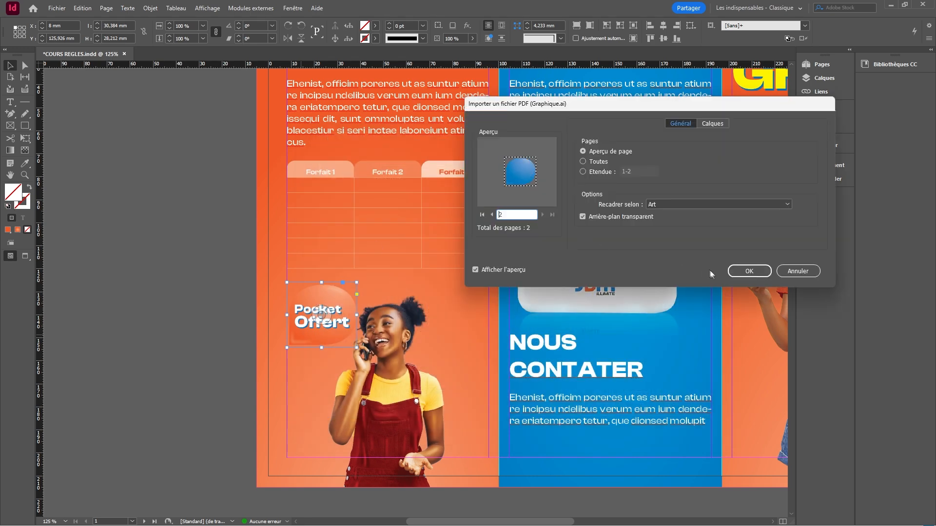
{"action": "left_click", "coordinate": [749, 271]}
{"action": "left_click", "coordinate": [174, 265]}
{"action": "scroll", "coordinate": [149, 310], "scroll_direction": "down", "scroll_amount": 2}
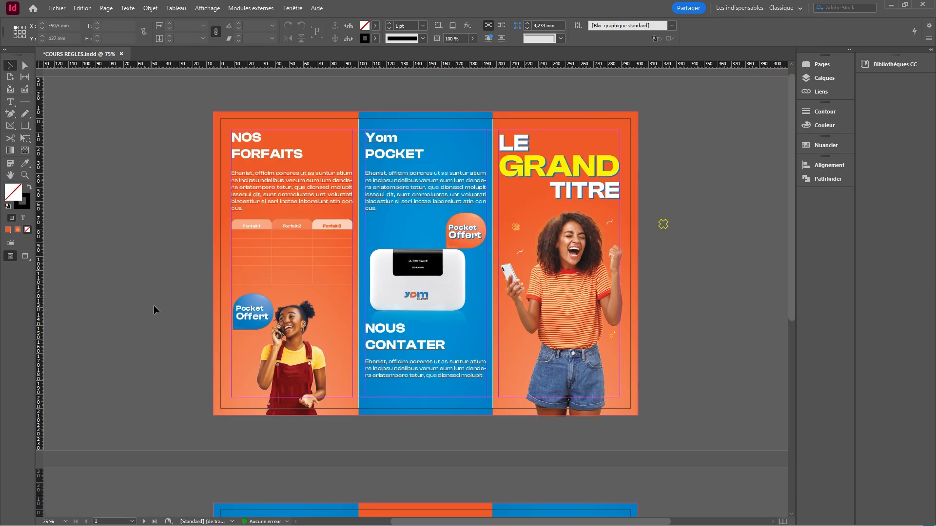
Shift the woman's picture to the right inside its frame, away from the blue badge
{"action": "scroll", "coordinate": [174, 371], "scroll_direction": "up", "scroll_amount": 1}
{"action": "left_click", "coordinate": [349, 395]}
{"action": "left_click", "coordinate": [340, 345]}
{"action": "left_click_drag", "start_coordinate": [331, 374], "coordinate": [355, 375]}
{"action": "left_click", "coordinate": [205, 314]}
Extend the woman's image frame upward, then enlarge and reposition the picture within it beside the blue badge
{"action": "left_click", "coordinate": [366, 288]}
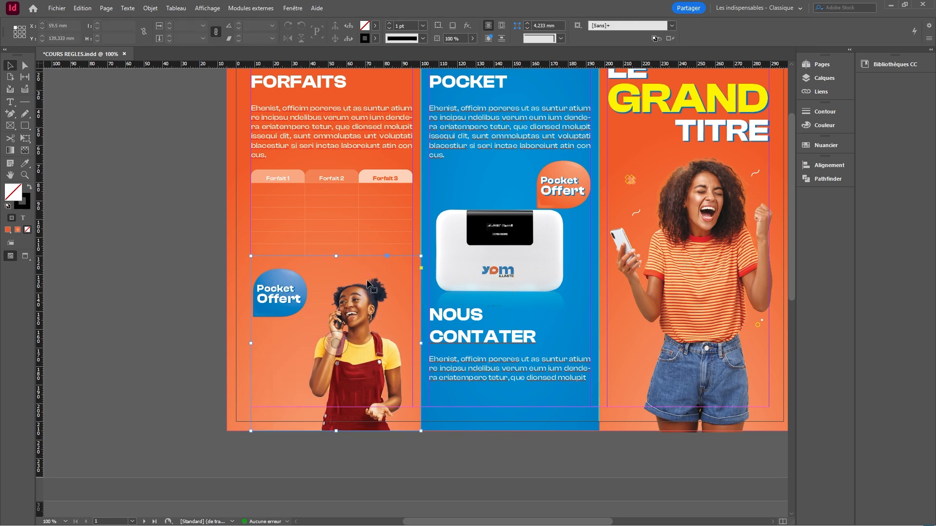
{"action": "left_click_drag", "start_coordinate": [336, 257], "coordinate": [336, 221]}
{"action": "left_click", "coordinate": [340, 323]}
{"action": "left_click_drag", "start_coordinate": [275, 269], "coordinate": [247, 242]}
{"action": "left_click_drag", "start_coordinate": [341, 279], "coordinate": [356, 282]}
{"action": "left_click", "coordinate": [192, 288]}
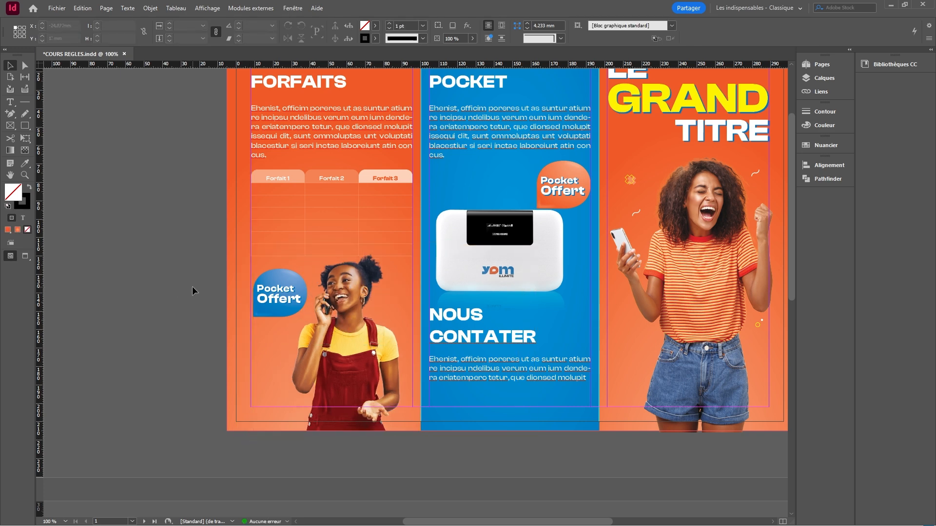
Replace the word "Offert" with "Forfait" in the blue badge
{"action": "scroll", "coordinate": [284, 314], "scroll_direction": "up", "scroll_amount": 3}
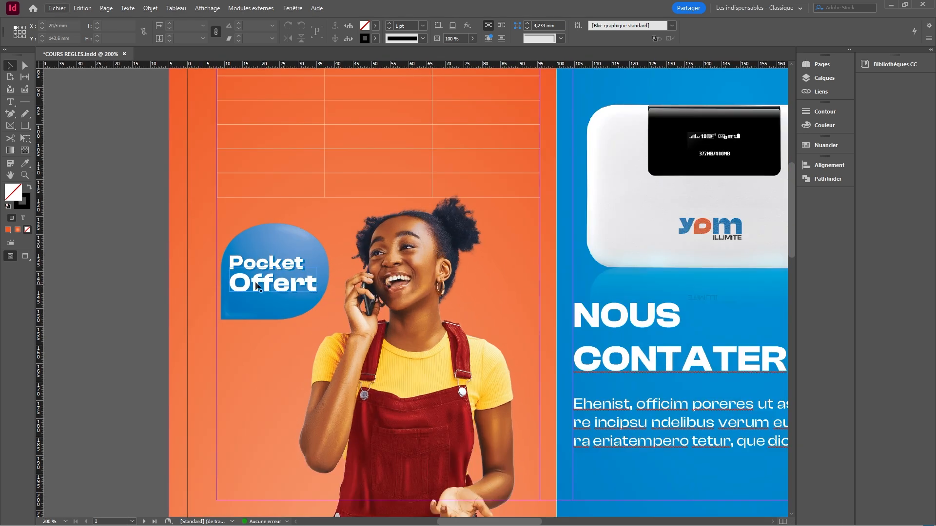
{"action": "triple_click", "coordinate": [255, 281]}
{"action": "left_click", "coordinate": [12, 70]}
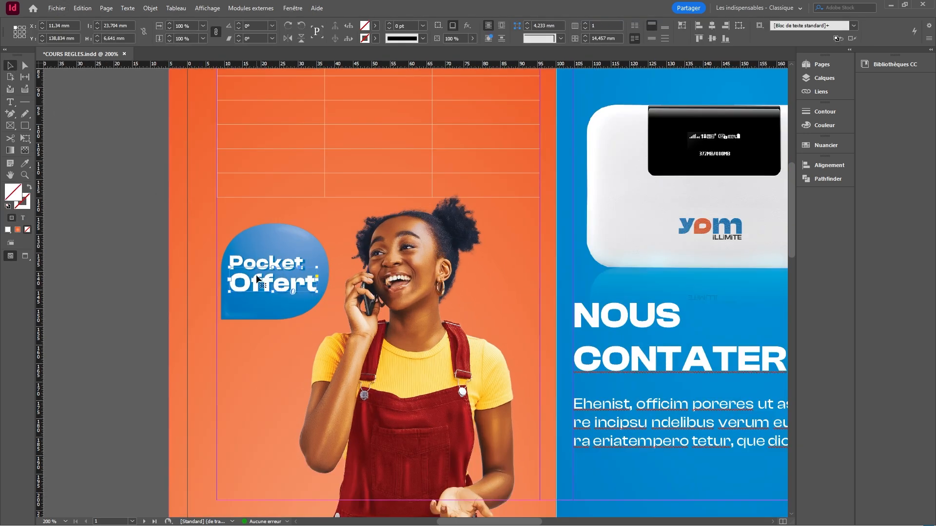
{"action": "triple_click", "coordinate": [261, 284]}
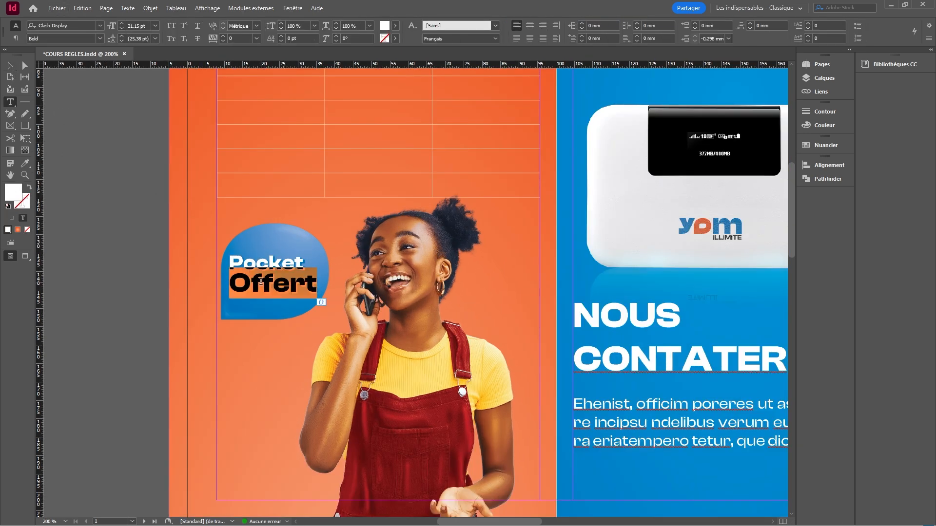
{"action": "type", "text": "For-"}
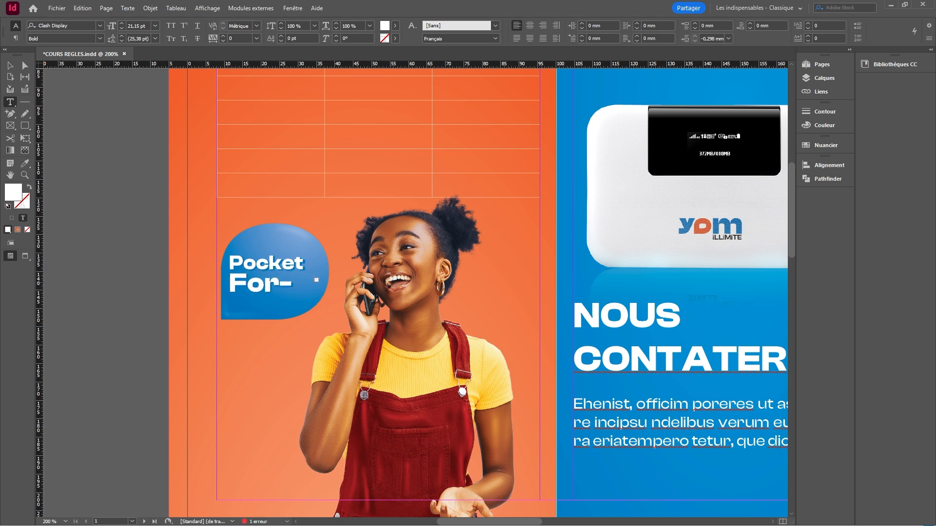
Set the font size of the word "Forfait" in the blue badge to 18 pt
{"action": "key", "text": "ctrl+a"}
{"action": "left_click", "coordinate": [121, 28]}
{"action": "left_click", "coordinate": [122, 28]}
{"action": "left_click", "coordinate": [122, 28]}
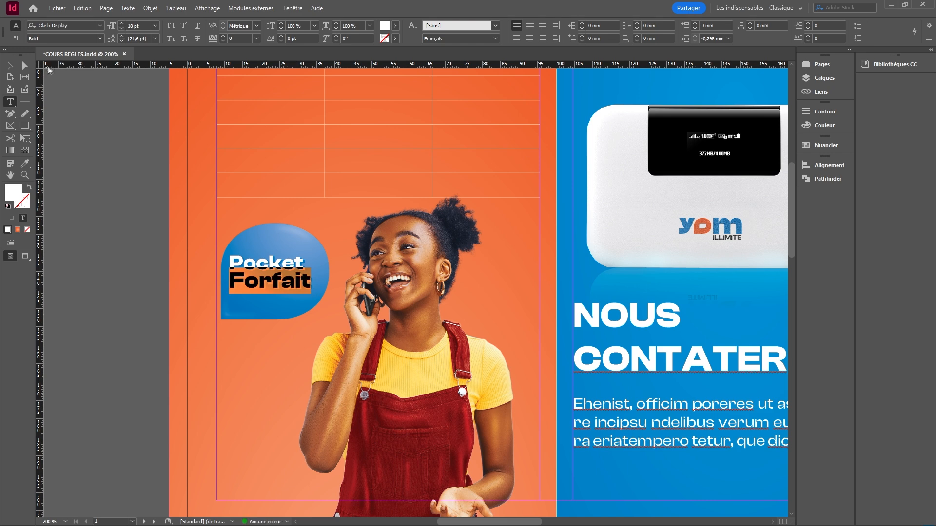
Nudge the "Forfait" text frame slightly lower in the blue badge
{"action": "left_click", "coordinate": [309, 281]}
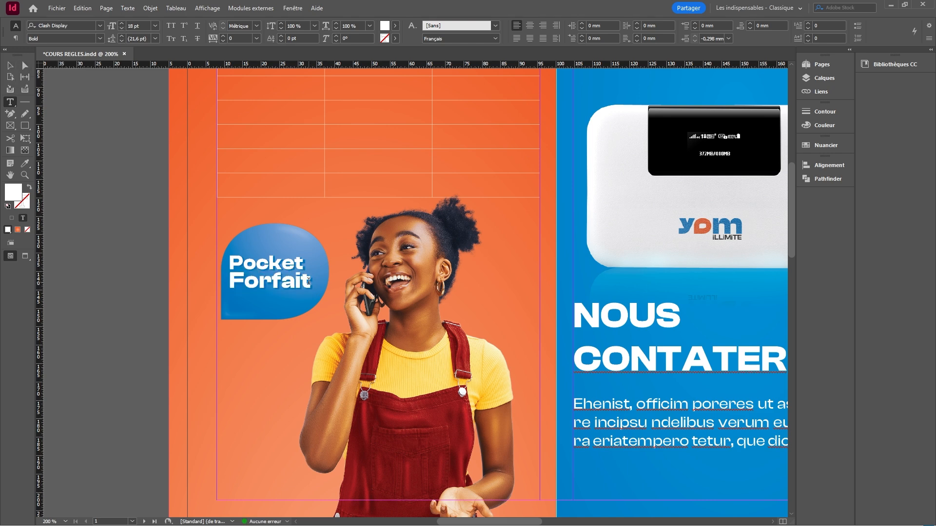
{"action": "key", "text": "Escape"}
{"action": "left_click_drag", "start_coordinate": [272, 283], "coordinate": [272, 287]}
{"action": "left_click", "coordinate": [198, 288]}
Replace the word "Pocket" in the blue badge with "Les meilleurs"
{"action": "scroll", "coordinate": [250, 275], "scroll_direction": "up", "scroll_amount": 2}
{"action": "double_click", "coordinate": [272, 256]}
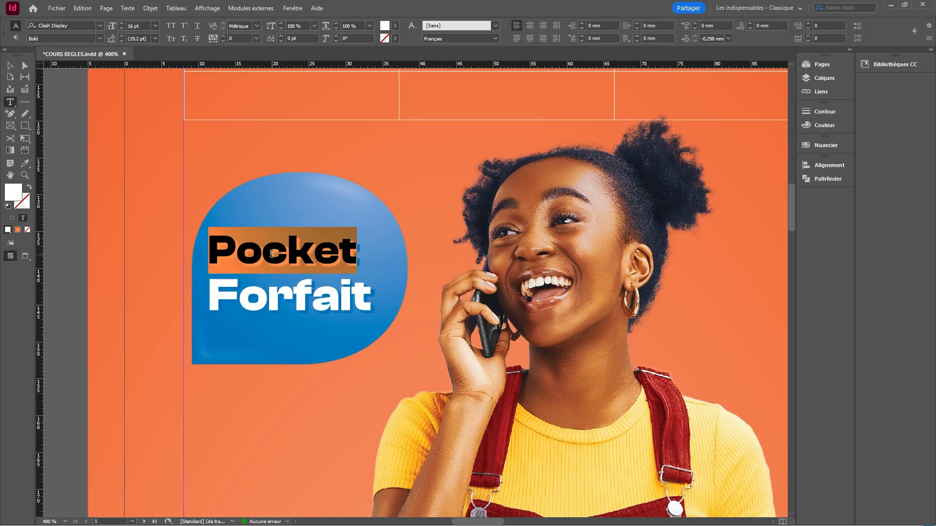
{"action": "type", "text": "F"}
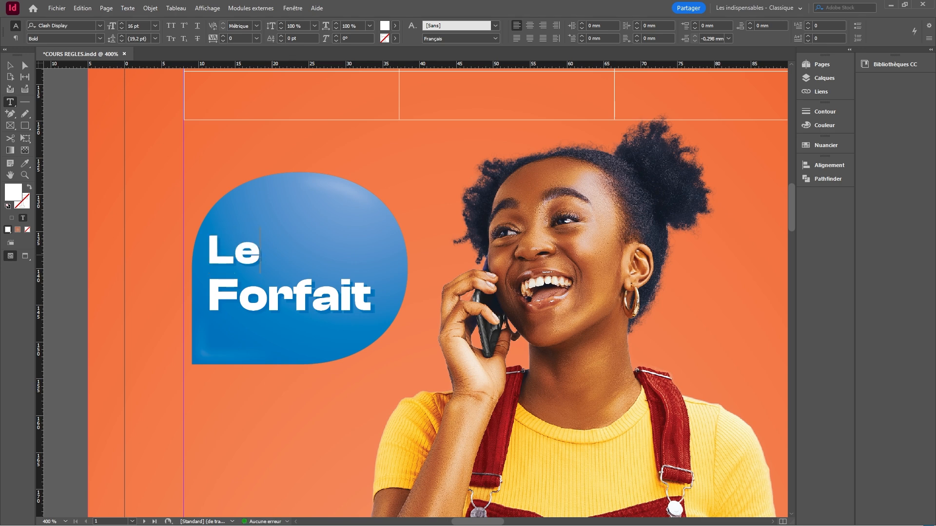
{"action": "key", "text": "BackSpace"}
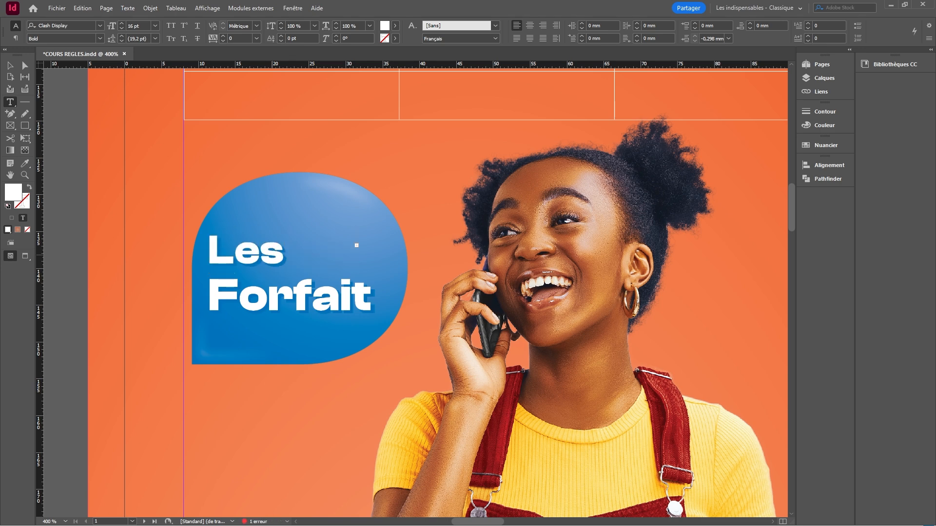
Set the font size of the "Les meilleurs" text in the blue badge to 8 pt
{"action": "double_click", "coordinate": [272, 257]}
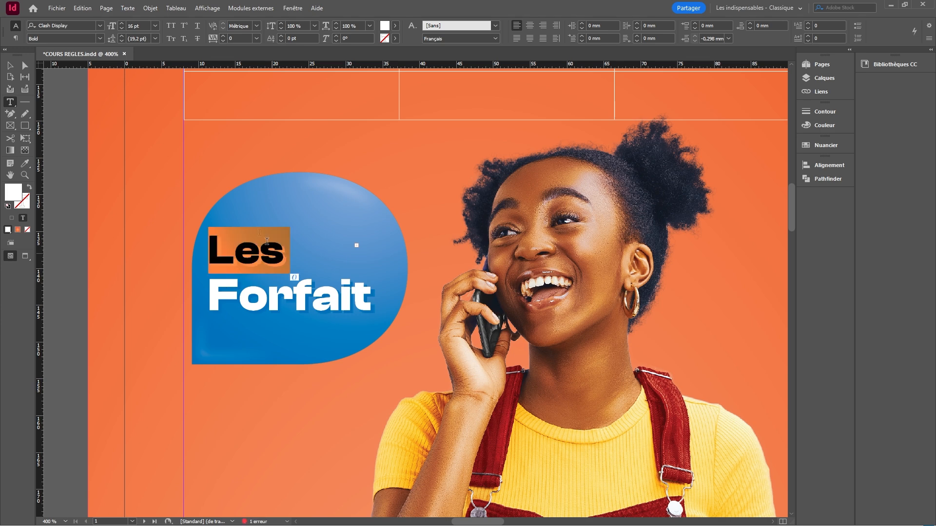
{"action": "left_click", "coordinate": [122, 28]}
{"action": "left_click", "coordinate": [122, 28]}
{"action": "left_click", "coordinate": [122, 28]}
{"action": "left_click", "coordinate": [122, 28]}
{"action": "left_click", "coordinate": [122, 28]}
{"action": "left_click", "coordinate": [122, 28]}
{"action": "left_click", "coordinate": [122, 27]}
{"action": "left_click", "coordinate": [122, 28]}
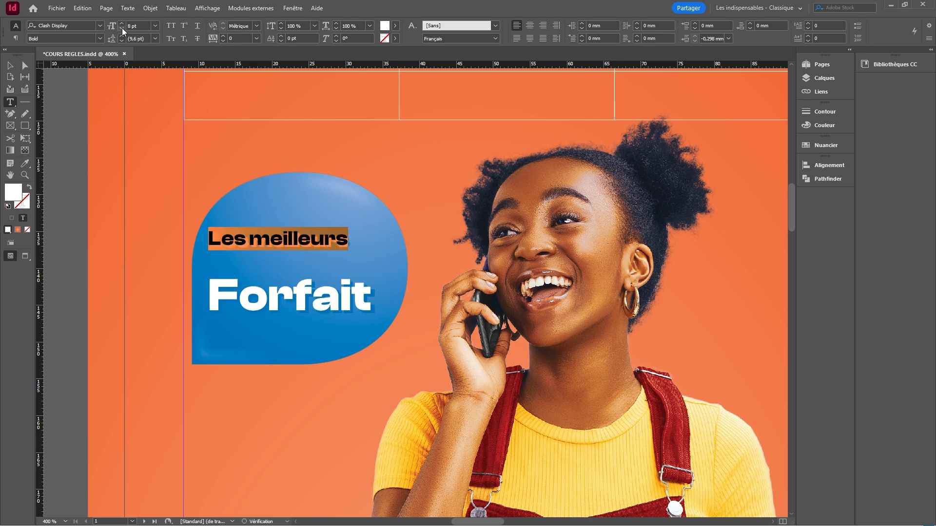
Try a paragraph break before "meilleurs" with the text frame extended downward, and remove the break again
{"action": "left_click", "coordinate": [251, 241]}
{"action": "key", "text": "Return"}
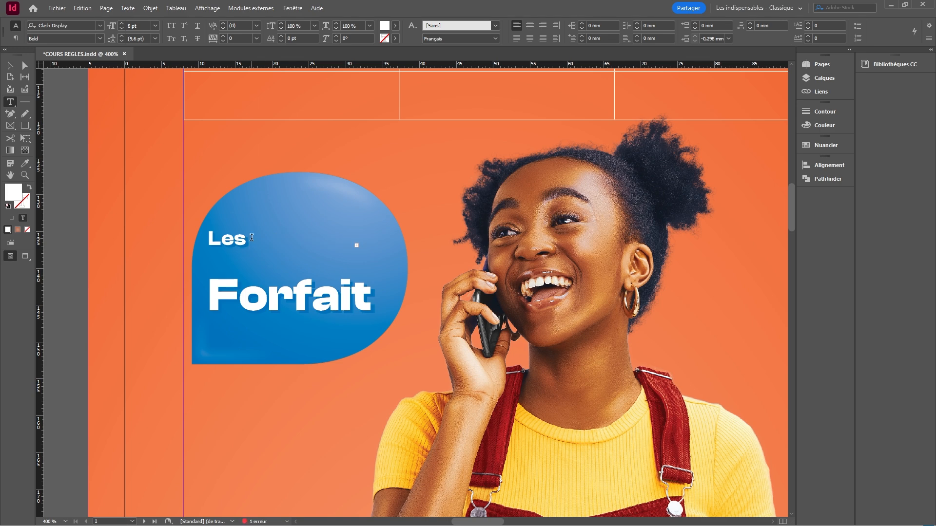
{"action": "left_click", "coordinate": [10, 65]}
{"action": "left_click_drag", "start_coordinate": [282, 263], "coordinate": [293, 317]}
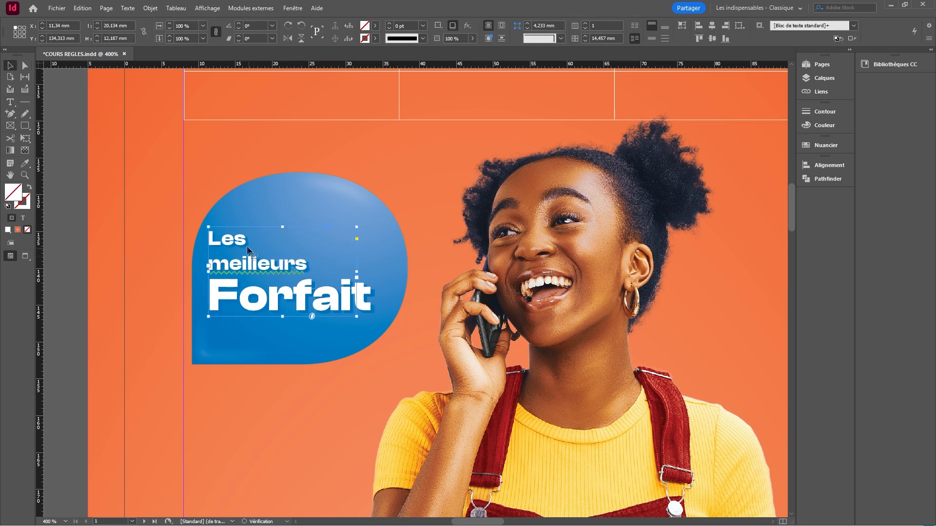
{"action": "triple_click", "coordinate": [237, 235]}
{"action": "key", "text": "ctrl+a"}
{"action": "left_click", "coordinate": [231, 239]}
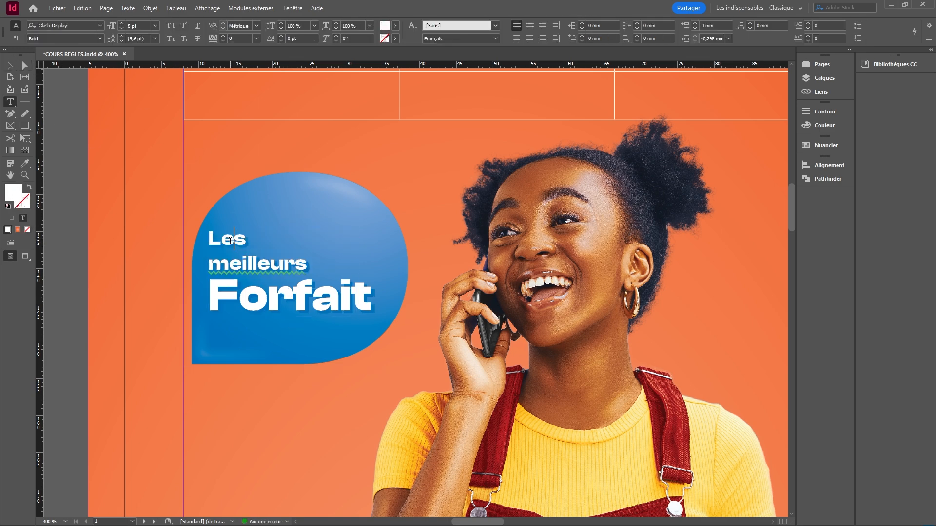
{"action": "key", "text": "BackSpace"}
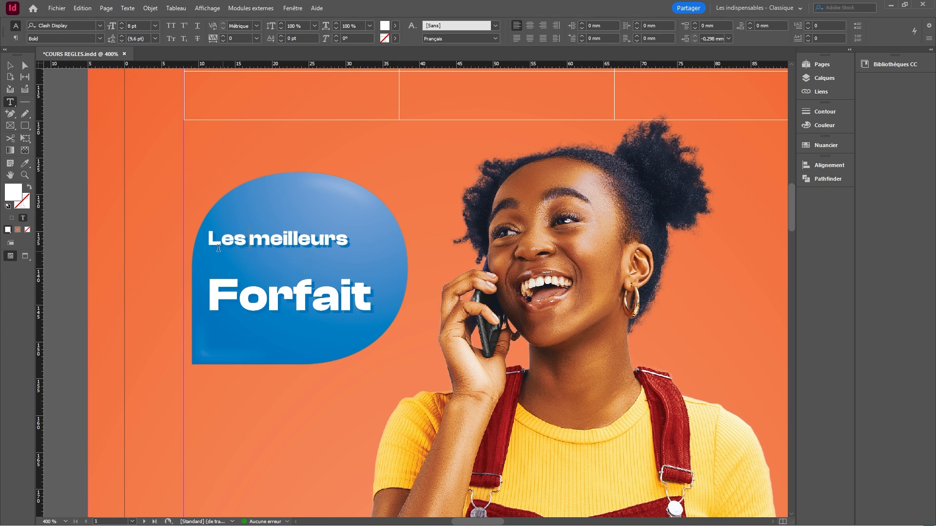
Narrow the "Les meilleurs" text frame to about 17 mm wide and turn off hyphenation for its paragraph
{"action": "left_click", "coordinate": [8, 66]}
{"action": "left_click_drag", "start_coordinate": [357, 271], "coordinate": [333, 271]}
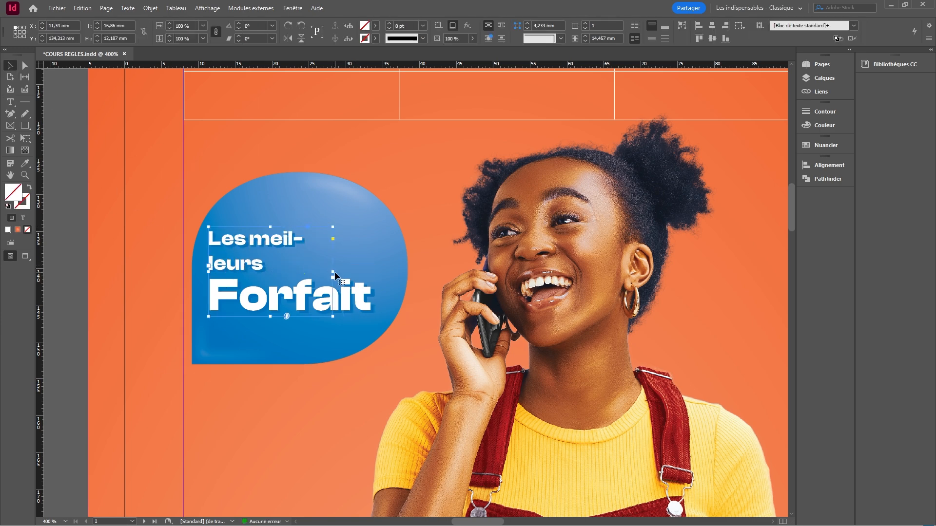
{"action": "triple_click", "coordinate": [252, 242]}
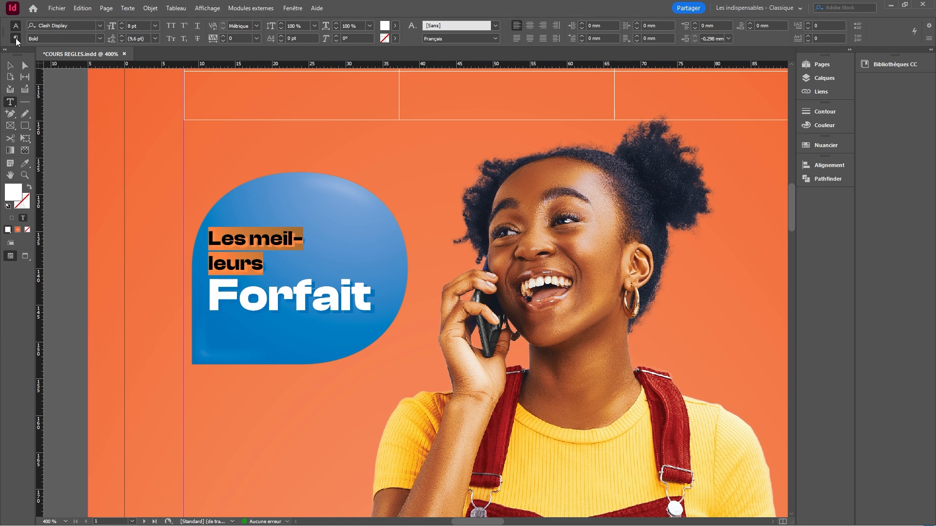
{"action": "left_click", "coordinate": [16, 38]}
{"action": "left_click", "coordinate": [501, 38]}
Set the leading of "Les meilleurs" to 7 pt and fit the frame's height to its text
{"action": "triple_click", "coordinate": [243, 264]}
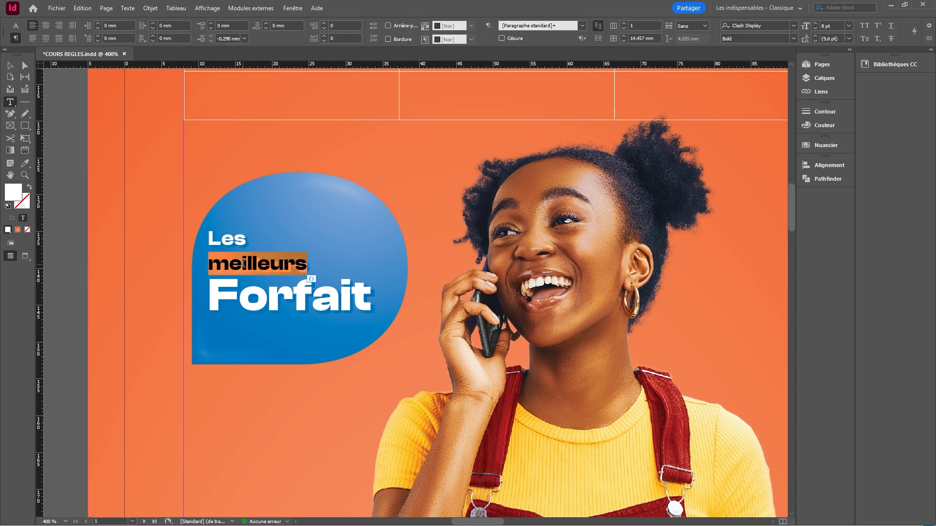
{"action": "left_click", "coordinate": [16, 28]}
{"action": "left_click", "coordinate": [122, 41]}
{"action": "left_click", "coordinate": [122, 41]}
{"action": "left_click", "coordinate": [121, 41]}
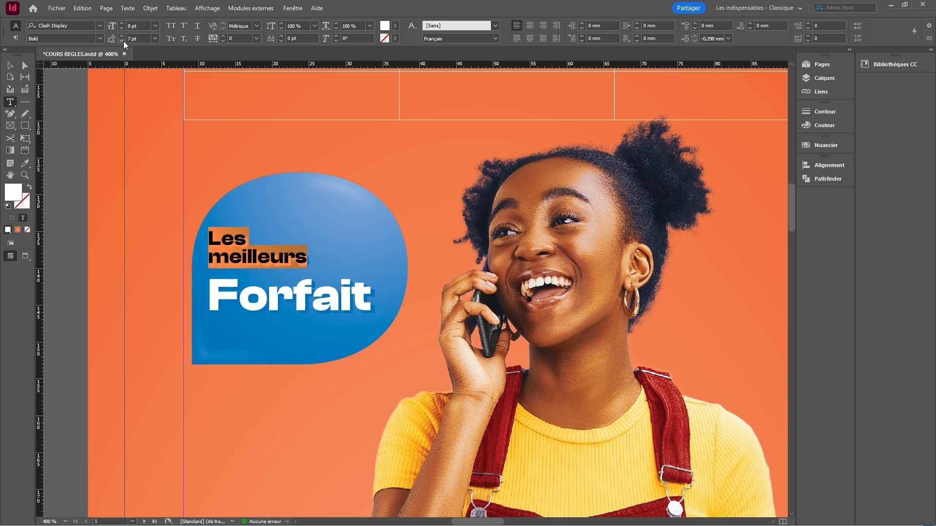
{"action": "key", "text": "Escape"}
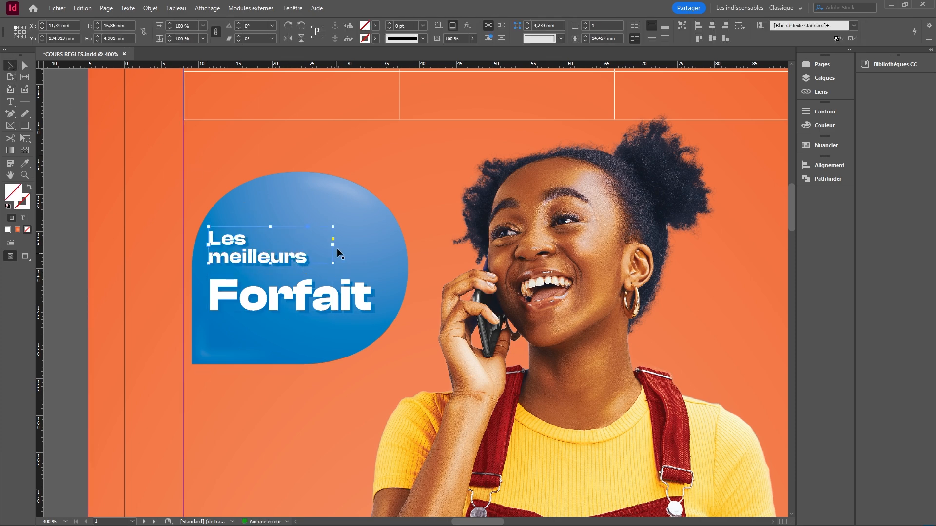
Scale up the "Les meilleurs" text proportionally and adjust the "Forfait" text slightly downward beneath it
{"action": "left_click_drag", "start_coordinate": [313, 264], "coordinate": [344, 275]}
{"action": "left_click_drag", "start_coordinate": [291, 295], "coordinate": [291, 302]}
{"action": "left_click", "coordinate": [78, 249]}
Enlarge the "Forfait" text frame to the right and change its word to "Forfaits"
{"action": "scroll", "coordinate": [238, 259], "scroll_direction": "down", "scroll_amount": 2}
{"action": "scroll", "coordinate": [273, 259], "scroll_direction": "up", "scroll_amount": 2}
{"action": "scroll", "coordinate": [274, 258], "scroll_direction": "up", "scroll_amount": 1}
{"action": "left_click", "coordinate": [299, 262]}
{"action": "left_click_drag", "start_coordinate": [306, 264], "coordinate": [340, 283]}
{"action": "double_click", "coordinate": [314, 258]}
{"action": "type", "text": "s"}
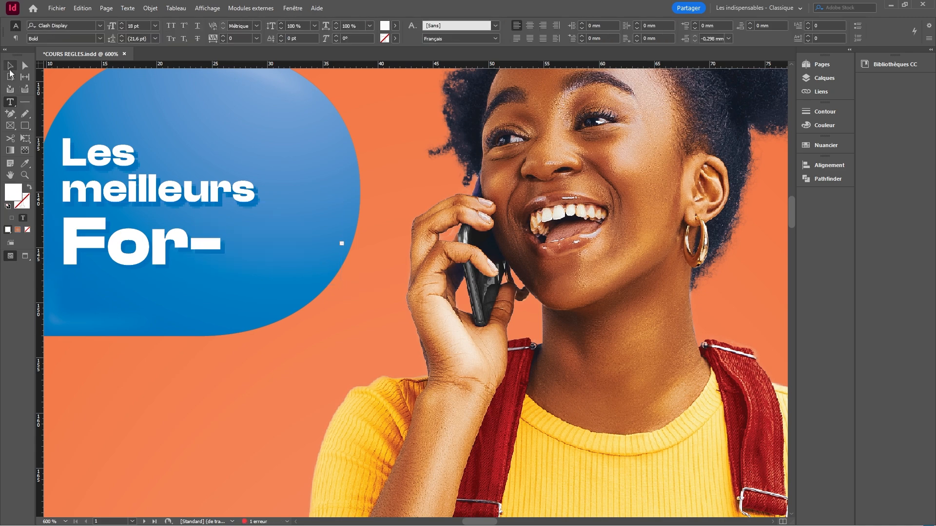
Set the font size of "Forfaits" in the blue badge to 17 pt
{"action": "key", "text": "ctrl+a"}
{"action": "left_click", "coordinate": [122, 29]}
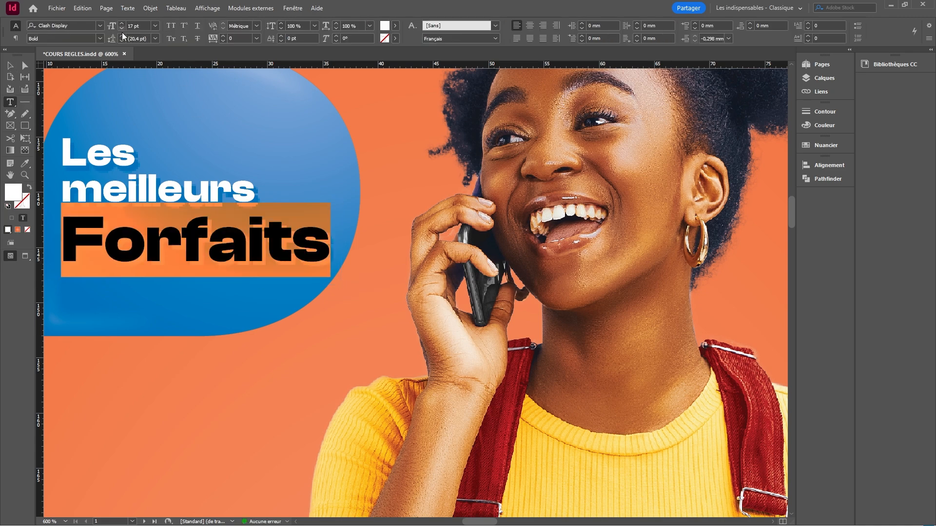
{"action": "key", "text": "Escape"}
{"action": "scroll", "coordinate": [347, 242], "scroll_direction": "down", "scroll_amount": 2}
{"action": "scroll", "coordinate": [345, 242], "scroll_direction": "down", "scroll_amount": 3}
{"action": "left_click", "coordinate": [166, 236]}
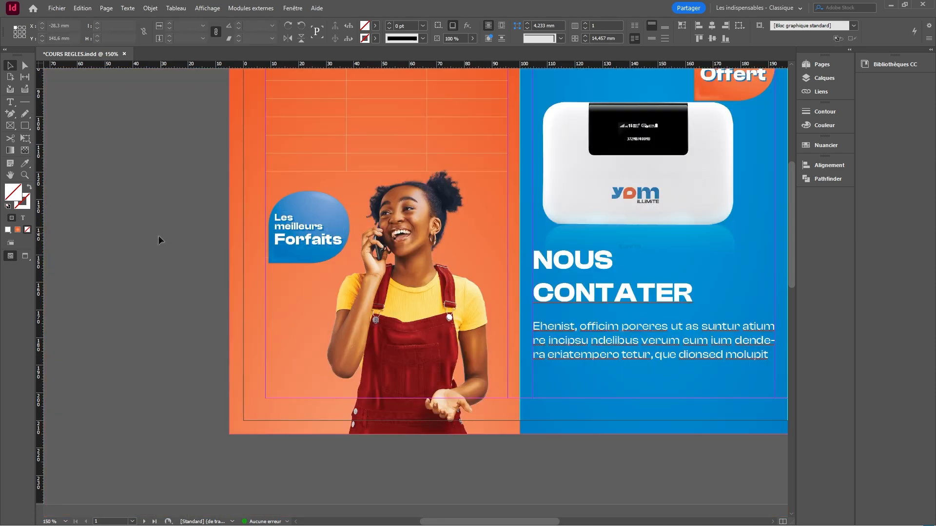
Shift the blue badge together with both of its text frames left to the orange panel's left margin
{"action": "left_click_drag", "start_coordinate": [165, 236], "coordinate": [129, 266]}
{"action": "scroll", "coordinate": [211, 246], "scroll_direction": "up", "scroll_amount": 5}
{"action": "left_click", "coordinate": [320, 256]}
{"action": "left_click", "coordinate": [333, 345], "text": "shift"}
{"action": "left_click", "coordinate": [385, 199], "text": "shift"}
{"action": "left_click_drag", "start_coordinate": [384, 200], "coordinate": [377, 201]}
{"action": "left_click", "coordinate": [143, 209]}
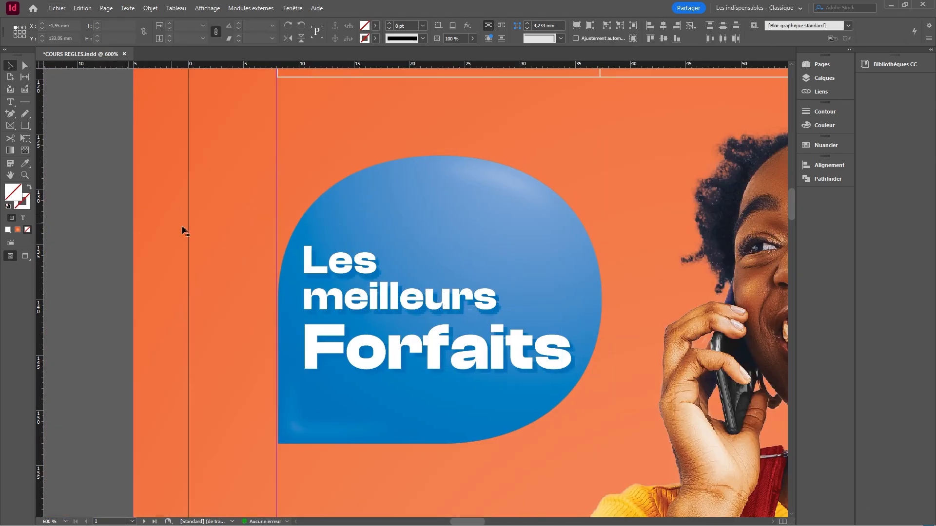
Move the "NOUS CONTATER" heading and its paragraph down to the blue panel's lower margin
{"action": "scroll", "coordinate": [177, 211], "scroll_direction": "down", "scroll_amount": 6}
{"action": "scroll", "coordinate": [440, 241], "scroll_direction": "up", "scroll_amount": 2}
{"action": "scroll", "coordinate": [440, 241], "scroll_direction": "up", "scroll_amount": 1}
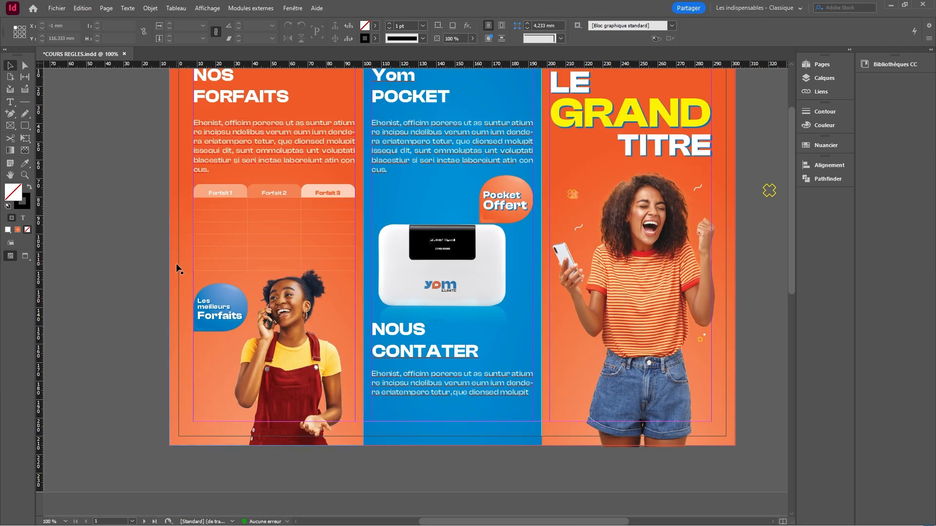
{"action": "scroll", "coordinate": [176, 261], "scroll_direction": "down", "scroll_amount": 1}
{"action": "scroll", "coordinate": [419, 370], "scroll_direction": "up", "scroll_amount": 1}
{"action": "left_click_drag", "start_coordinate": [332, 351], "coordinate": [332, 371]}
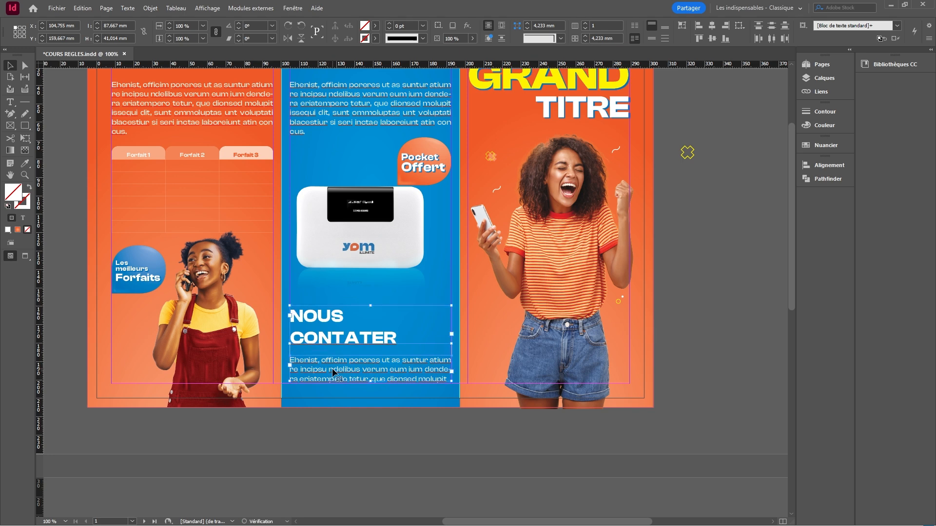
{"action": "left_click", "coordinate": [396, 445]}
Enlarge the router picture and its reflection to about 92 mm wide and centre them in the blue panel above "NOUS CONTATER"
{"action": "left_click", "coordinate": [359, 288]}
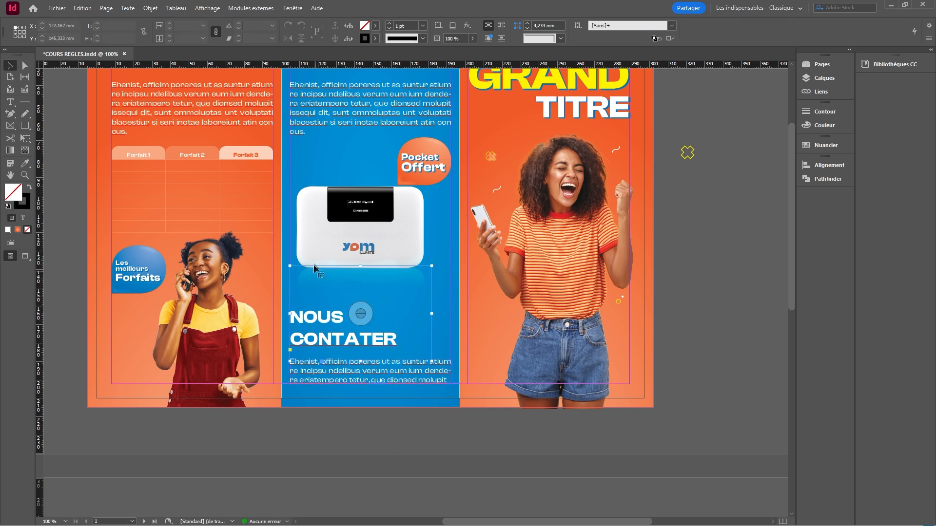
{"action": "left_click_drag", "start_coordinate": [431, 360], "coordinate": [460, 391]}
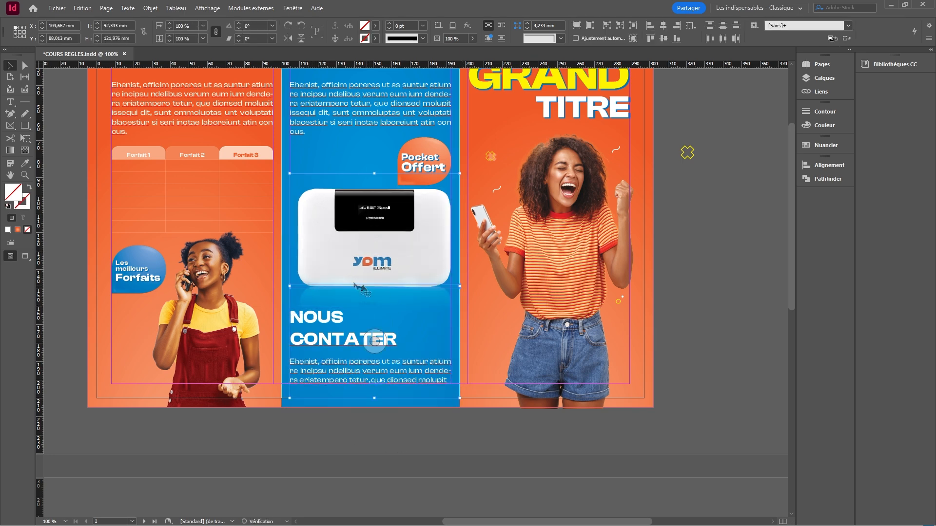
{"action": "scroll", "coordinate": [307, 294], "scroll_direction": "up", "scroll_amount": 3}
{"action": "left_click_drag", "start_coordinate": [305, 235], "coordinate": [302, 242]}
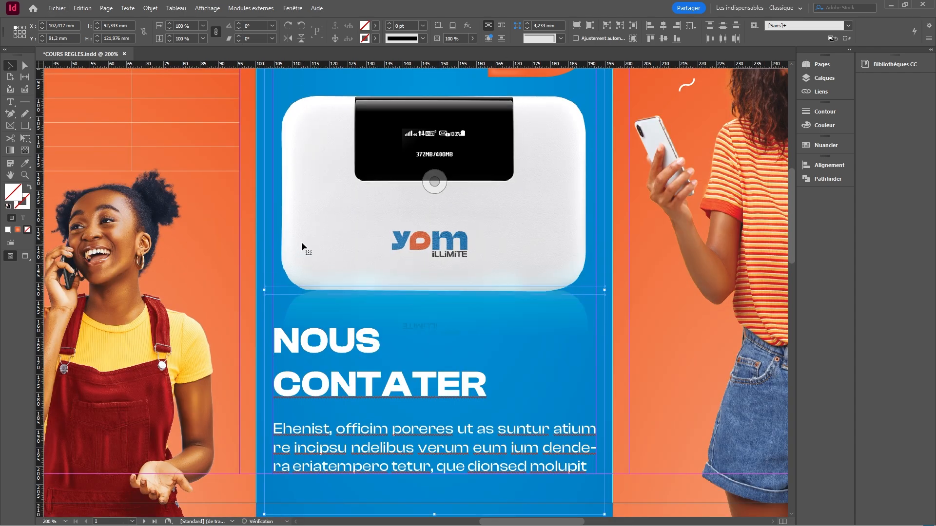
{"action": "scroll", "coordinate": [302, 242], "scroll_direction": "down", "scroll_amount": 2}
{"action": "scroll", "coordinate": [303, 243], "scroll_direction": "down", "scroll_amount": 1}
{"action": "scroll", "coordinate": [364, 165], "scroll_direction": "up", "scroll_amount": 1}
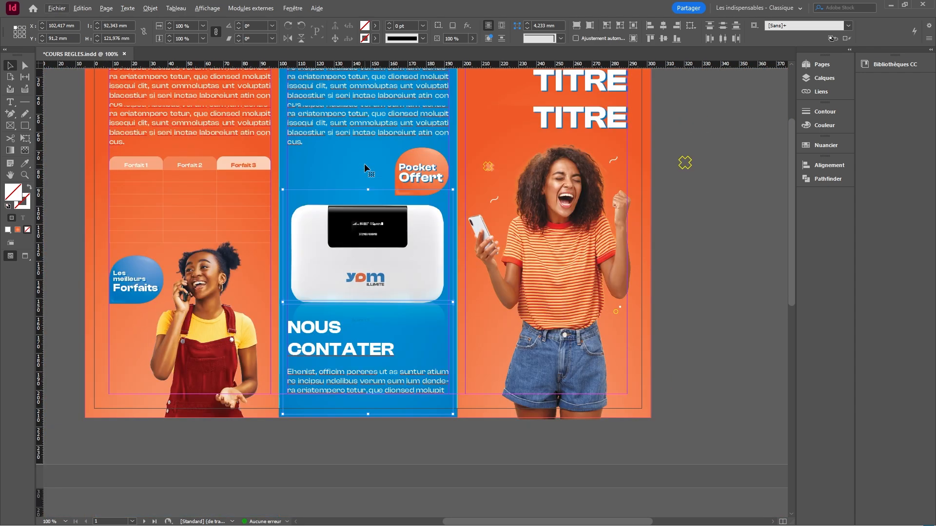
{"action": "left_click_drag", "start_coordinate": [325, 213], "coordinate": [325, 208]}
{"action": "left_click", "coordinate": [554, 277]}
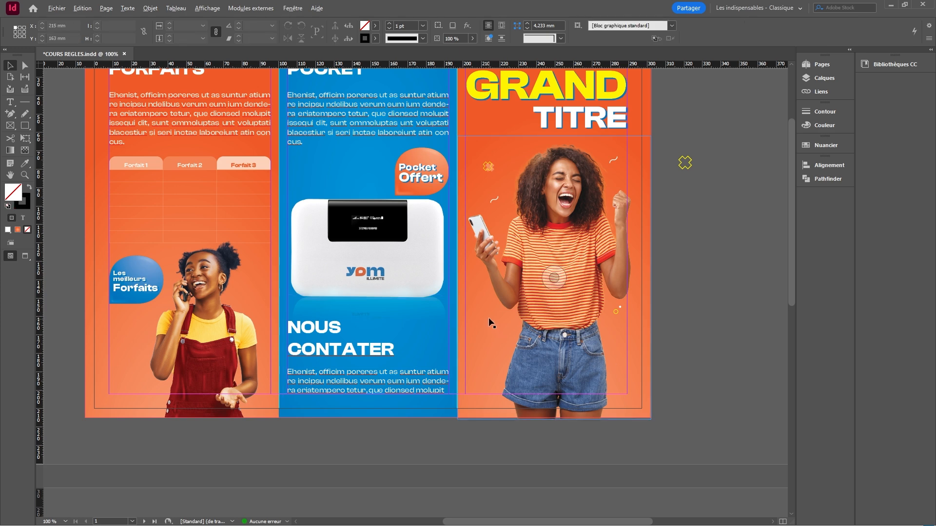
Copy the small circle-and-dot and cross ornaments from the cover panel to either side of the woman in the left orange panel
{"action": "left_click", "coordinate": [617, 311]}
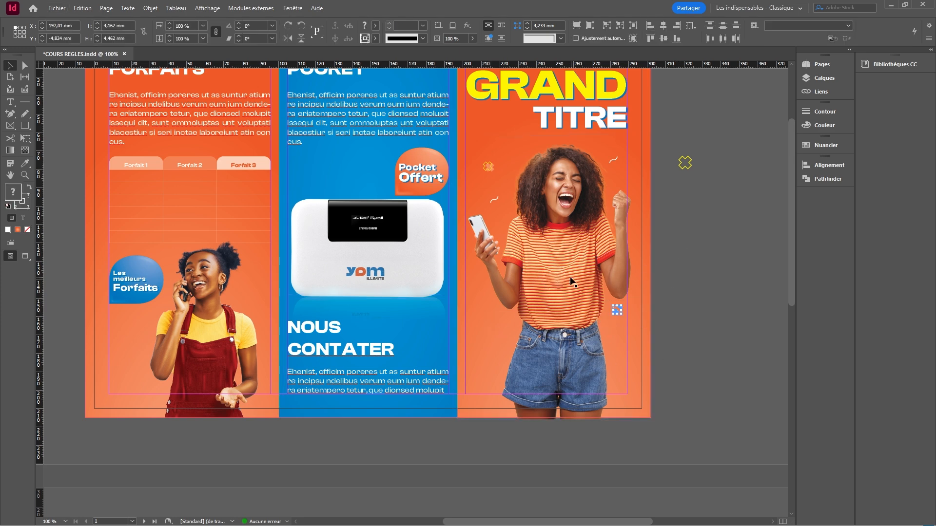
{"action": "left_click_drag", "start_coordinate": [617, 310], "coordinate": [131, 332]}
{"action": "left_click", "coordinate": [700, 239]}
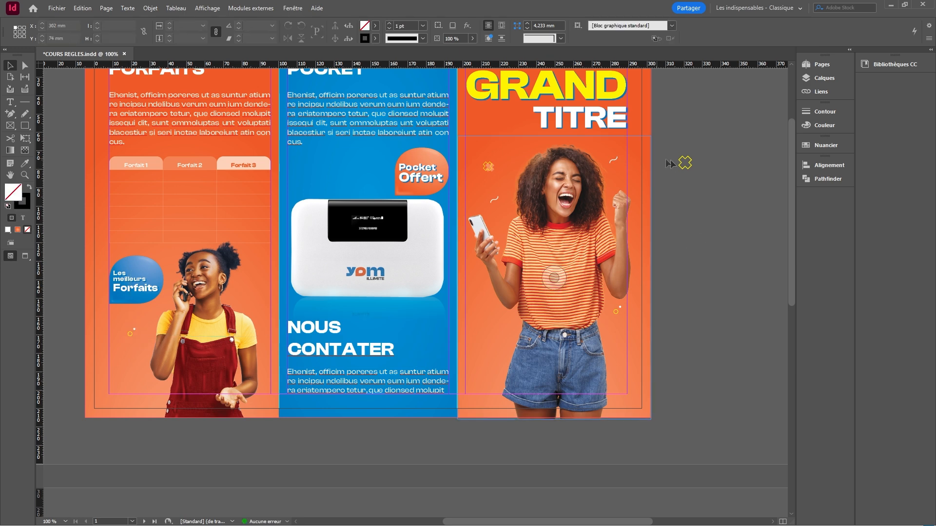
{"action": "left_click_drag", "start_coordinate": [489, 169], "coordinate": [248, 294]}
{"action": "left_click", "coordinate": [686, 288]}
{"action": "scroll", "coordinate": [592, 260], "scroll_direction": "down", "scroll_amount": 3}
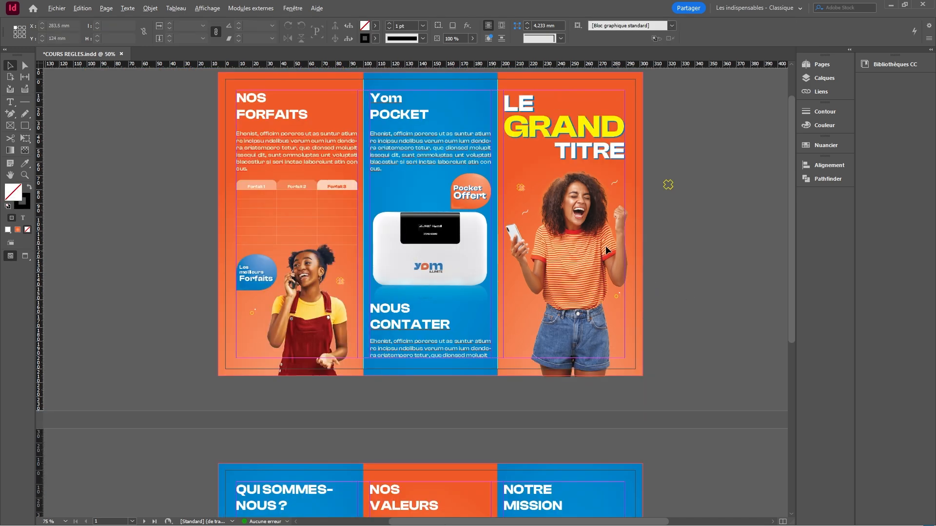
Copy the cross and circle-and-dot ornaments from page 1's left panel to either side of the man in page 2's "QUI SOMMES-NOUS ?" panel
{"action": "scroll", "coordinate": [481, 234], "scroll_direction": "up", "scroll_amount": 1}
{"action": "scroll", "coordinate": [522, 224], "scroll_direction": "down", "scroll_amount": 3}
{"action": "left_click_drag", "start_coordinate": [398, 153], "coordinate": [392, 387]}
{"action": "left_click", "coordinate": [270, 357]}
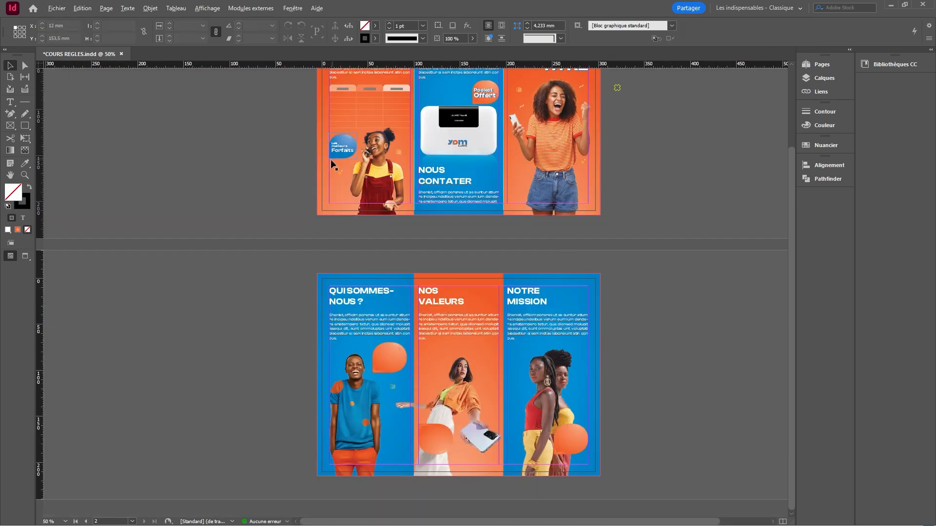
{"action": "left_click_drag", "start_coordinate": [338, 172], "coordinate": [330, 372]}
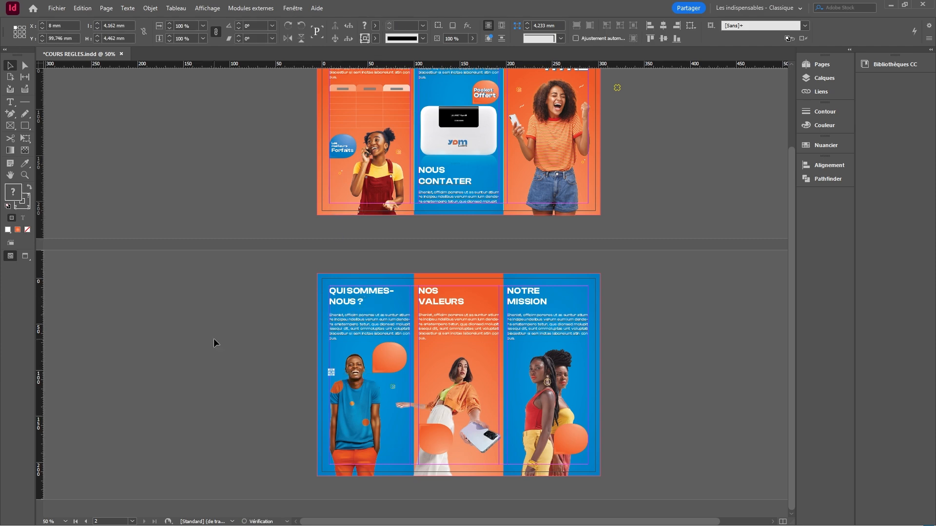
{"action": "left_click", "coordinate": [220, 346]}
{"action": "left_click_drag", "start_coordinate": [493, 303], "coordinate": [408, 303]}
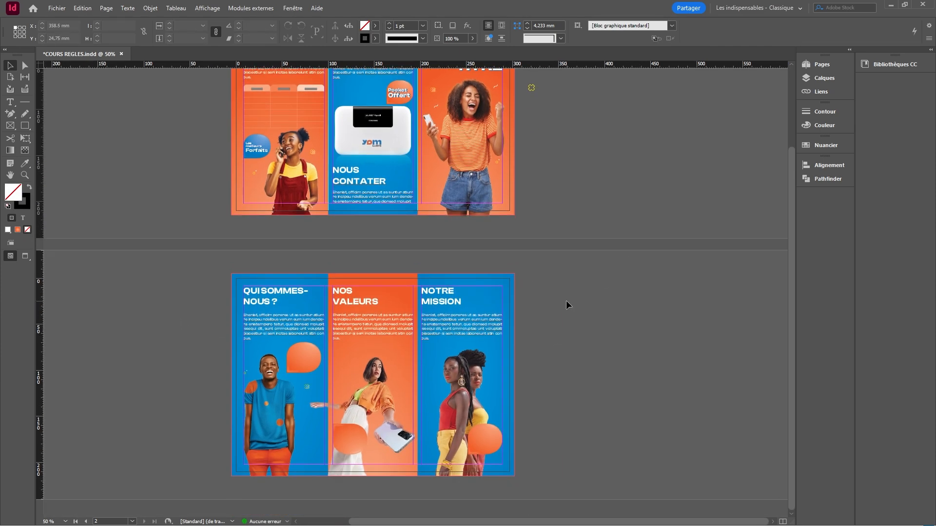
{"action": "scroll", "coordinate": [566, 300], "scroll_direction": "up", "scroll_amount": 4}
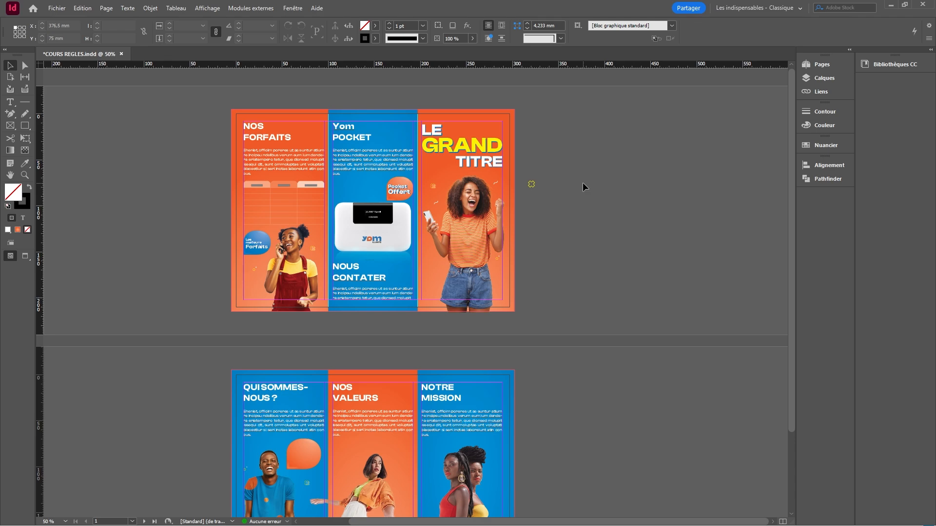
{"action": "scroll", "coordinate": [452, 194], "scroll_direction": "up", "scroll_amount": 8}
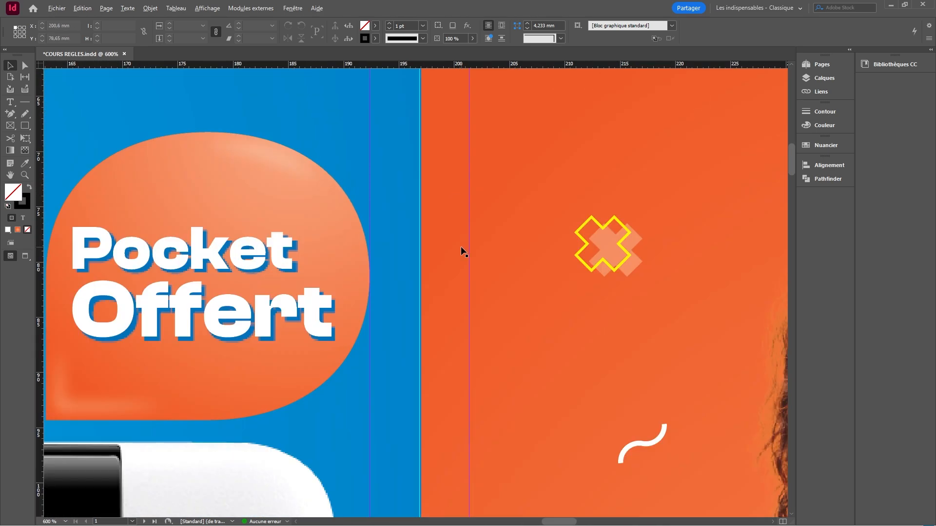
{"action": "scroll", "coordinate": [461, 246], "scroll_direction": "down", "scroll_amount": 5}
{"action": "scroll", "coordinate": [234, 248], "scroll_direction": "up", "scroll_amount": 2}
{"action": "scroll", "coordinate": [355, 258], "scroll_direction": "down", "scroll_amount": 4}
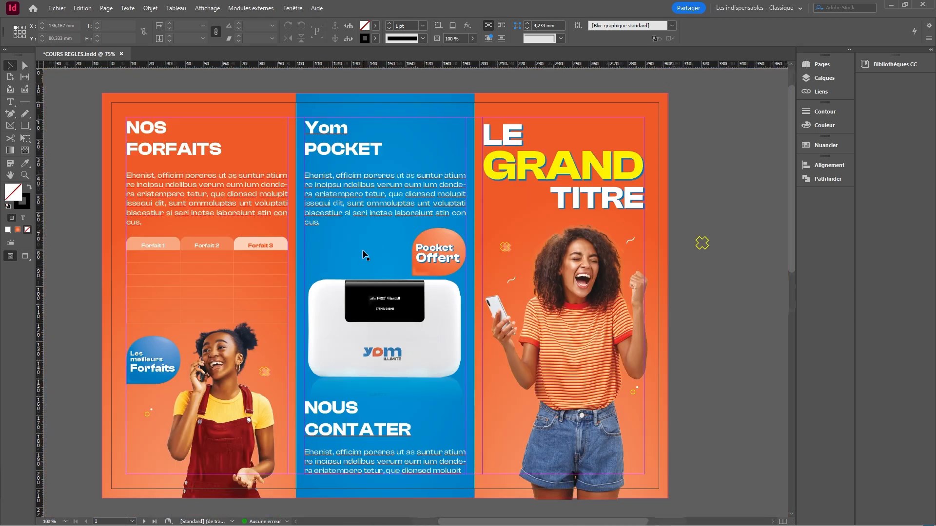
Look over both brochure pages and switch the separations preview to "Séparations"
{"action": "scroll", "coordinate": [362, 249], "scroll_direction": "down", "scroll_amount": 1}
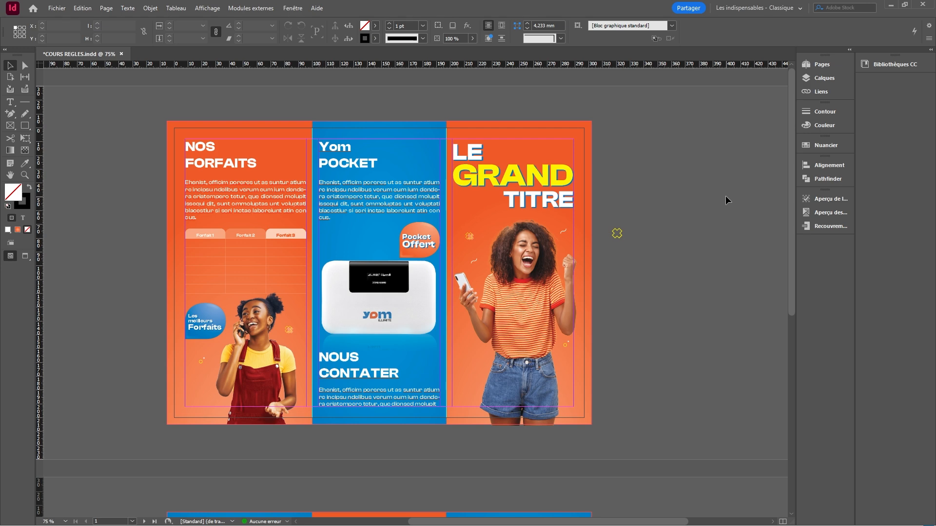
{"action": "scroll", "coordinate": [572, 244], "scroll_direction": "down", "scroll_amount": 6}
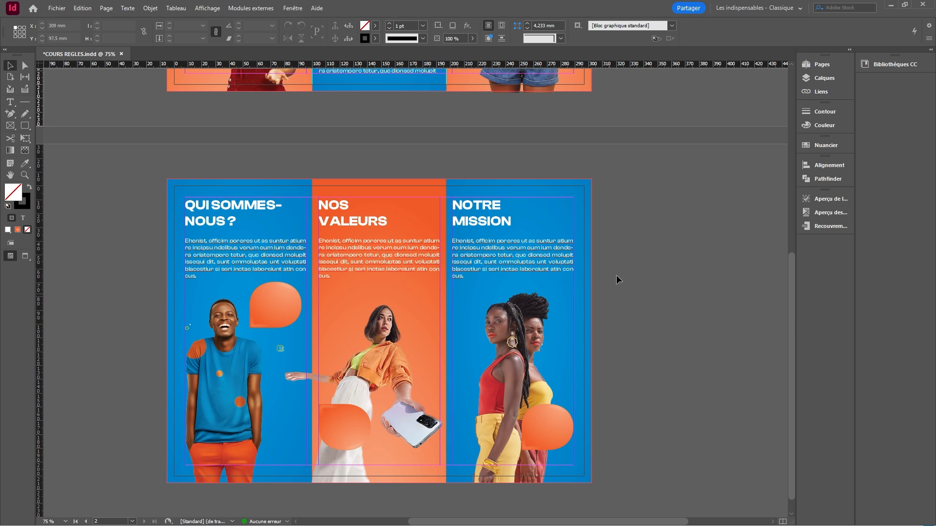
{"action": "scroll", "coordinate": [615, 278], "scroll_direction": "up", "scroll_amount": 6}
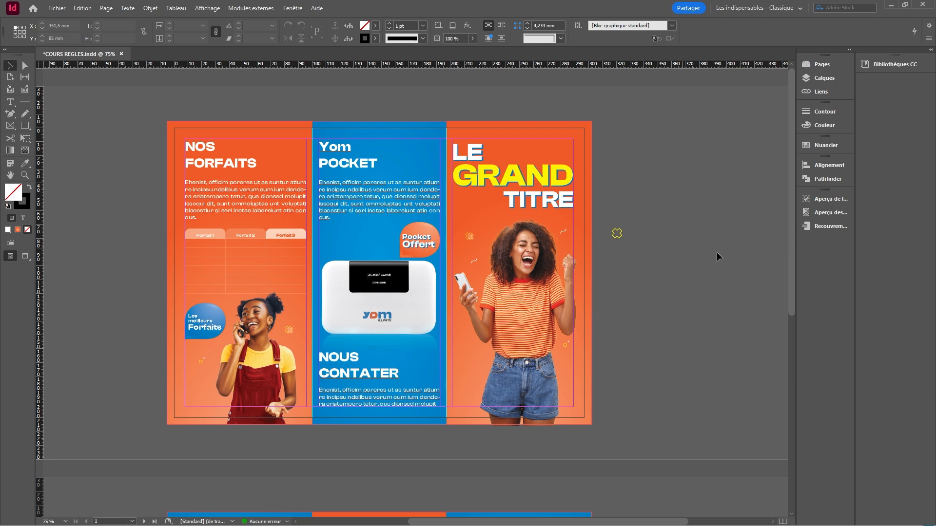
{"action": "left_click", "coordinate": [827, 215]}
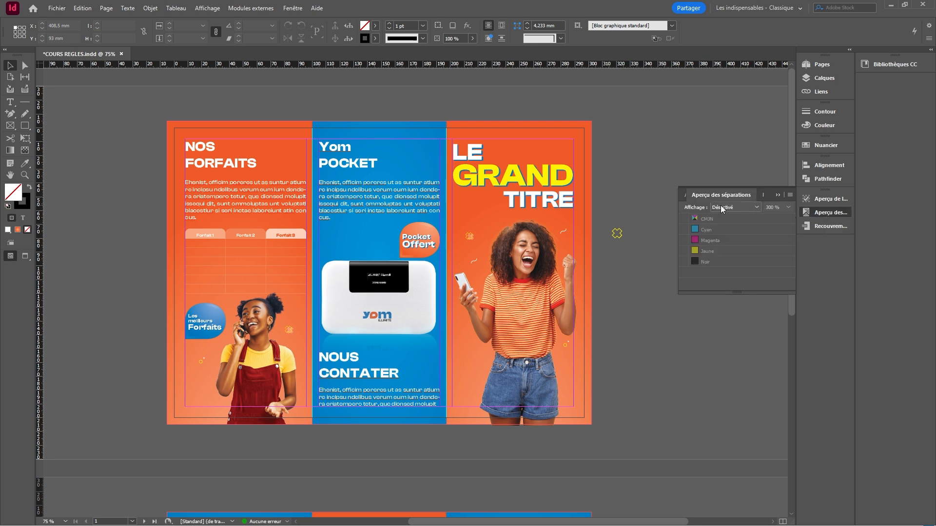
{"action": "left_click", "coordinate": [756, 208]}
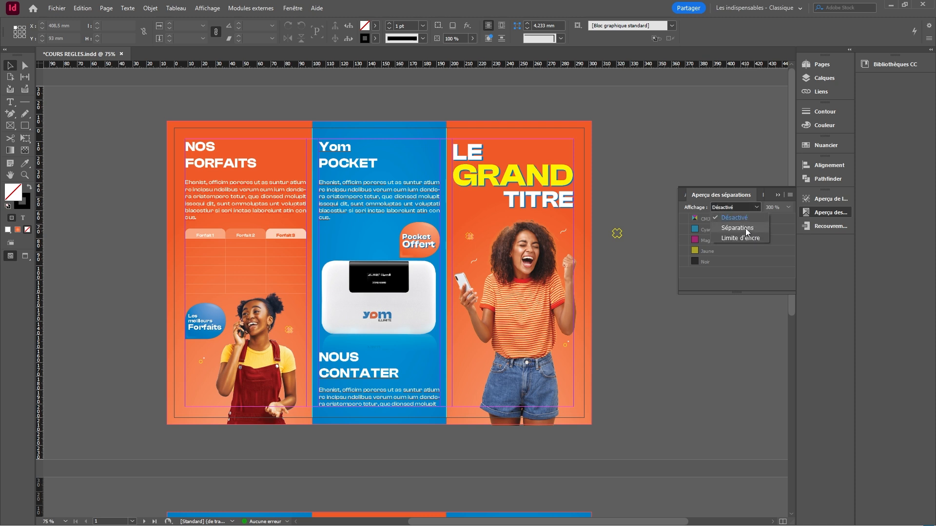
{"action": "left_click", "coordinate": [745, 228]}
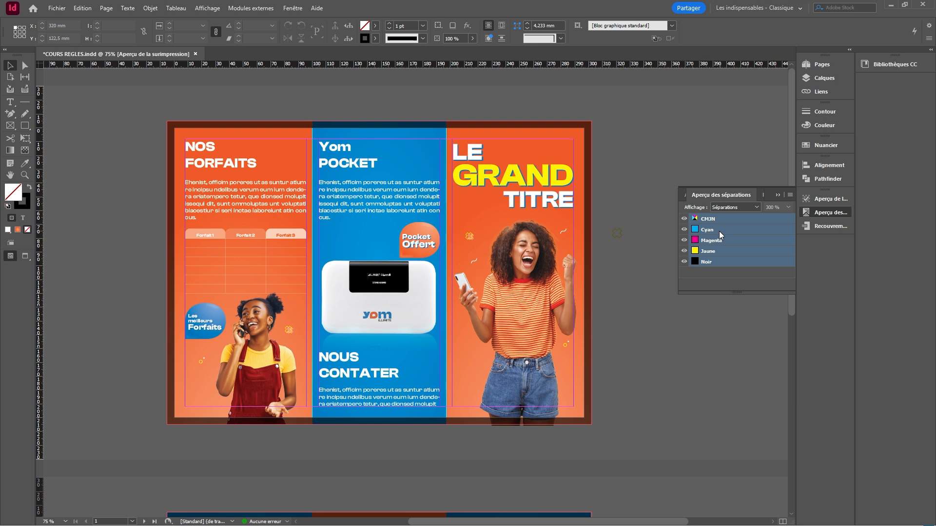
Hide the cyan, magenta and yellow plates to isolate black on page 1, and show yellow again
{"action": "left_click", "coordinate": [683, 231]}
{"action": "left_click", "coordinate": [684, 240]}
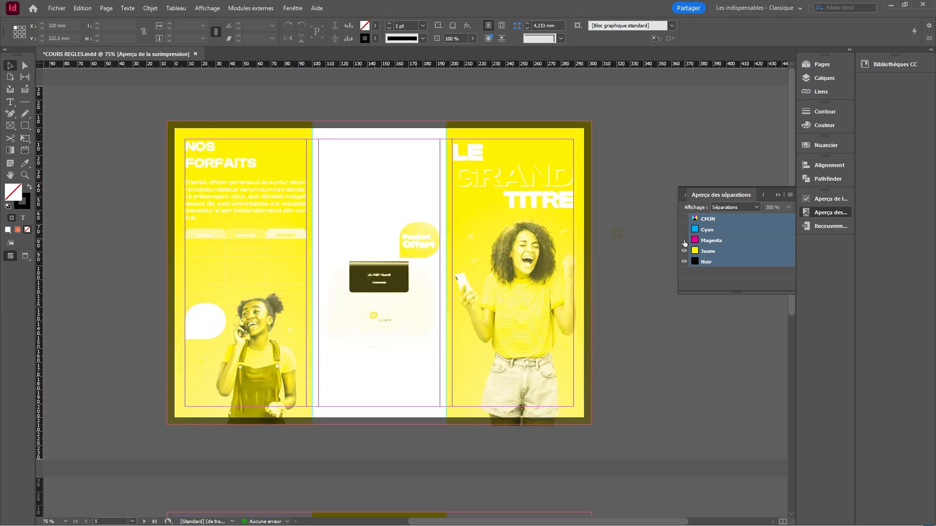
{"action": "left_click", "coordinate": [685, 250]}
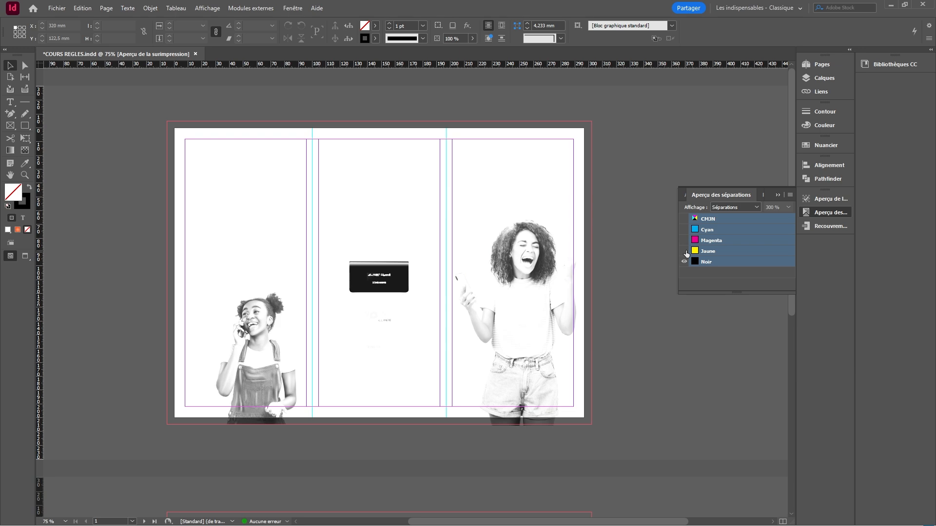
{"action": "left_click", "coordinate": [685, 251]}
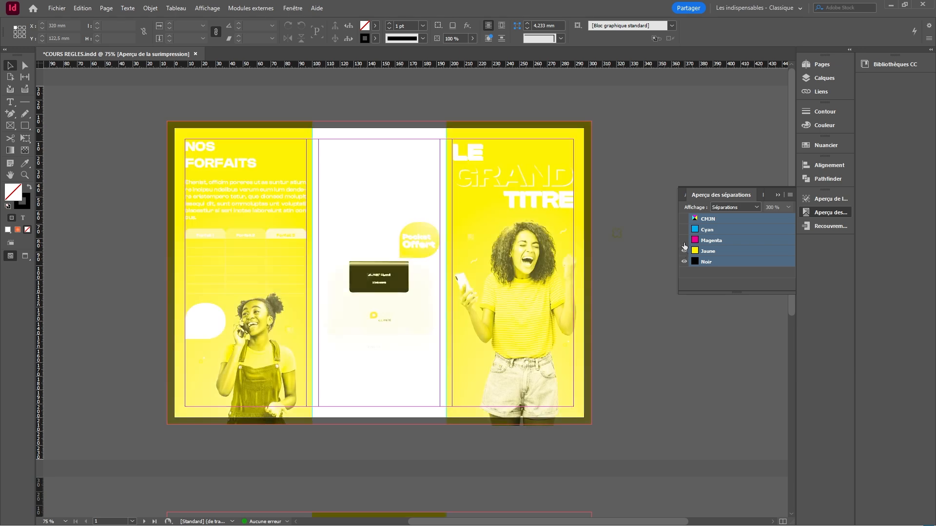
Examine both pages with only the yellow and black plates shown, comparing the orange and blue panels
{"action": "left_click", "coordinate": [425, 233]}
{"action": "scroll", "coordinate": [381, 285], "scroll_direction": "down", "scroll_amount": 7}
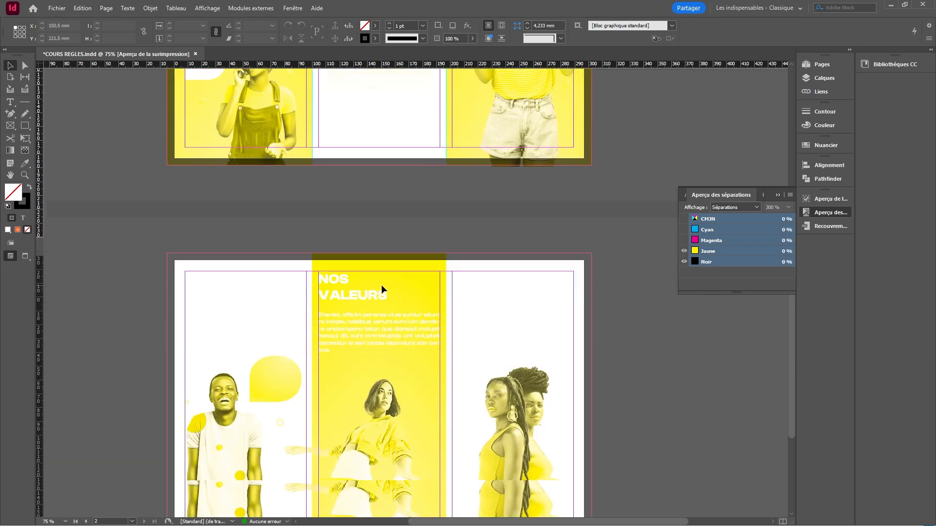
{"action": "left_click", "coordinate": [383, 289]}
{"action": "scroll", "coordinate": [403, 269], "scroll_direction": "up", "scroll_amount": 7}
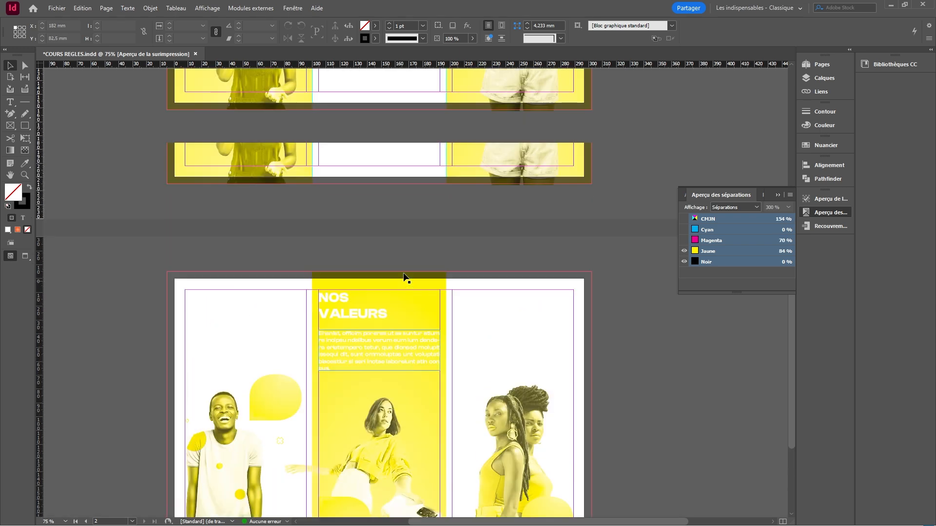
{"action": "left_click", "coordinate": [385, 223]}
{"action": "left_click", "coordinate": [383, 189]}
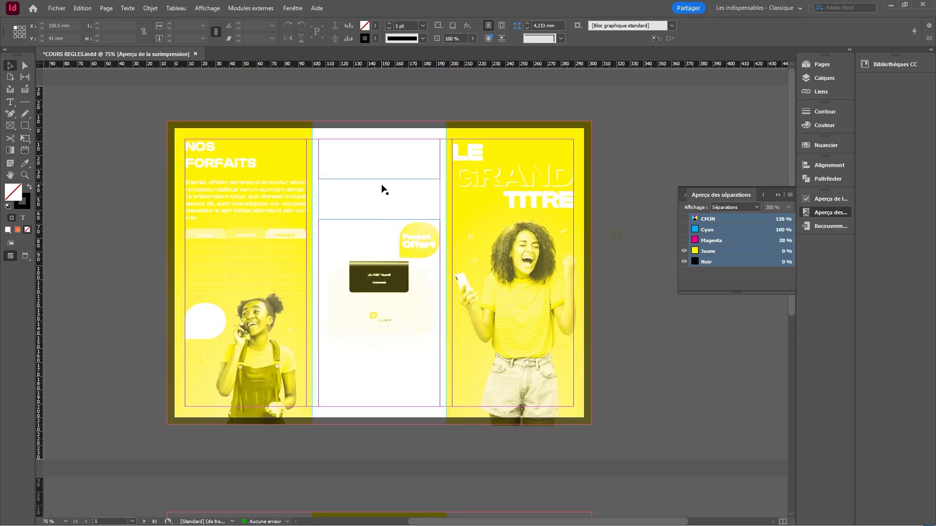
{"action": "left_click_drag", "start_coordinate": [384, 189], "coordinate": [392, 165]}
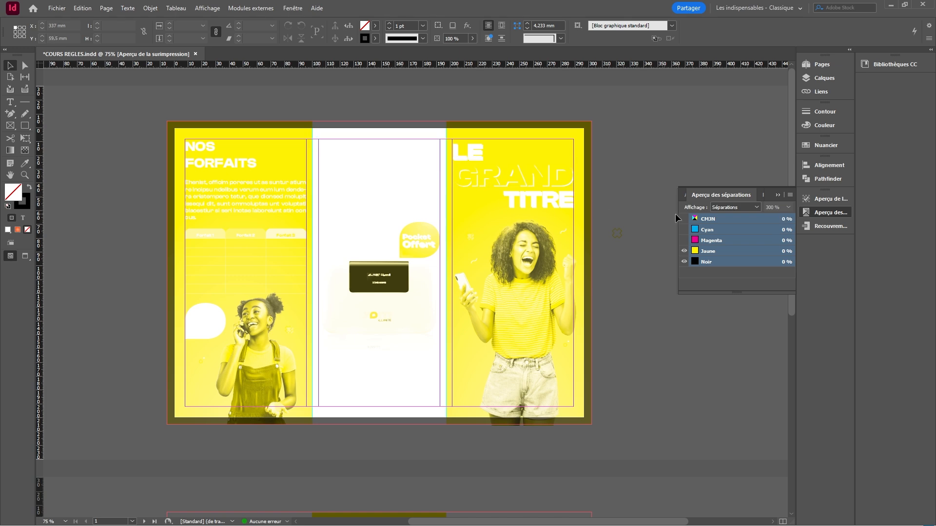
Show the cyan and magenta plates again and check the ink percentages of the cover's "GRAND" title and orange background
{"action": "left_click", "coordinate": [684, 229]}
{"action": "left_click", "coordinate": [684, 240]}
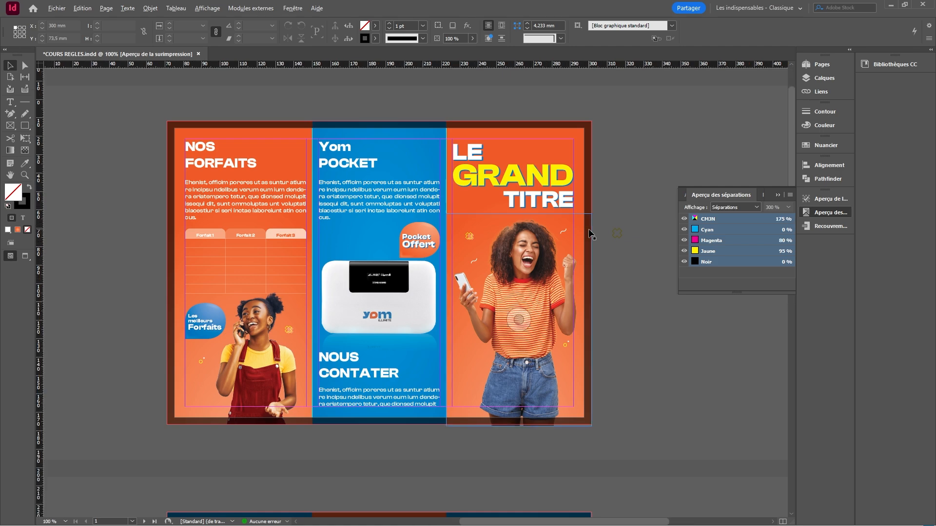
{"action": "scroll", "coordinate": [570, 237], "scroll_direction": "up", "scroll_amount": 3}
{"action": "scroll", "coordinate": [397, 154], "scroll_direction": "up", "scroll_amount": 3}
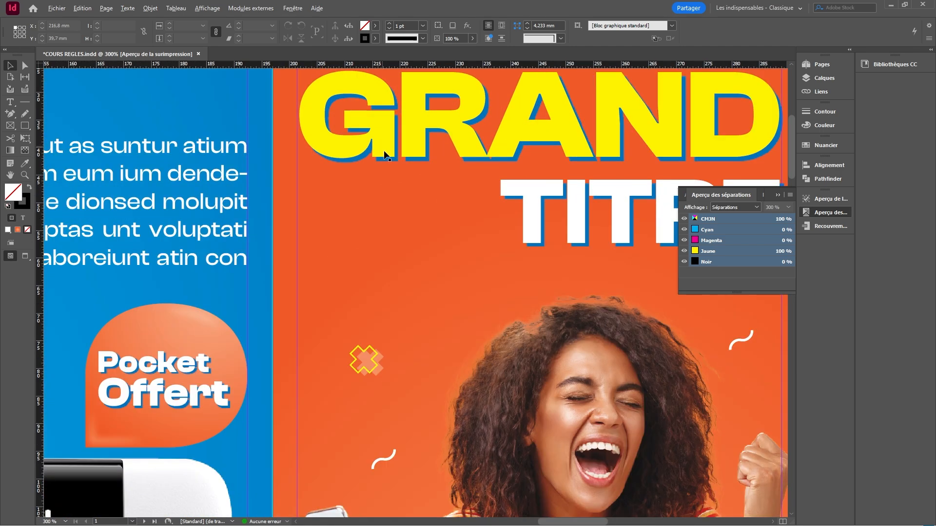
{"action": "scroll", "coordinate": [415, 197], "scroll_direction": "down", "scroll_amount": 3}
{"action": "scroll", "coordinate": [419, 188], "scroll_direction": "down", "scroll_amount": 1}
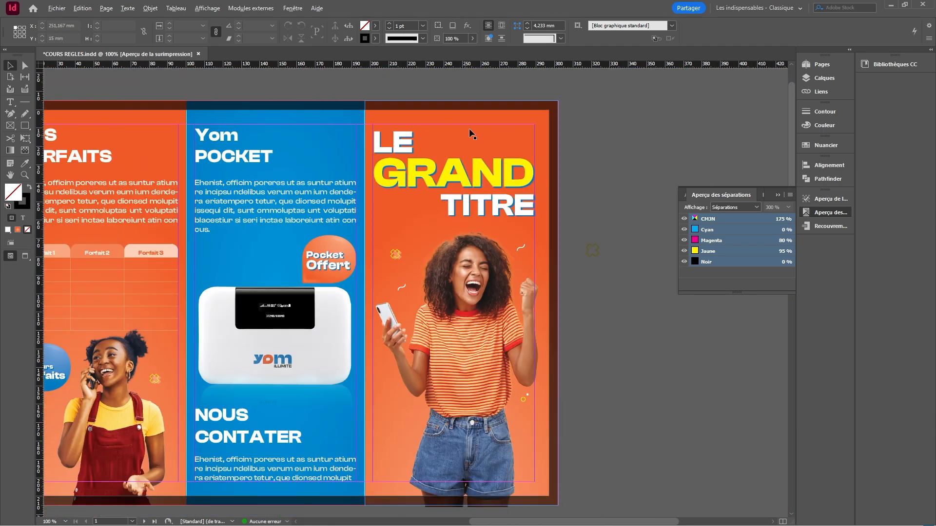
{"action": "scroll", "coordinate": [504, 114], "scroll_direction": "up", "scroll_amount": 3}
{"action": "scroll", "coordinate": [516, 115], "scroll_direction": "up", "scroll_amount": 4}
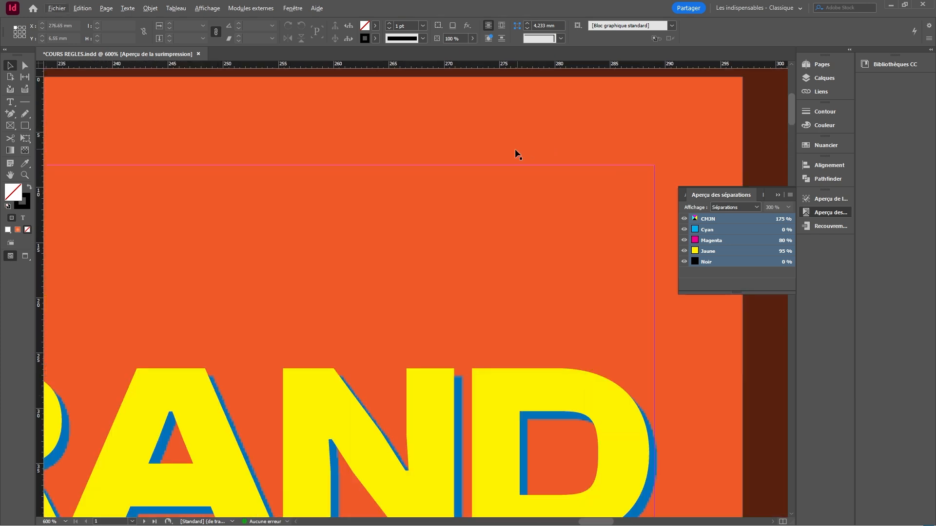
Select the cover's orange background and toggle the cyan plate off and on to check its effect on the colour
{"action": "left_click", "coordinate": [437, 139]}
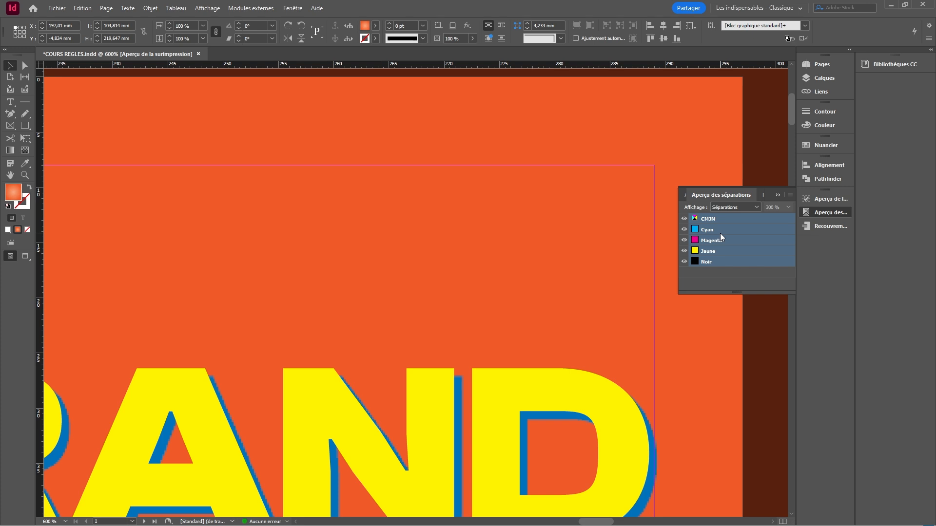
{"action": "left_click", "coordinate": [684, 229]}
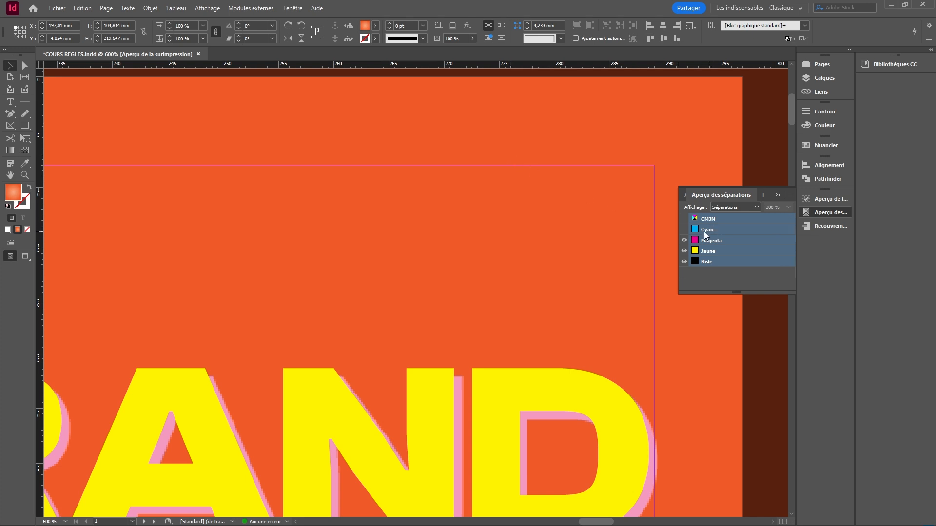
{"action": "left_click", "coordinate": [683, 231]}
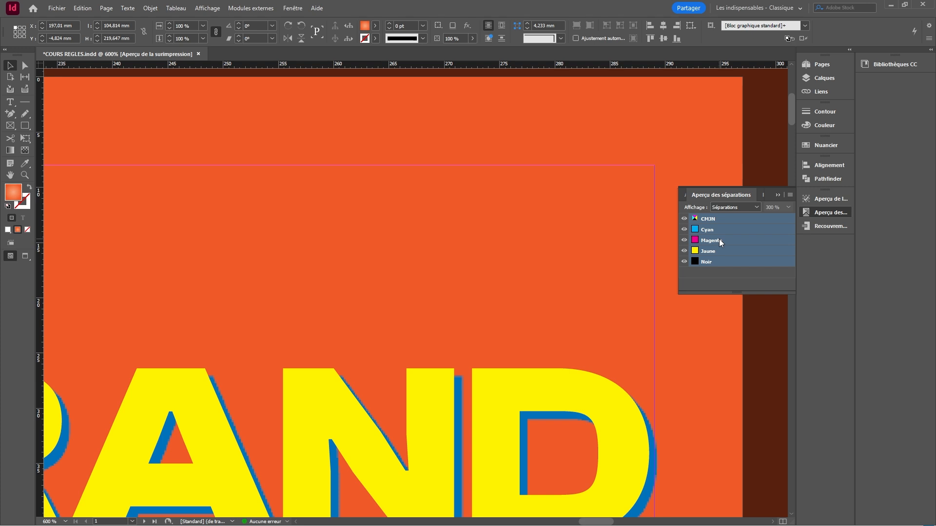
Hide the magenta and yellow plates, examine both pages in cyan and black only, and show all plates again
{"action": "left_click", "coordinate": [684, 240]}
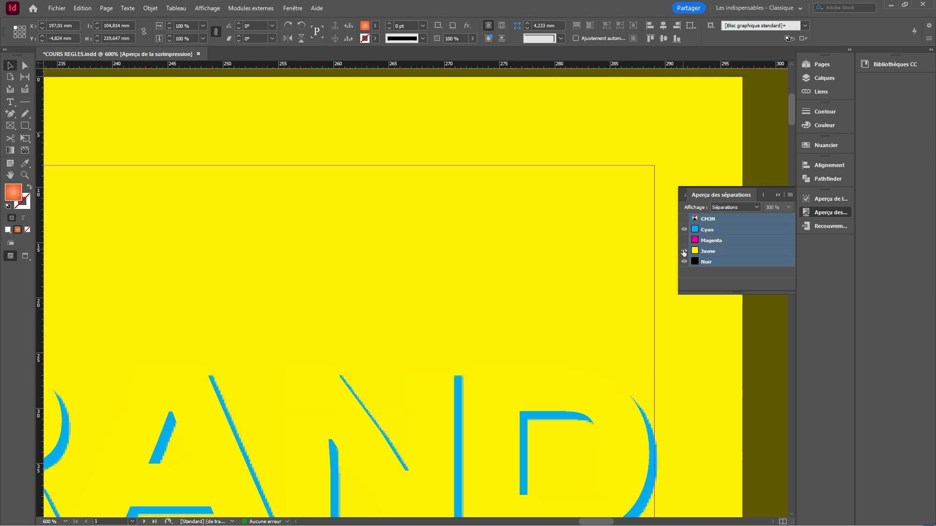
{"action": "left_click", "coordinate": [684, 251]}
{"action": "scroll", "coordinate": [524, 249], "scroll_direction": "down", "scroll_amount": 3}
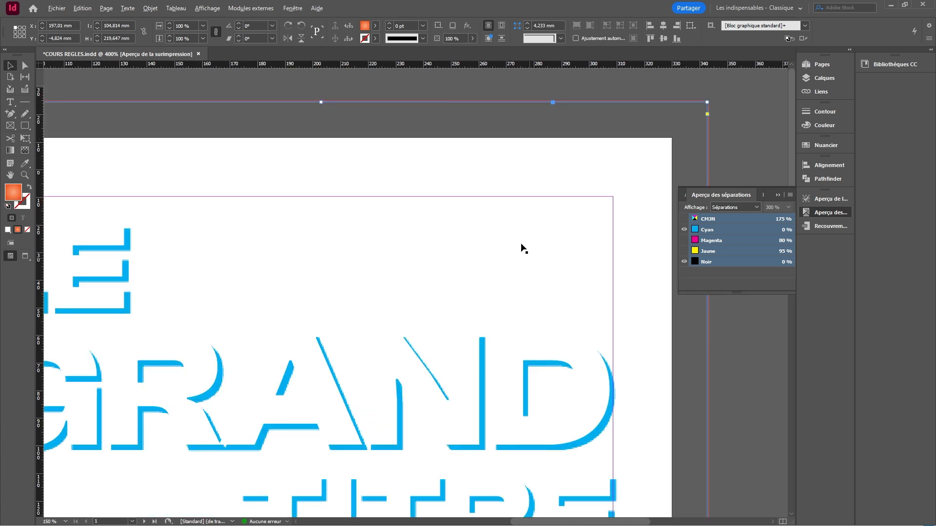
{"action": "scroll", "coordinate": [524, 248], "scroll_direction": "down", "scroll_amount": 2}
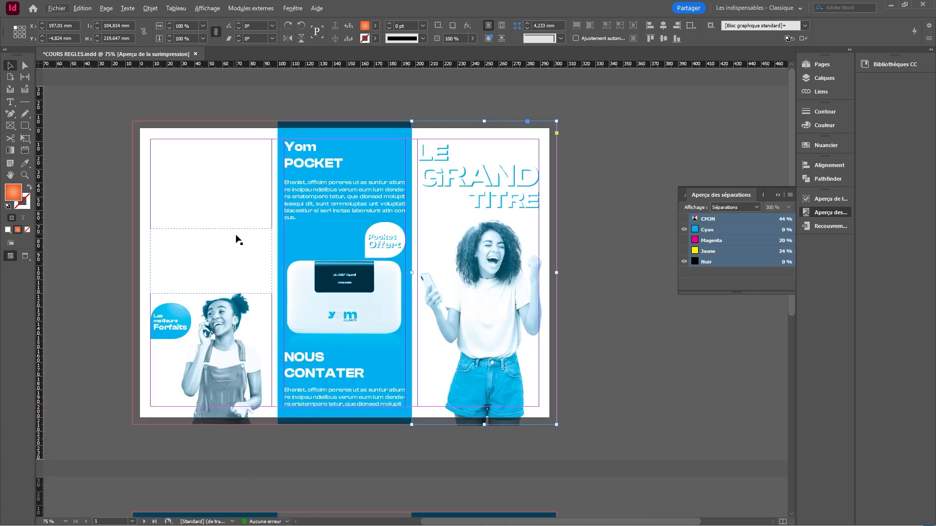
{"action": "scroll", "coordinate": [238, 239], "scroll_direction": "down", "scroll_amount": 8}
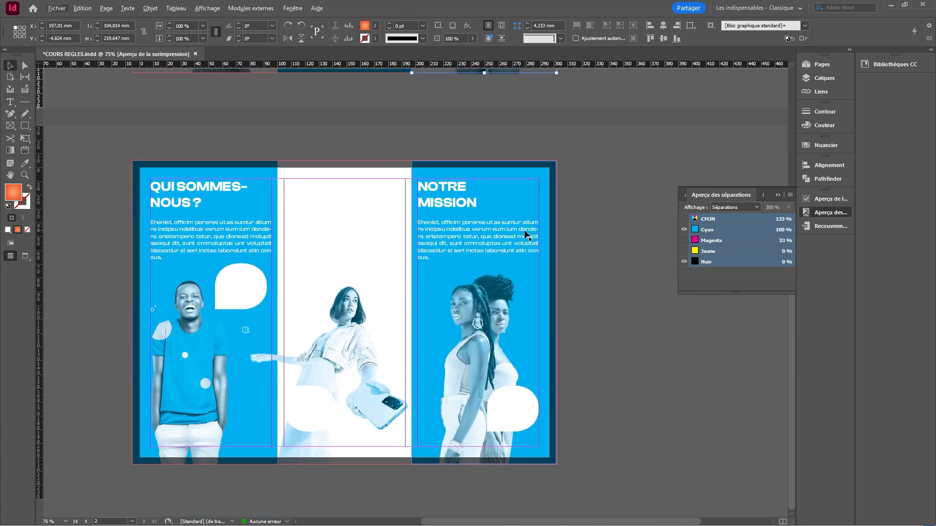
{"action": "scroll", "coordinate": [365, 247], "scroll_direction": "up", "scroll_amount": 2}
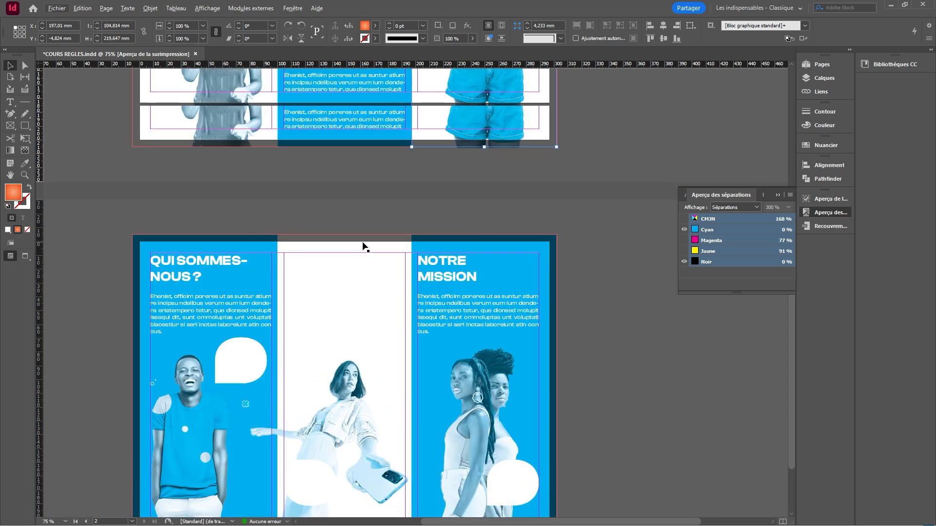
{"action": "scroll", "coordinate": [439, 234], "scroll_direction": "up", "scroll_amount": 8}
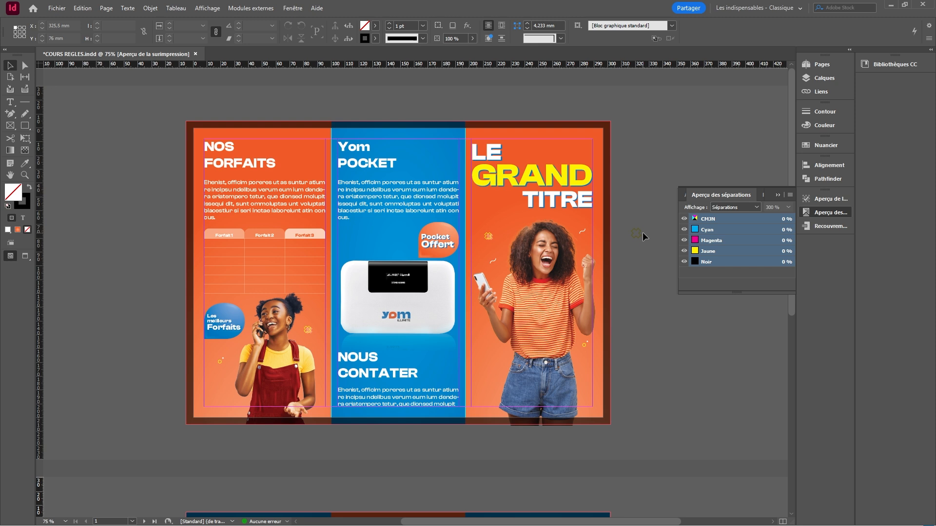
Compare both pages with the black plate hidden and shown, leaving all plates on, and put the separations preview settings away
{"action": "left_click", "coordinate": [684, 262]}
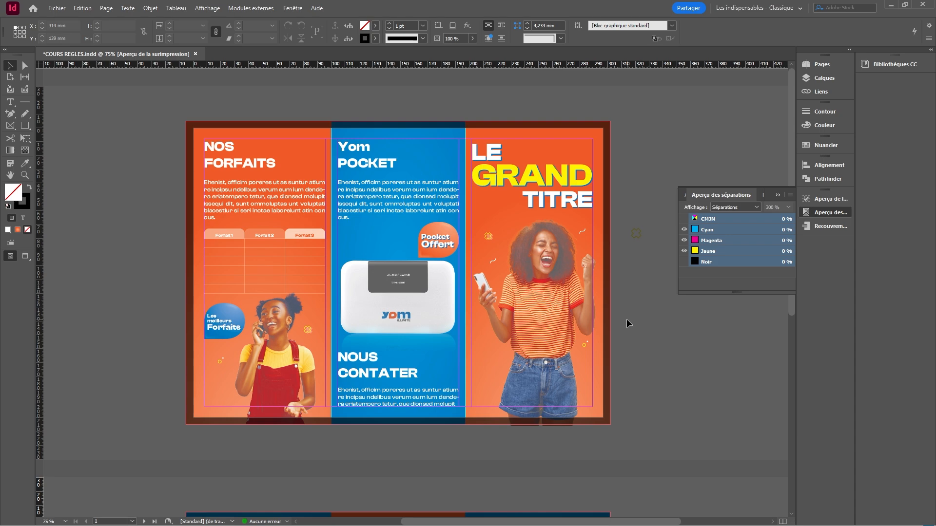
{"action": "scroll", "coordinate": [627, 321], "scroll_direction": "down", "scroll_amount": 2}
{"action": "scroll", "coordinate": [627, 319], "scroll_direction": "down", "scroll_amount": 10}
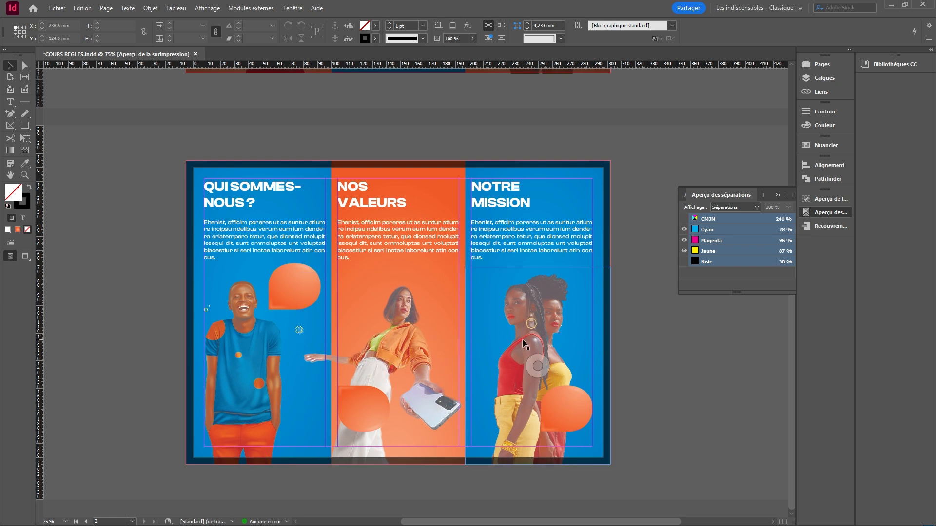
{"action": "left_click", "coordinate": [683, 262]}
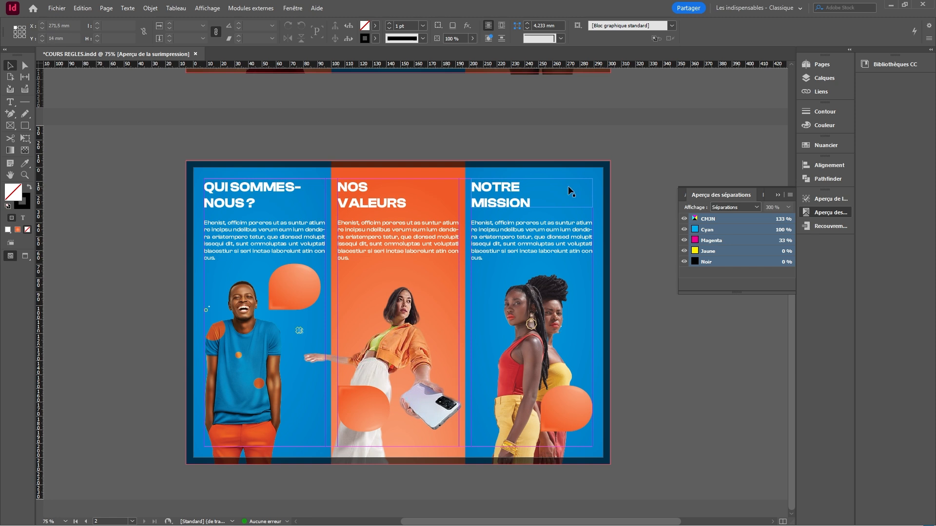
{"action": "left_click", "coordinate": [683, 263]}
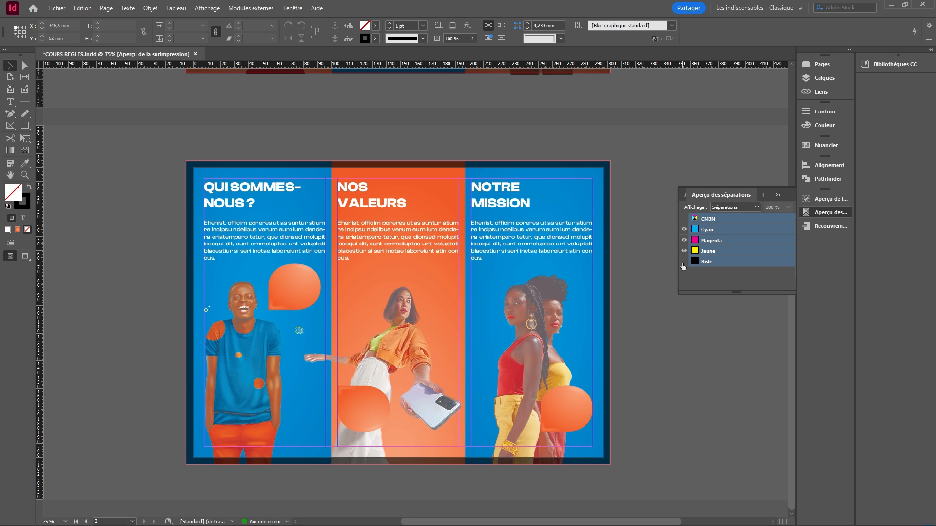
{"action": "left_click", "coordinate": [683, 263]}
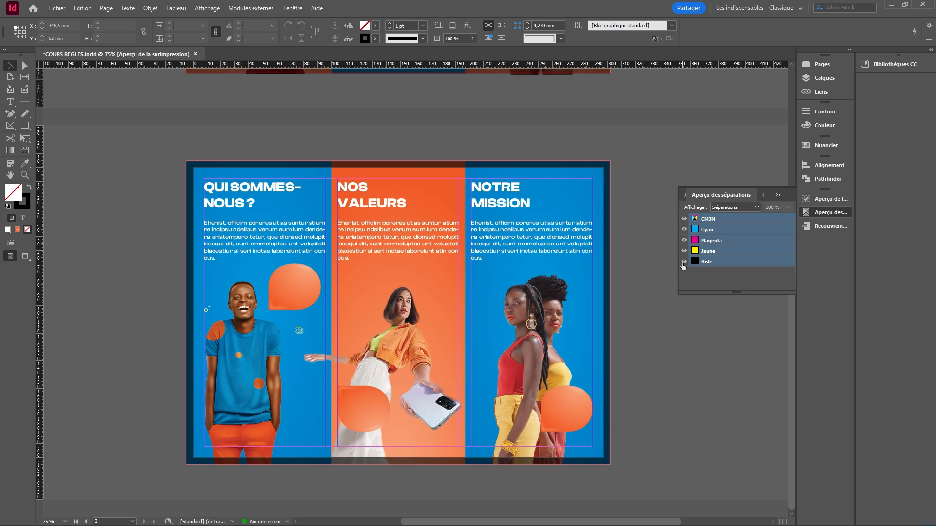
{"action": "left_click", "coordinate": [776, 196]}
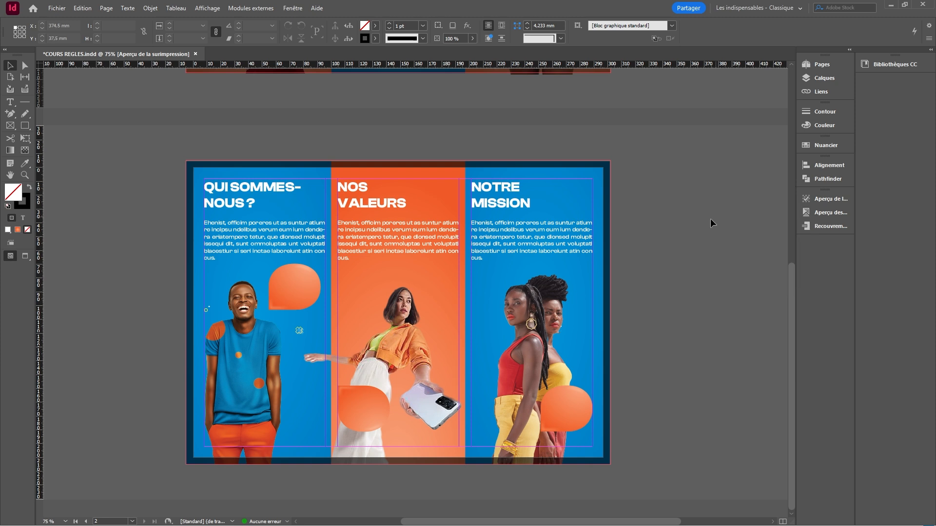
Add a text frame reading "DEPLIANT" beneath the paragraph of the "NOS VALEURS" panel
{"action": "left_click", "coordinate": [9, 102]}
{"action": "left_click_drag", "start_coordinate": [349, 268], "coordinate": [451, 295]}
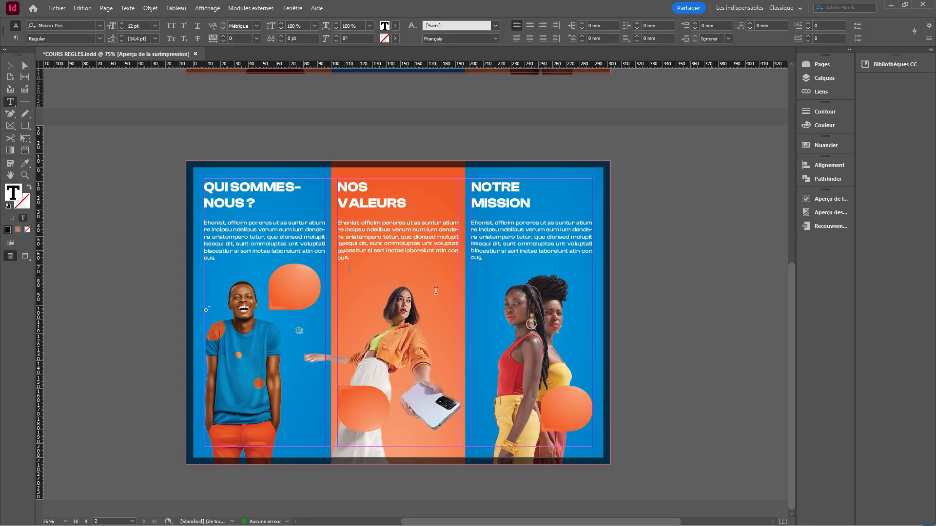
{"action": "type", "text": "DEPLIANT"}
Format the "DEPLIANT" text in Clash Display Bold at 22 pt
{"action": "double_click", "coordinate": [361, 269]}
{"action": "left_click", "coordinate": [100, 25]}
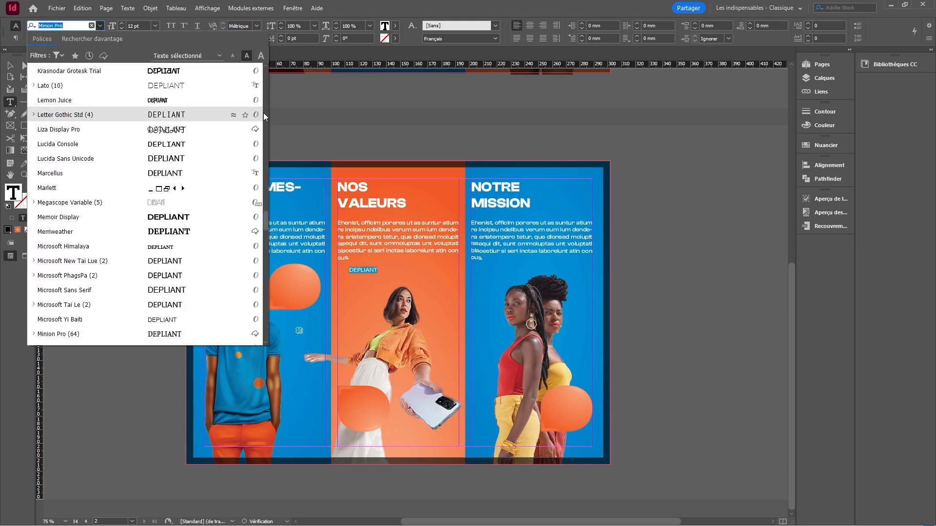
{"action": "left_click_drag", "start_coordinate": [264, 219], "coordinate": [261, 75]}
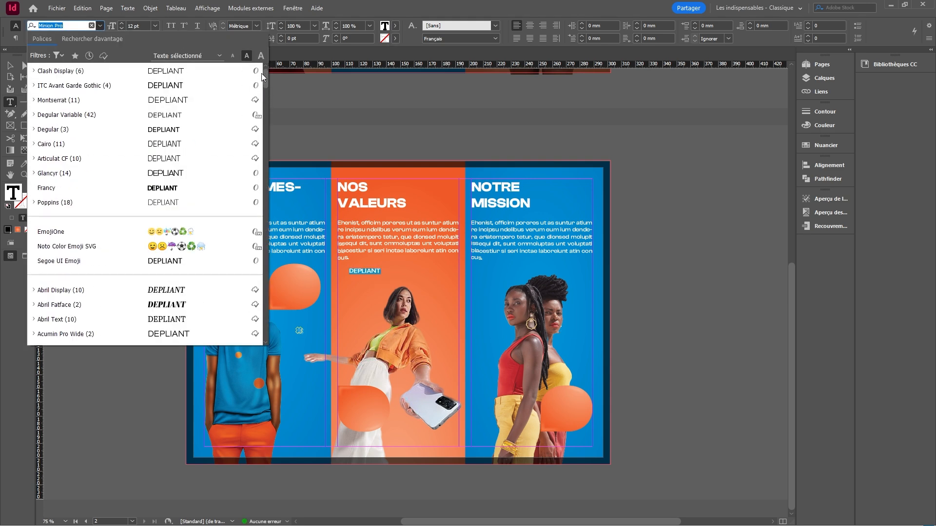
{"action": "left_click", "coordinate": [81, 72]}
{"action": "left_click", "coordinate": [100, 39]}
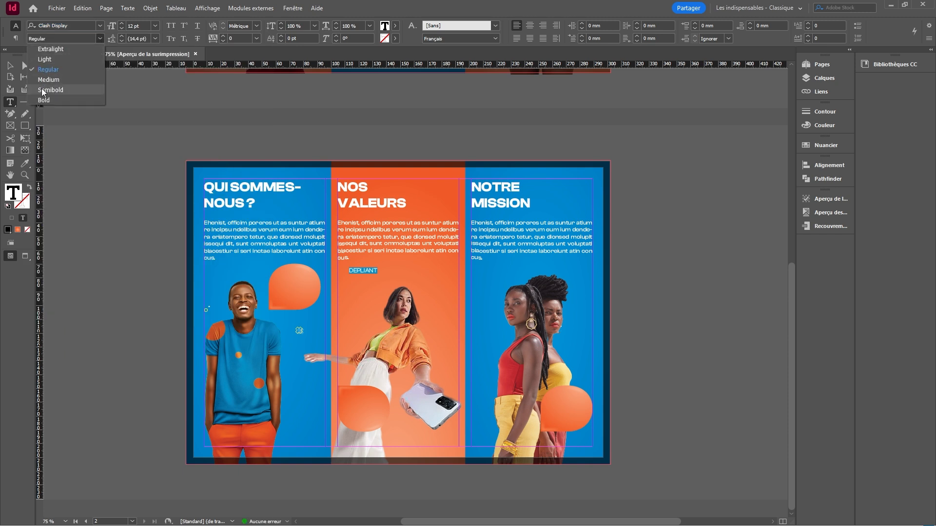
{"action": "left_click", "coordinate": [44, 100]}
{"action": "left_click", "coordinate": [121, 23]}
{"action": "left_click", "coordinate": [122, 23]}
{"action": "left_click", "coordinate": [122, 23]}
{"action": "left_click", "coordinate": [122, 23]}
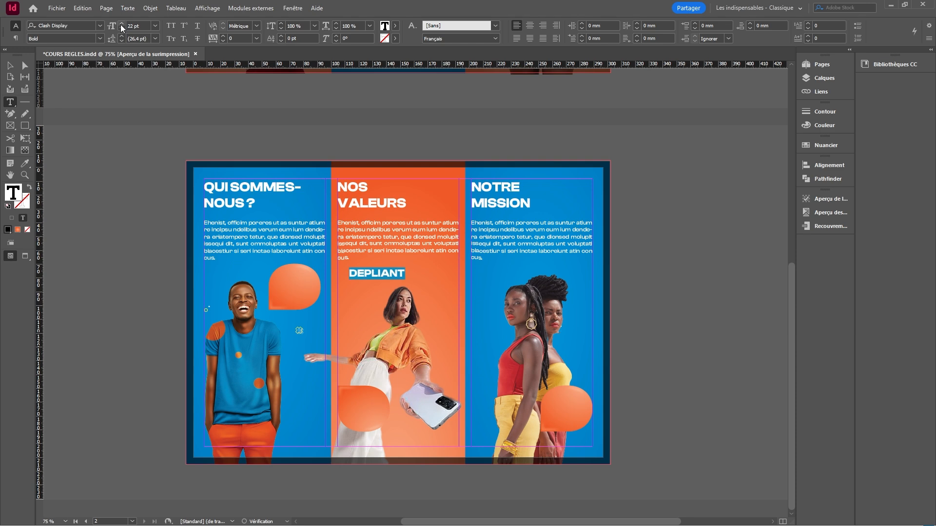
{"action": "left_click", "coordinate": [10, 65]}
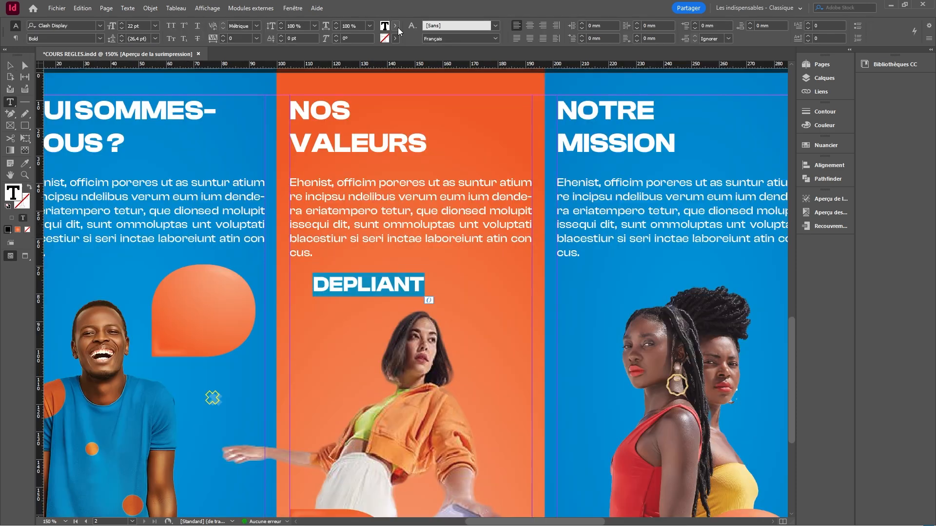
Check which fill swatch is applied to the "DEPLIANT" text and select its frame
{"action": "left_click", "coordinate": [396, 27]}
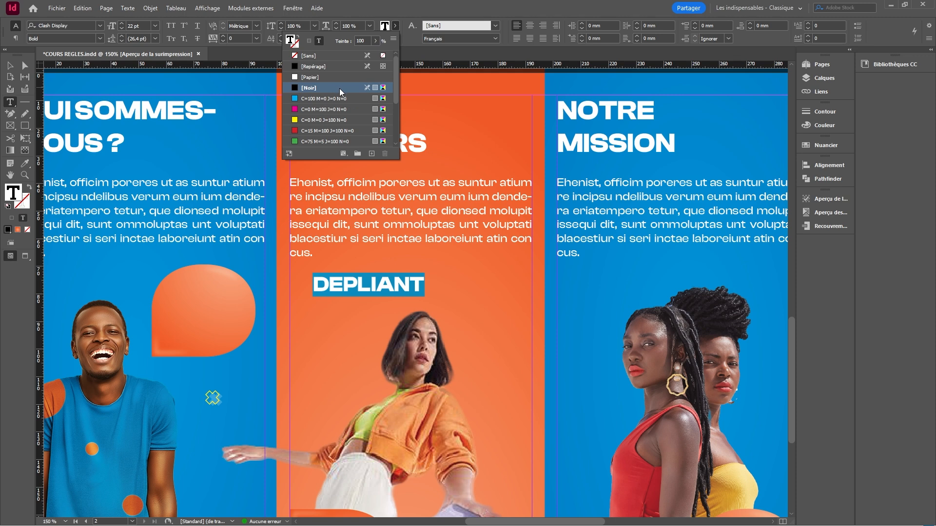
{"action": "left_click", "coordinate": [371, 286]}
{"action": "double_click", "coordinate": [371, 286]}
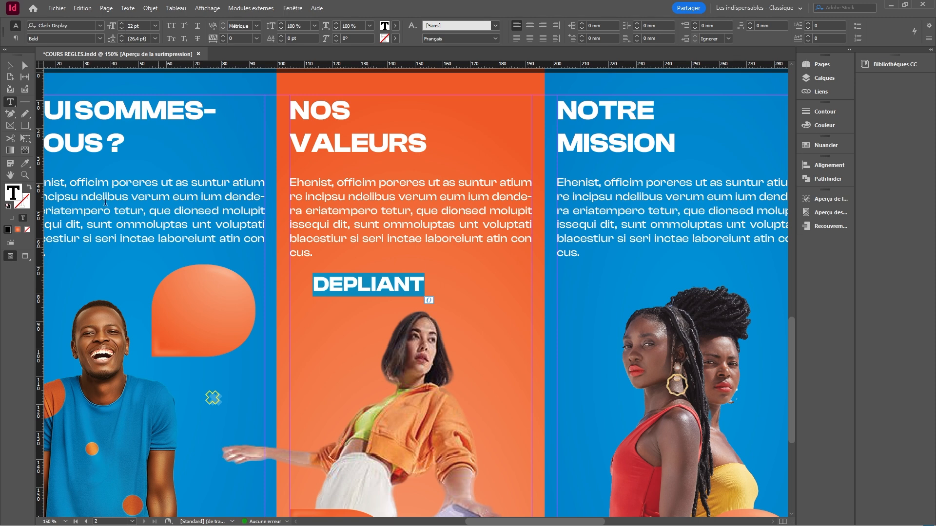
{"action": "left_click", "coordinate": [9, 65]}
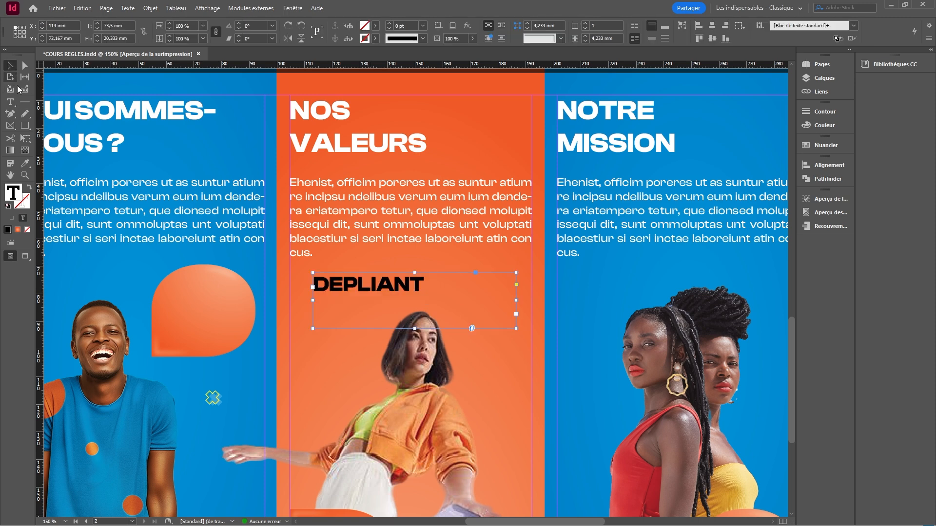
Bring up the separations preview settings and toggle the black plate off and on to check how "DEPLIANT" prints
{"action": "left_click", "coordinate": [824, 213]}
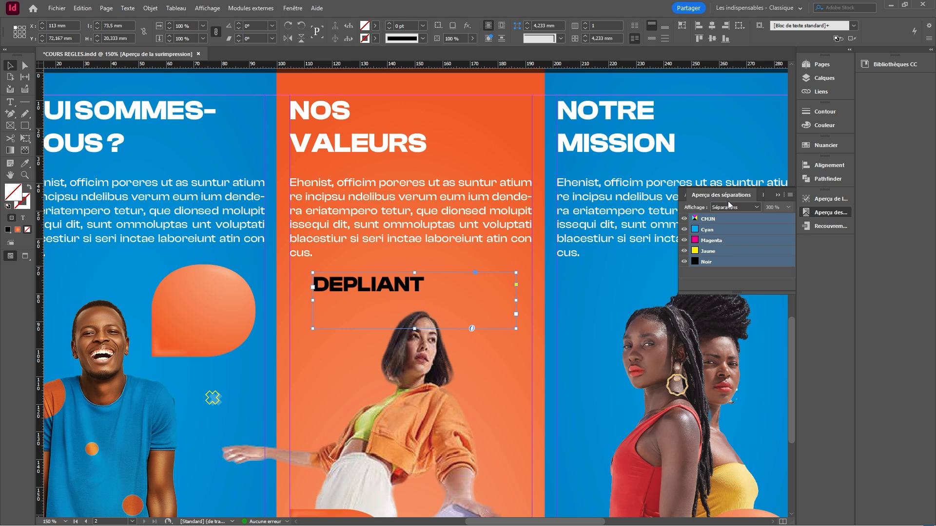
{"action": "left_click", "coordinate": [685, 261]}
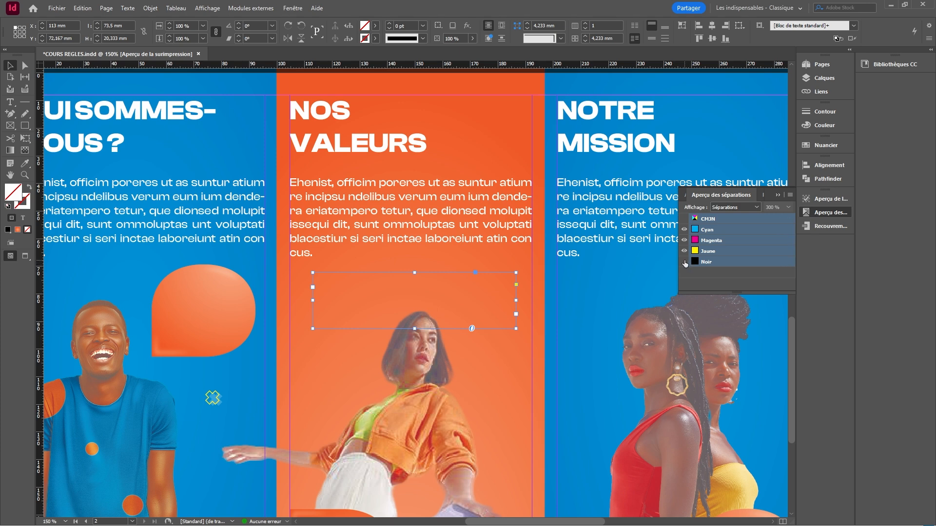
{"action": "left_click", "coordinate": [685, 262]}
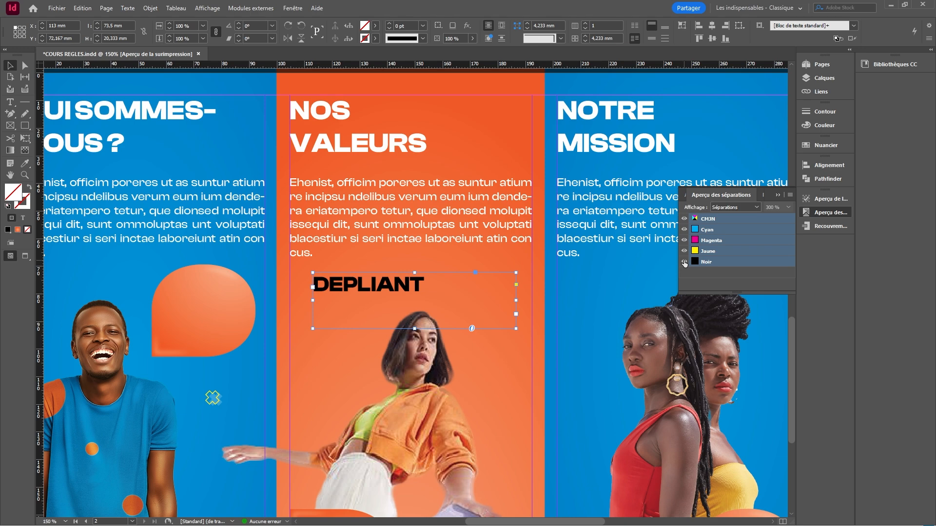
Hide the cyan, magenta and yellow plates to examine "DEPLIANT" on the black plate alone, and show all plates again
{"action": "left_click_drag", "start_coordinate": [684, 251], "coordinate": [684, 227]}
{"action": "left_click", "coordinate": [684, 229]}
{"action": "left_click", "coordinate": [684, 262]}
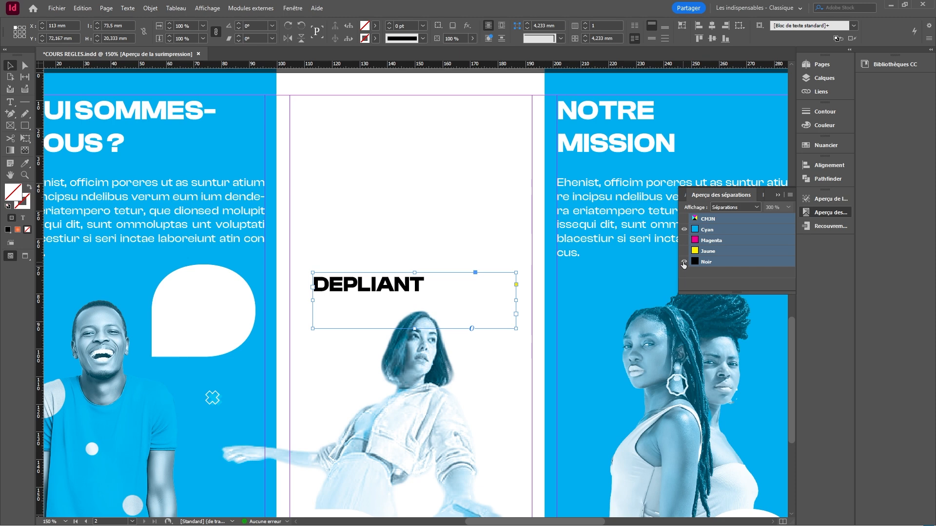
{"action": "left_click", "coordinate": [684, 229]}
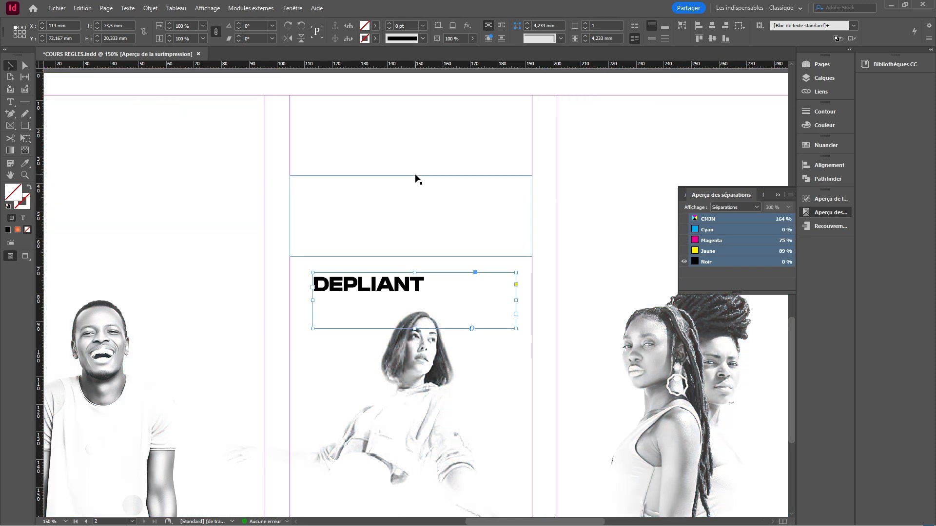
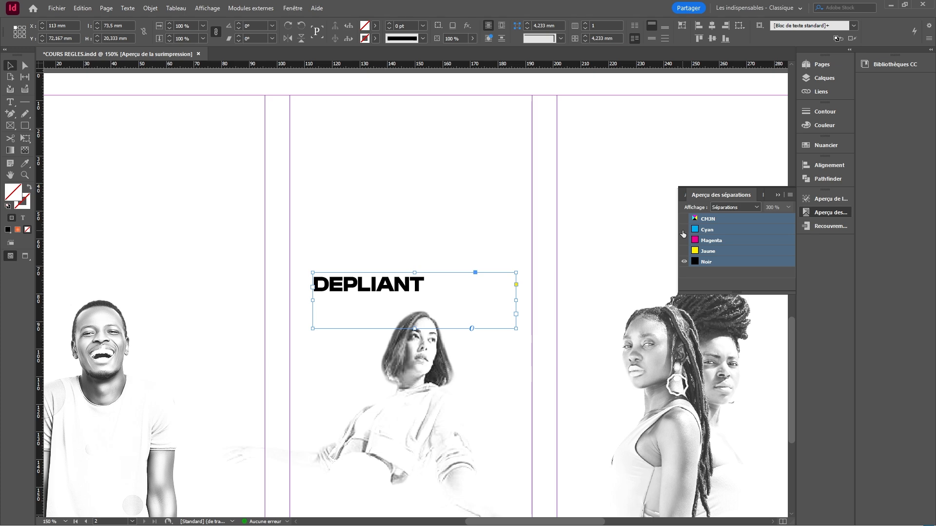
{"action": "left_click", "coordinate": [682, 230]}
{"action": "left_click", "coordinate": [681, 241]}
{"action": "left_click", "coordinate": [681, 250]}
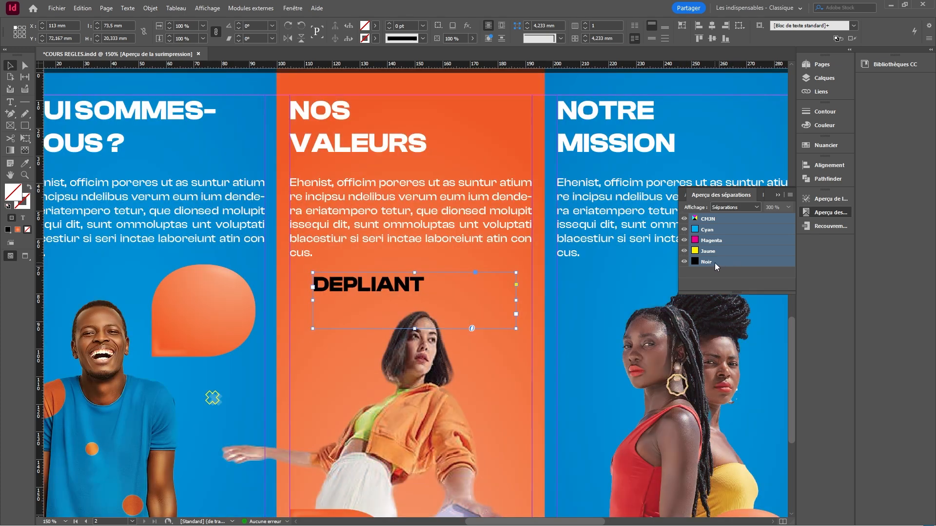
Compare "DEPLIANT" with the black plate hidden and shown once more, and turn the separations preview off
{"action": "left_click", "coordinate": [682, 262]}
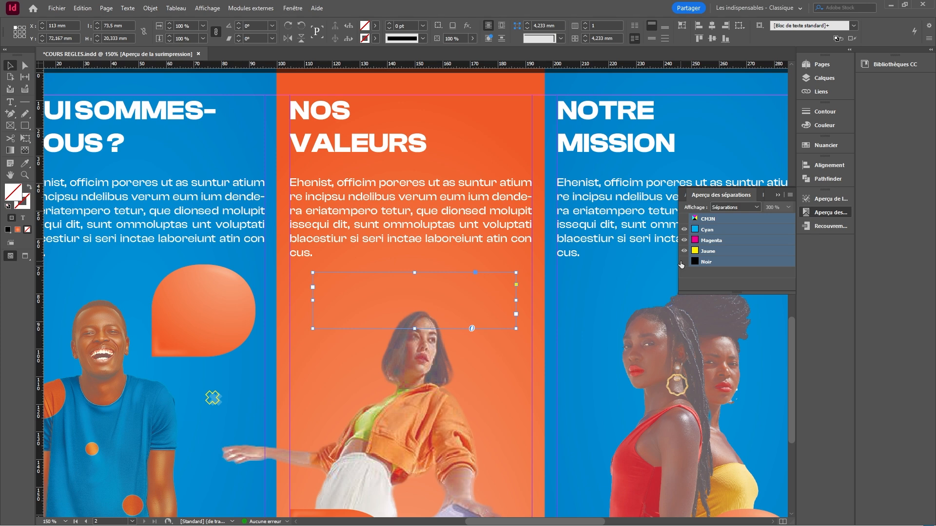
{"action": "left_click", "coordinate": [684, 262]}
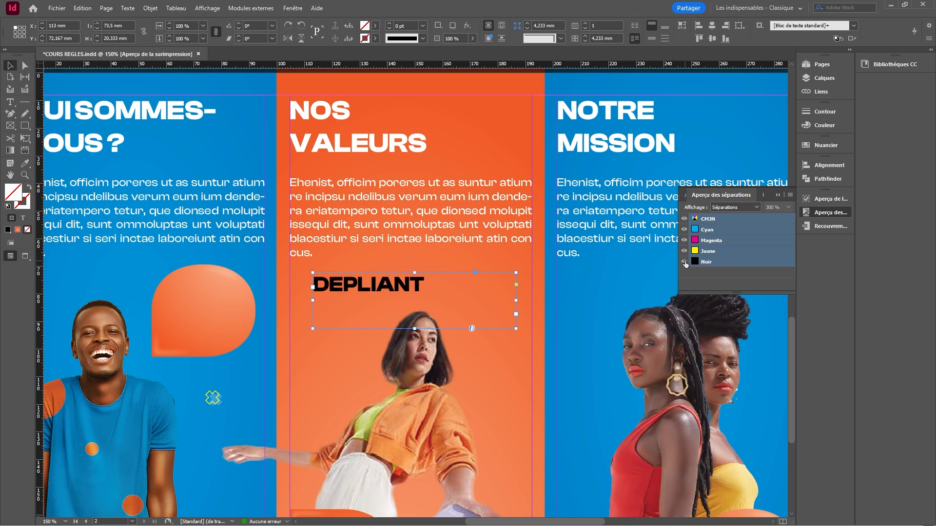
{"action": "left_click", "coordinate": [747, 210]}
{"action": "left_click", "coordinate": [733, 217]}
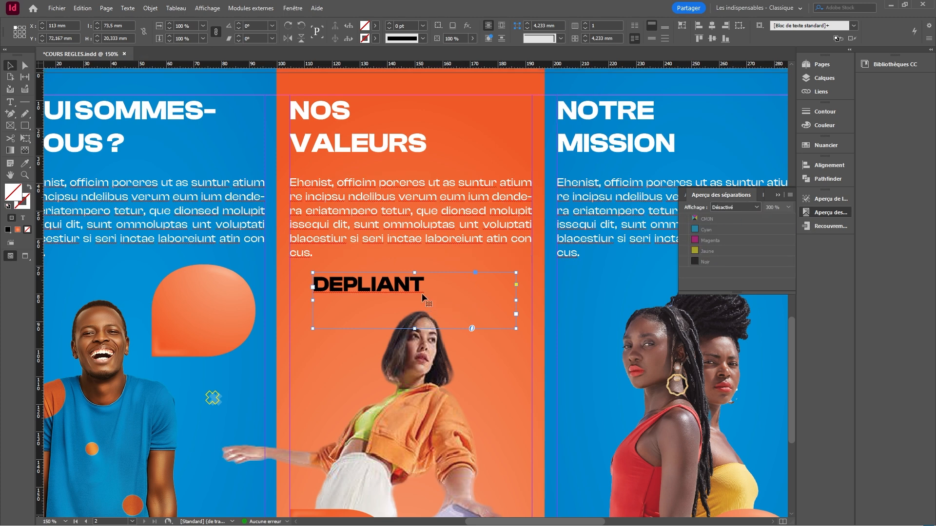
{"action": "left_click", "coordinate": [375, 26]}
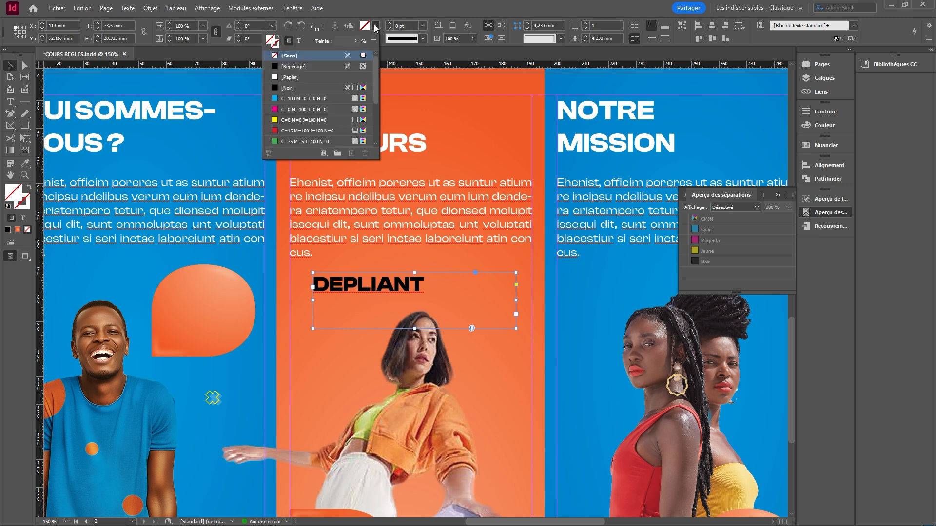
{"action": "left_click", "coordinate": [374, 42]}
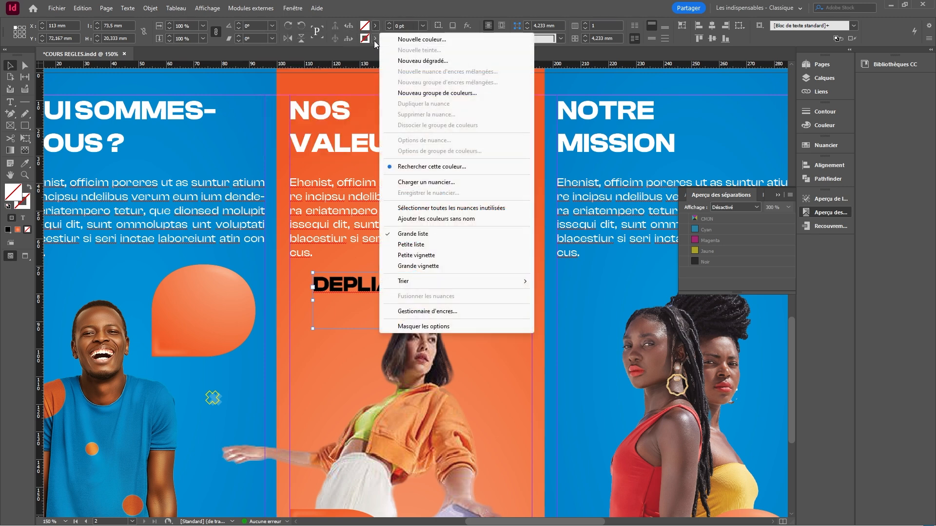
{"action": "left_click", "coordinate": [423, 38]}
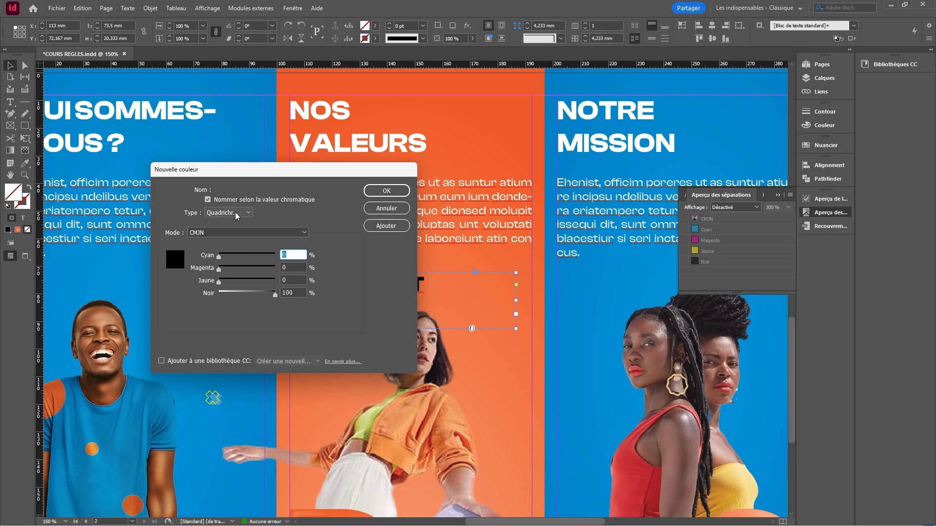
{"action": "left_click", "coordinate": [209, 233]}
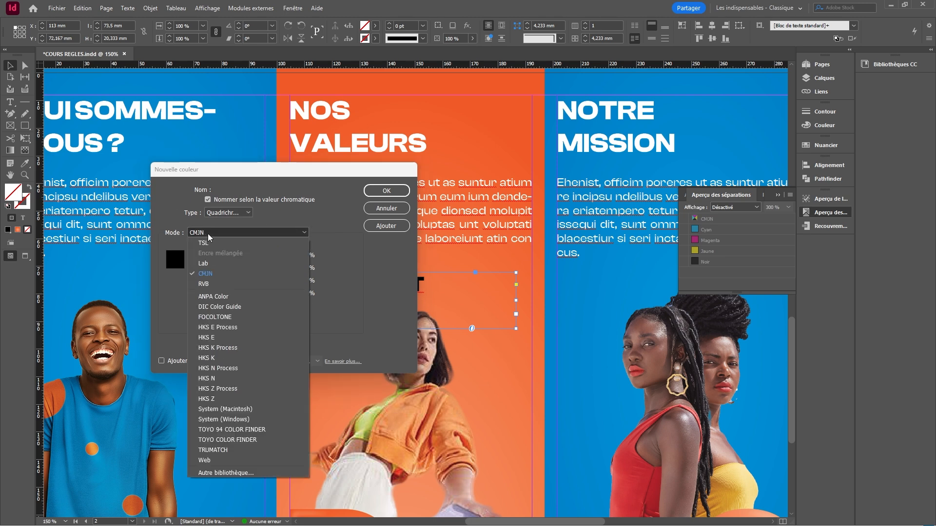
{"action": "left_click", "coordinate": [204, 274]}
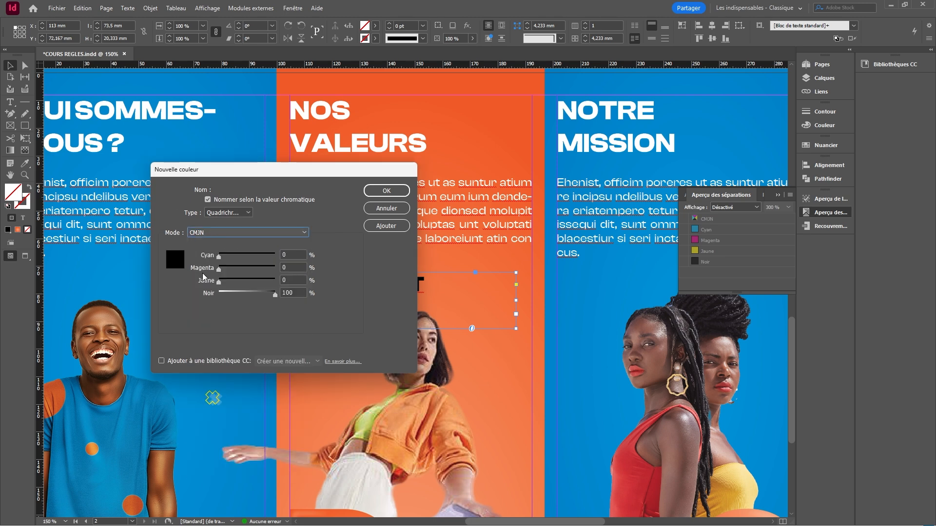
{"action": "left_click", "coordinate": [386, 208]}
Recolour the "DEPLIANT" text with the darkest black of the RGB colour picker
{"action": "double_click", "coordinate": [373, 287]}
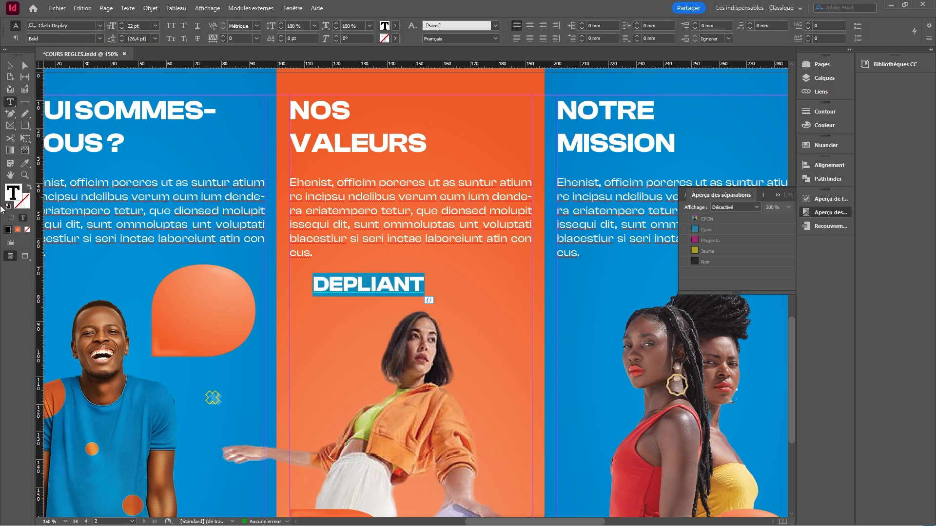
{"action": "double_click", "coordinate": [13, 193]}
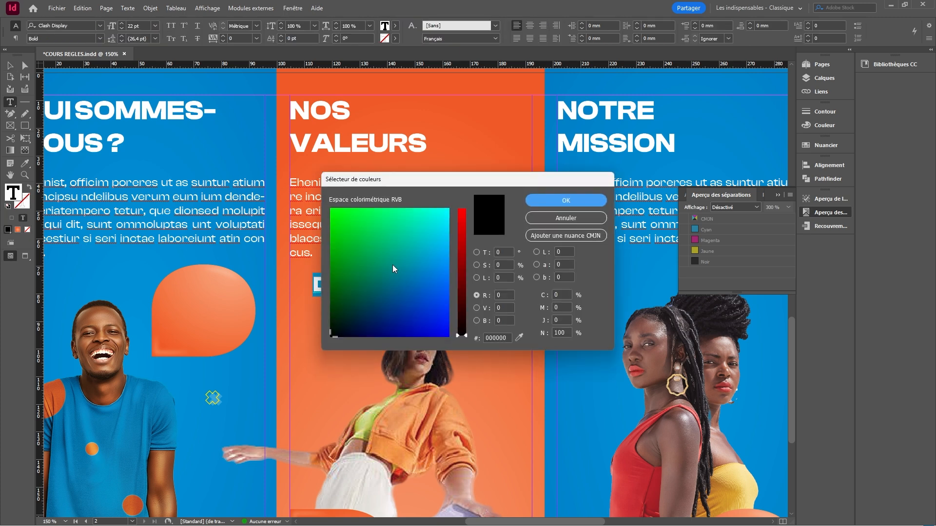
{"action": "left_click_drag", "start_coordinate": [396, 251], "coordinate": [317, 356]}
{"action": "left_click", "coordinate": [577, 201]}
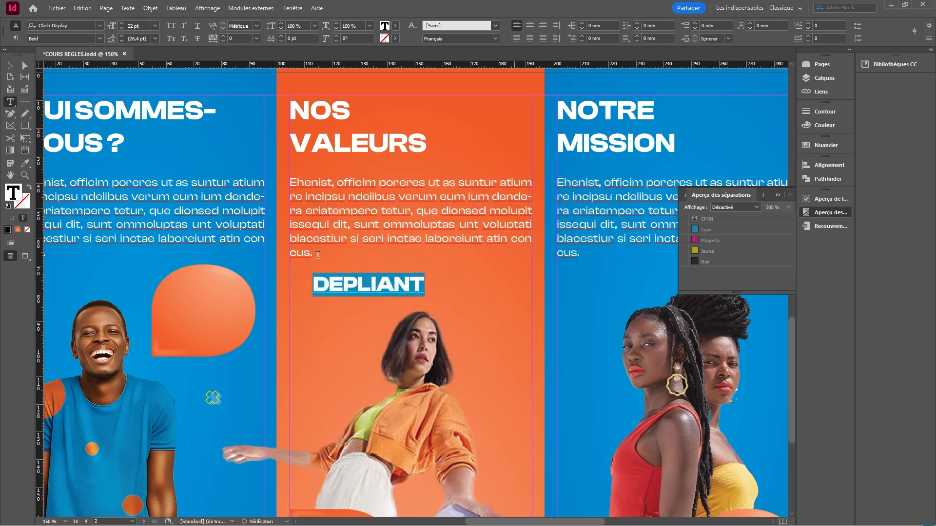
{"action": "left_click", "coordinate": [371, 285]}
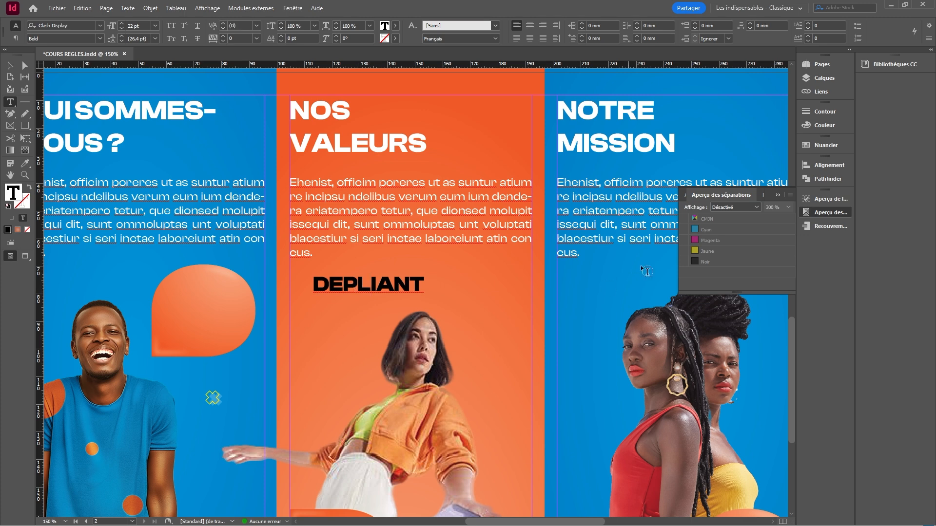
Turn the separations preview back on with "DEPLIANT" selected as a frame, and hide the black plate to inspect its RGB black
{"action": "left_click", "coordinate": [10, 65]}
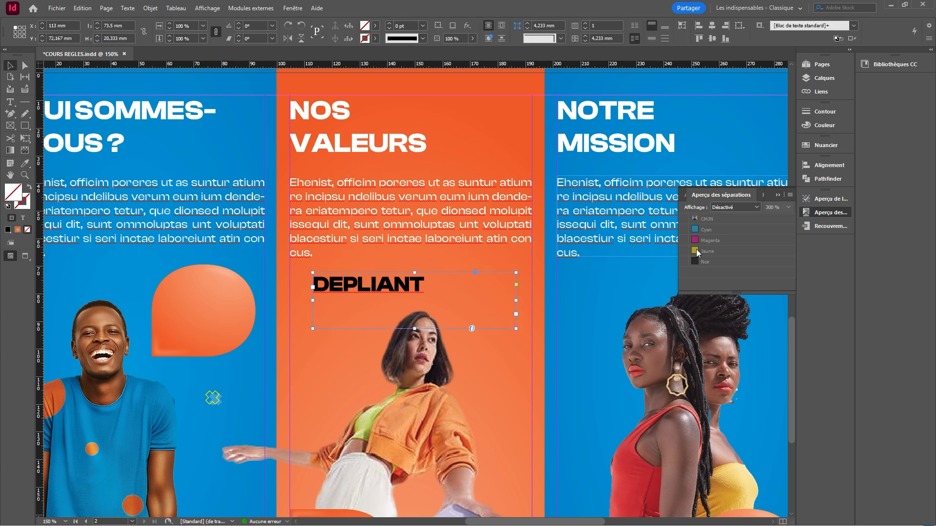
{"action": "left_click", "coordinate": [742, 211]}
{"action": "left_click", "coordinate": [741, 229]}
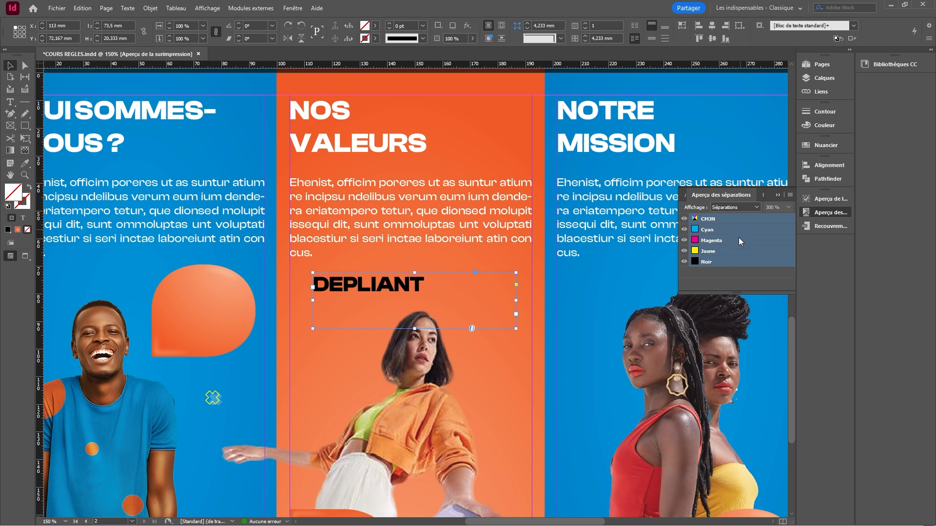
{"action": "left_click", "coordinate": [708, 272]}
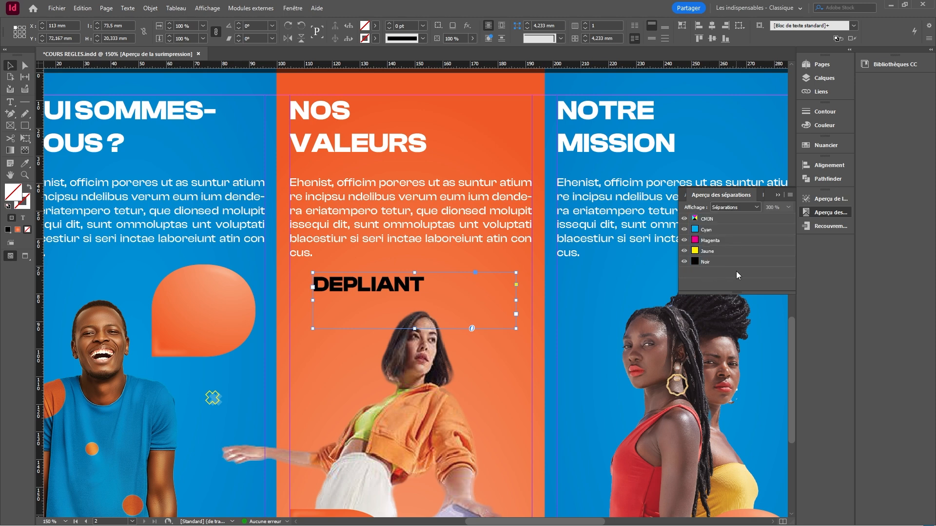
{"action": "left_click", "coordinate": [684, 262]}
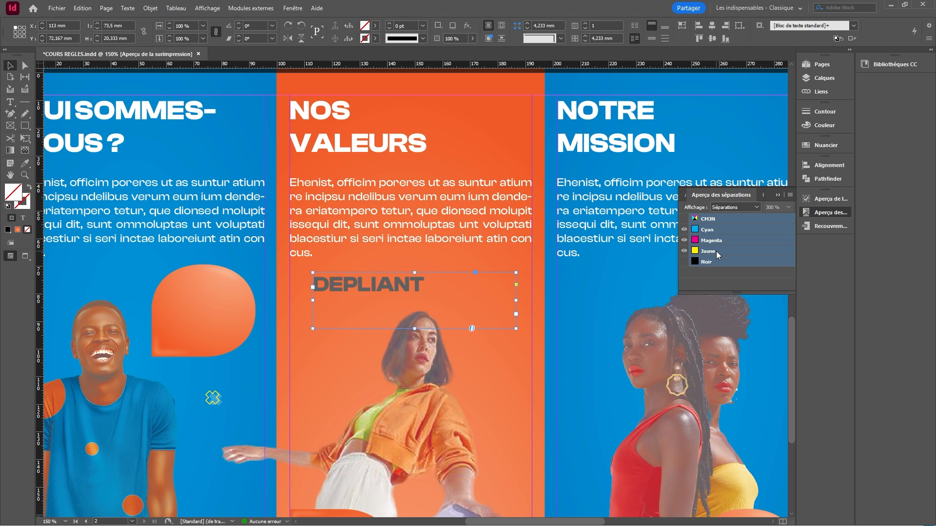
Hide the yellow and magenta plates to examine "DEPLIANT" in cyan alone, and show them again
{"action": "left_click", "coordinate": [684, 250]}
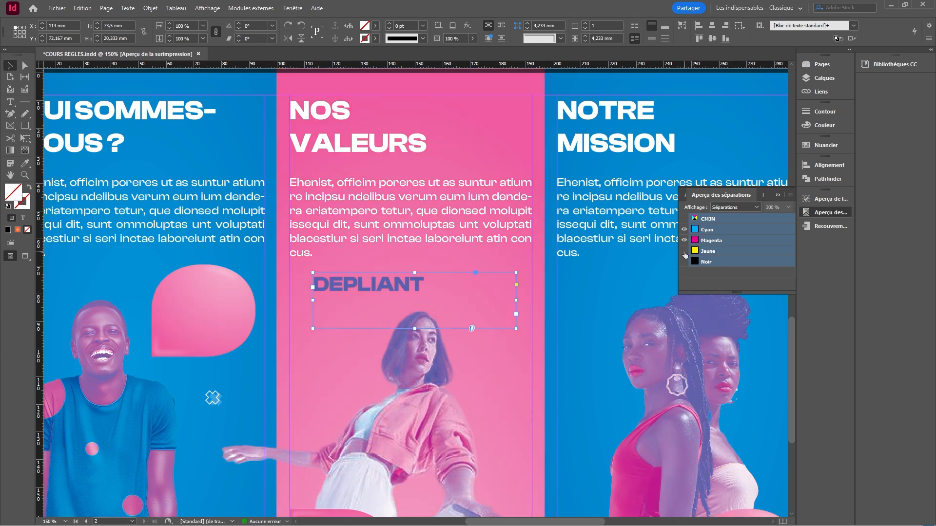
{"action": "left_click", "coordinate": [684, 241]}
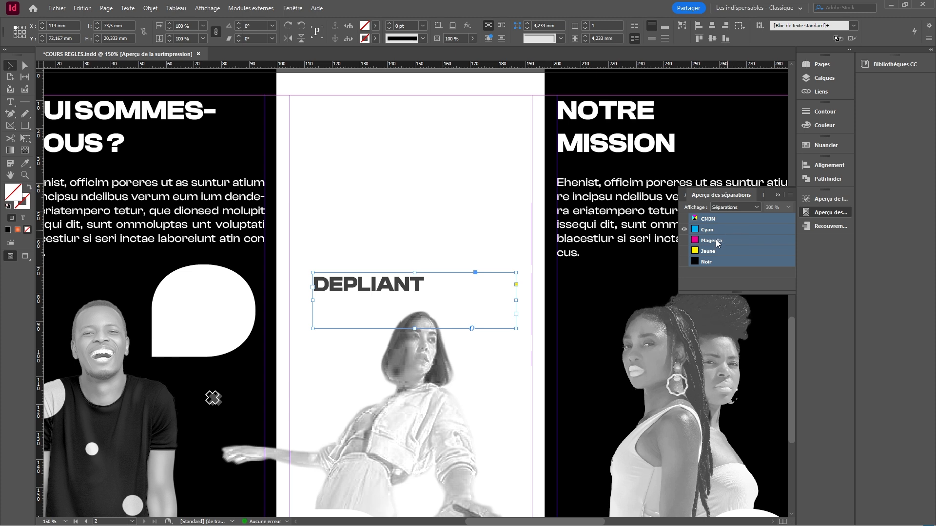
{"action": "left_click", "coordinate": [684, 240]}
{"action": "left_click", "coordinate": [684, 251]}
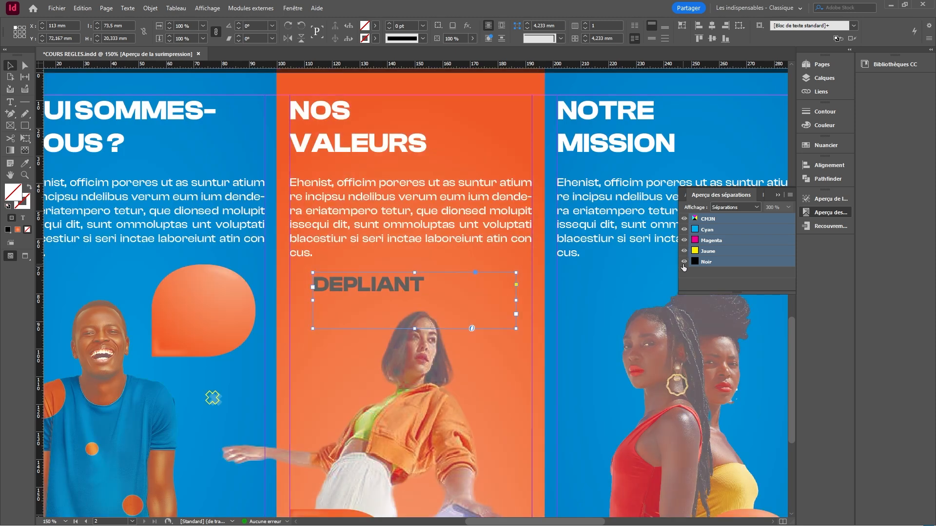
Show the black plate again and recolour the "DEPLIANT" text with the [Noir] swatch
{"action": "left_click", "coordinate": [683, 262]}
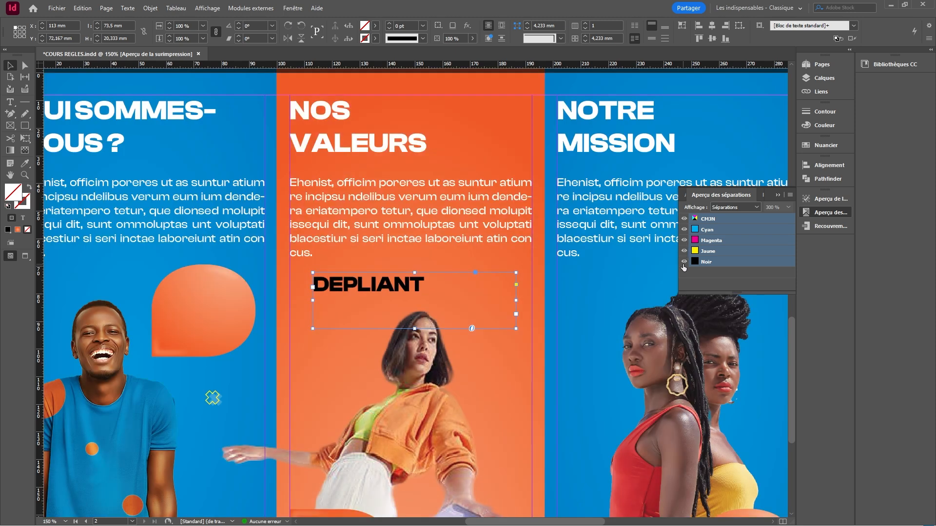
{"action": "double_click", "coordinate": [346, 287]}
{"action": "key", "text": "ctrl+a"}
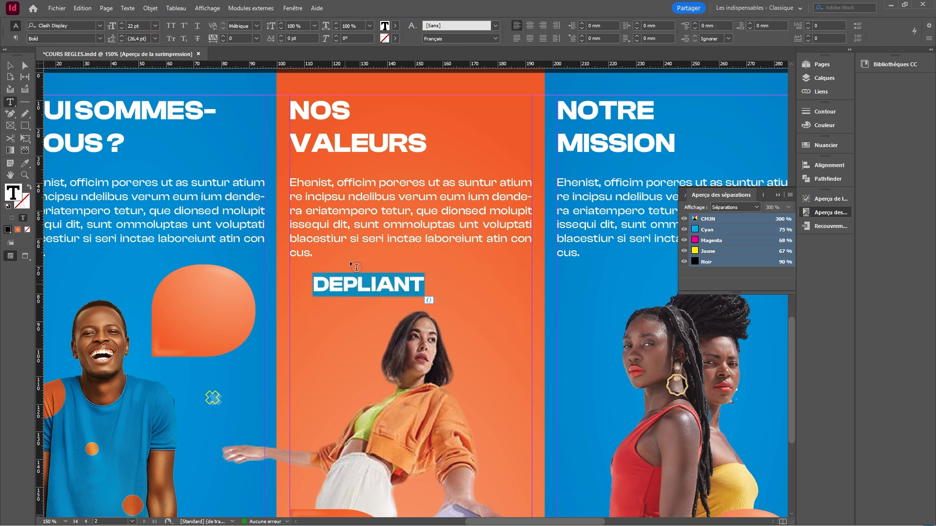
{"action": "left_click", "coordinate": [396, 26]}
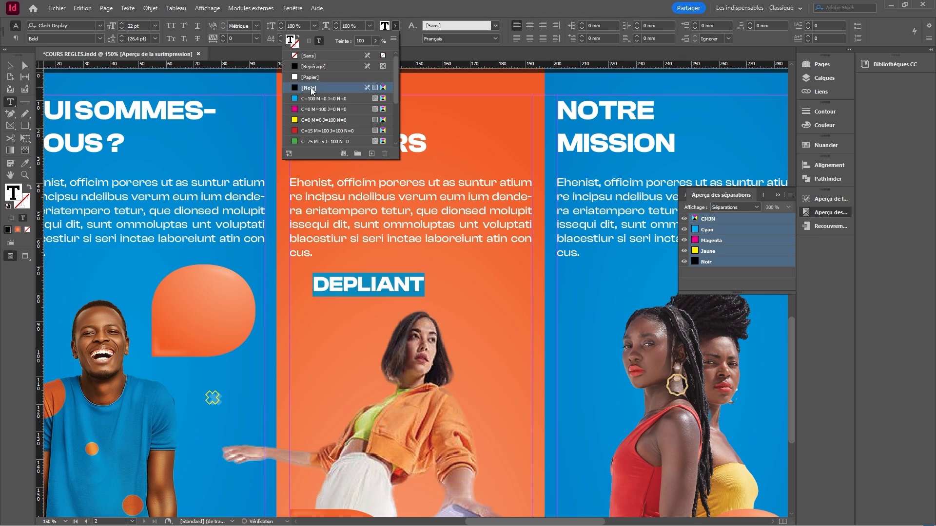
{"action": "left_click", "coordinate": [312, 89]}
{"action": "key", "text": "Escape"}
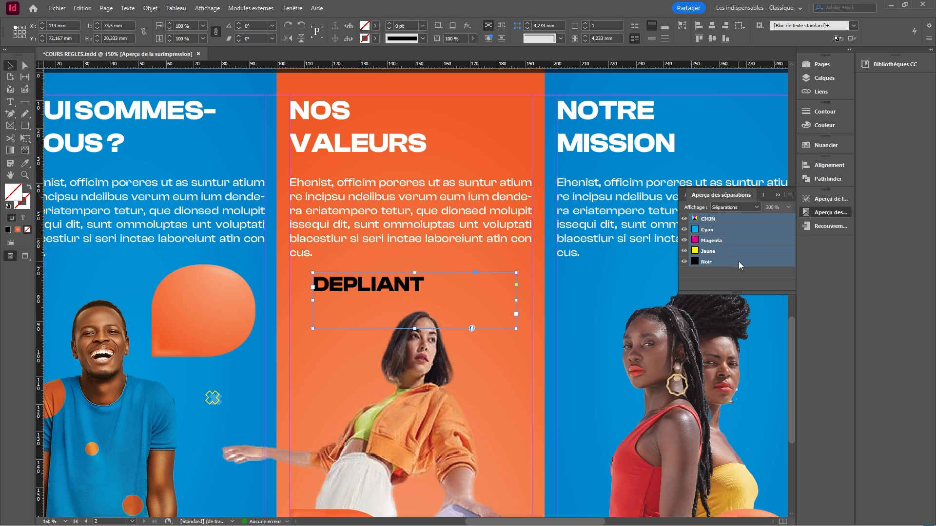
Check "DEPLIANT" with the black plate hidden and shown again, and delete its text frame from page 2
{"action": "left_click", "coordinate": [684, 262]}
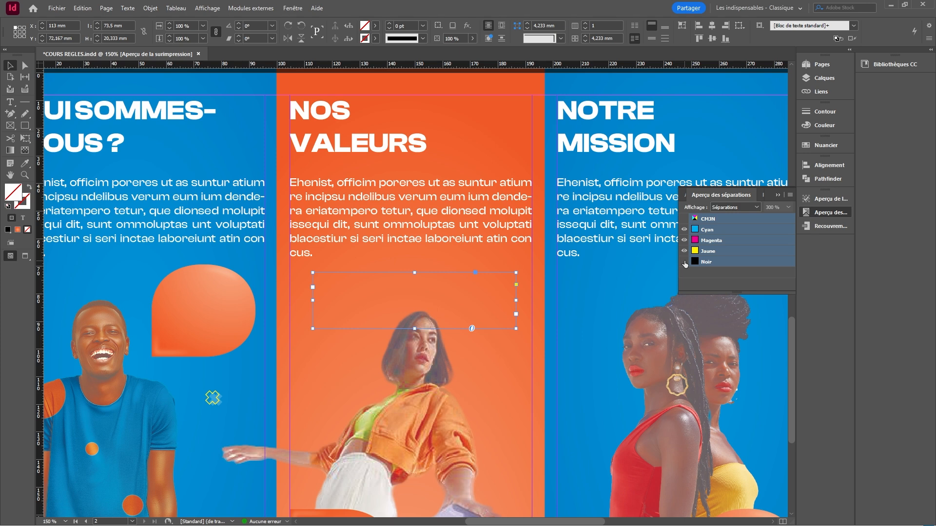
{"action": "left_click", "coordinate": [684, 264]}
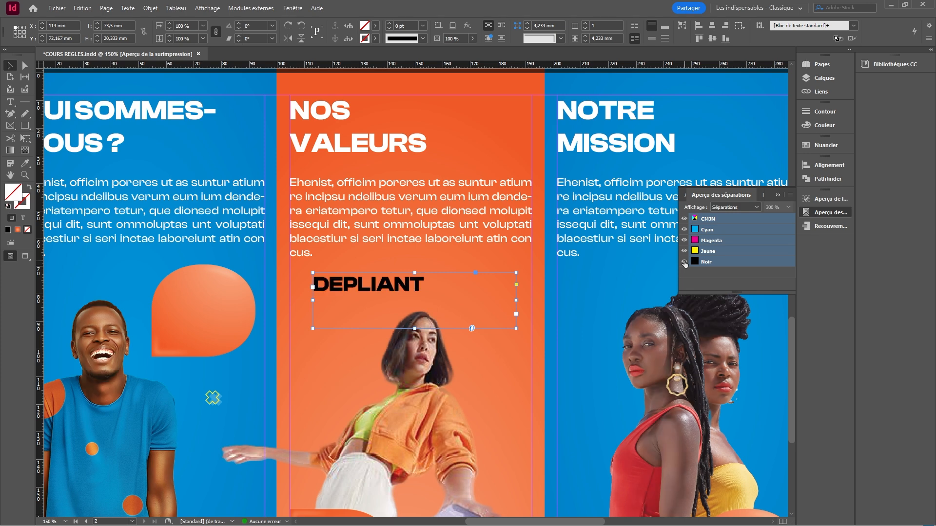
{"action": "left_click", "coordinate": [531, 388]}
{"action": "left_click", "coordinate": [408, 277]}
{"action": "key", "text": "Delete"}
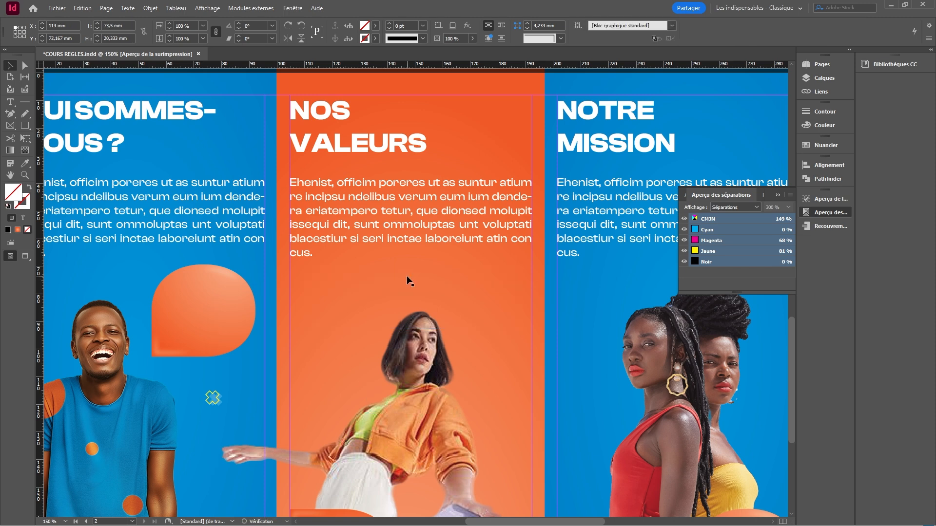
Turn off the separations preview for the document
{"action": "key", "text": "ctrl+minus"}
{"action": "key", "text": "ctrl+minus"}
{"action": "key", "text": "ctrl+minus"}
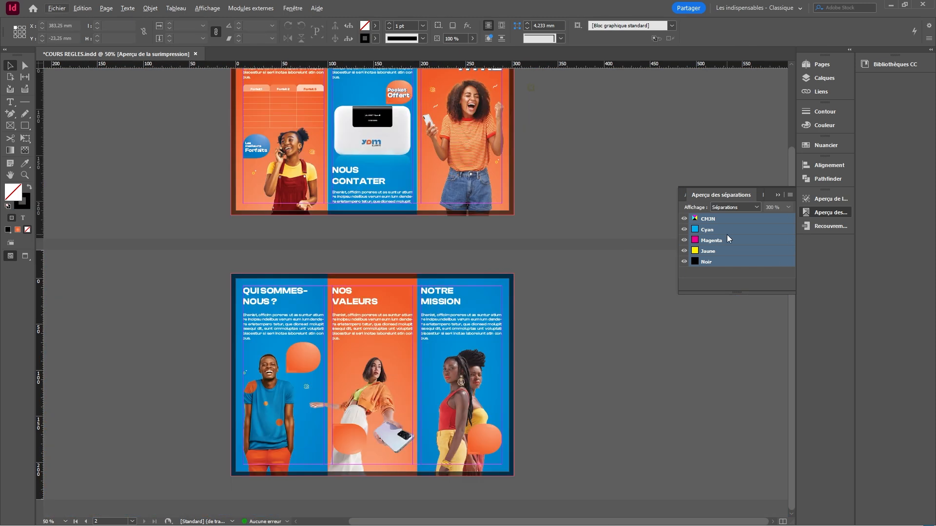
{"action": "left_click", "coordinate": [739, 209]}
{"action": "left_click", "coordinate": [727, 220]}
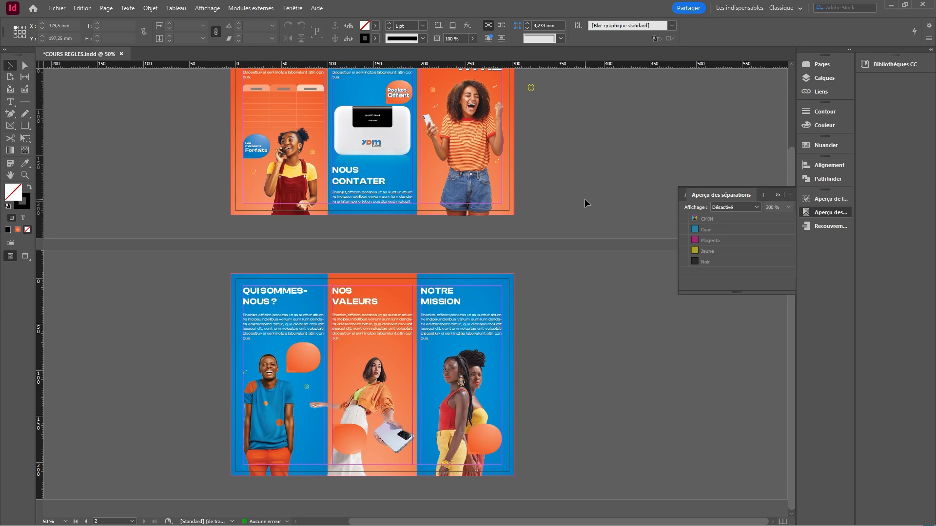
Return to the first page and save the brochure document
{"action": "scroll", "coordinate": [428, 269], "scroll_direction": "up", "scroll_amount": 2}
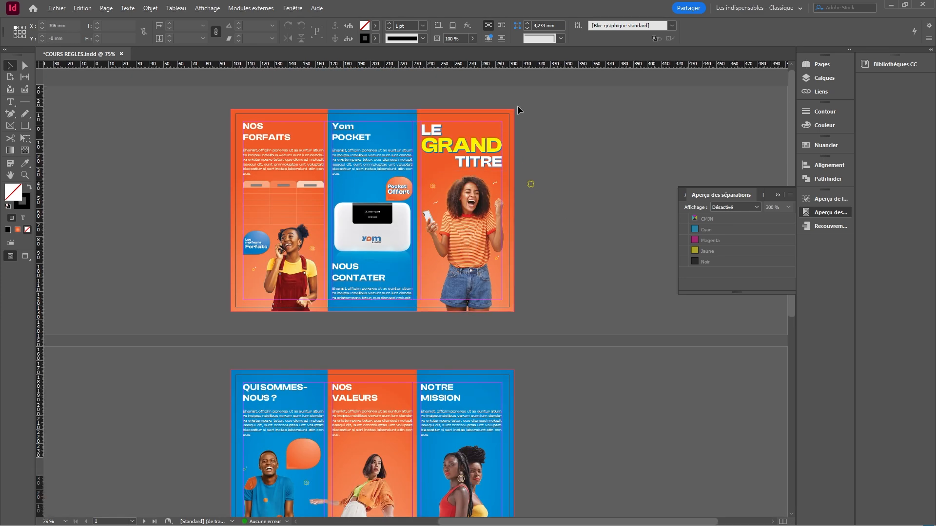
{"action": "key", "text": "ctrl+equal"}
{"action": "left_click", "coordinate": [57, 8]}
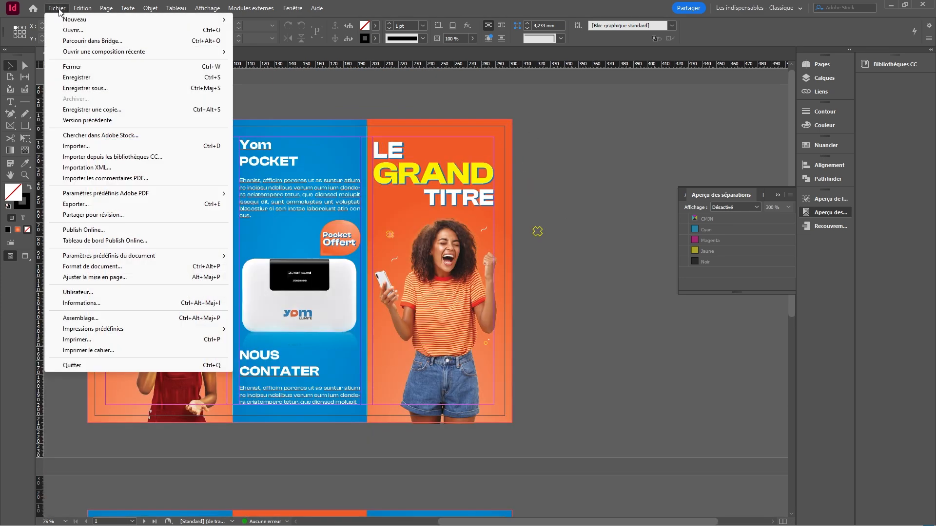
{"action": "left_click", "coordinate": [74, 77]}
Start exporting the brochure as "COURS REGLES" in the Adobe PDF (impression) format
{"action": "left_click", "coordinate": [57, 8]}
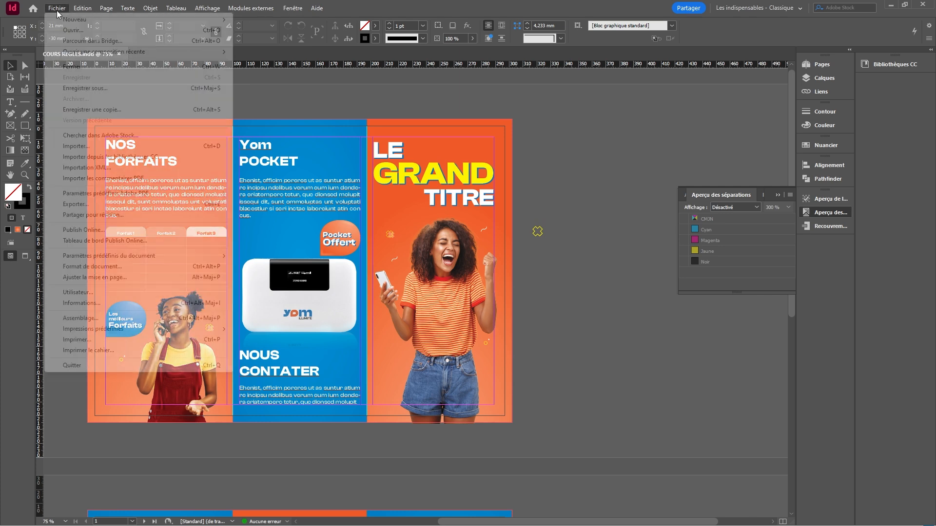
{"action": "left_click", "coordinate": [77, 204]}
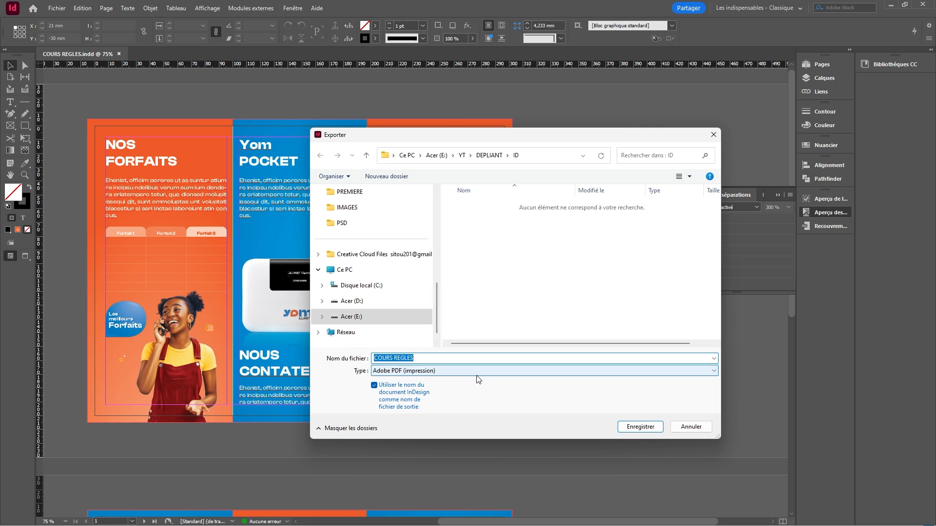
{"action": "left_click", "coordinate": [635, 424]}
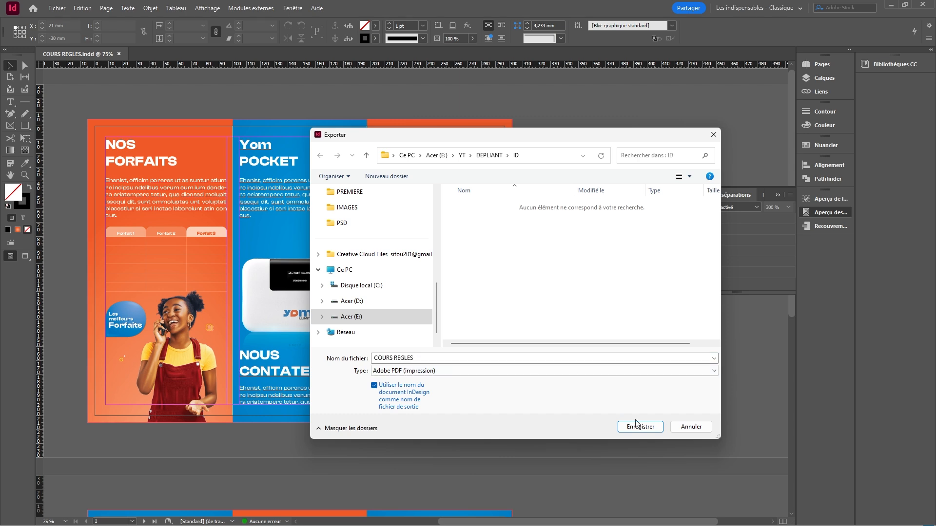
{"action": "left_click", "coordinate": [635, 424]}
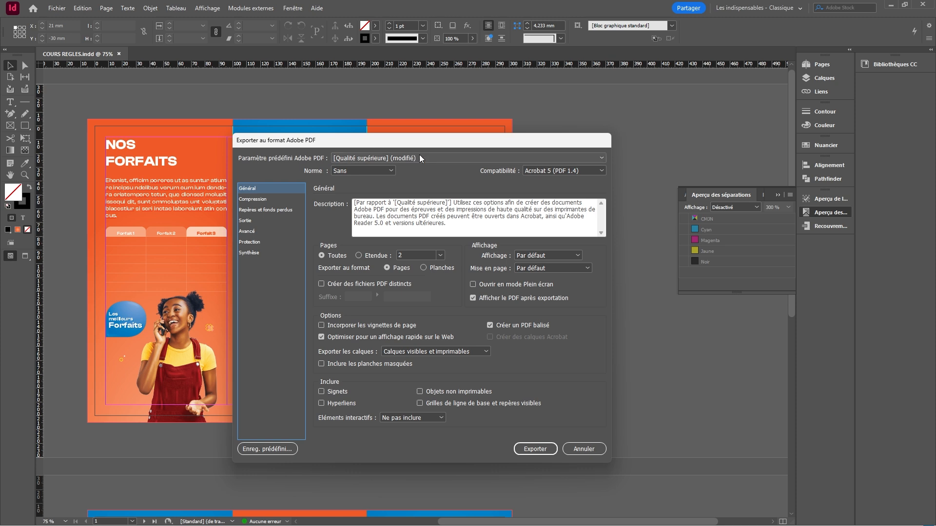
Include crop marks and the document's bleed settings in the PDF, and run the export
{"action": "left_click", "coordinate": [251, 214]}
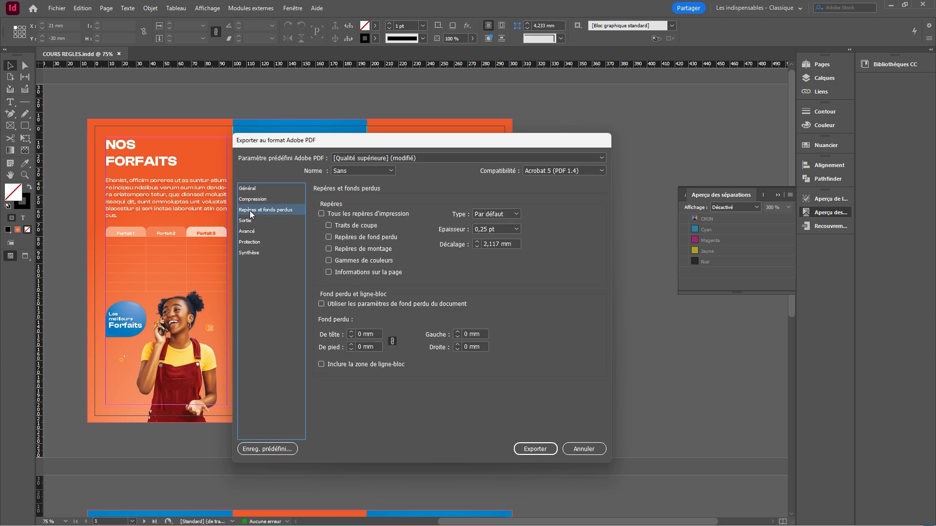
{"action": "left_click", "coordinate": [330, 227]}
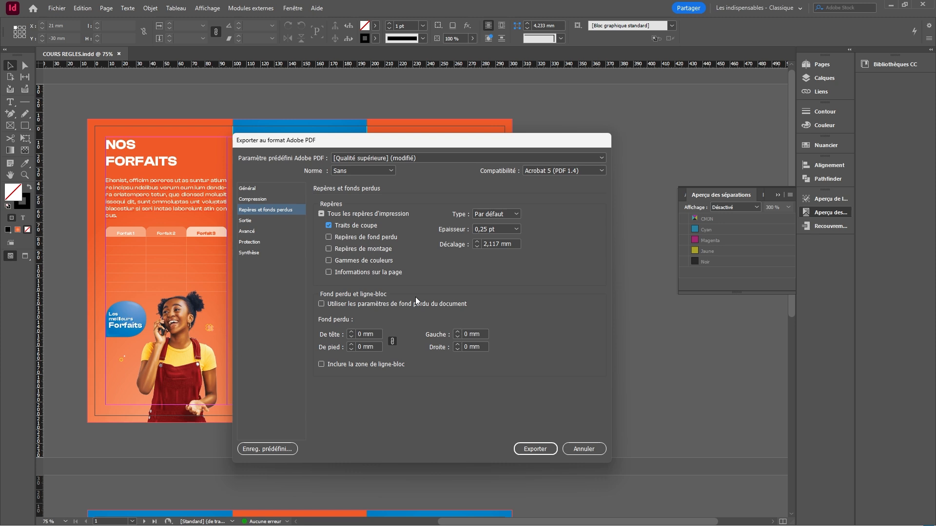
{"action": "left_click", "coordinate": [321, 304]}
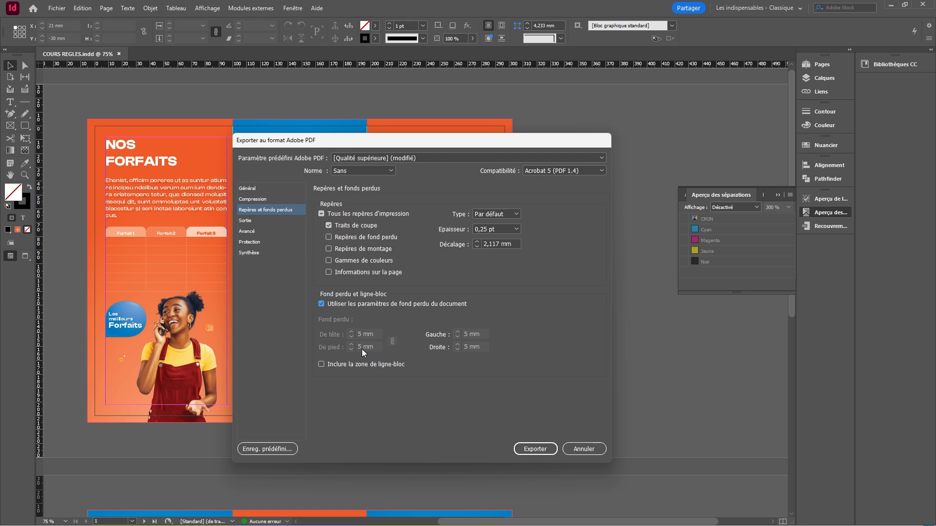
{"action": "left_click", "coordinate": [539, 450]}
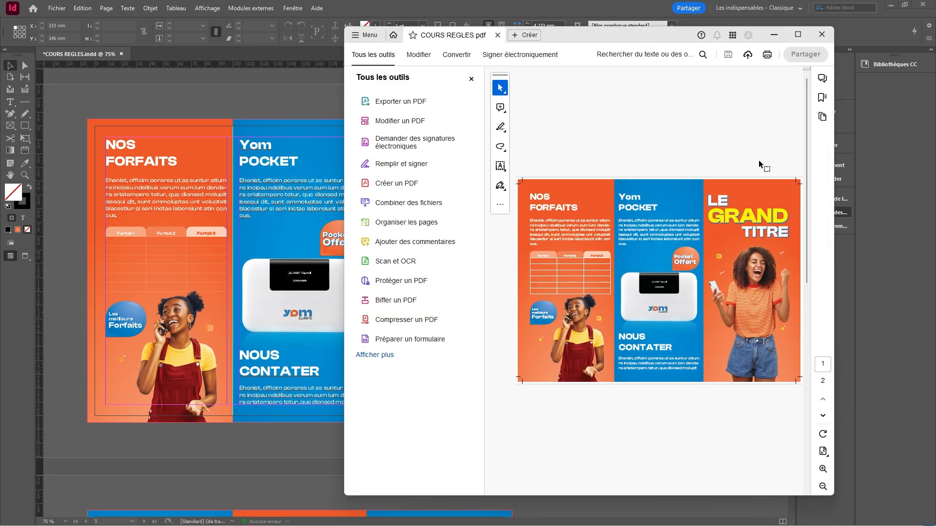
Enlarge the Acrobat window and examine both pages of the exported COURS REGLES.pdf with their crop marks and bleed
{"action": "left_click", "coordinate": [798, 34]}
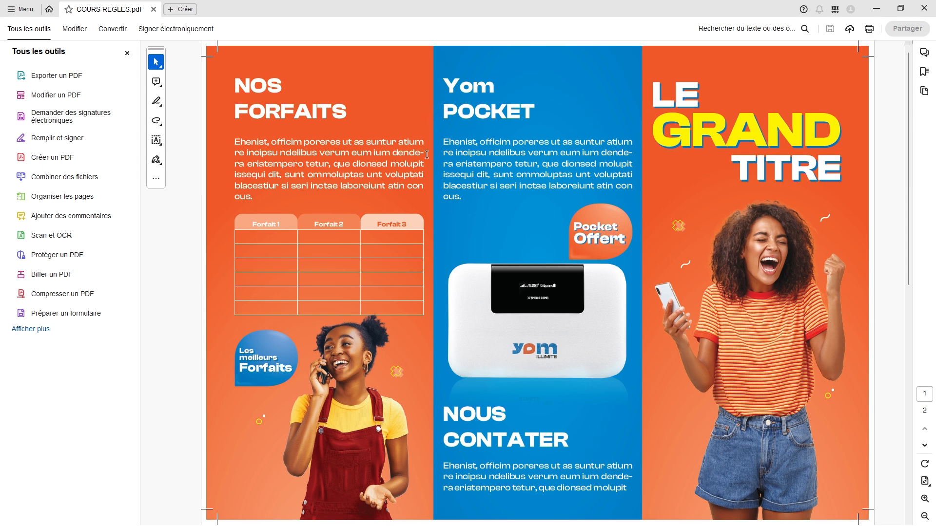
{"action": "left_click", "coordinate": [644, 58]}
{"action": "scroll", "coordinate": [572, 288], "scroll_direction": "down", "scroll_amount": 3}
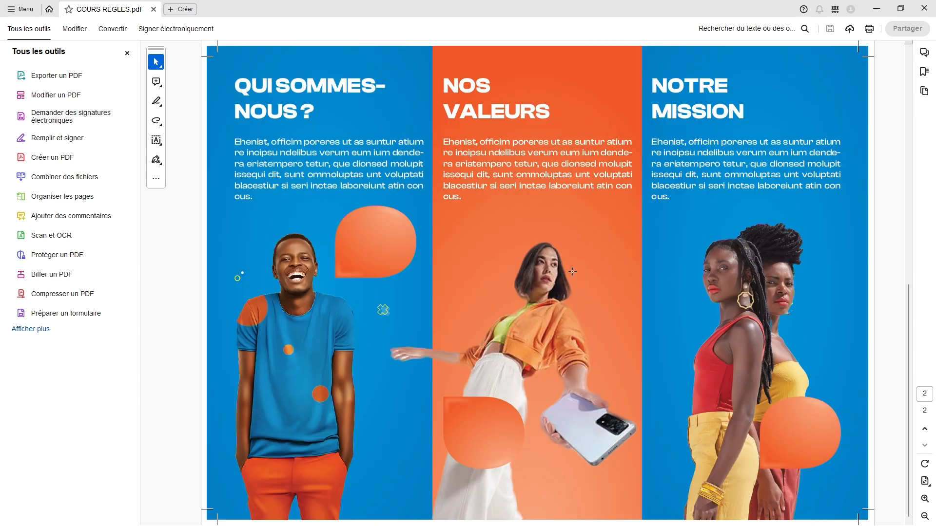
{"action": "scroll", "coordinate": [566, 252], "scroll_direction": "up", "scroll_amount": 3}
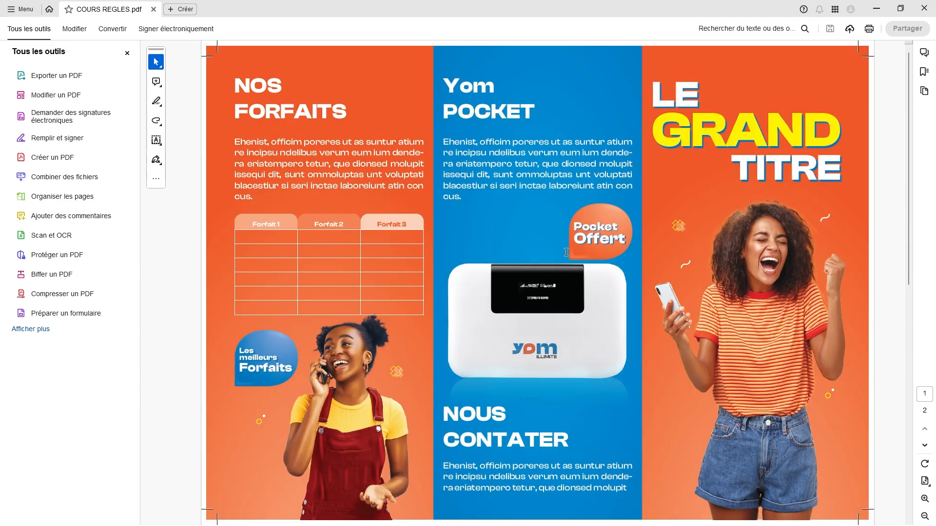
{"action": "scroll", "coordinate": [566, 252], "scroll_direction": "down", "scroll_amount": 3}
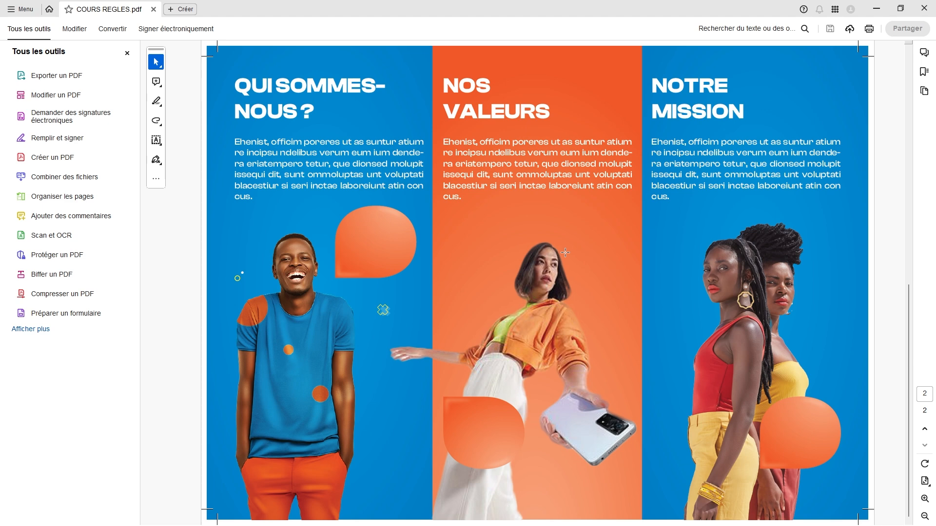
{"action": "scroll", "coordinate": [565, 252], "scroll_direction": "up", "scroll_amount": 3}
{"action": "scroll", "coordinate": [564, 252], "scroll_direction": "down", "scroll_amount": 3}
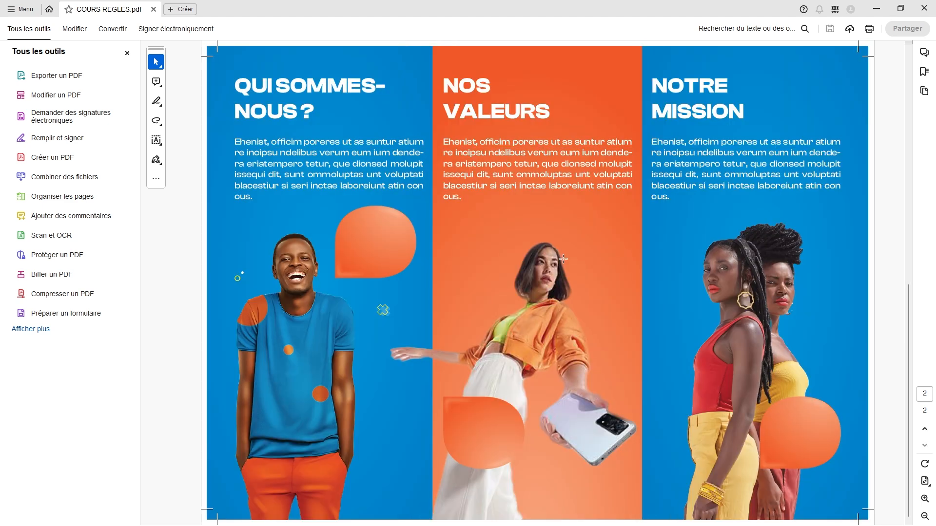